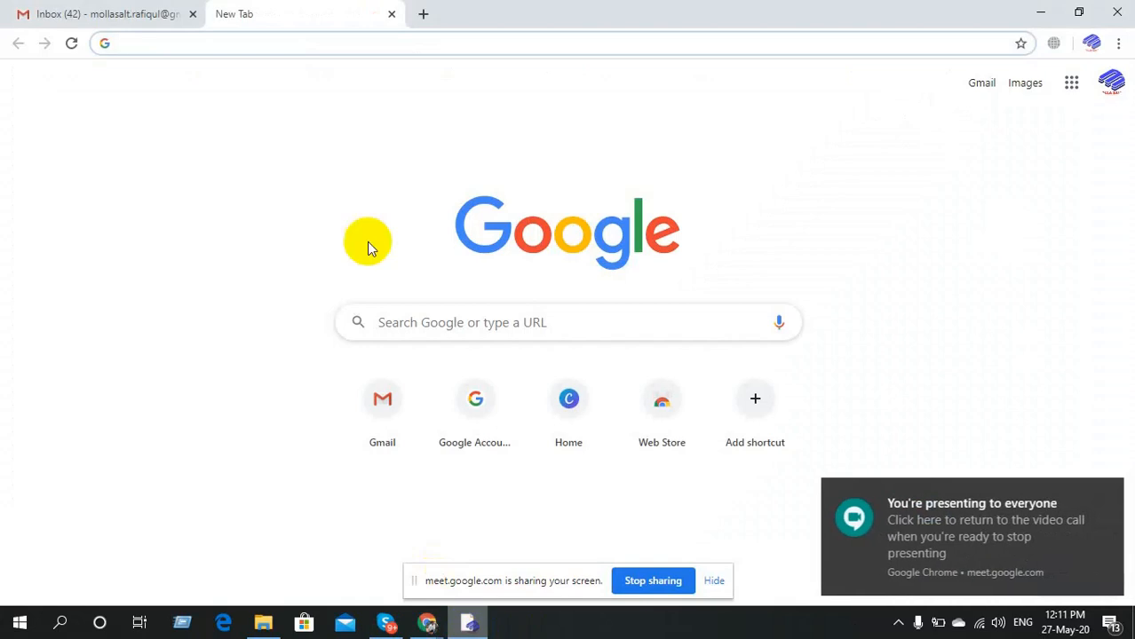
# Search Google for 'blogger' and open the Blogger.com site from the results.
pyautogui.click(278, 207)
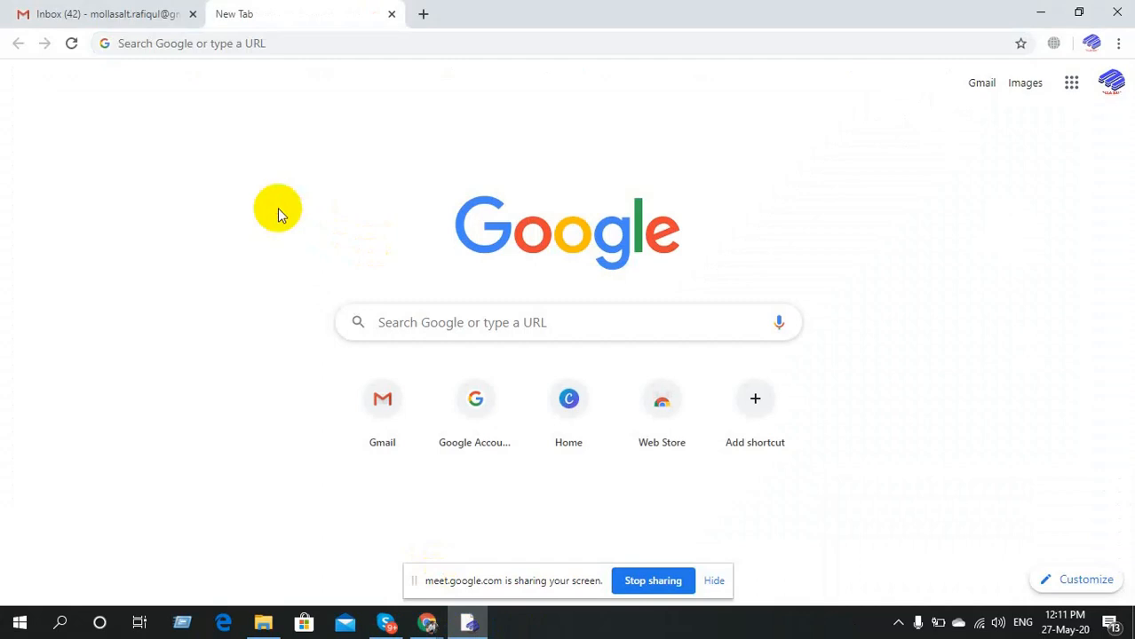
pyautogui.click(278, 43)
pyautogui.write('bl')
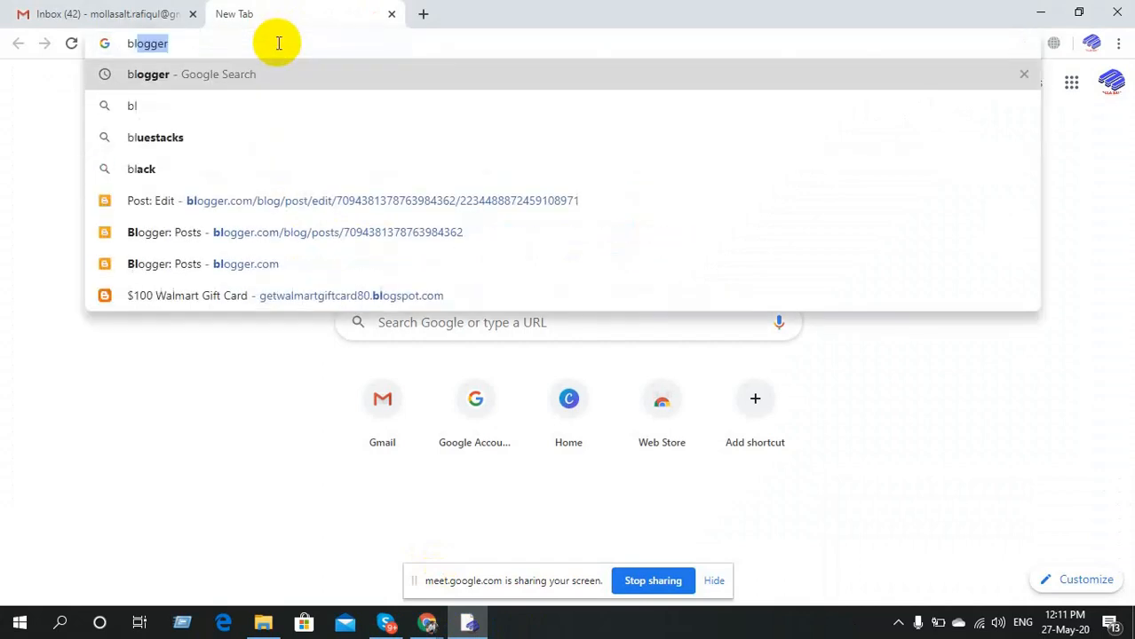
pyautogui.write('ogger')
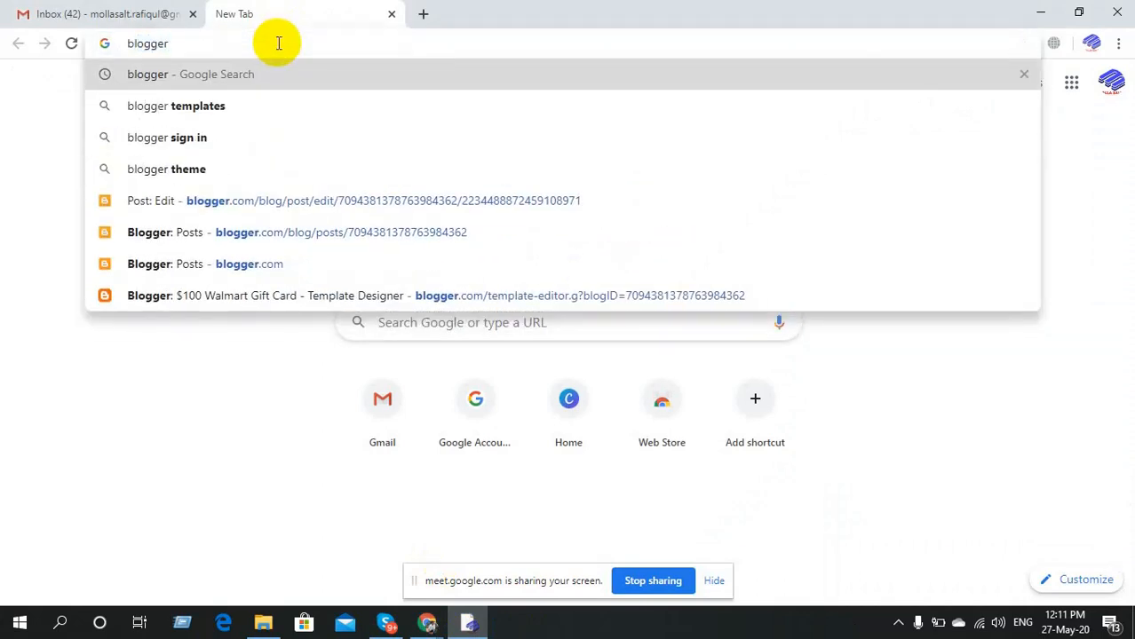
pyautogui.press('Return')
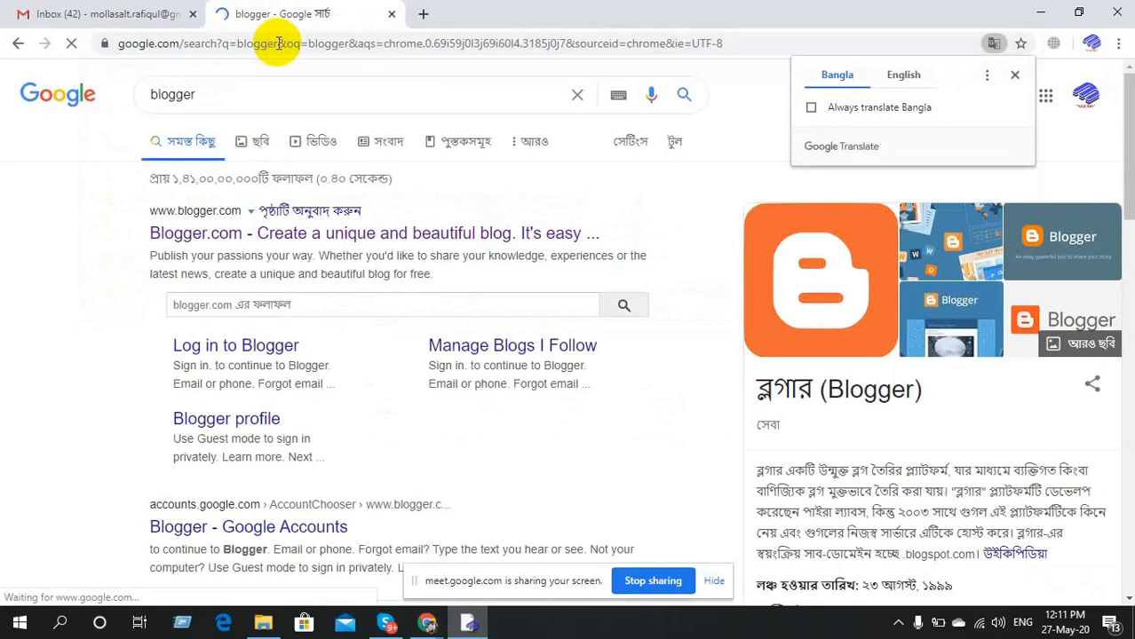
pyautogui.click(207, 245)
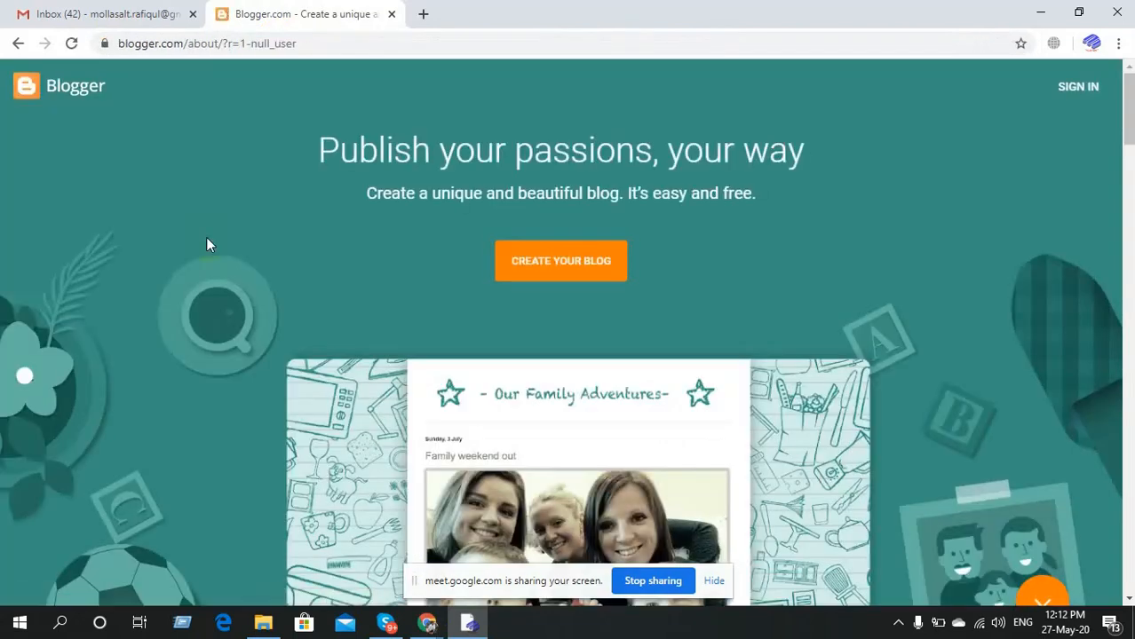
# Begin creating a new blog on Blogger and choose the Google account to sign in with.
pyautogui.click(560, 271)
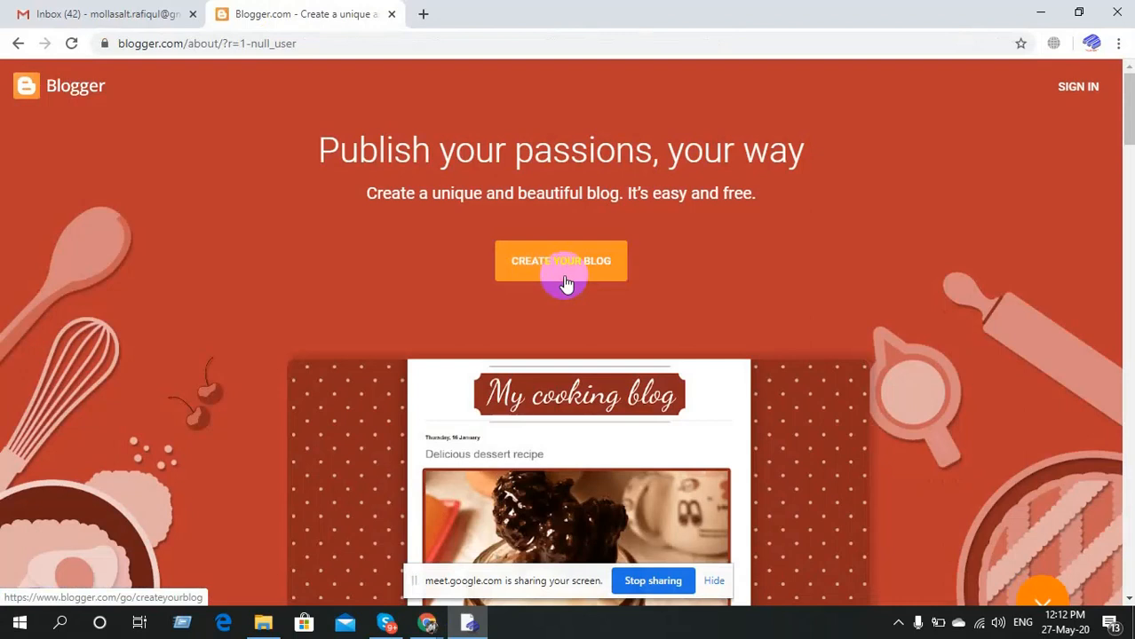
pyautogui.click(566, 278)
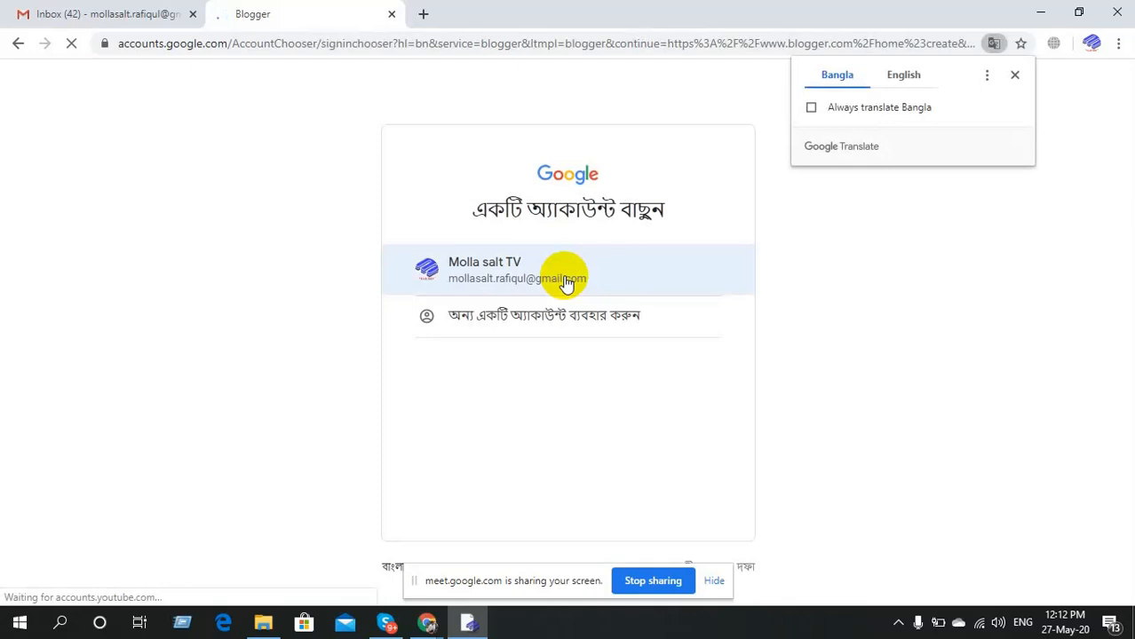
pyautogui.click(566, 280)
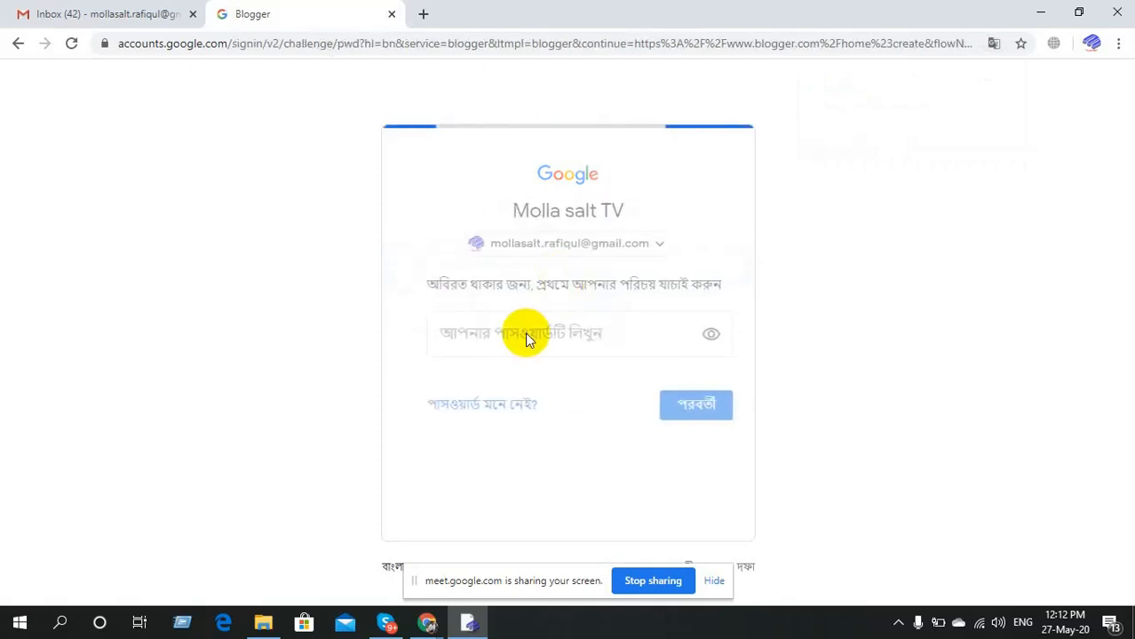
# Enter the Google account password and submit it to finish signing in.
pyautogui.click(521, 335)
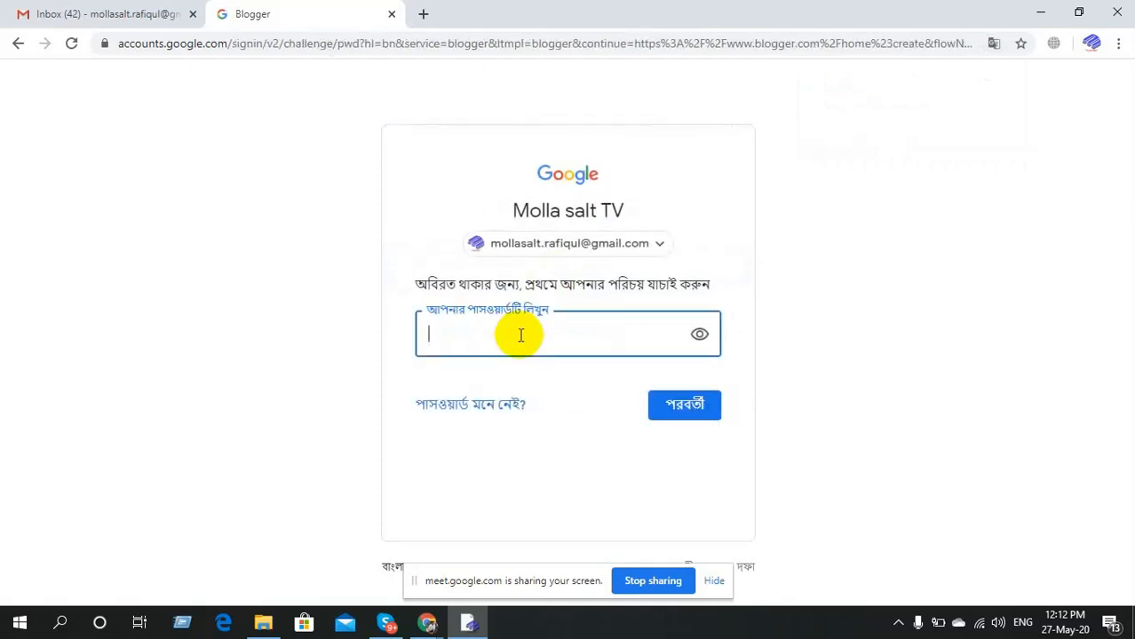
pyautogui.write('********')
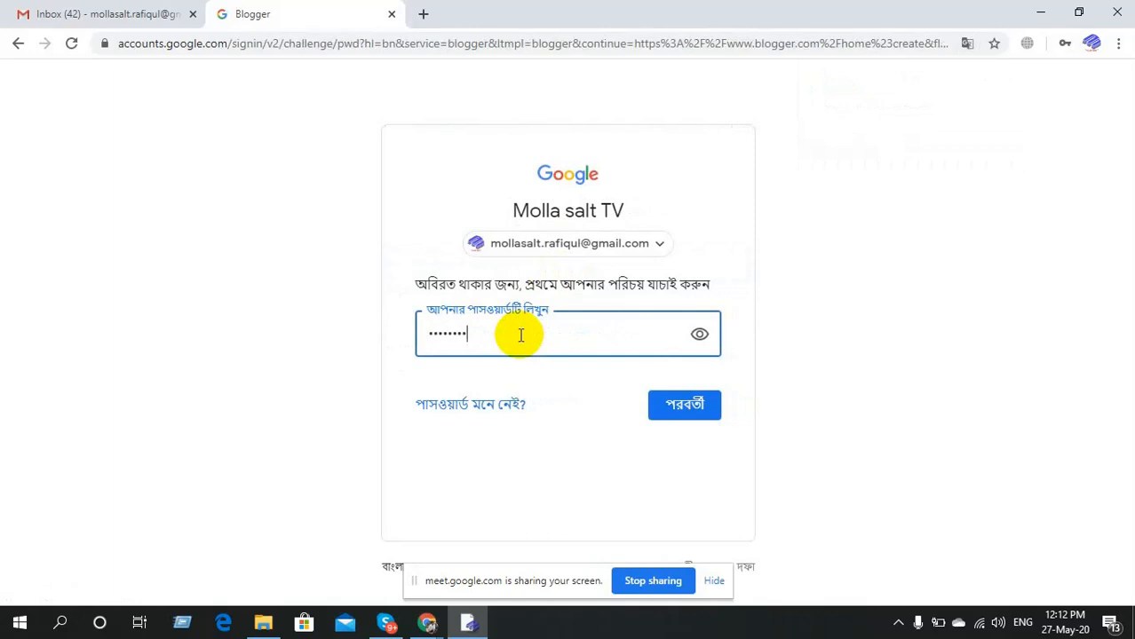
pyautogui.click(677, 404)
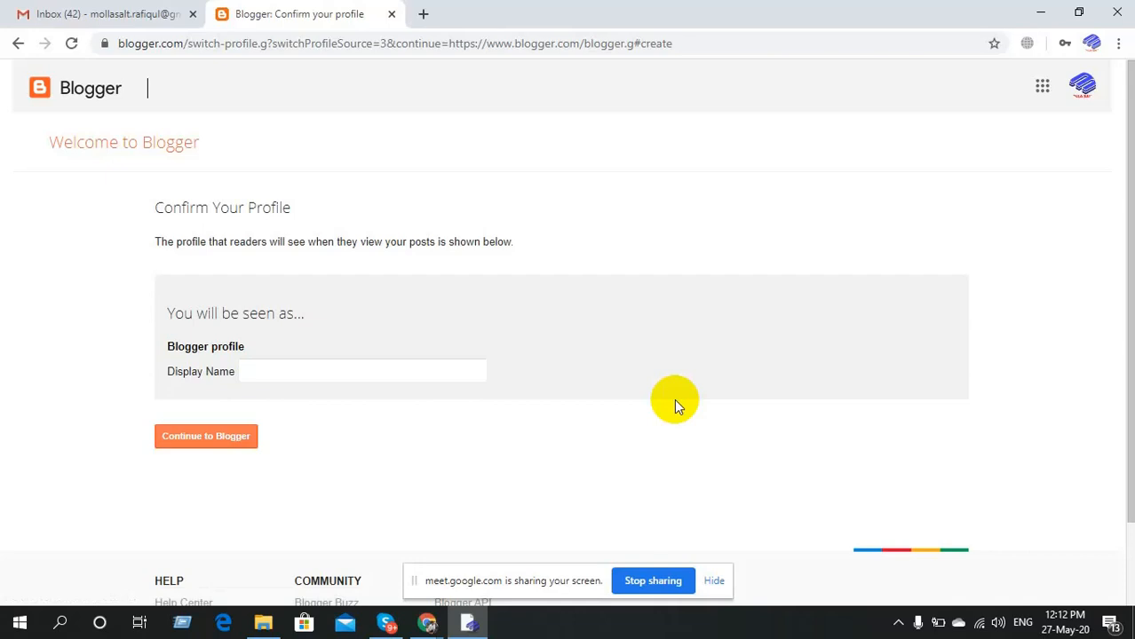
# Enter your full name as the profile Display Name and continue to Blogger.
pyautogui.click(331, 371)
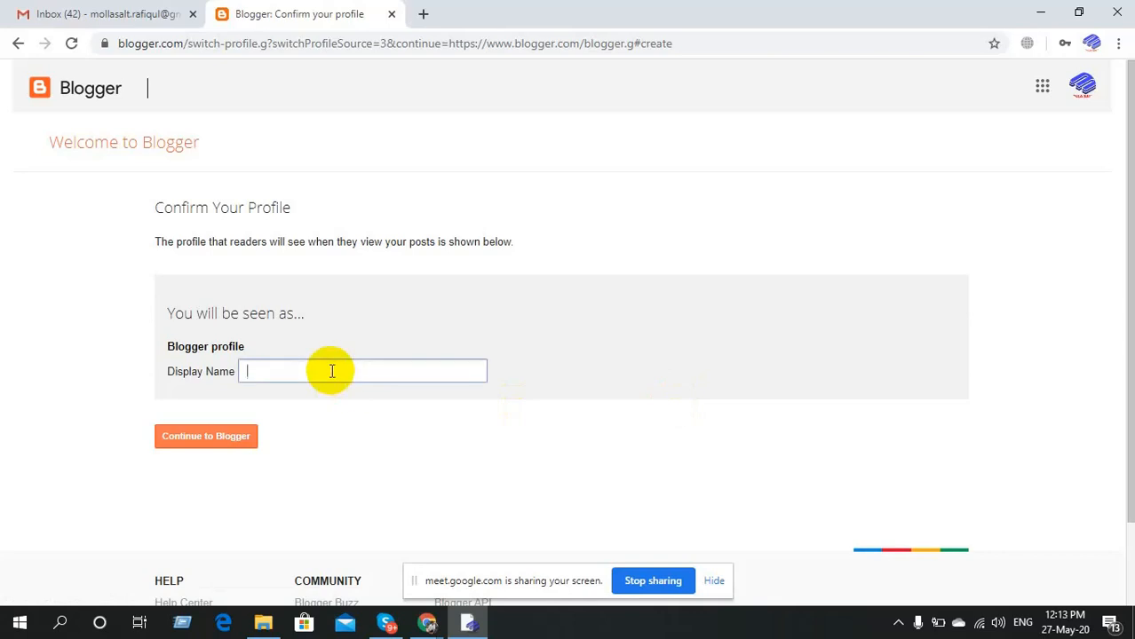
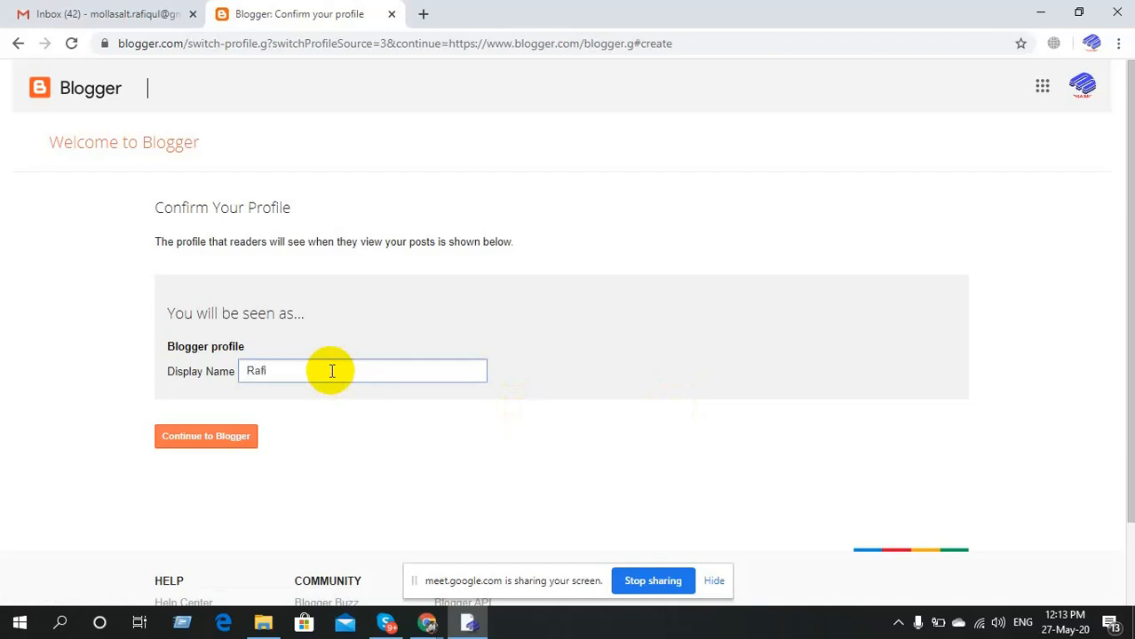
pyautogui.click(213, 439)
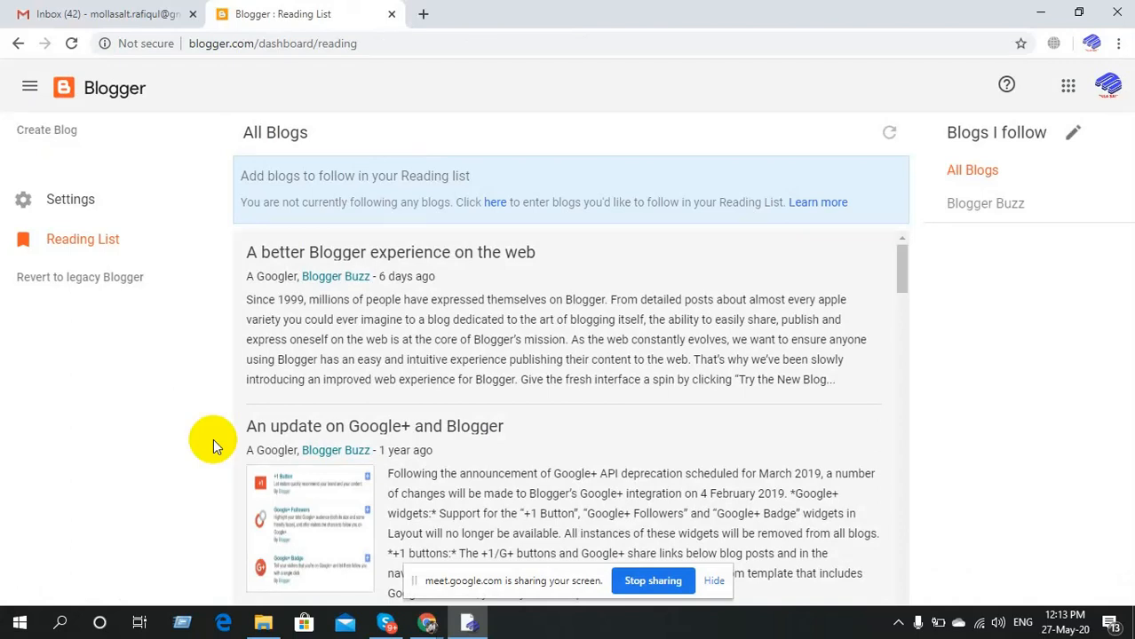
# Open Blogger's Create a new blog form, then open a new Chrome tab beside it.
pyautogui.click(67, 136)
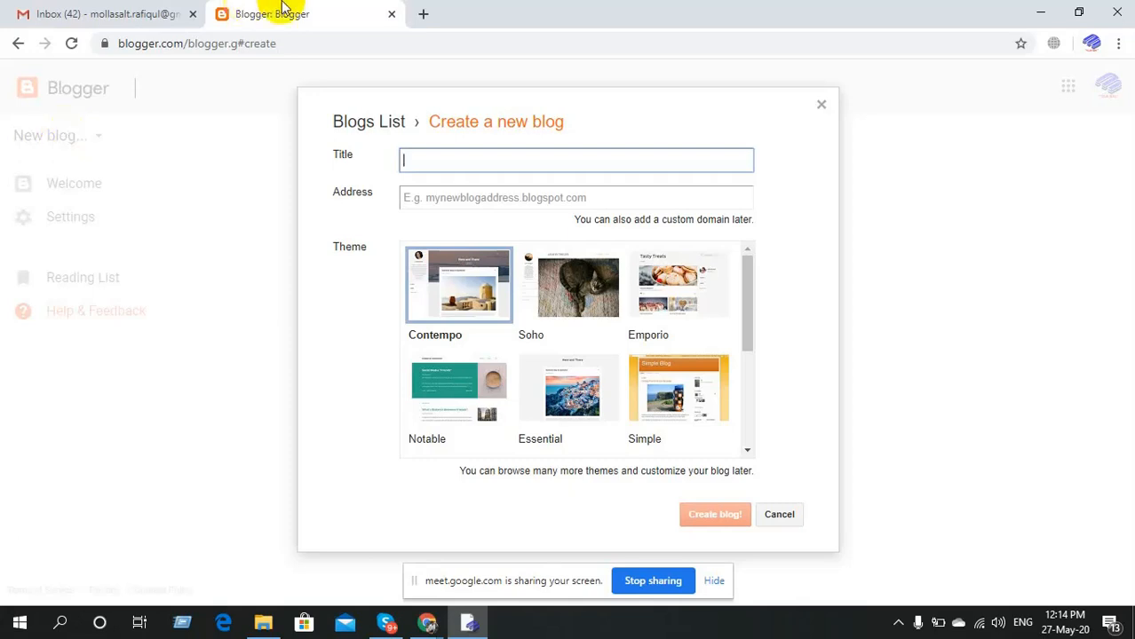
pyautogui.click(425, 14)
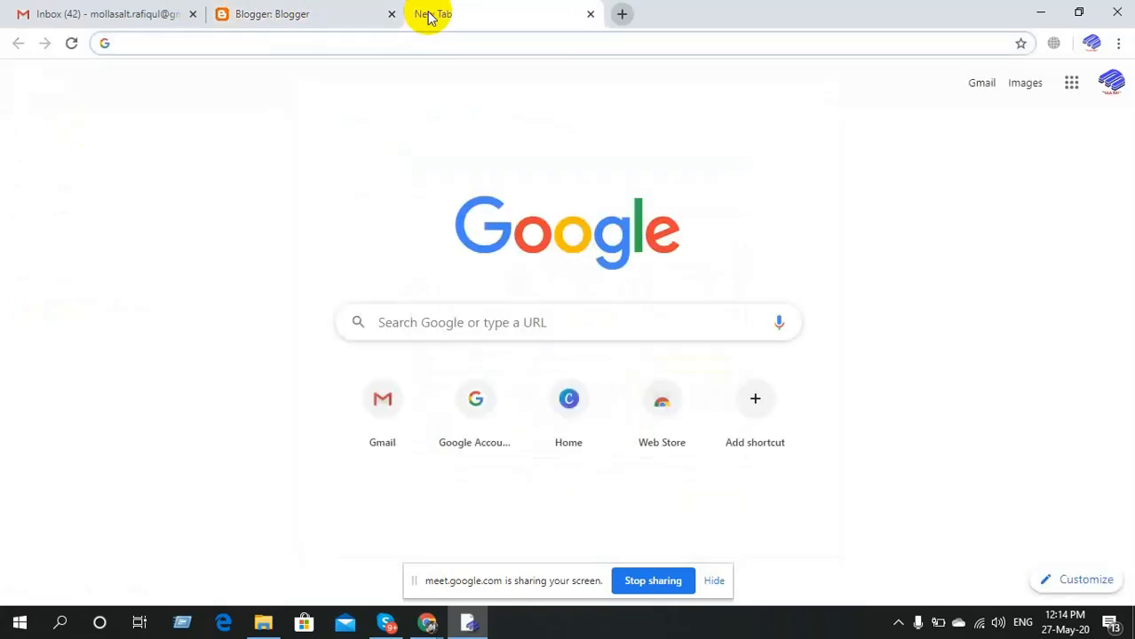
# Search for 'amazon', open Amazon.com and go to its Sign-In page.
pyautogui.write('a')
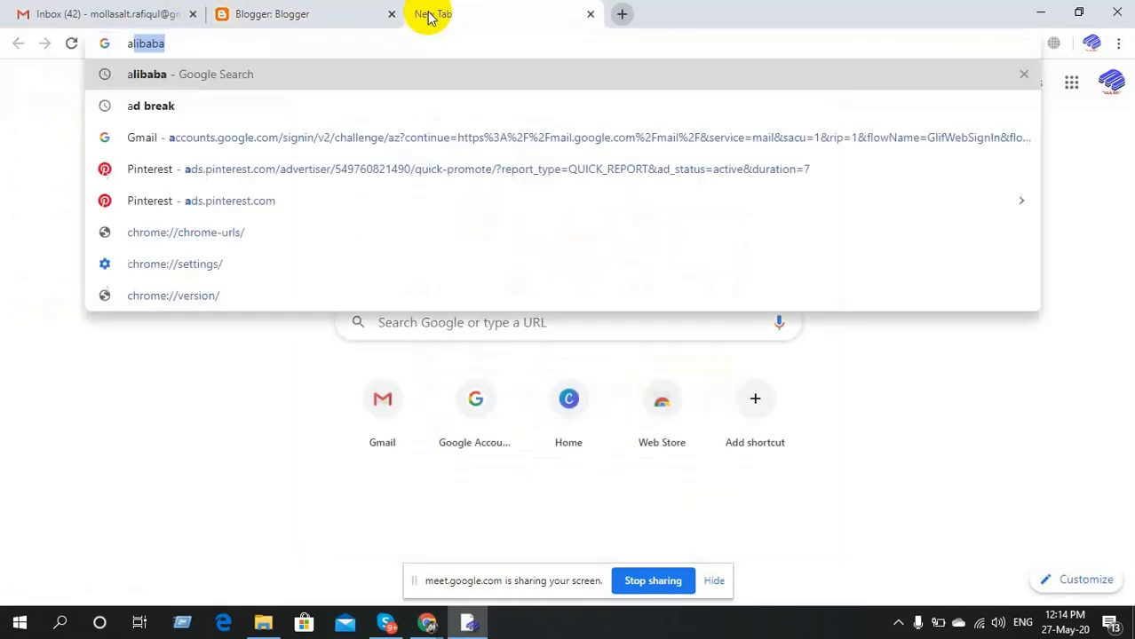
pyautogui.write('mazon')
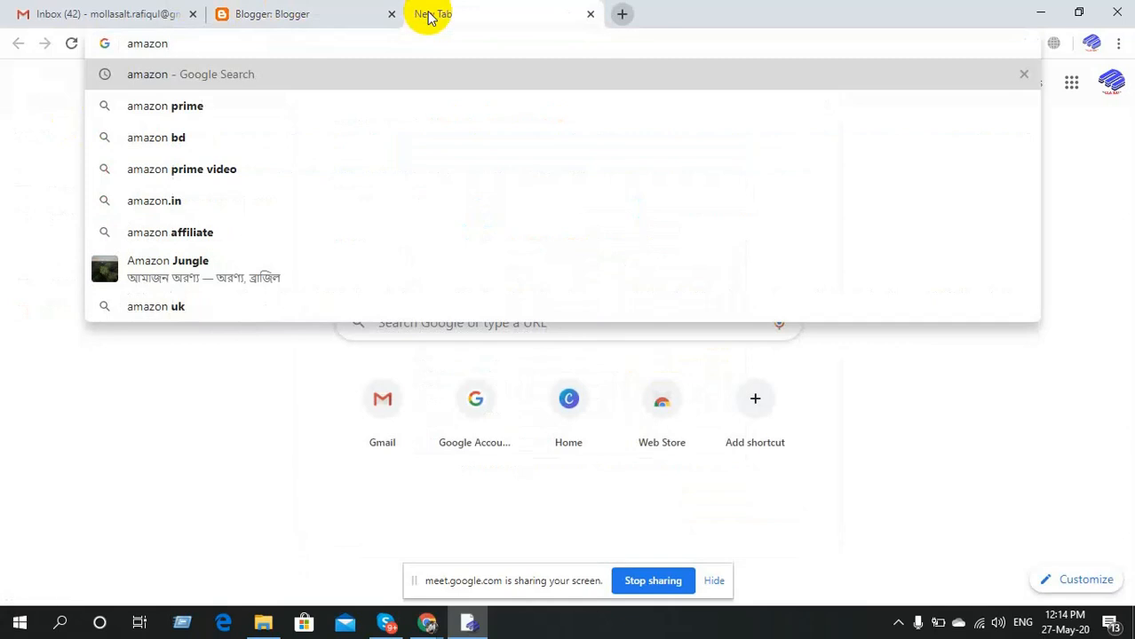
pyautogui.press('Return')
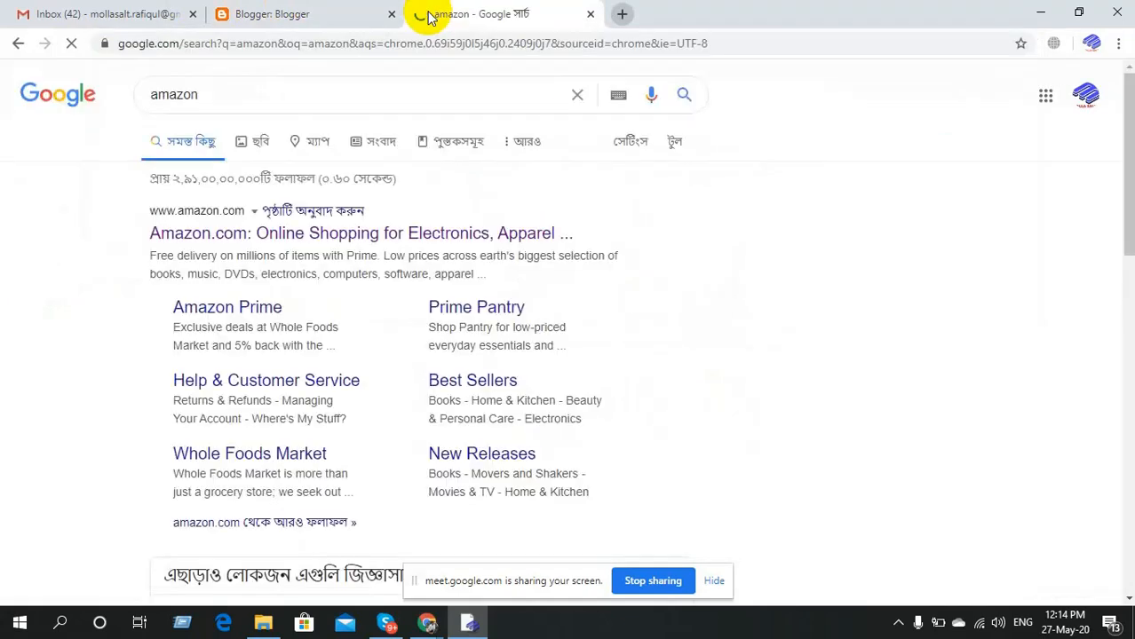
pyautogui.click(227, 238)
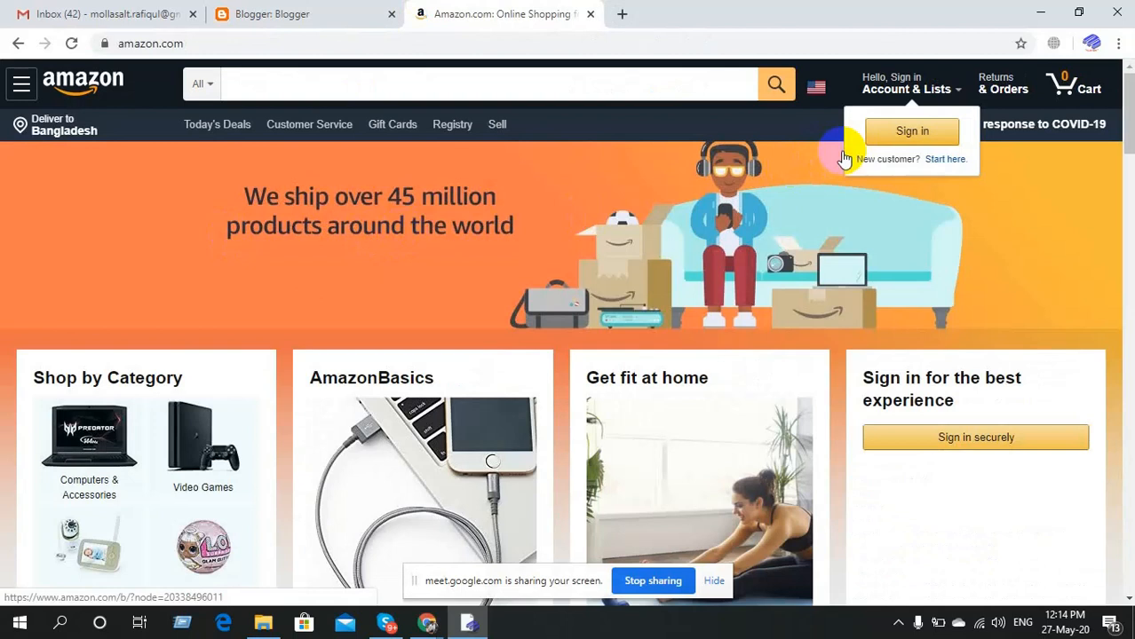
pyautogui.click(916, 145)
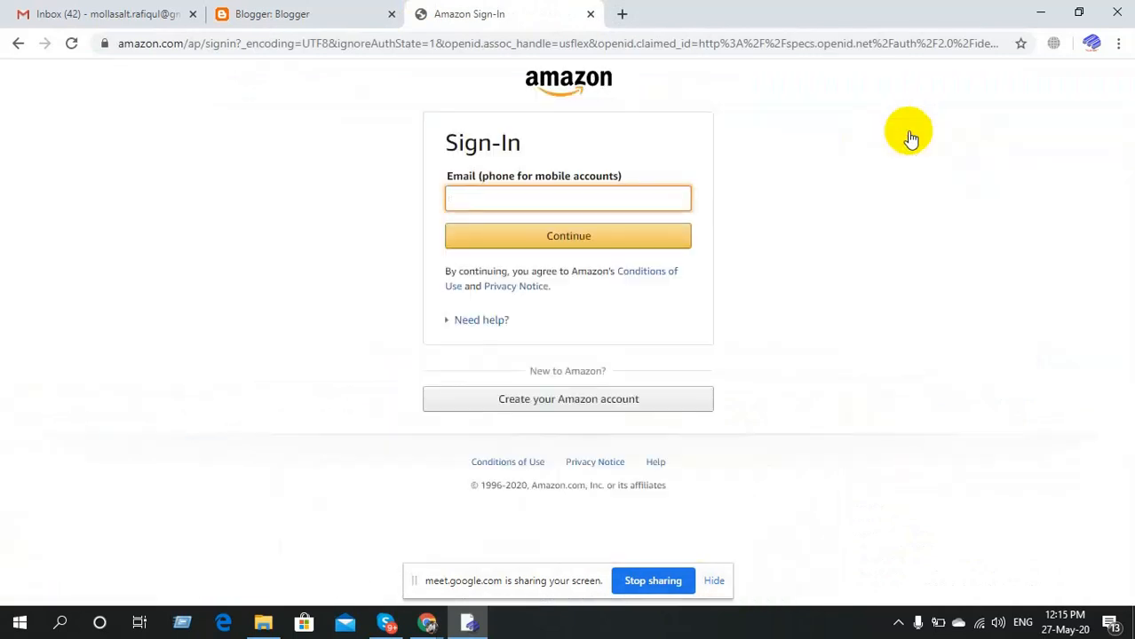
# Sign in to Amazon with the account e-mail and password.
pyautogui.click(552, 208)
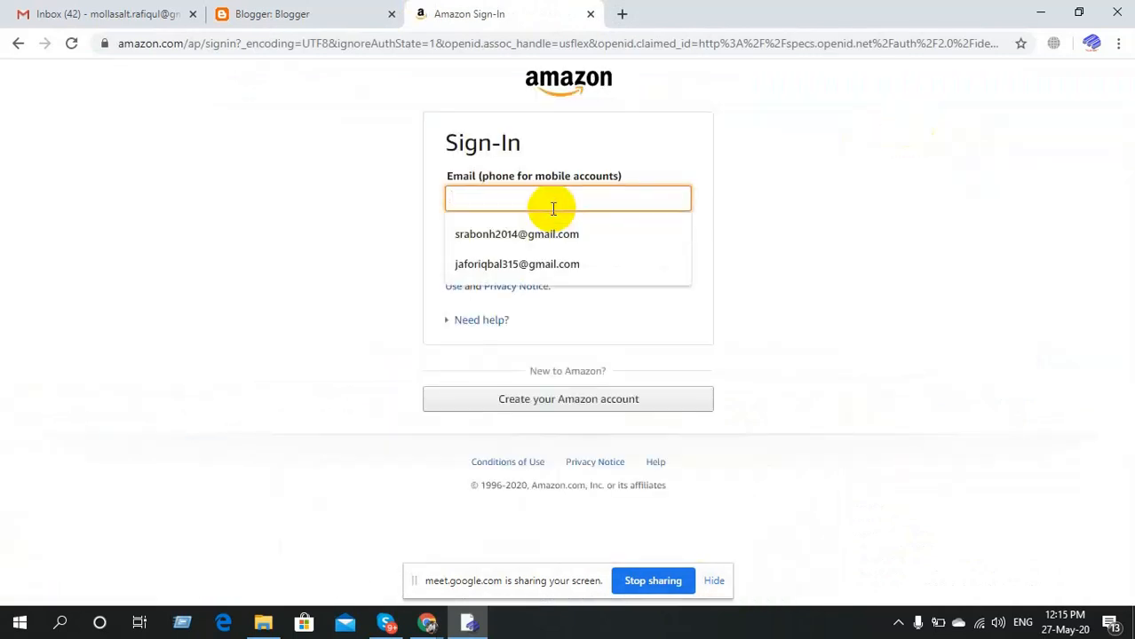
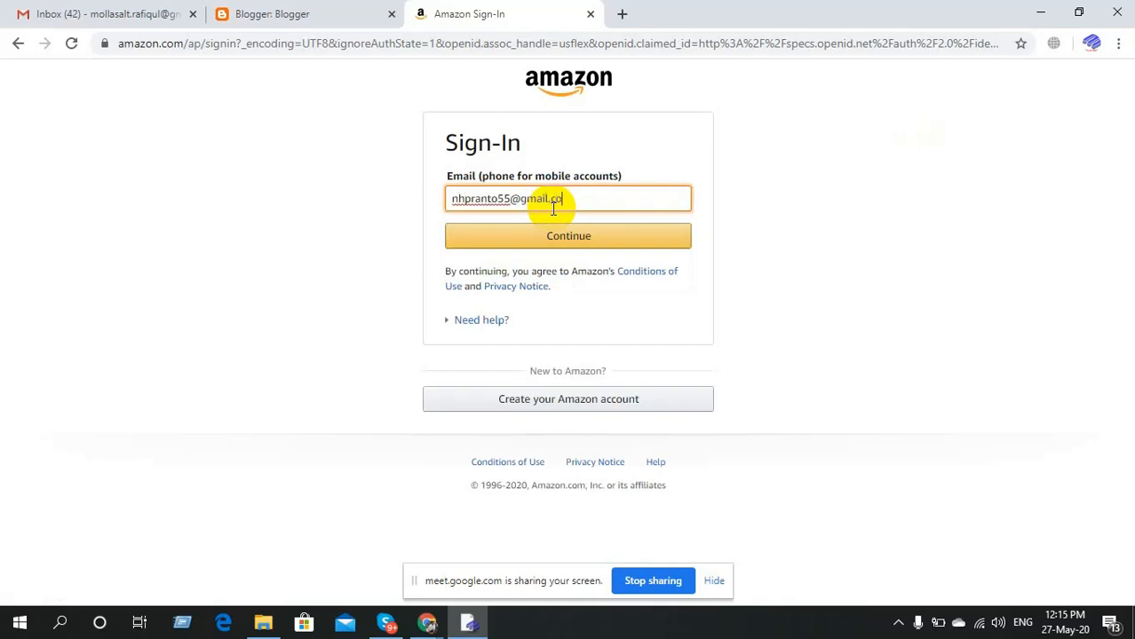
pyautogui.click(550, 238)
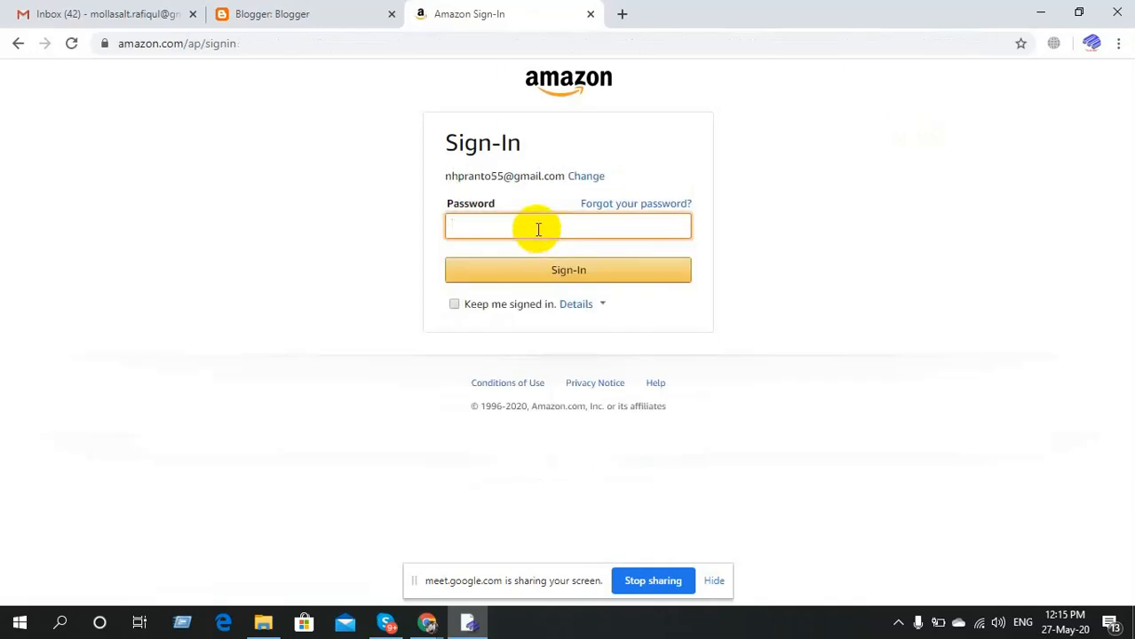
pyautogui.write('•')
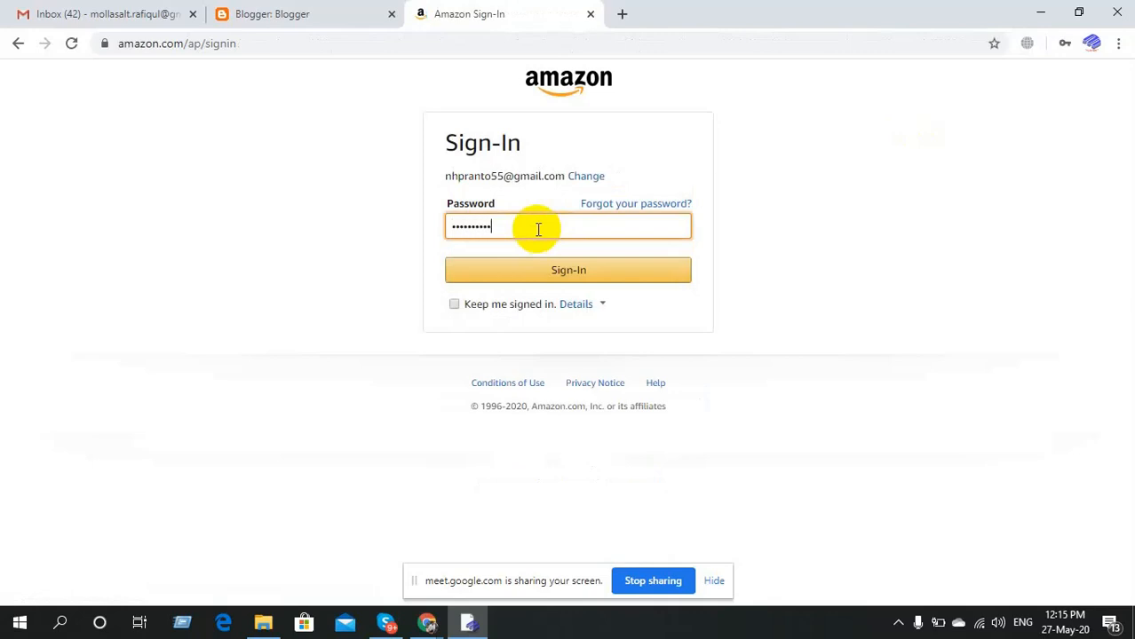
pyautogui.click(568, 277)
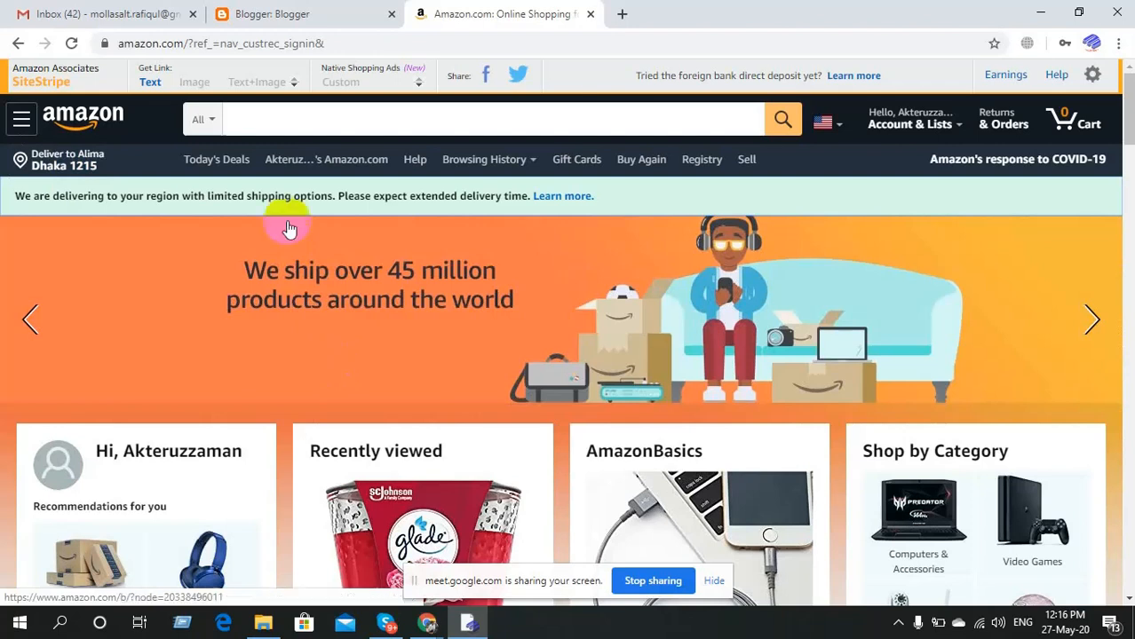
# Set Amazon's search department to Health & Household.
pyautogui.click(204, 125)
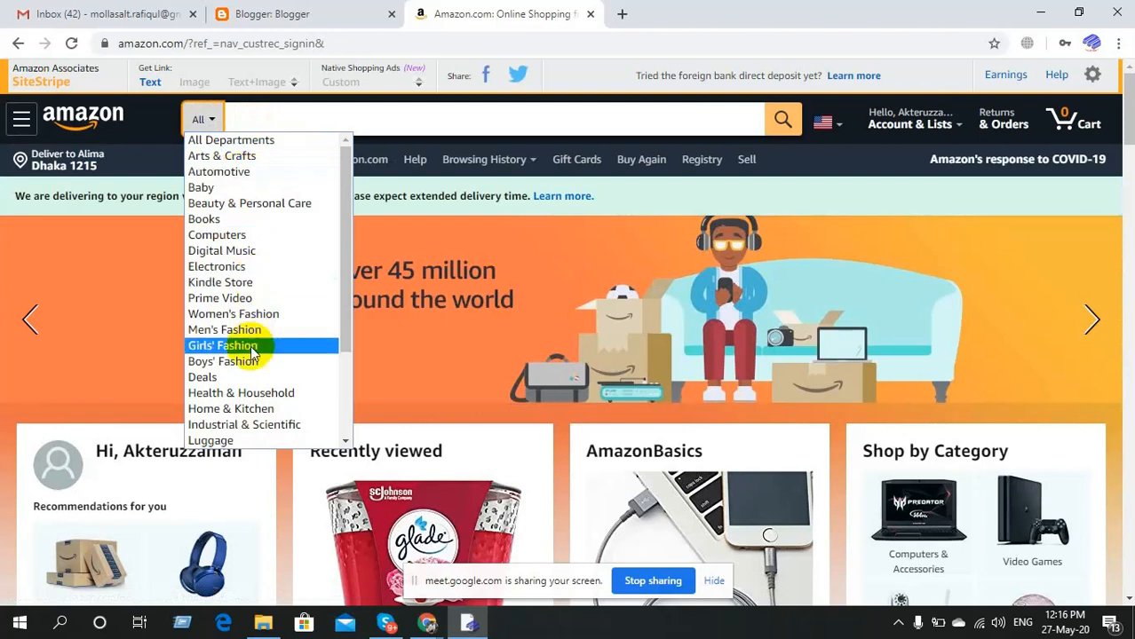
pyautogui.scroll(-3, 253, 352)
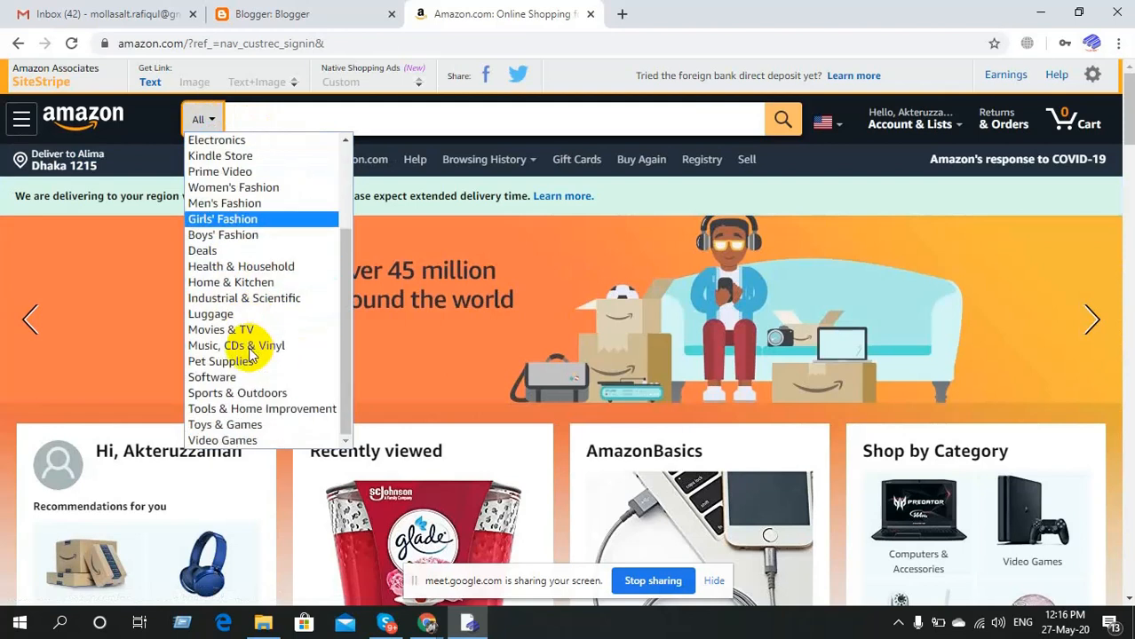
pyautogui.click(262, 266)
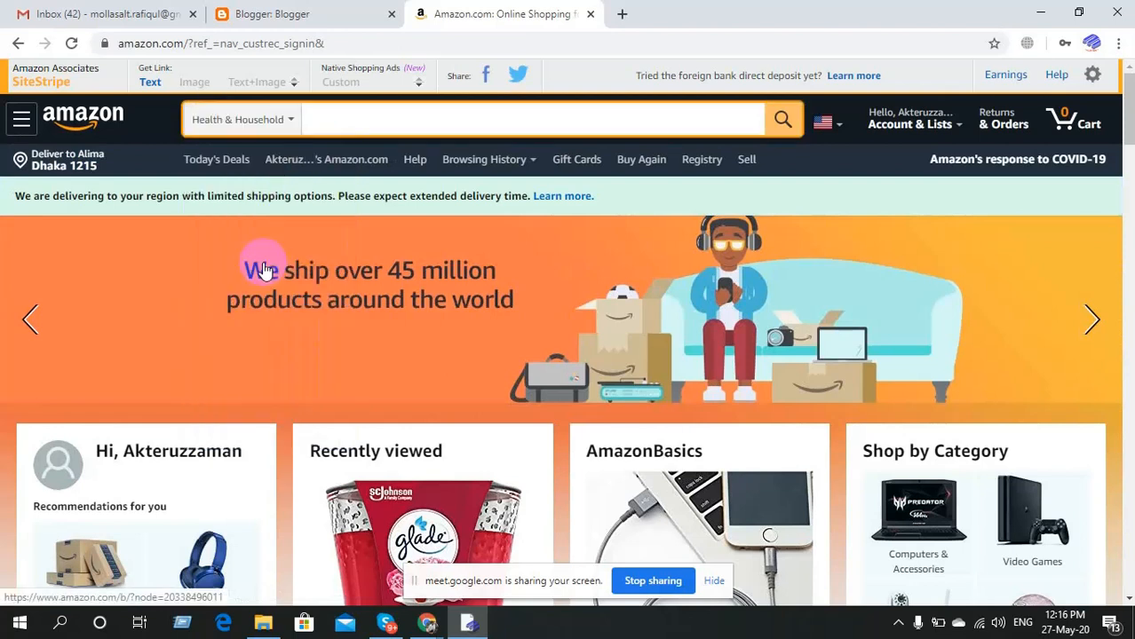
pyautogui.click(781, 127)
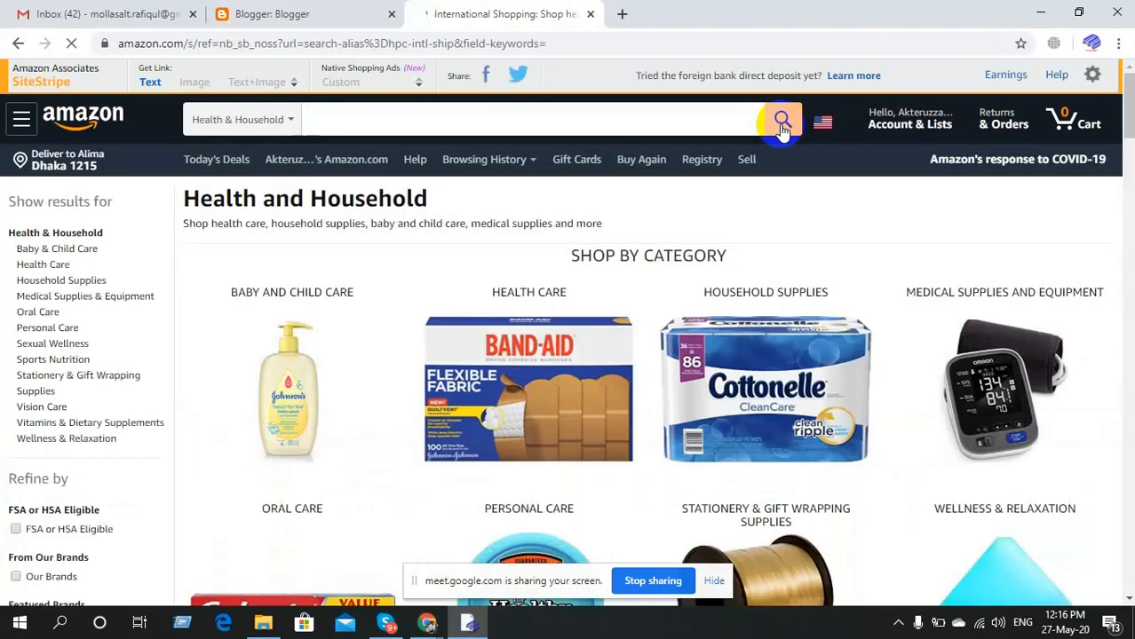
# Search Health & Household for 'weight lose'.
pyautogui.click(346, 121)
pyautogui.write('w')
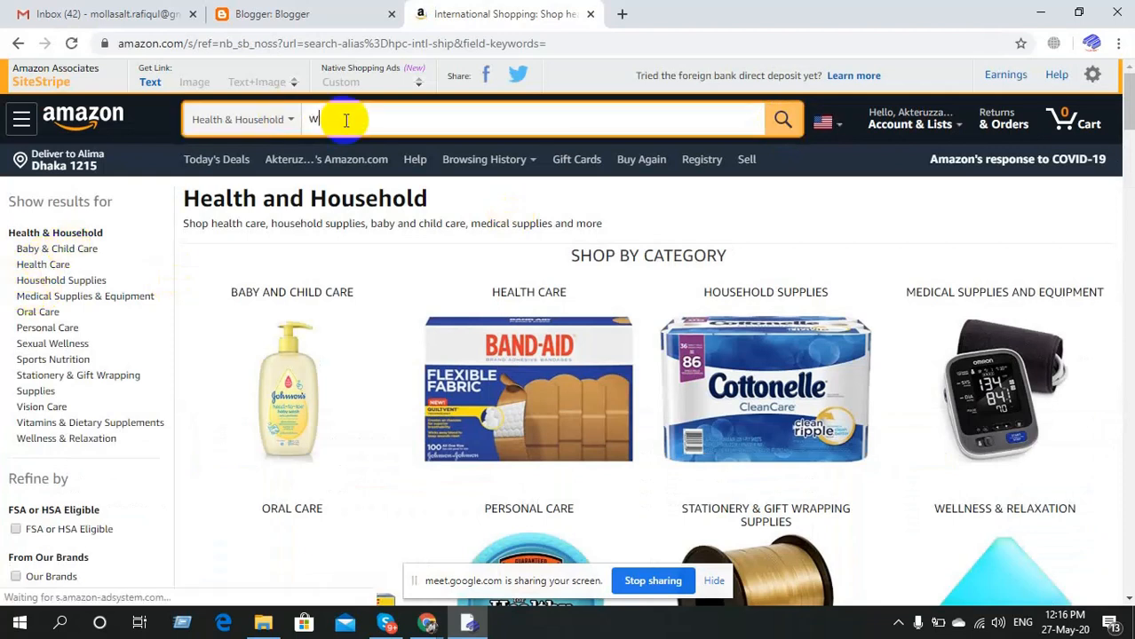
pyautogui.write('eight')
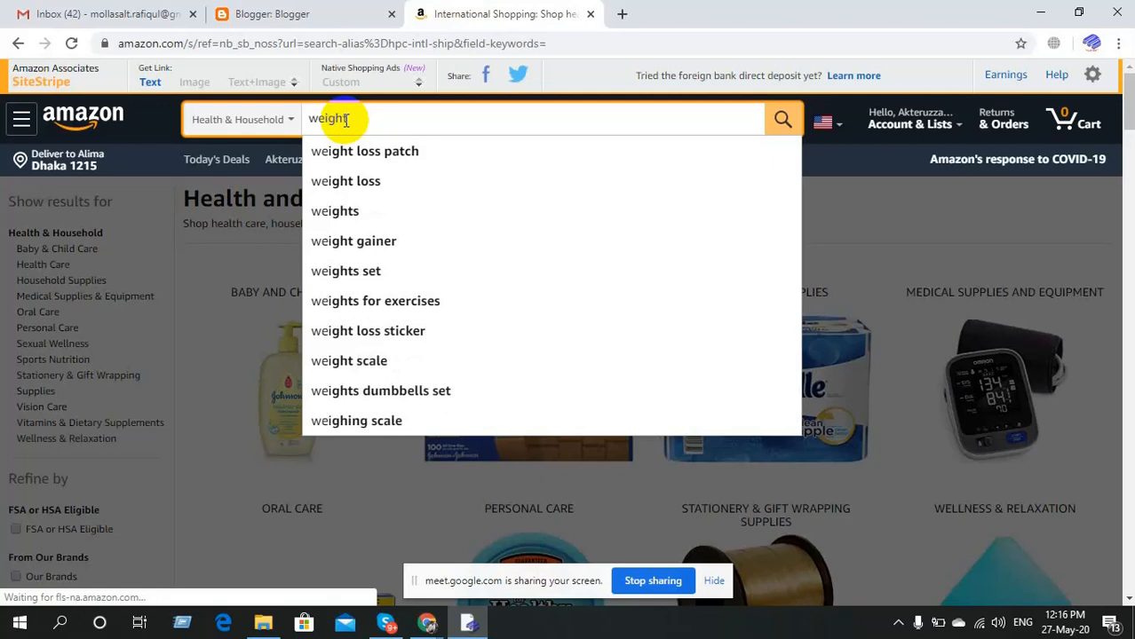
pyautogui.click(370, 194)
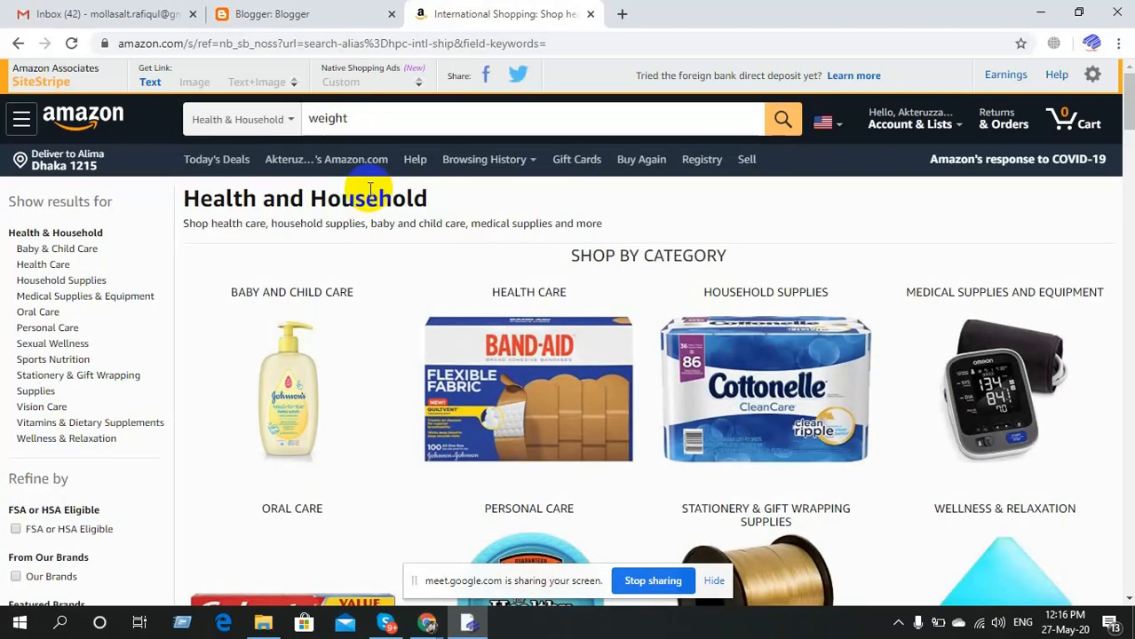
pyautogui.click(374, 121)
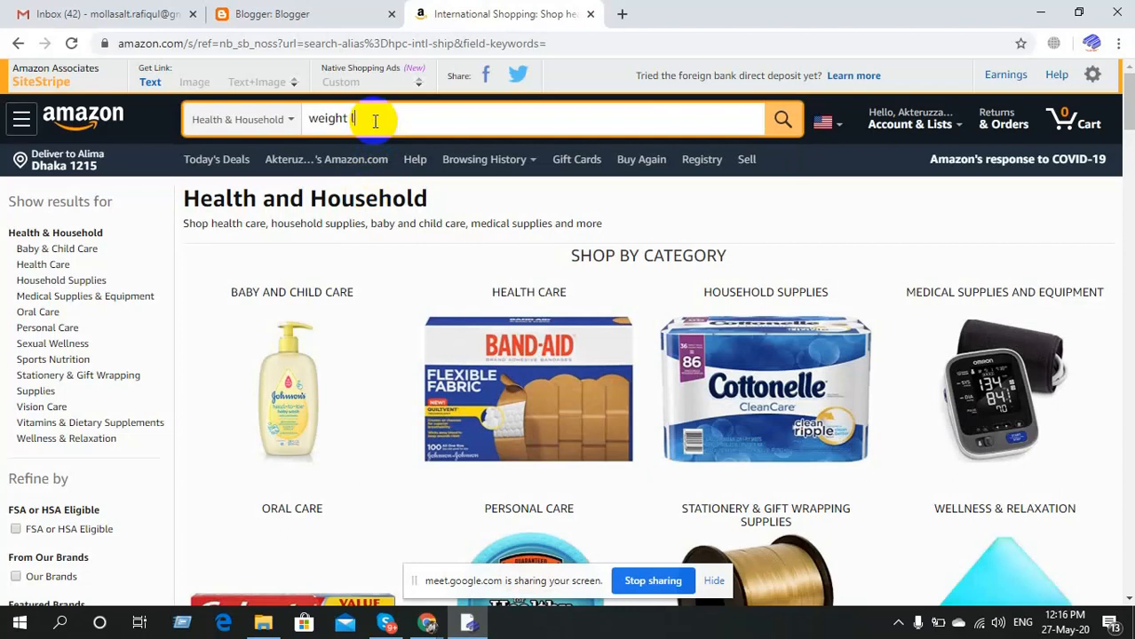
pyautogui.write('lose')
pyautogui.press('Return')
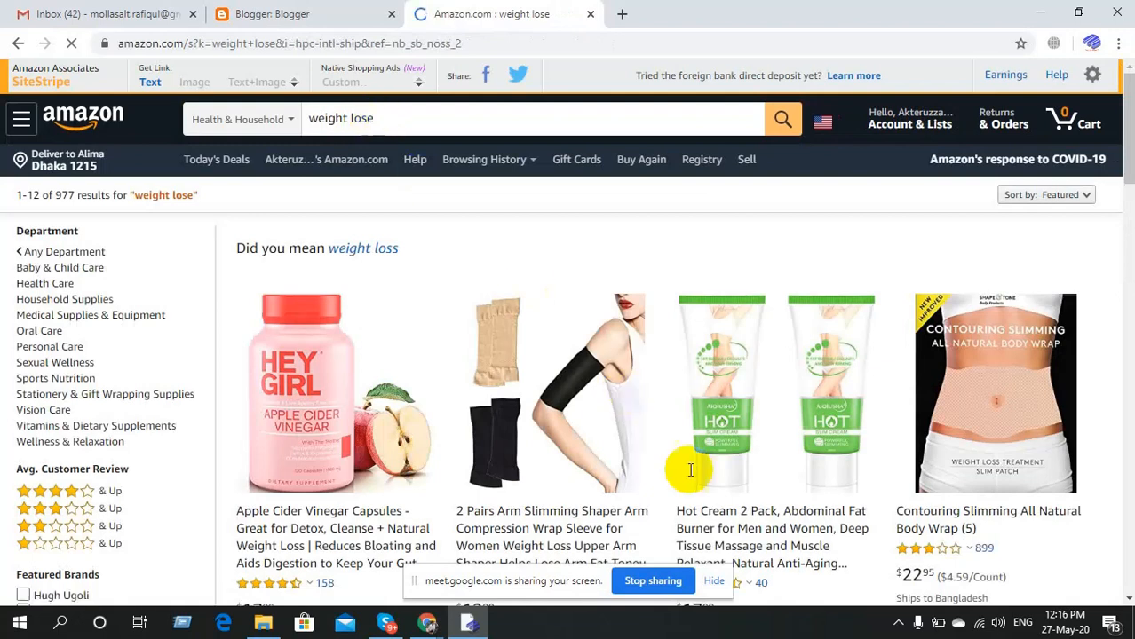
# Browse the 'weight lose' results, then take the 'Did you mean weight loss' correction.
pyautogui.scroll(-2, 690, 470)
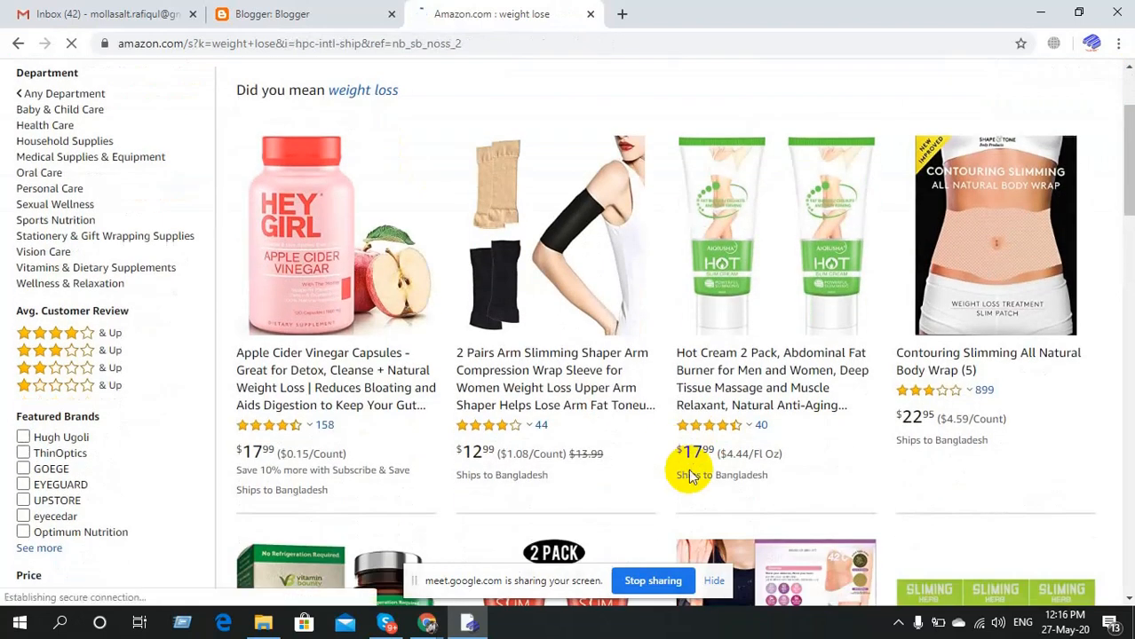
pyautogui.scroll(-2, 690, 475)
pyautogui.scroll(-3, 690, 478)
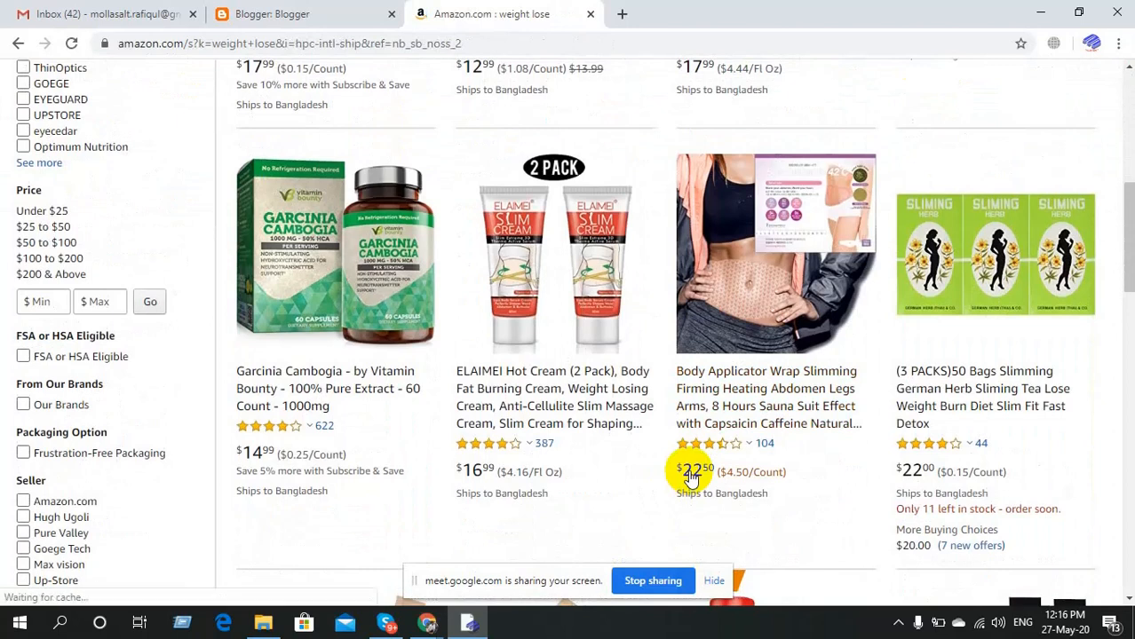
pyautogui.scroll(-6, 690, 478)
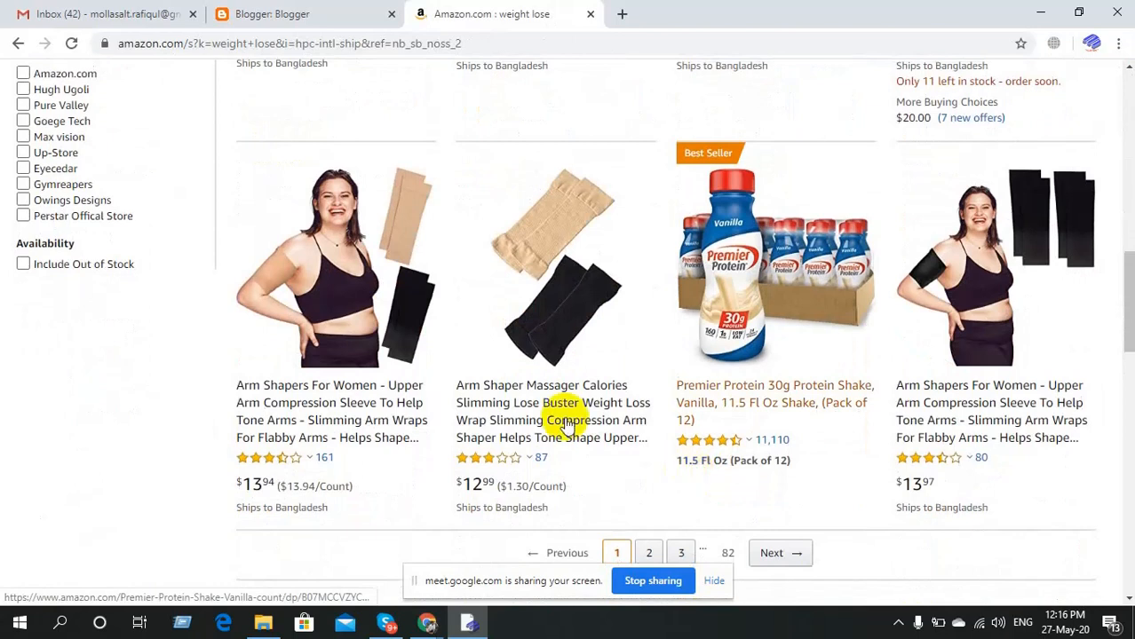
pyautogui.scroll(-4, 463, 420)
pyautogui.scroll(-3, 468, 426)
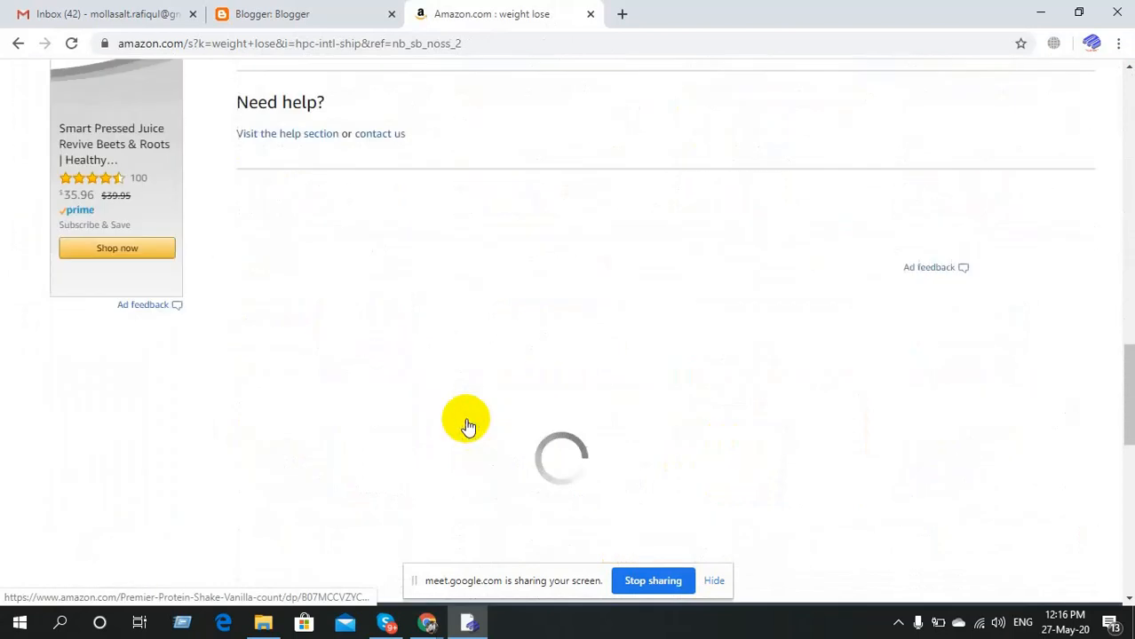
pyautogui.scroll(7, 468, 426)
pyautogui.scroll(10, 468, 426)
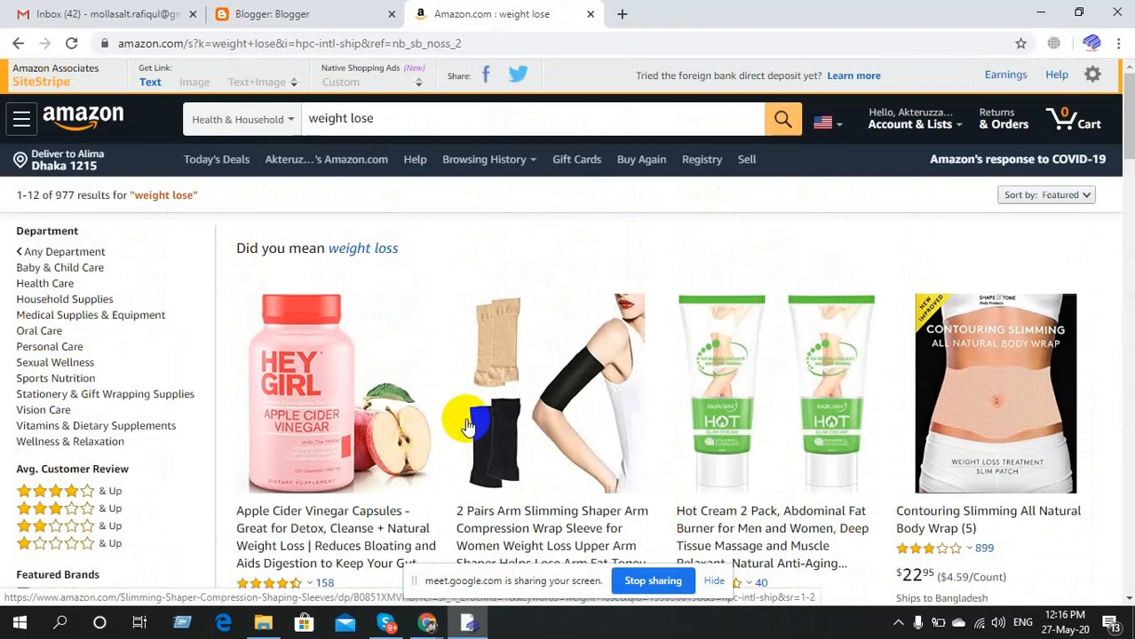
pyautogui.scroll(-2, 464, 462)
pyautogui.scroll(2, 446, 405)
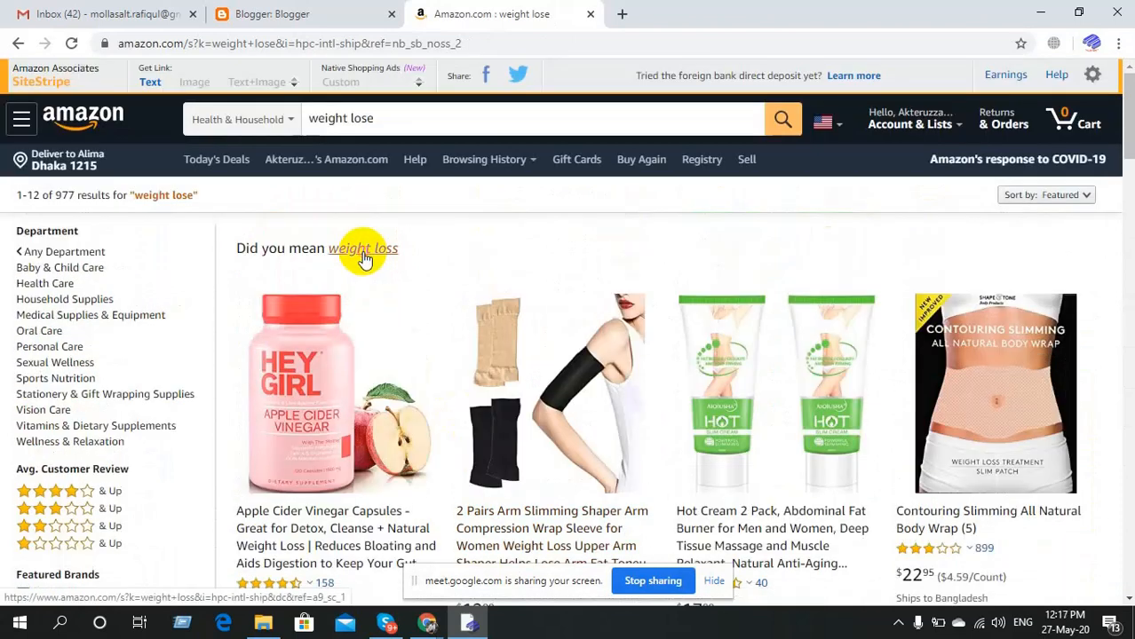
pyautogui.click(363, 250)
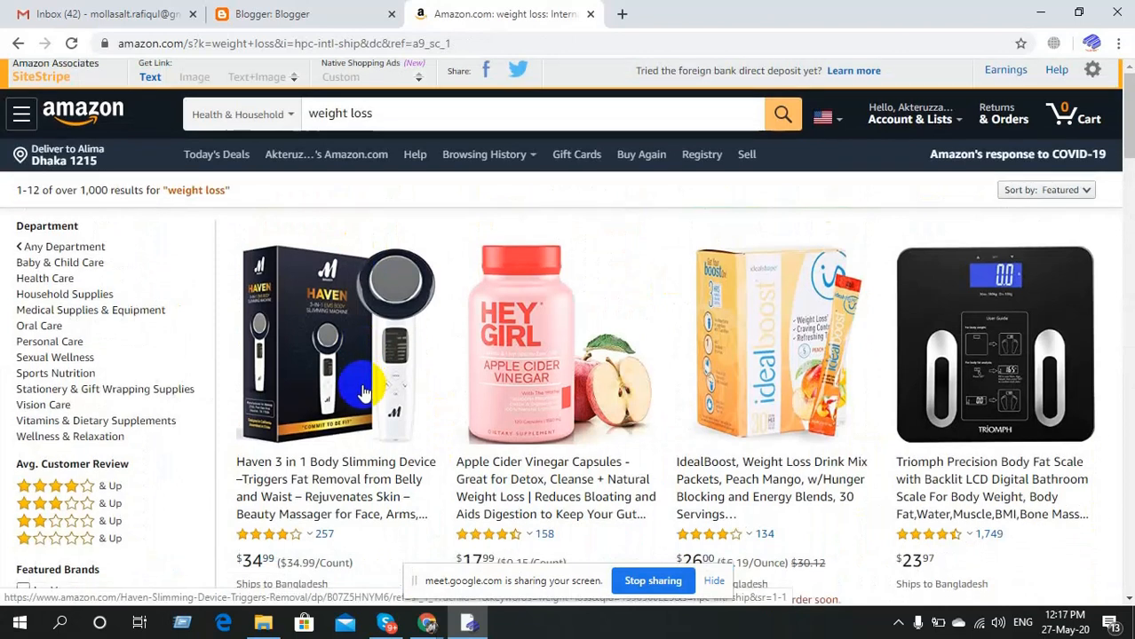
# Scroll through the corrected weight loss results and return to the top.
pyautogui.scroll(-5, 364, 391)
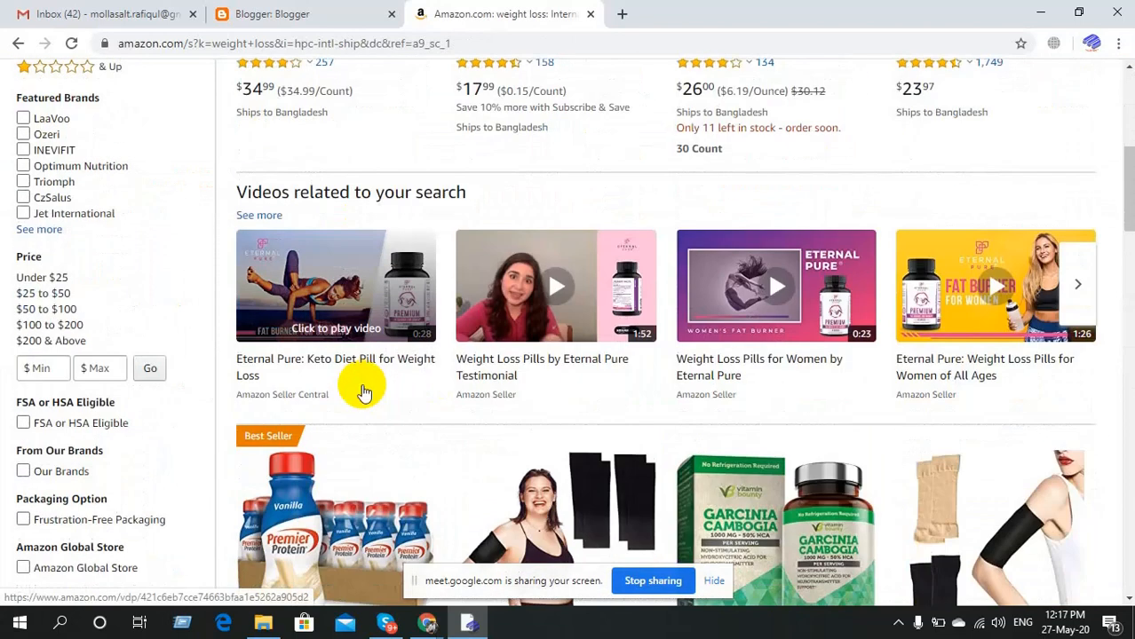
pyautogui.scroll(-2, 363, 391)
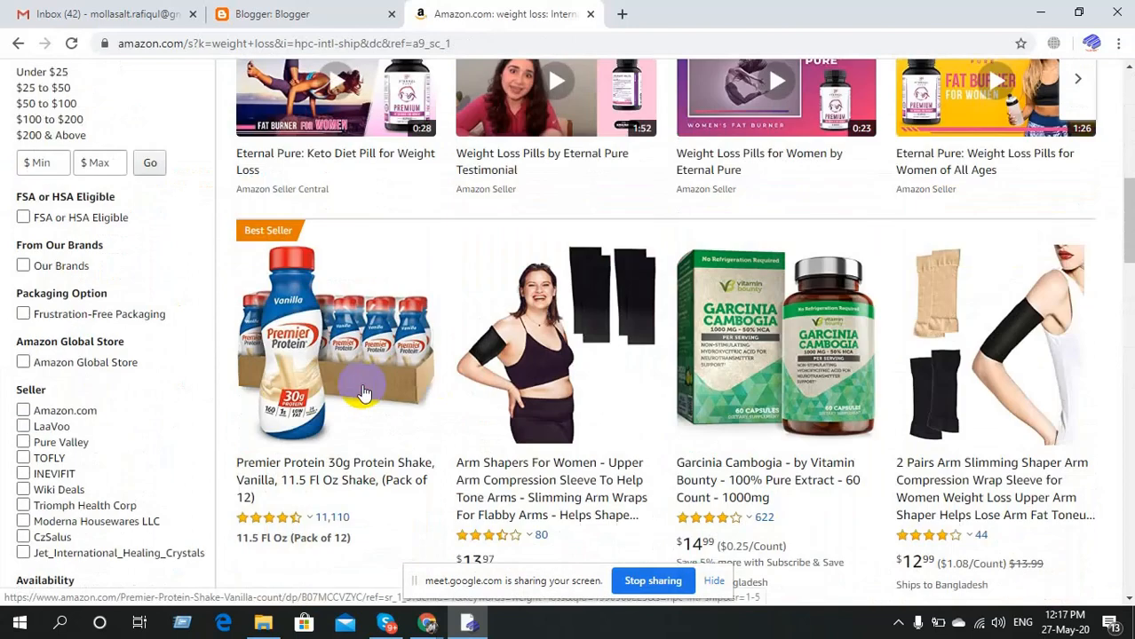
pyautogui.scroll(-4, 364, 391)
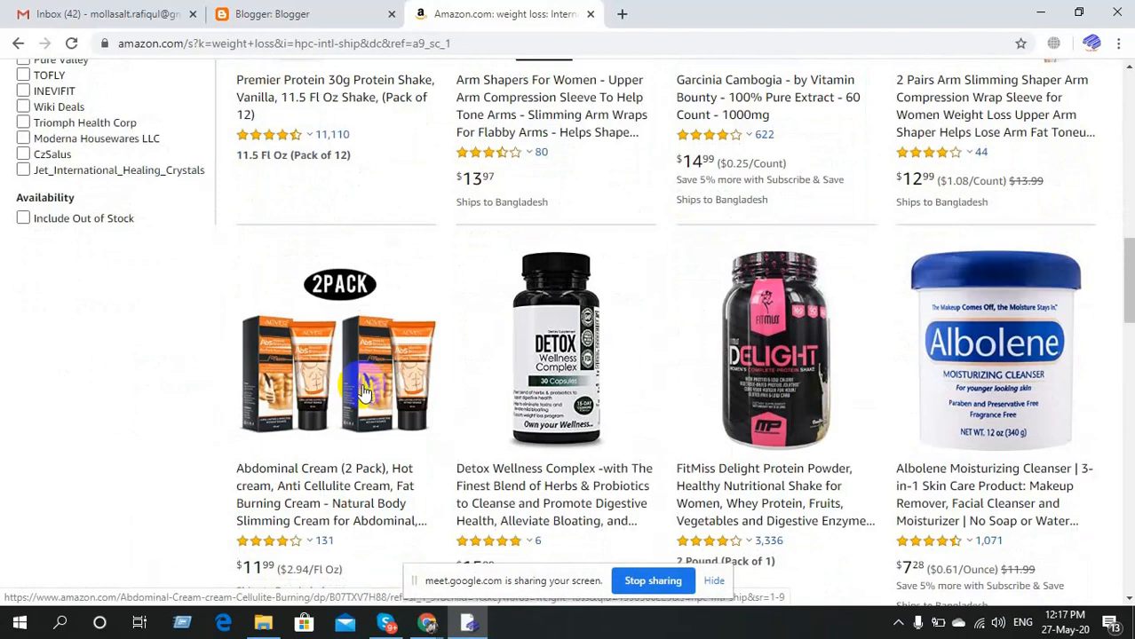
pyautogui.scroll(-3, 363, 391)
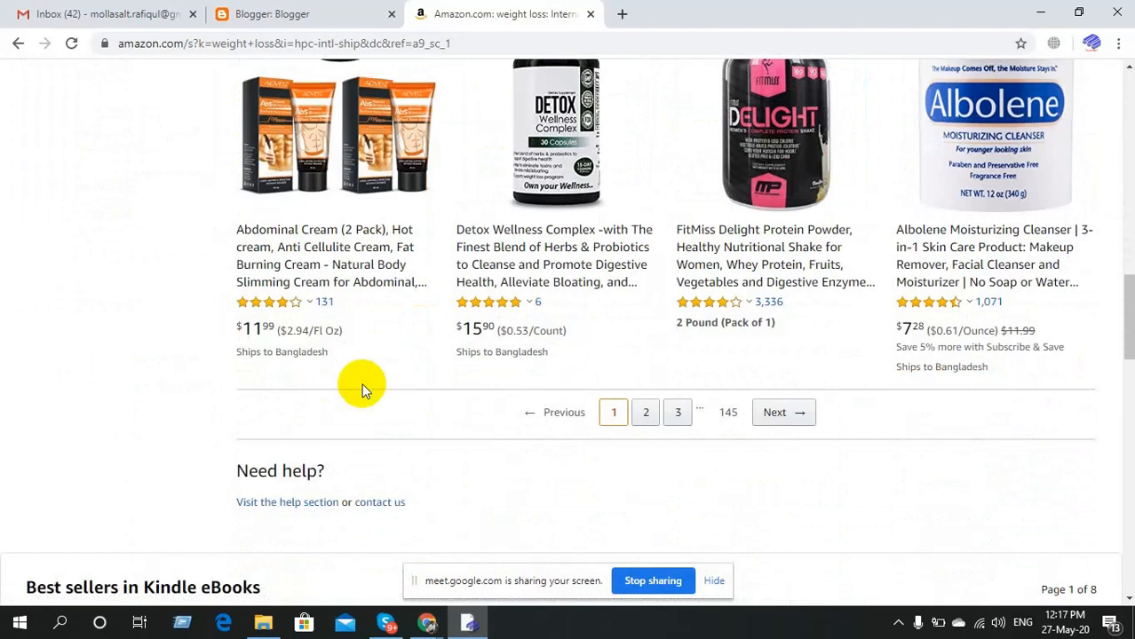
pyautogui.scroll(6, 363, 391)
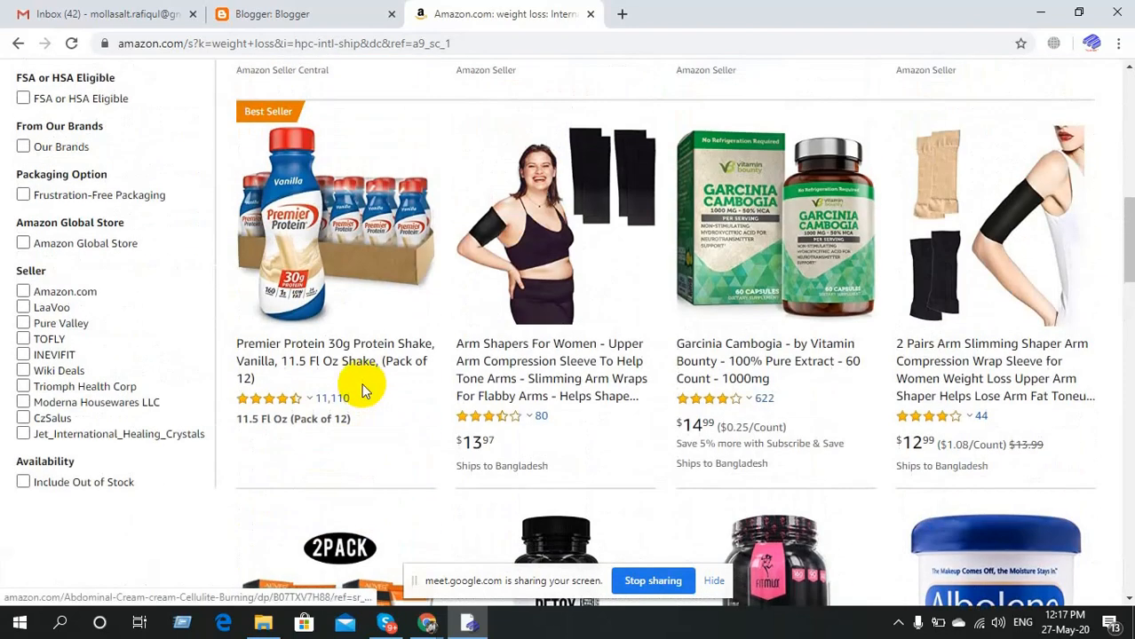
pyautogui.scroll(4, 364, 391)
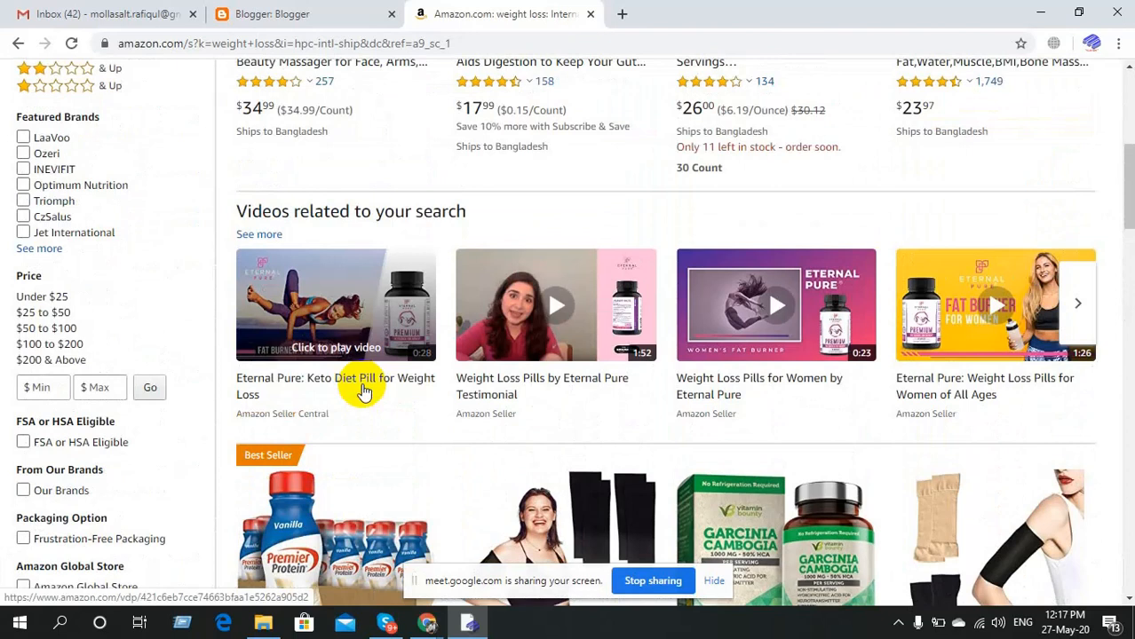
pyautogui.scroll(2, 364, 391)
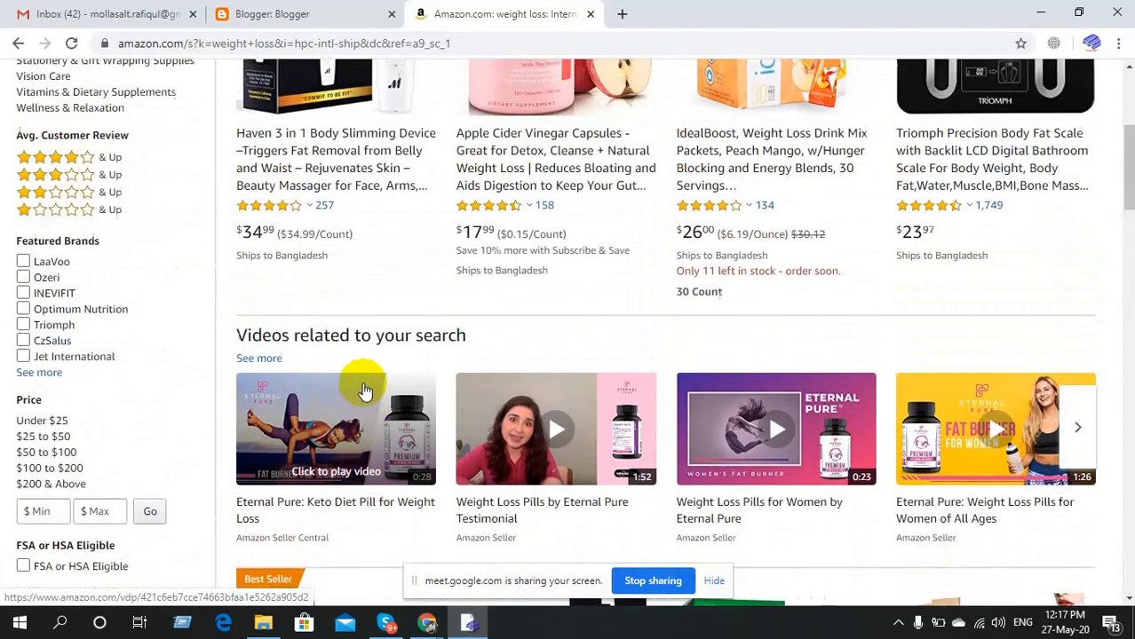
pyautogui.scroll(3, 364, 391)
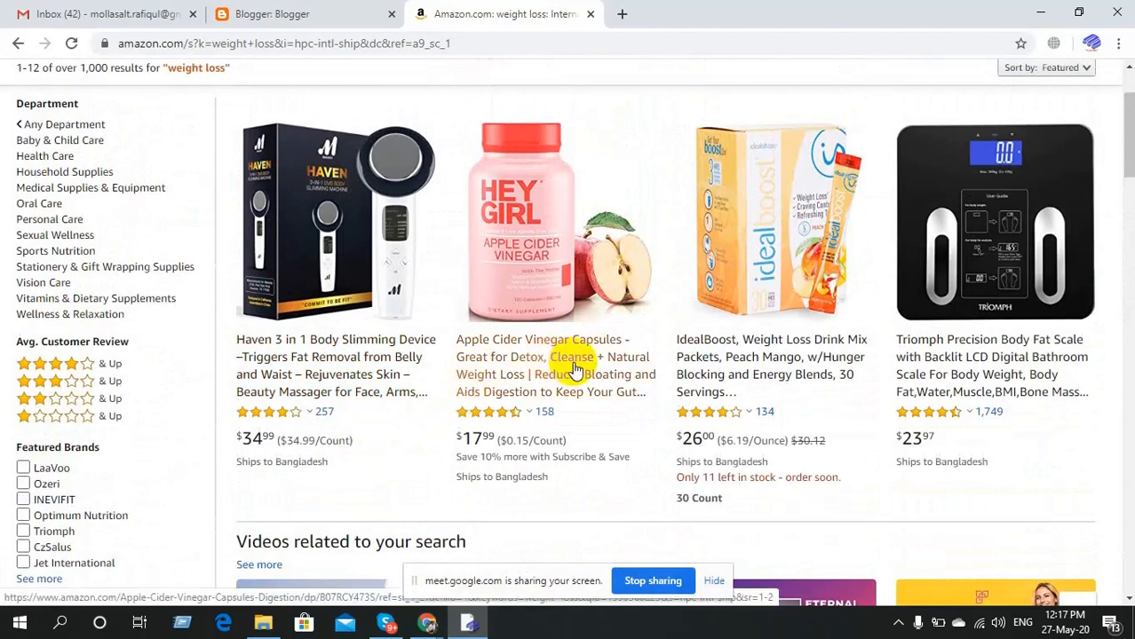
pyautogui.scroll(2, 575, 368)
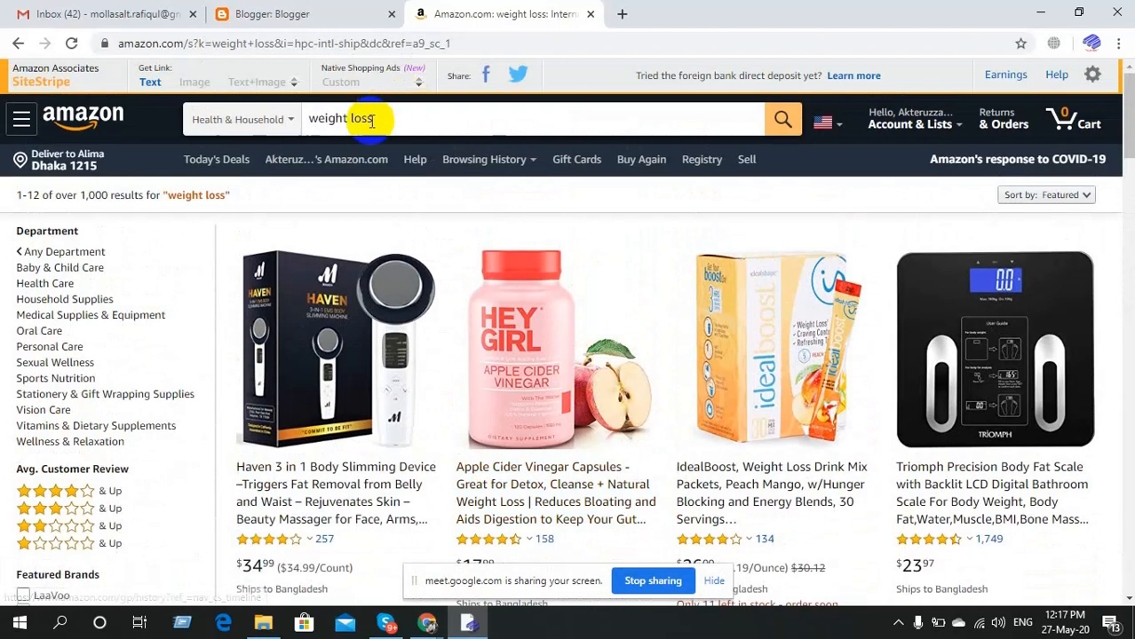
# Run the suggested search 'weight loss pills for women'.
pyautogui.click(371, 120)
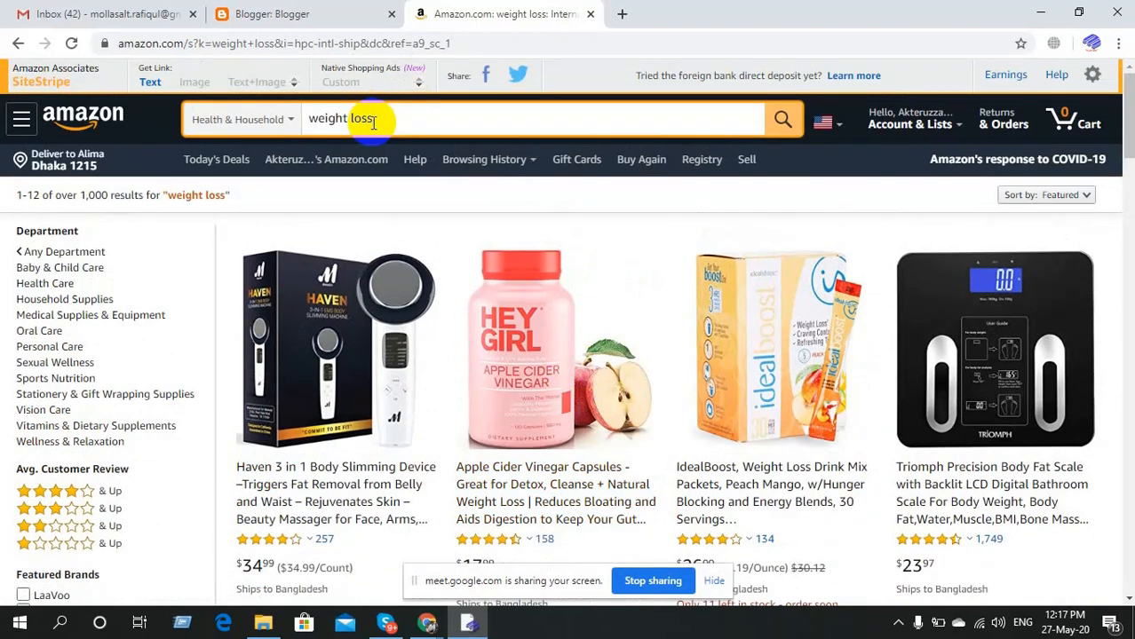
pyautogui.click(374, 122)
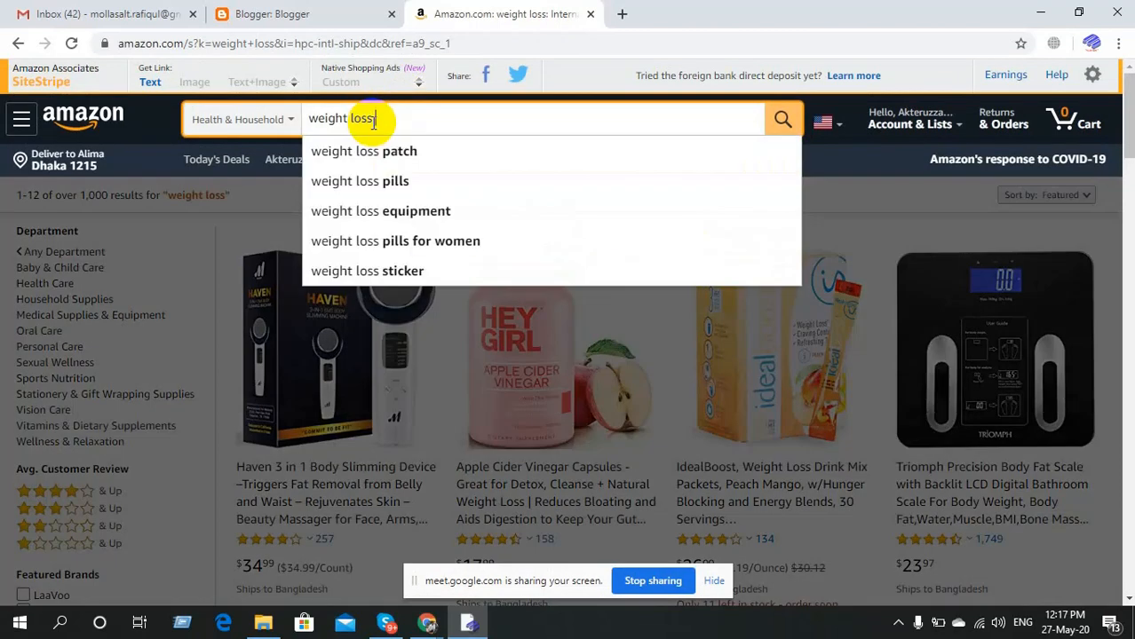
pyautogui.click(400, 251)
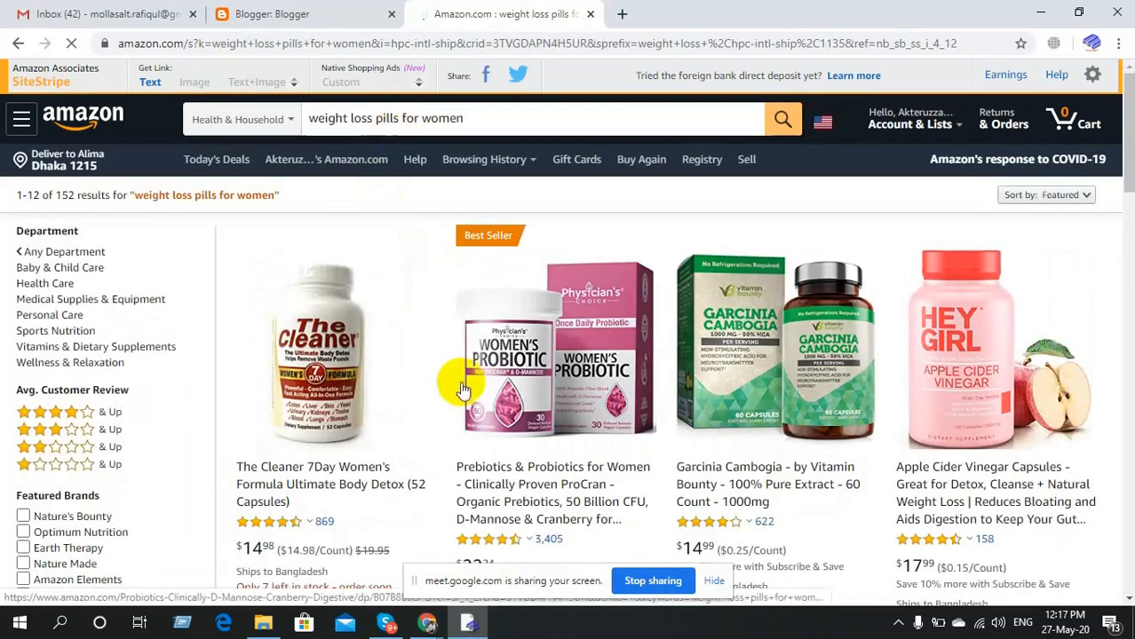
# Scroll the results to bring The Cleaner 7Day Women's Formula listing into view.
pyautogui.scroll(-6, 464, 378)
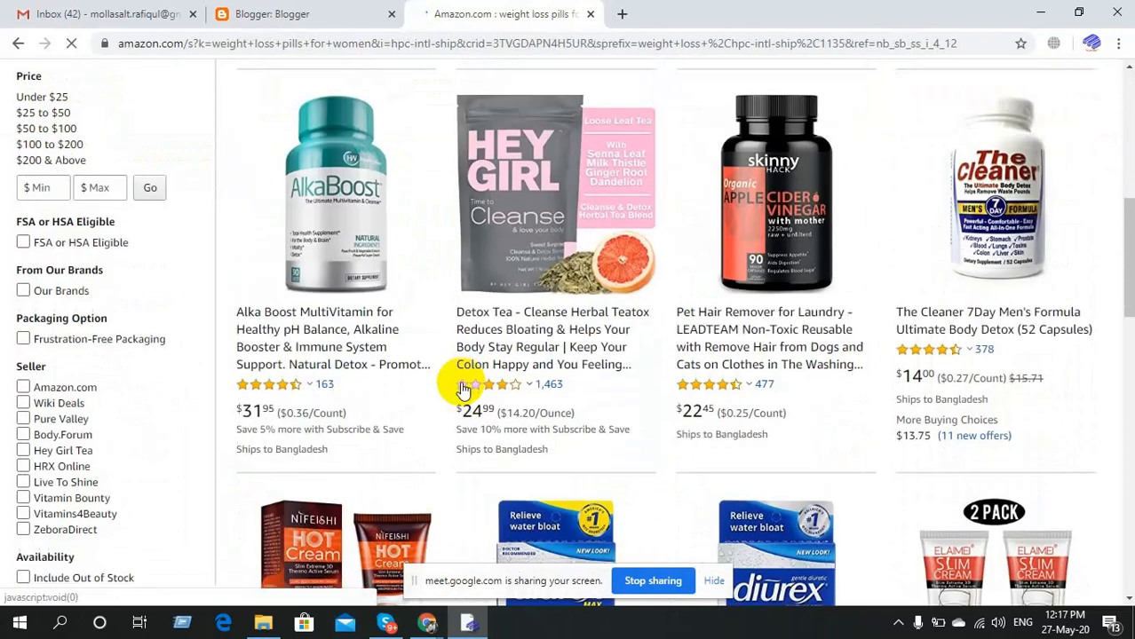
pyautogui.scroll(-5, 464, 389)
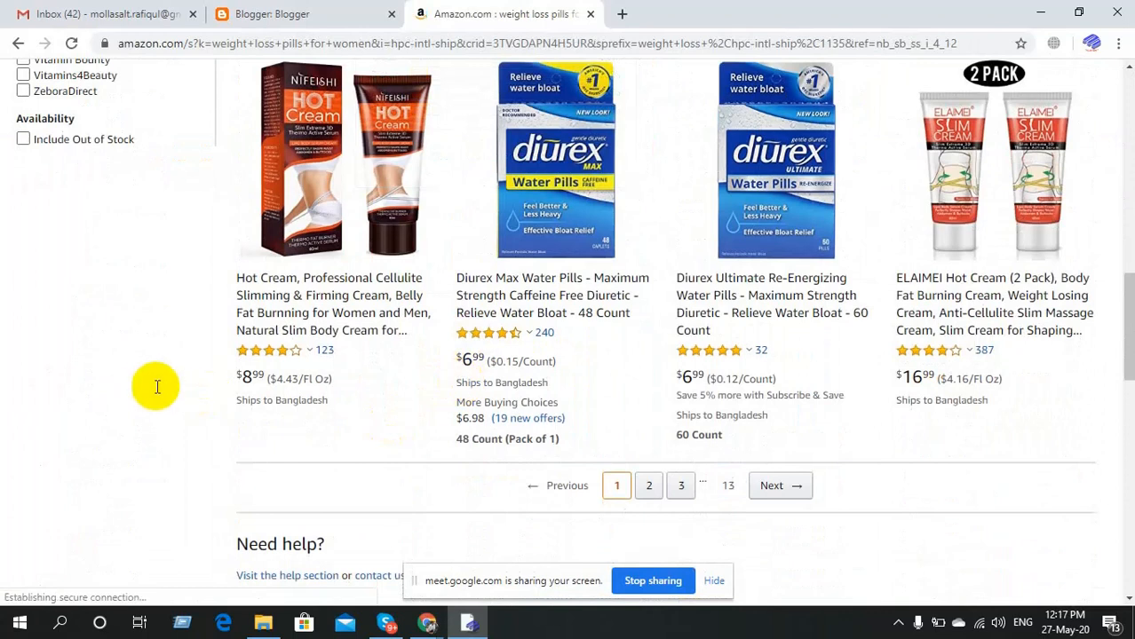
pyautogui.scroll(3, 984, 371)
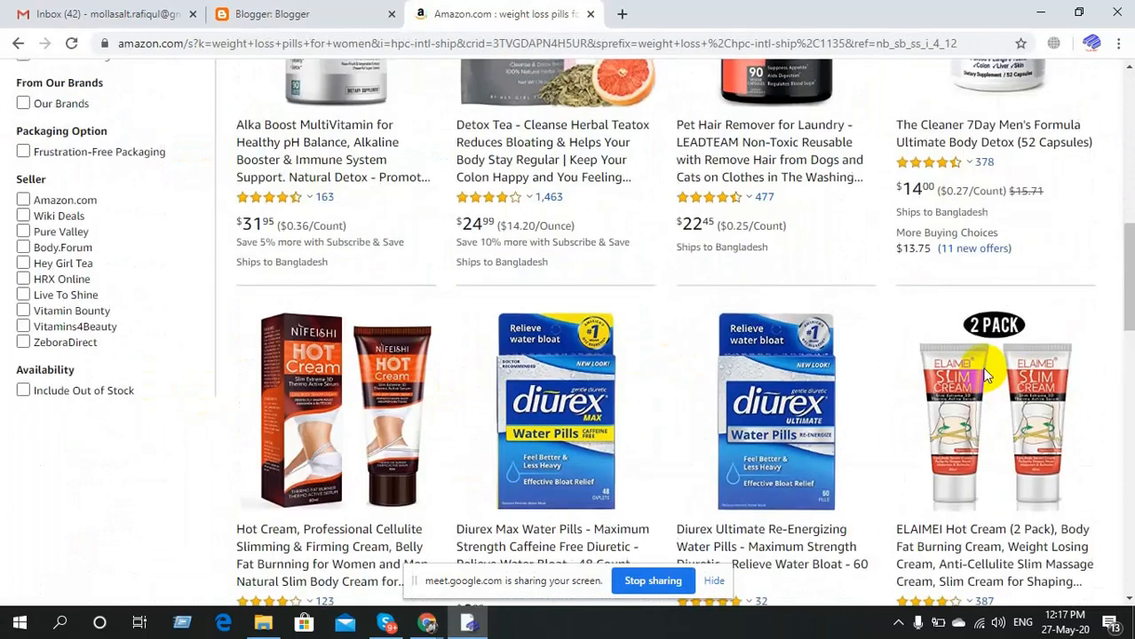
pyautogui.scroll(8, 984, 371)
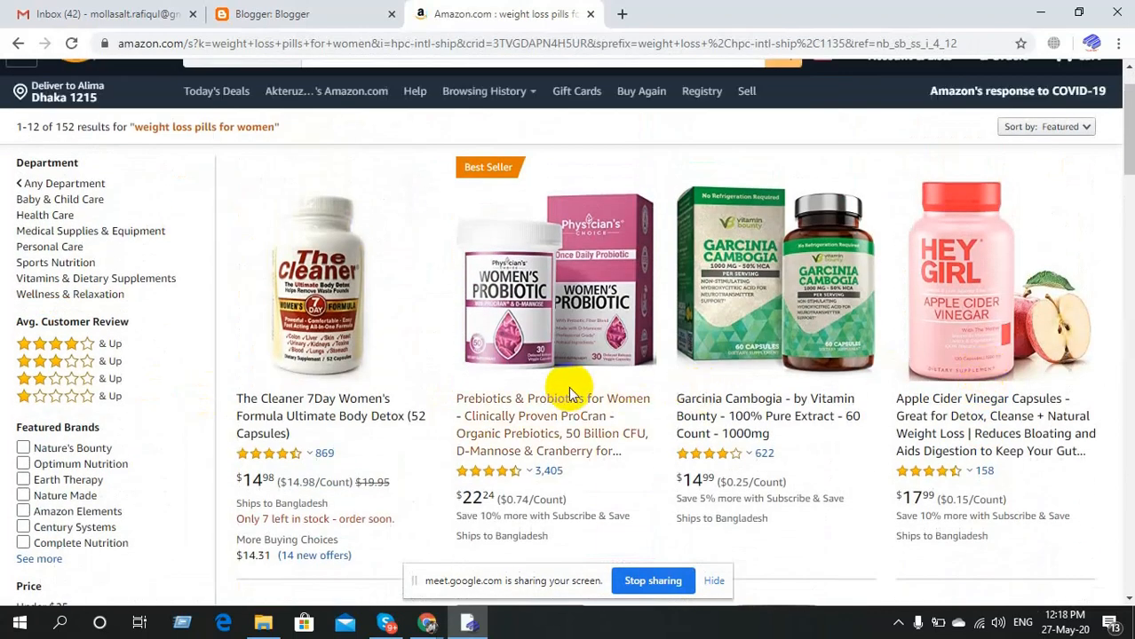
pyautogui.scroll(1, 573, 396)
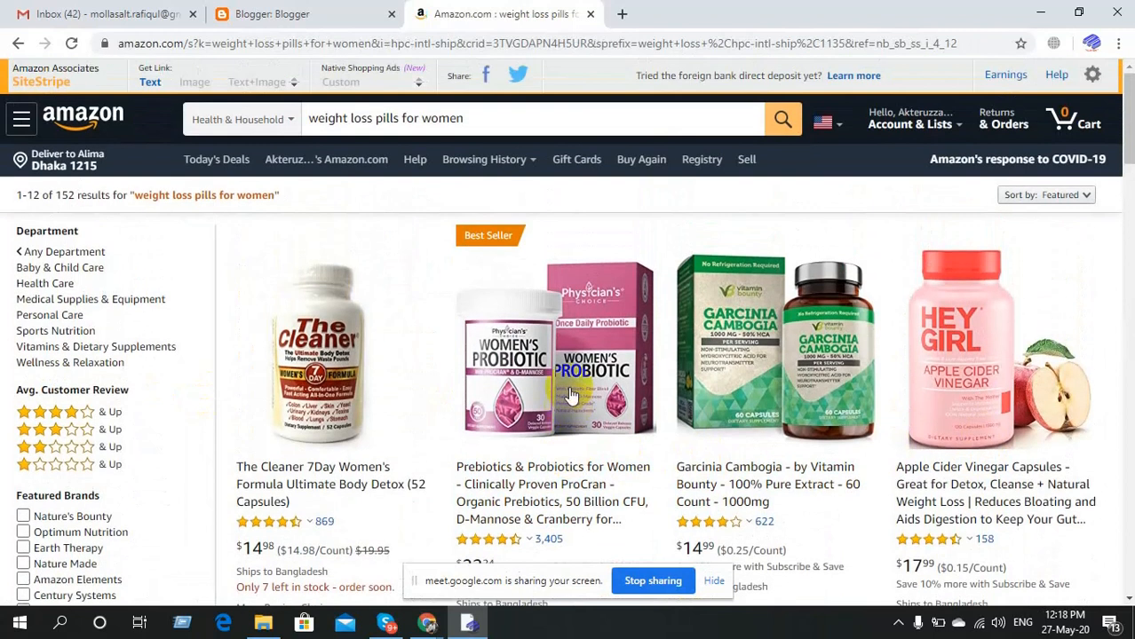
pyautogui.scroll(-1, 571, 396)
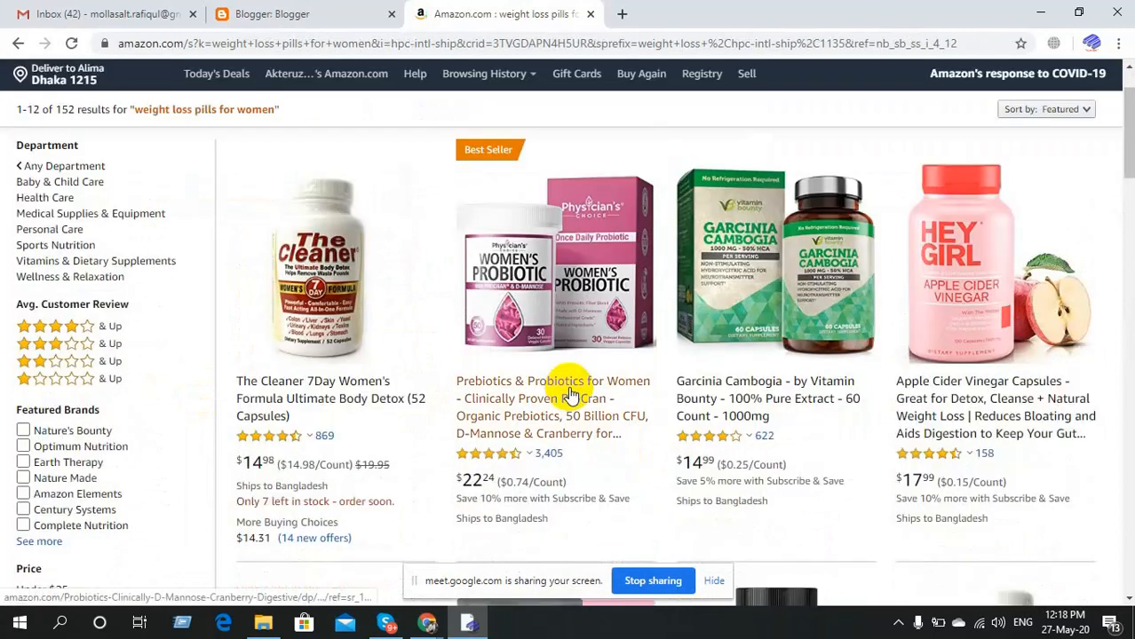
pyautogui.scroll(-1, 571, 395)
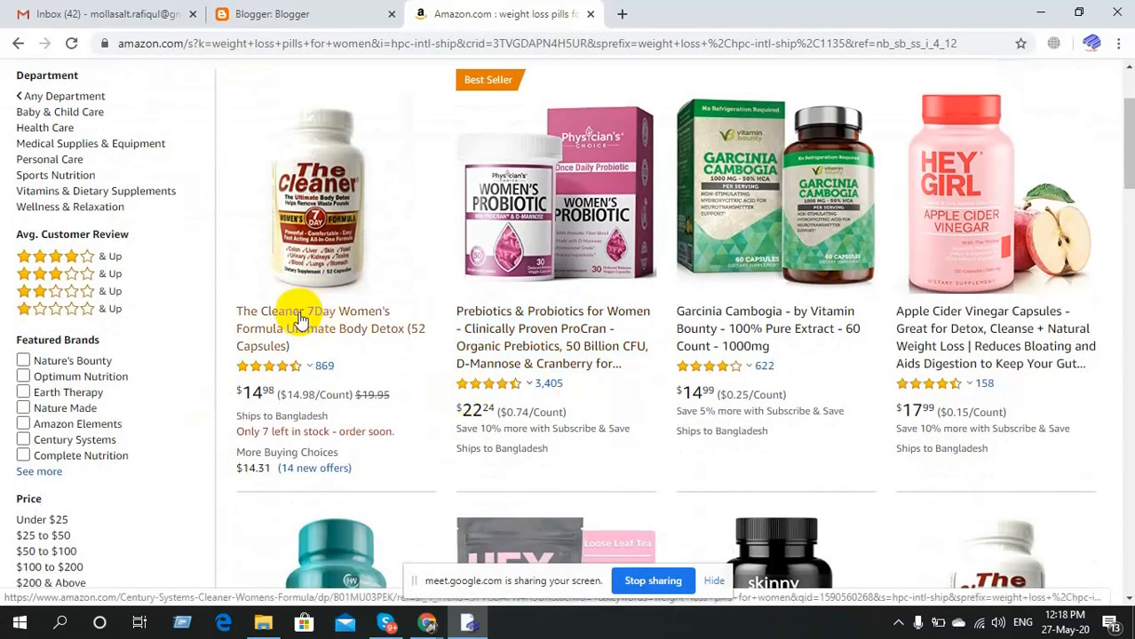
# Open the Amazon page for The Cleaner 7Day Women's Formula detox and select 'The Cleaner' in its title.
pyautogui.click(349, 318)
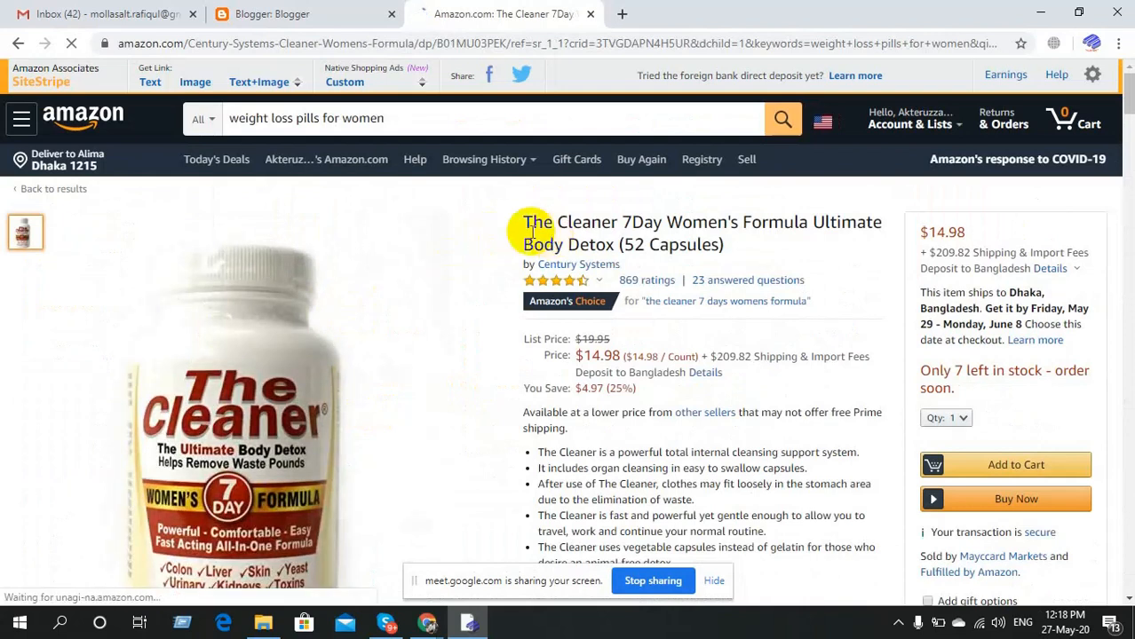
pyautogui.moveTo(524, 221); pyautogui.dragTo(606, 227)
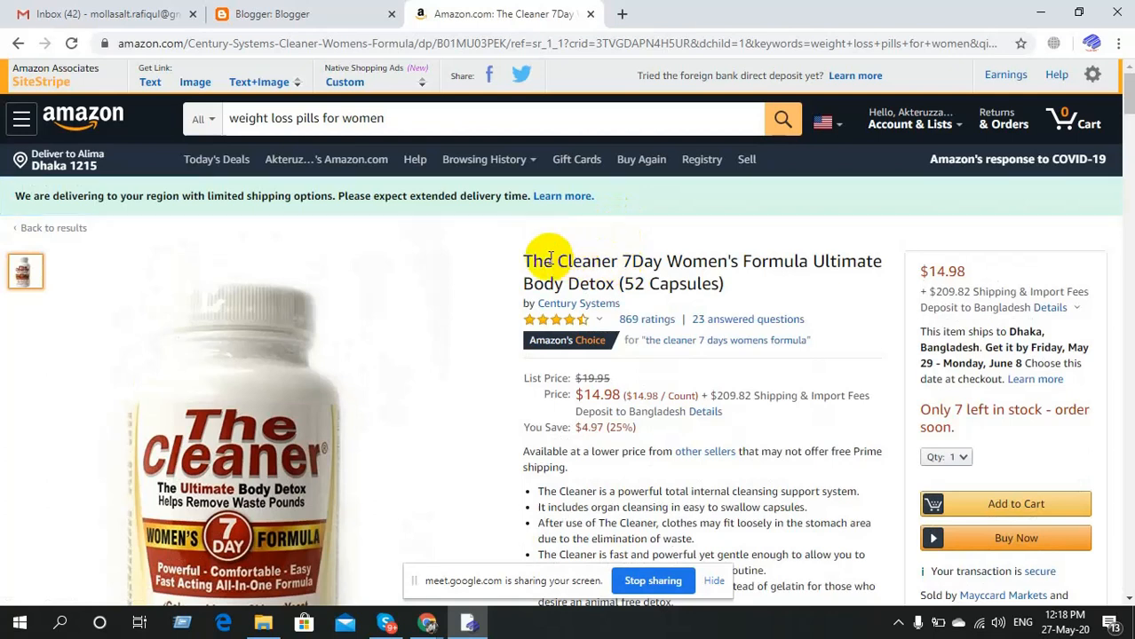
pyautogui.doubleClick(565, 261)
pyautogui.moveTo(524, 261); pyautogui.dragTo(620, 259)
pyautogui.hotkey('ctrl', 'c')
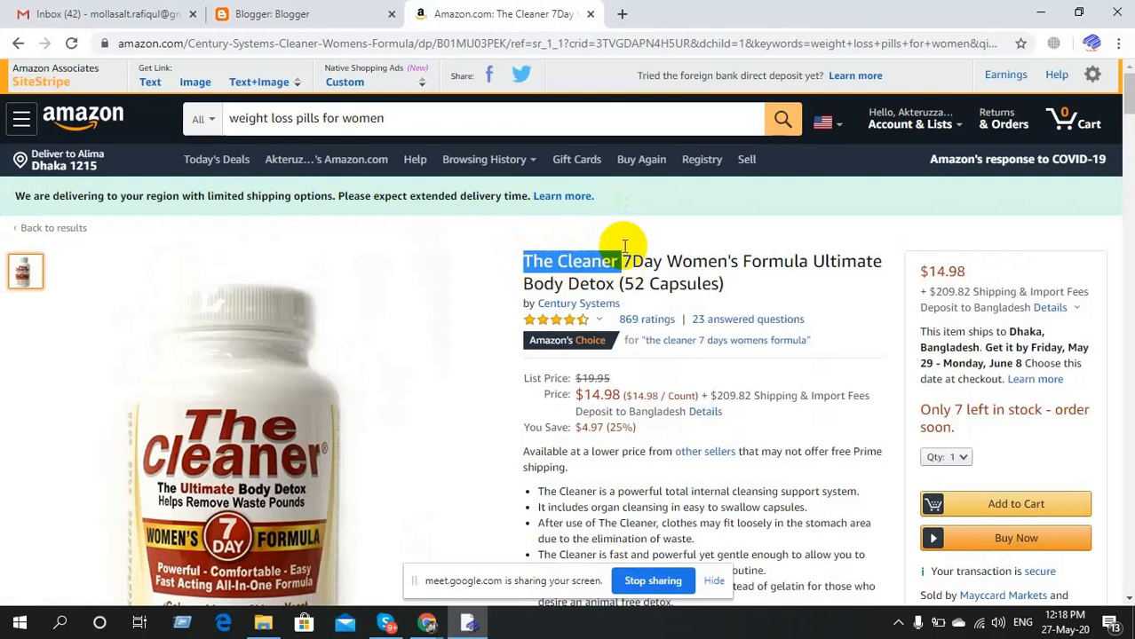
# Search Google for 'The Cleaner' in a new tab and show the results in English.
pyautogui.click(624, 15)
pyautogui.hotkey('ctrl', 'v')
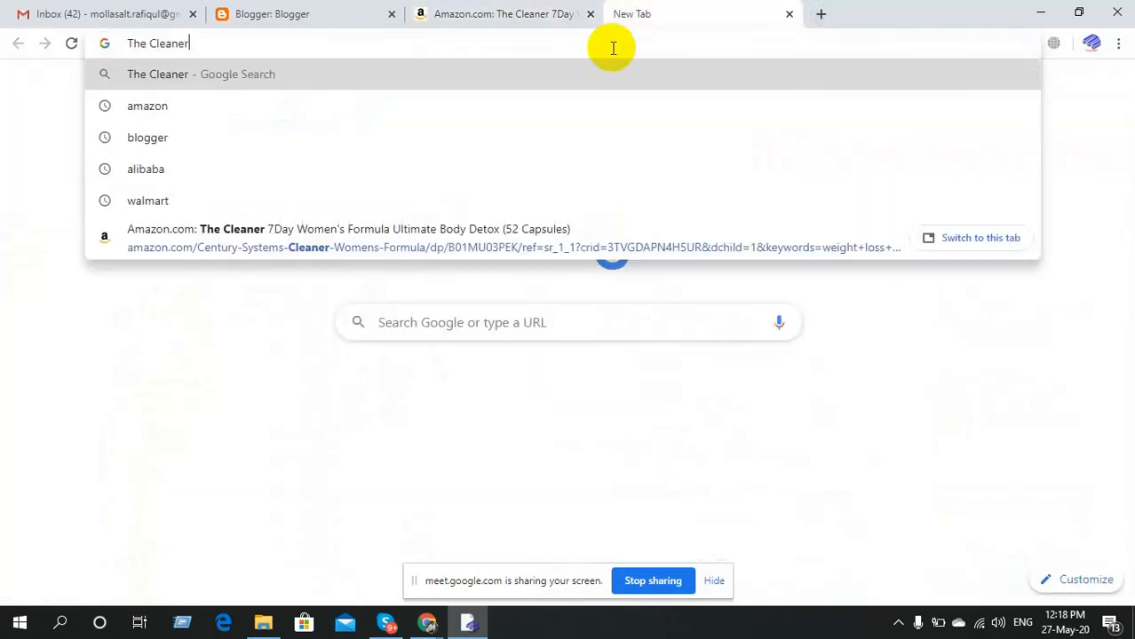
pyautogui.press('Return')
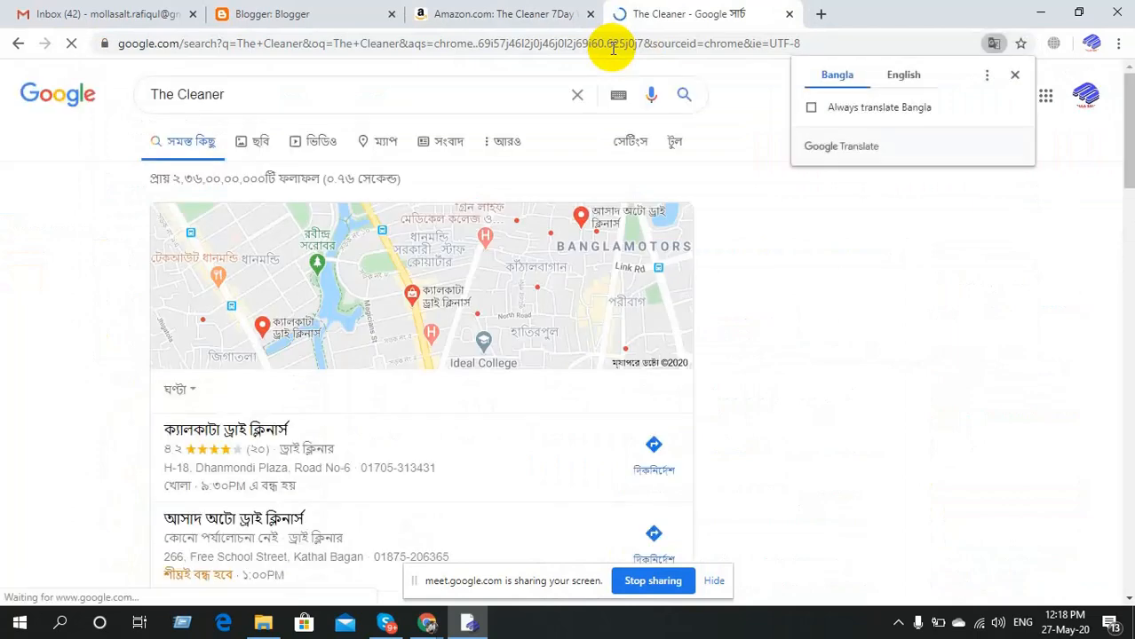
pyautogui.click(917, 75)
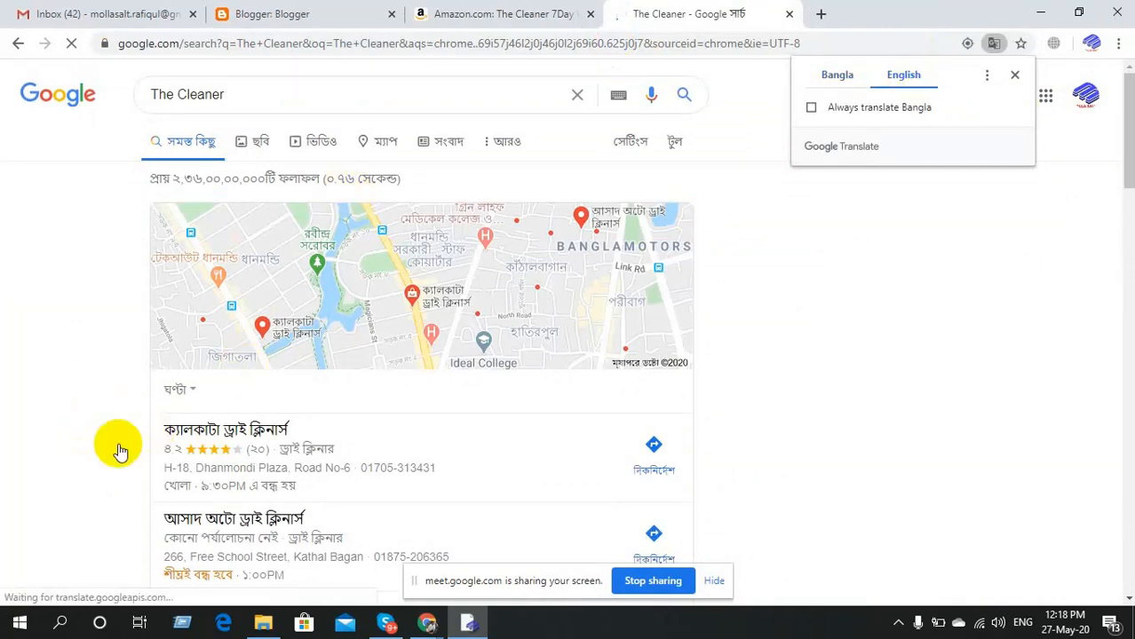
# Open the thecleaner.com, Vitamin Shoppe and Rite Aid results in separate tabs.
pyautogui.scroll(-4, 101, 457)
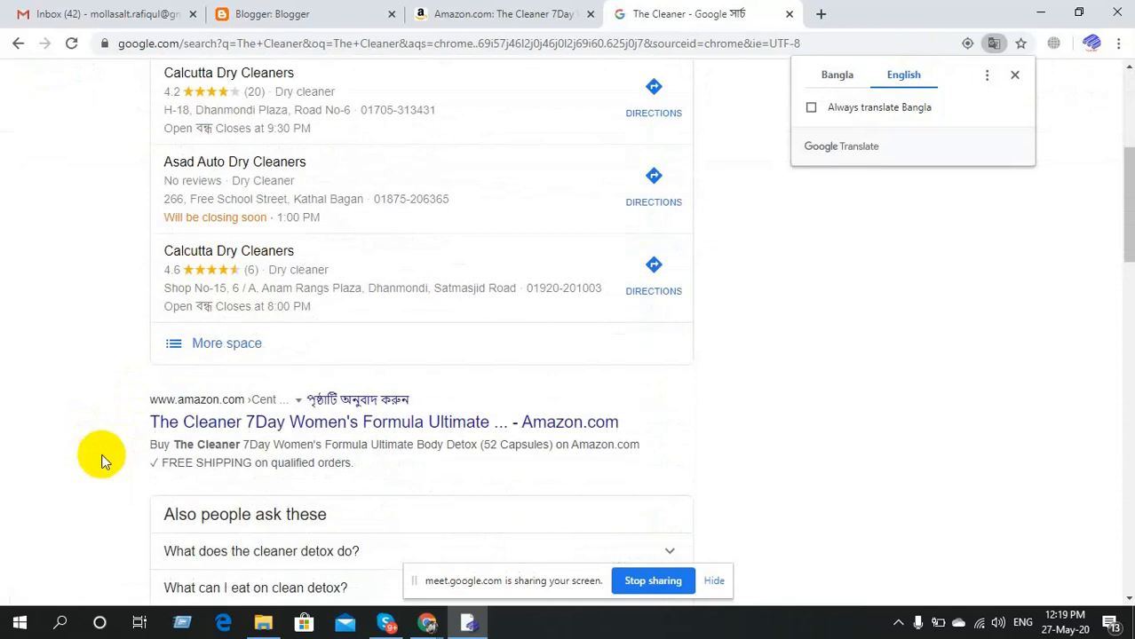
pyautogui.scroll(-2, 101, 460)
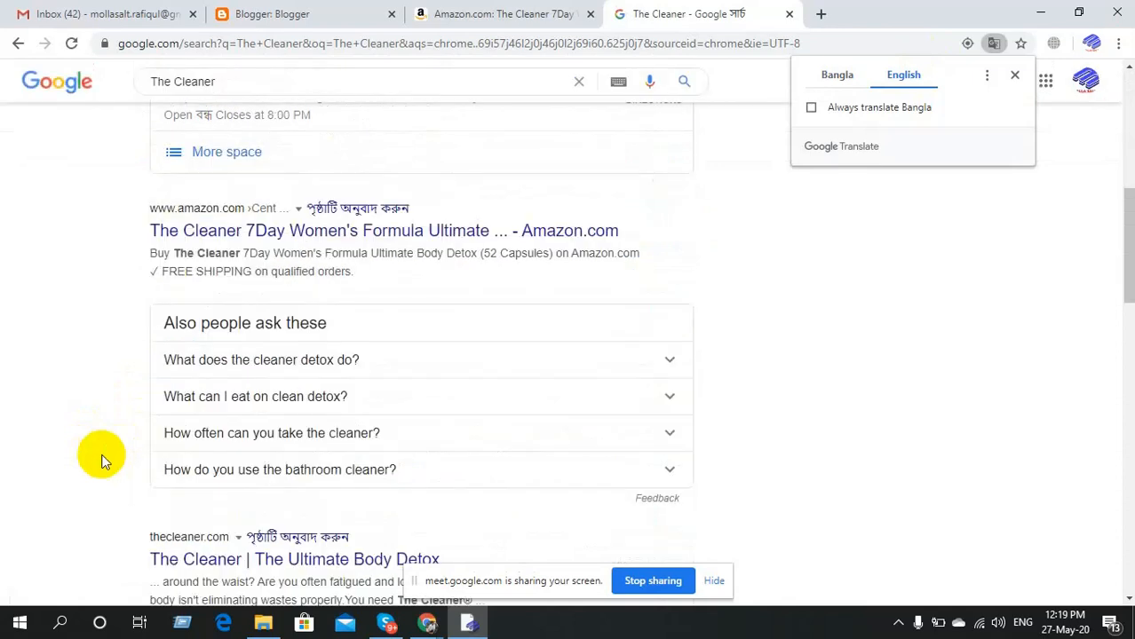
pyautogui.scroll(-1, 101, 460)
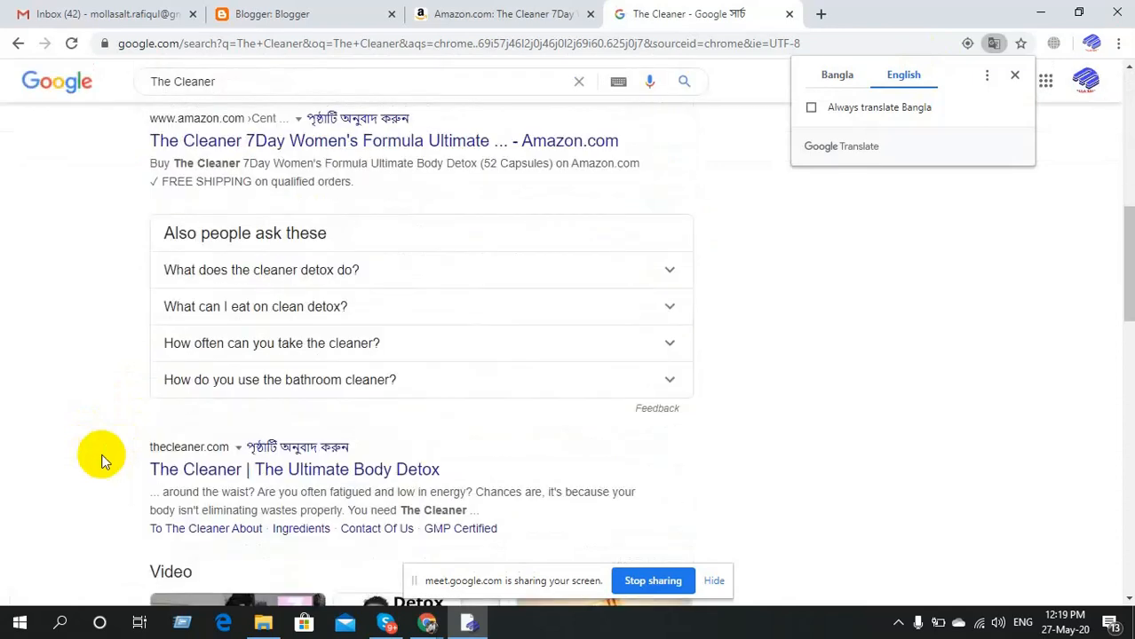
pyautogui.scroll(-1, 101, 460)
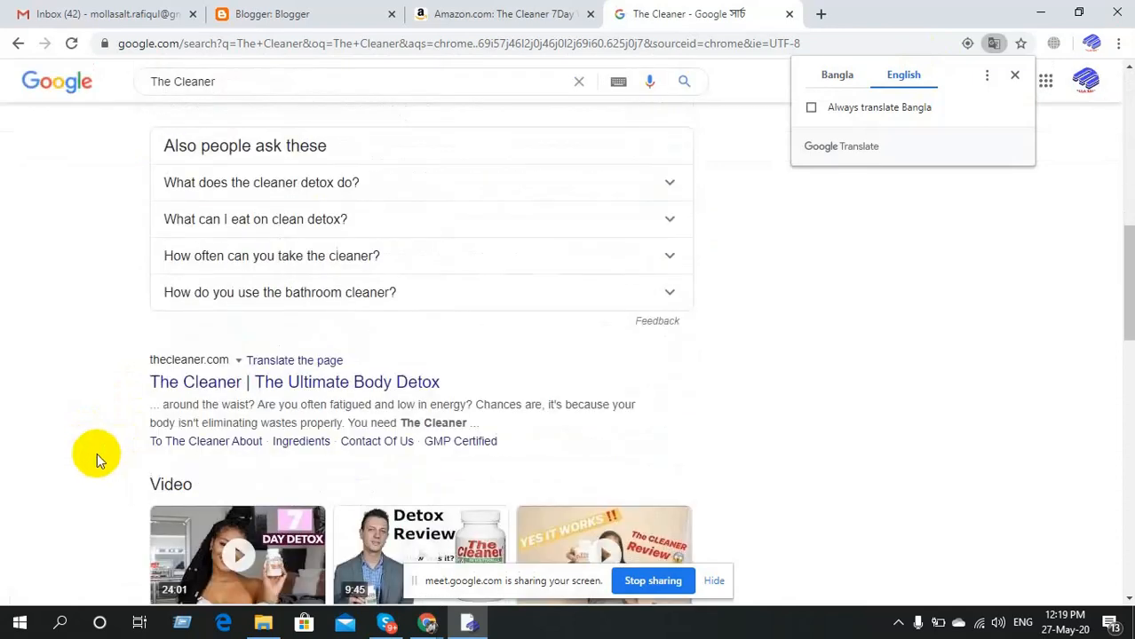
pyautogui.middleClick(295, 390)
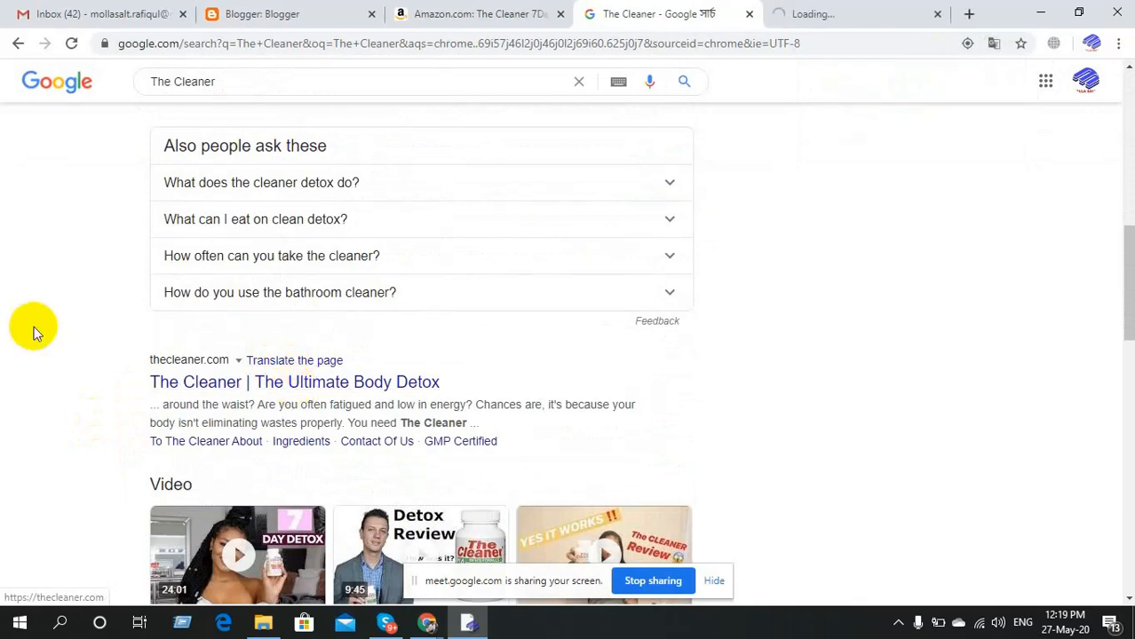
pyautogui.scroll(-3, 33, 332)
pyautogui.scroll(-2, 33, 331)
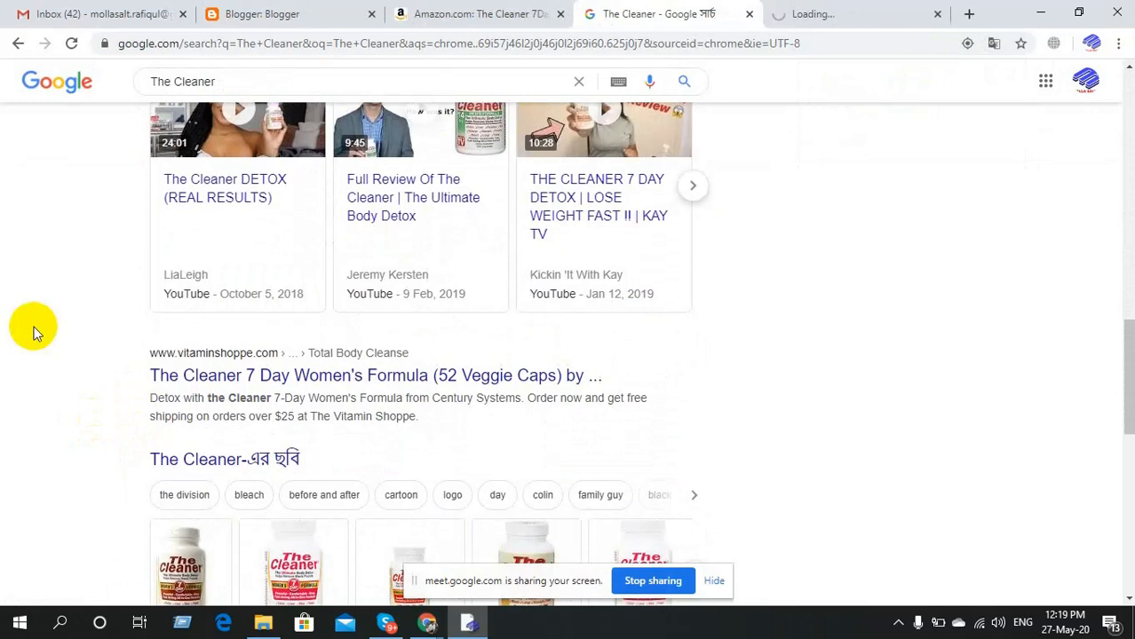
pyautogui.middleClick(213, 382)
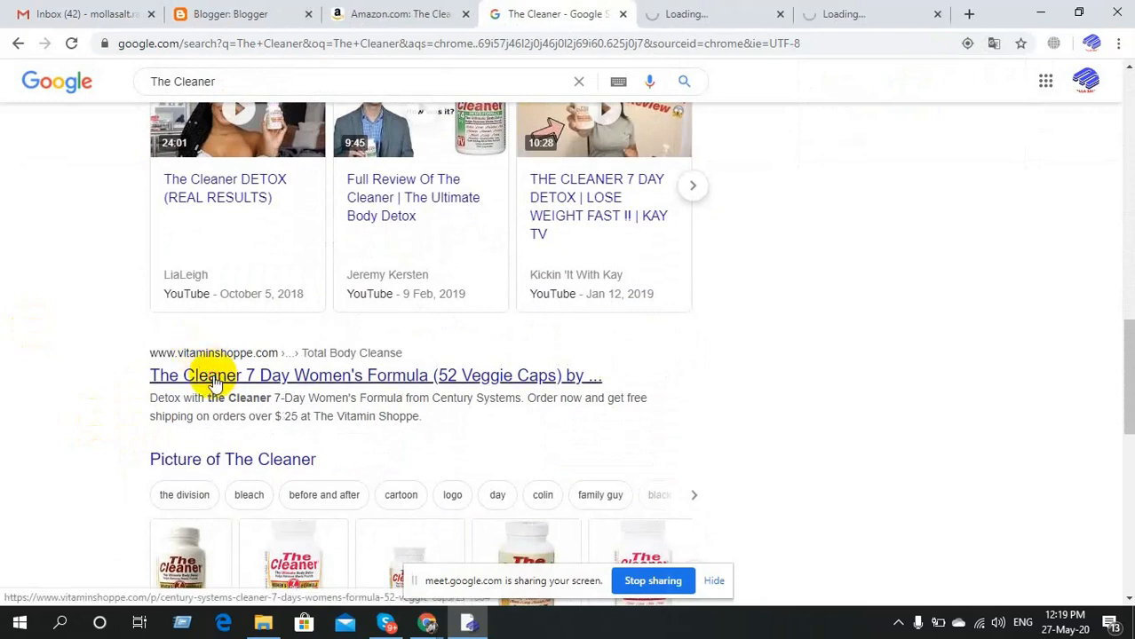
pyautogui.scroll(-5, 7, 371)
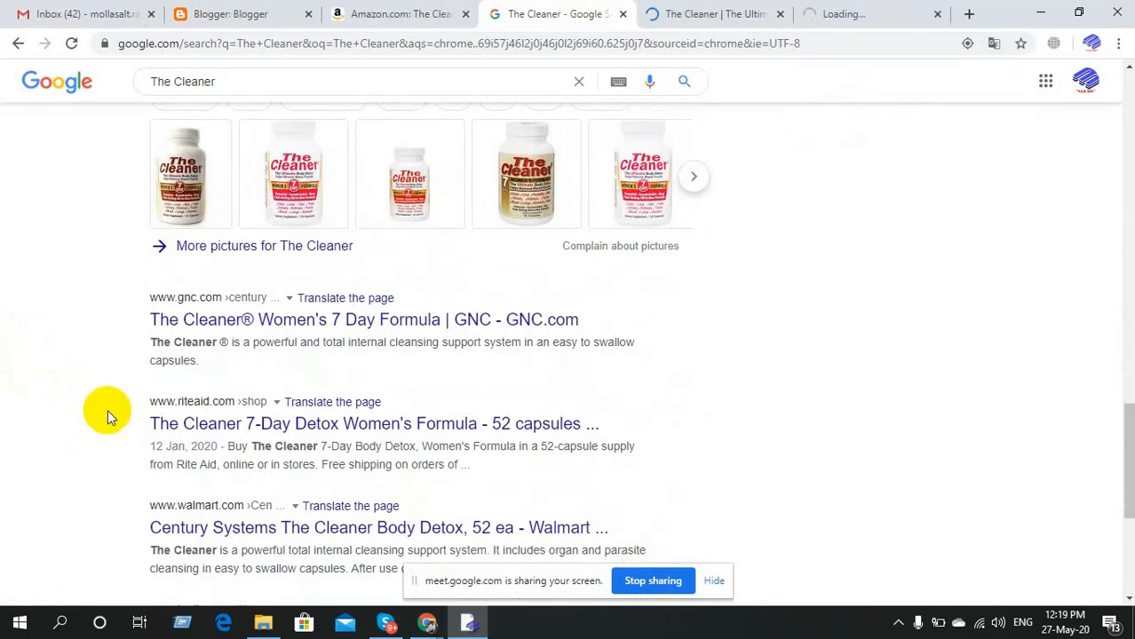
pyautogui.middleClick(229, 427)
pyautogui.click(632, 11)
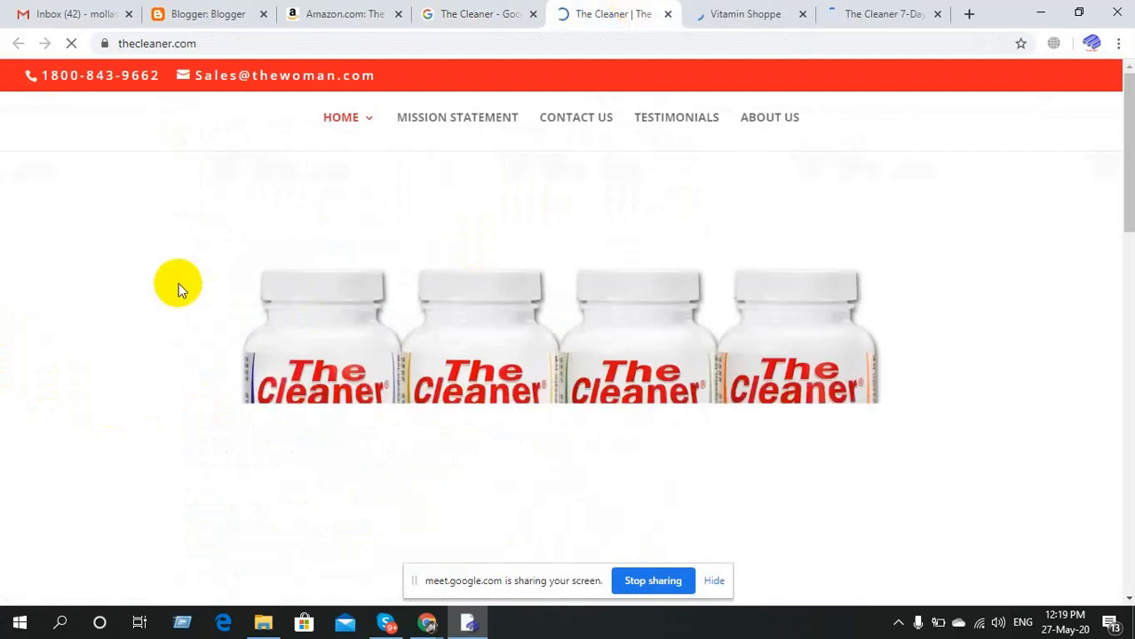
# Scroll through The Cleaner's official website to look over its products.
pyautogui.scroll(-1, 178, 283)
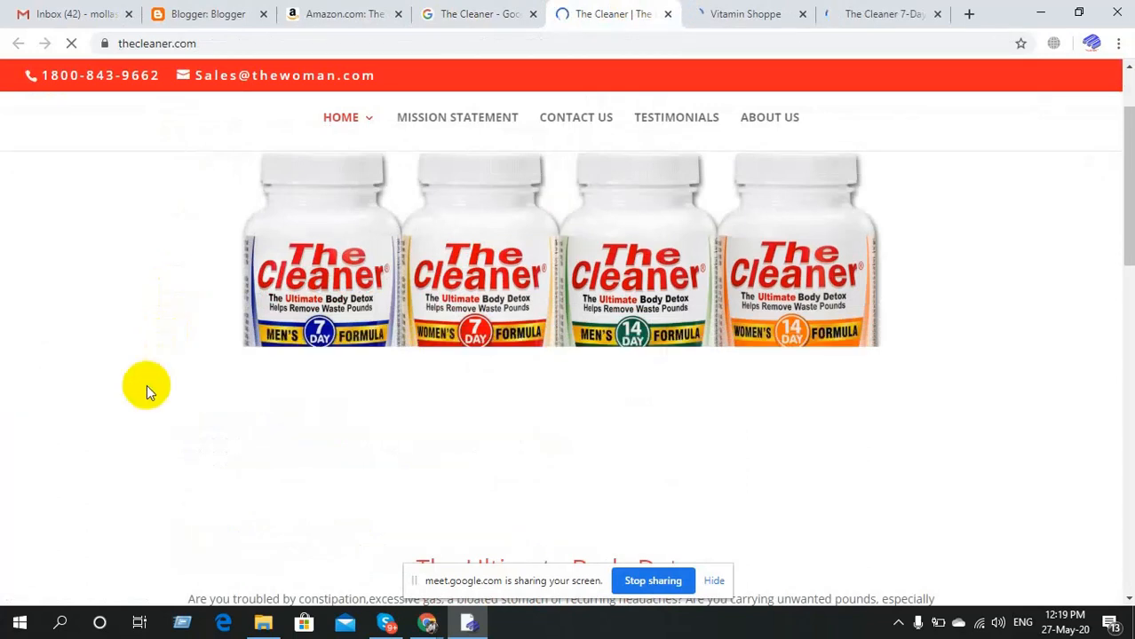
pyautogui.scroll(-2, 147, 384)
pyautogui.scroll(-4, 146, 385)
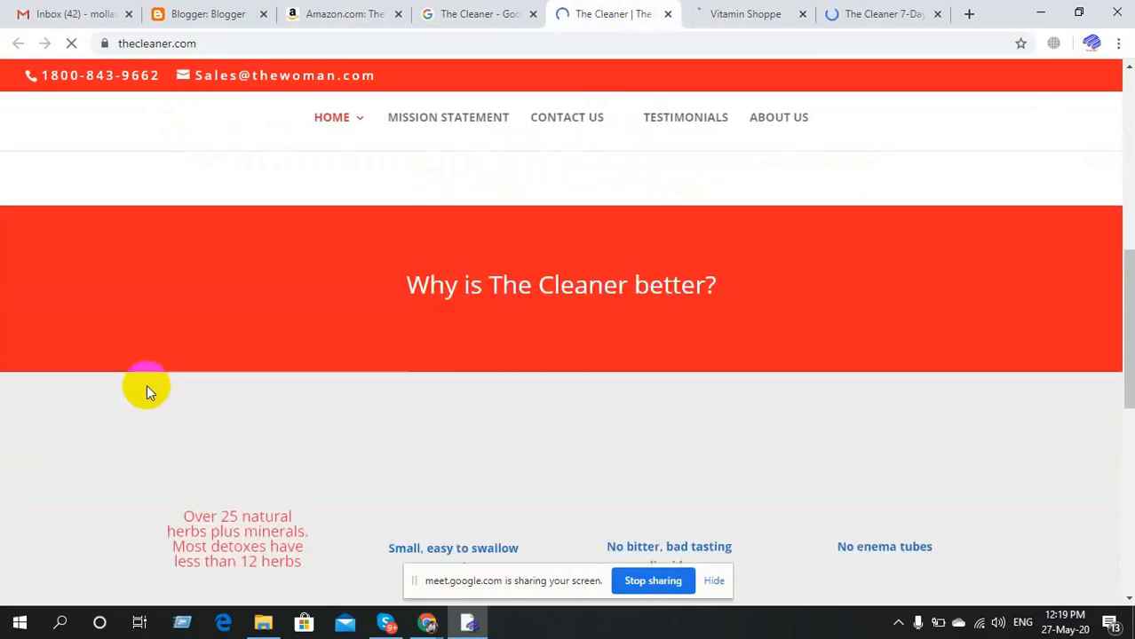
pyautogui.scroll(-4, 147, 385)
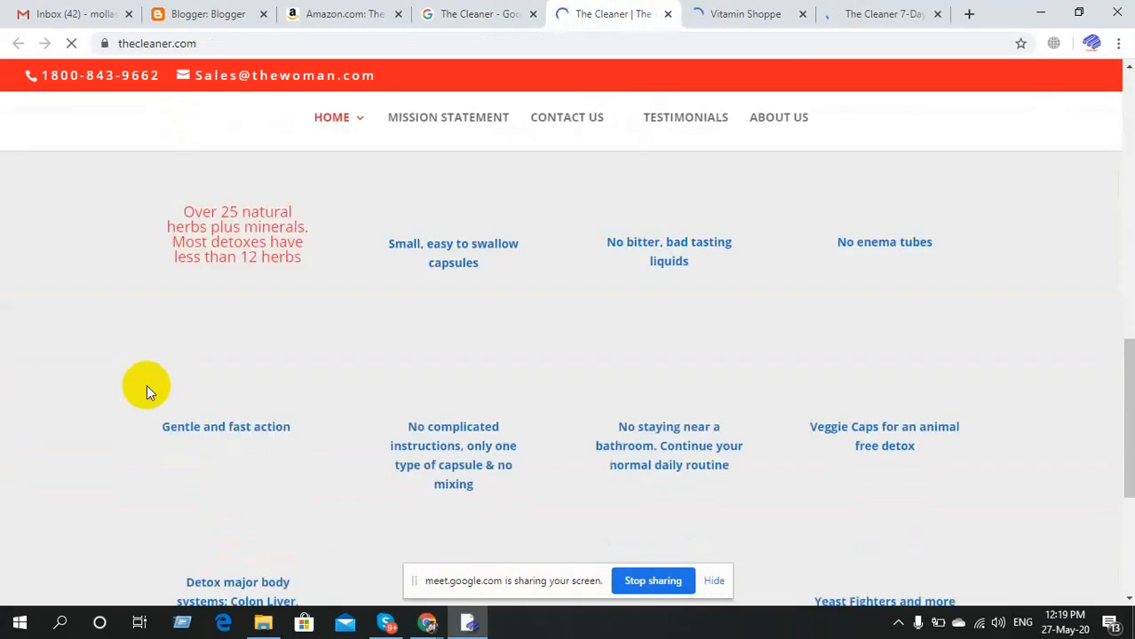
pyautogui.scroll(-2, 147, 385)
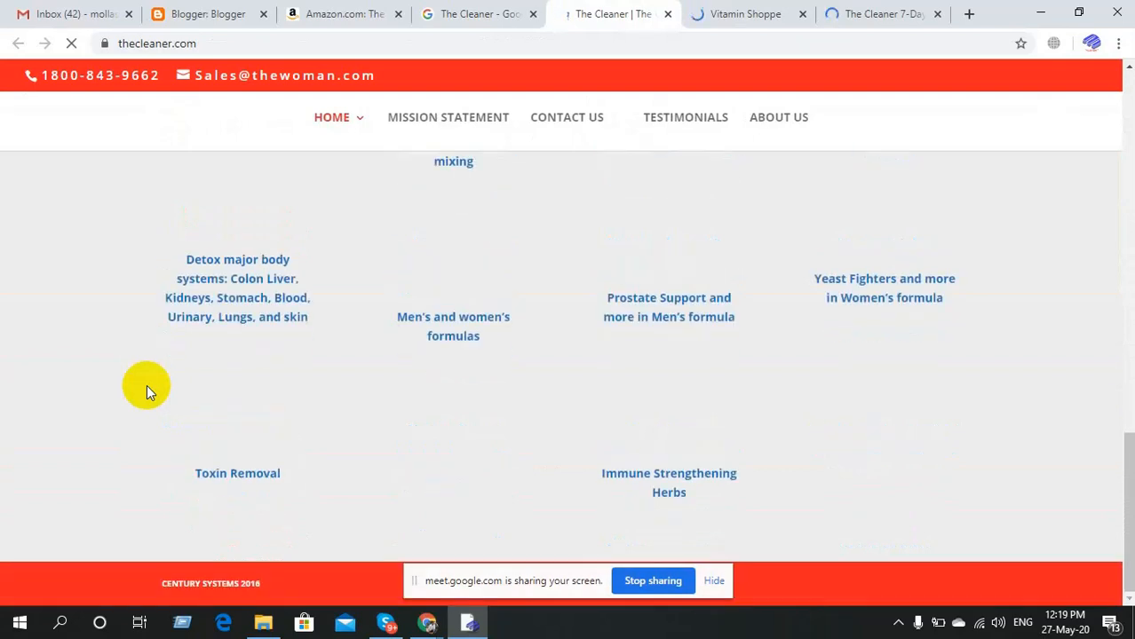
pyautogui.scroll(-2, 146, 384)
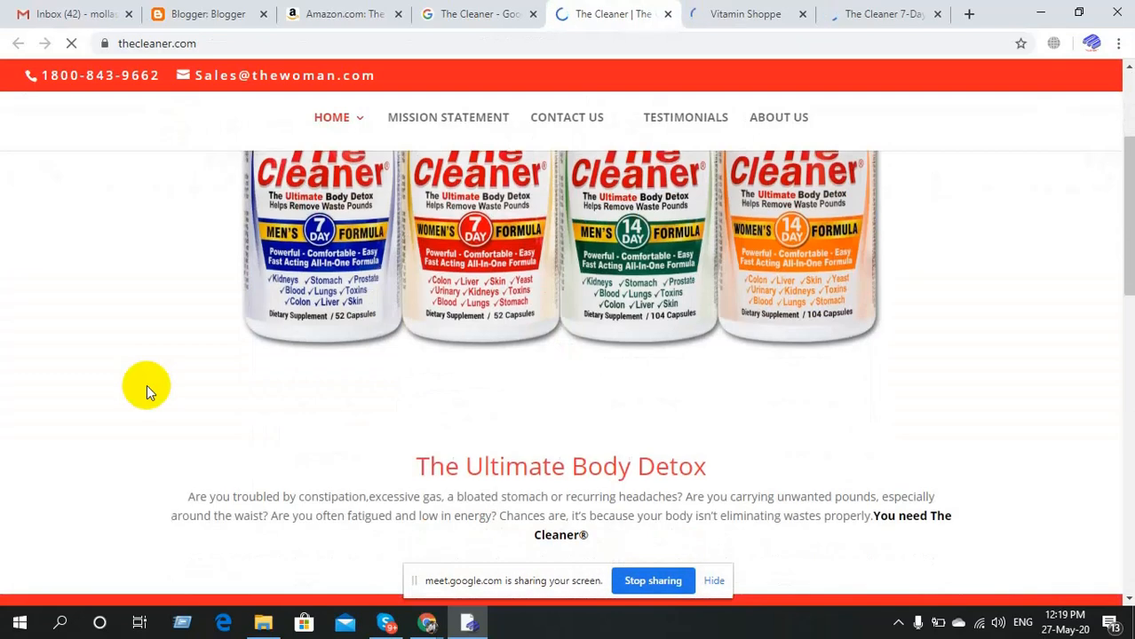
# Switch to the Vitamin Shoppe page for The Cleaner 7 Days Women's Formula.
pyautogui.click(759, 9)
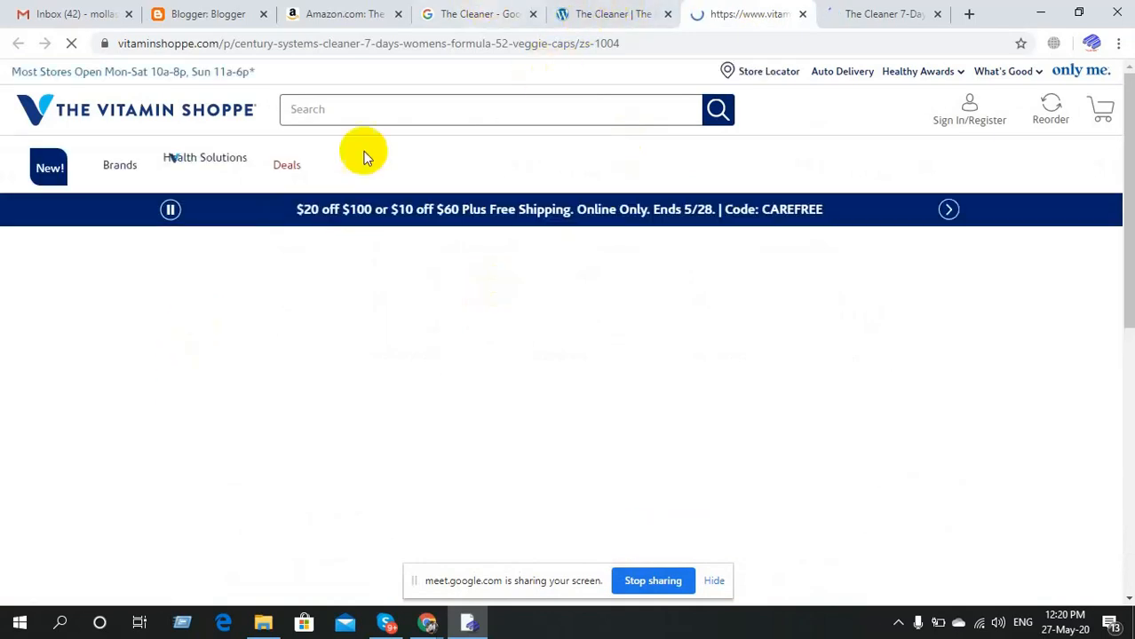
pyautogui.scroll(-5, 137, 380)
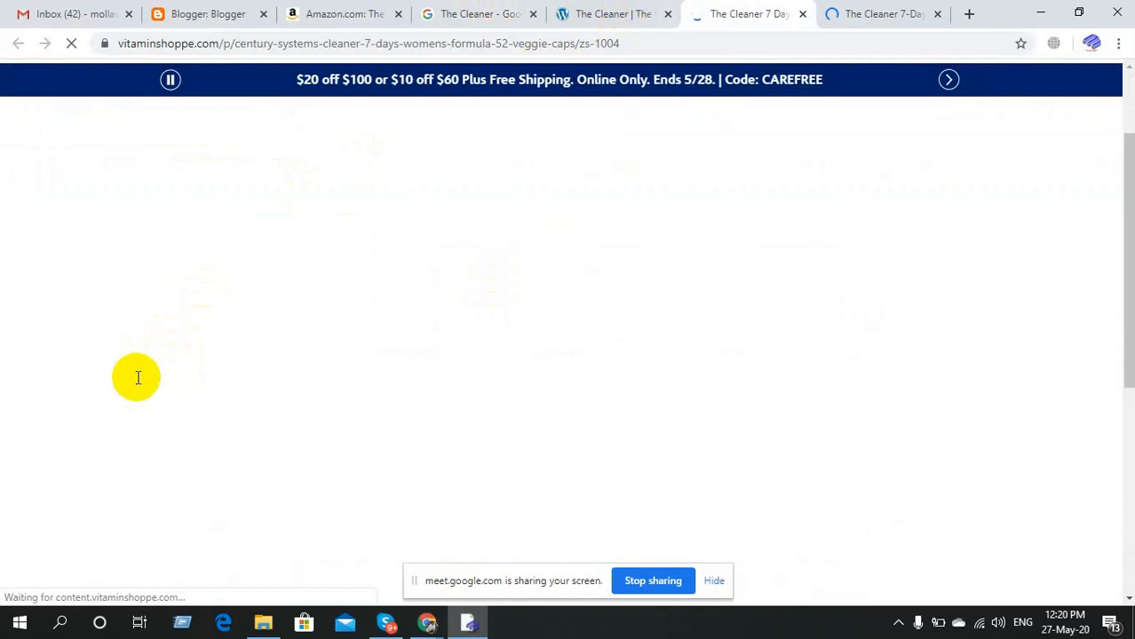
pyautogui.scroll(5, 137, 376)
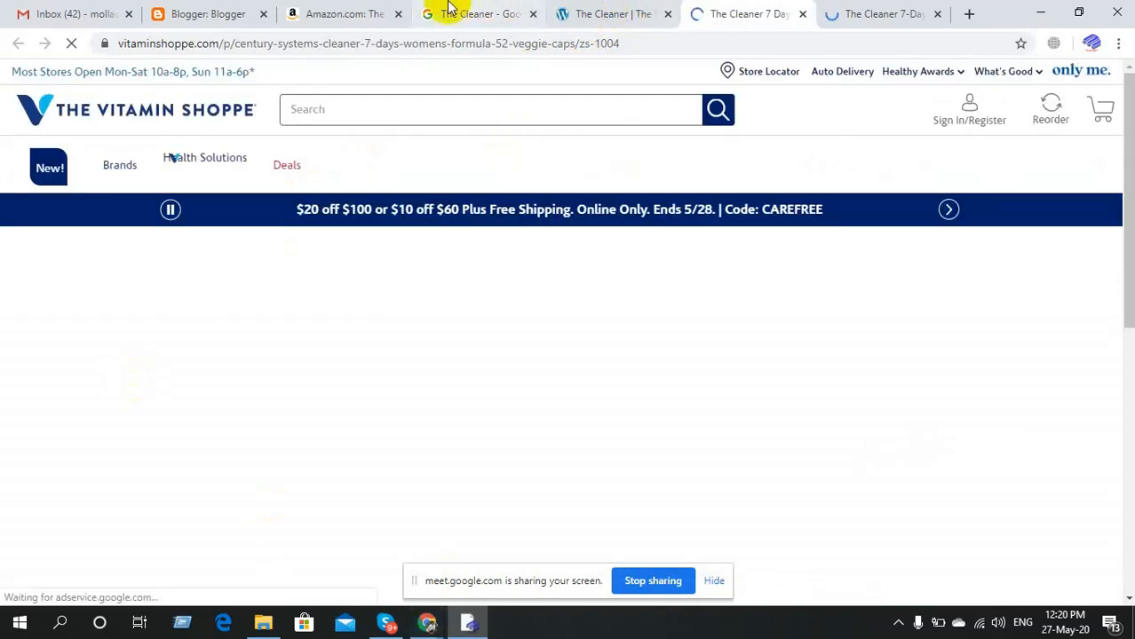
# Return from the Amazon tab to Blogger's empty Create a new blog form.
pyautogui.click(283, 9)
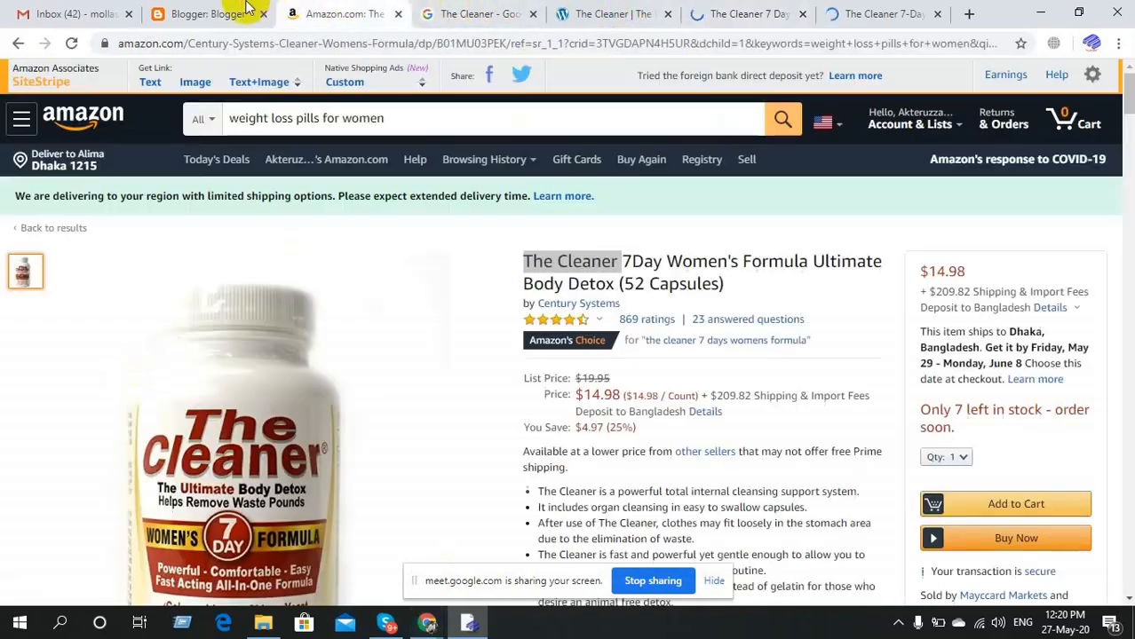
pyautogui.click(247, 9)
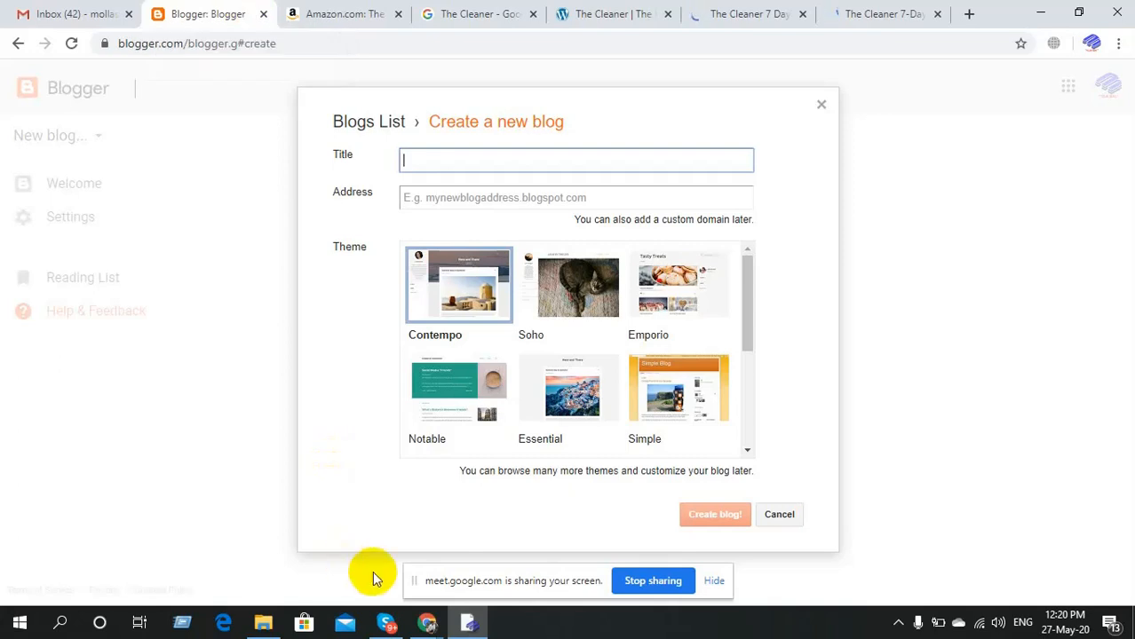
# Enter 'Stay Home and Weight Lose Everyday' as the new blog's title.
pyautogui.moveTo(428, 622)
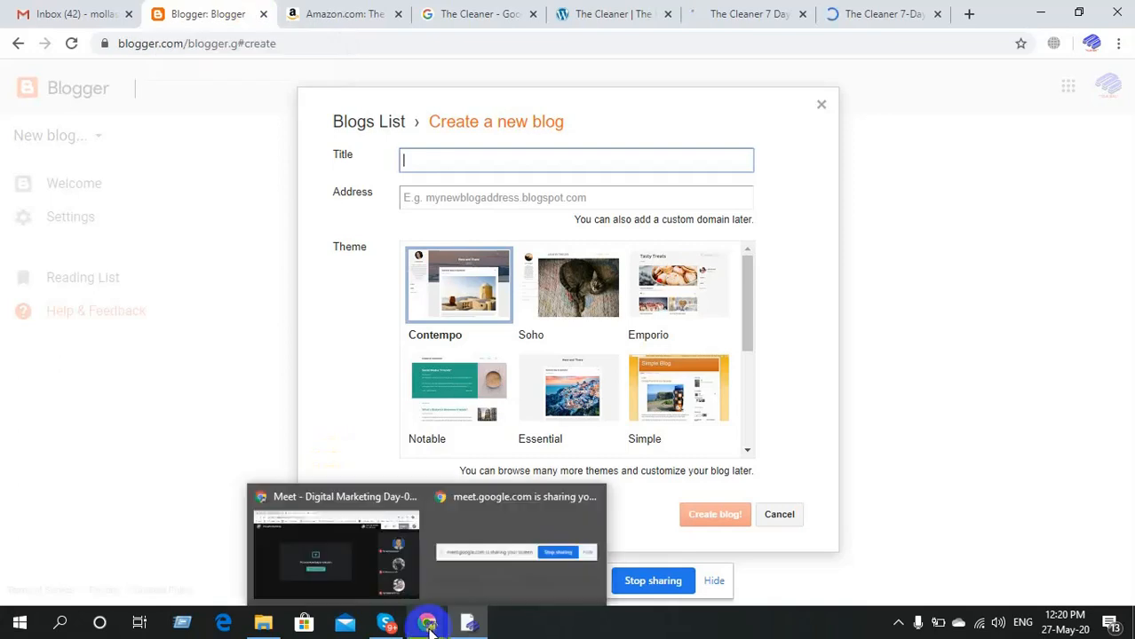
pyautogui.click(340, 540)
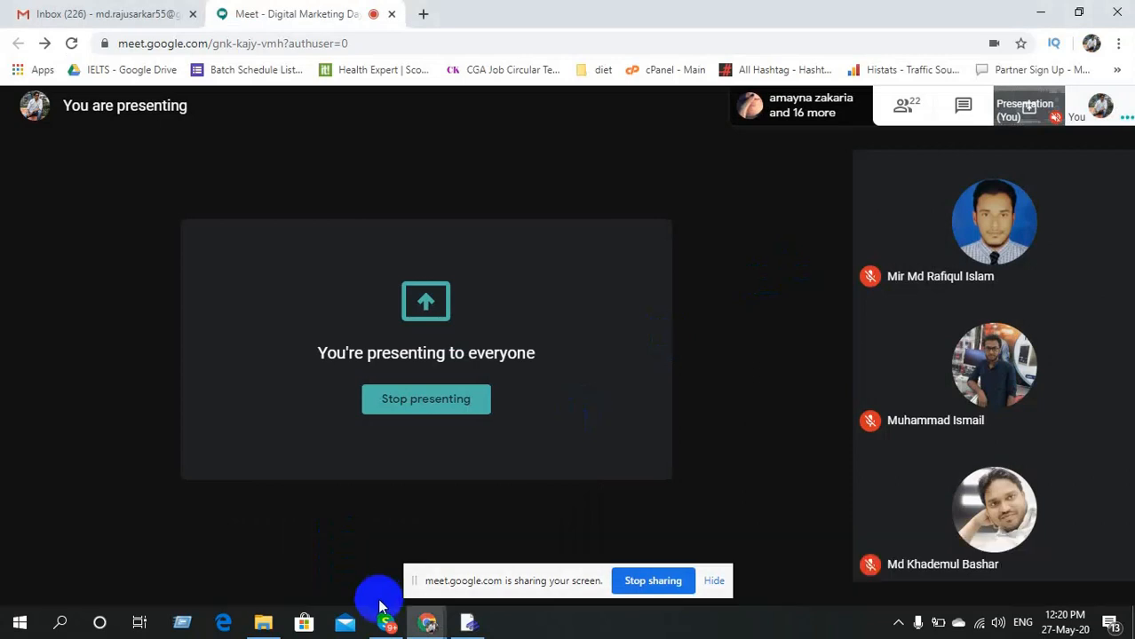
pyautogui.click(469, 625)
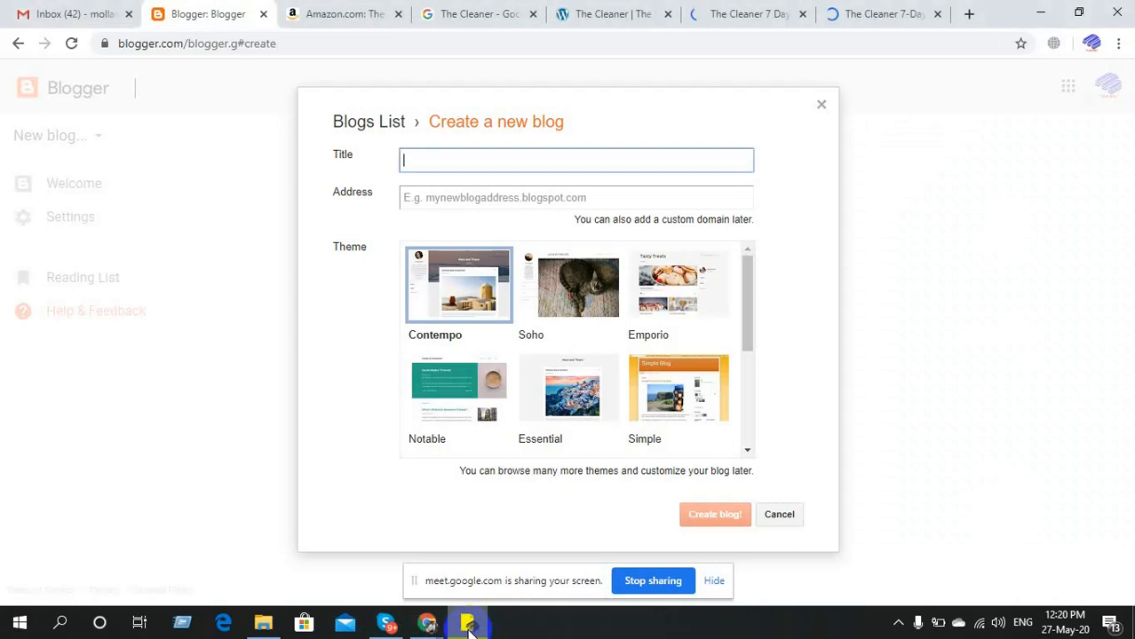
pyautogui.click(464, 156)
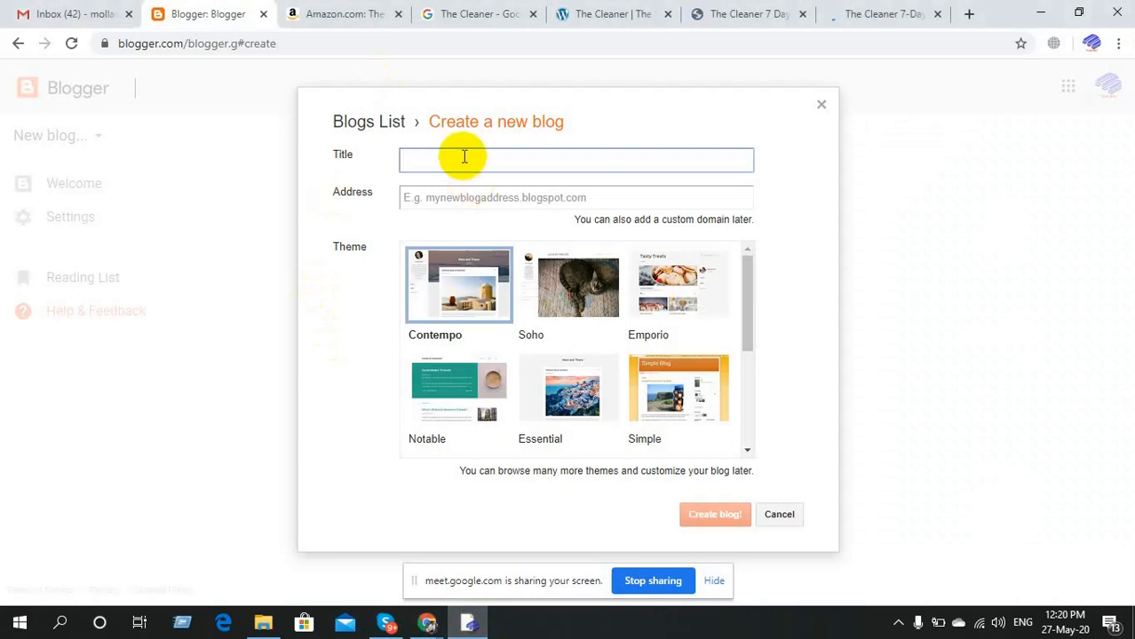
pyautogui.write('Stay Home ')
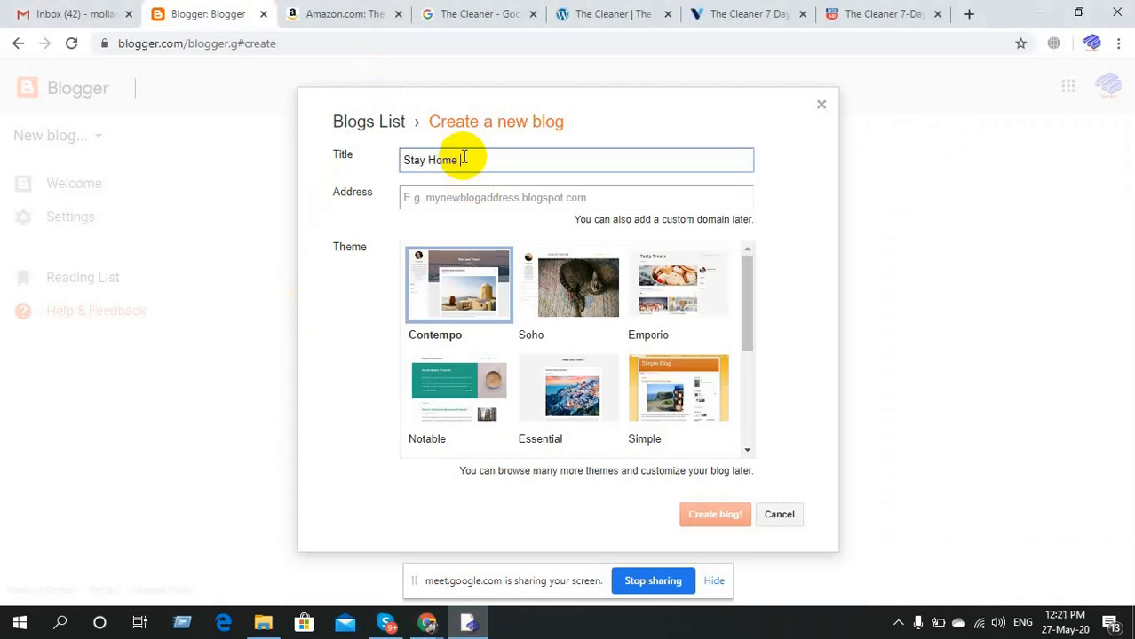
pyautogui.write('and Weight Lose E')
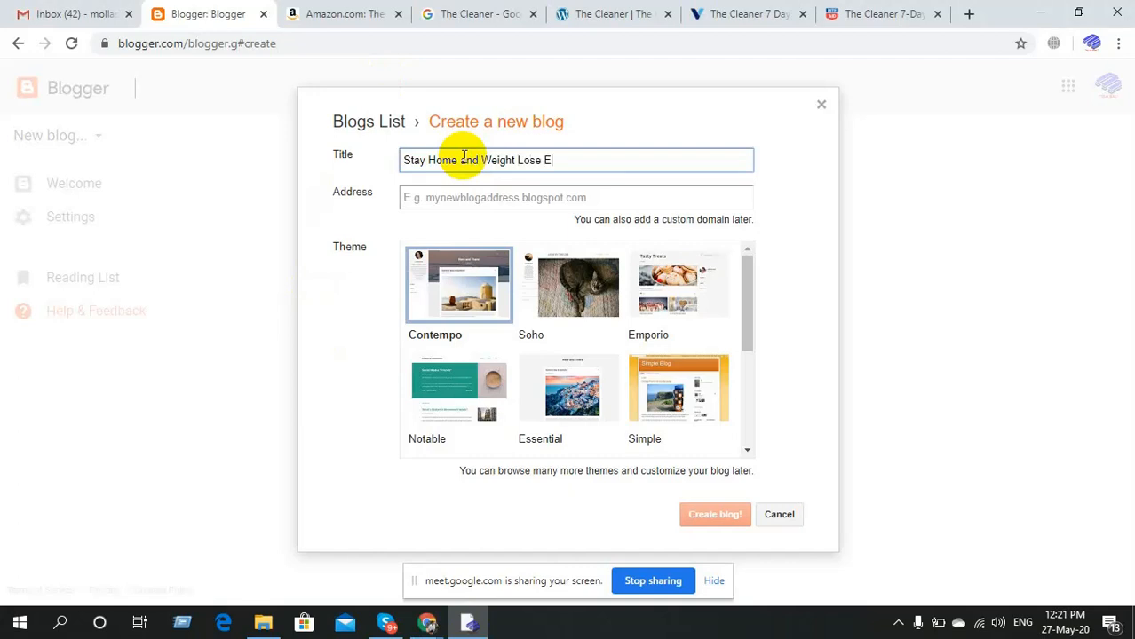
pyautogui.write('veryday')
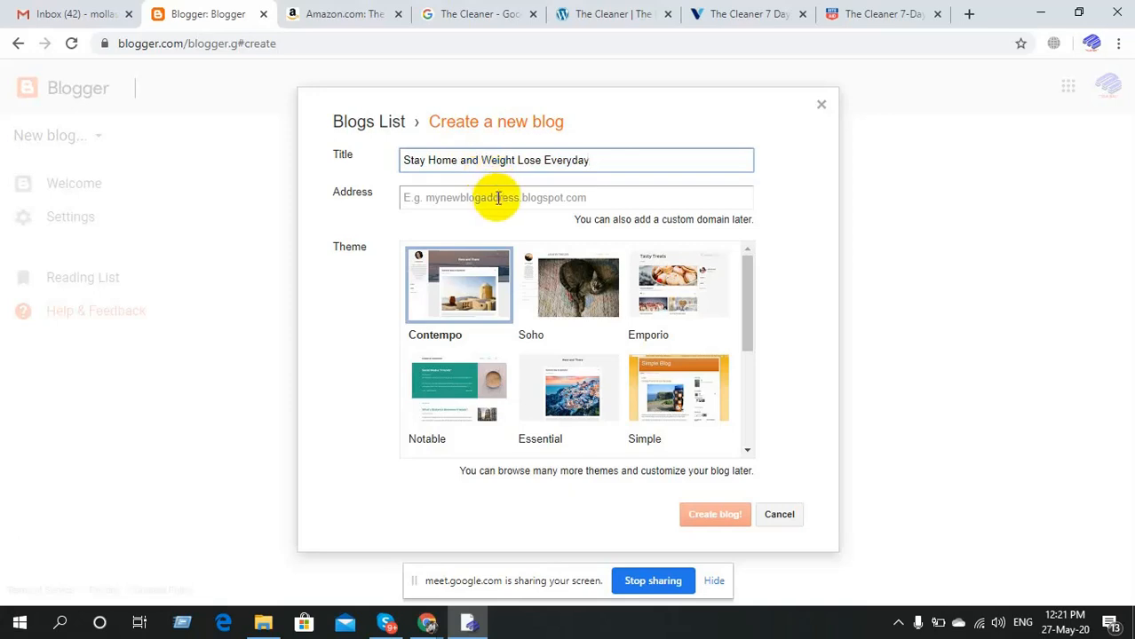
# Enter the address weightlosefast.blogspot.com, which Blogger reports as not available.
pyautogui.click(498, 200)
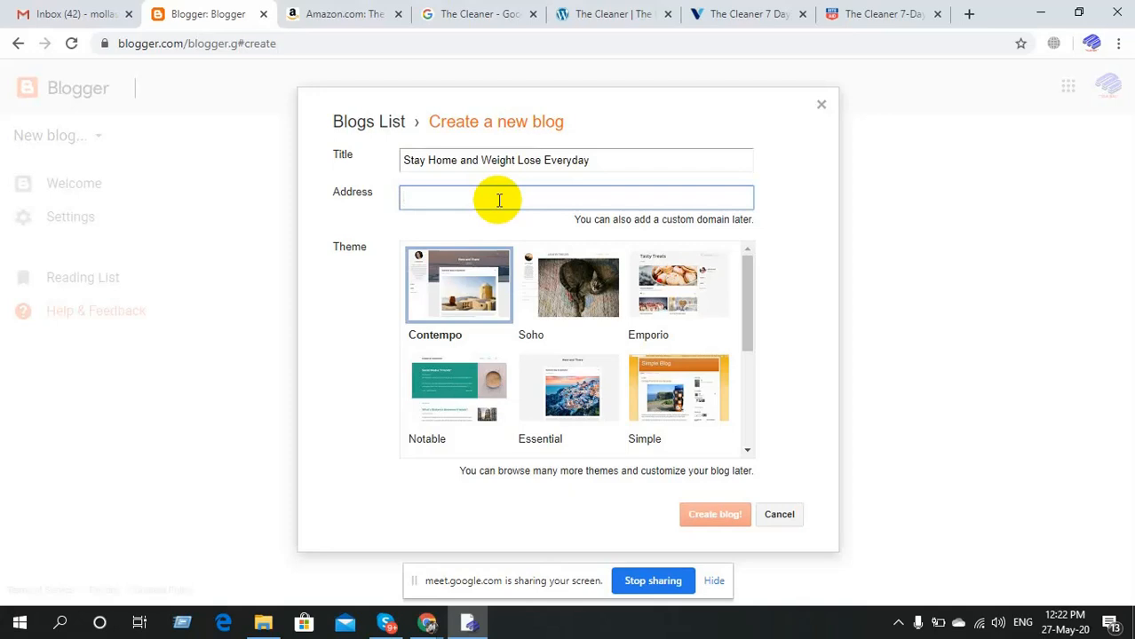
pyautogui.write('weigh')
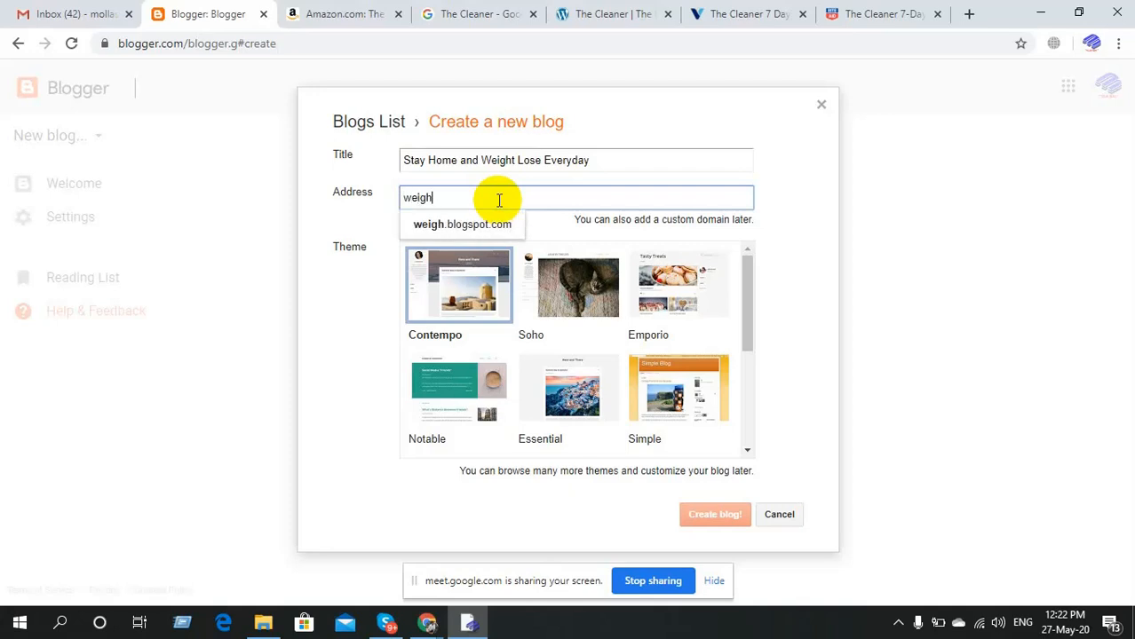
pyautogui.write('tlosefast')
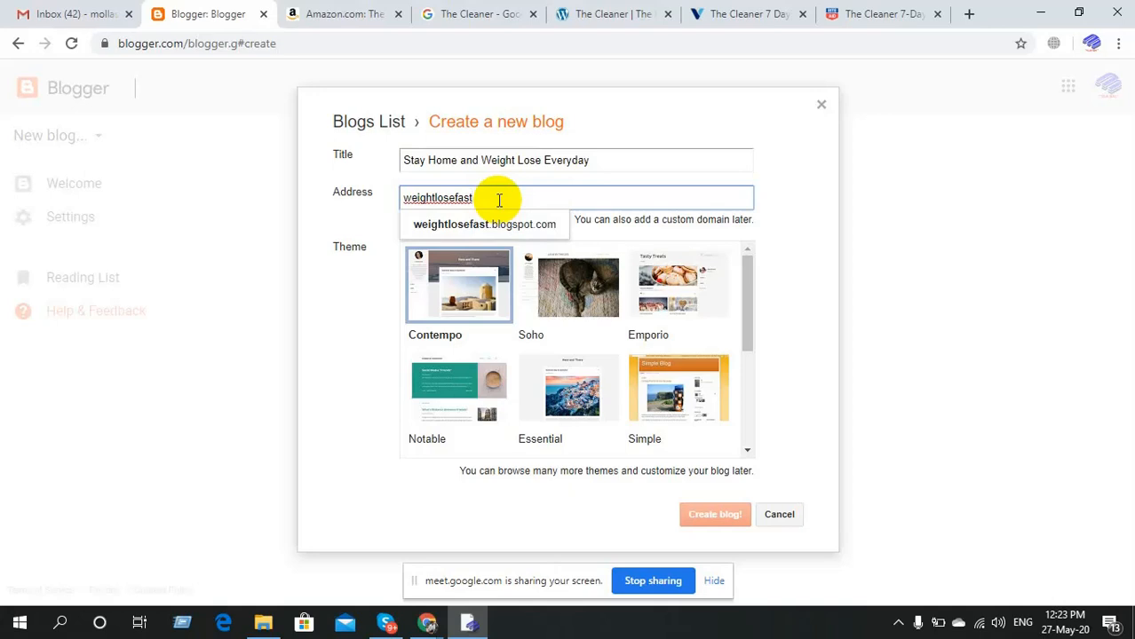
pyautogui.click(499, 224)
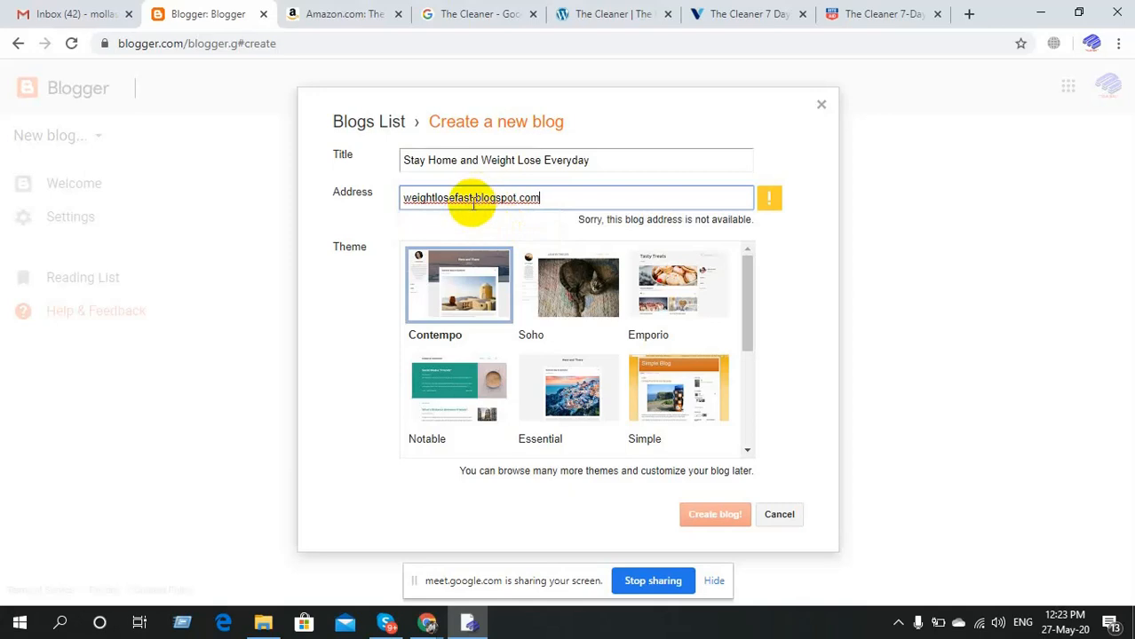
# Append 29 to make the address weightlosefast29.blogspot.com, which is available.
pyautogui.click(474, 200)
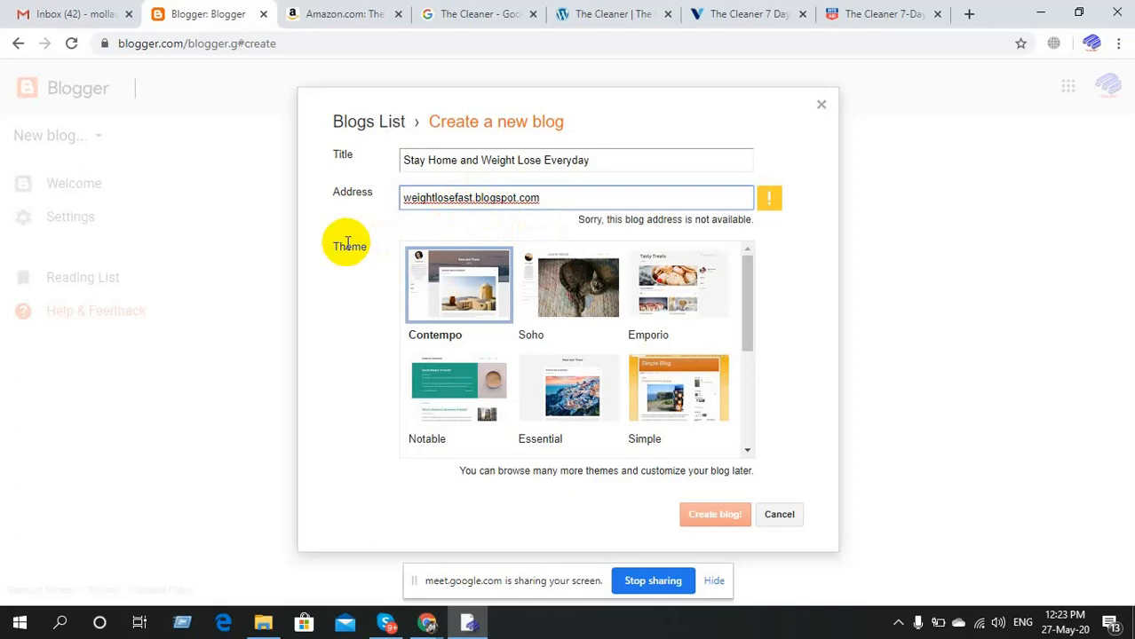
pyautogui.write('29')
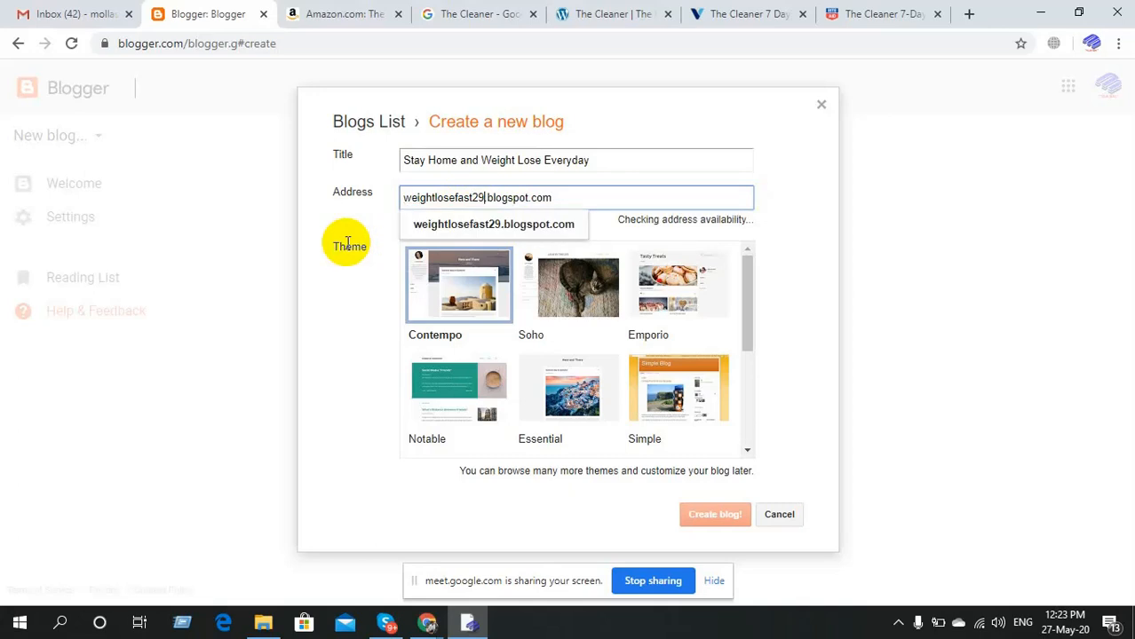
pyautogui.click(460, 230)
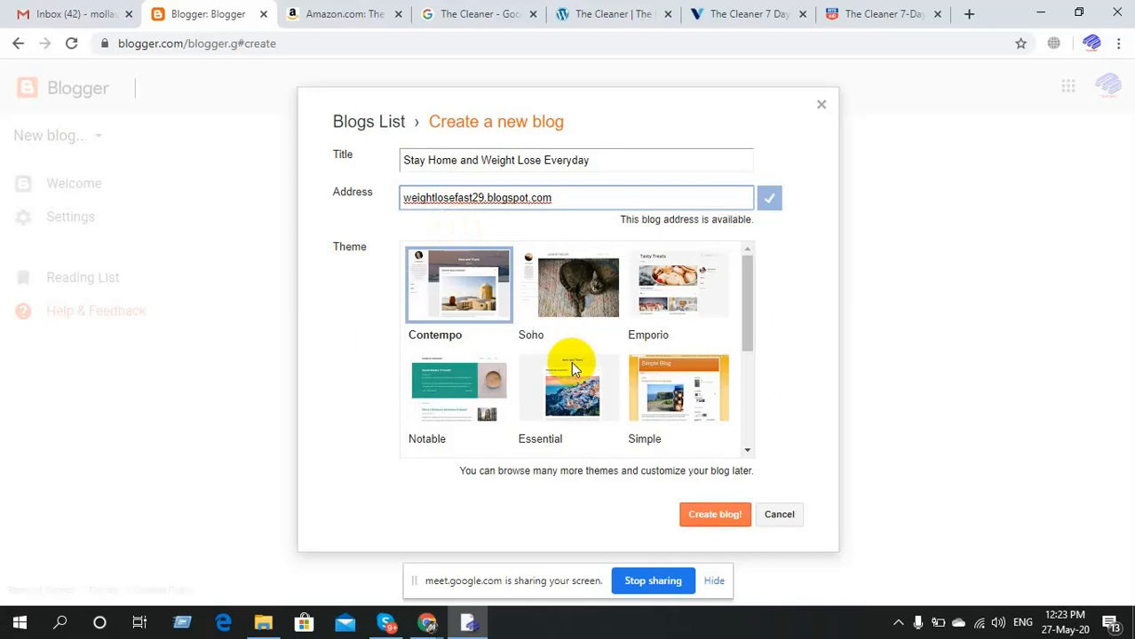
# Pick the Simple theme and create the 'Stay Home and Weight Lose Everyday' blog.
pyautogui.scroll(-1, 571, 366)
pyautogui.scroll(1, 571, 366)
pyautogui.scroll(-2, 571, 366)
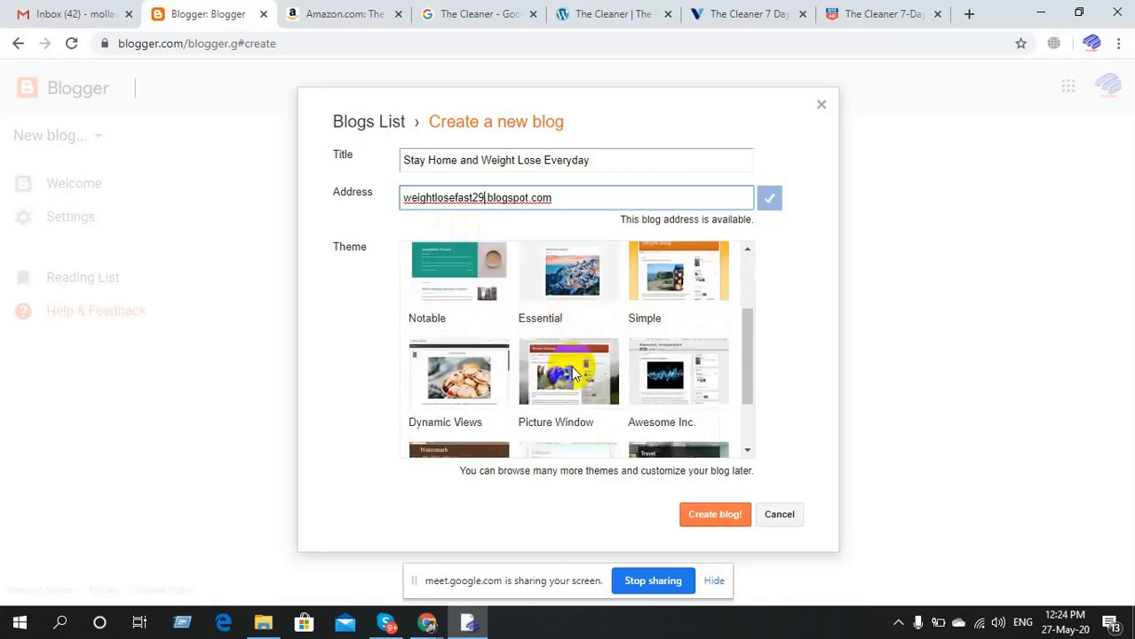
pyautogui.click(675, 253)
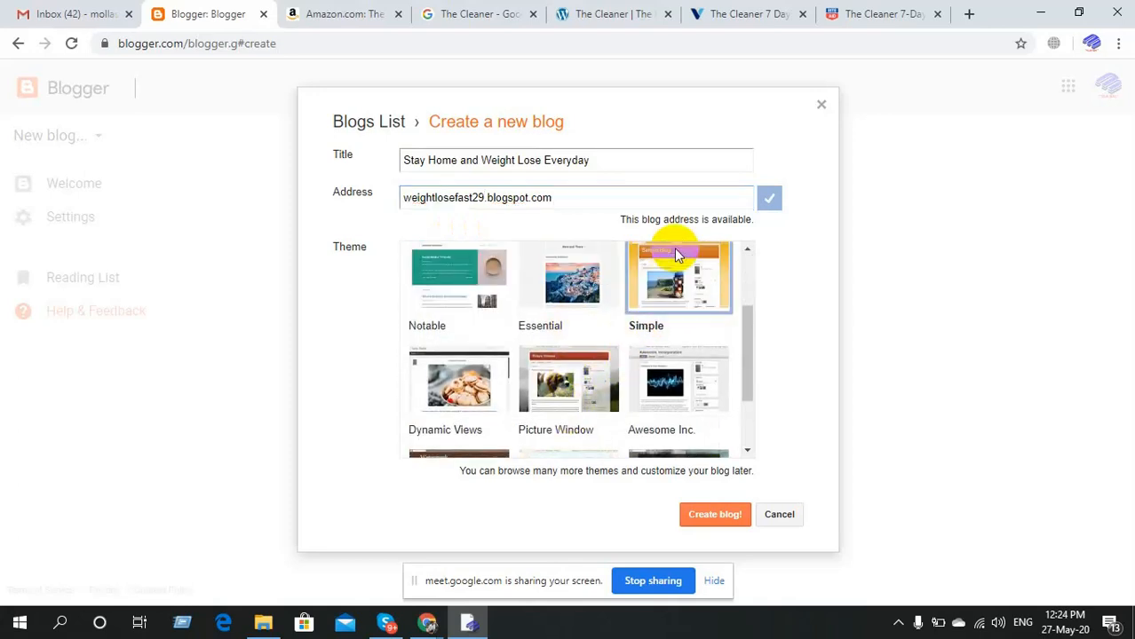
pyautogui.click(724, 524)
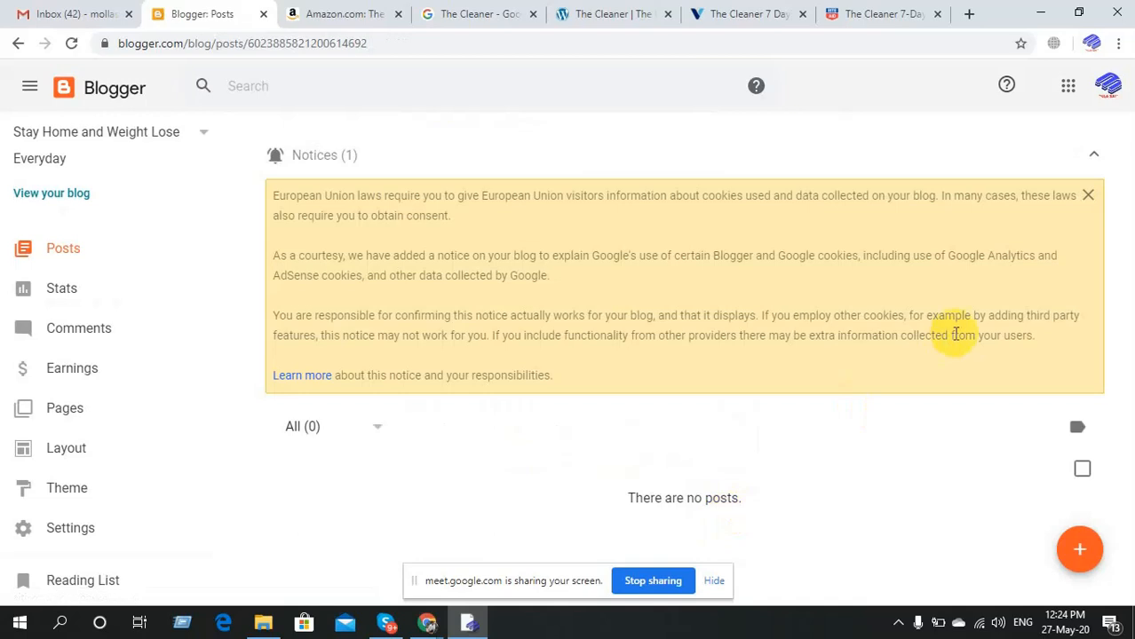
# Dismiss the EU cookie notice and start a blank new post.
pyautogui.click(1088, 196)
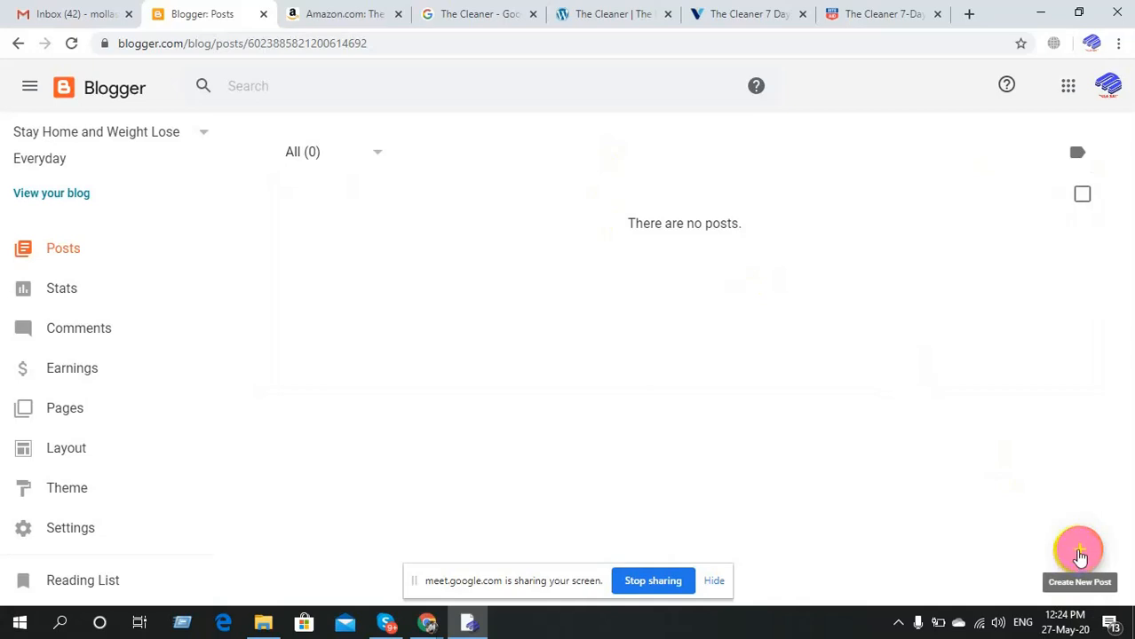
pyautogui.click(1079, 558)
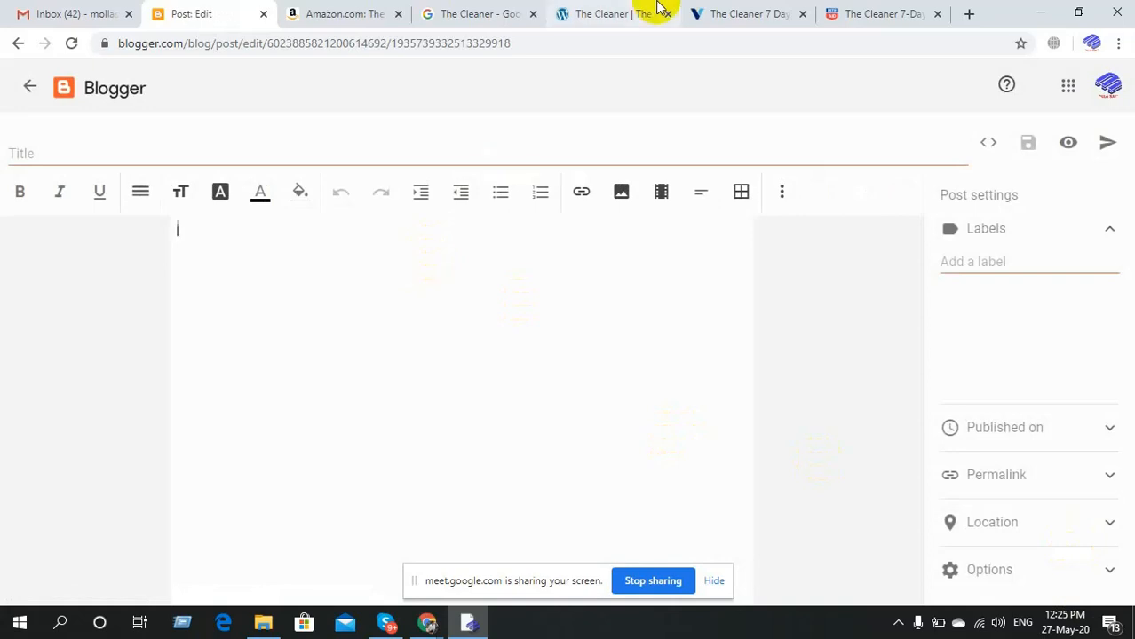
# Admit the waiting participant in Google Meet, then return to the Blogger post editor.
pyautogui.moveTo(385, 628)
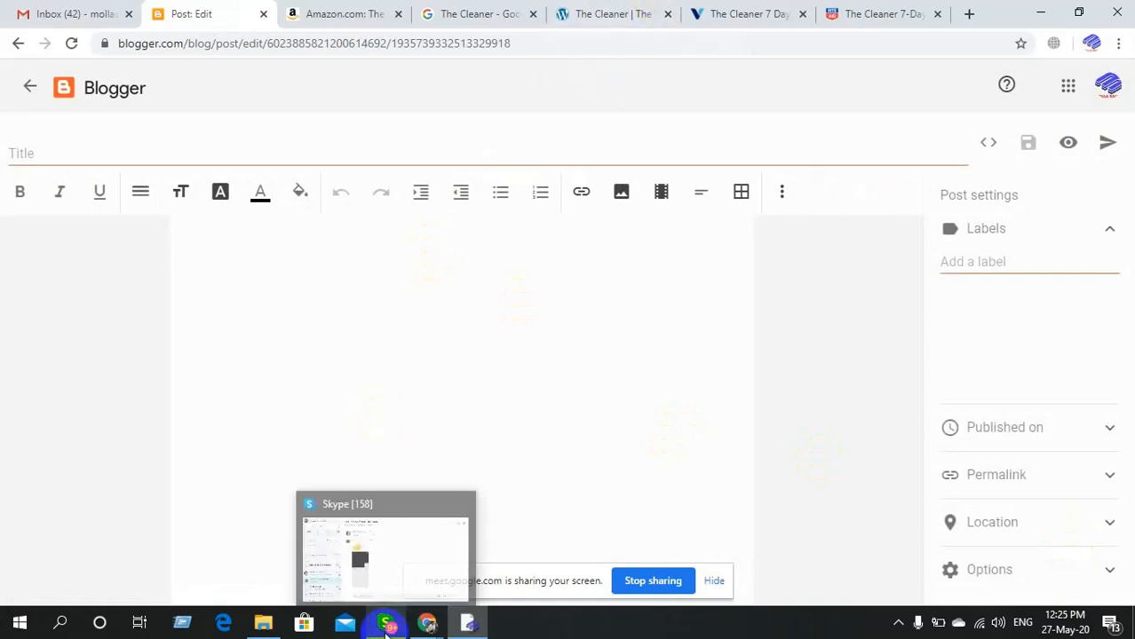
pyautogui.moveTo(427, 624)
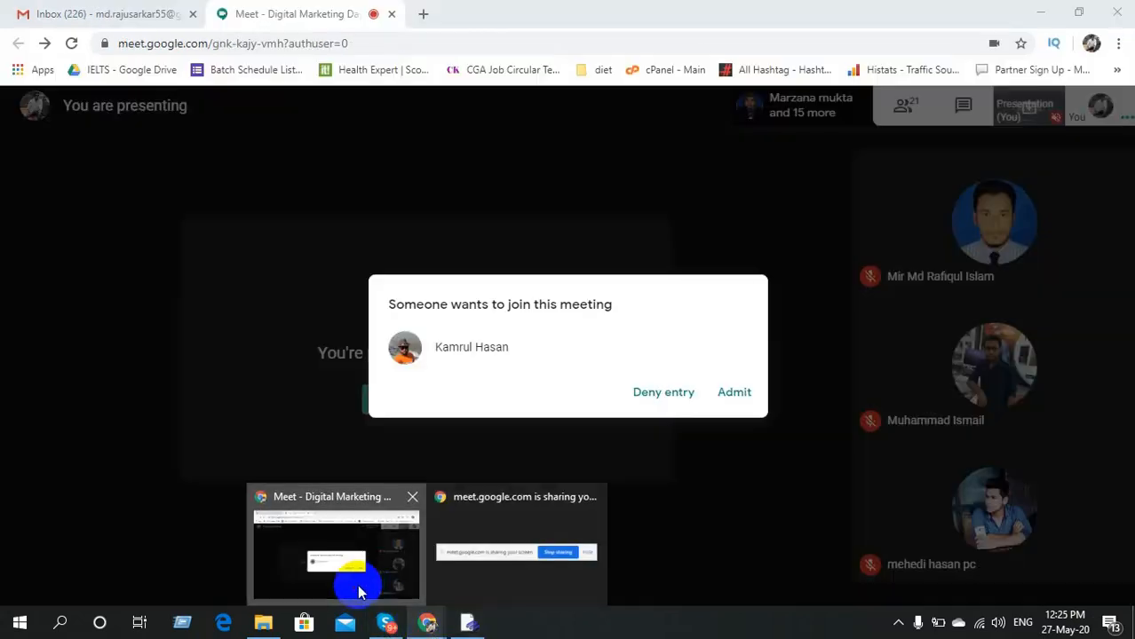
pyautogui.click(357, 584)
pyautogui.click(734, 400)
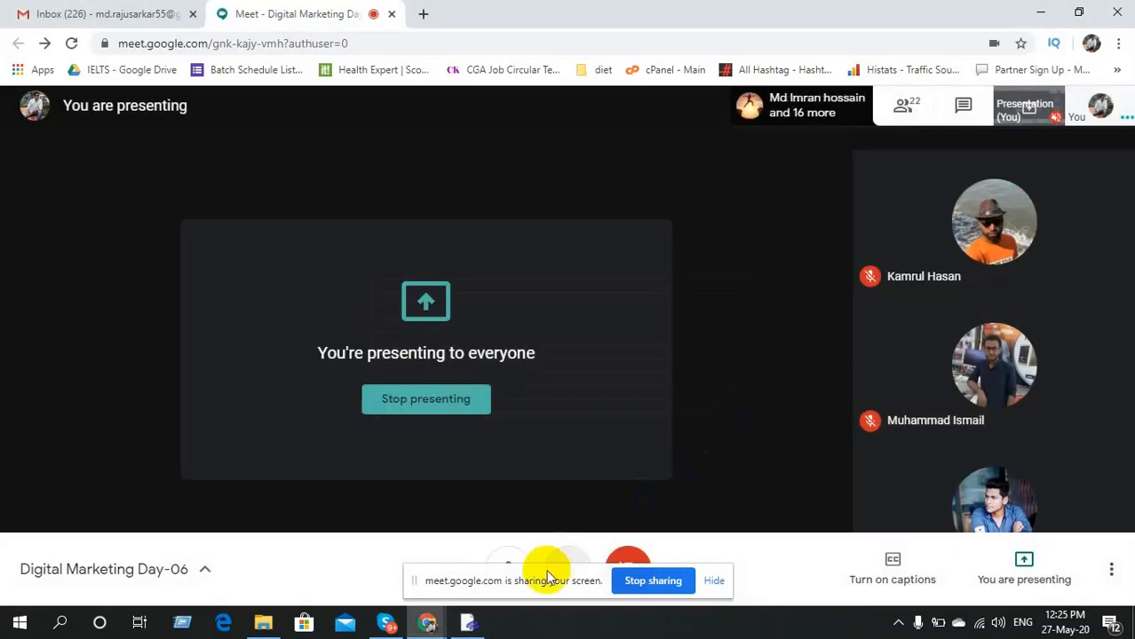
pyautogui.click(462, 624)
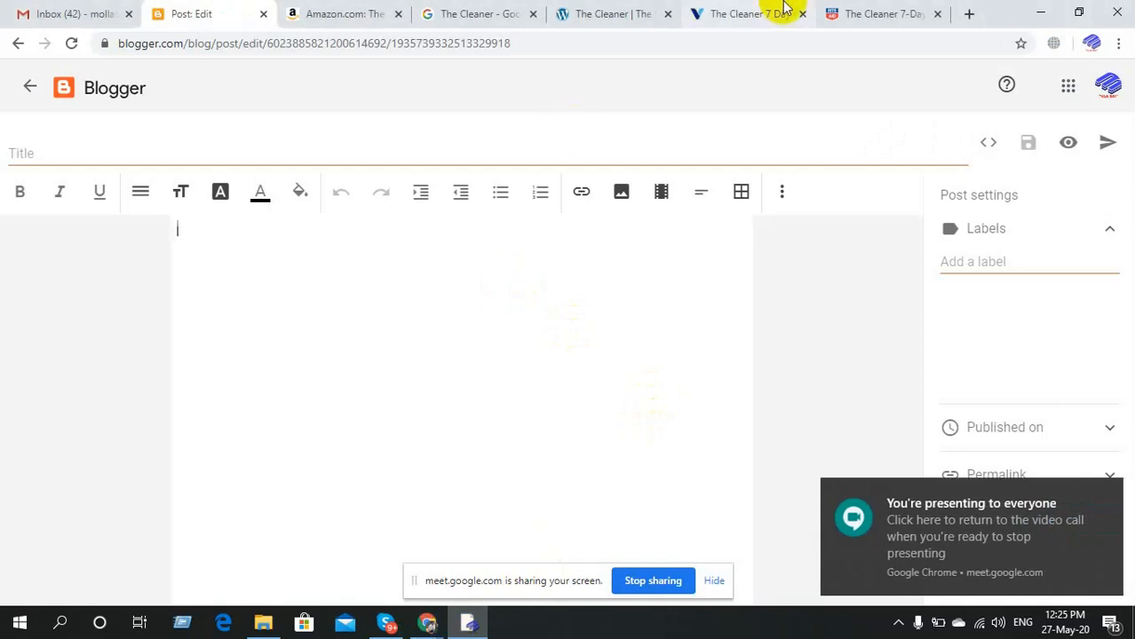
# Bring up the Rite Aid listing for The Cleaner Body Detox Capsules and scroll to its Details section.
pyautogui.click(851, 9)
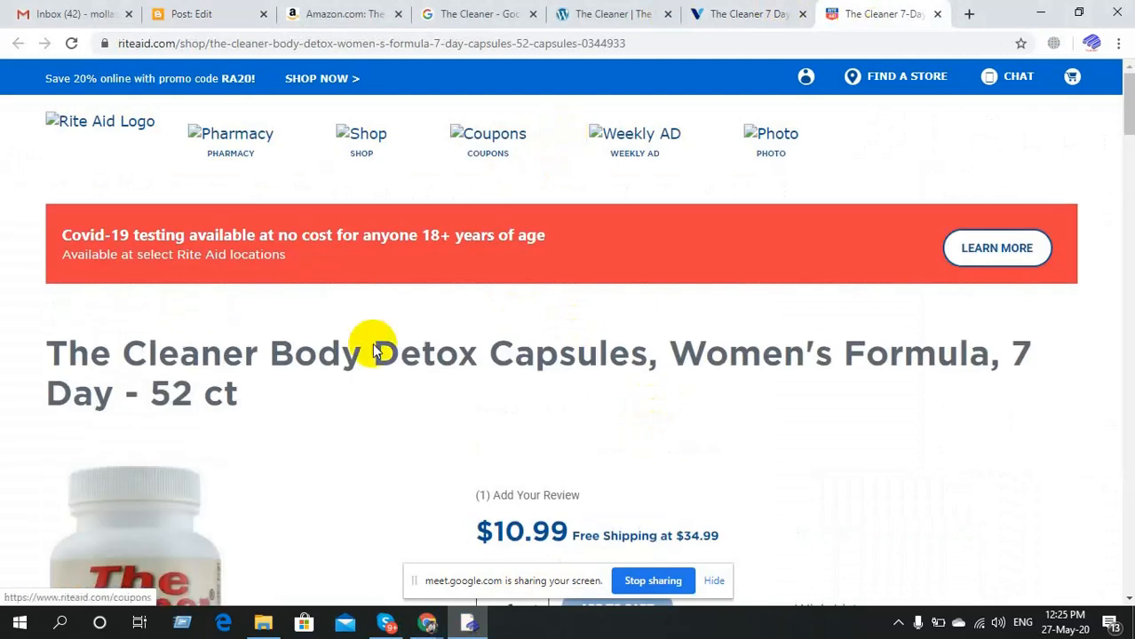
pyautogui.tripleClick(365, 351)
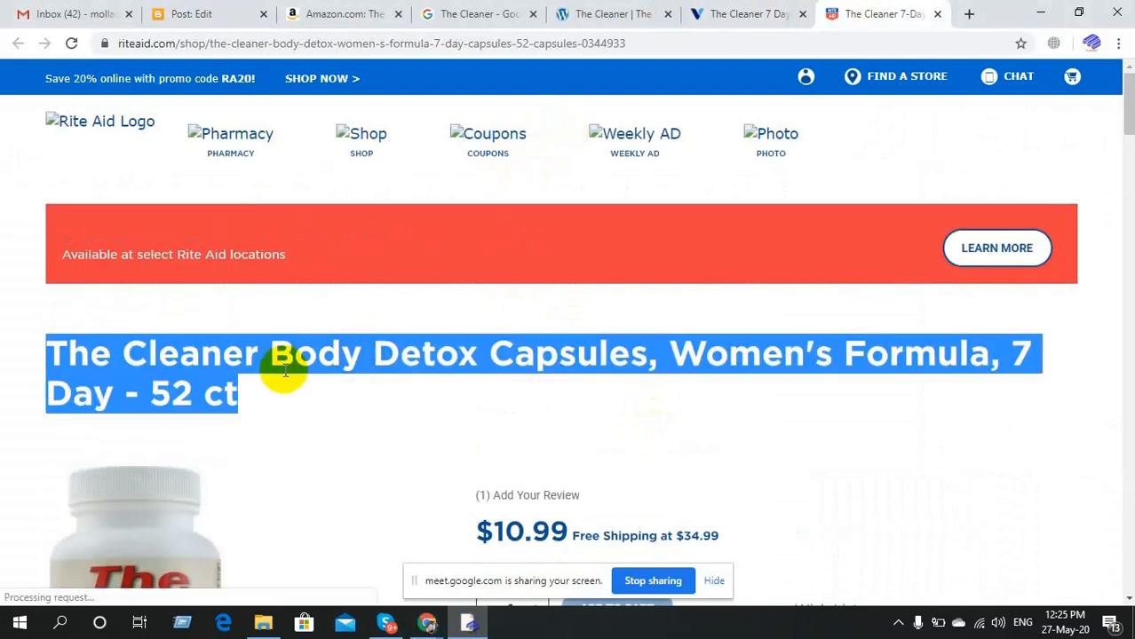
pyautogui.click(284, 373)
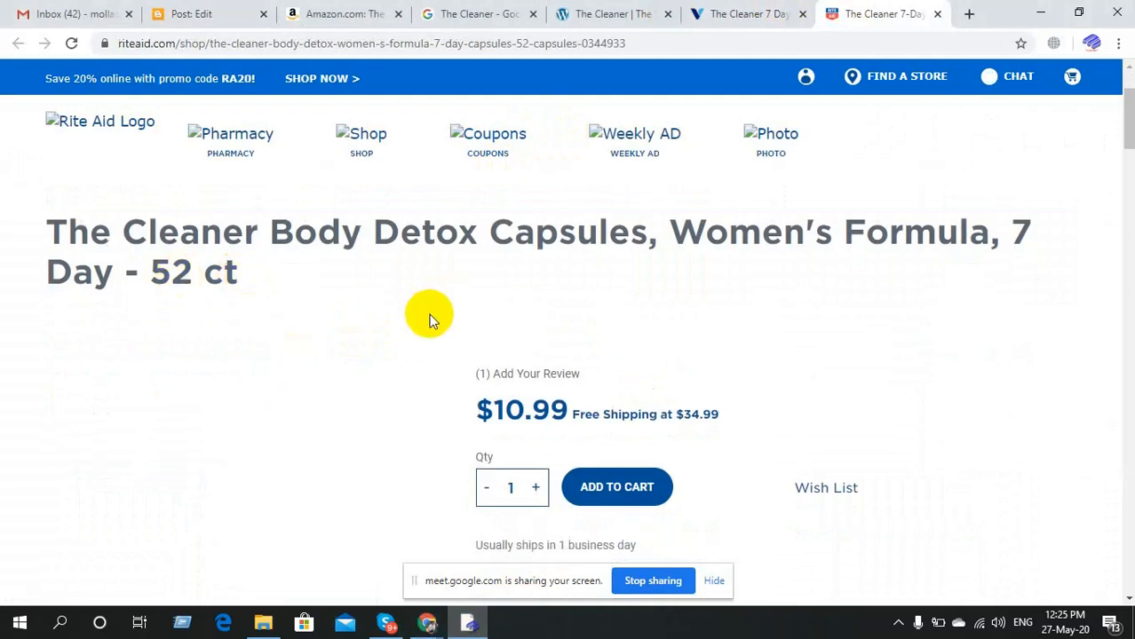
pyautogui.scroll(-5, 431, 317)
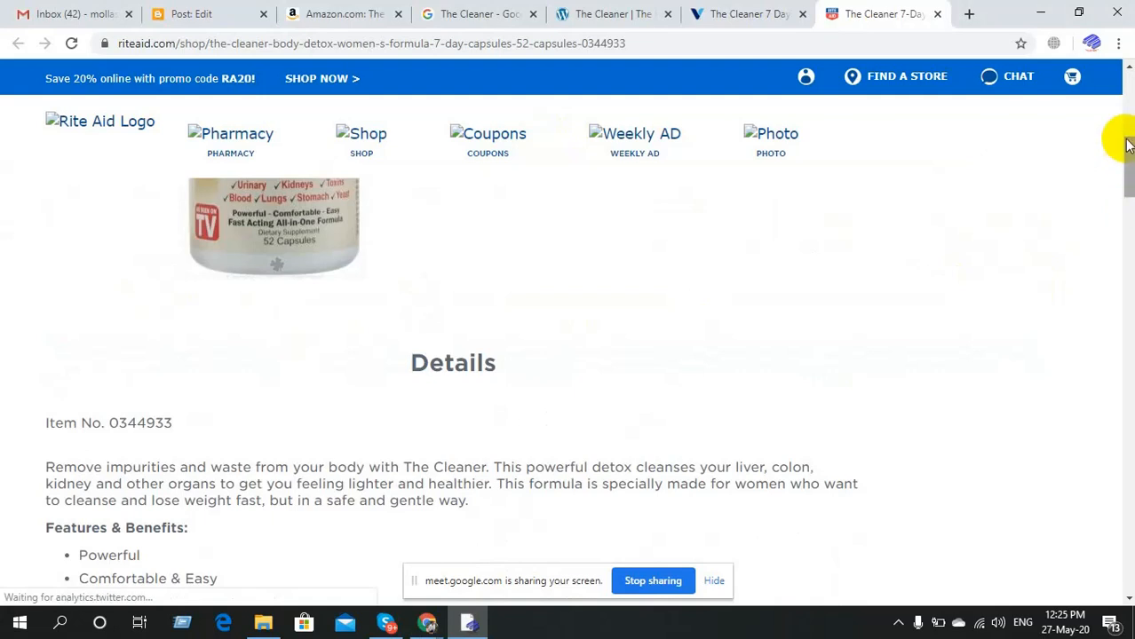
pyautogui.moveTo(1128, 152); pyautogui.dragTo(1110, 107)
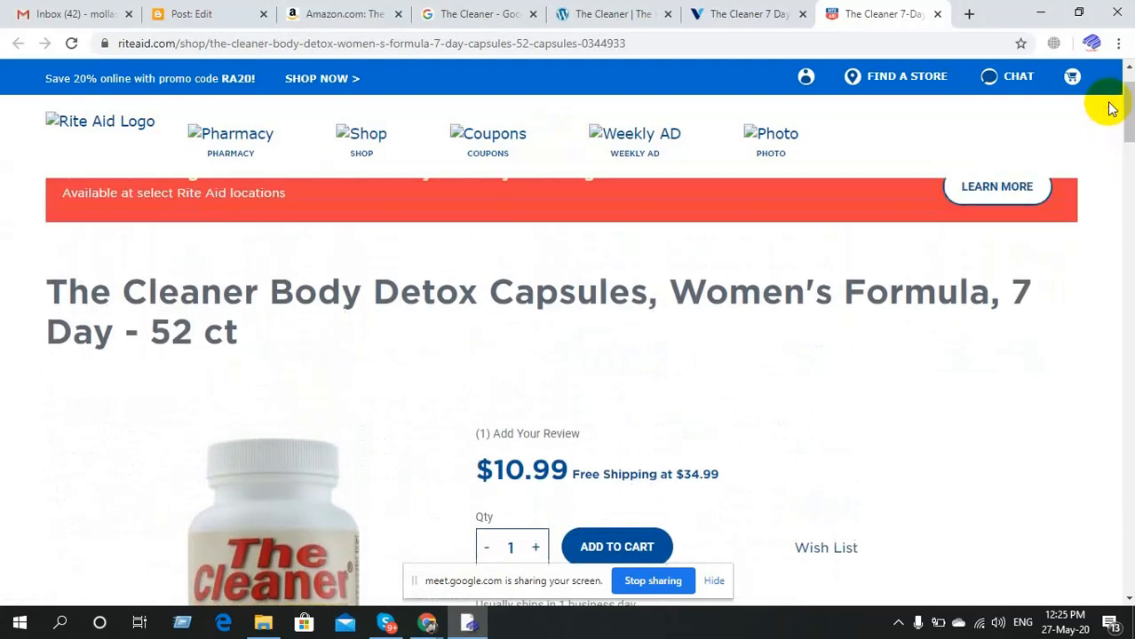
# Look over the Vitamin Shoppe listing and the official thecleaner.com site.
pyautogui.click(711, 12)
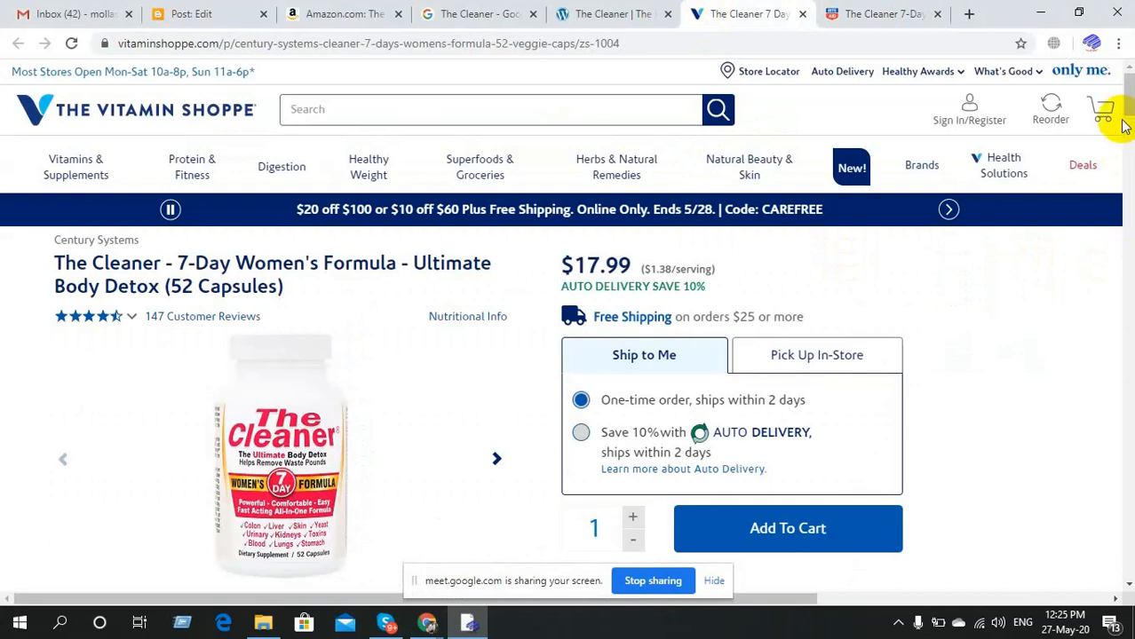
pyautogui.moveTo(1126, 114); pyautogui.dragTo(1128, 64)
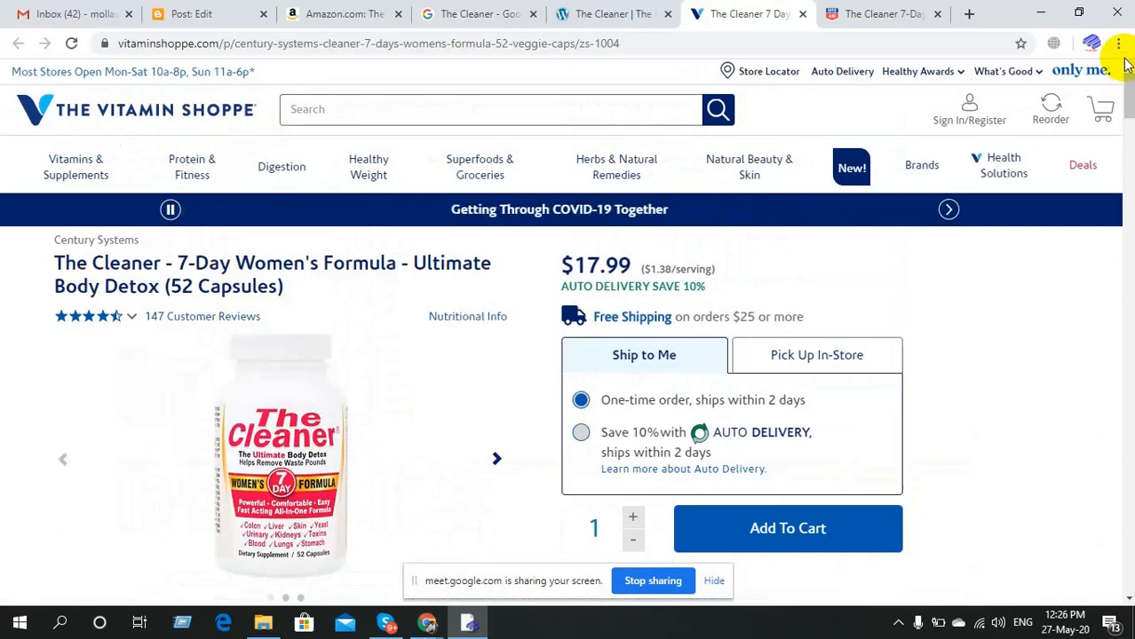
pyautogui.click(639, 10)
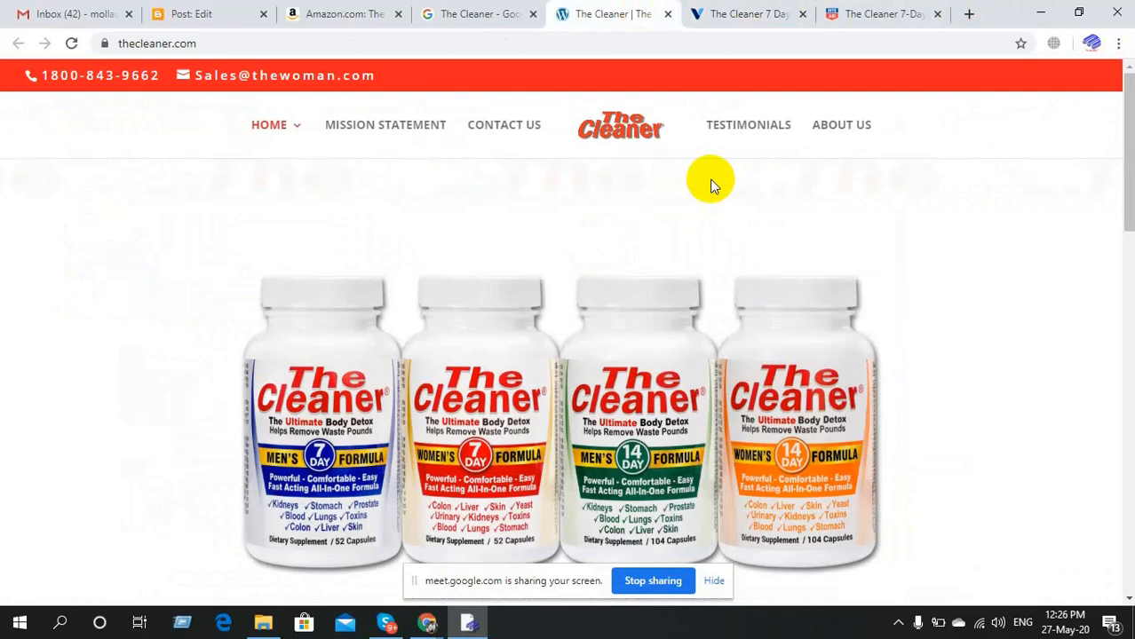
pyautogui.moveTo(1130, 186); pyautogui.dragTo(1128, 51)
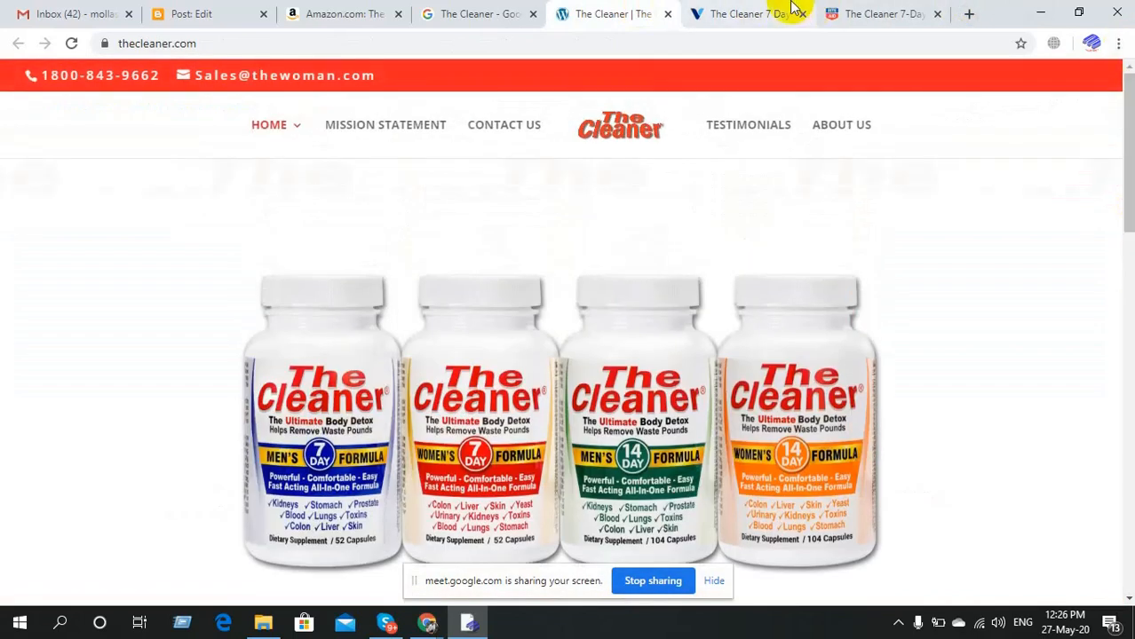
# Select the Rite Aid product title, glance at Amazon, and return to the blank Blogger post.
pyautogui.click(887, 14)
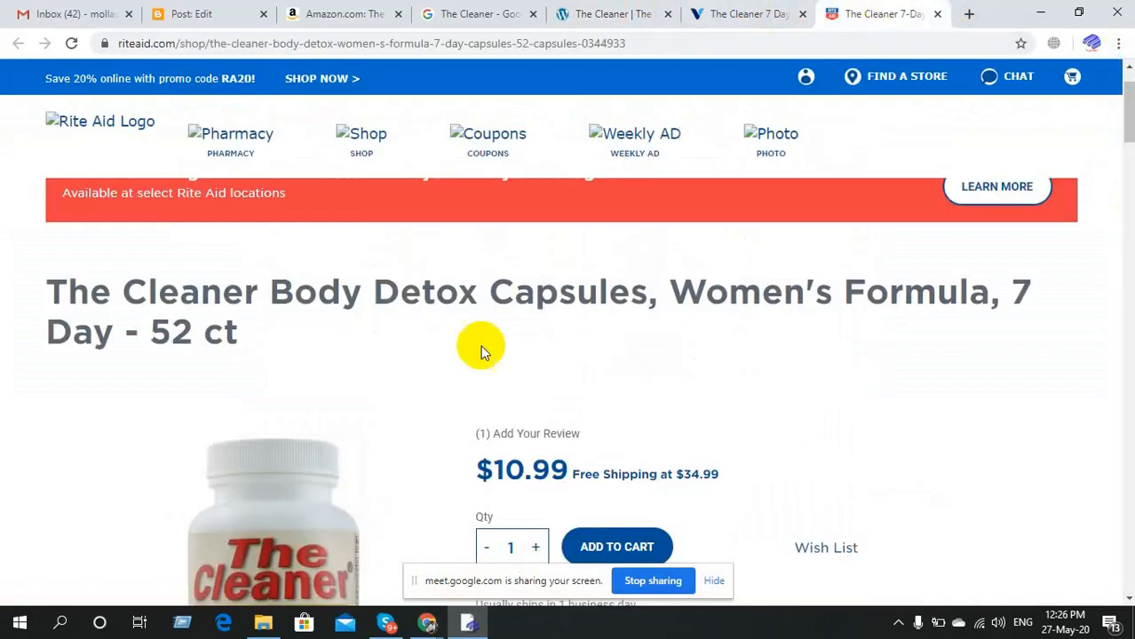
pyautogui.tripleClick(229, 334)
pyautogui.hotkey('ctrl', 'c')
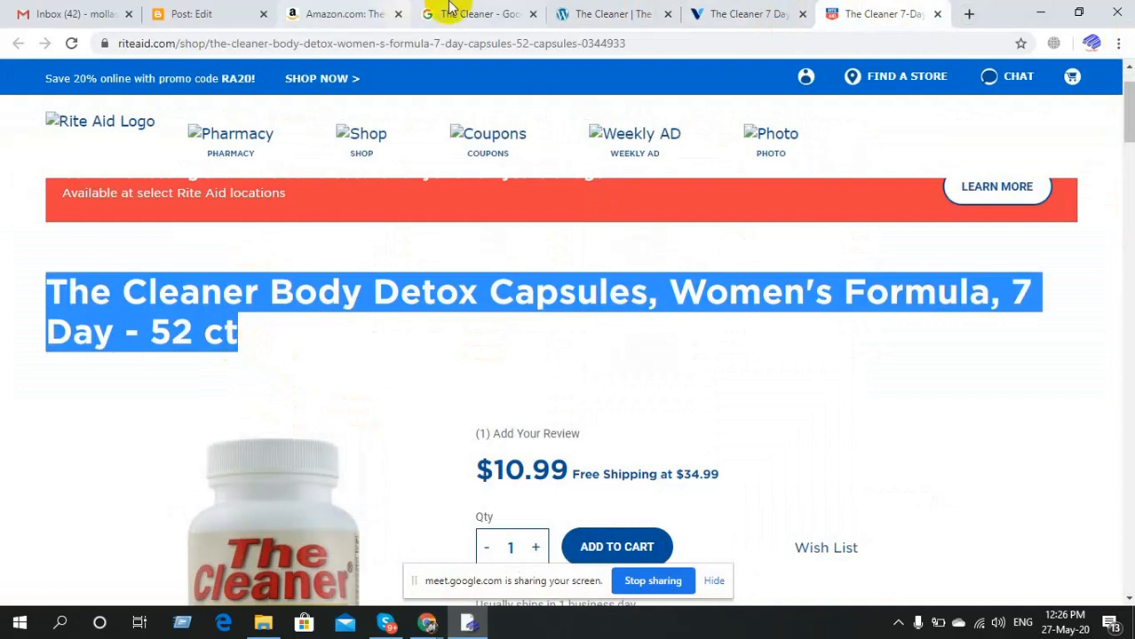
pyautogui.click(325, 9)
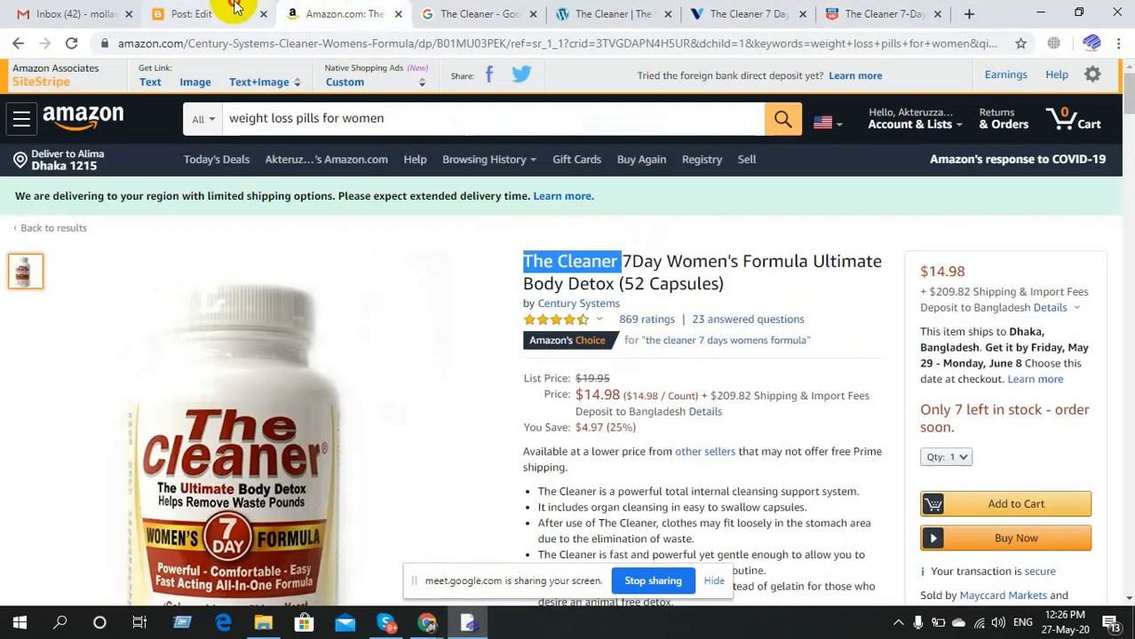
pyautogui.click(233, 11)
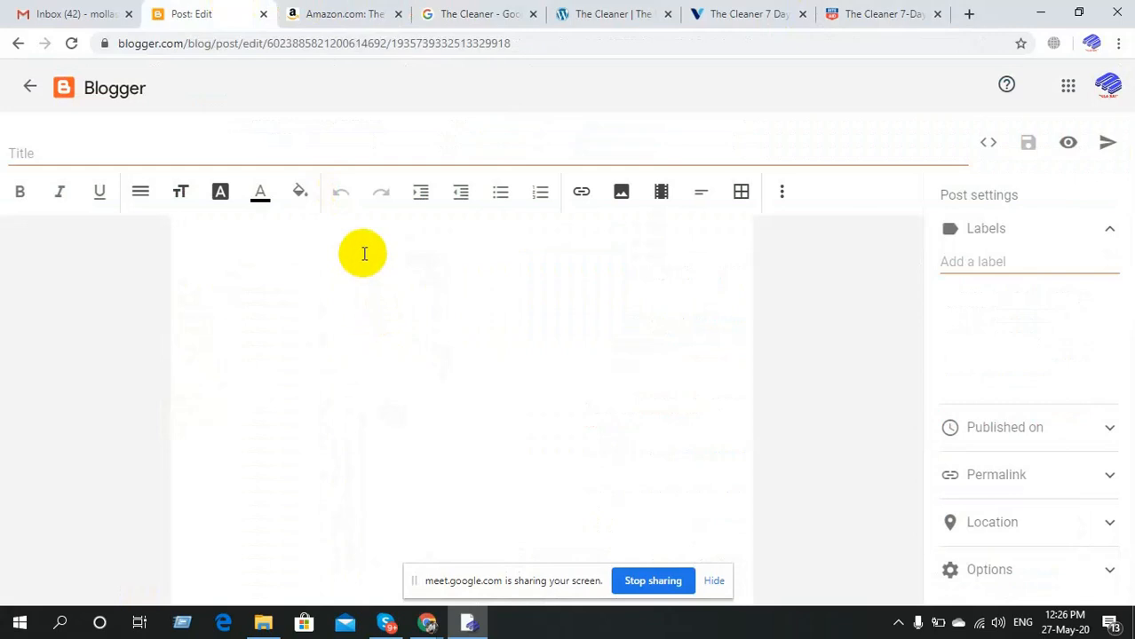
# Undo the formatted Rite Aid product title pasted into the post body and go back to Rite Aid.
pyautogui.hotkey('ctrl', 'v')
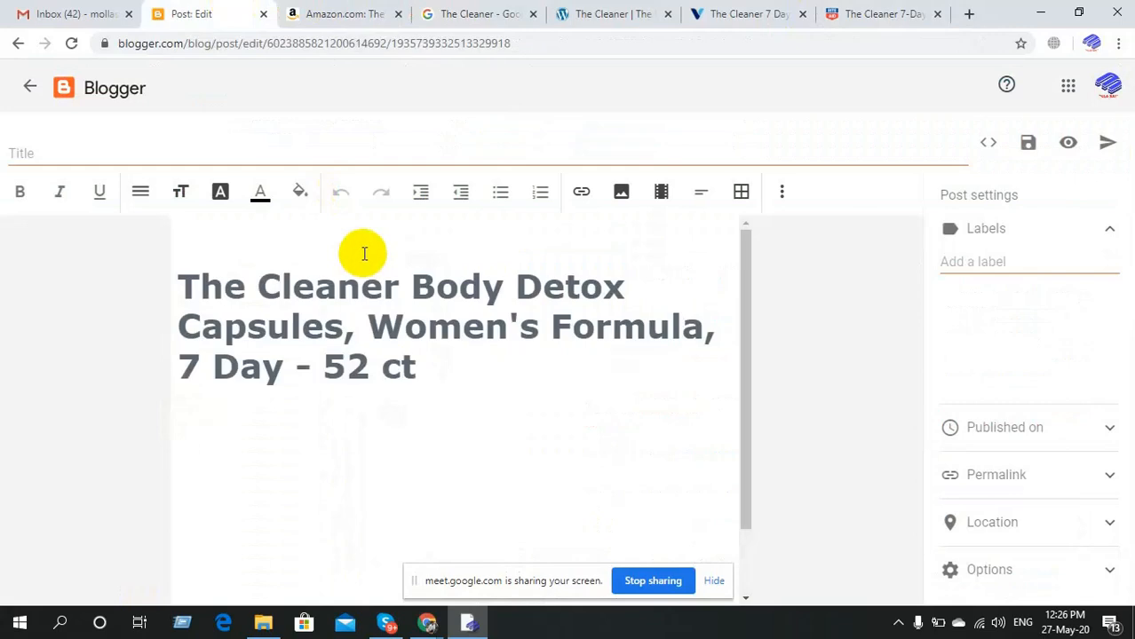
pyautogui.click(424, 368)
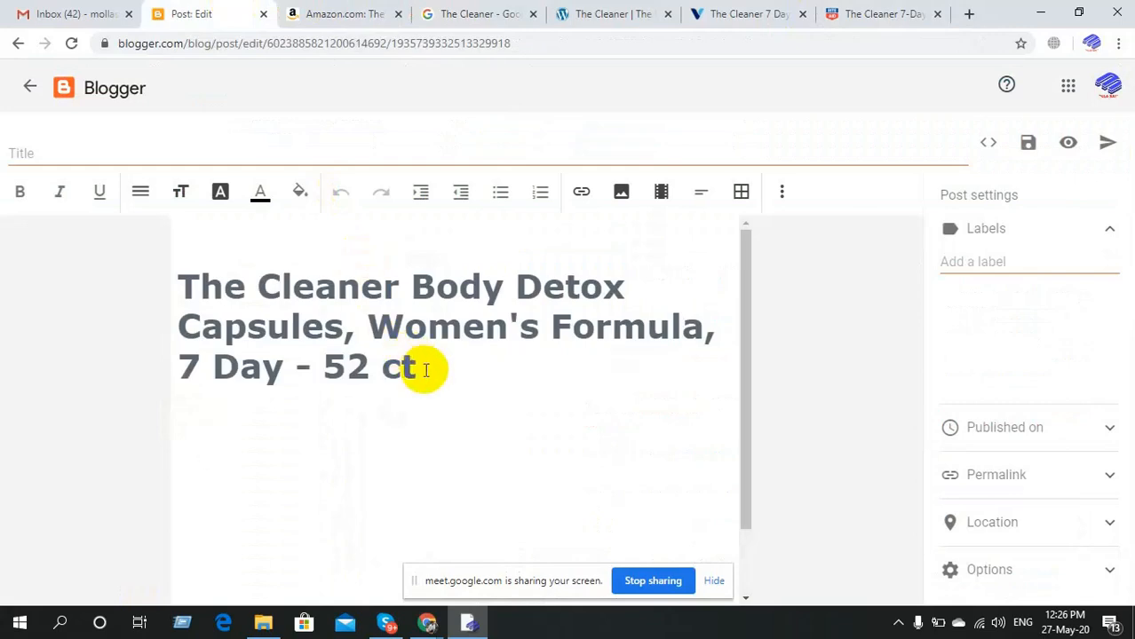
pyautogui.click(177, 278)
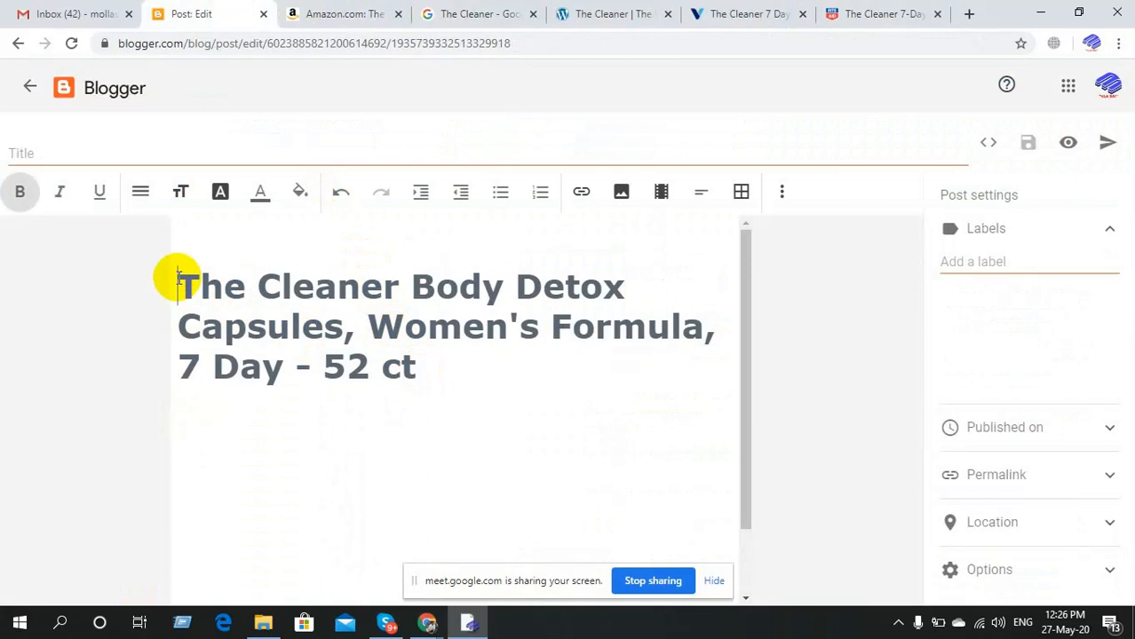
pyautogui.hotkey('ctrl', 'z')
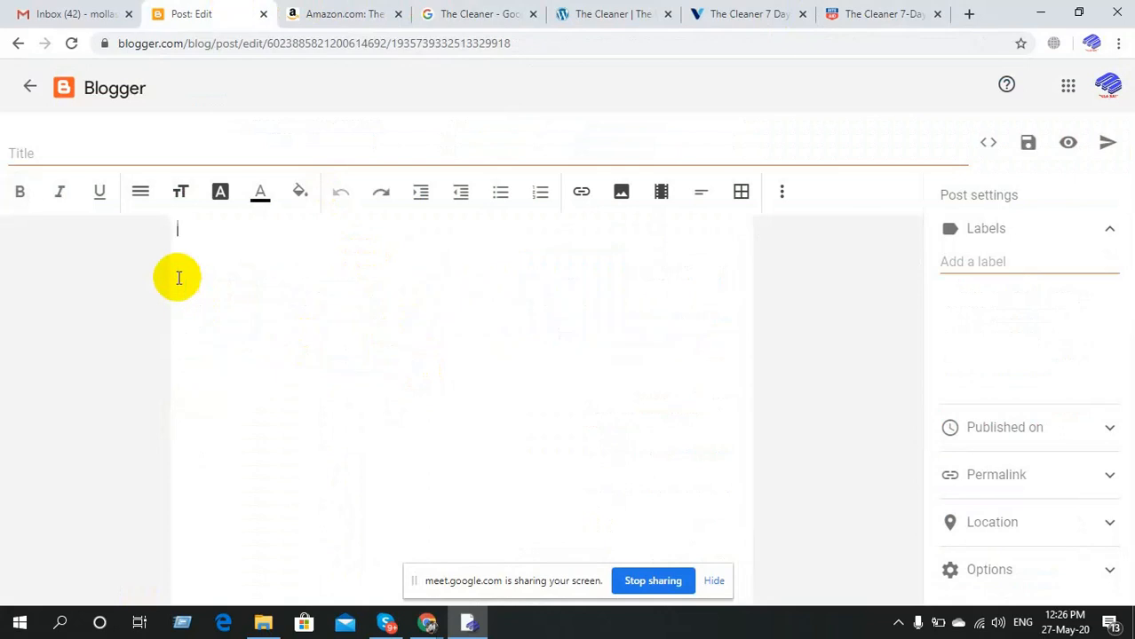
pyautogui.click(908, 7)
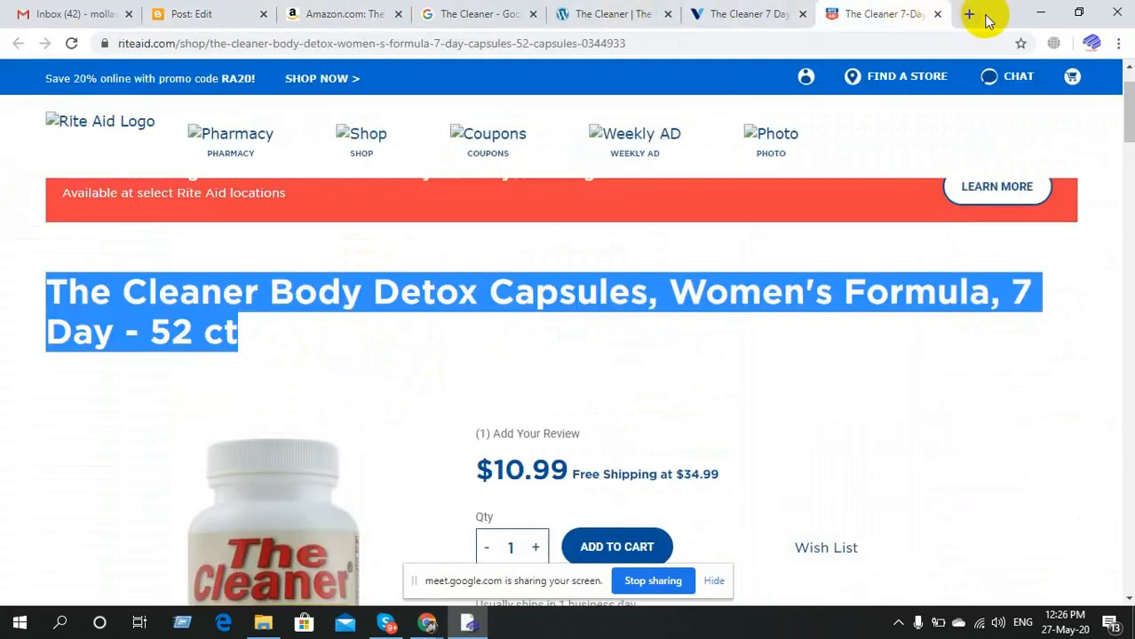
# Minimize Chrome and Google Meet, then open New Text Document maximized in Notepad.
pyautogui.click(1045, 15)
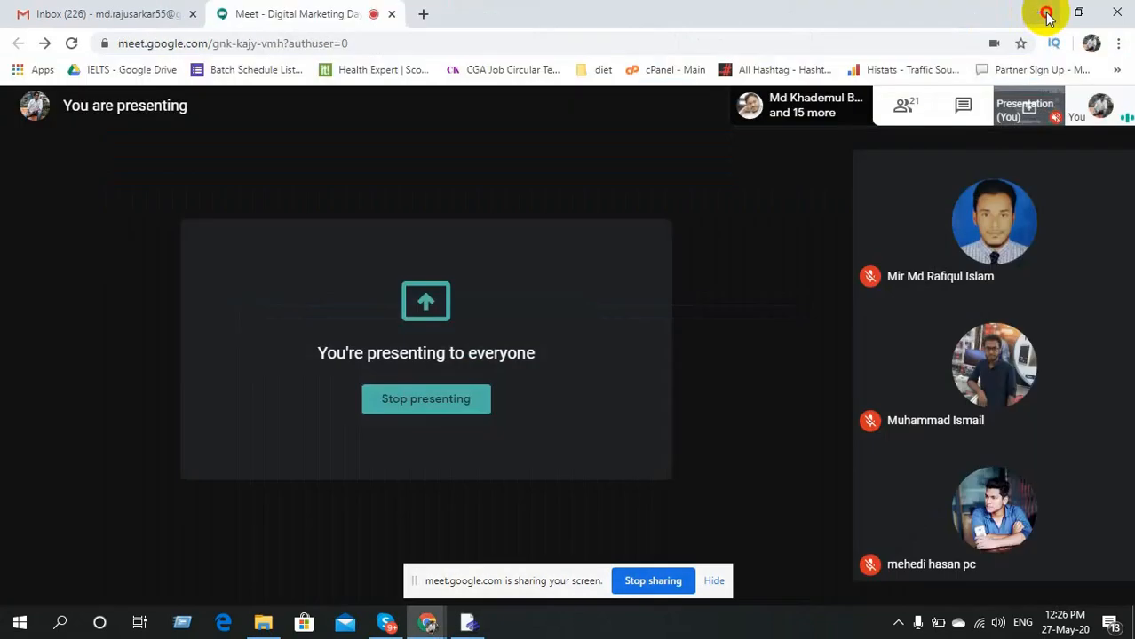
pyautogui.click(1047, 15)
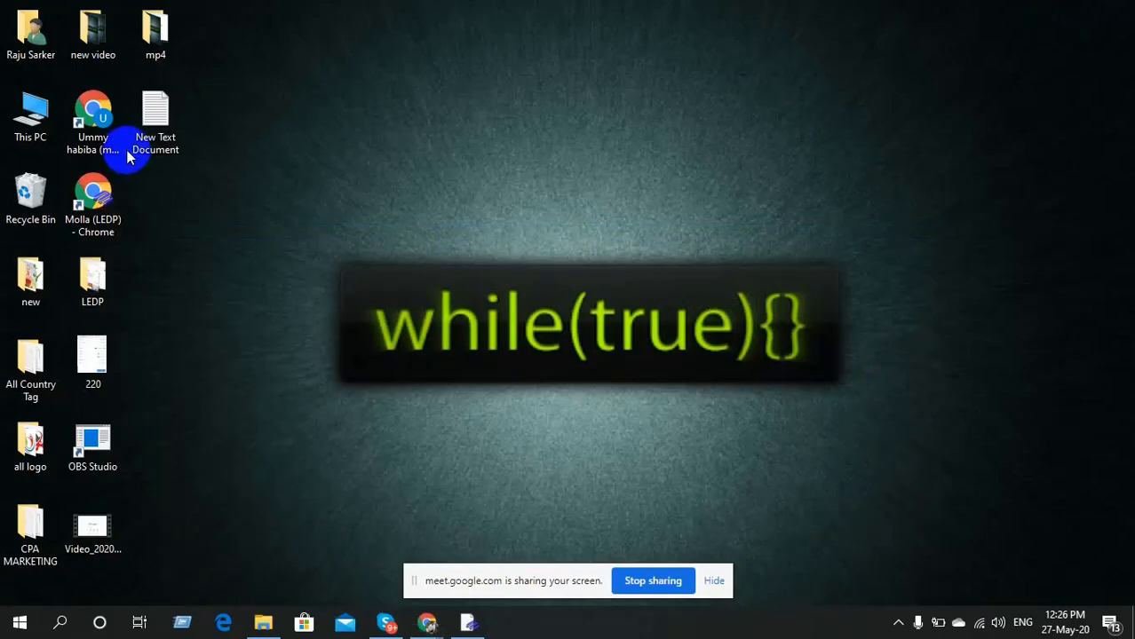
pyautogui.click(169, 118)
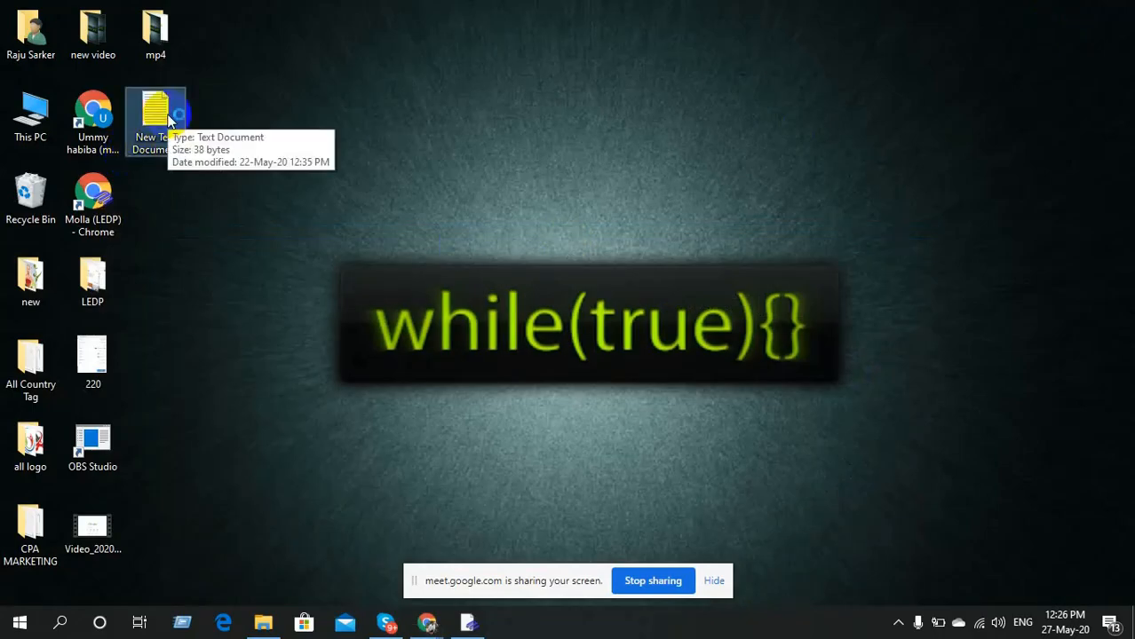
pyautogui.doubleClick(169, 119)
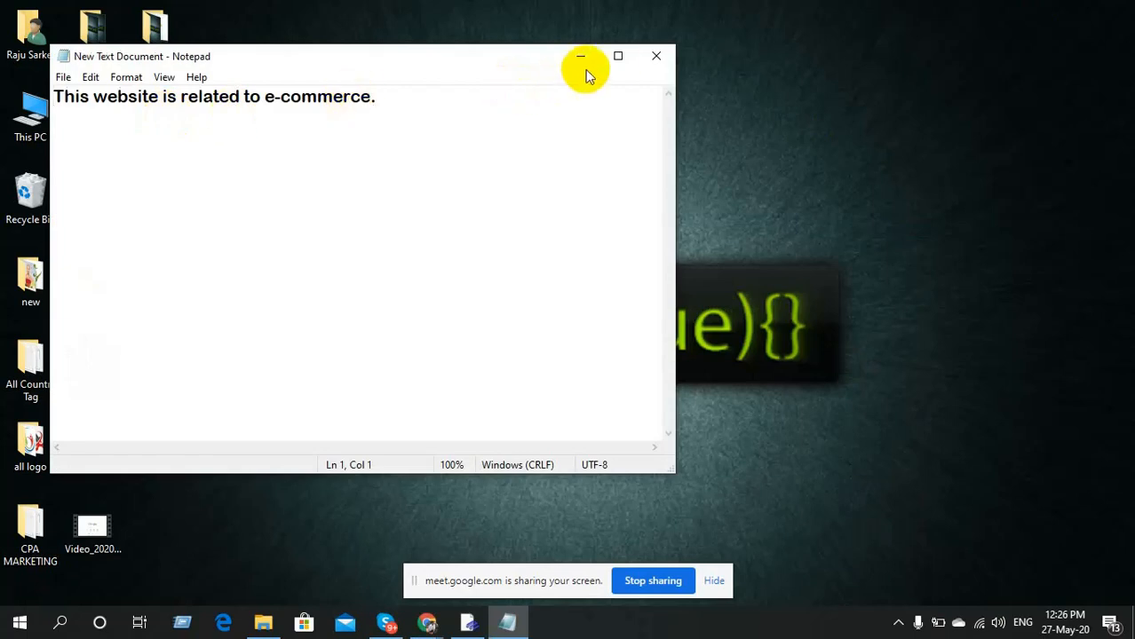
pyautogui.click(618, 56)
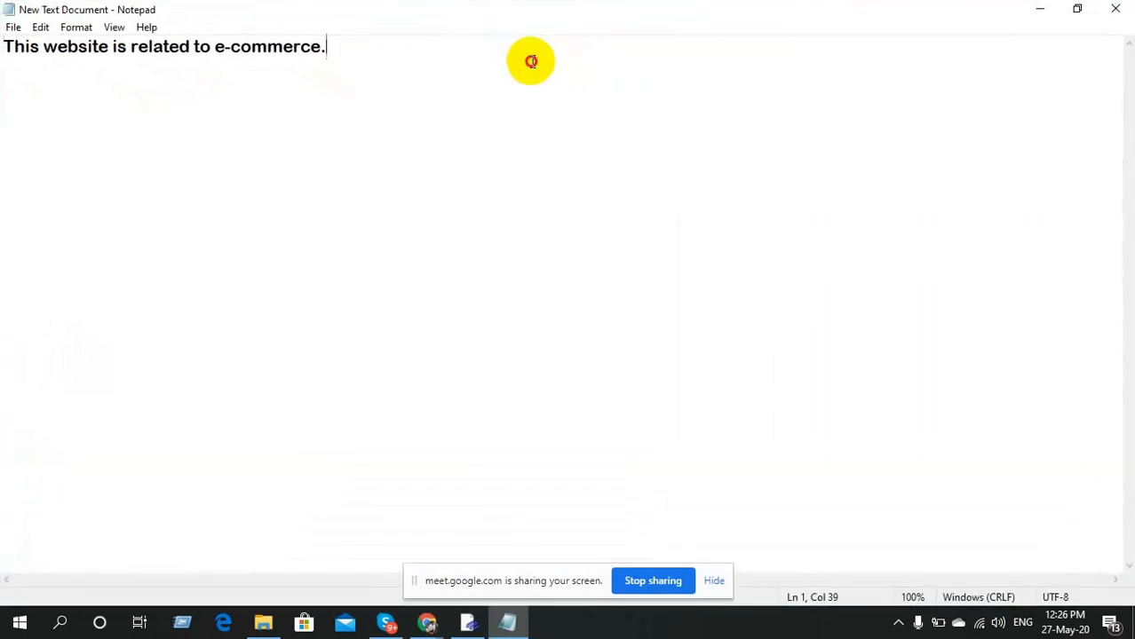
# Replace the note's old e-commerce sentence with the plain product title, then return to the Blogger editor.
pyautogui.doubleClick(531, 61)
pyautogui.click(531, 61)
pyautogui.hotkey('ctrl', 'a')
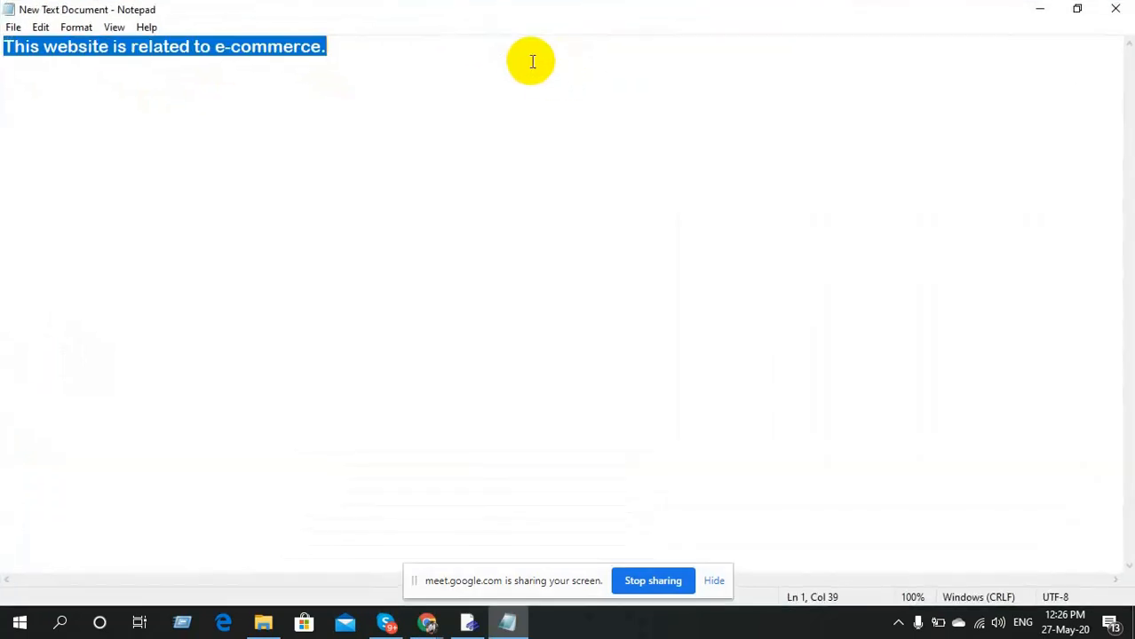
pyautogui.press('Delete')
pyautogui.hotkey('ctrl', 'v')
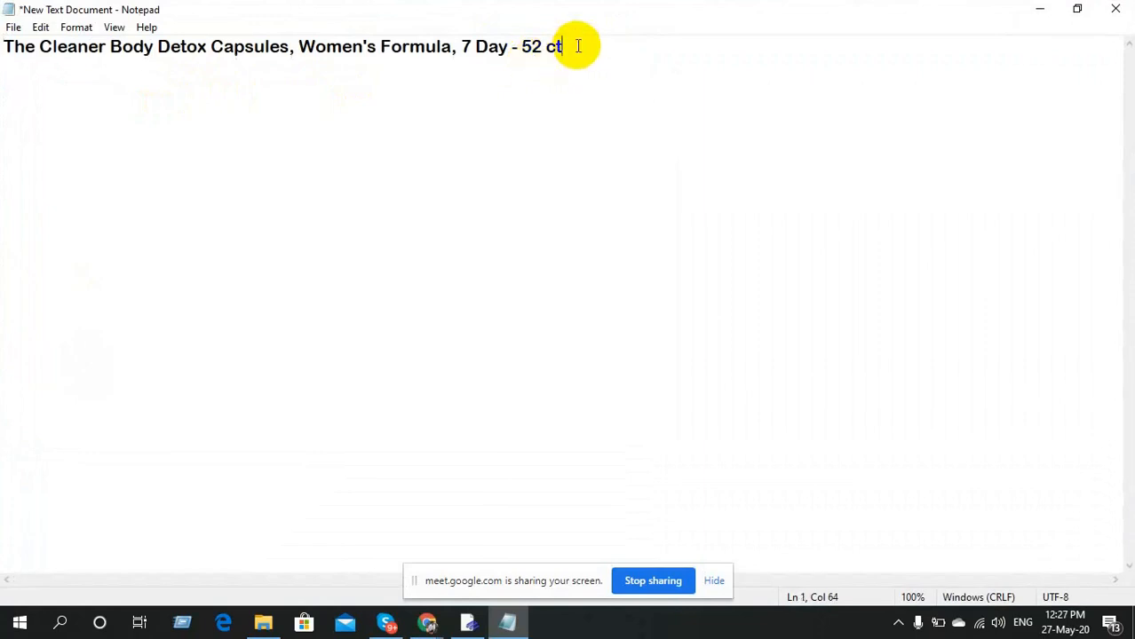
pyautogui.hotkey('ctrl', 'a')
pyautogui.hotkey('ctrl', 'c')
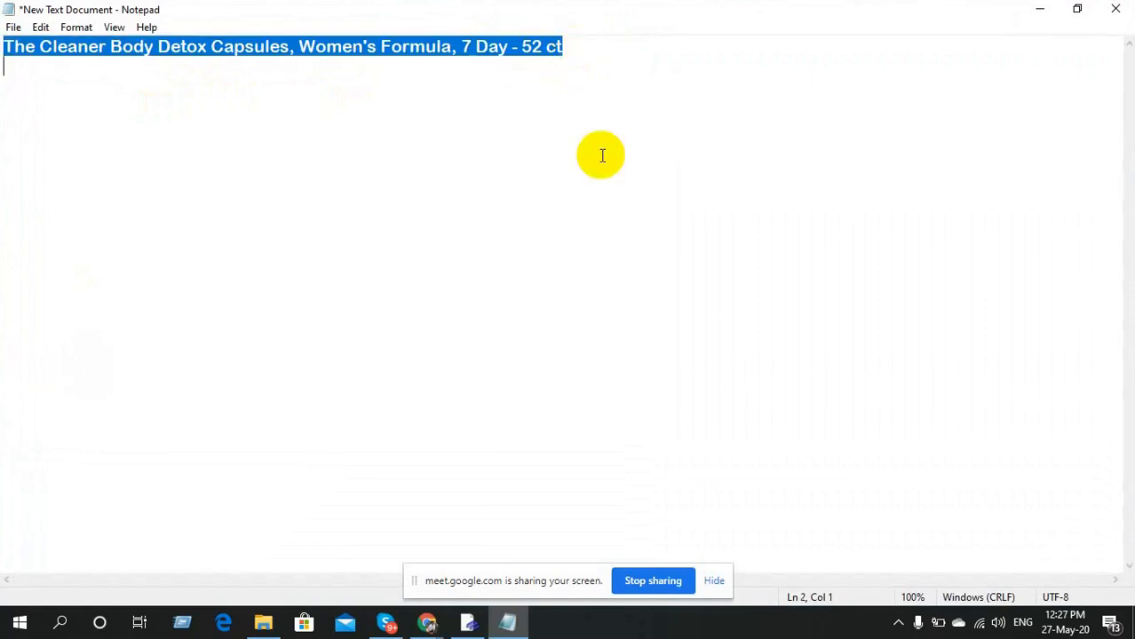
pyautogui.click(468, 624)
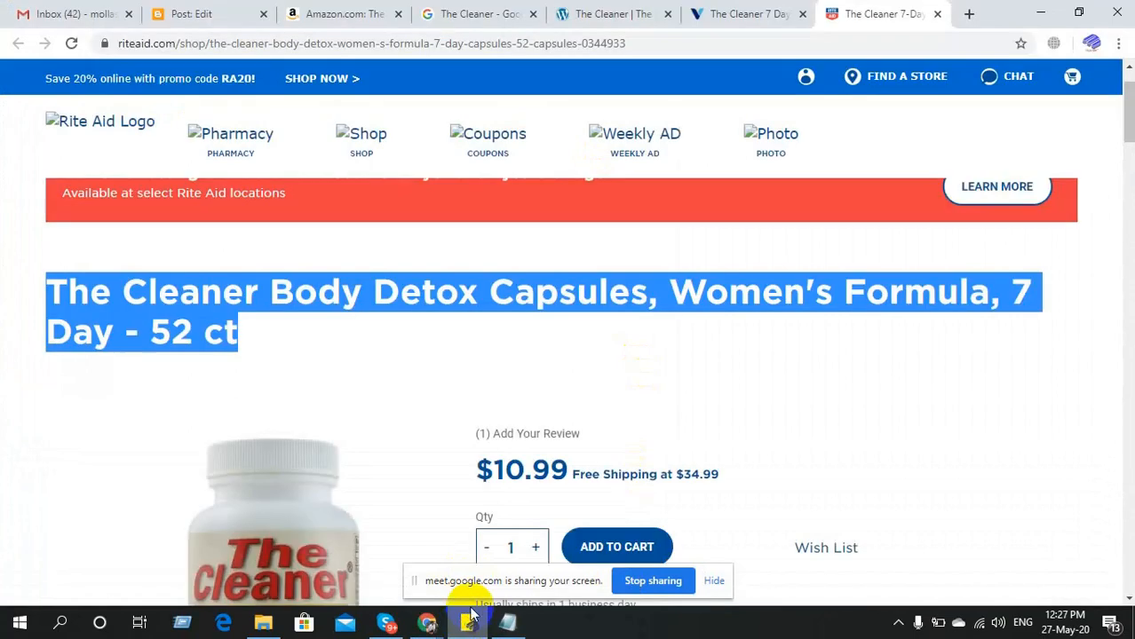
pyautogui.click(228, 12)
# Paste the plain product title into the post body and set it to Huge font size.
pyautogui.click(343, 272)
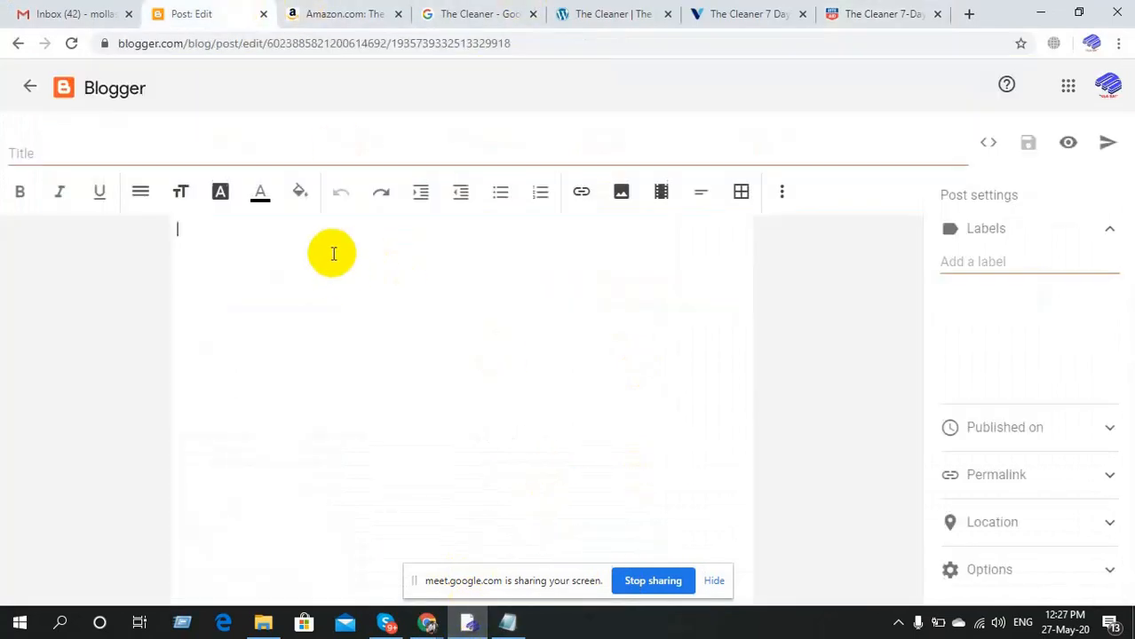
pyautogui.hotkey('ctrl', 'v')
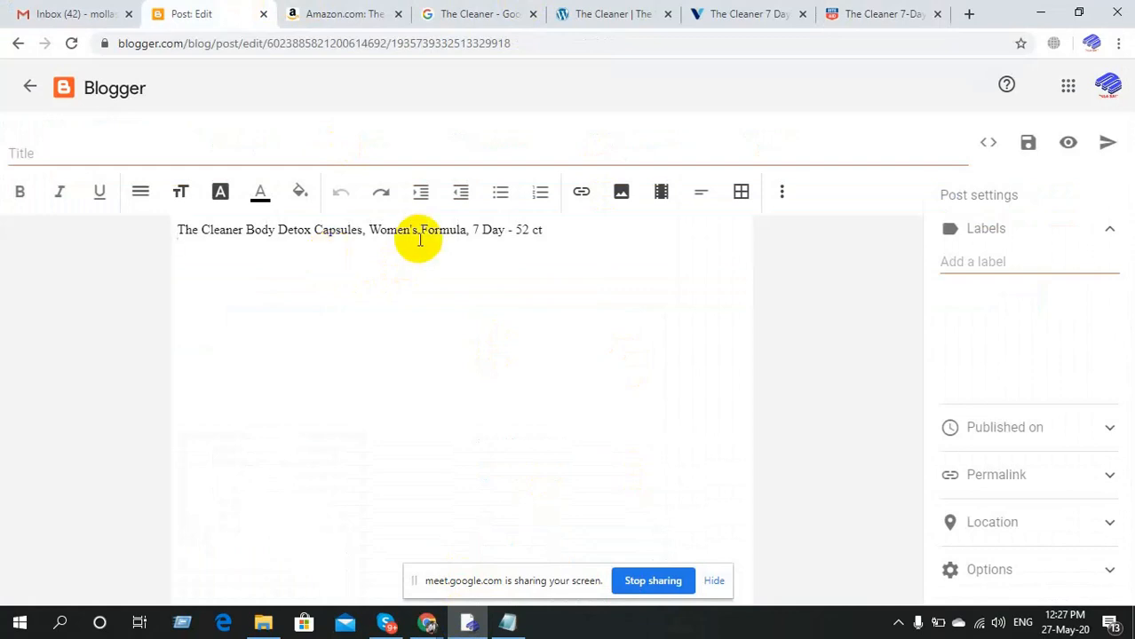
pyautogui.moveTo(546, 231); pyautogui.dragTo(177, 231)
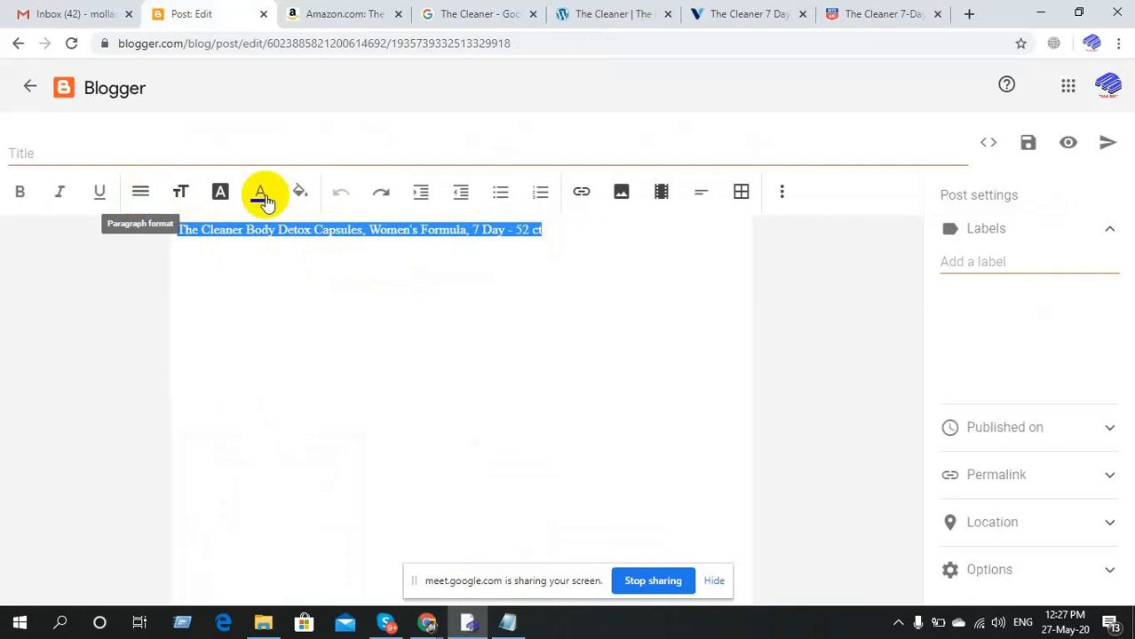
pyautogui.click(181, 190)
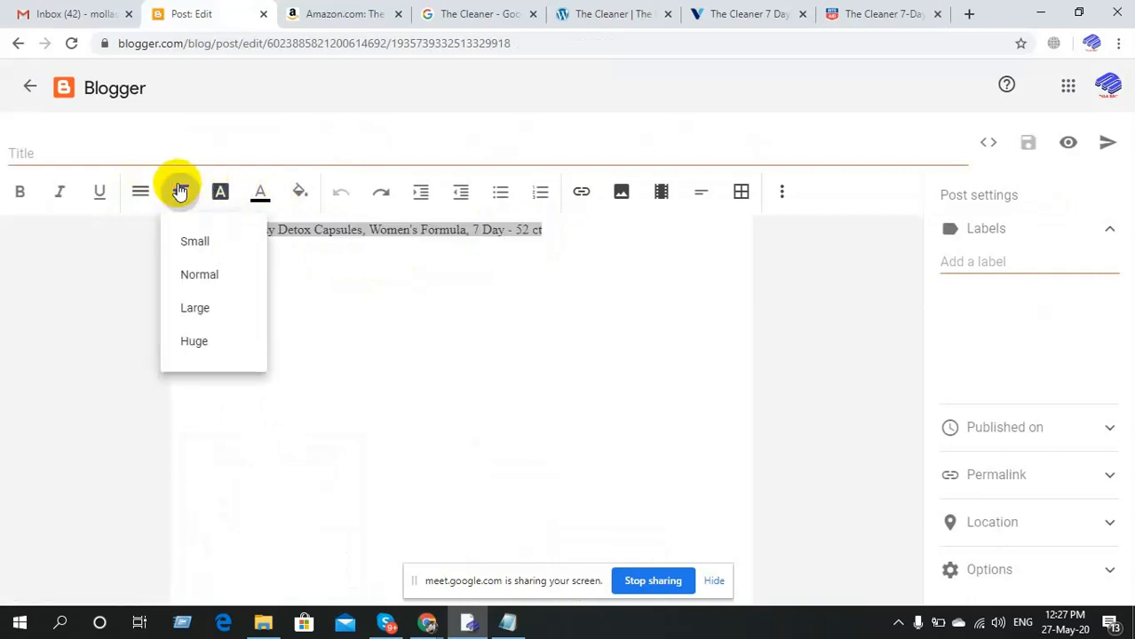
pyautogui.click(210, 347)
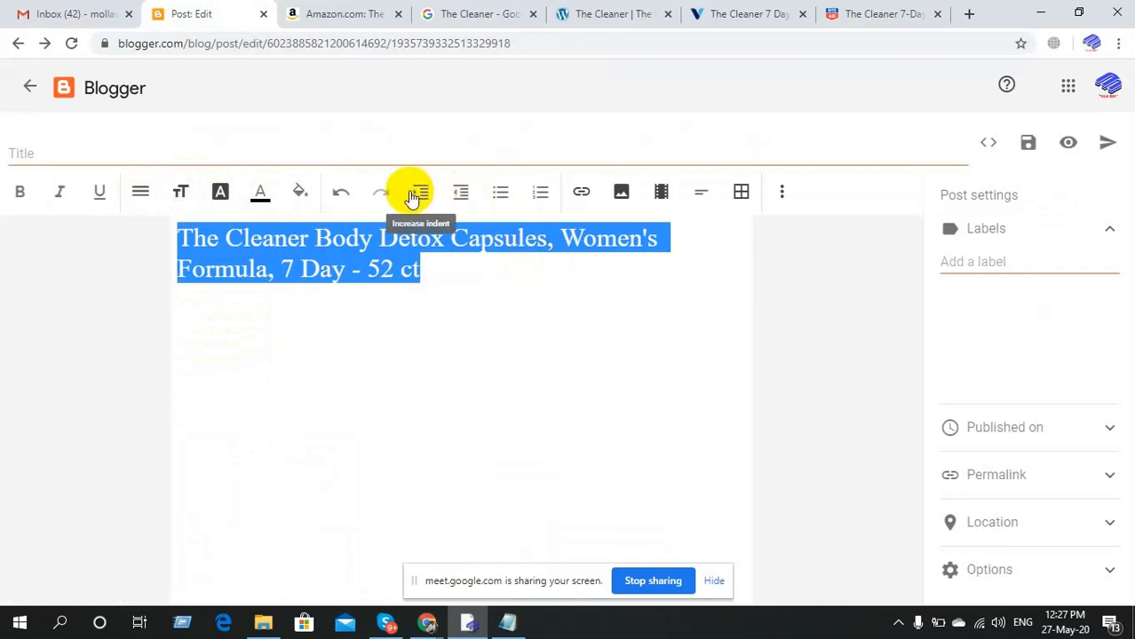
# Remove the jump breaks accidentally inserted above the title.
pyautogui.click(703, 195)
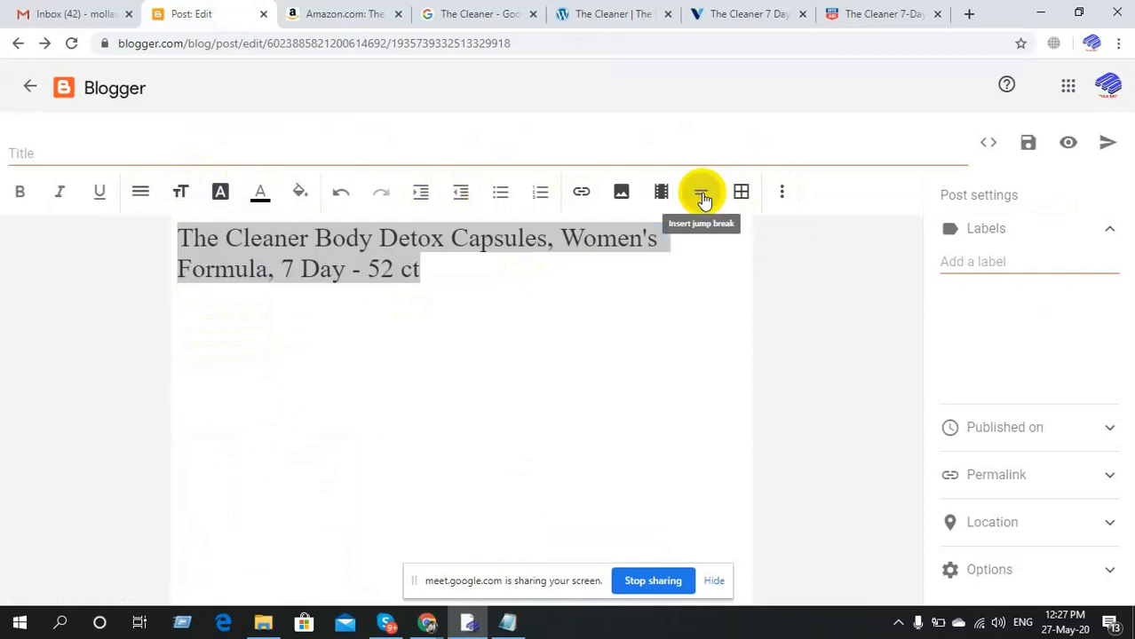
pyautogui.click(701, 194)
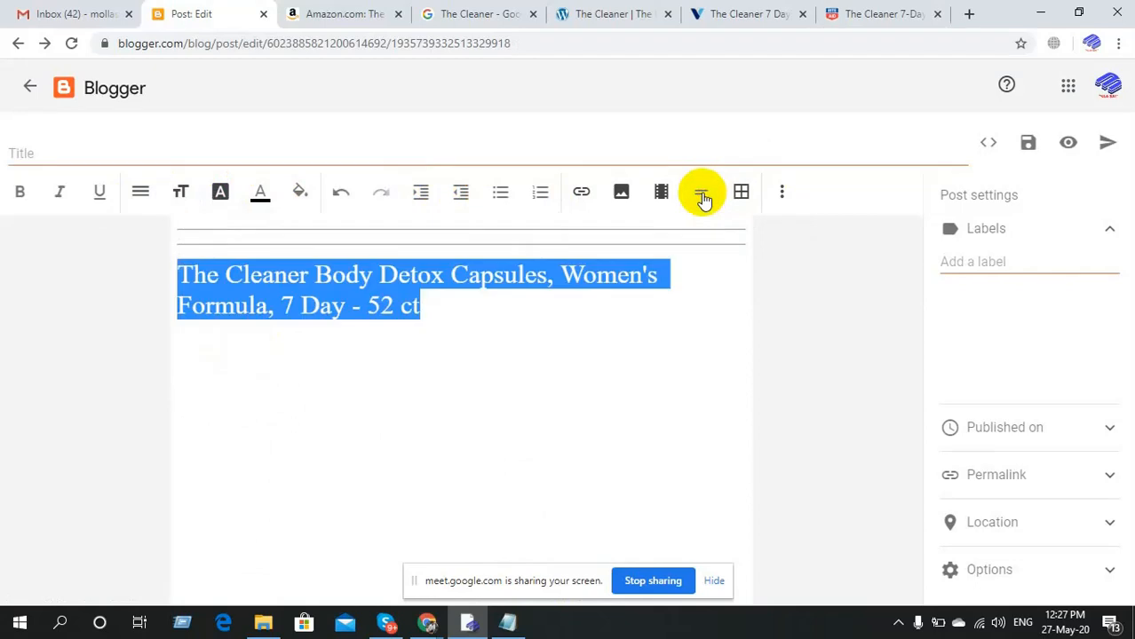
pyautogui.click(701, 193)
pyautogui.click(701, 193)
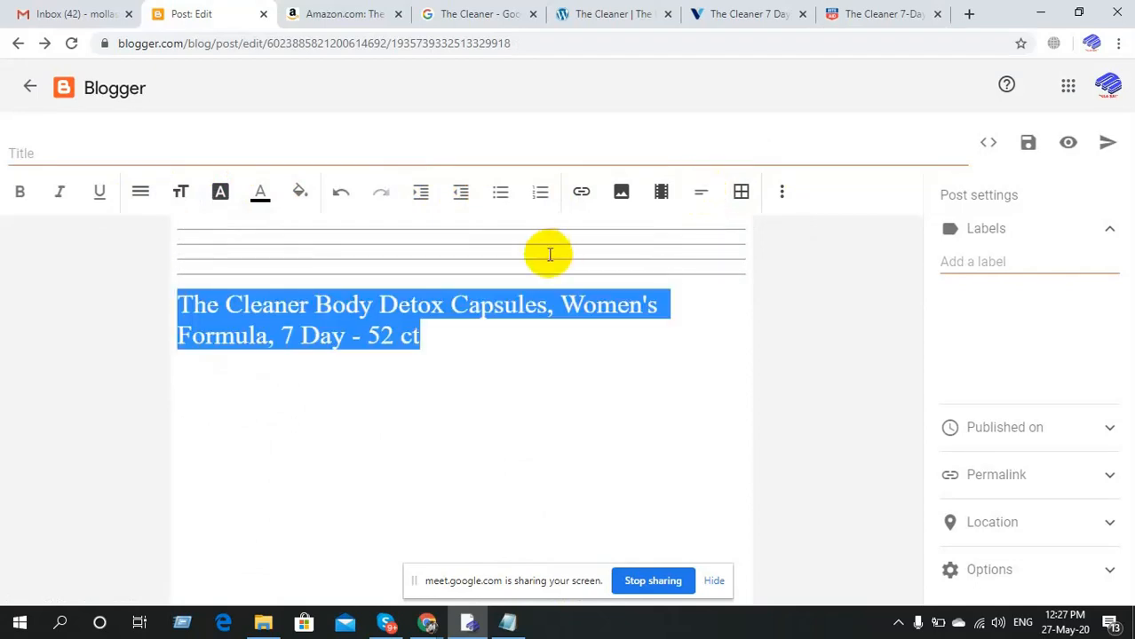
pyautogui.click(535, 278)
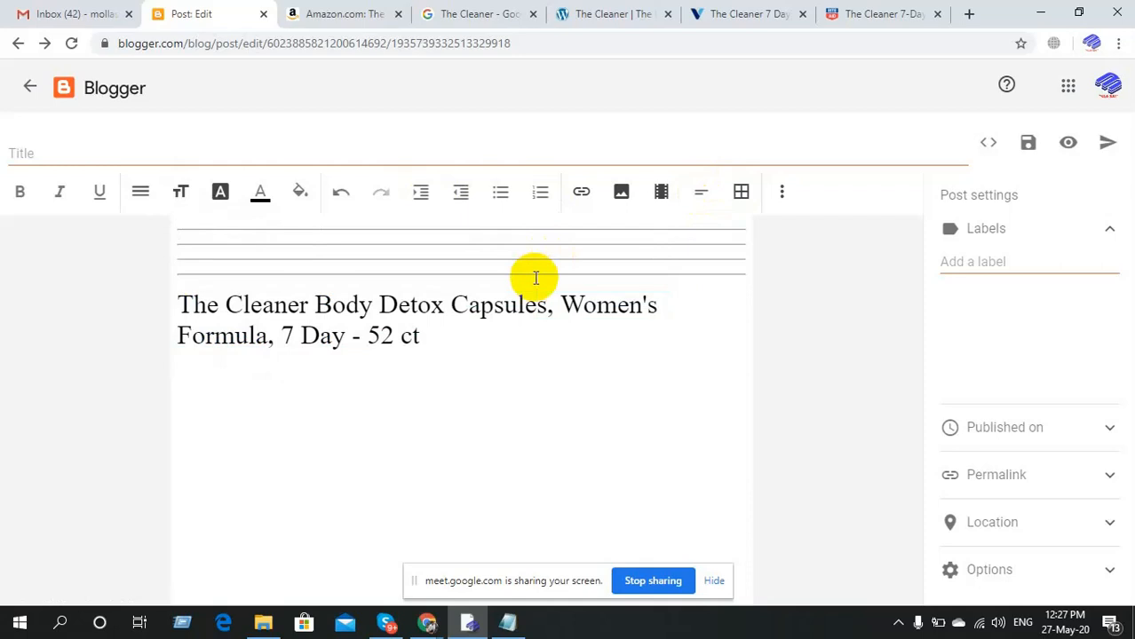
pyautogui.hotkey('ctrl', 'z')
pyautogui.hotkey('ctrl', 'z')
pyautogui.hotkey('ctrl', 'z')
pyautogui.hotkey('ctrl', 'z')
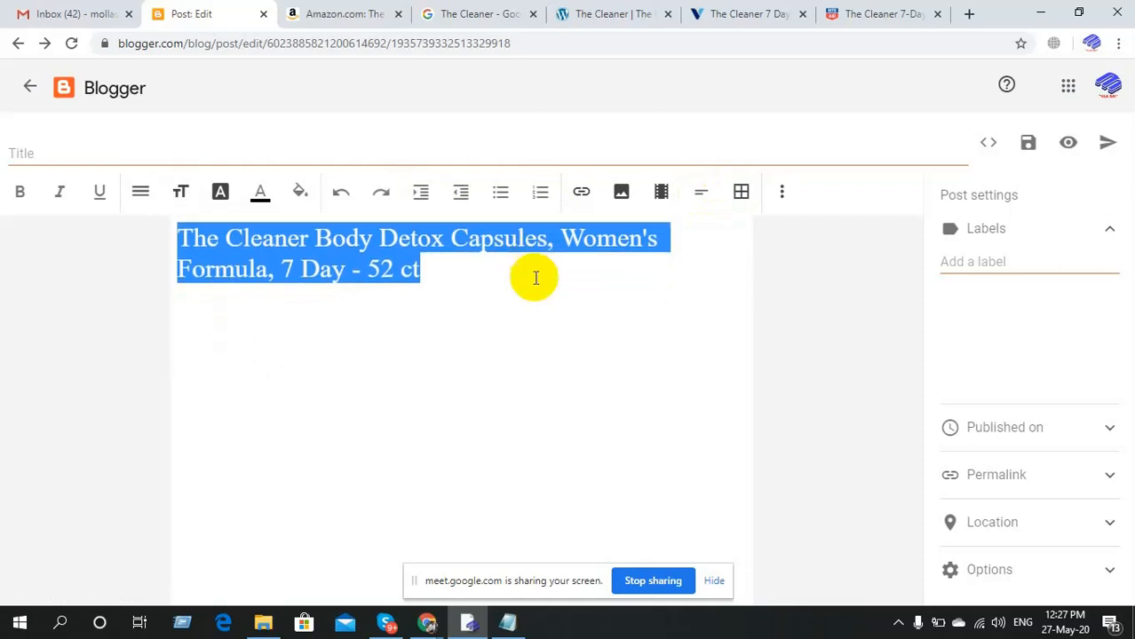
pyautogui.click(535, 278)
# Make the whole product title bold and justified.
pyautogui.moveTo(419, 270); pyautogui.dragTo(124, 236)
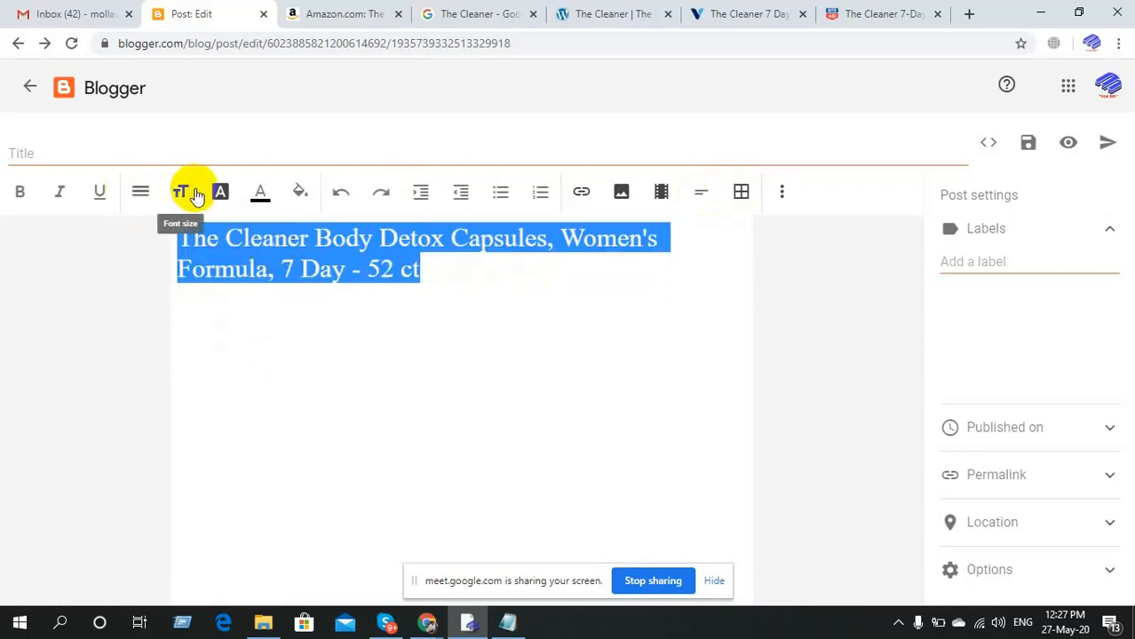
pyautogui.click(21, 193)
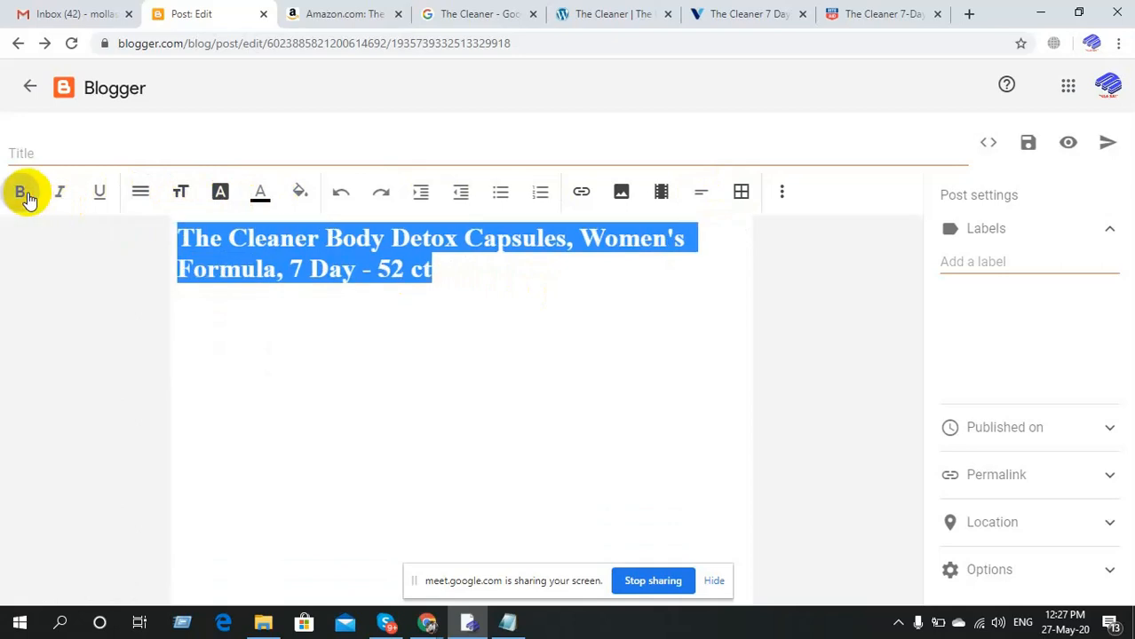
pyautogui.click(782, 194)
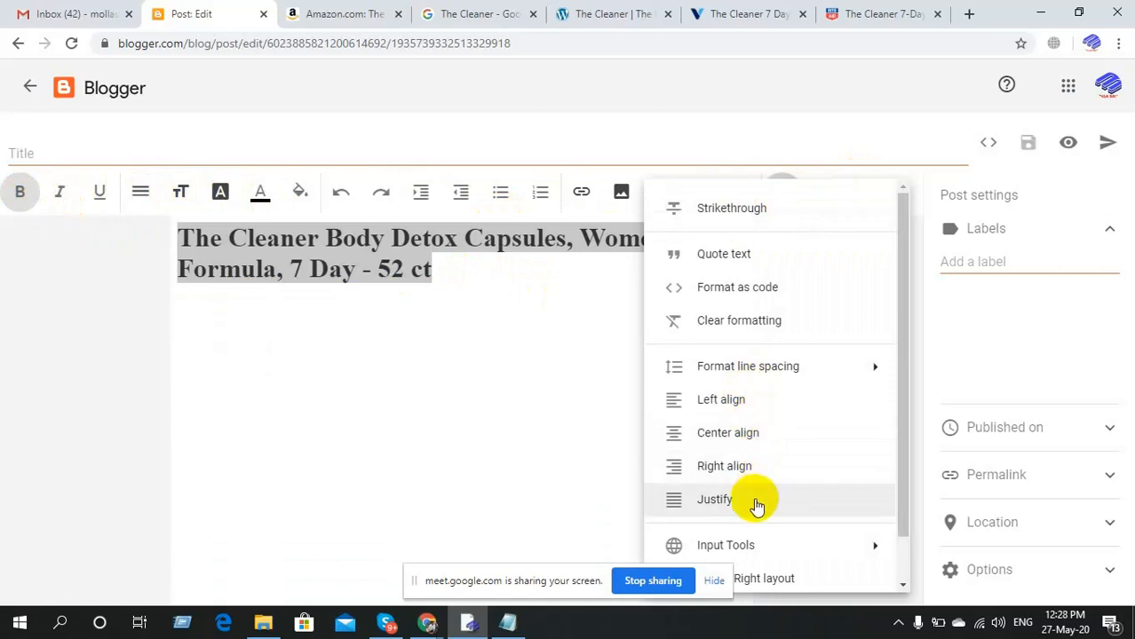
pyautogui.scroll(-2, 756, 507)
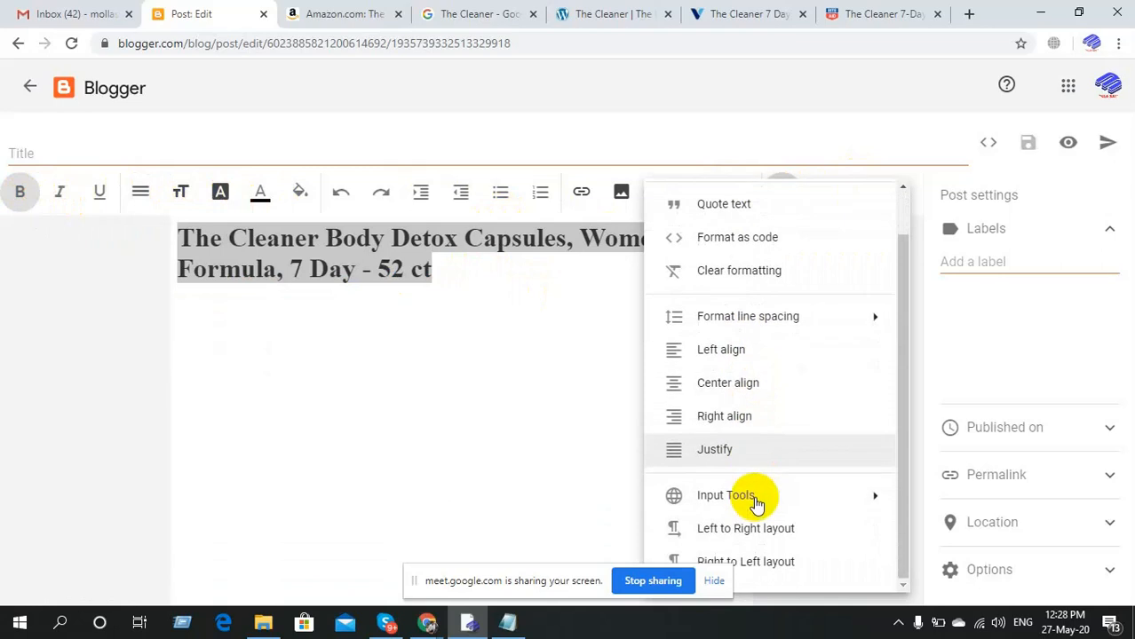
pyautogui.click(773, 448)
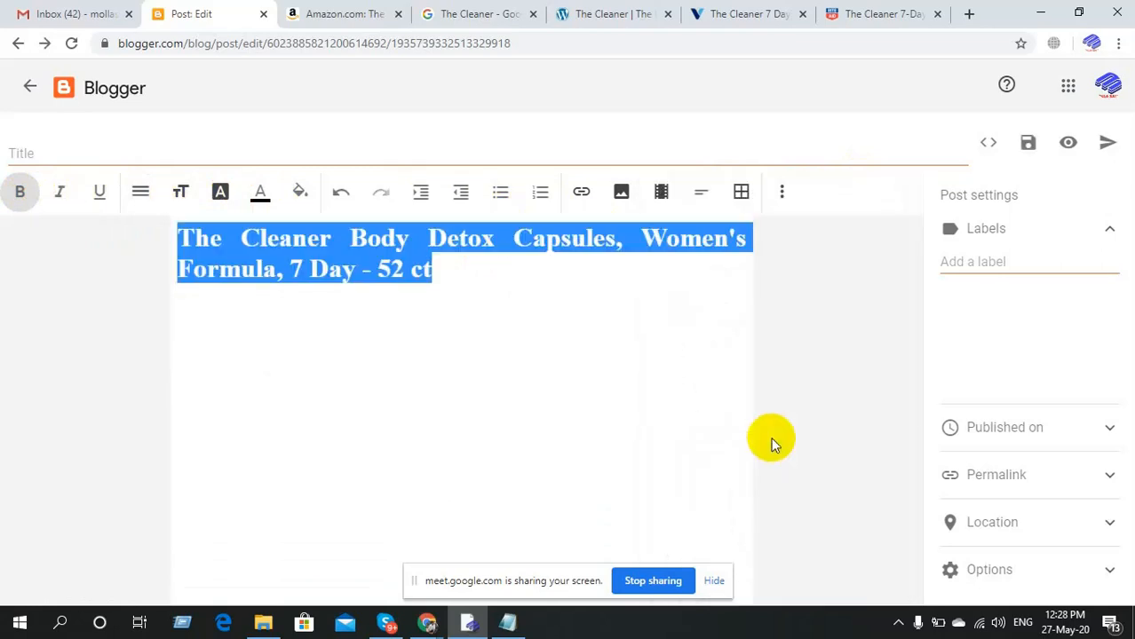
pyautogui.click(784, 192)
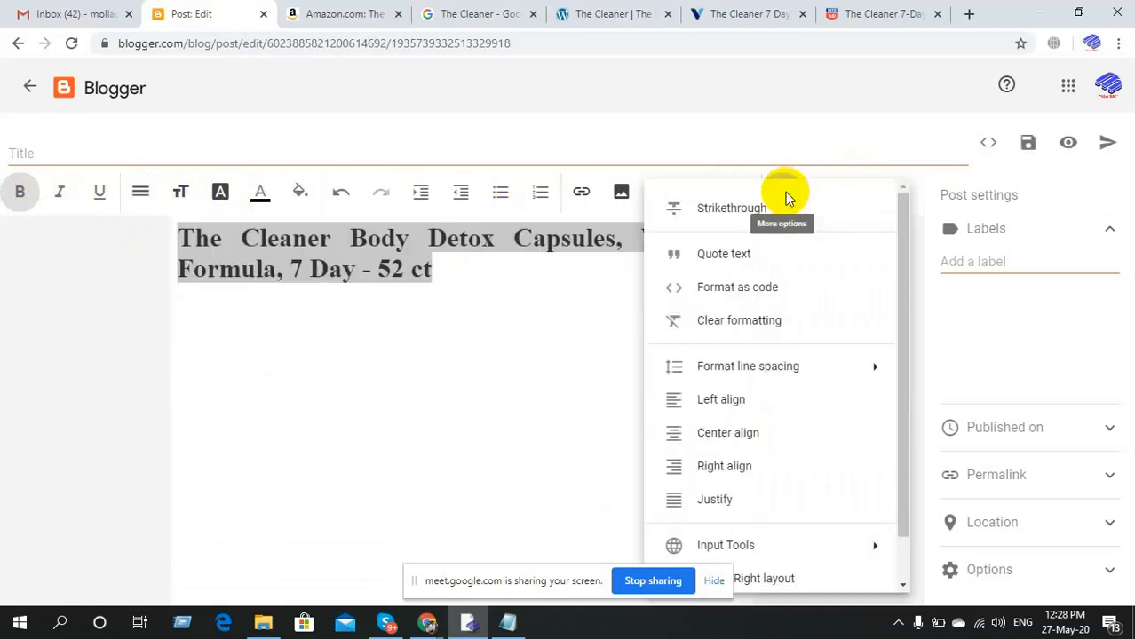
pyautogui.moveTo(760, 376)
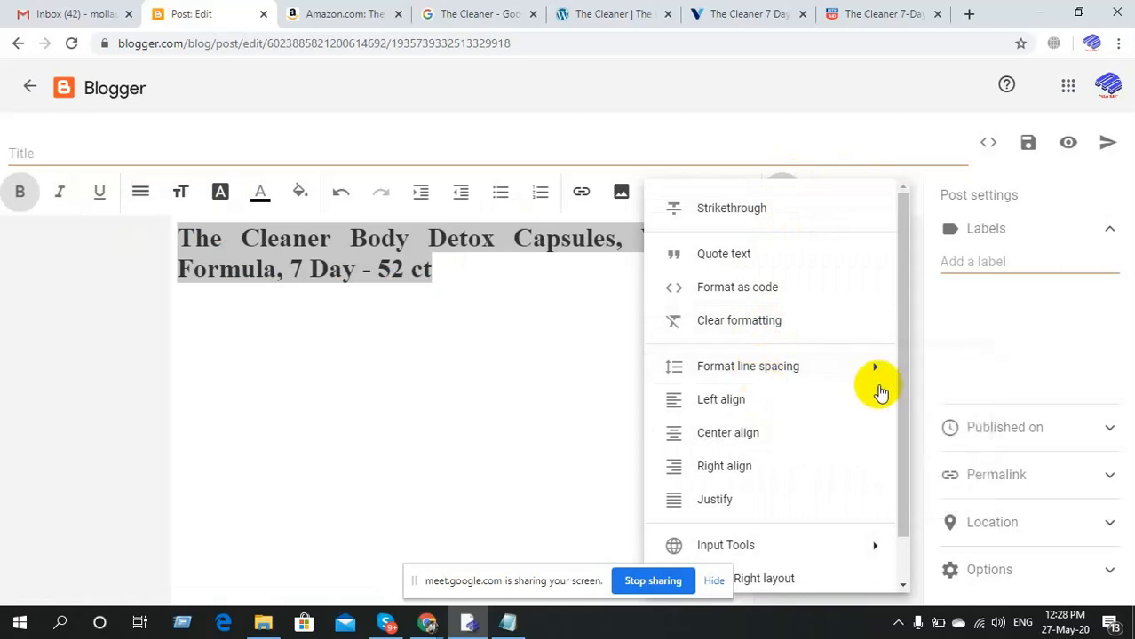
pyautogui.click(921, 493)
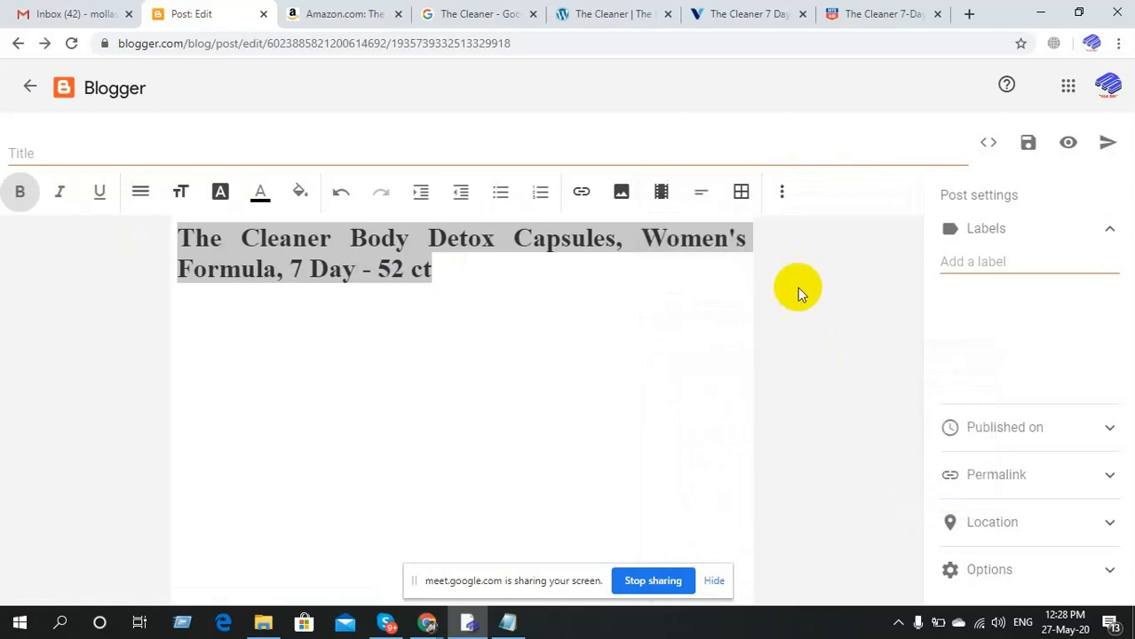
# Try double line spacing on the title, then settle on 1.15.
pyautogui.click(782, 193)
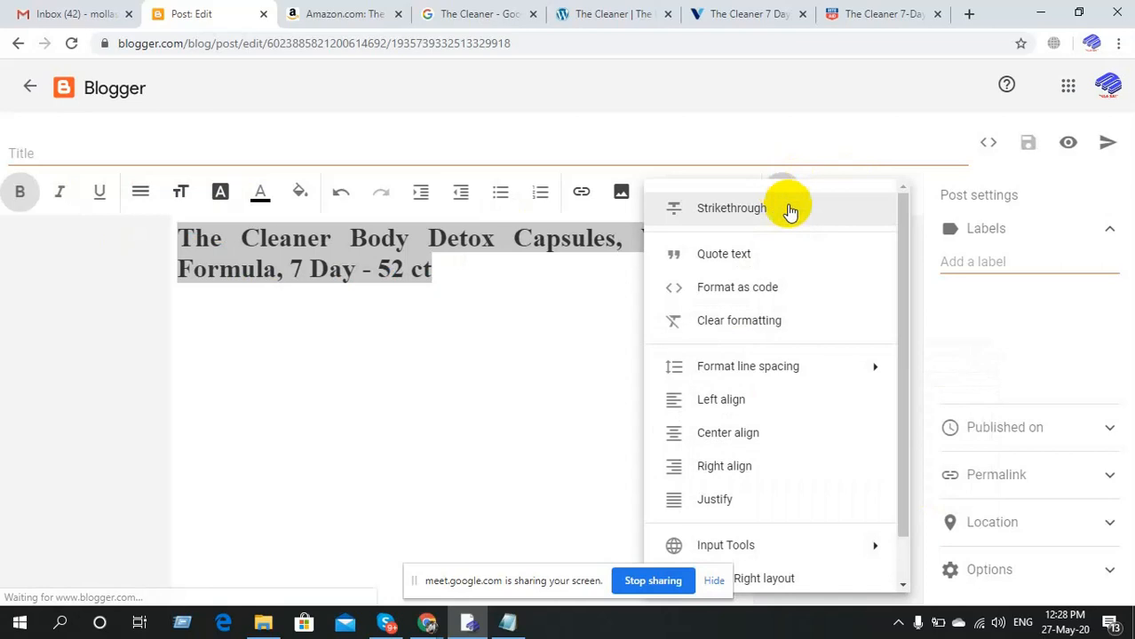
pyautogui.moveTo(835, 364)
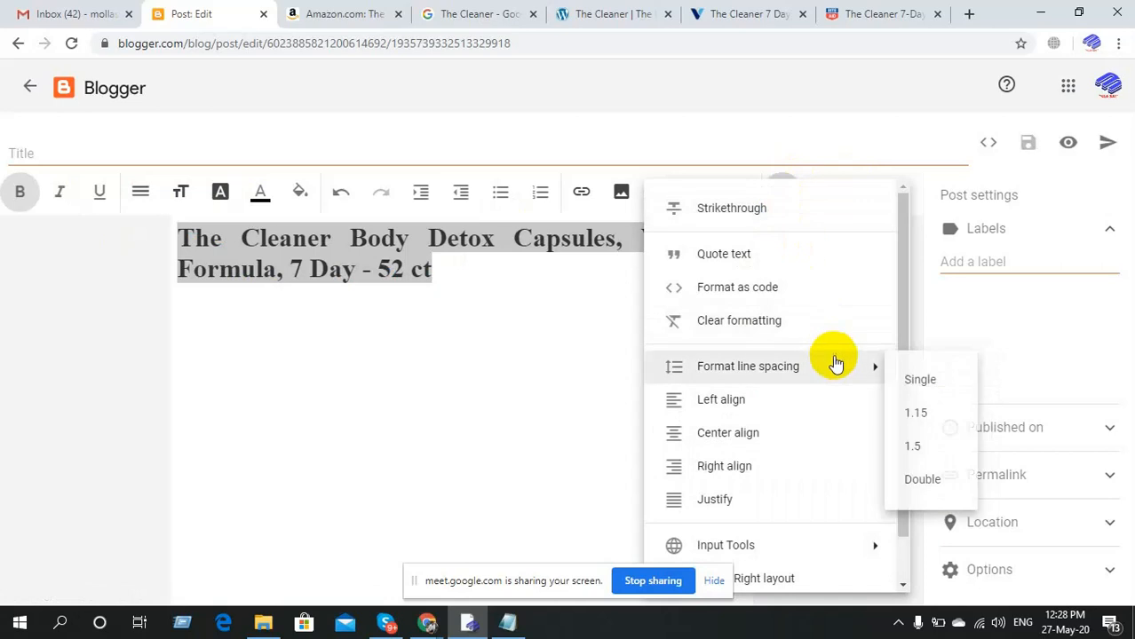
pyautogui.click(958, 476)
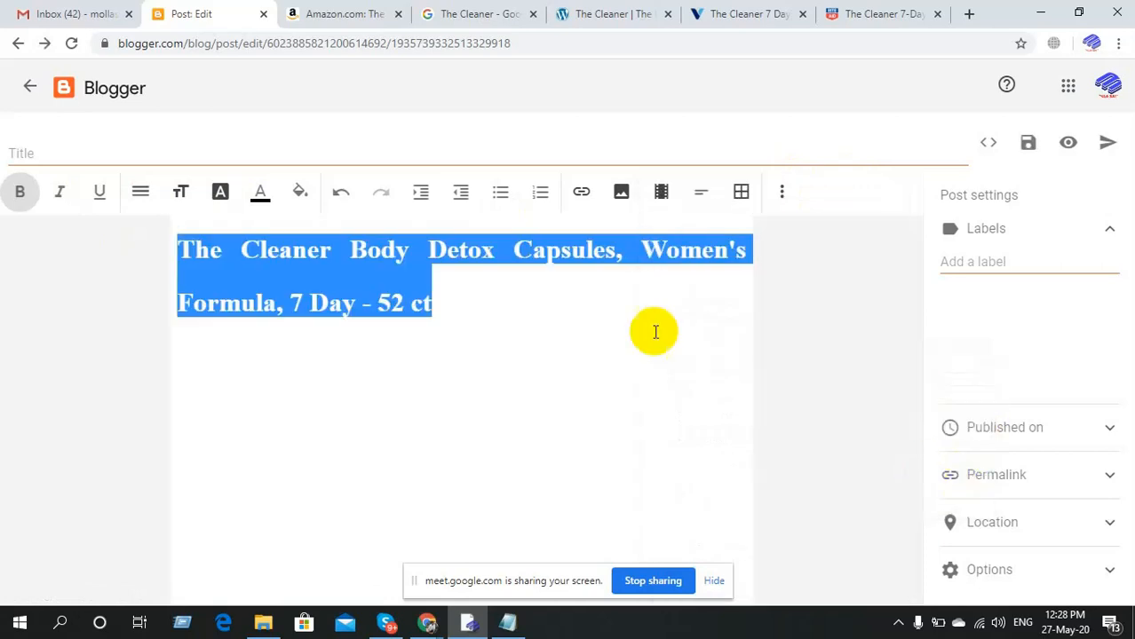
pyautogui.click(781, 192)
pyautogui.click(781, 192)
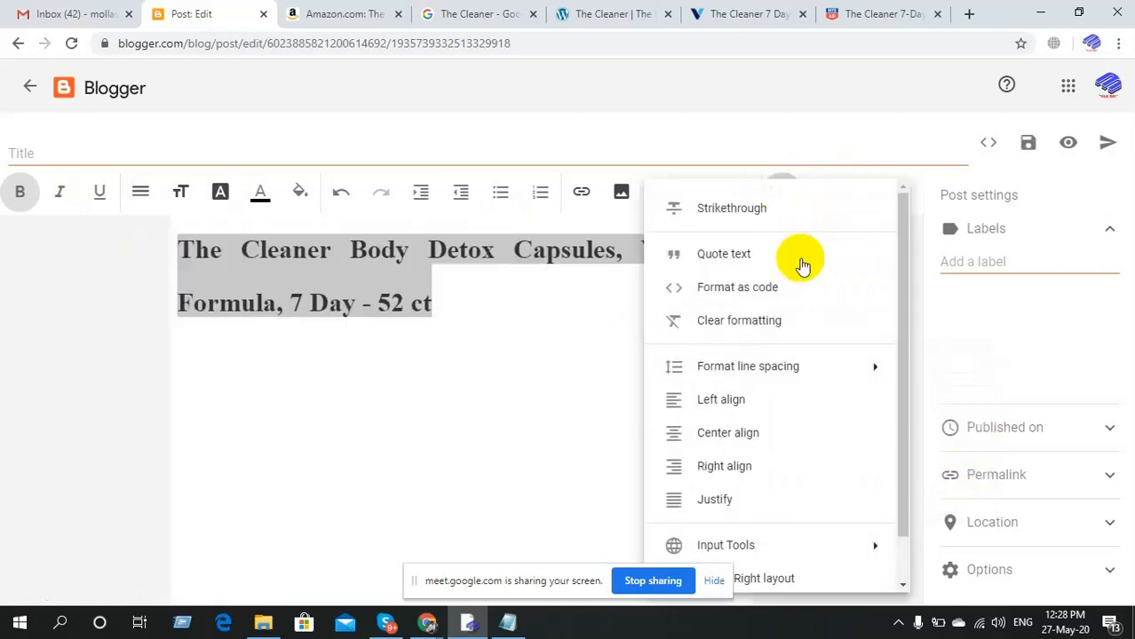
pyautogui.moveTo(805, 362)
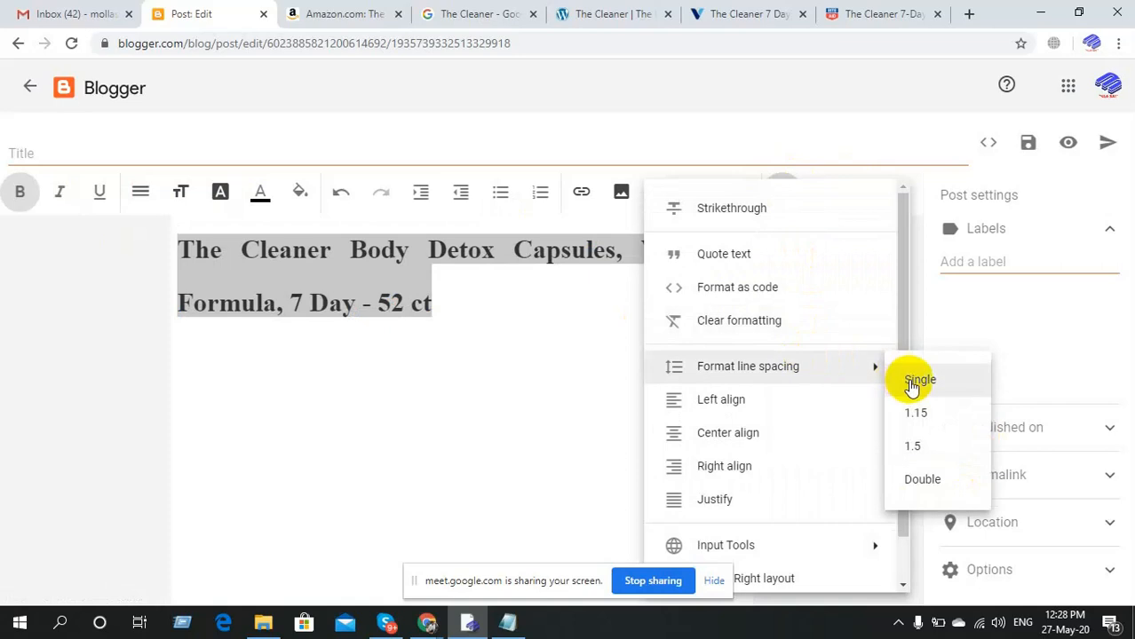
pyautogui.click(915, 413)
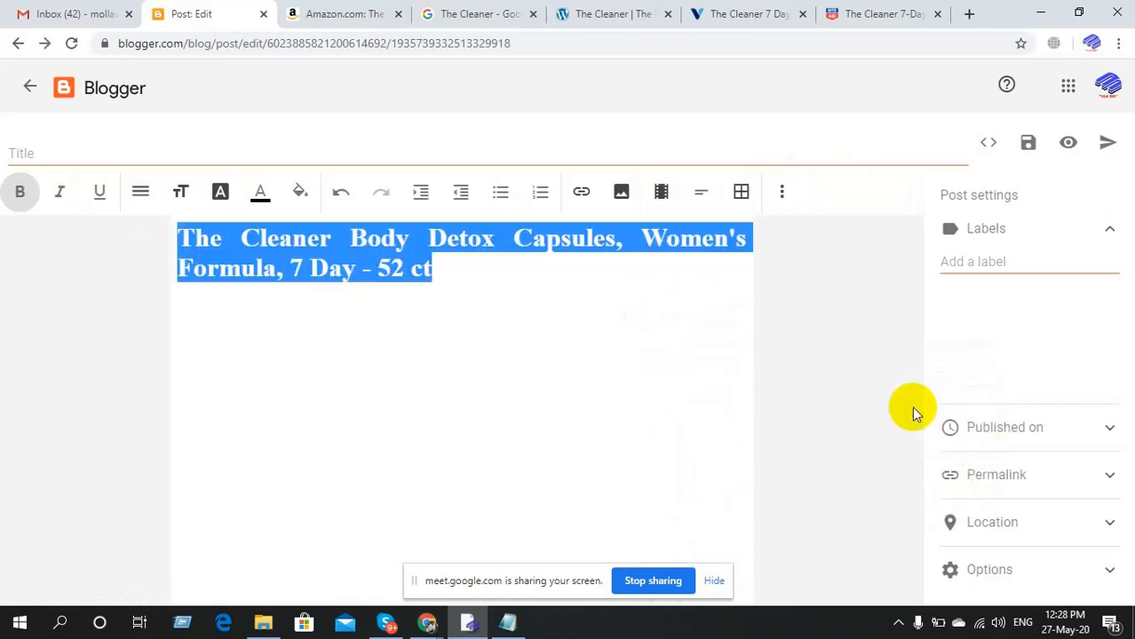
# Remove the extra spaces before 'Formula' and add an empty line after '52 ct'.
pyautogui.click(447, 264)
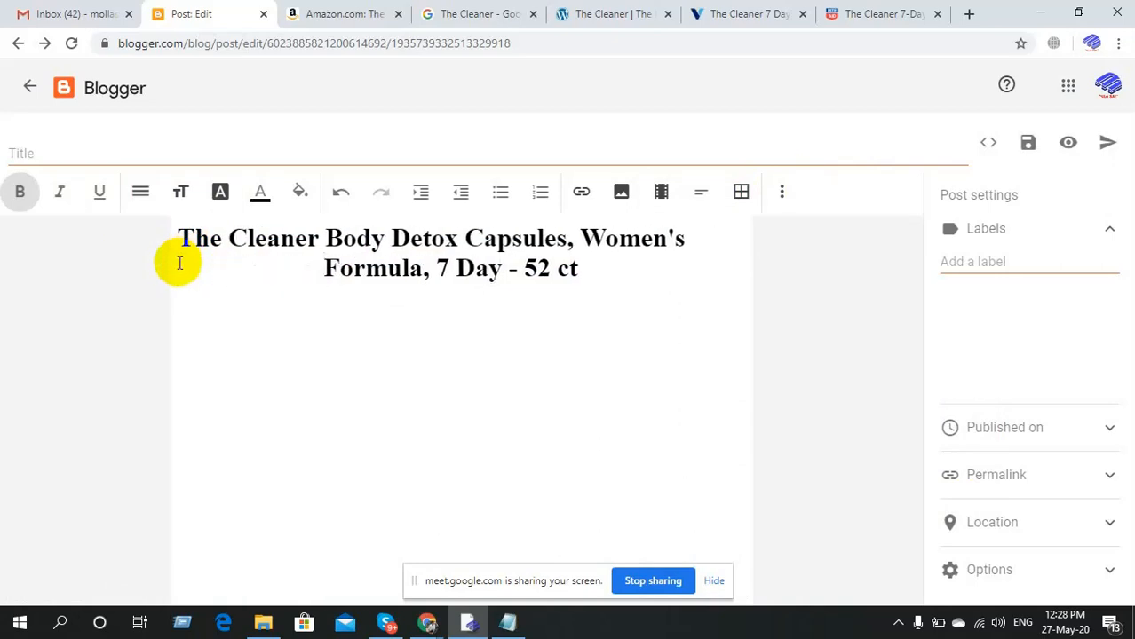
pyautogui.press('BackSpace')
pyautogui.press('BackSpace')
pyautogui.press('BackSpace')
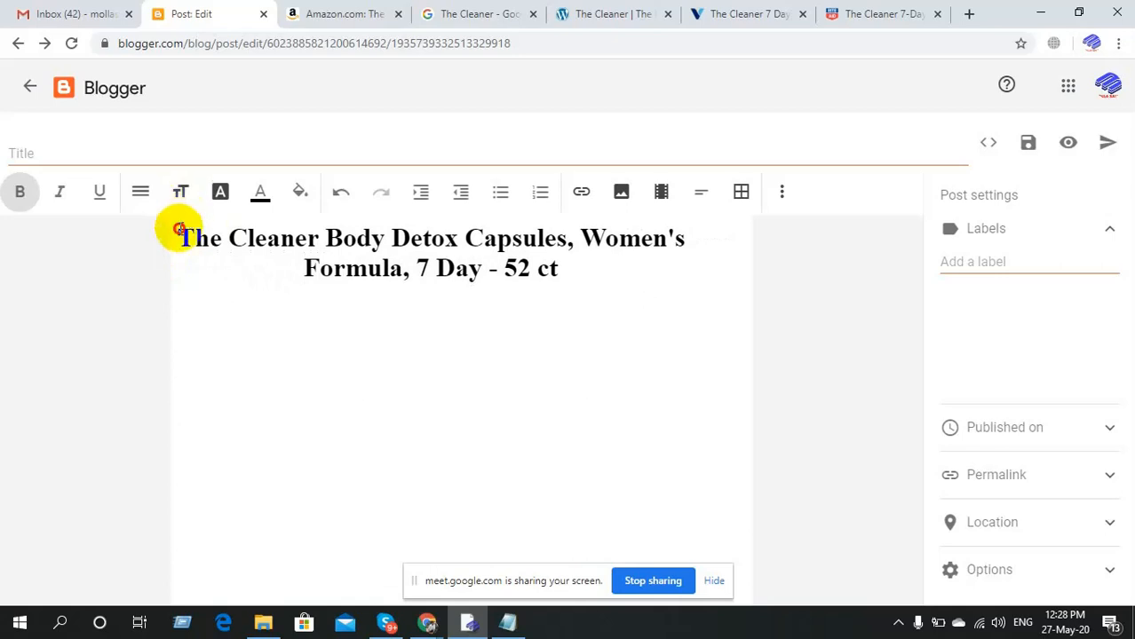
pyautogui.click(179, 229)
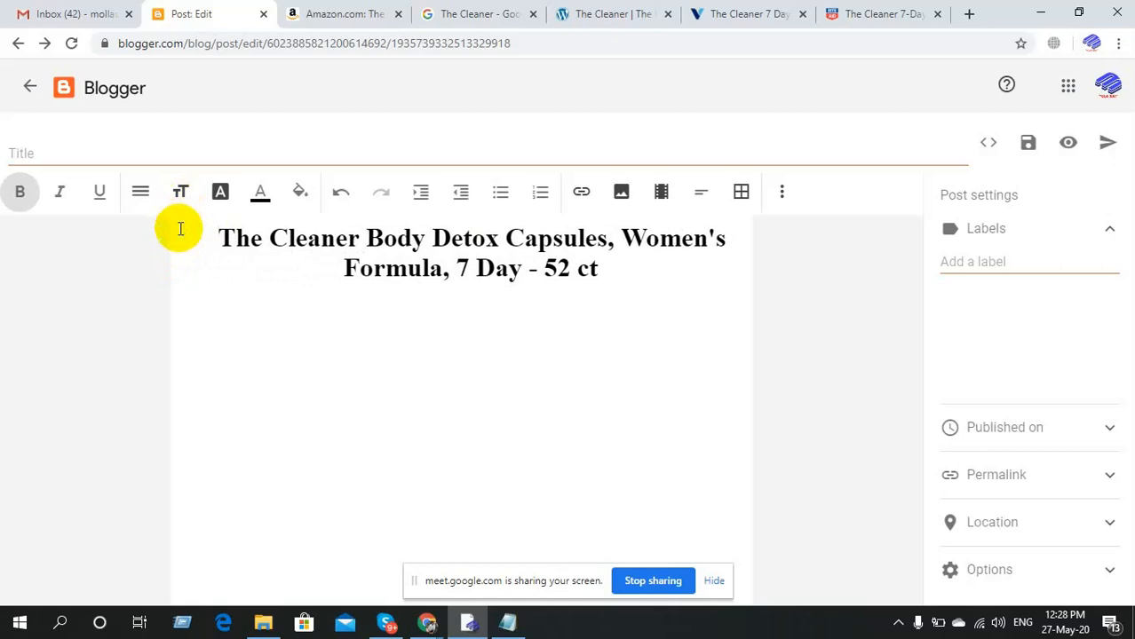
pyautogui.click(621, 270)
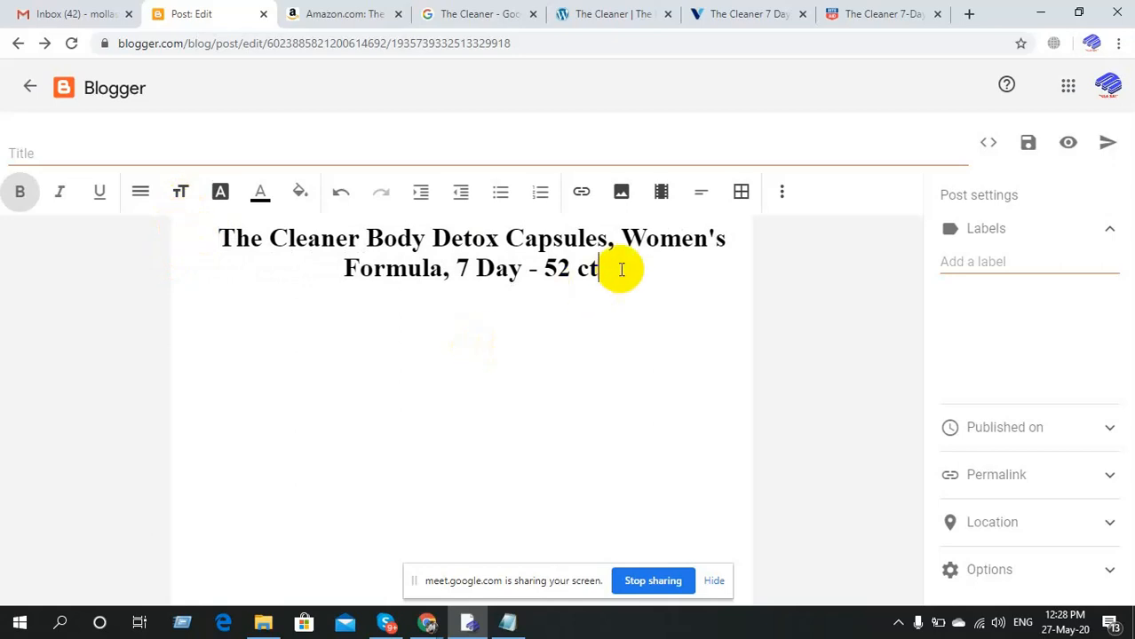
pyautogui.press('Return')
pyautogui.press('Return')
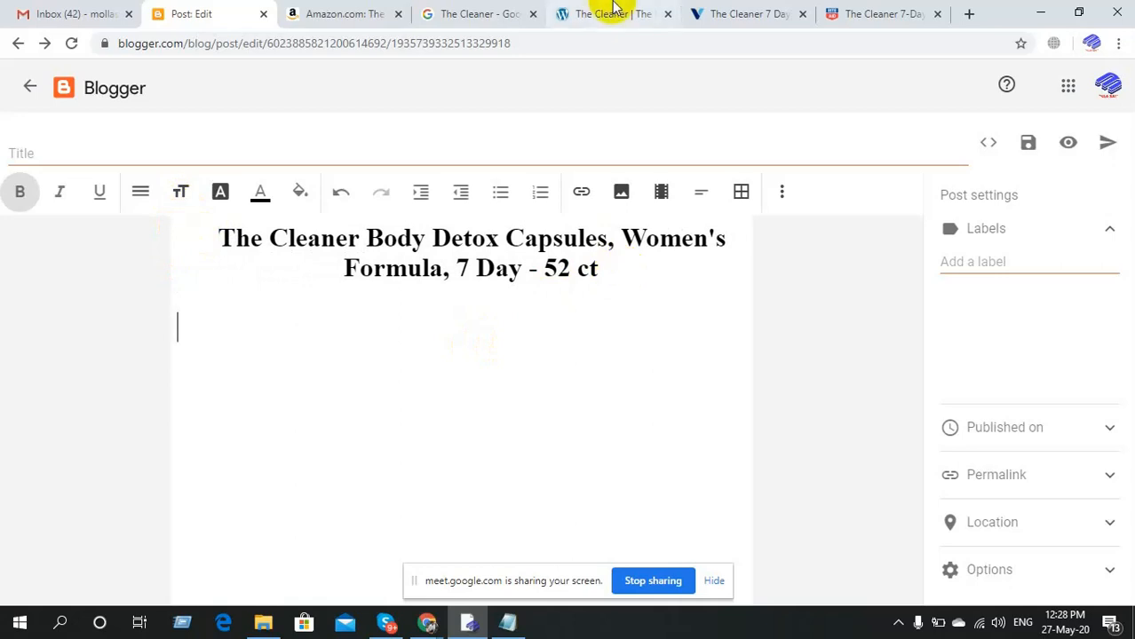
# Review the Amazon listing and put the caret on the line below the Blogger post title.
pyautogui.click(354, 11)
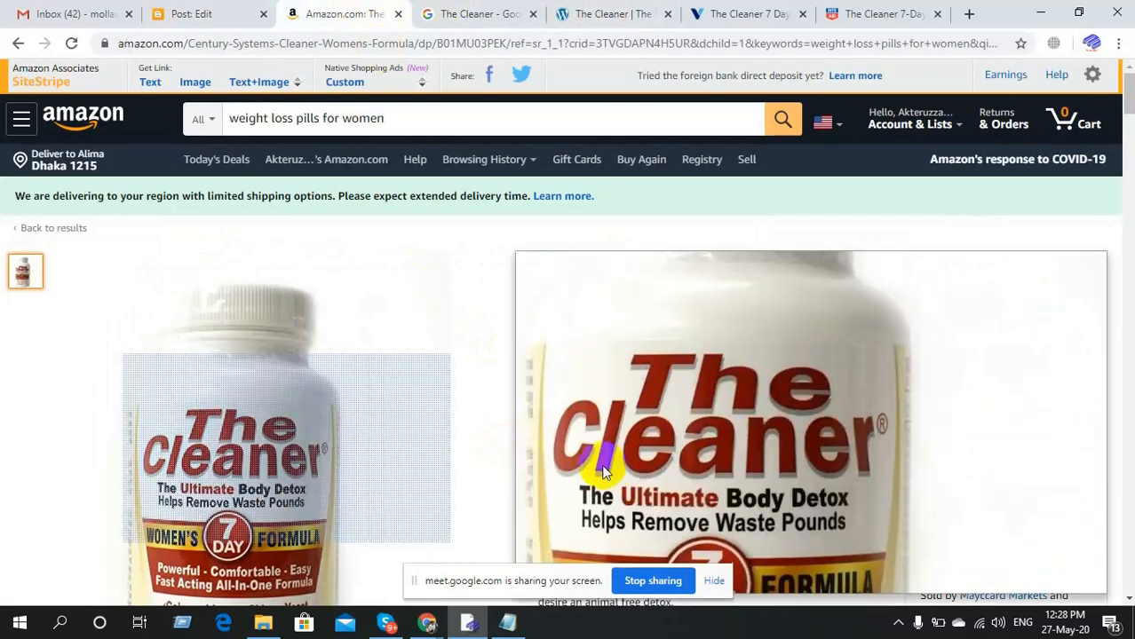
pyautogui.scroll(-2, 810, 430)
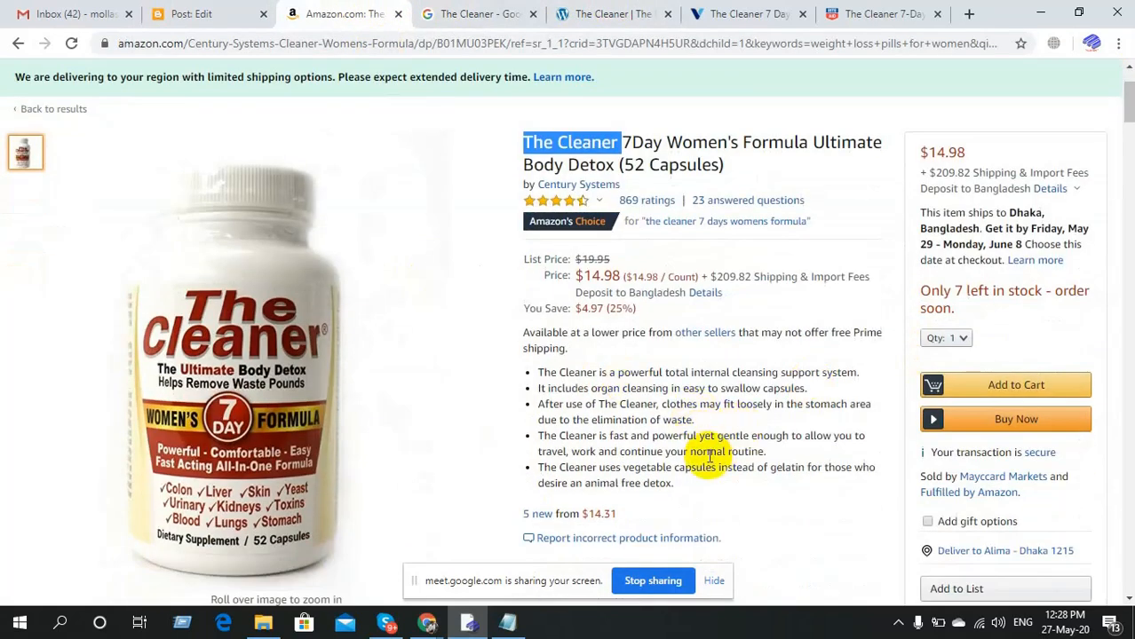
pyautogui.scroll(1, 709, 456)
pyautogui.click(706, 453)
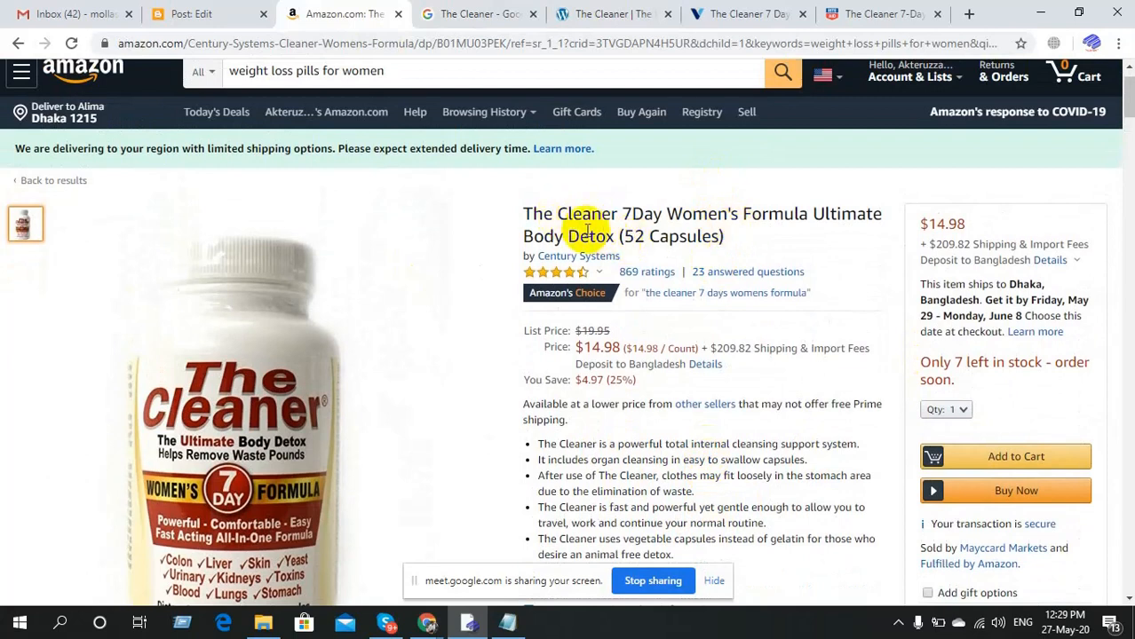
pyautogui.click(209, 7)
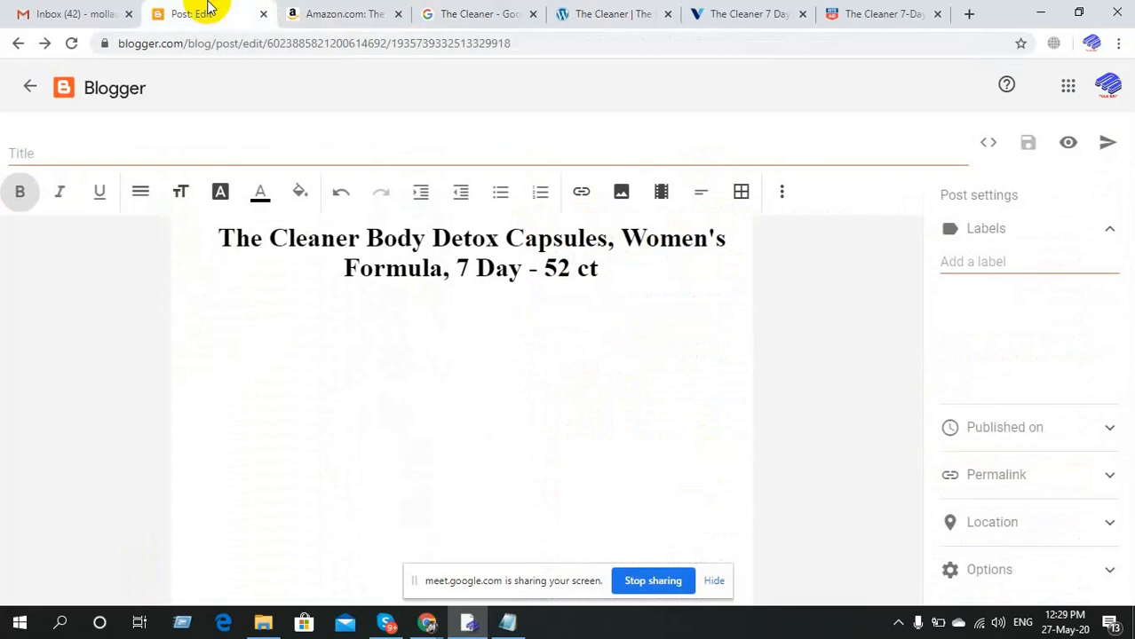
pyautogui.click(371, 7)
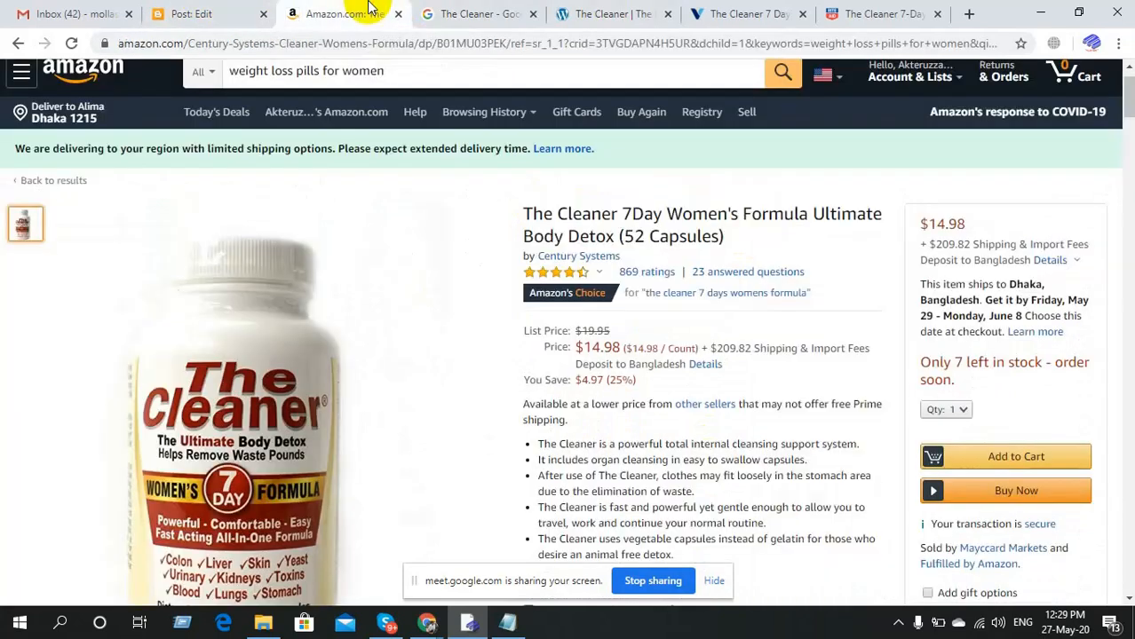
pyautogui.click(139, 9)
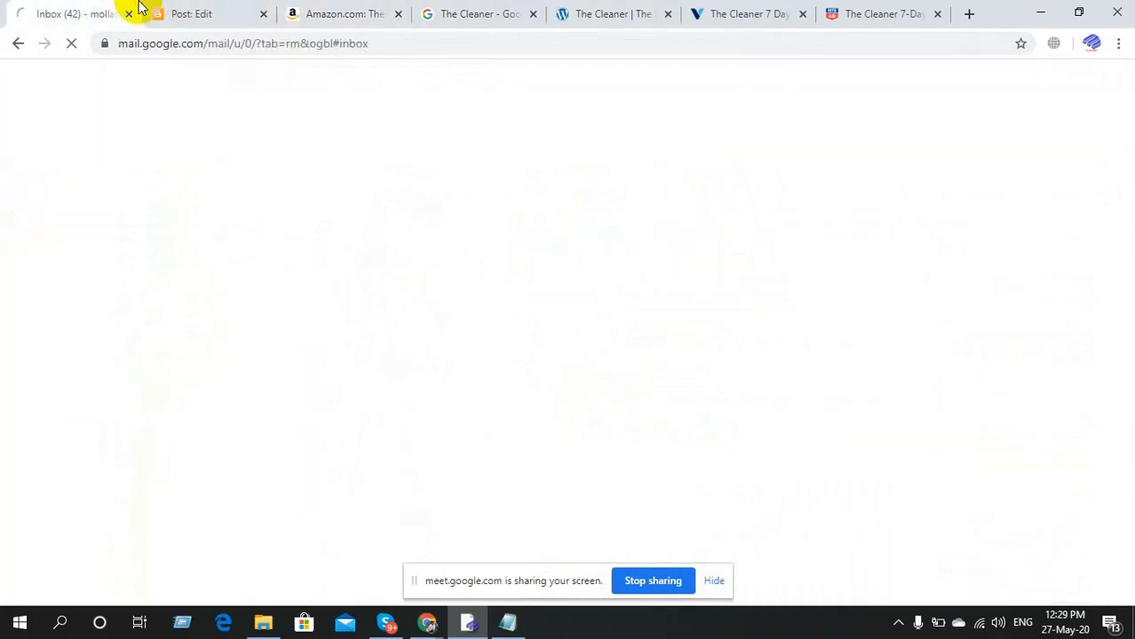
pyautogui.click(189, 7)
pyautogui.click(471, 348)
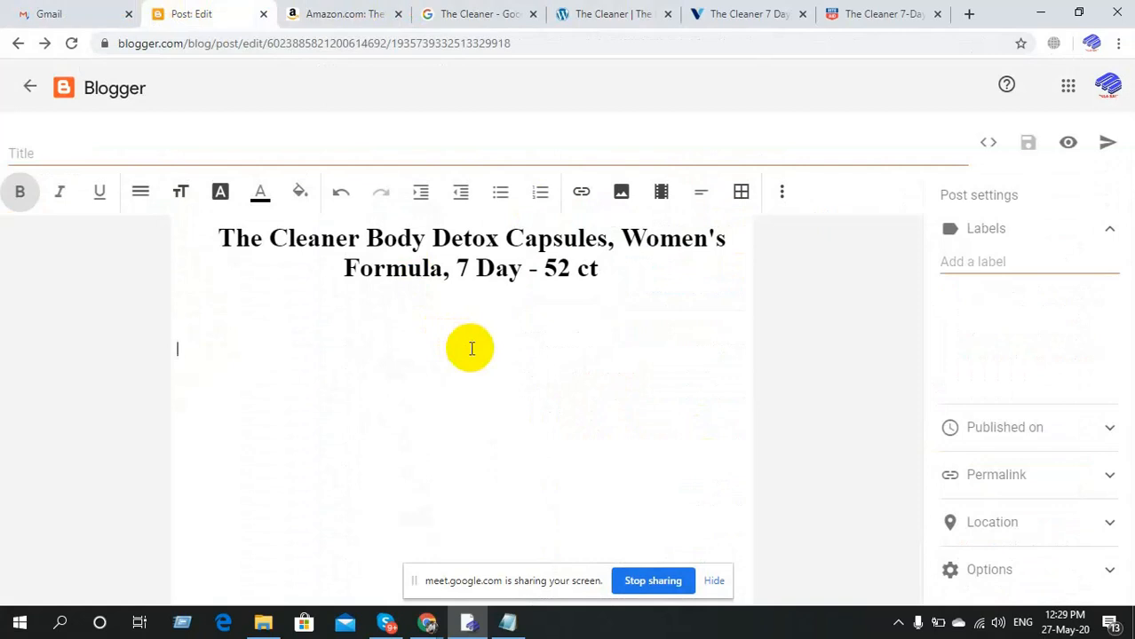
# Check Vitamin Shoppe, then open thecleaner.com's home page with its four product bottles.
pyautogui.click(697, 10)
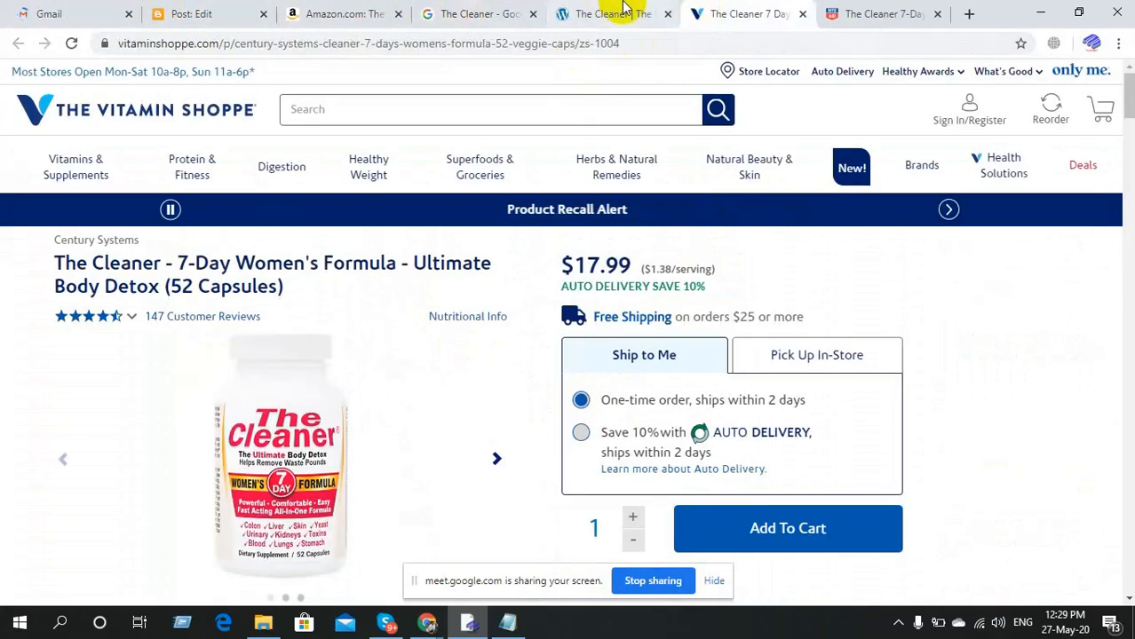
pyautogui.click(625, 9)
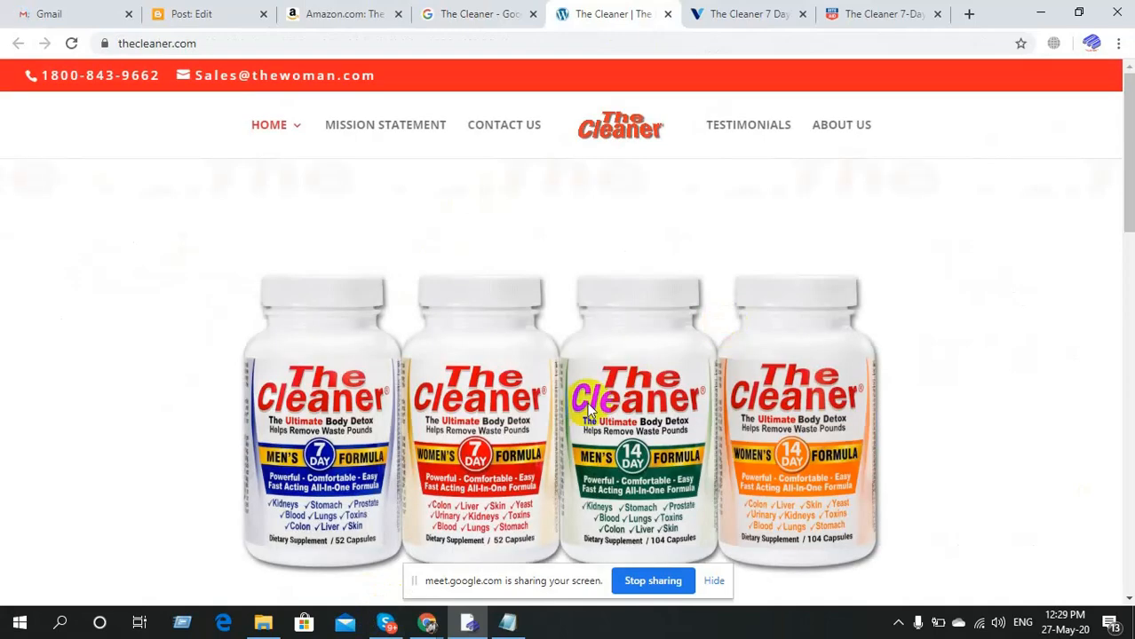
pyautogui.rightClick(565, 397)
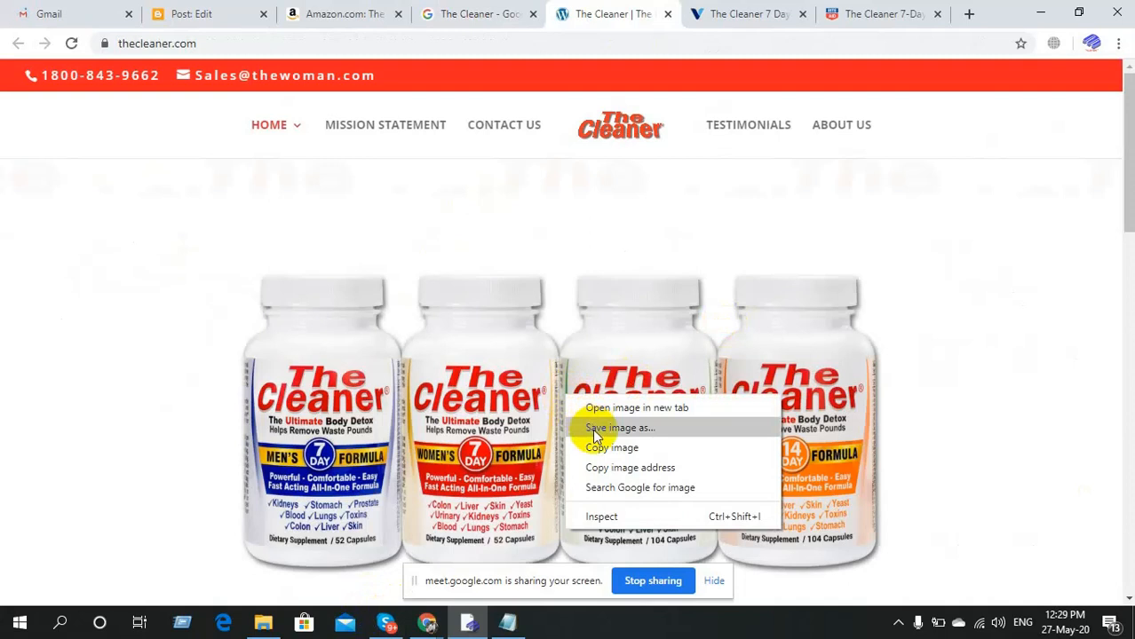
# Save thecleaner.com's four-bottle image to the Desktop as CleanerGroupClippedShadow.jpg.
pyautogui.click(594, 430)
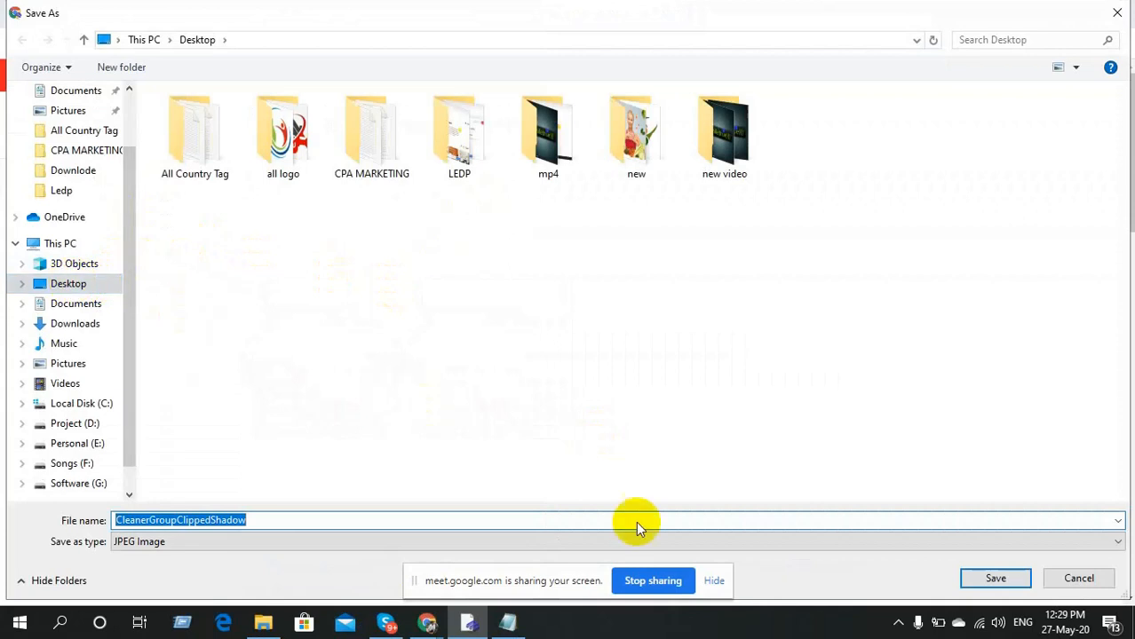
pyautogui.click(977, 578)
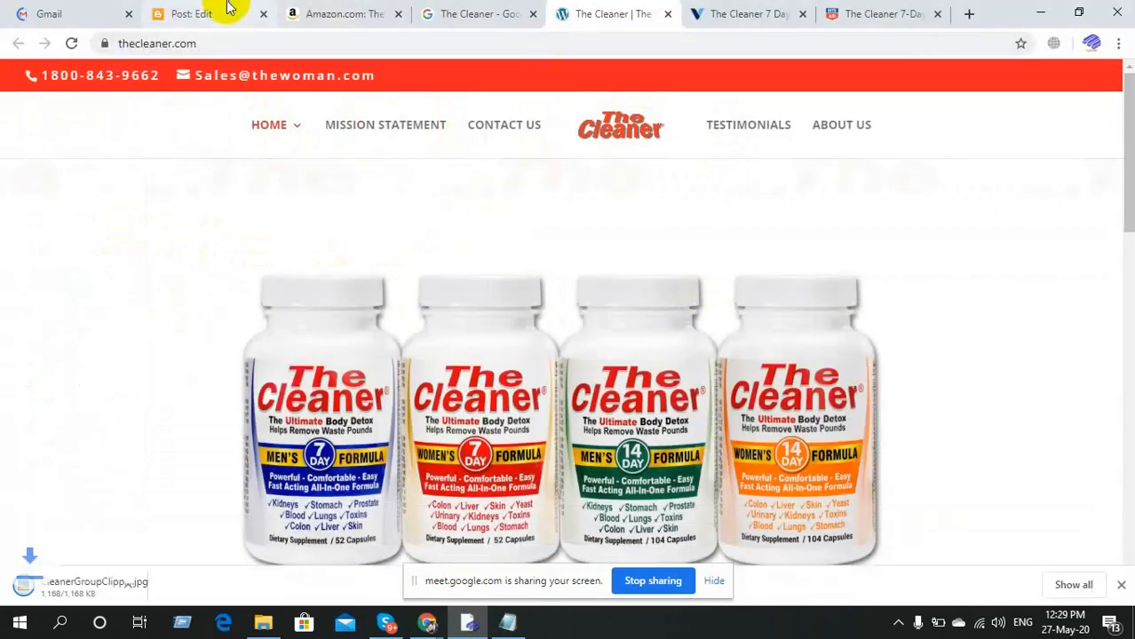
# In the Blogger draft, set up a centered empty line under the title and bring up image-insert options.
pyautogui.click(228, 10)
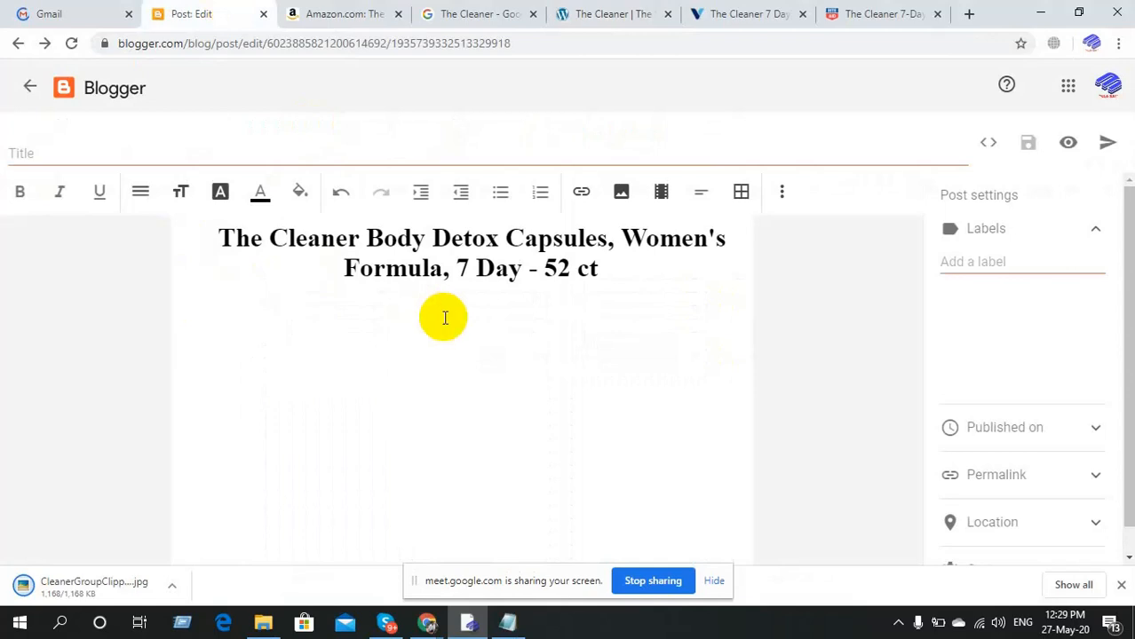
pyautogui.click(481, 341)
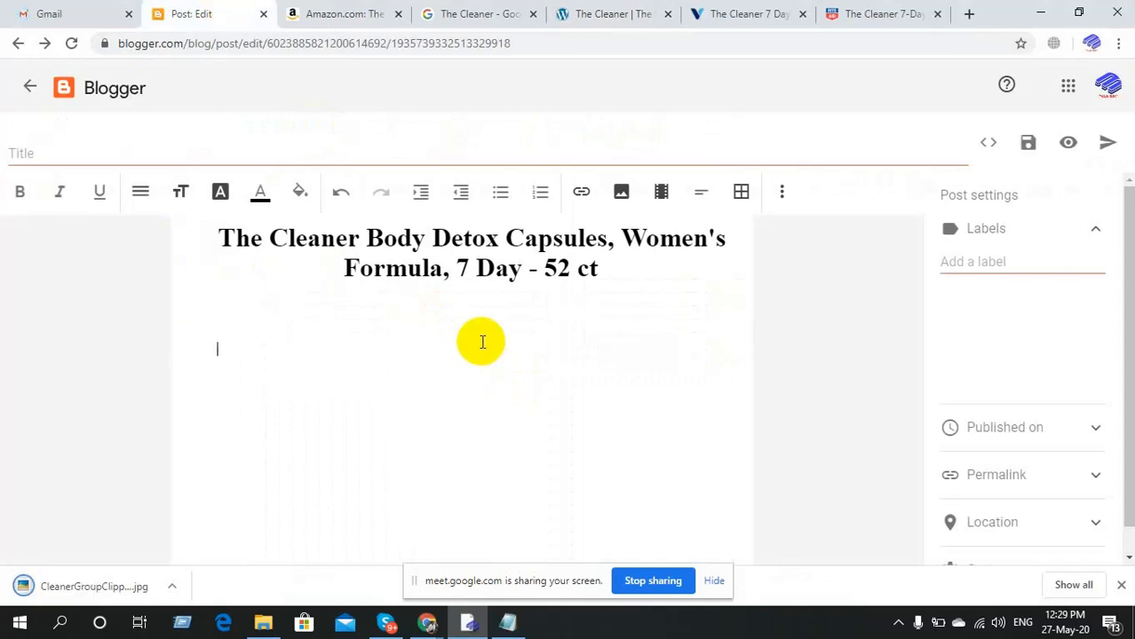
pyautogui.press('Tab')
pyautogui.press('Tab')
pyautogui.click(456, 334)
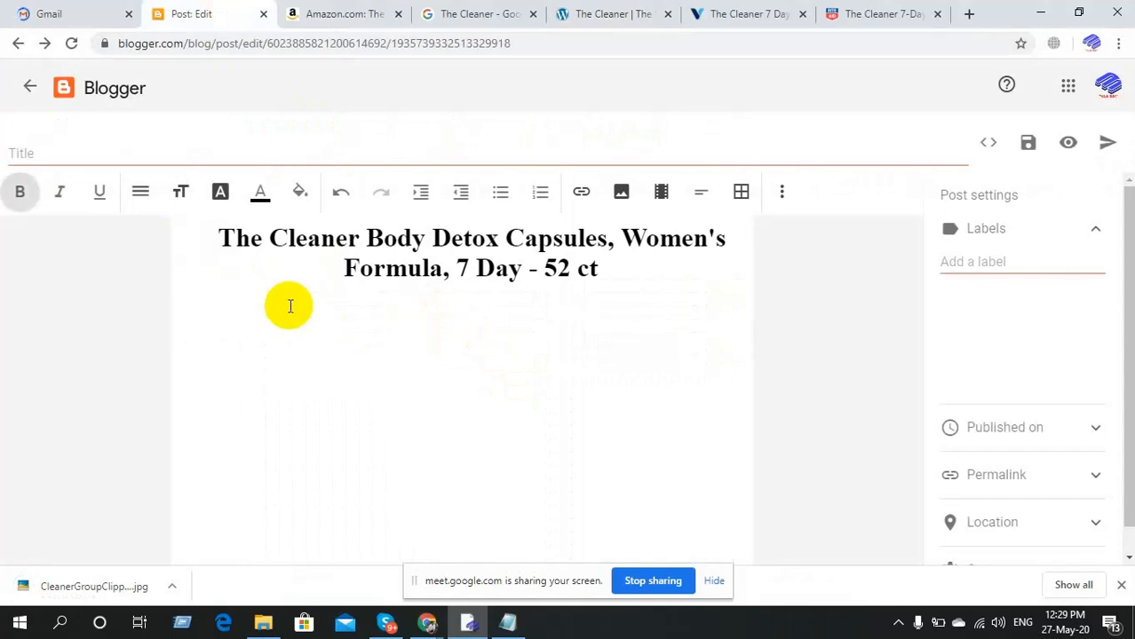
pyautogui.click(443, 325)
pyautogui.click(486, 309)
pyautogui.press('Return')
pyautogui.click(621, 197)
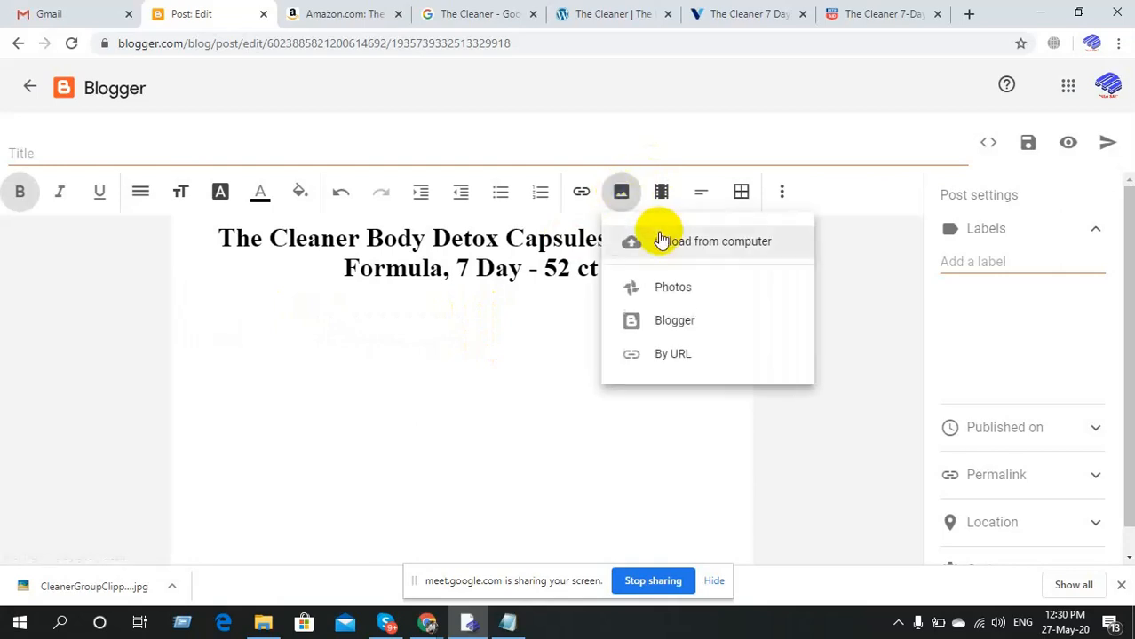
# Upload the CleanerGroupClippedShadow image from the Desktop into the post below the title.
pyautogui.click(688, 251)
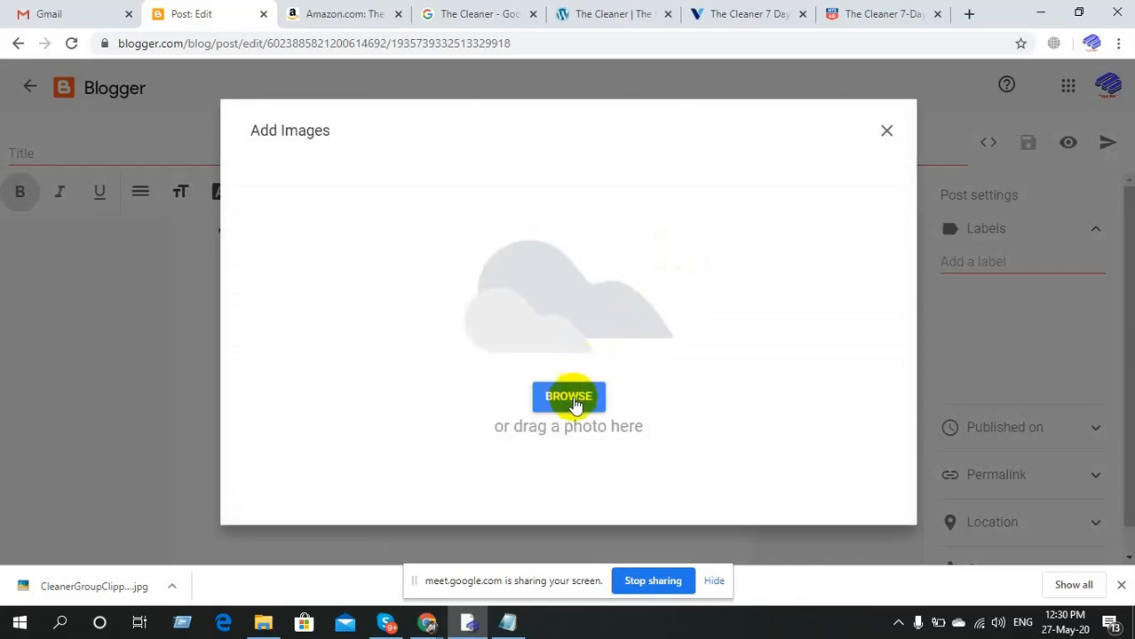
pyautogui.click(568, 402)
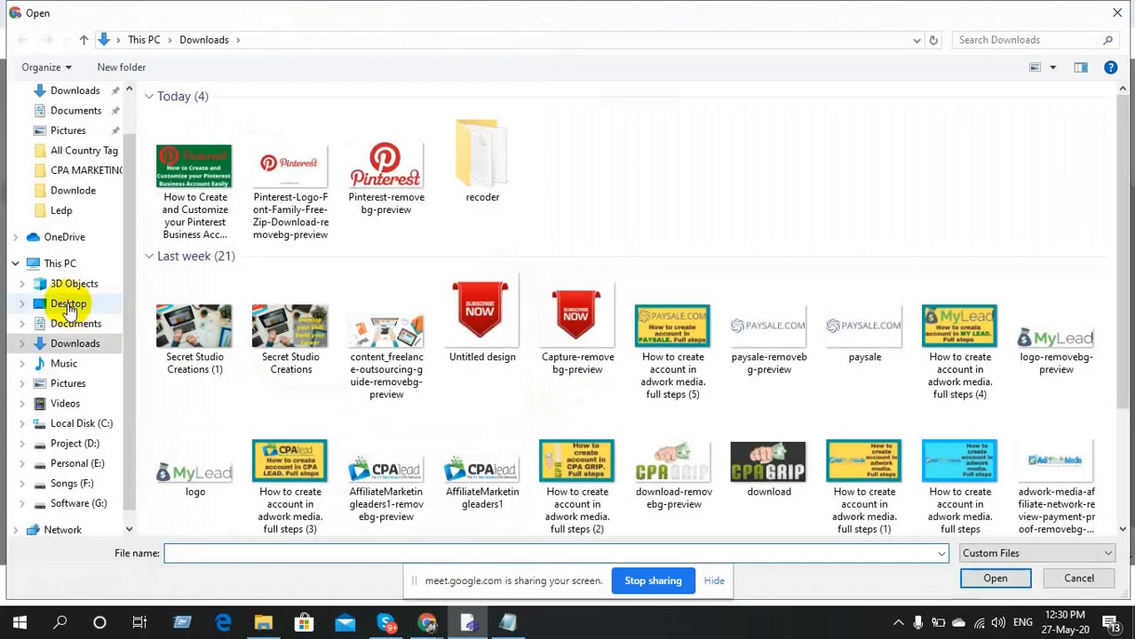
pyautogui.click(69, 304)
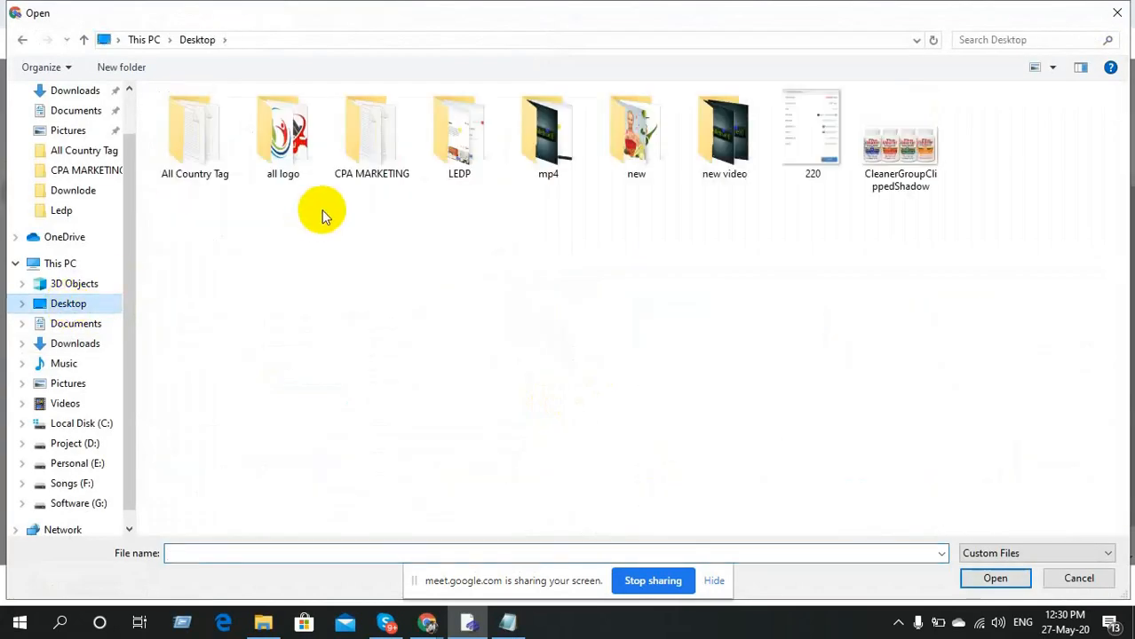
pyautogui.doubleClick(899, 142)
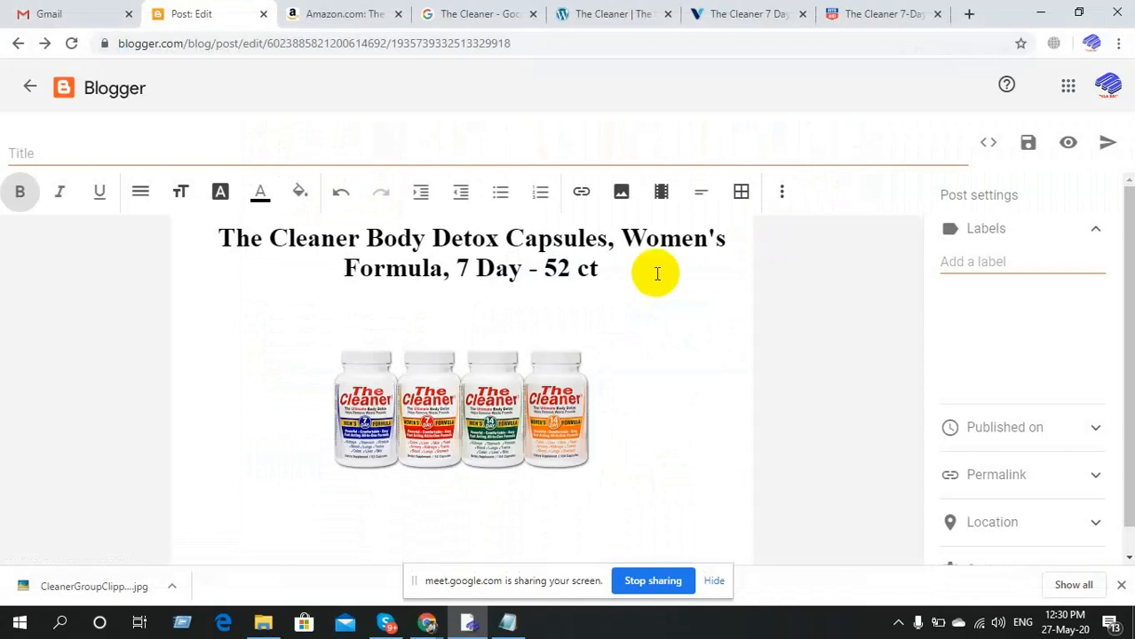
# Resize the product image to X-Large.
pyautogui.click(512, 389)
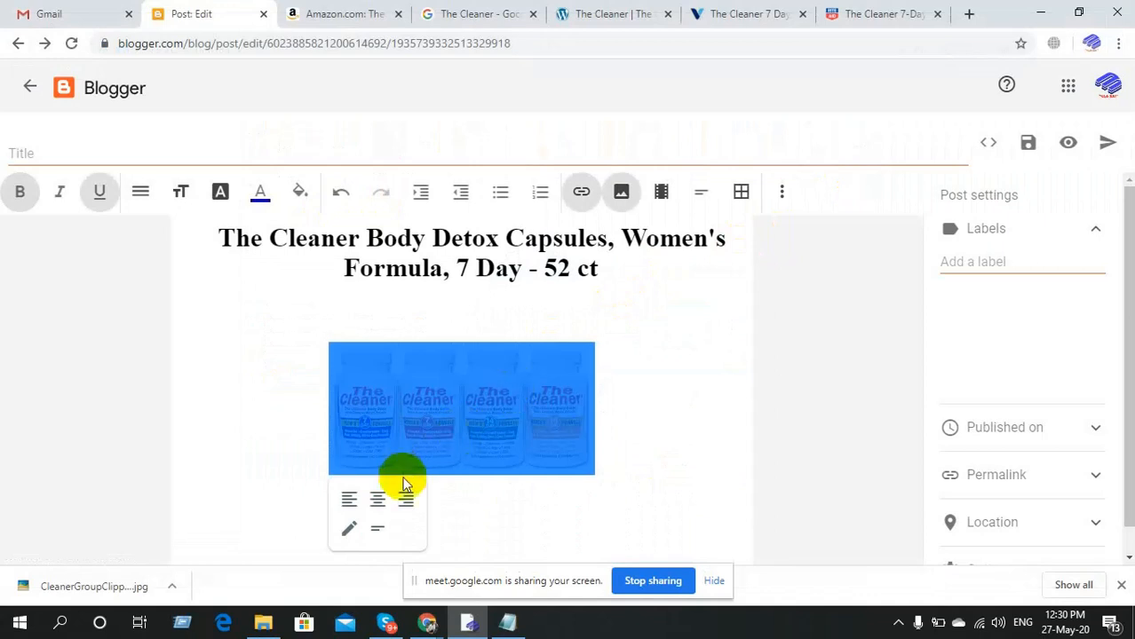
pyautogui.click(349, 530)
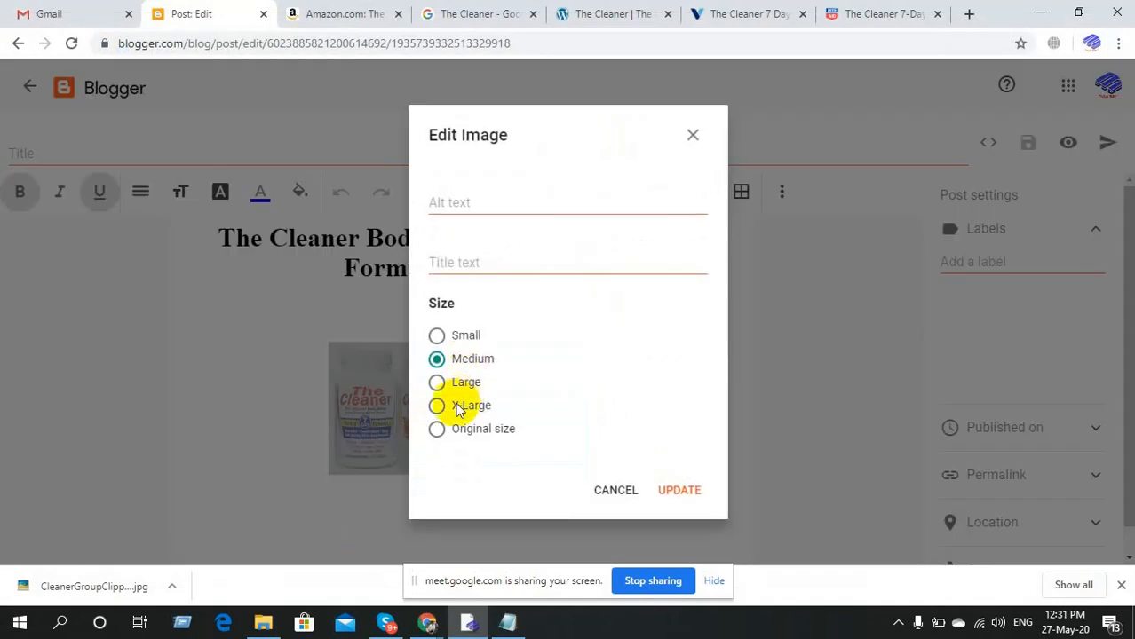
pyautogui.click(453, 388)
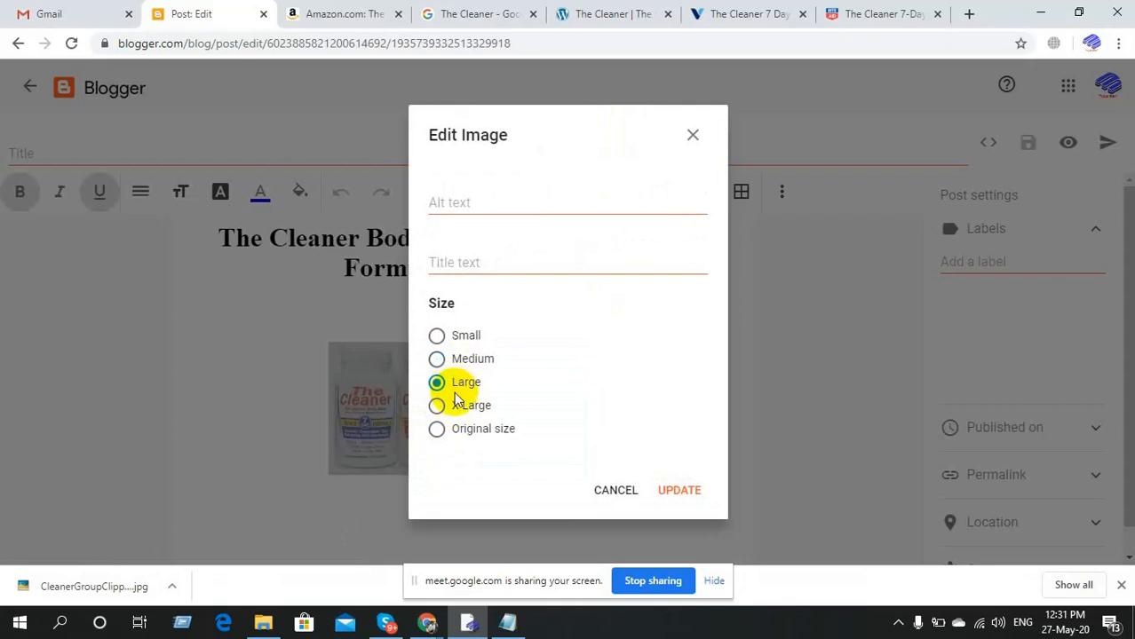
pyautogui.click(448, 404)
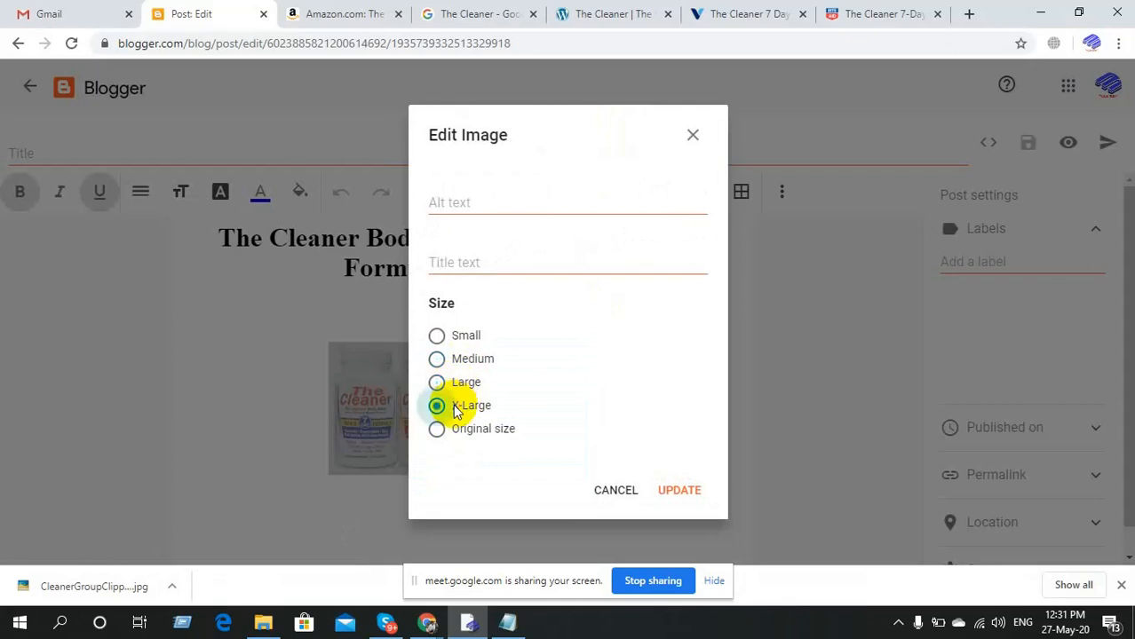
pyautogui.click(685, 492)
# Delete the blank line between the title and the product image.
pyautogui.click(481, 311)
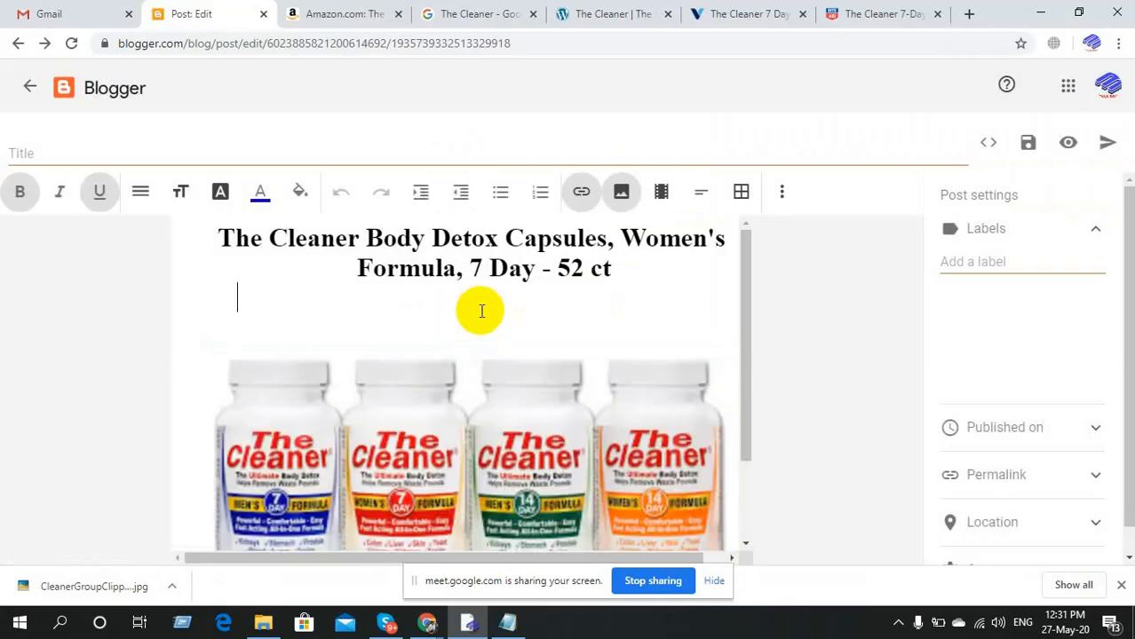
pyautogui.click(212, 378)
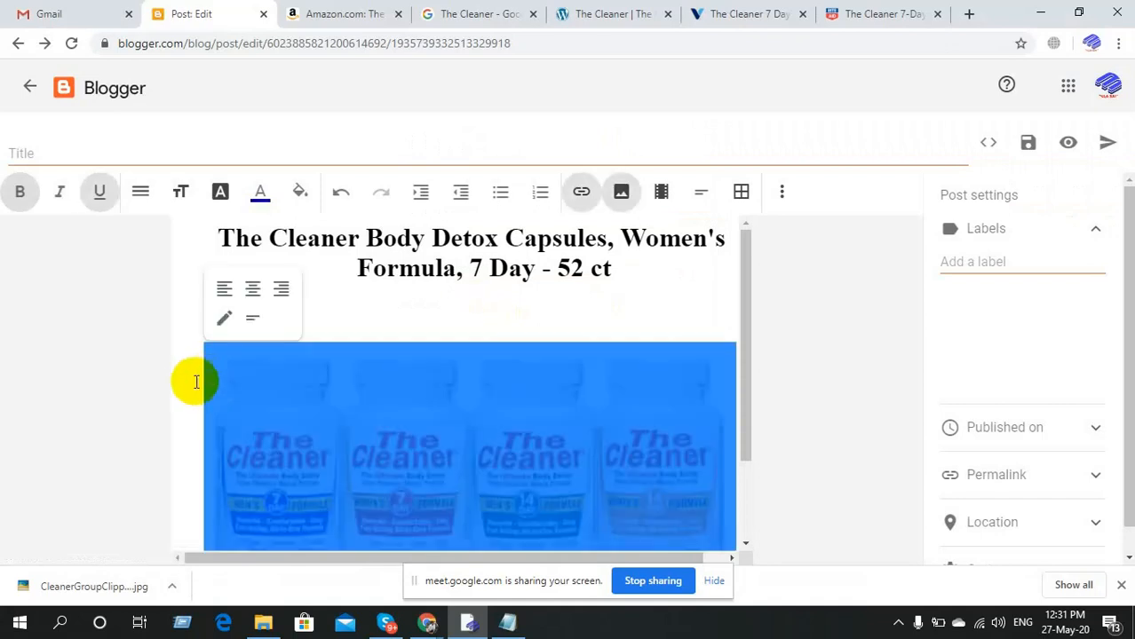
pyautogui.click(195, 381)
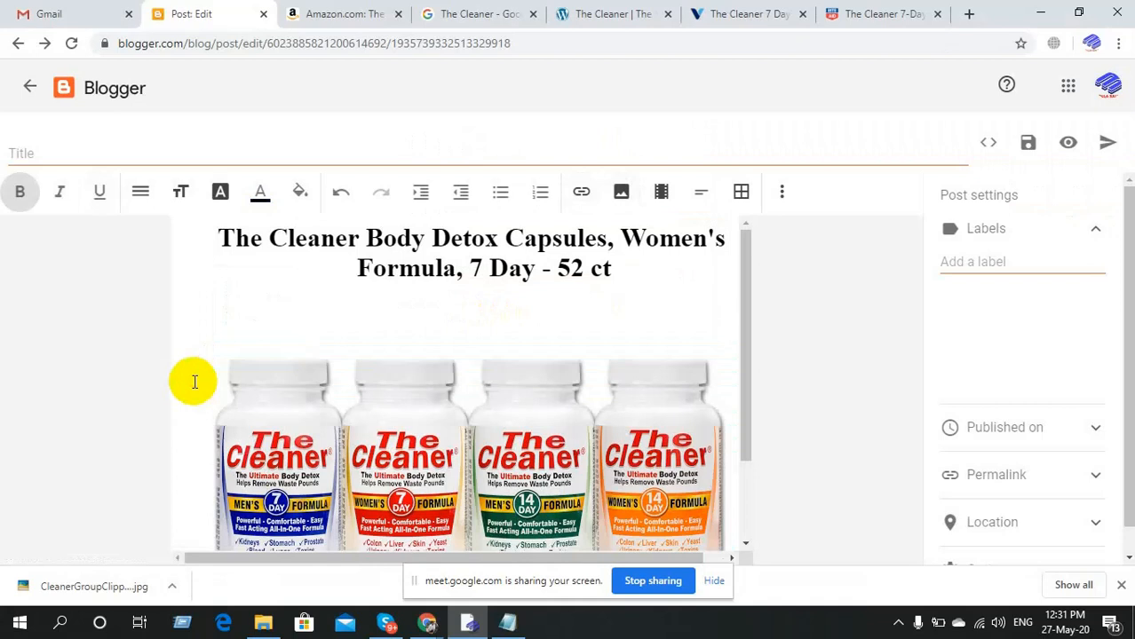
pyautogui.click(459, 302)
pyautogui.click(471, 323)
pyautogui.press('BackSpace')
pyautogui.press('BackSpace')
pyautogui.press('BackSpace')
pyautogui.press('BackSpace')
pyautogui.press('BackSpace')
pyautogui.press('BackSpace')
pyautogui.press('BackSpace')
pyautogui.press('BackSpace')
pyautogui.press('BackSpace')
pyautogui.press('BackSpace')
pyautogui.press('BackSpace')
pyautogui.press('BackSpace')
pyautogui.press('BackSpace')
pyautogui.press('BackSpace')
pyautogui.press('BackSpace')
pyautogui.press('BackSpace')
pyautogui.press('BackSpace')
pyautogui.press('BackSpace')
pyautogui.press('BackSpace')
pyautogui.press('BackSpace')
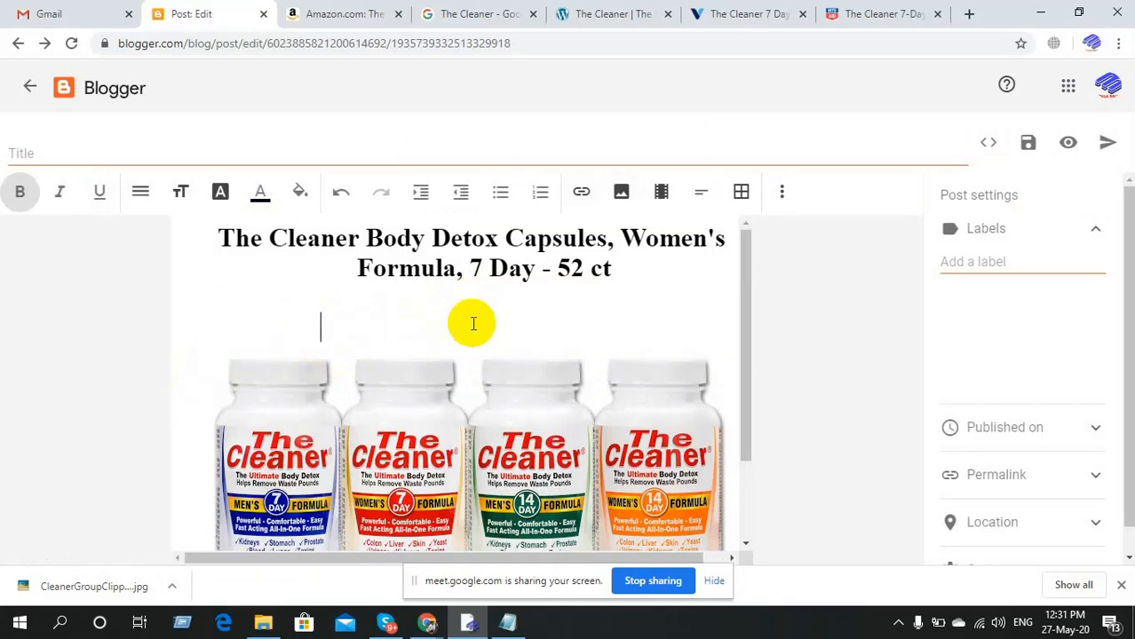
pyautogui.press('BackSpace')
pyautogui.press('BackSpace')
pyautogui.press('BackSpace')
pyautogui.press('BackSpace')
pyautogui.press('BackSpace')
pyautogui.press('BackSpace')
pyautogui.press('BackSpace')
pyautogui.press('BackSpace')
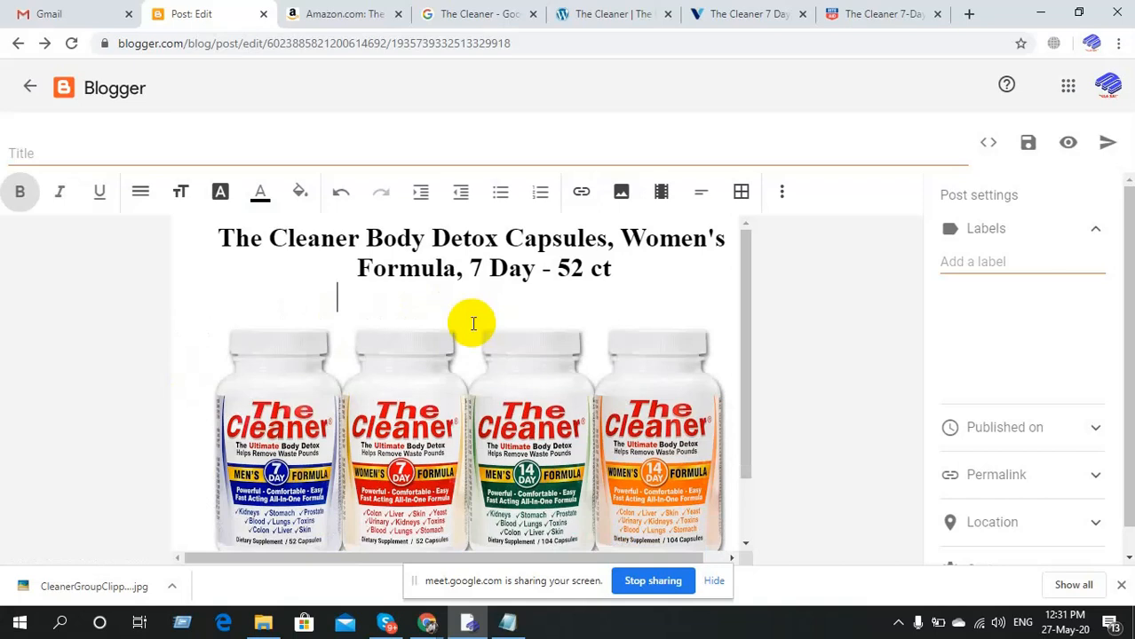
# Put the caret below the enlarged image and go to the Rite Aid product page.
pyautogui.scroll(-1, 473, 323)
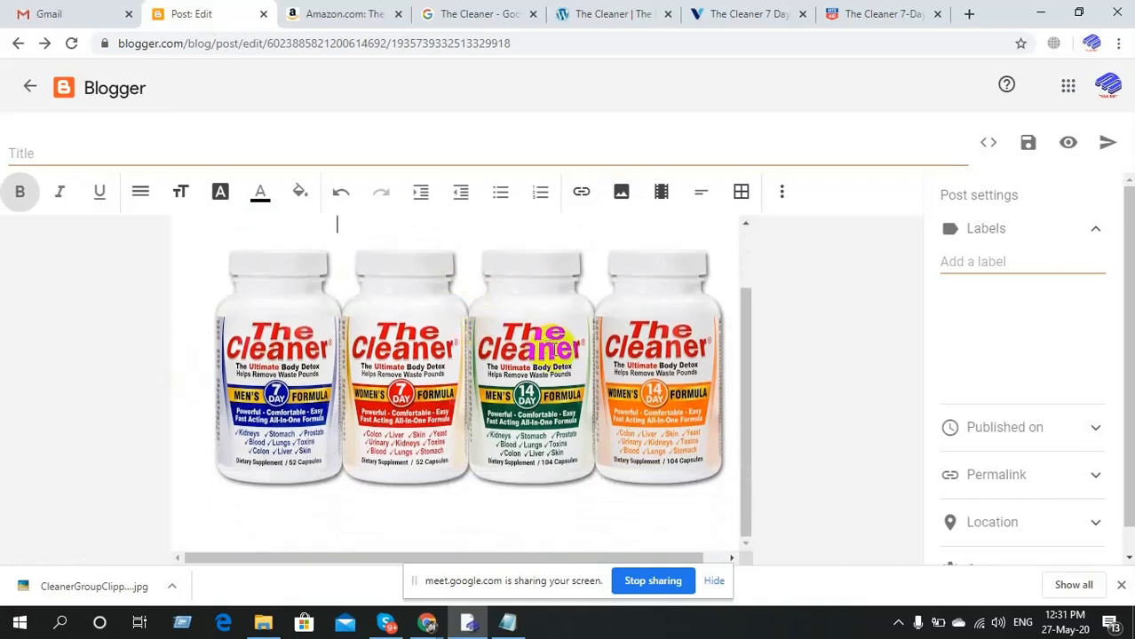
pyautogui.click(724, 384)
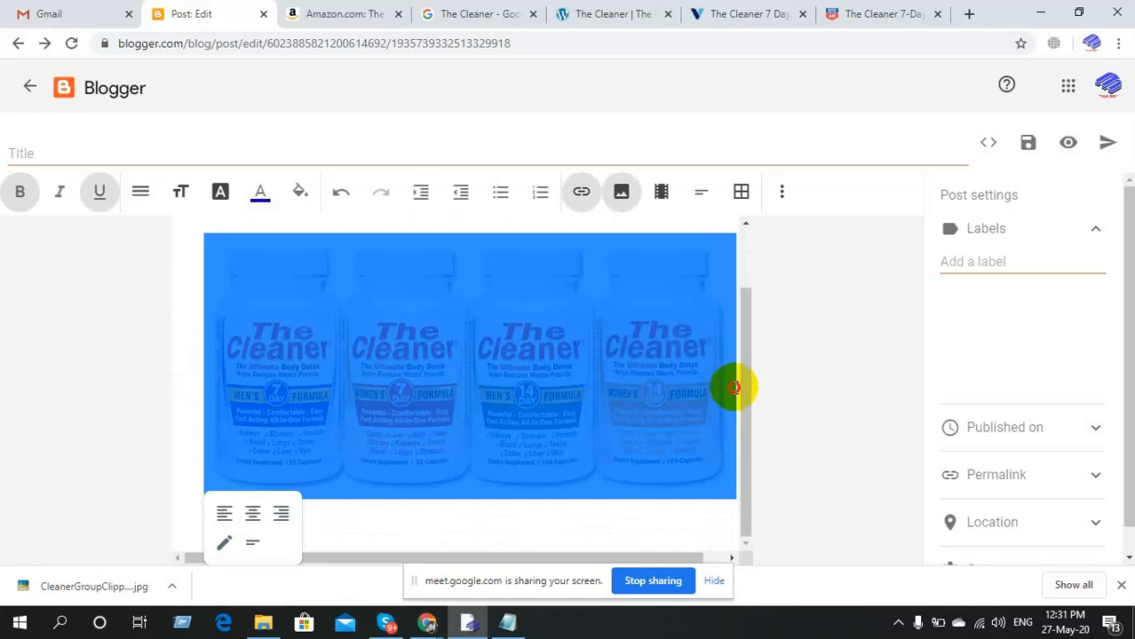
pyautogui.click(828, 419)
pyautogui.click(683, 486)
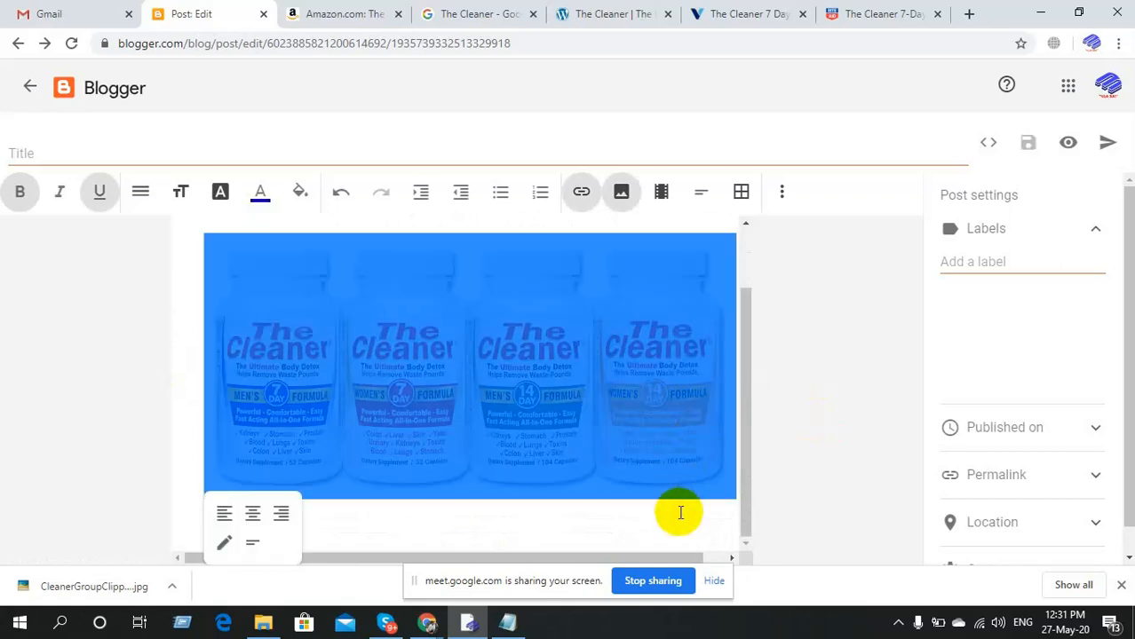
pyautogui.click(680, 512)
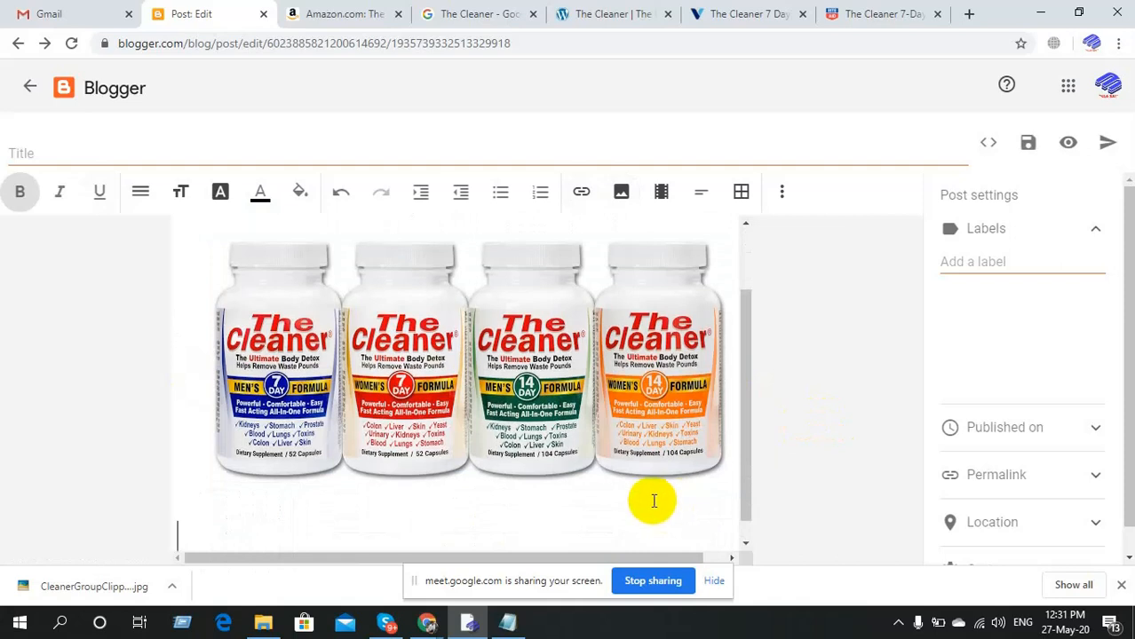
pyautogui.click(904, 9)
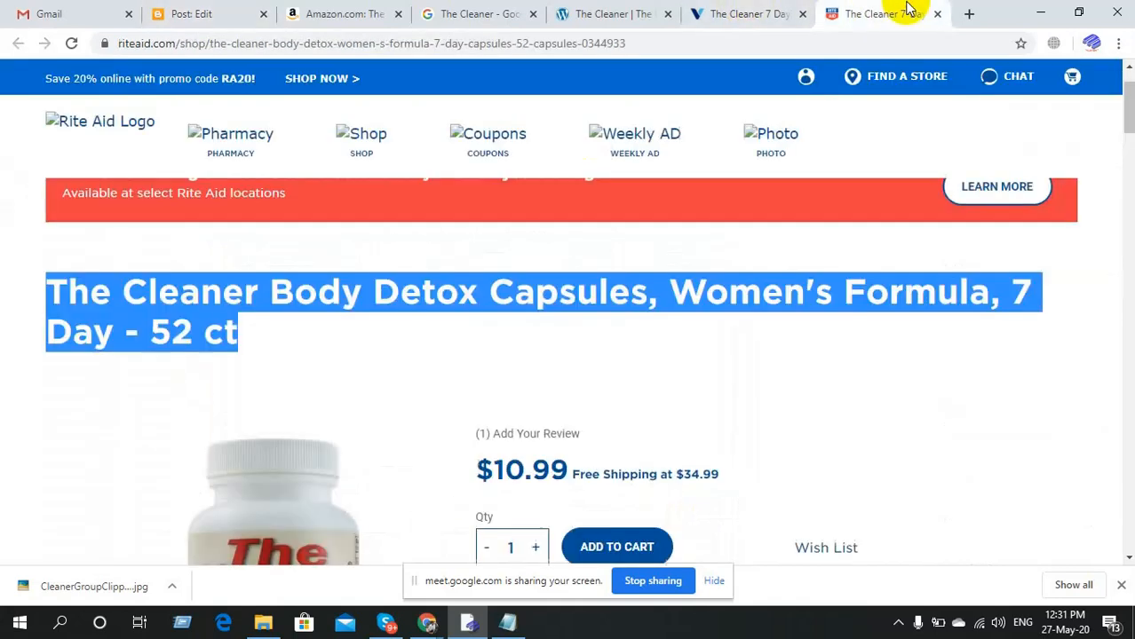
# Copy the description paragraph from the Rite Aid Details section for pasting into Notepad.
pyautogui.scroll(-7, 393, 411)
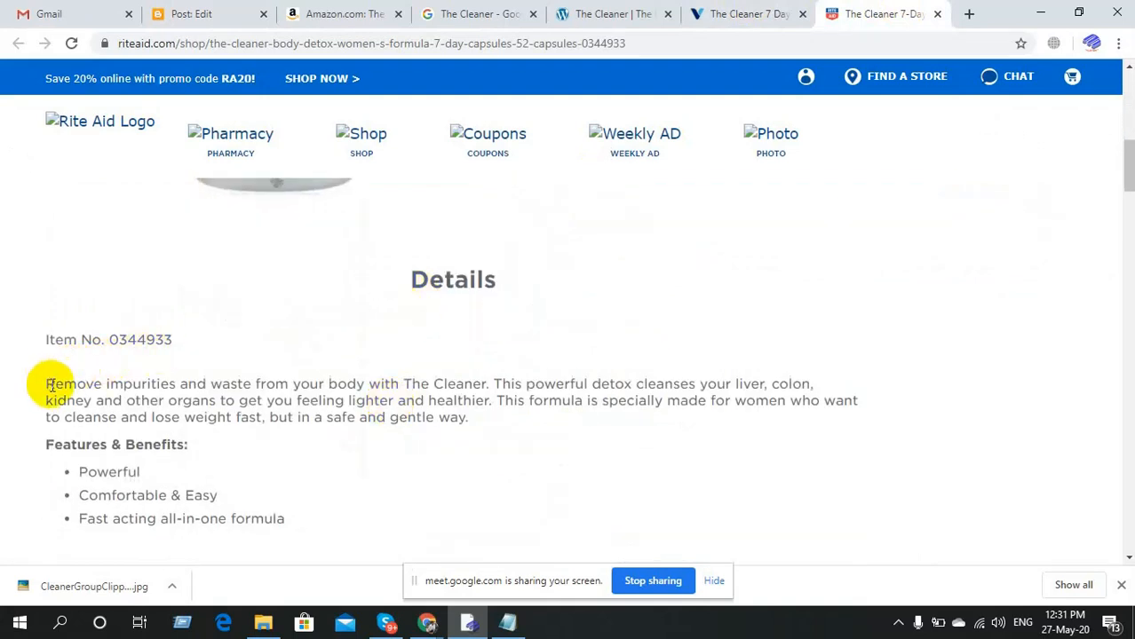
pyautogui.moveTo(47, 384); pyautogui.dragTo(495, 422)
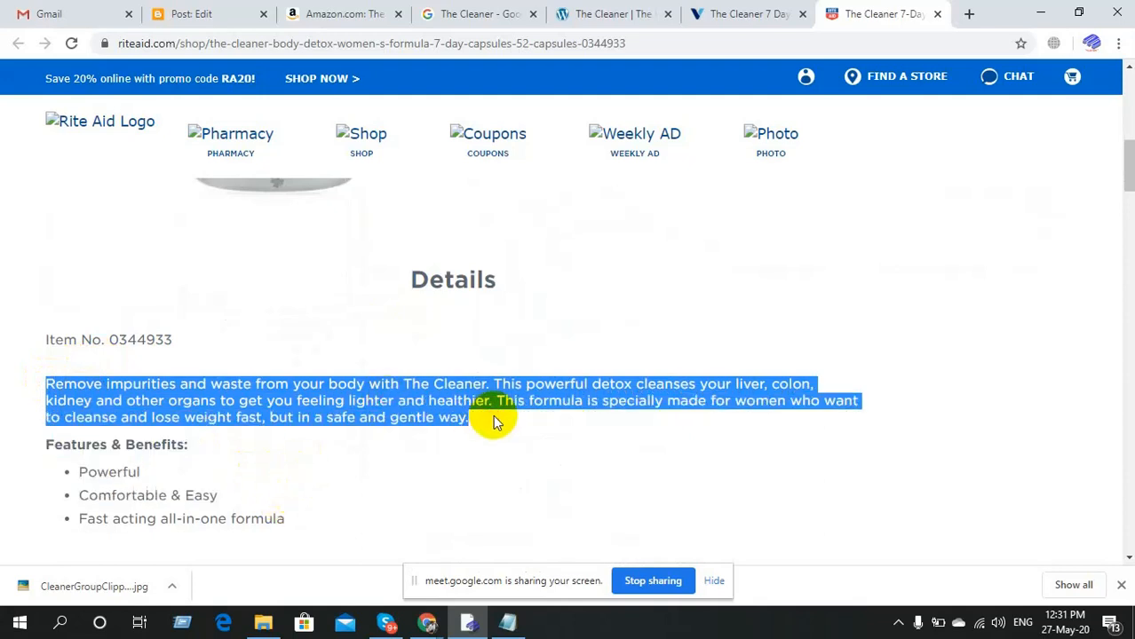
pyautogui.click(507, 622)
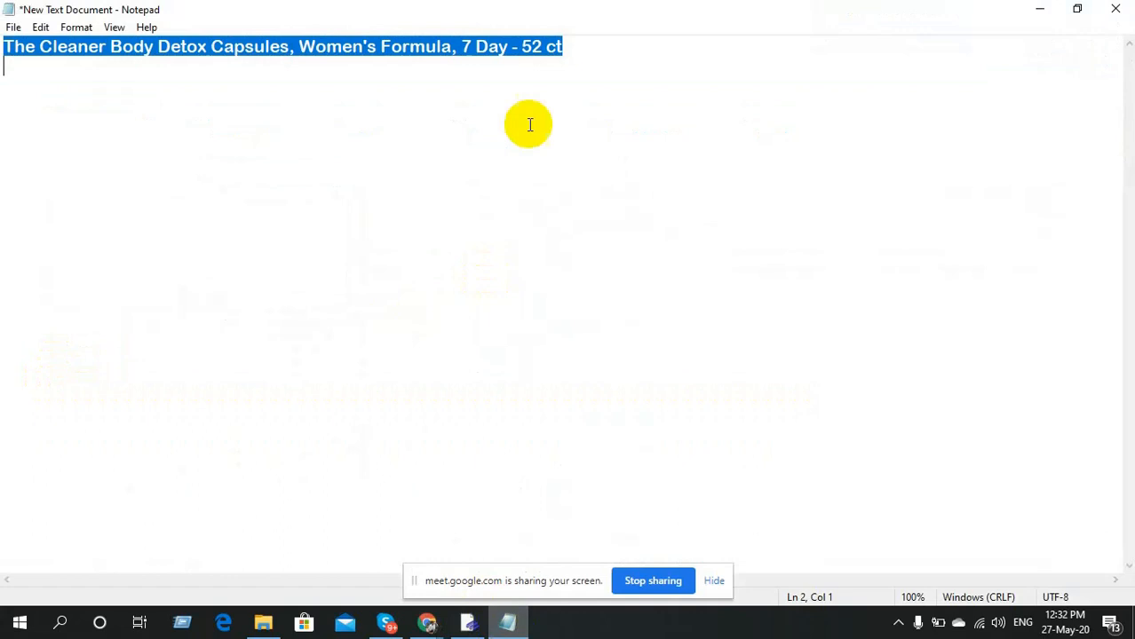
# Paste the Rite Aid description as plain text under the title in Notepad.
pyautogui.click(593, 64)
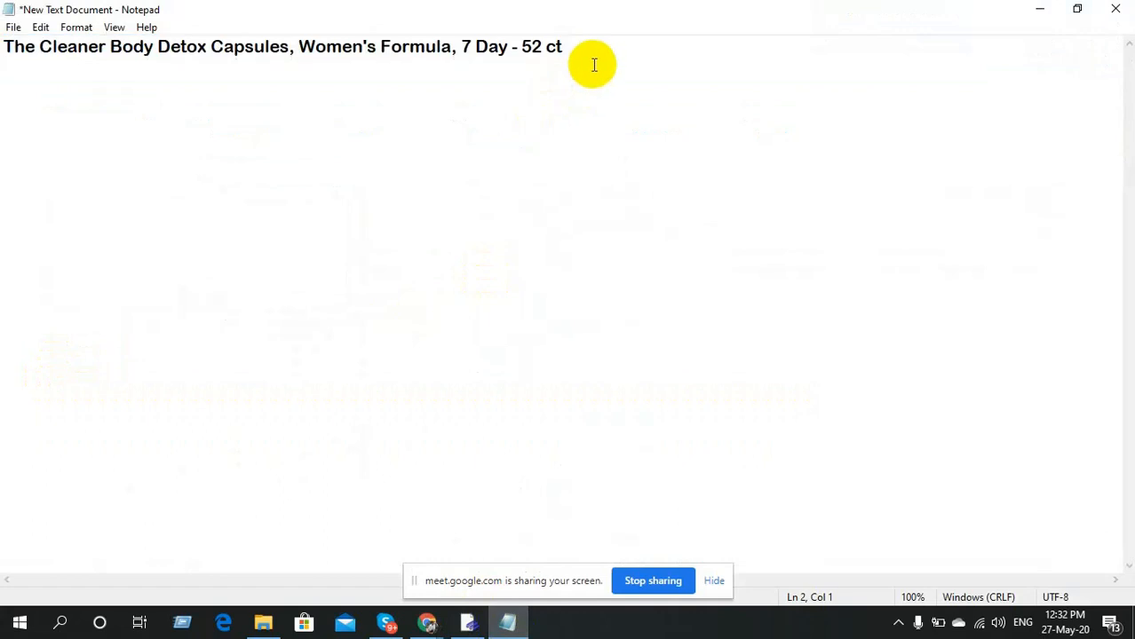
pyautogui.hotkey('ctrl', 'v')
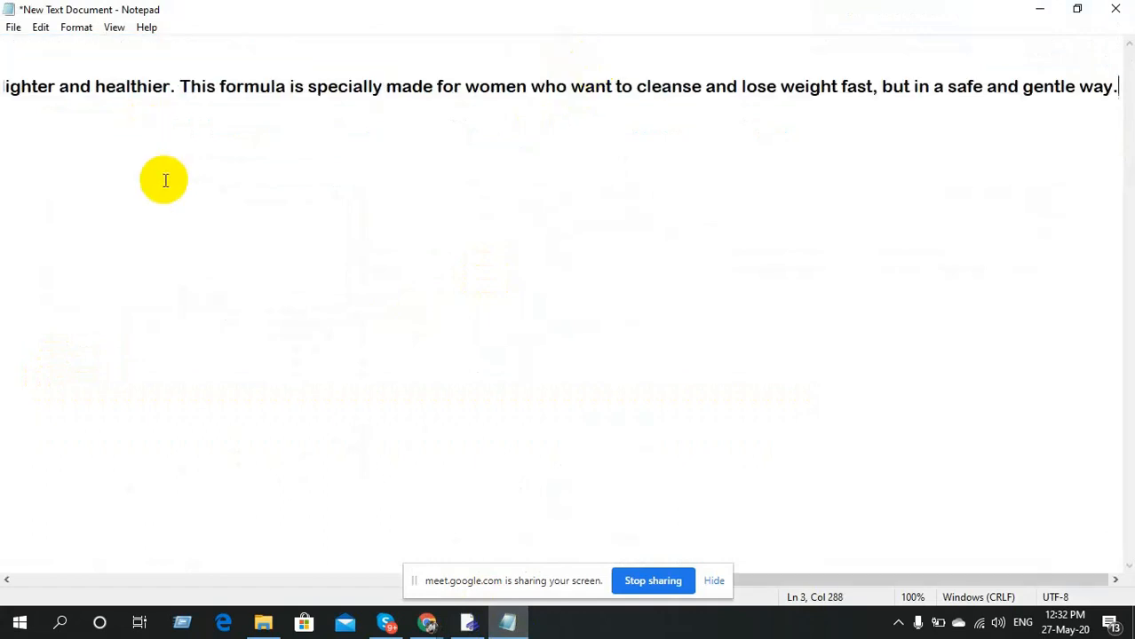
pyautogui.click(2, 87)
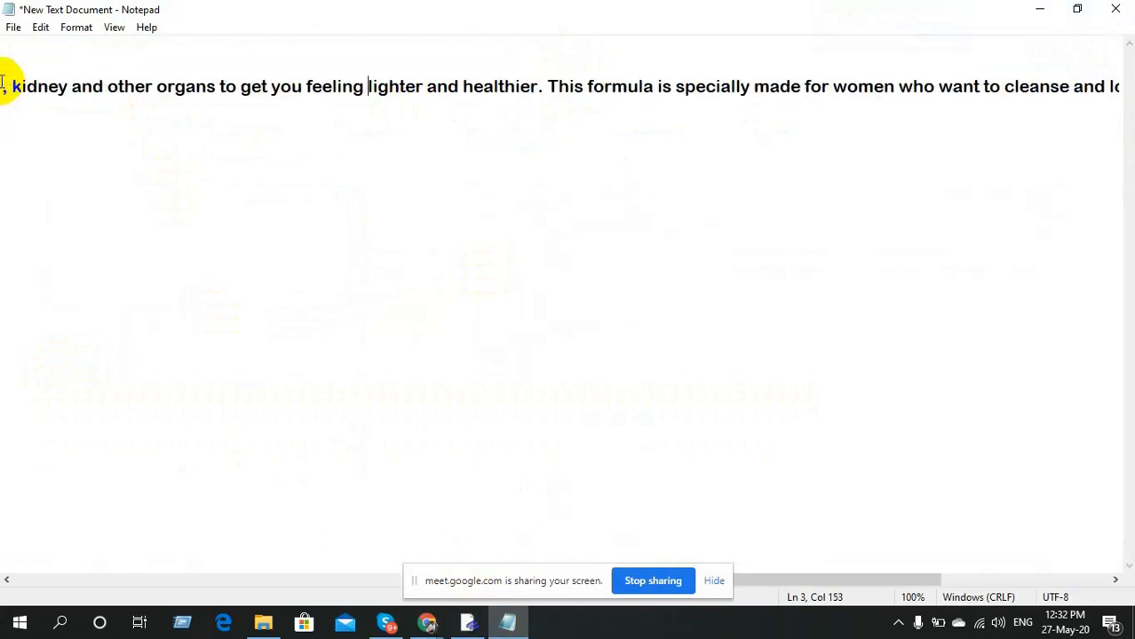
pyautogui.hotkey('ctrl', 'Left')
pyautogui.hotkey('ctrl', 'Left')
pyautogui.hotkey('ctrl', 'Left')
pyautogui.hotkey('ctrl', 'Left')
pyautogui.hotkey('ctrl', 'Left')
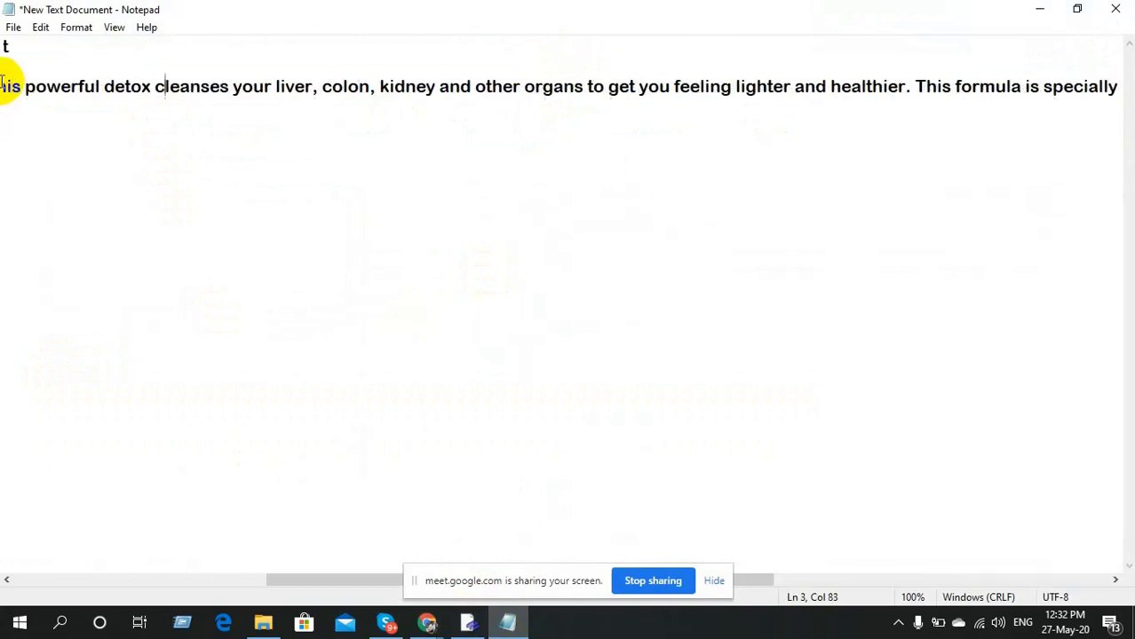
pyautogui.press('Left')
pyautogui.press('Left')
pyautogui.press('Left')
pyautogui.press('Left')
pyautogui.press('Left')
pyautogui.press('Left')
pyautogui.press('Left')
pyautogui.press('Left')
pyautogui.press('Left')
pyautogui.press('Left')
pyautogui.press('Left')
pyautogui.press('Left')
pyautogui.press('Left')
pyautogui.press('Left')
pyautogui.press('Left')
pyautogui.press('Left')
pyautogui.press('Left')
pyautogui.press('Left')
pyautogui.press('Left')
pyautogui.press('Left')
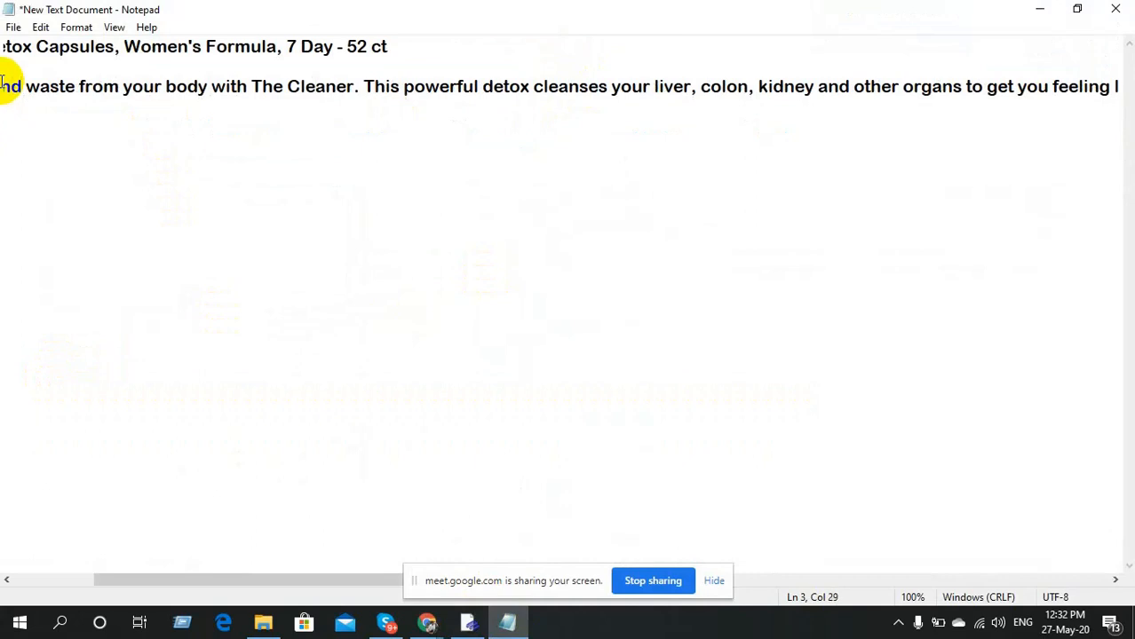
pyautogui.press('Left')
pyautogui.press('Left')
pyautogui.press('Left')
pyautogui.press('Left')
pyautogui.press('Left')
pyautogui.press('Left')
pyautogui.press('Left')
pyautogui.press('Left')
pyautogui.press('Left')
pyautogui.press('Left')
pyautogui.press('Left')
pyautogui.press('Left')
pyautogui.press('Left')
pyautogui.press('Left')
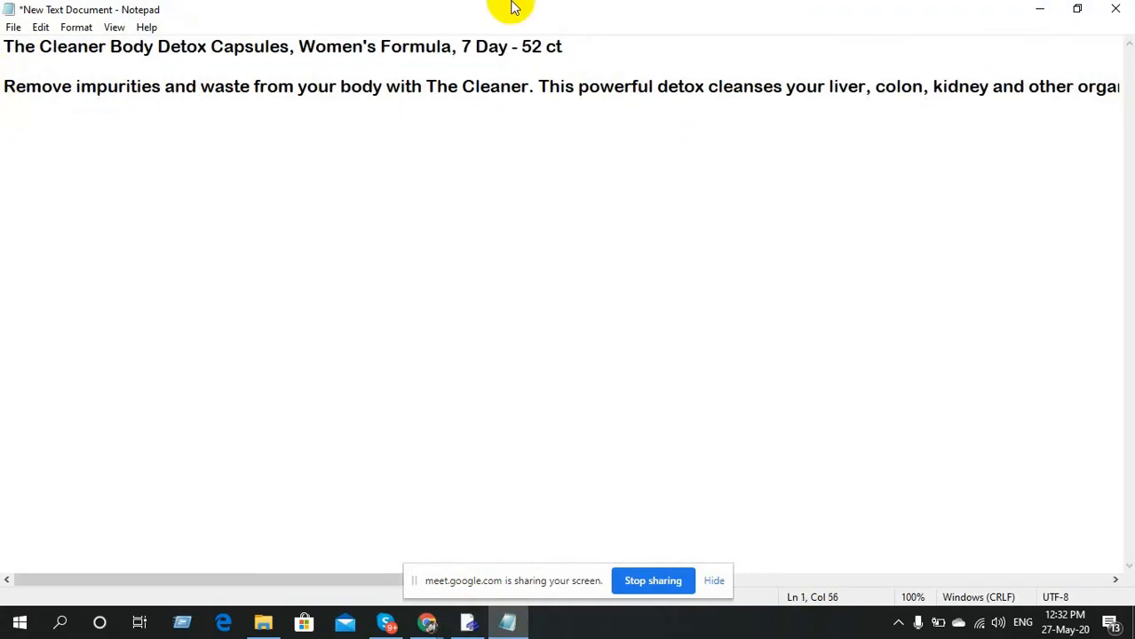
# Cut the title line and select all the remaining description text to copy.
pyautogui.click(554, 47)
pyautogui.moveTo(581, 51); pyautogui.dragTo(3, 51)
pyautogui.hotkey('ctrl', 'x')
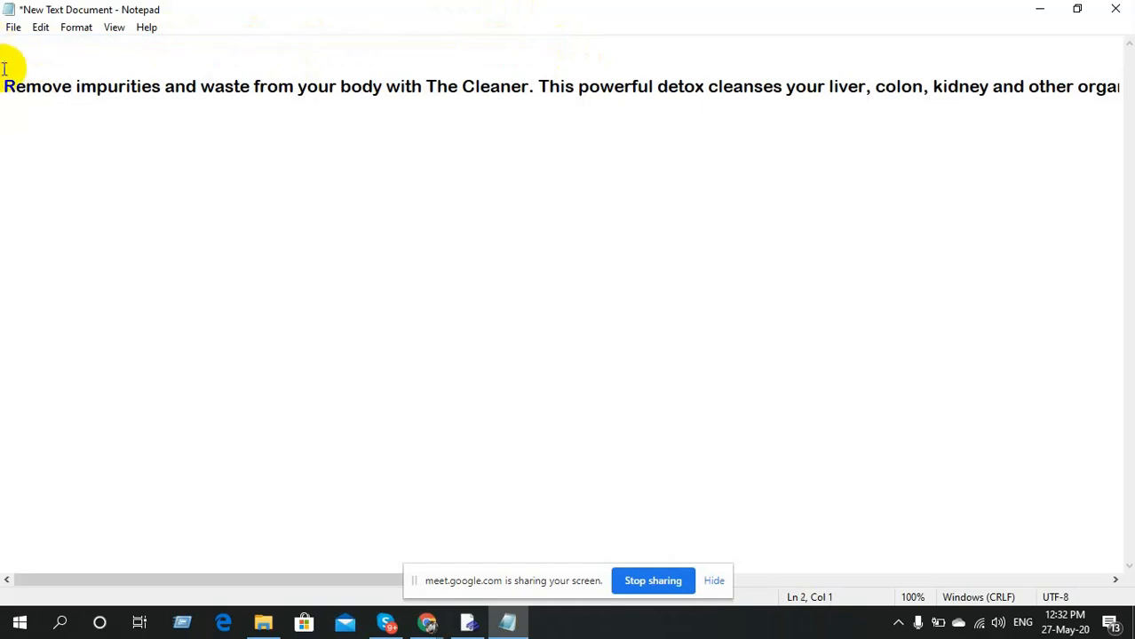
pyautogui.hotkey('ctrl', 'a')
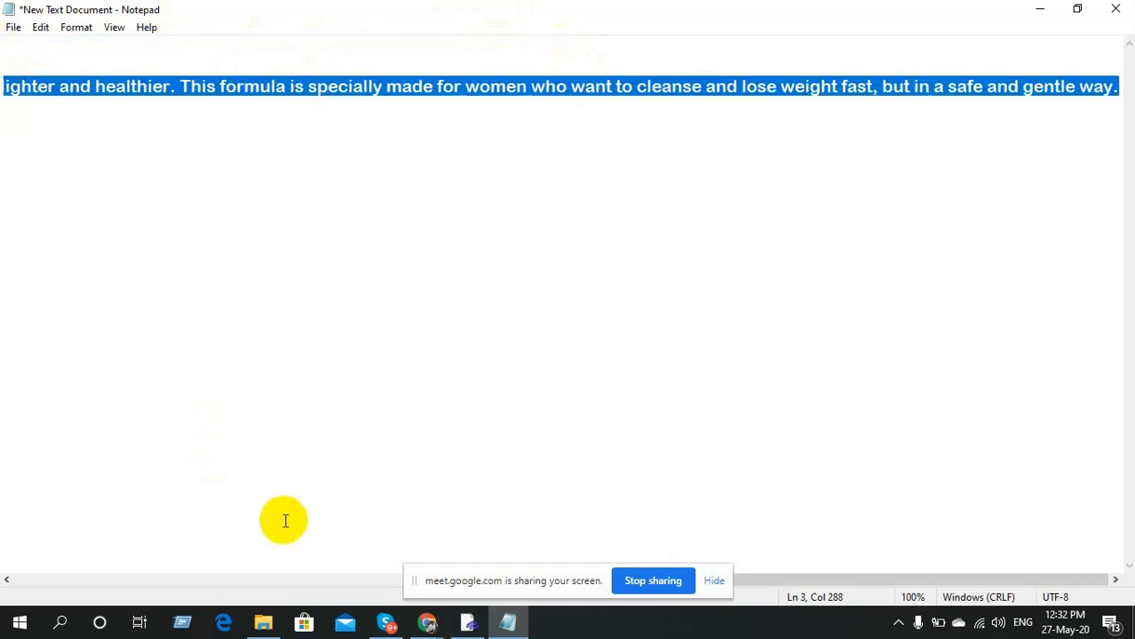
pyautogui.click(468, 624)
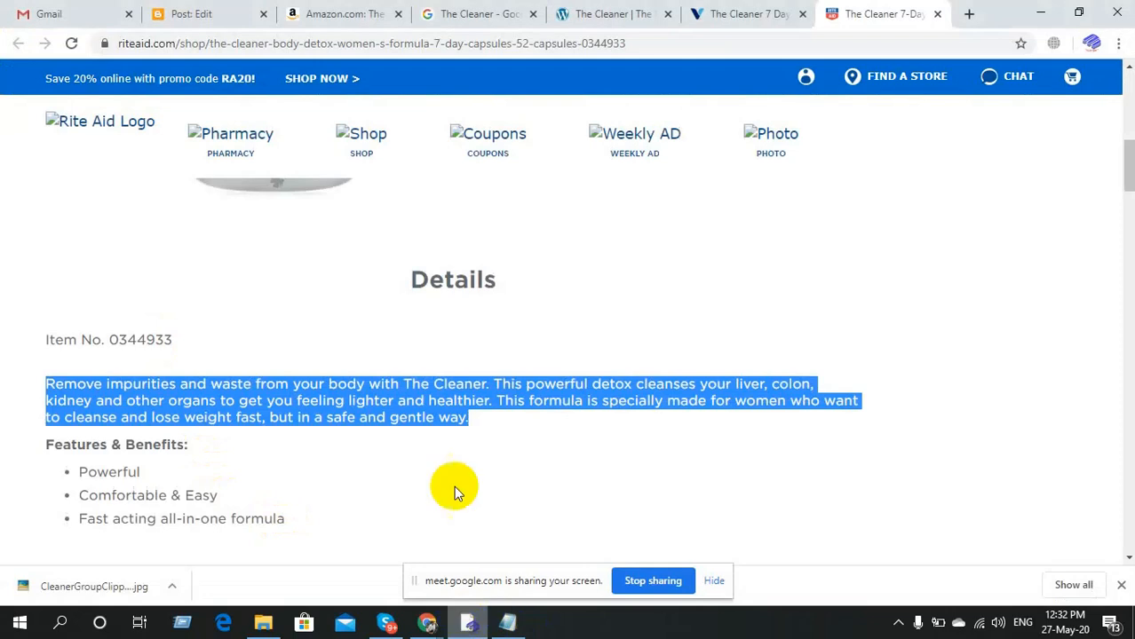
# Paste the description below the product image and remove the blank lines between them.
pyautogui.click(226, 13)
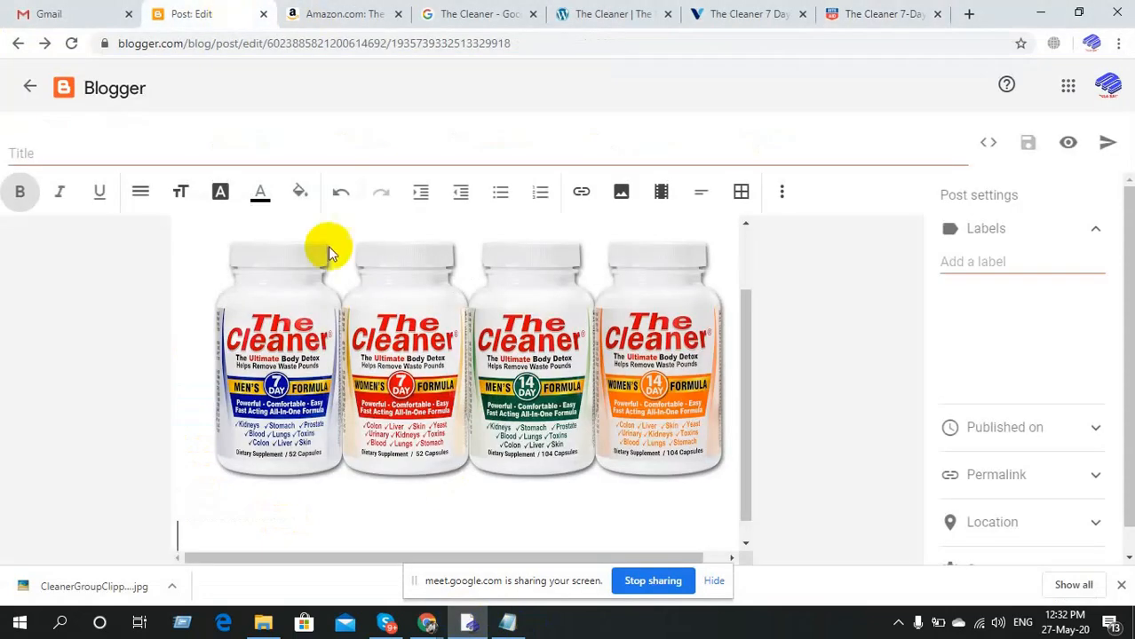
pyautogui.hotkey('ctrl', 'v')
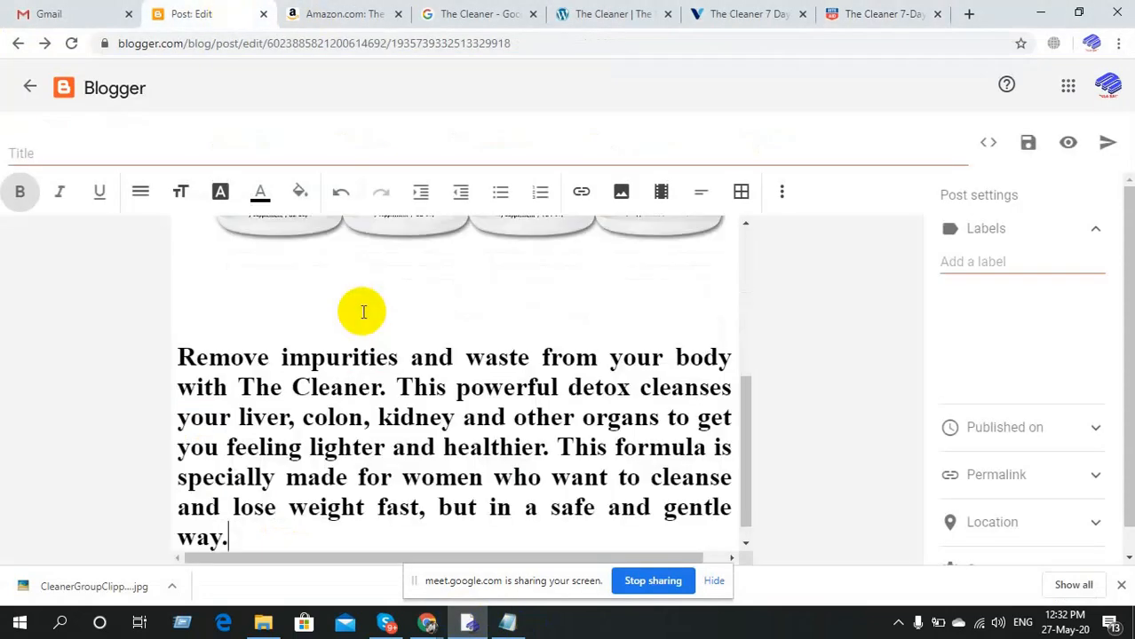
pyautogui.click(250, 312)
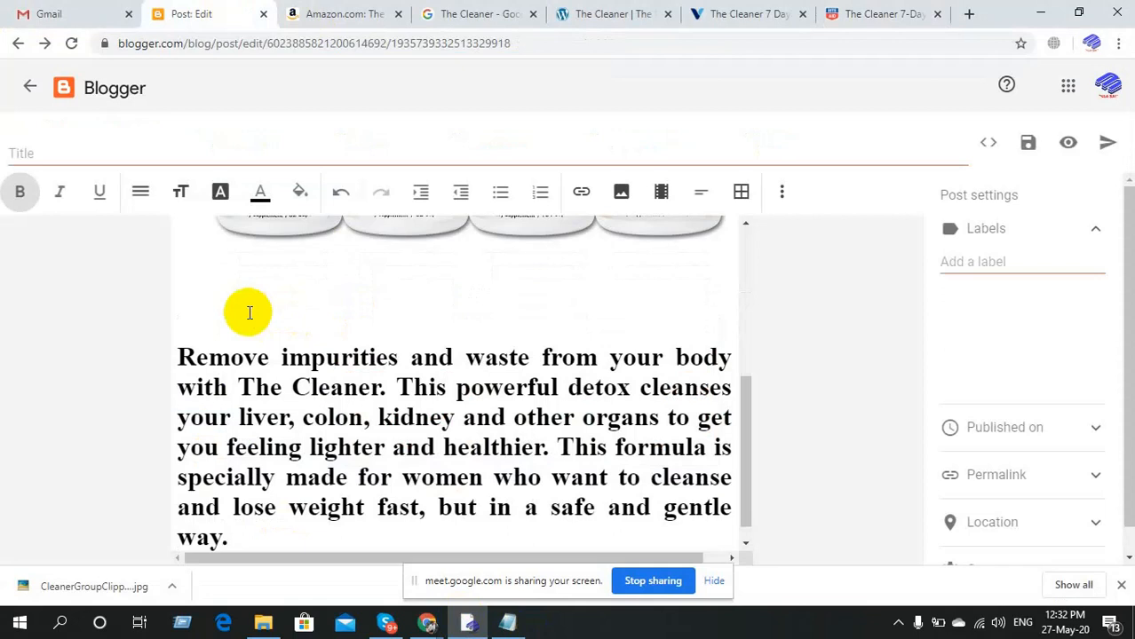
pyautogui.press('BackSpace')
pyautogui.press('BackSpace')
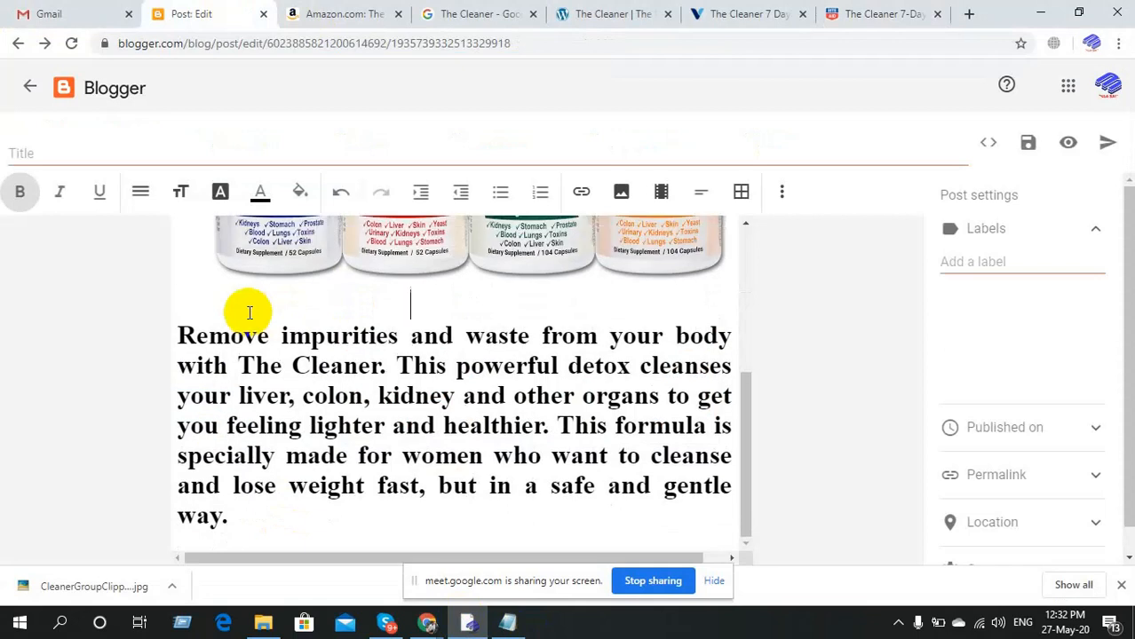
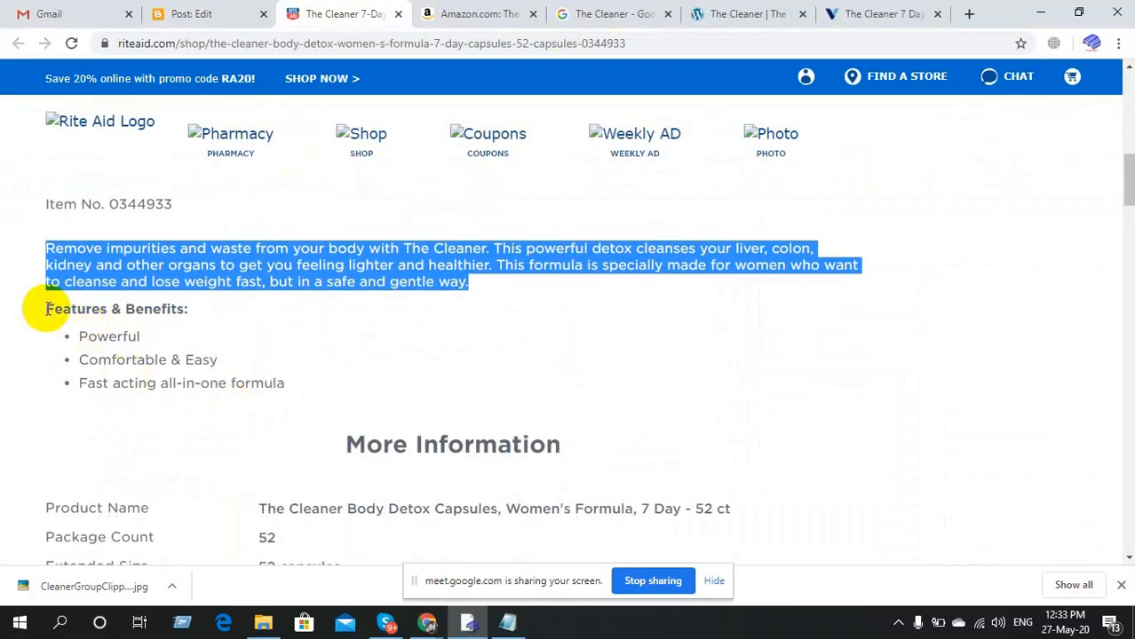
# Select and copy the 'Features & Benefits:' heading on the Rite Aid product page.
pyautogui.moveTo(47, 309); pyautogui.dragTo(190, 311)
pyautogui.hotkey('ctrl', 'c')
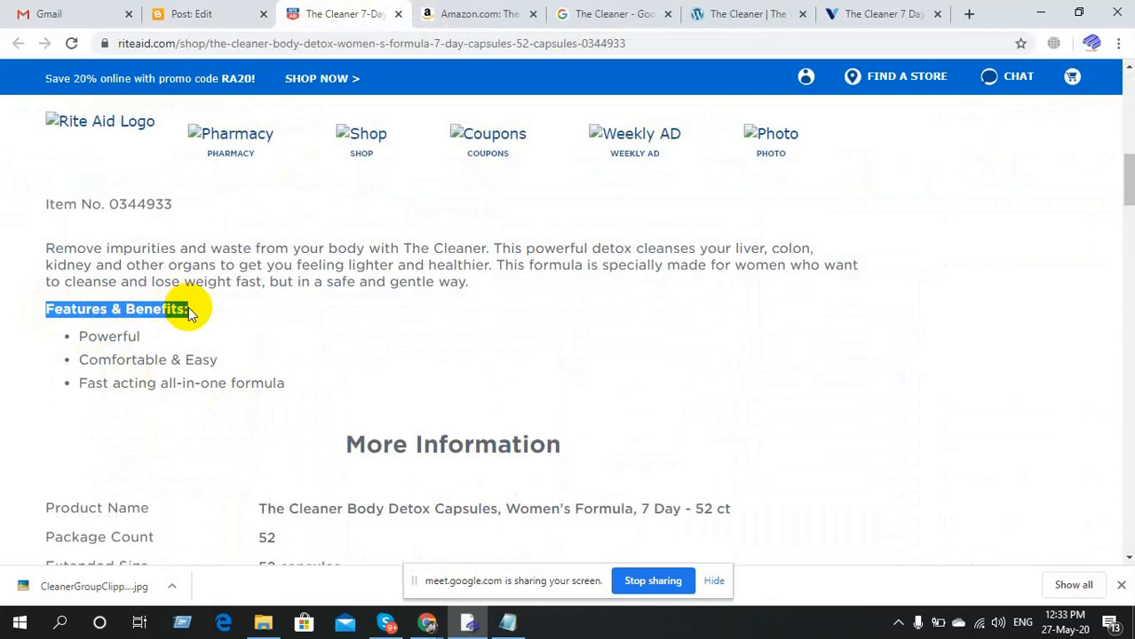
# Replace the Notepad text with the plain 'Features & Benefits:' heading and select it for copying.
pyautogui.click(508, 624)
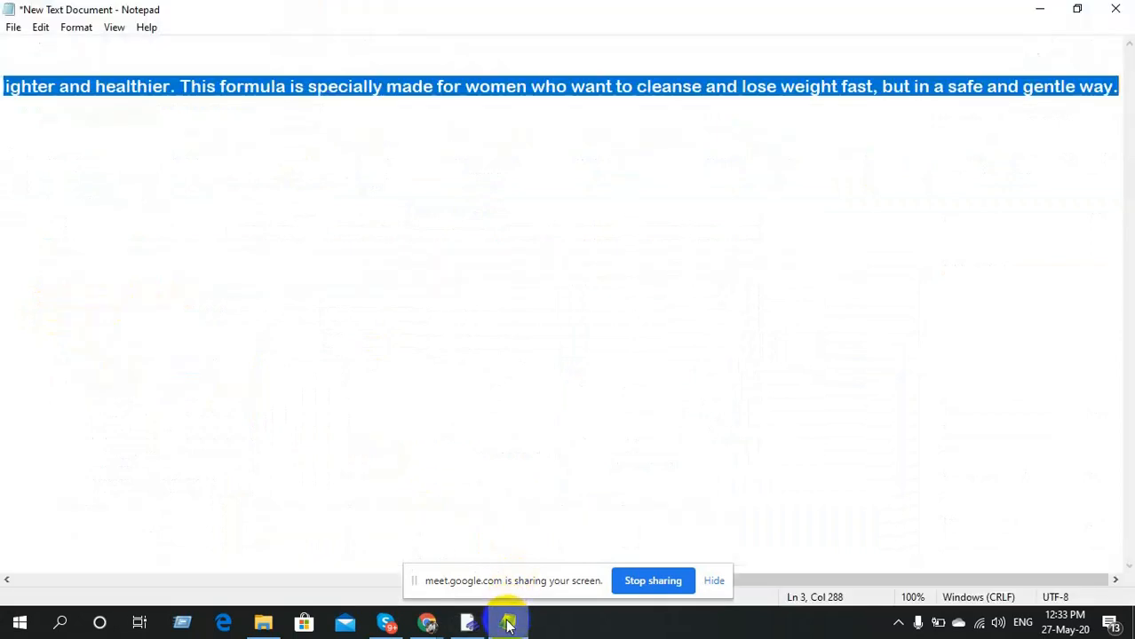
pyautogui.click(217, 196)
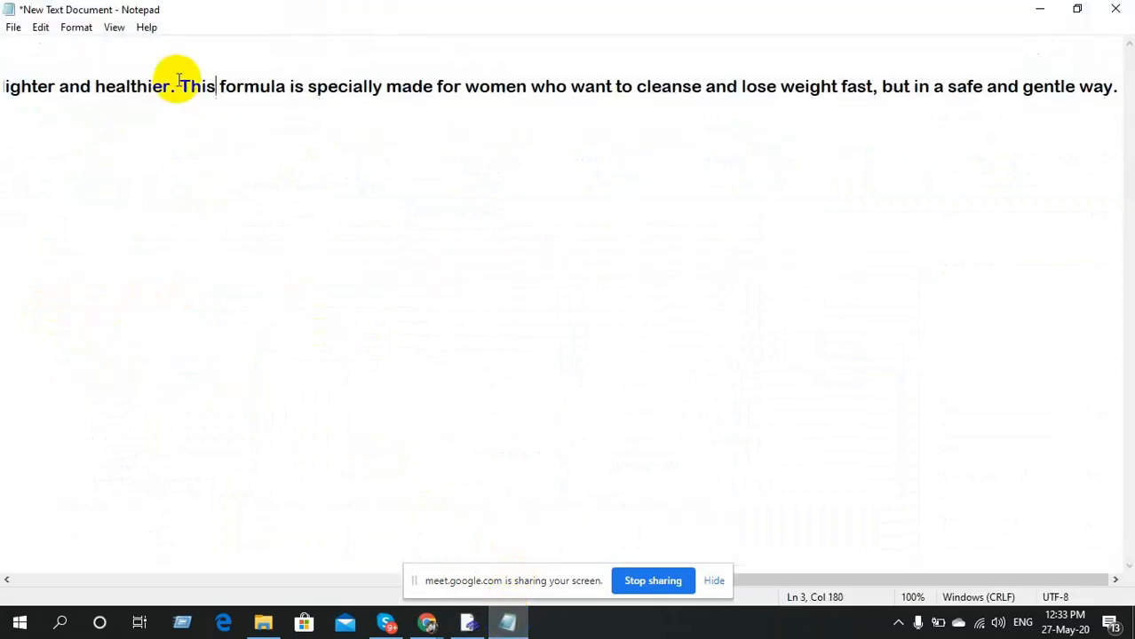
pyautogui.press('Return')
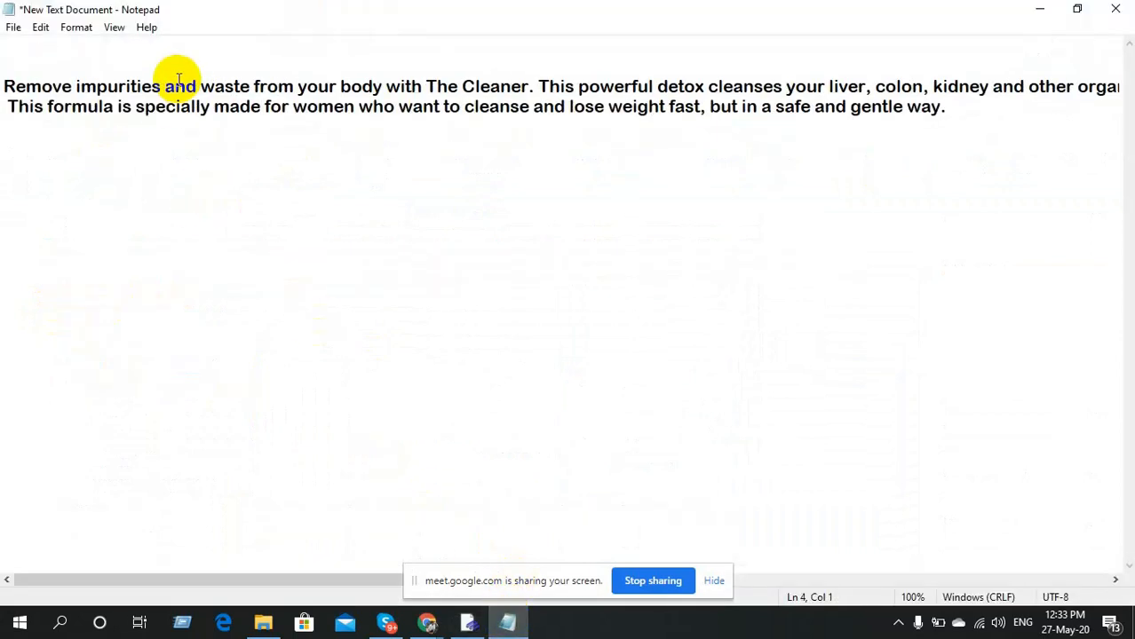
pyautogui.click(960, 119)
pyautogui.hotkey('ctrl', 'a')
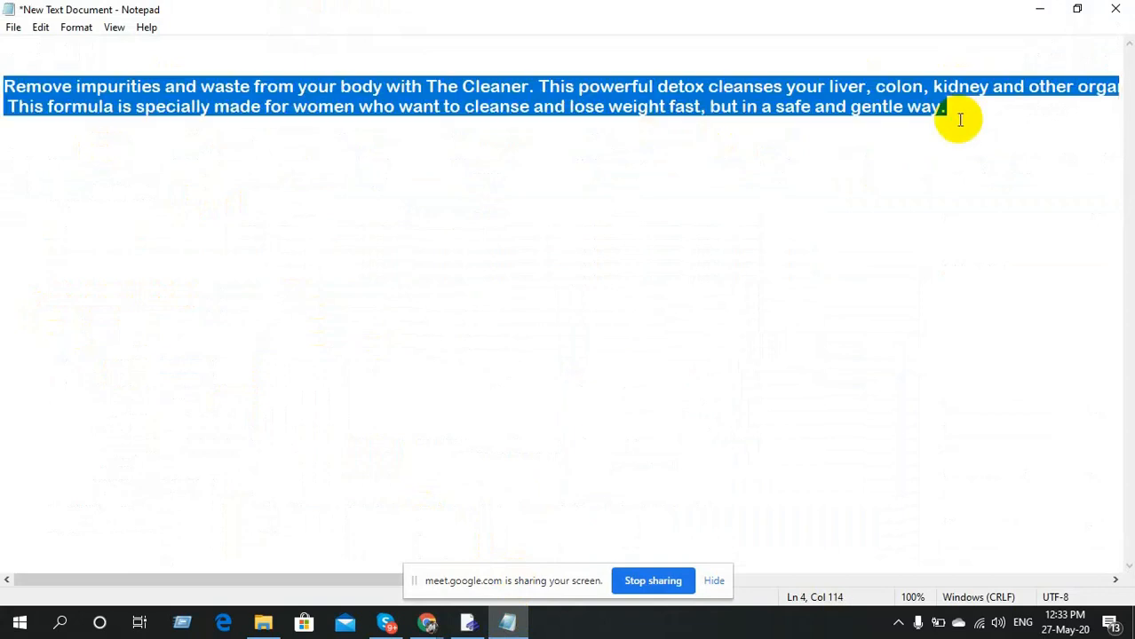
pyautogui.press('Delete')
pyautogui.hotkey('ctrl', 'v')
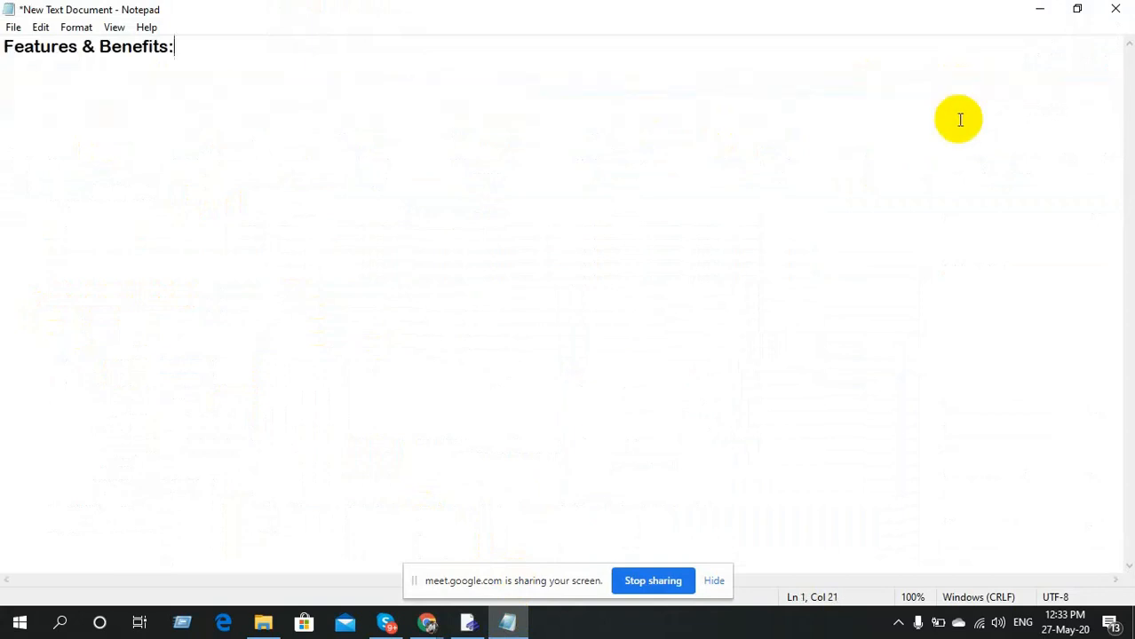
pyautogui.hotkey('ctrl', 'a')
pyautogui.hotkey('ctrl', 'c')
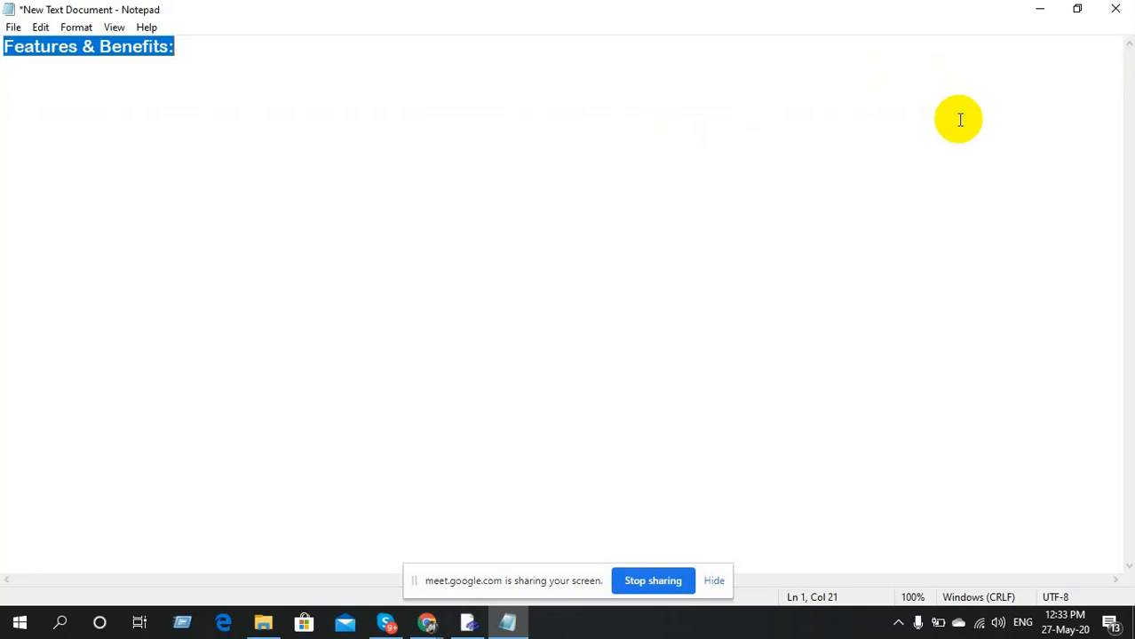
pyautogui.click(478, 626)
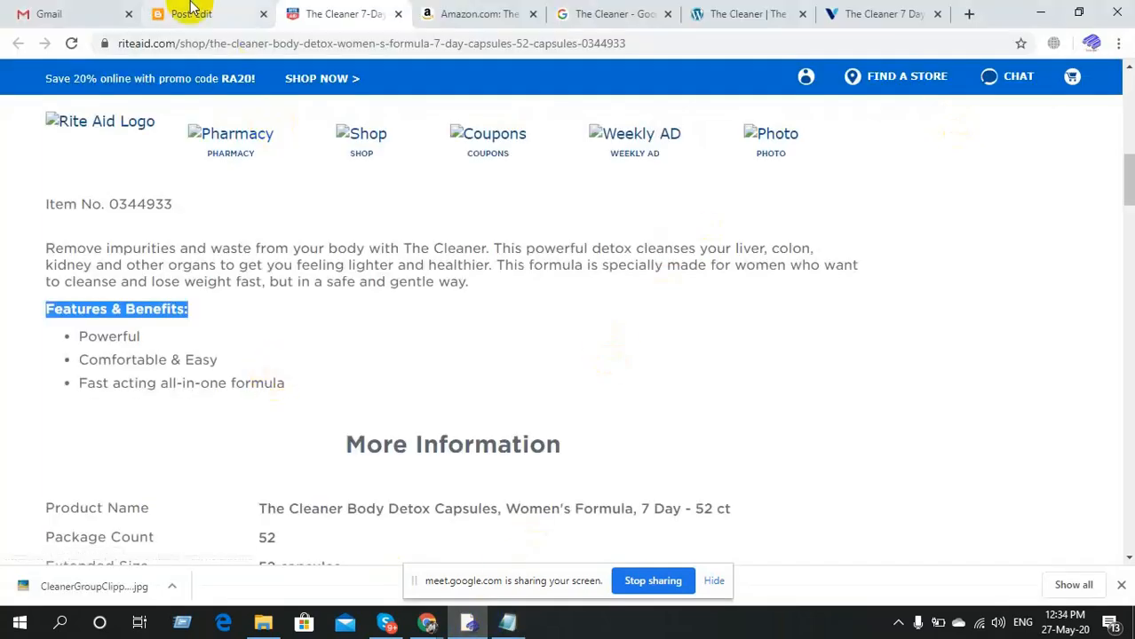
# Paste 'Features & Benefits:' below SEE MORE in the post and set it to Huge size.
pyautogui.click(189, 10)
pyautogui.hotkey('ctrl', 'v')
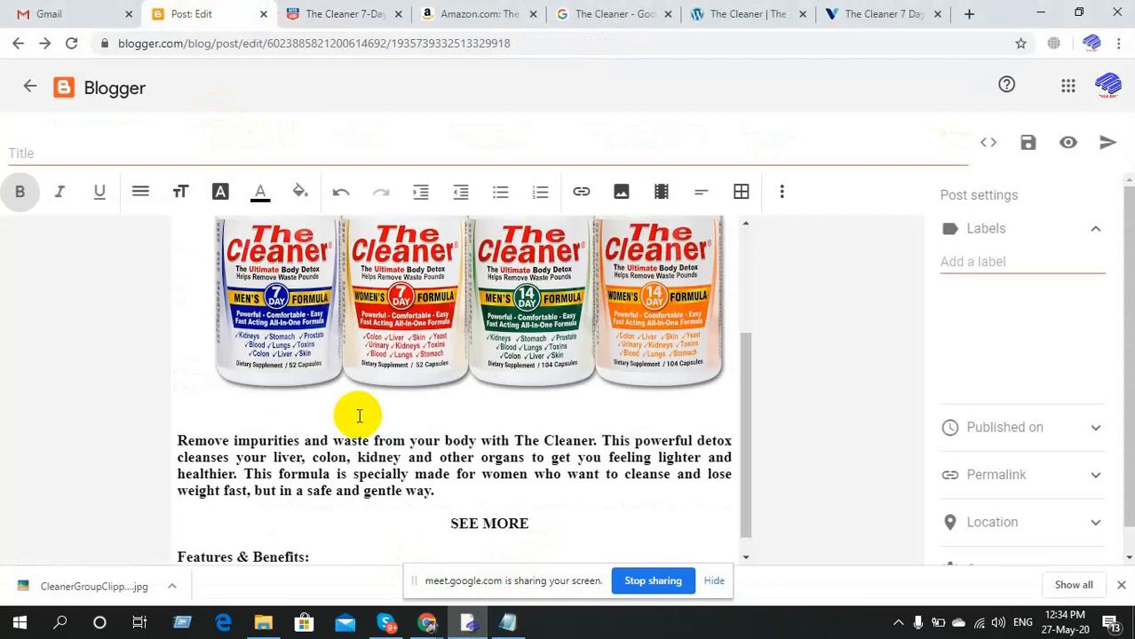
pyautogui.scroll(-1, 358, 416)
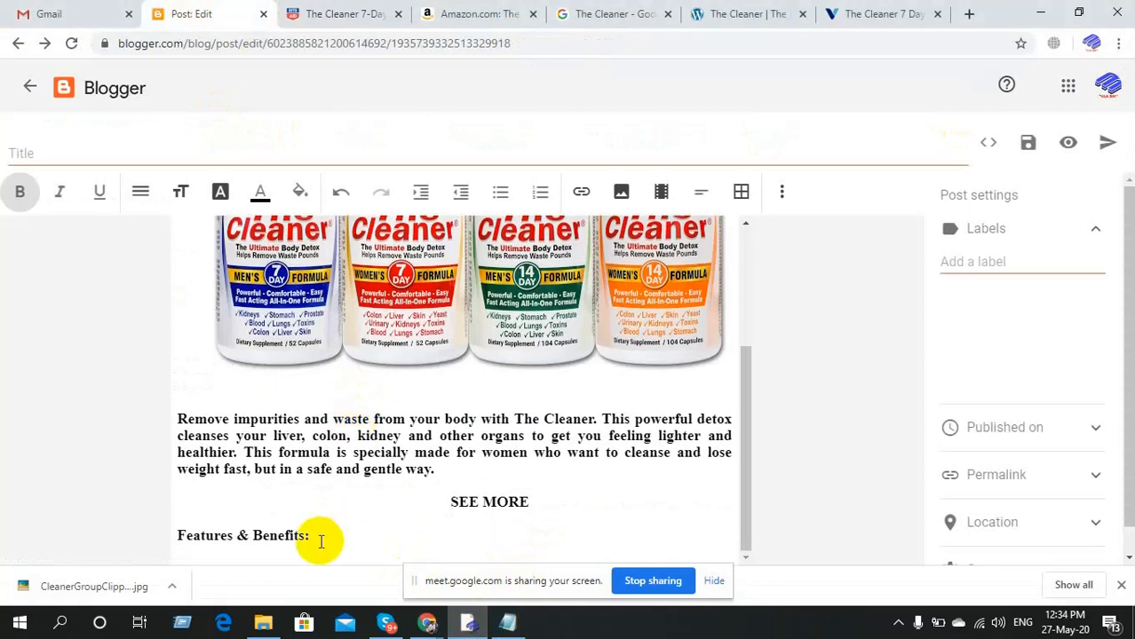
pyautogui.tripleClick(277, 536)
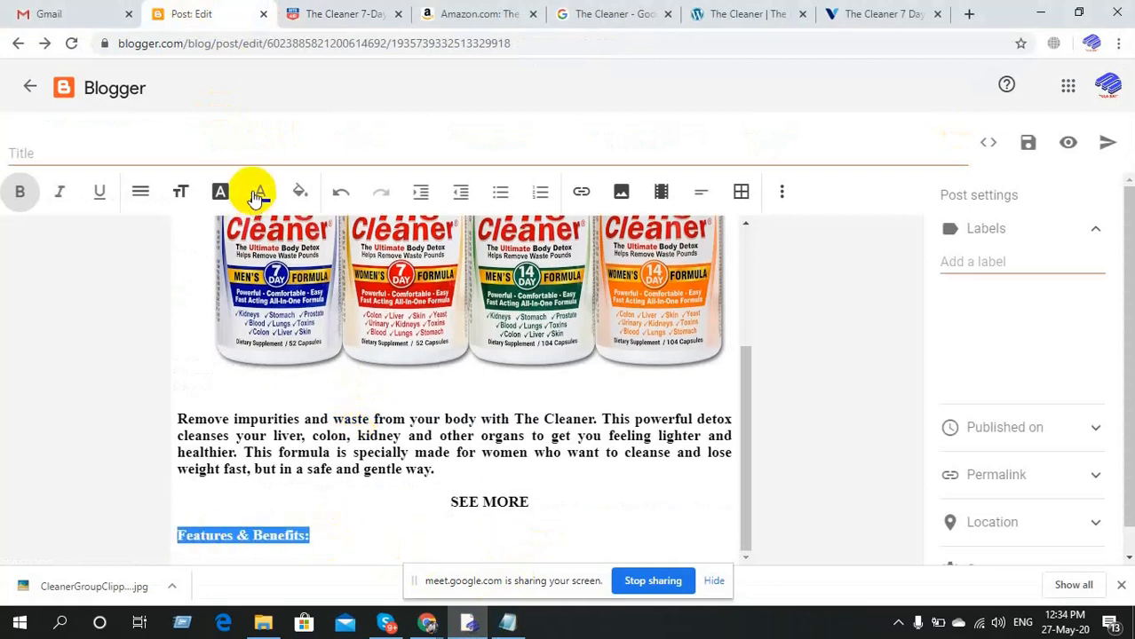
pyautogui.click(183, 196)
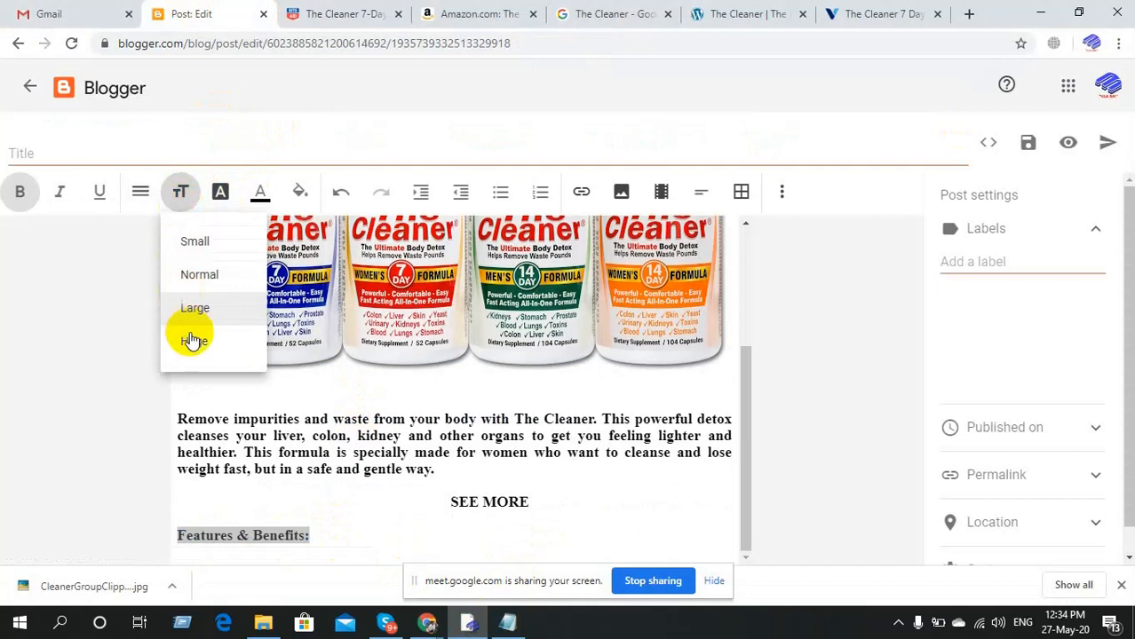
pyautogui.click(193, 344)
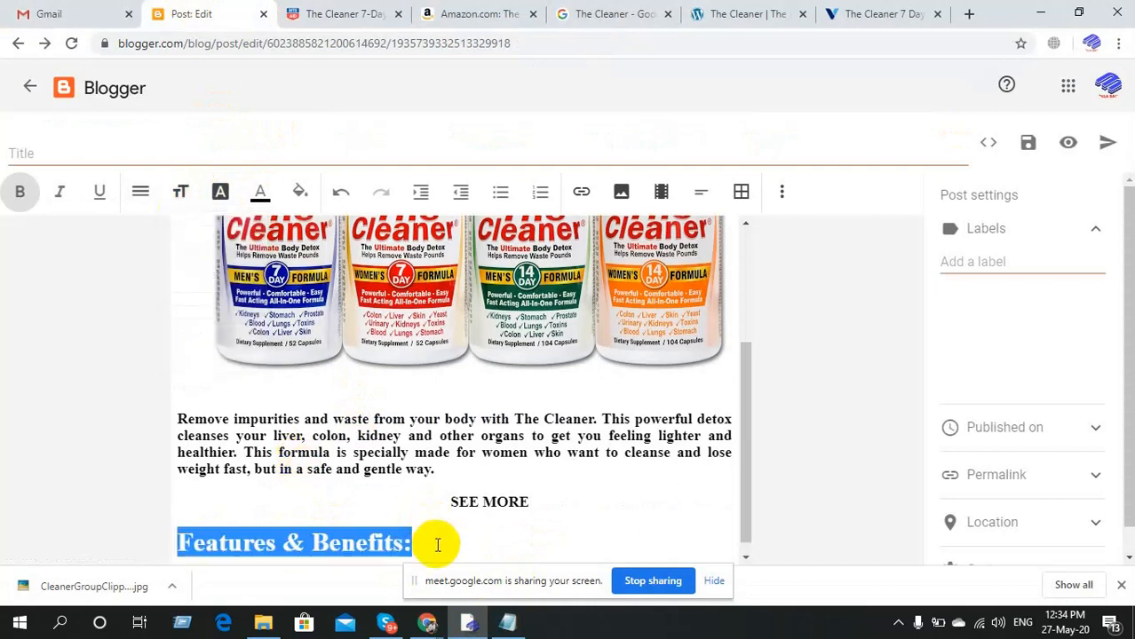
pyautogui.click(436, 545)
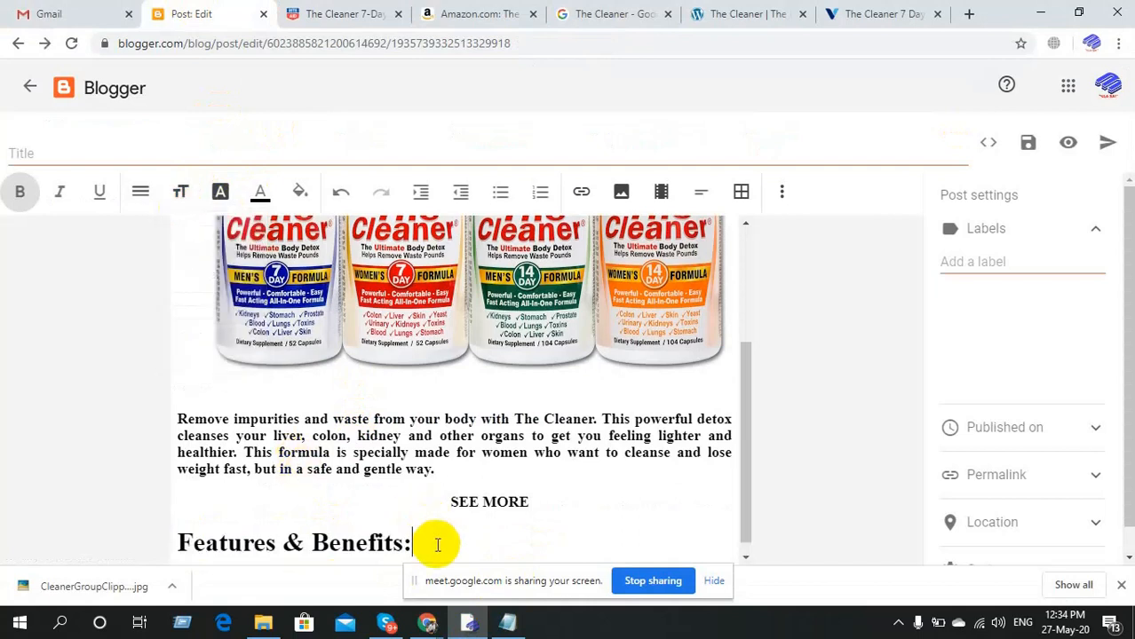
pyautogui.scroll(-1, 438, 544)
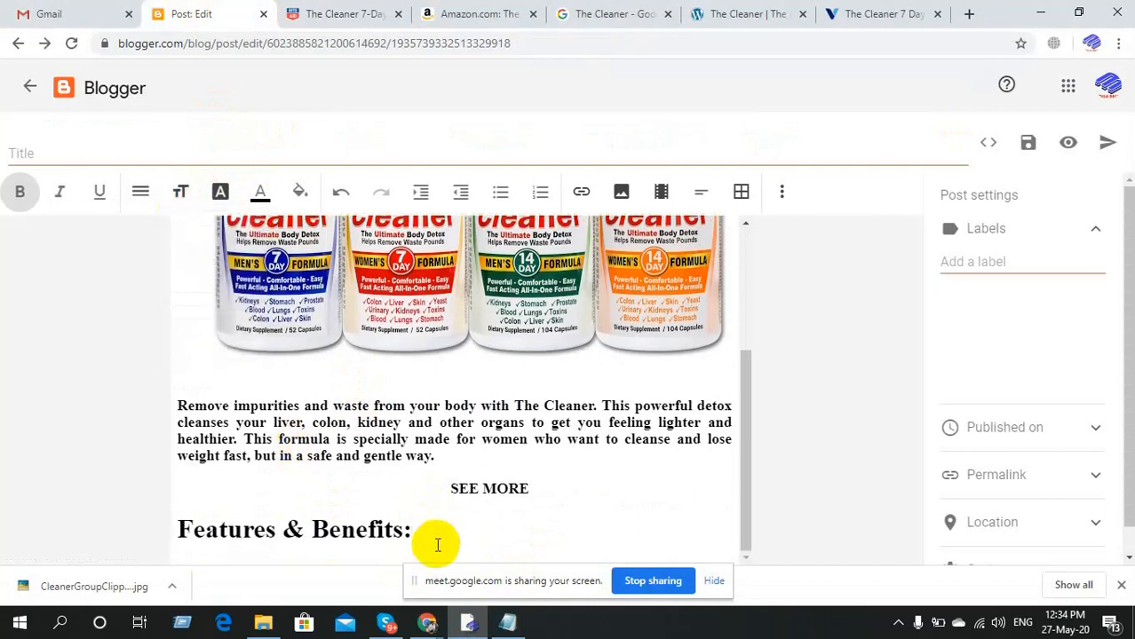
pyautogui.click(367, 7)
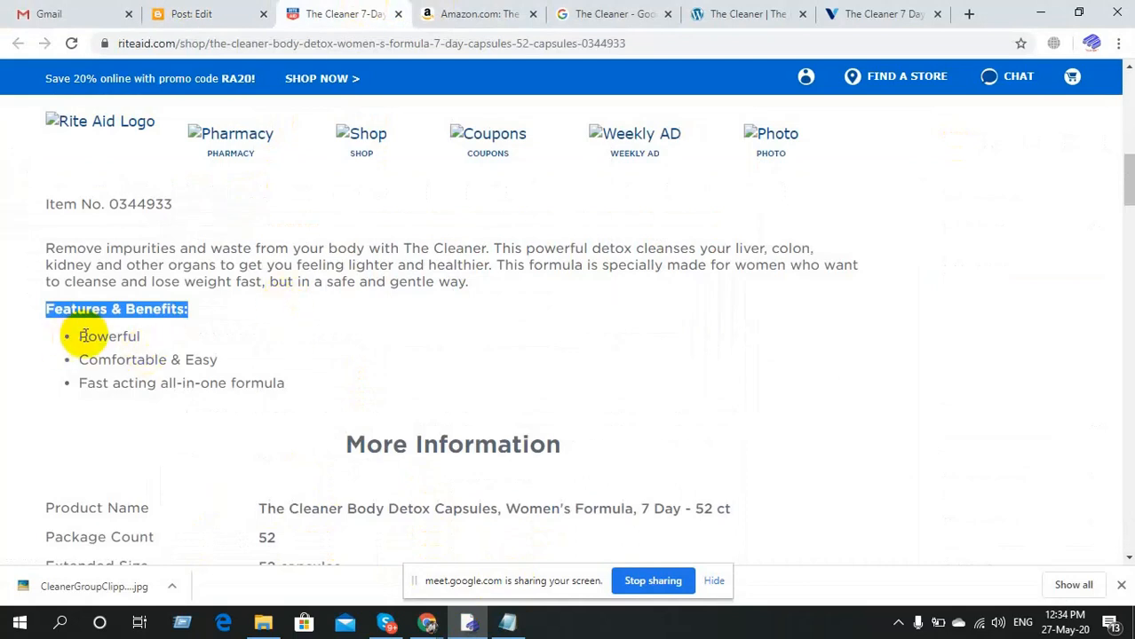
# Copy the three Features & Benefits bullet points from the Rite Aid page.
pyautogui.moveTo(79, 336); pyautogui.dragTo(288, 391)
pyautogui.hotkey('ctrl', 'c')
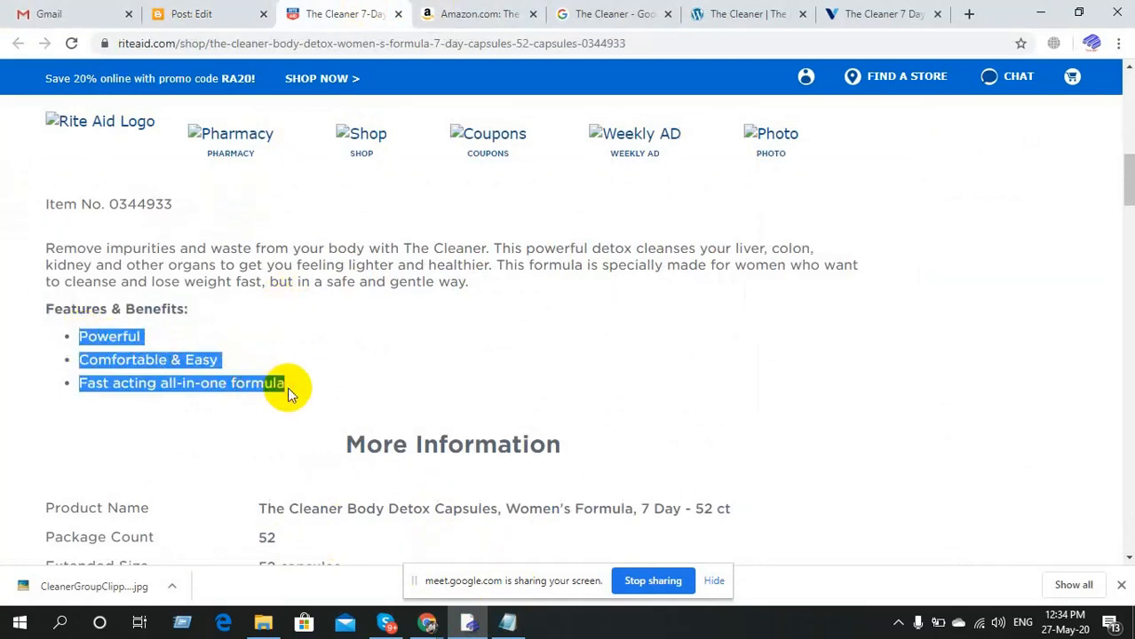
pyautogui.click(222, 11)
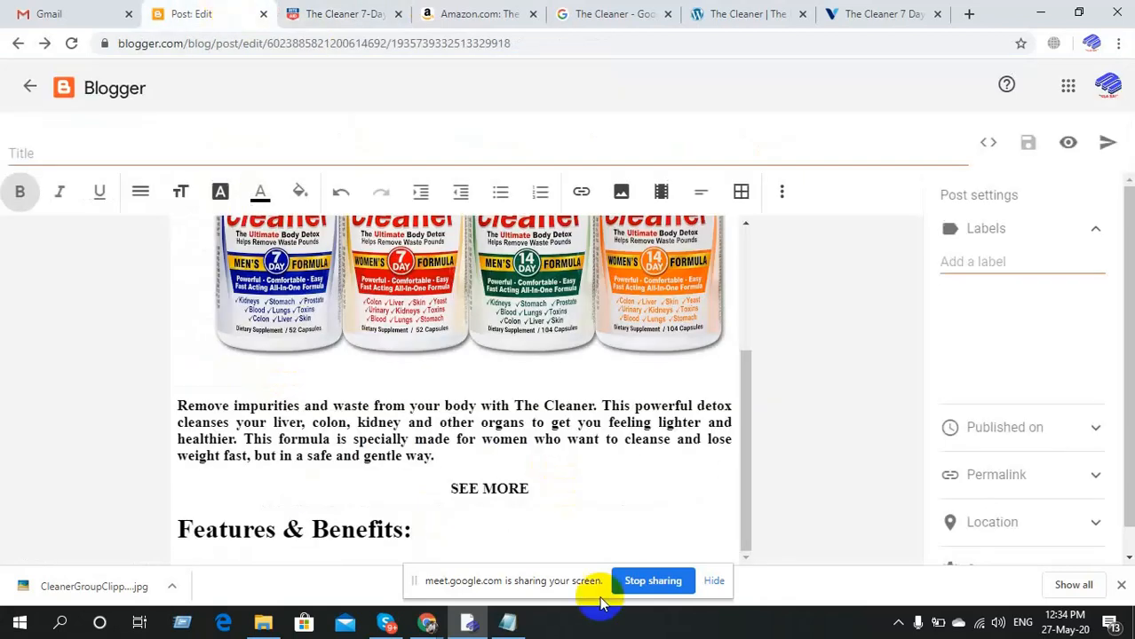
# Swap the Notepad heading for the three plain benefit lines and select them all.
pyautogui.click(507, 623)
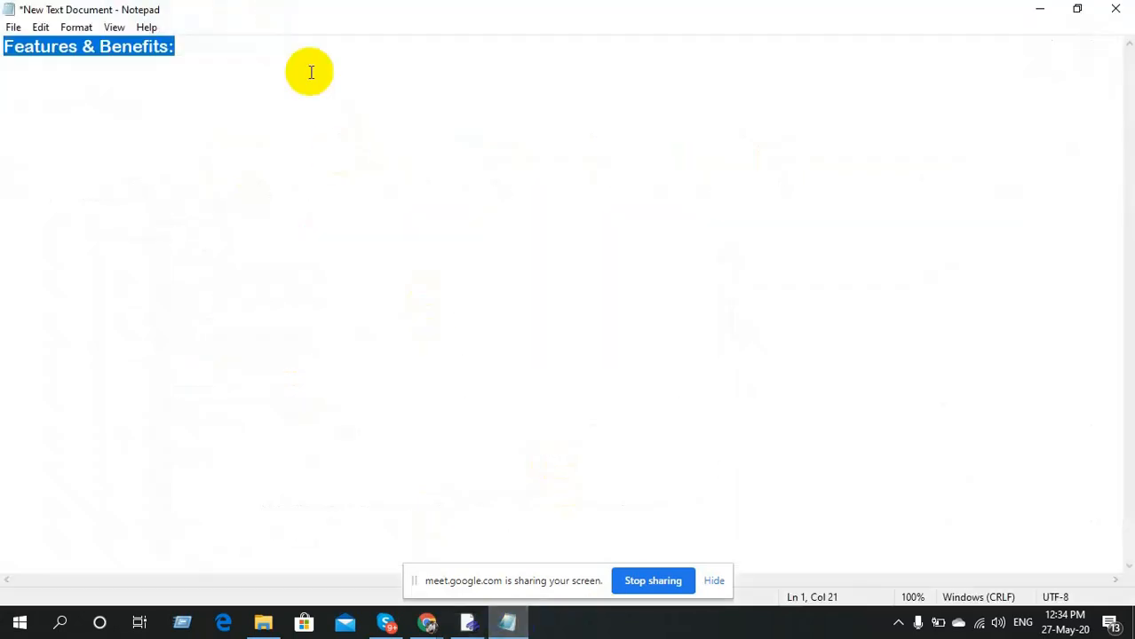
pyautogui.press('Delete')
pyautogui.hotkey('ctrl', 'v')
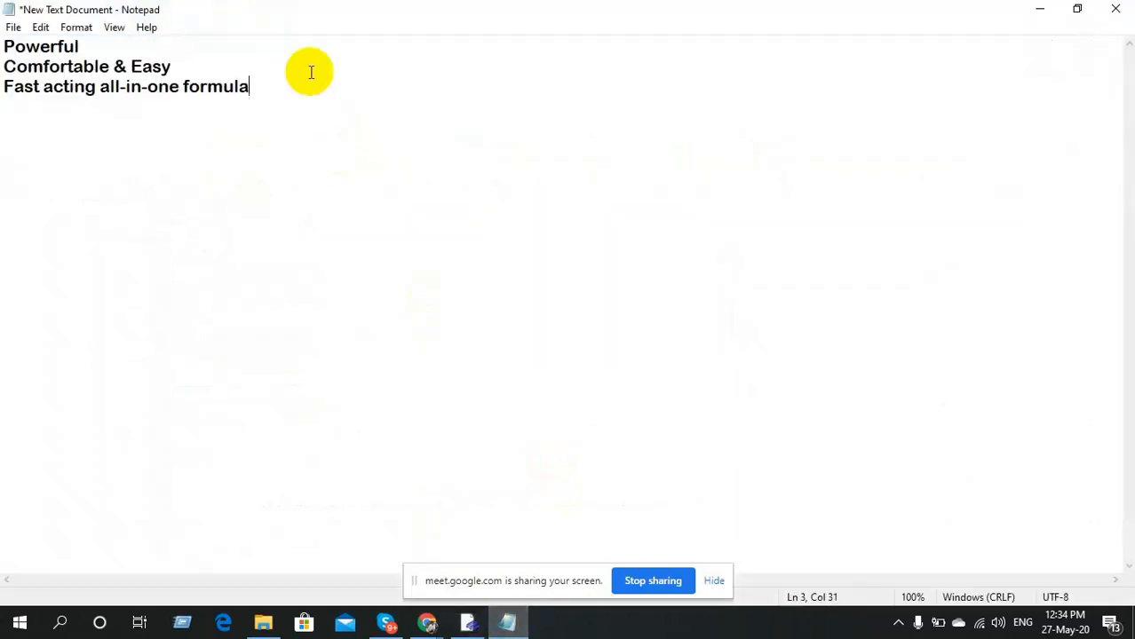
pyautogui.hotkey('ctrl', 'a')
pyautogui.hotkey('ctrl', 'c')
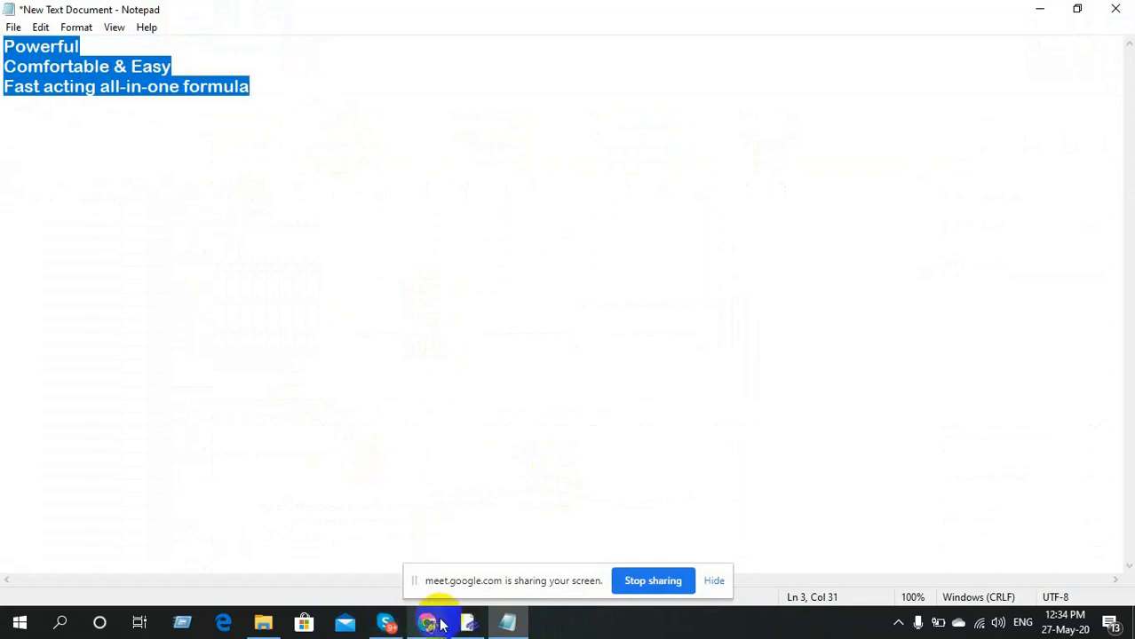
# Try a bulleted list on the 'Features & Benefits:' heading, then undo it.
pyautogui.click(468, 625)
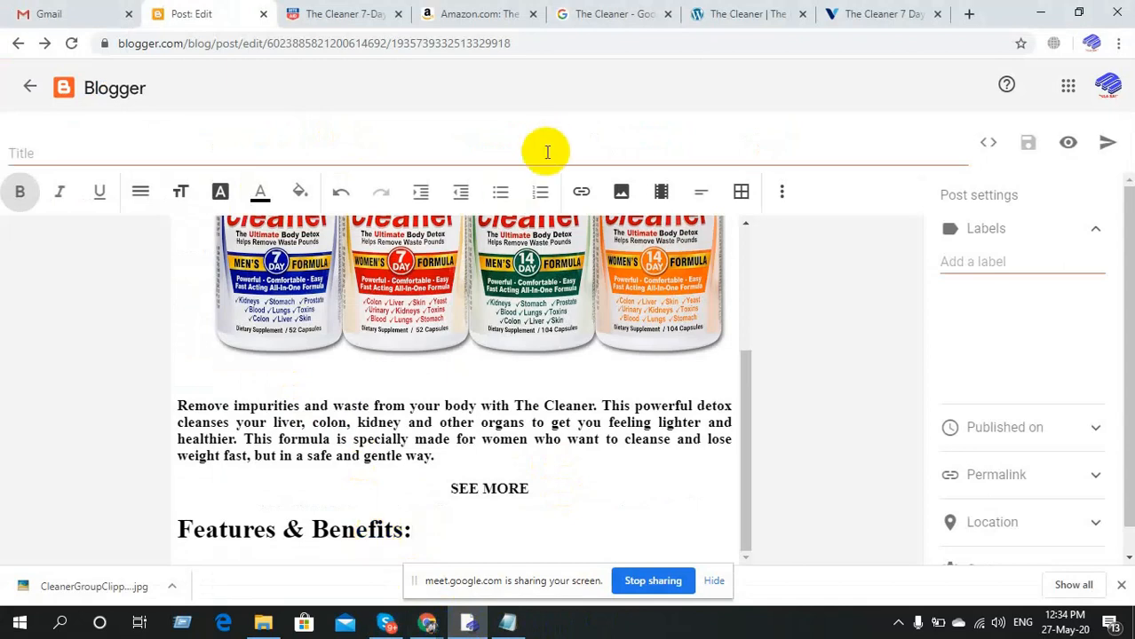
pyautogui.click(505, 201)
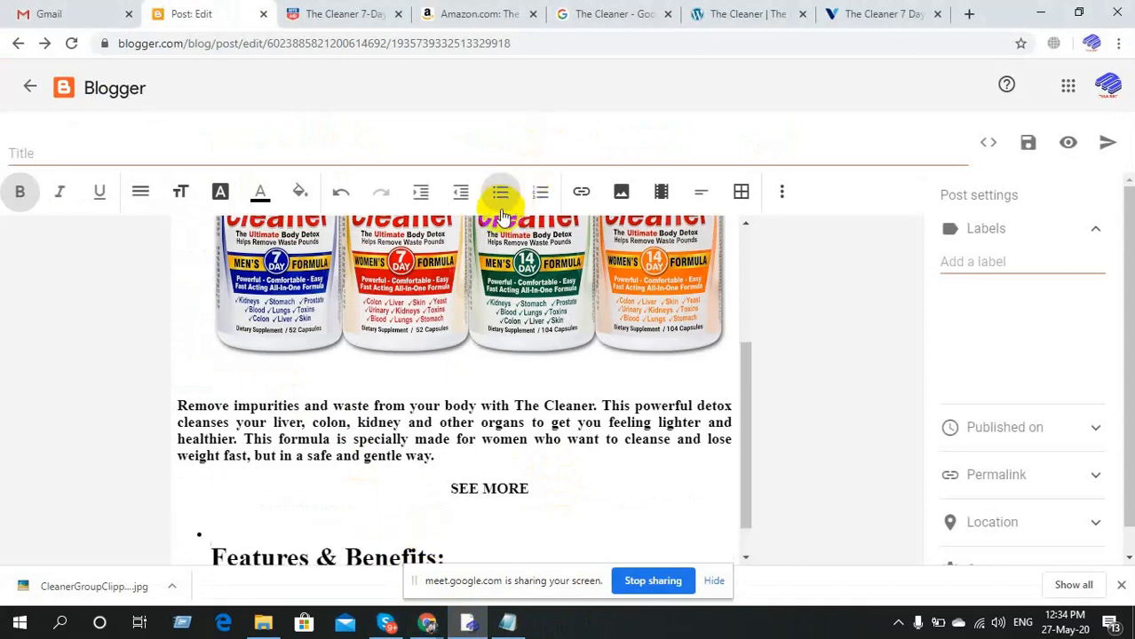
pyautogui.scroll(-1, 344, 408)
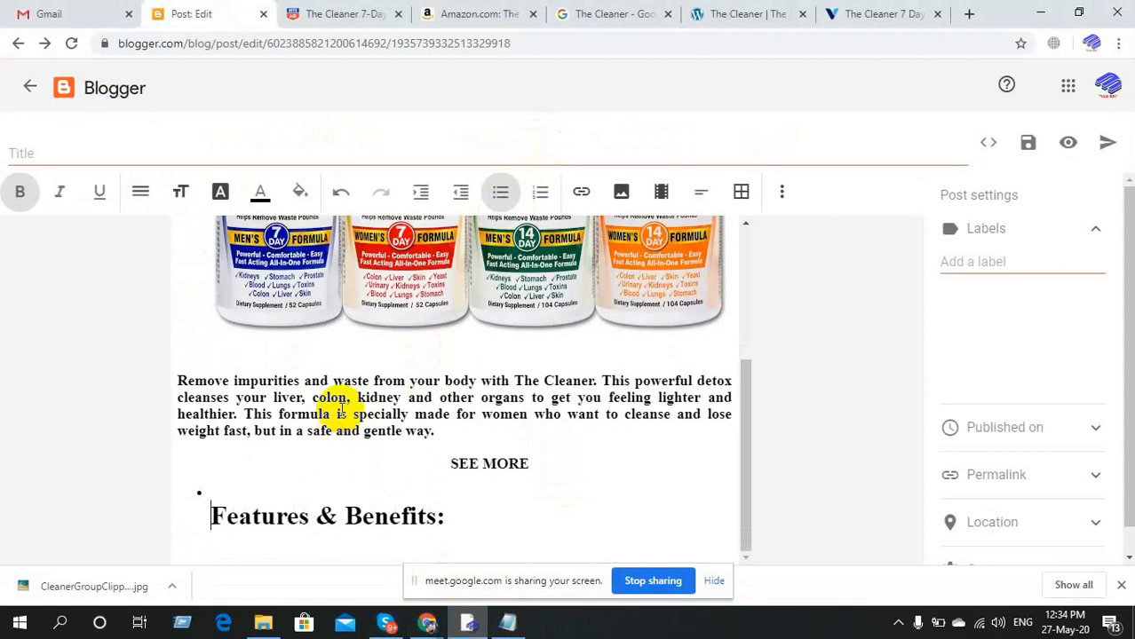
pyautogui.press('BackSpace')
pyautogui.press('BackSpace')
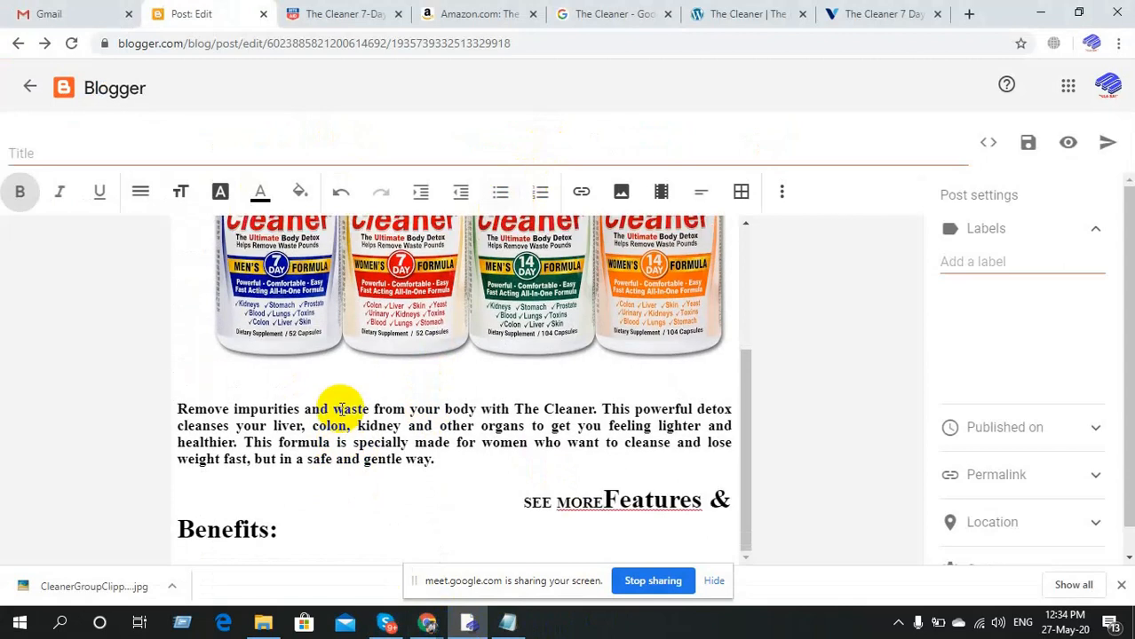
pyautogui.hotkey('ctrl', 'z')
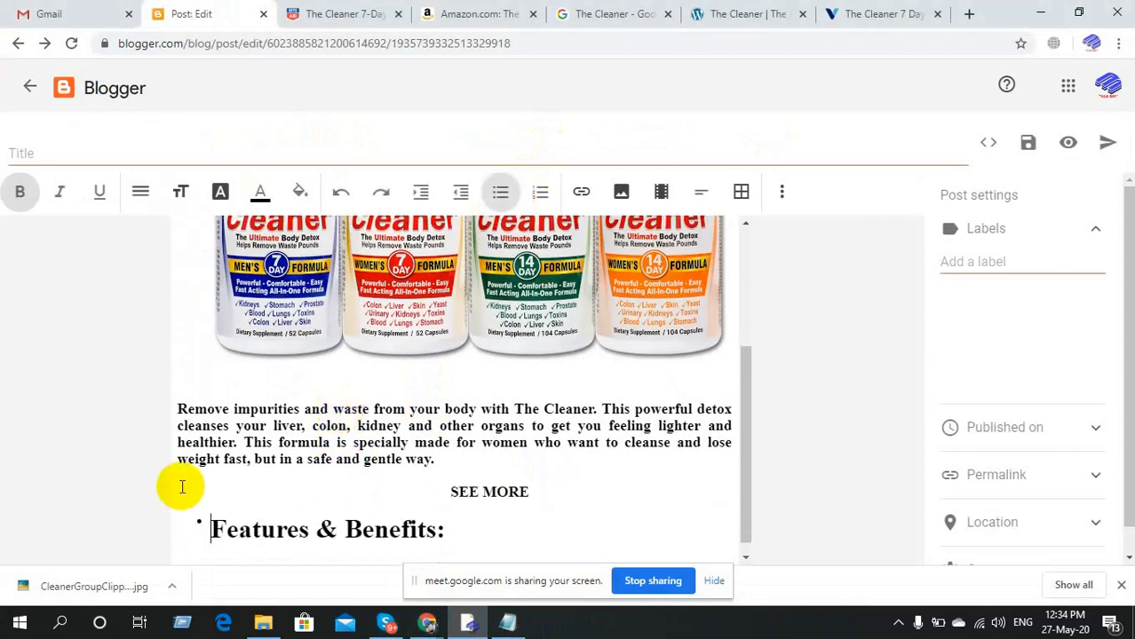
pyautogui.click(503, 195)
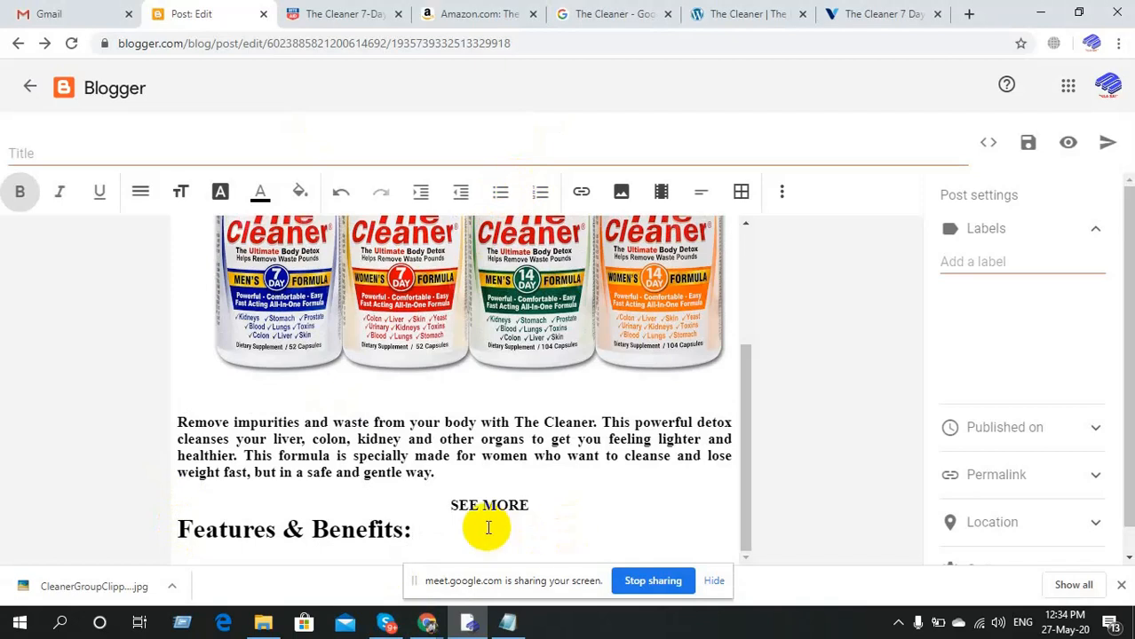
# Paste Powerful, Comfortable & Easy and Fast acting all-in-one formula below the heading, one per line.
pyautogui.press('Return')
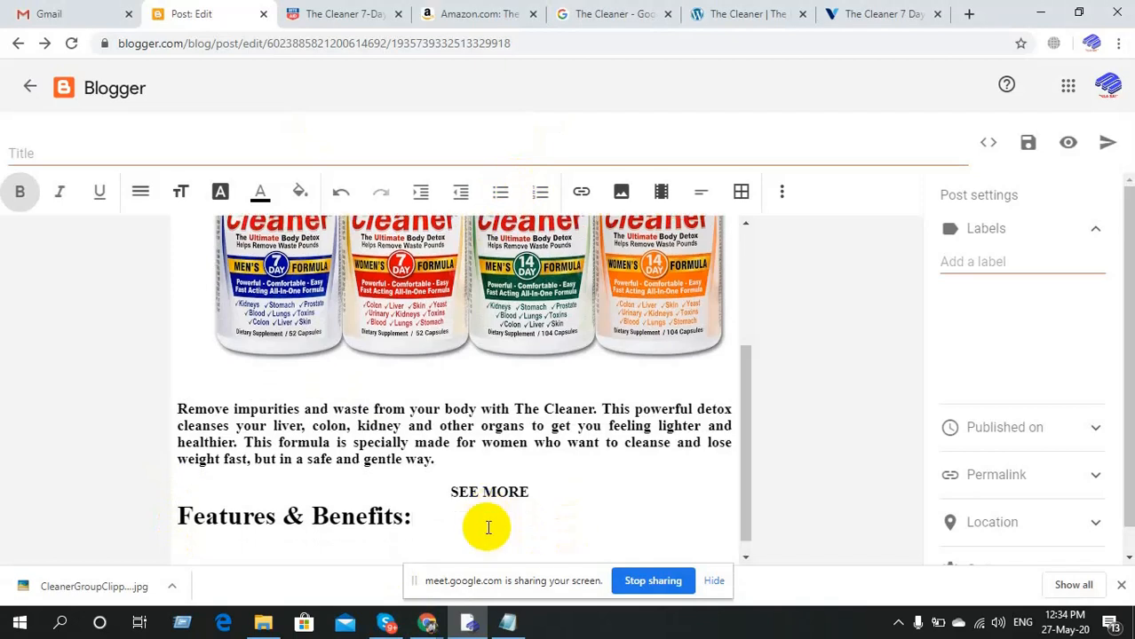
pyautogui.hotkey('ctrl', 'v')
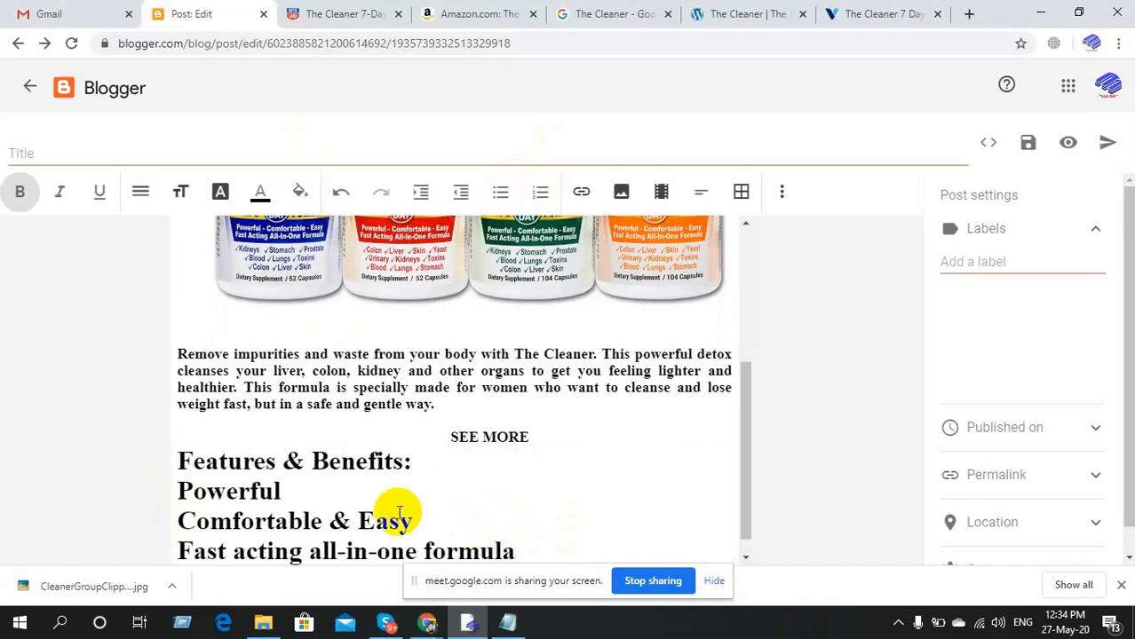
pyautogui.scroll(-1, 398, 513)
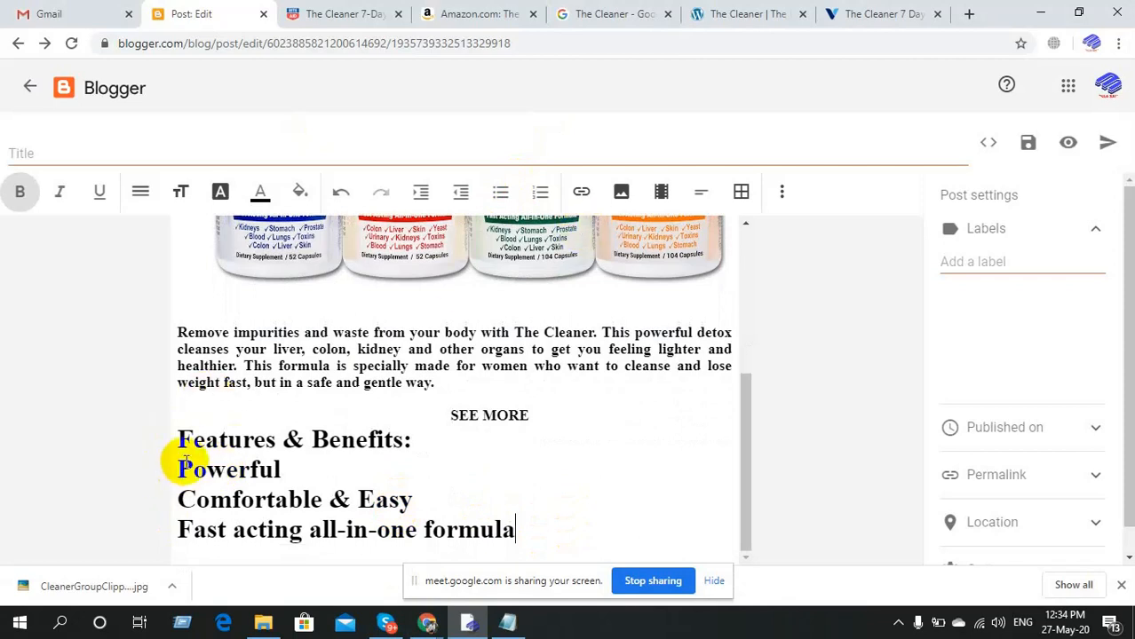
pyautogui.click(503, 193)
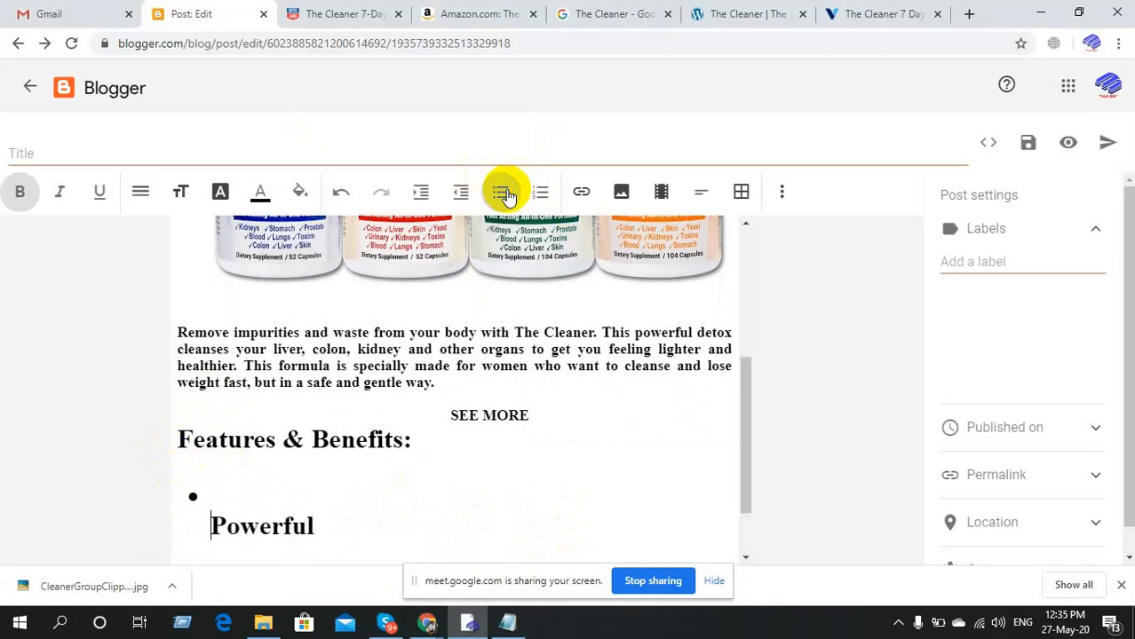
pyautogui.click(503, 193)
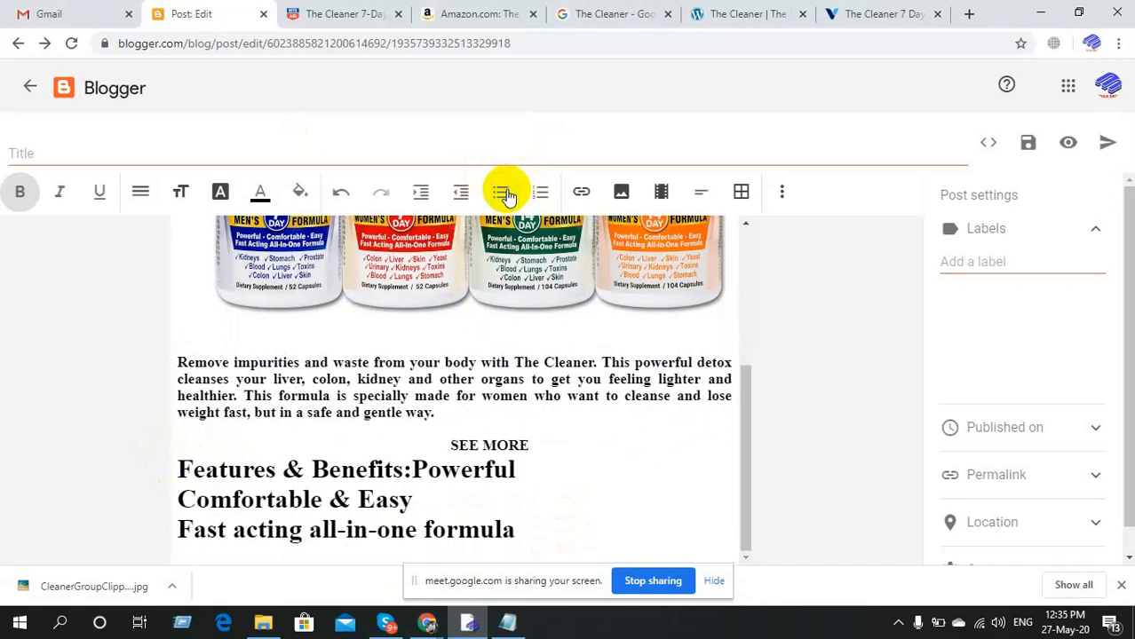
pyautogui.press('Return')
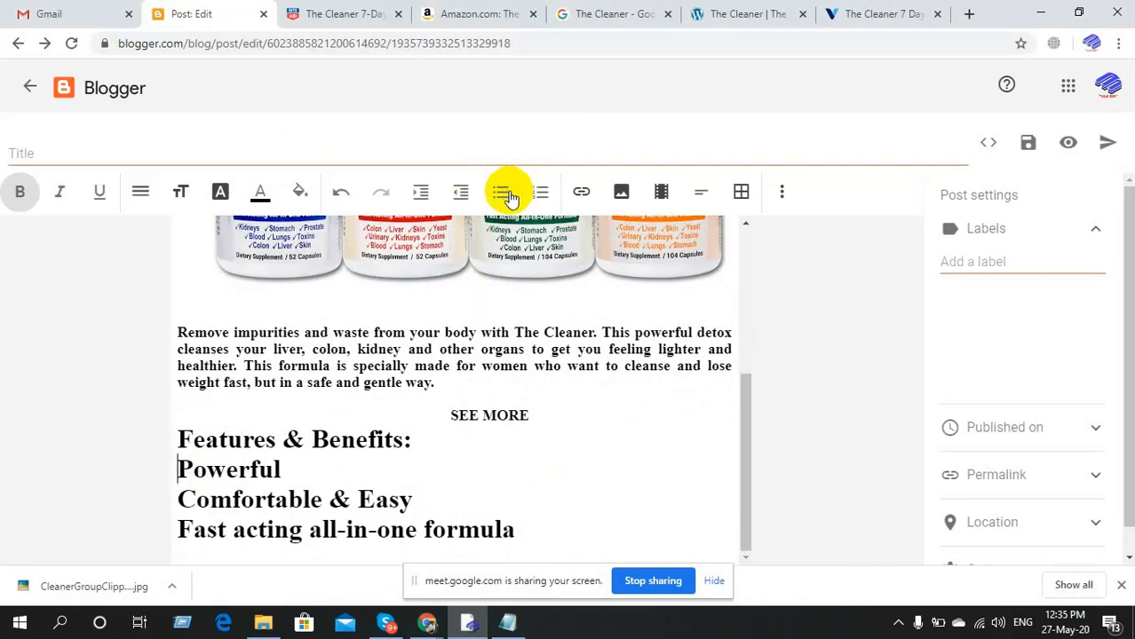
# Set the three feature lines to Large font size.
pyautogui.moveTo(515, 532); pyautogui.dragTo(173, 461)
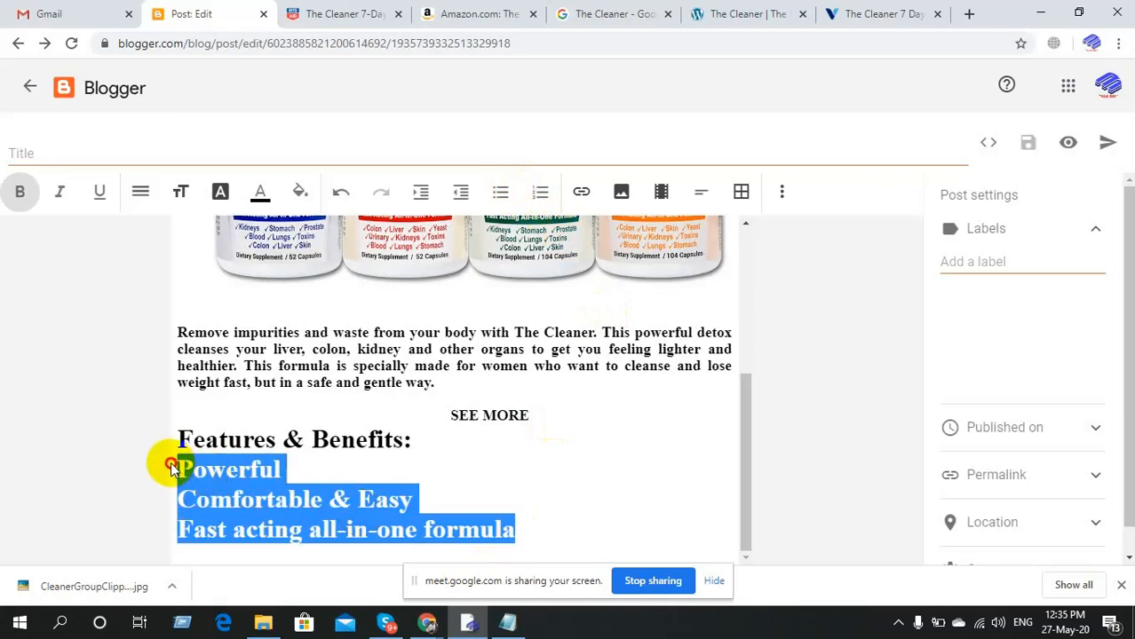
pyautogui.click(180, 192)
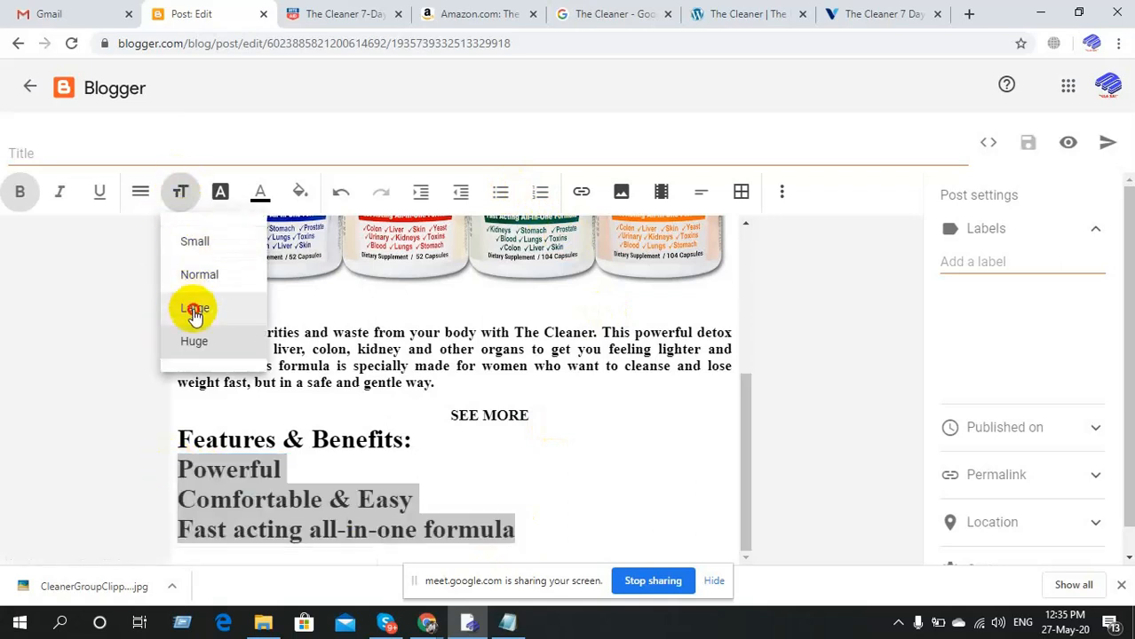
pyautogui.click(194, 309)
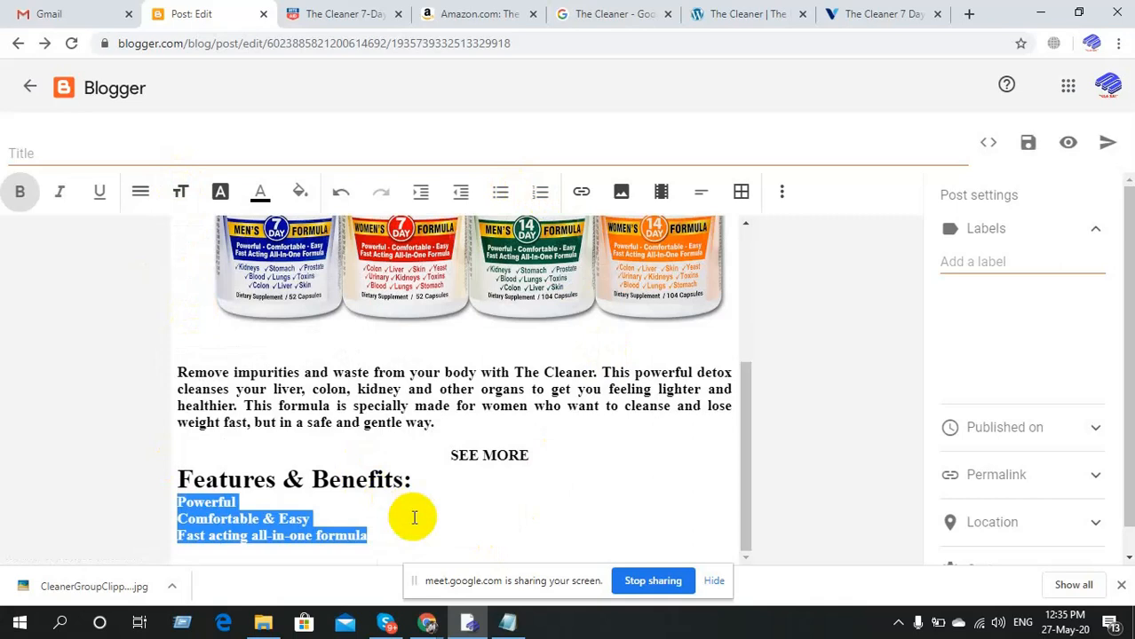
pyautogui.click(387, 515)
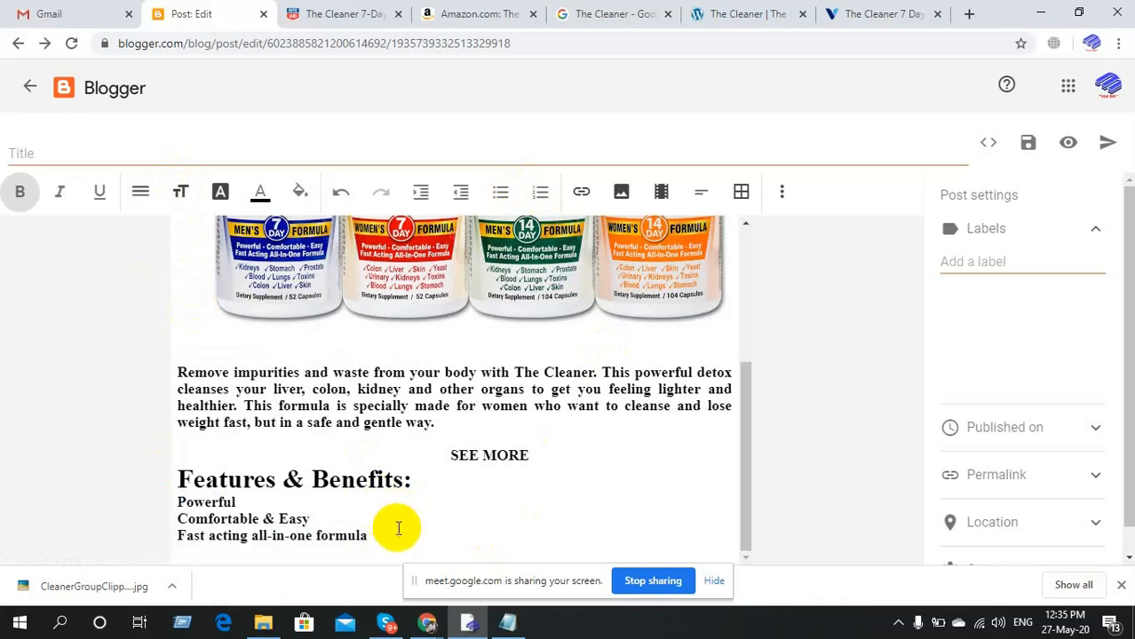
# Number the feature lines 1., 2. and 3.
pyautogui.click(179, 502)
pyautogui.write('1.')
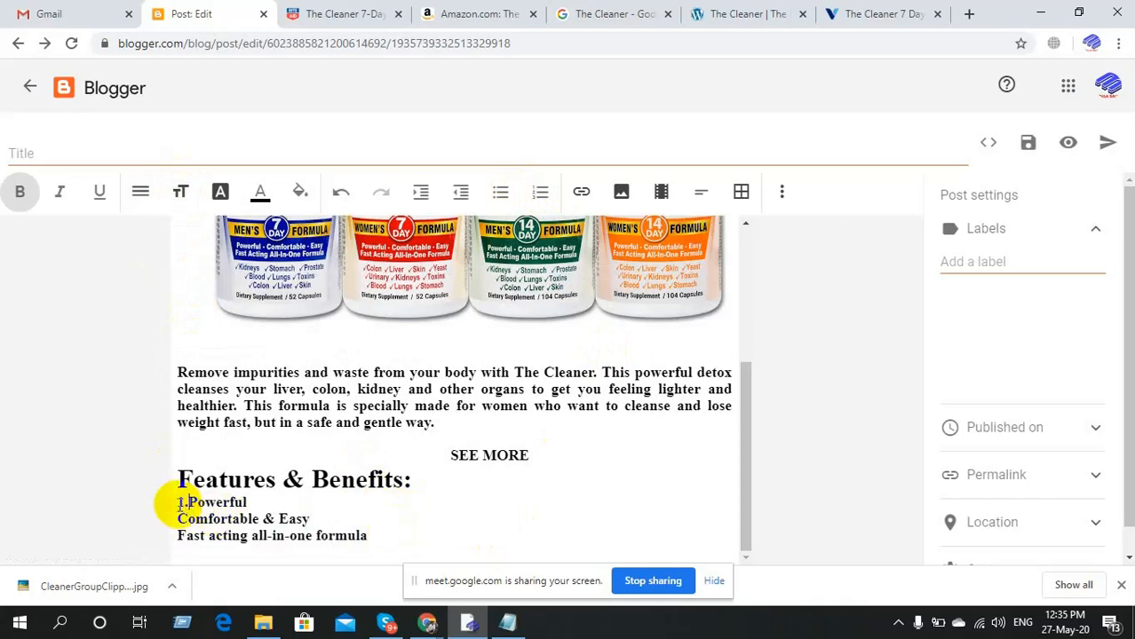
pyautogui.click(178, 519)
pyautogui.write('2.')
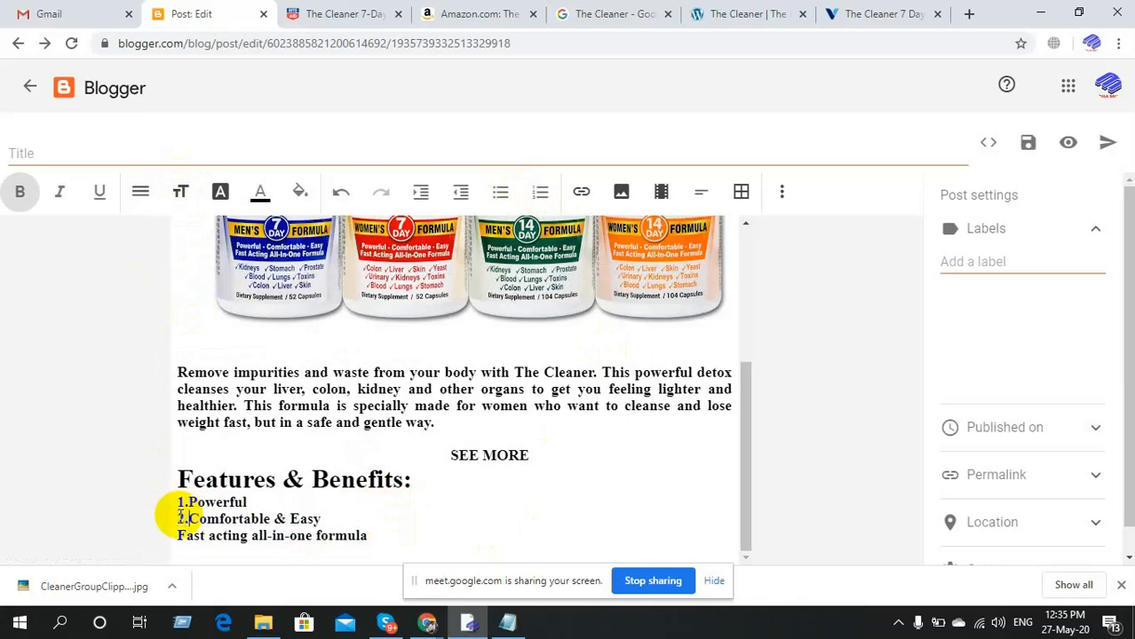
pyautogui.click(180, 536)
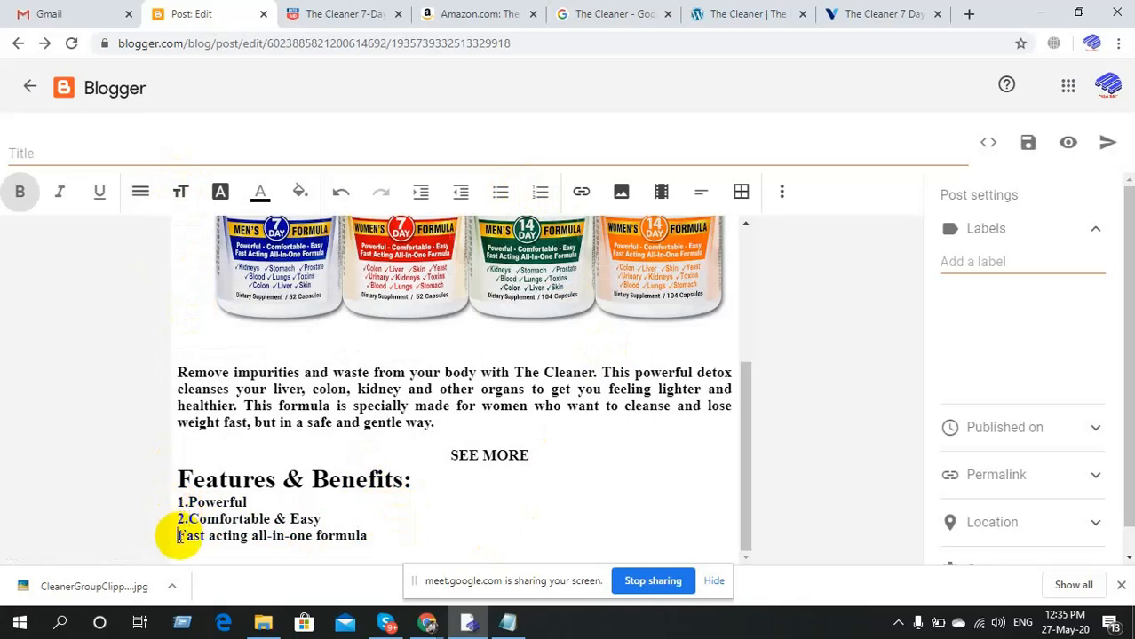
pyautogui.write('3.')
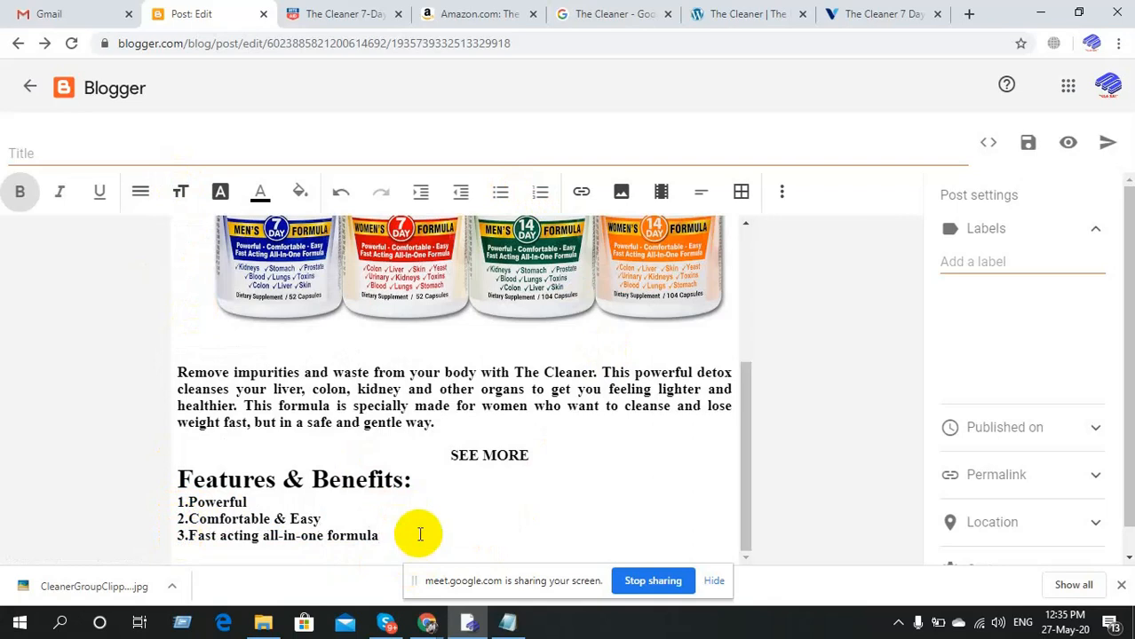
pyautogui.click(421, 535)
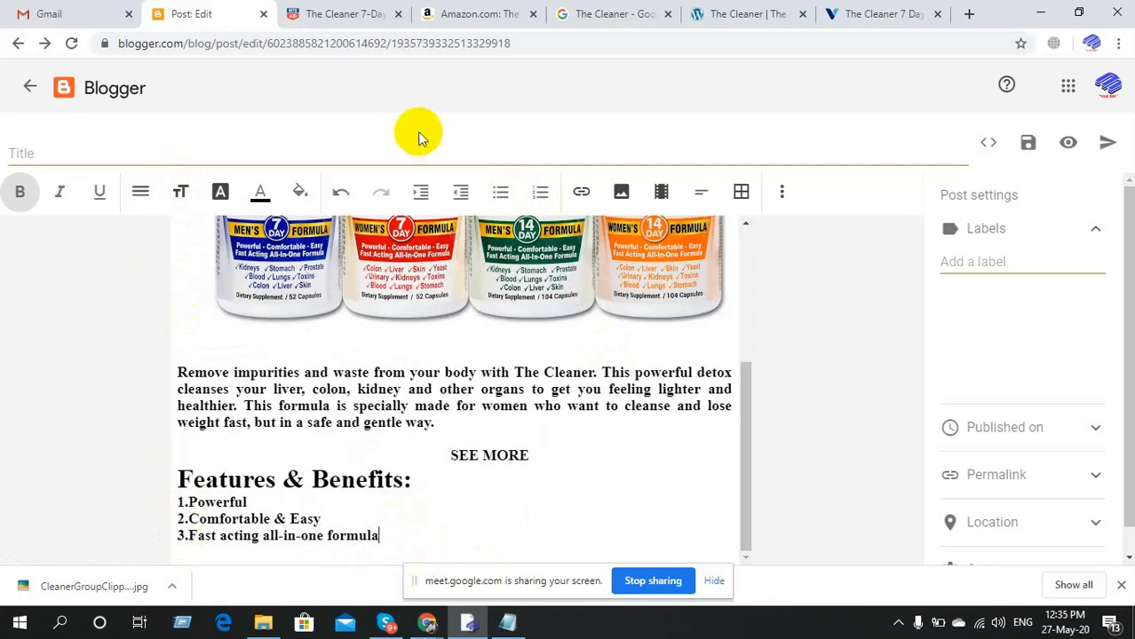
# Scroll down the Rite Aid page and copy the More Information heading.
pyautogui.click(340, 10)
pyautogui.scroll(-1, 287, 264)
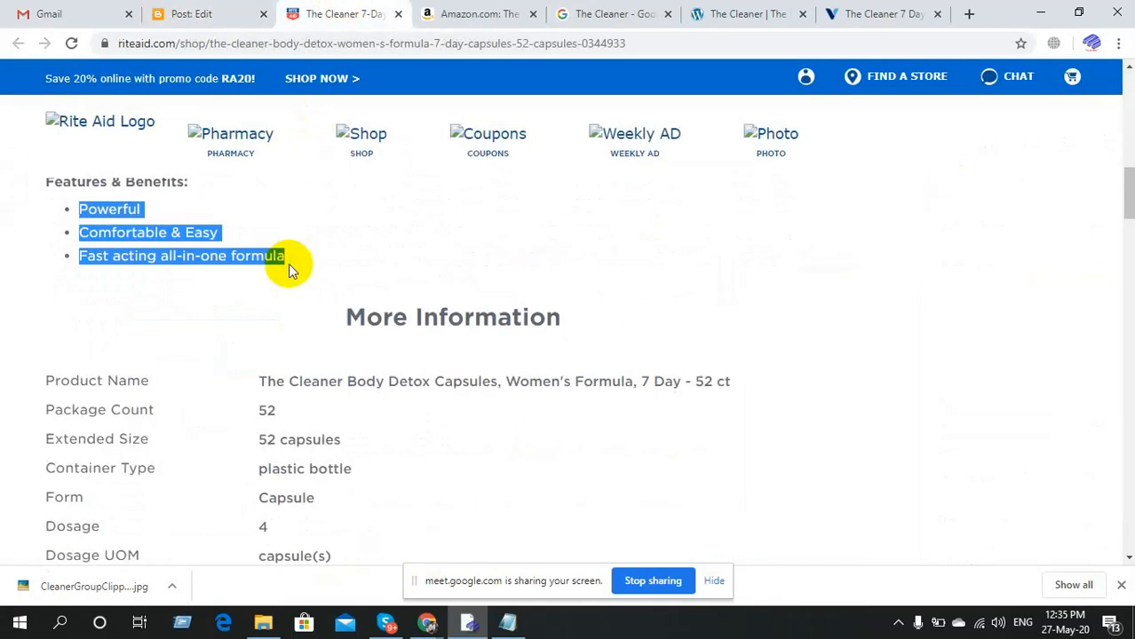
pyautogui.scroll(-5, 288, 264)
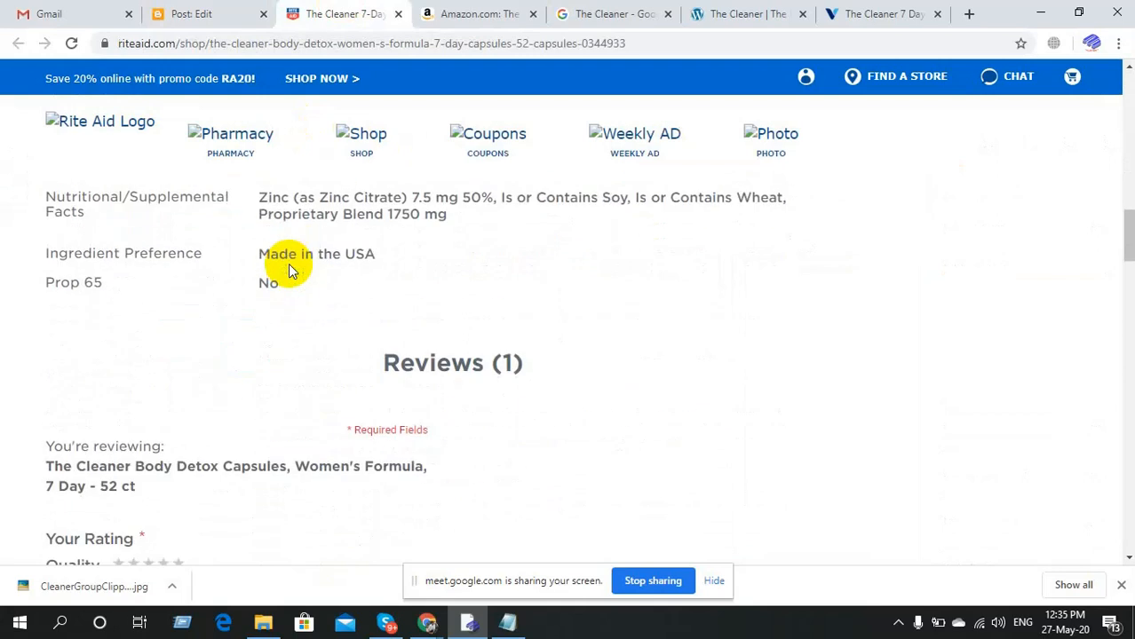
pyautogui.scroll(-2, 288, 264)
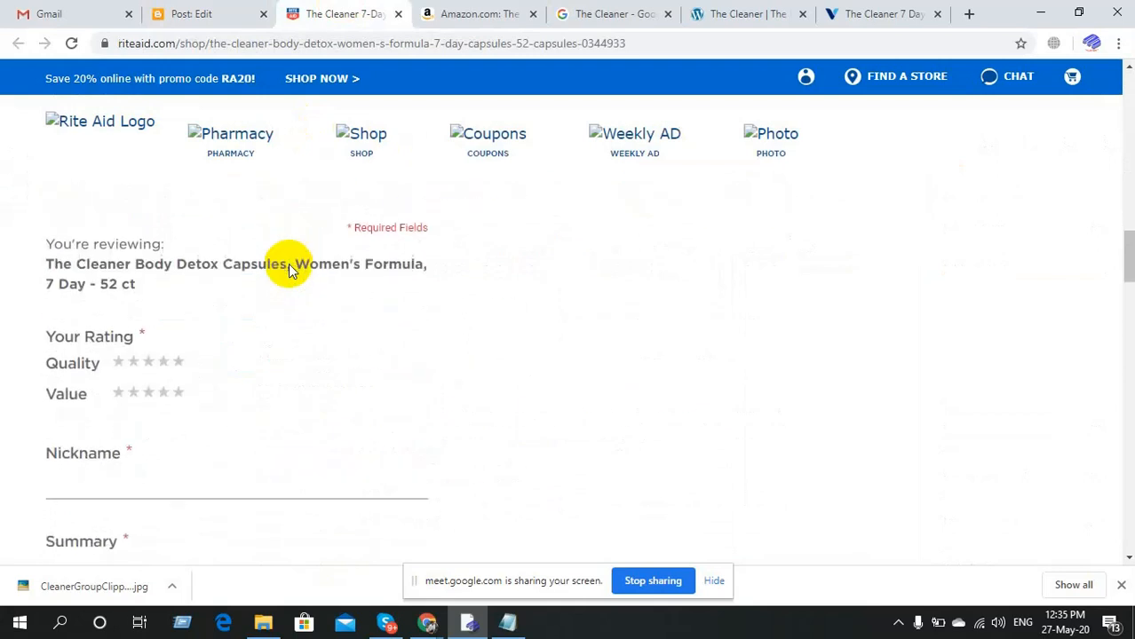
pyautogui.scroll(11, 288, 264)
pyautogui.scroll(-1, 288, 264)
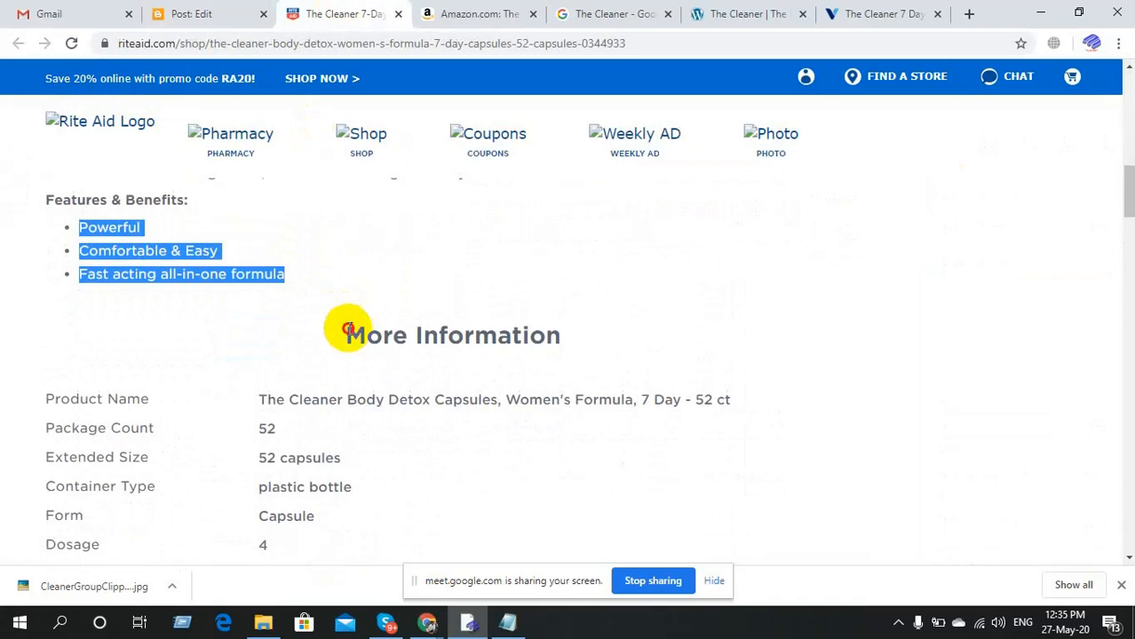
pyautogui.moveTo(348, 330); pyautogui.dragTo(578, 349)
pyautogui.hotkey('ctrl', 'c')
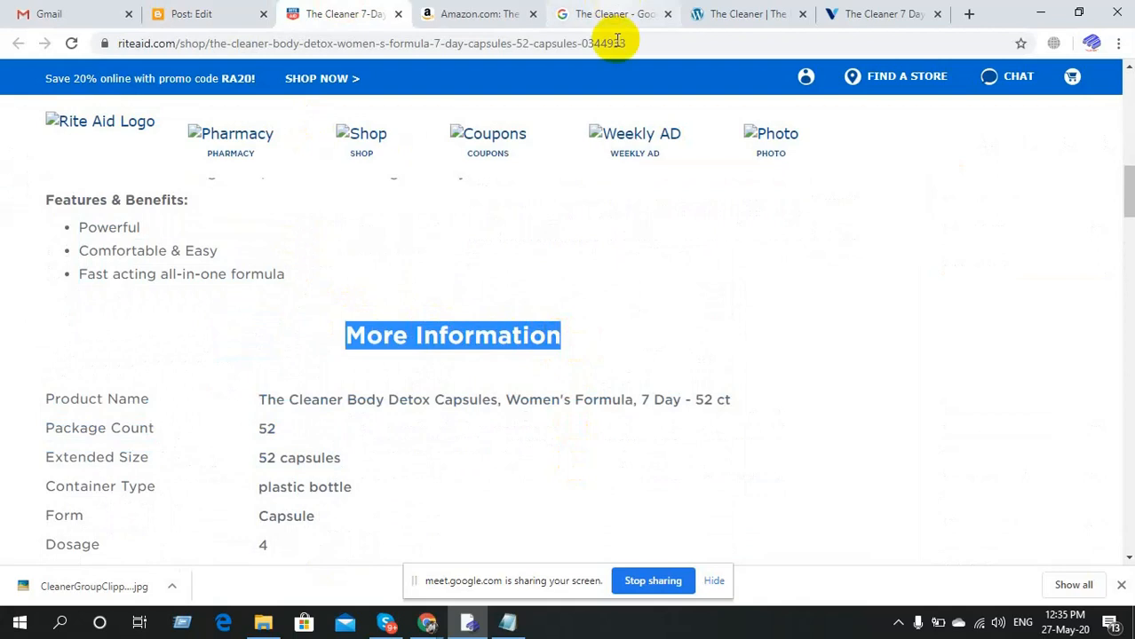
pyautogui.click(487, 609)
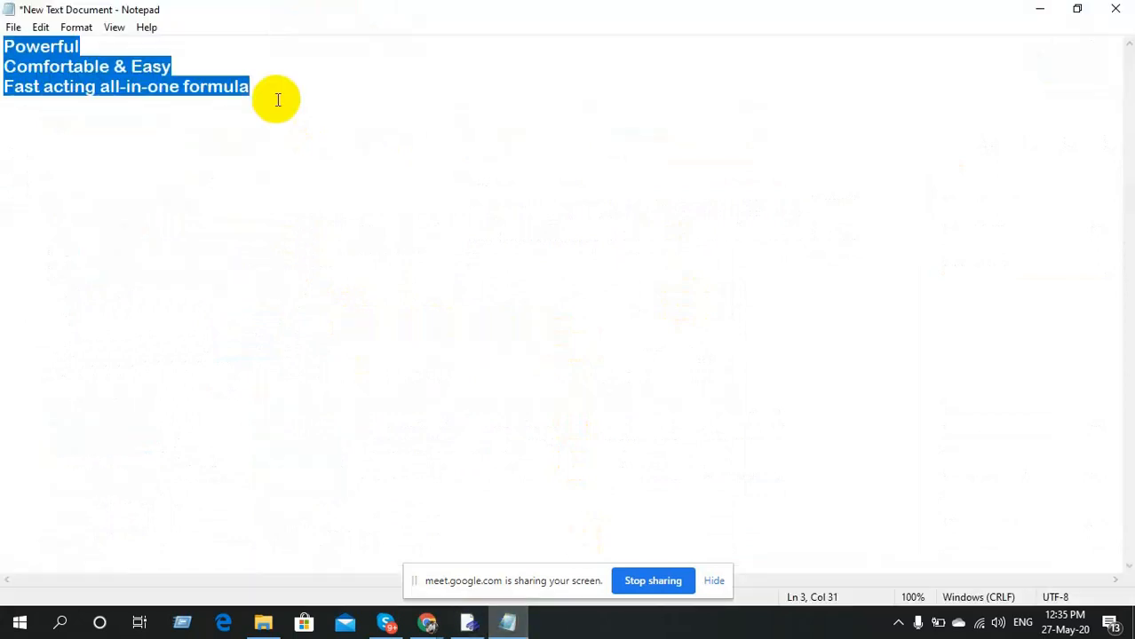
# Replace the Notepad feature lines with plain 'More Information' text and select it.
pyautogui.press('Delete')
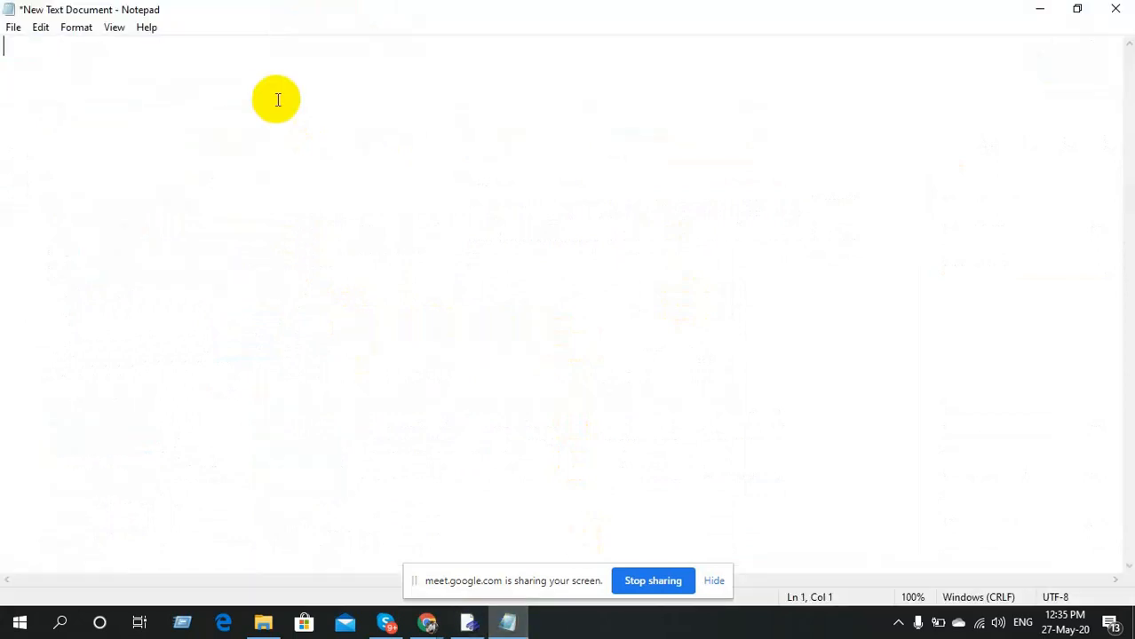
pyautogui.hotkey('ctrl', 'v')
pyautogui.hotkey('ctrl', 'a')
pyautogui.hotkey('ctrl', 'c')
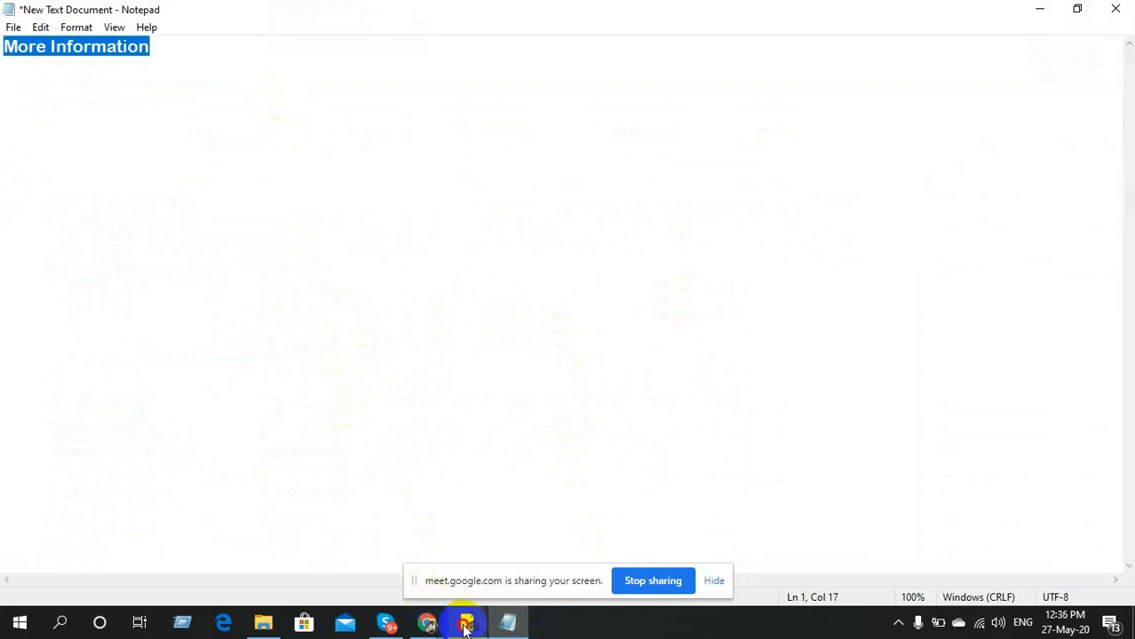
pyautogui.click(468, 621)
# Paste 'More Information' below the numbered list, set it to Huge, and start a new line.
pyautogui.click(222, 14)
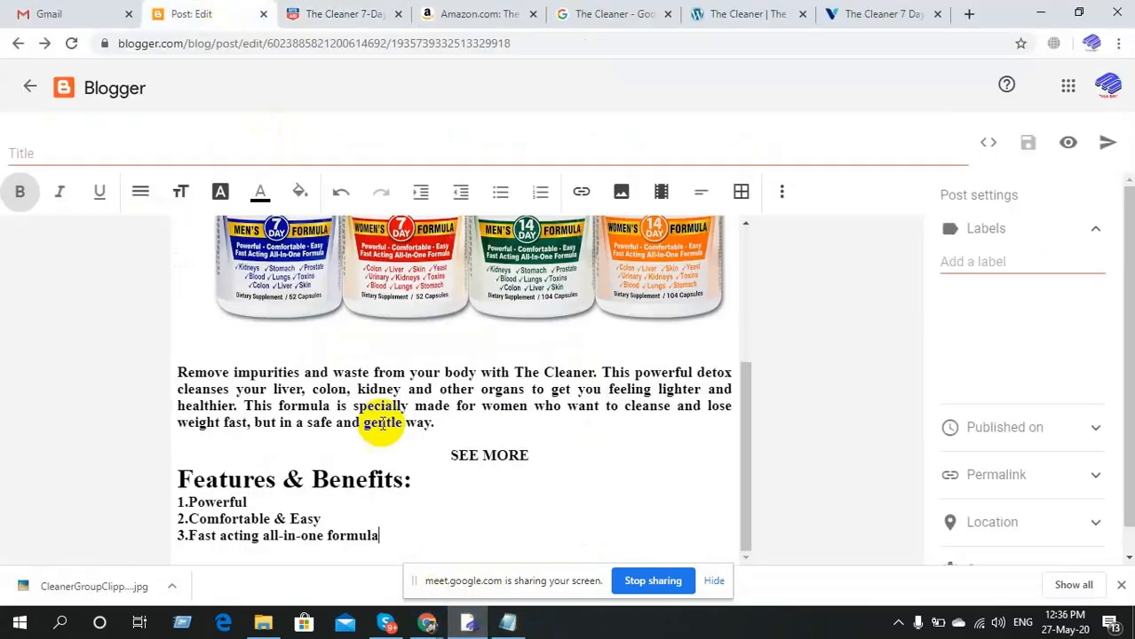
pyautogui.press('Return')
pyautogui.press('Return')
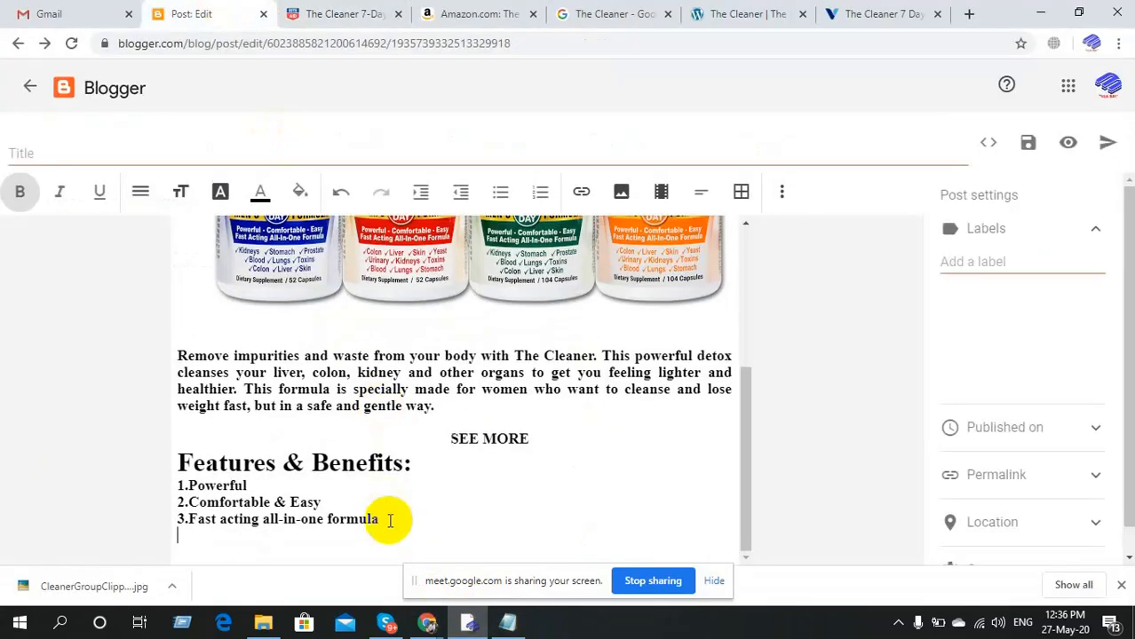
pyautogui.hotkey('ctrl', 'v')
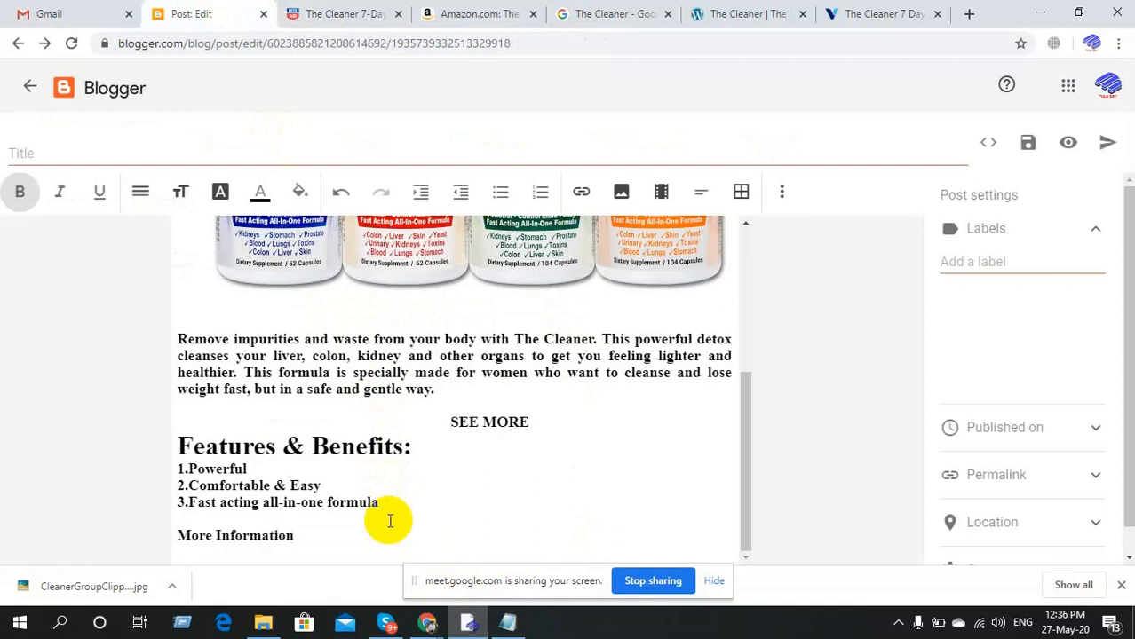
pyautogui.moveTo(296, 536); pyautogui.dragTo(164, 546)
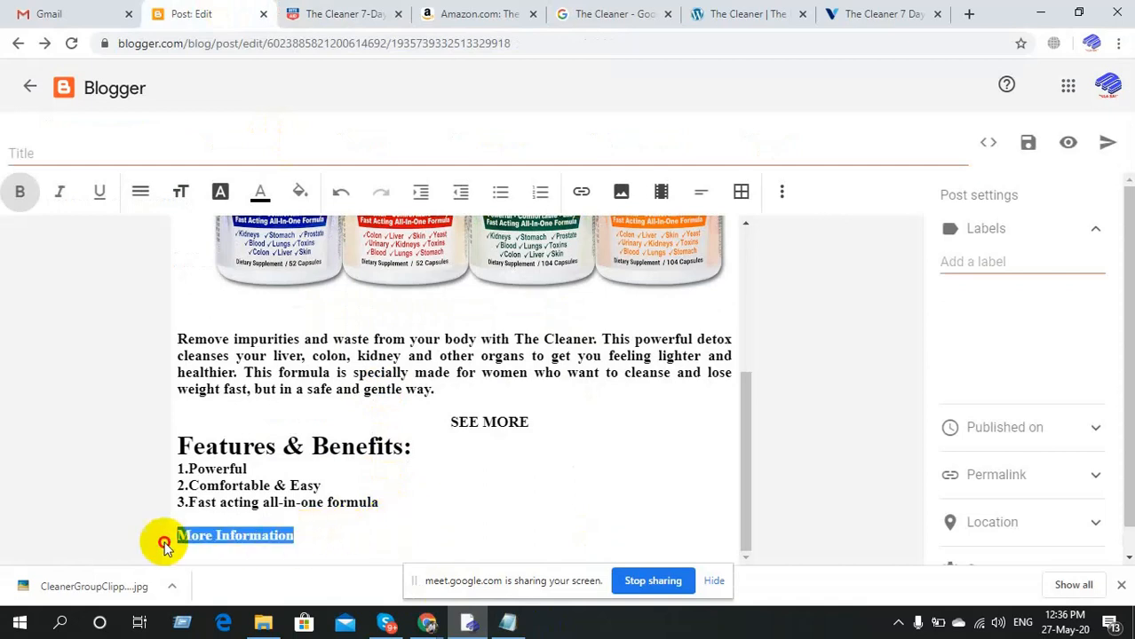
pyautogui.click(178, 200)
pyautogui.click(190, 339)
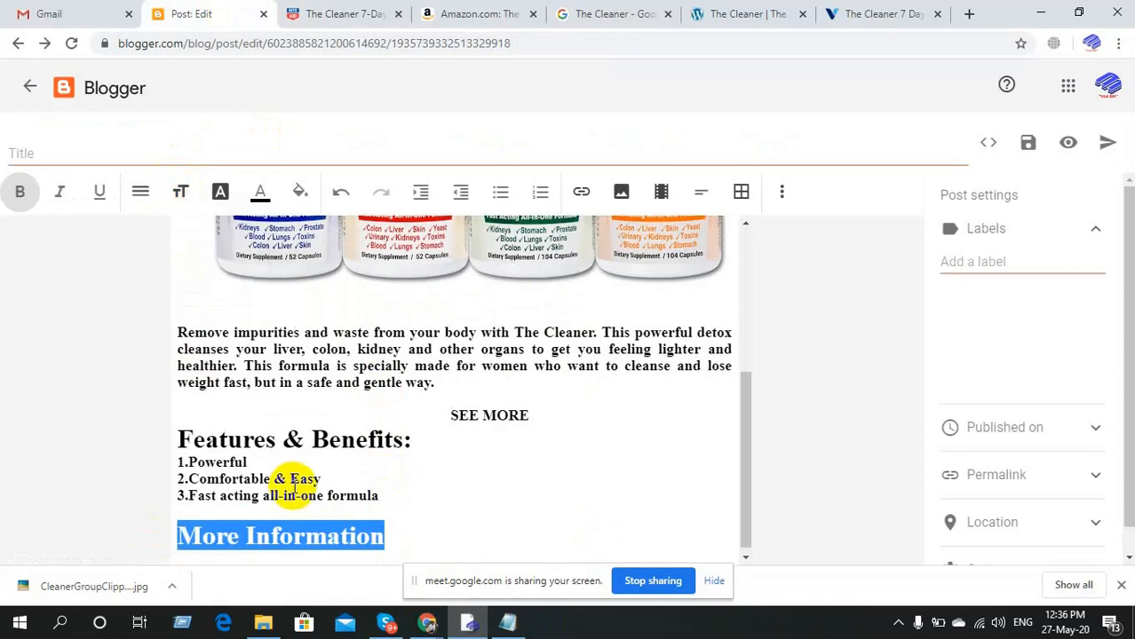
pyautogui.click(389, 533)
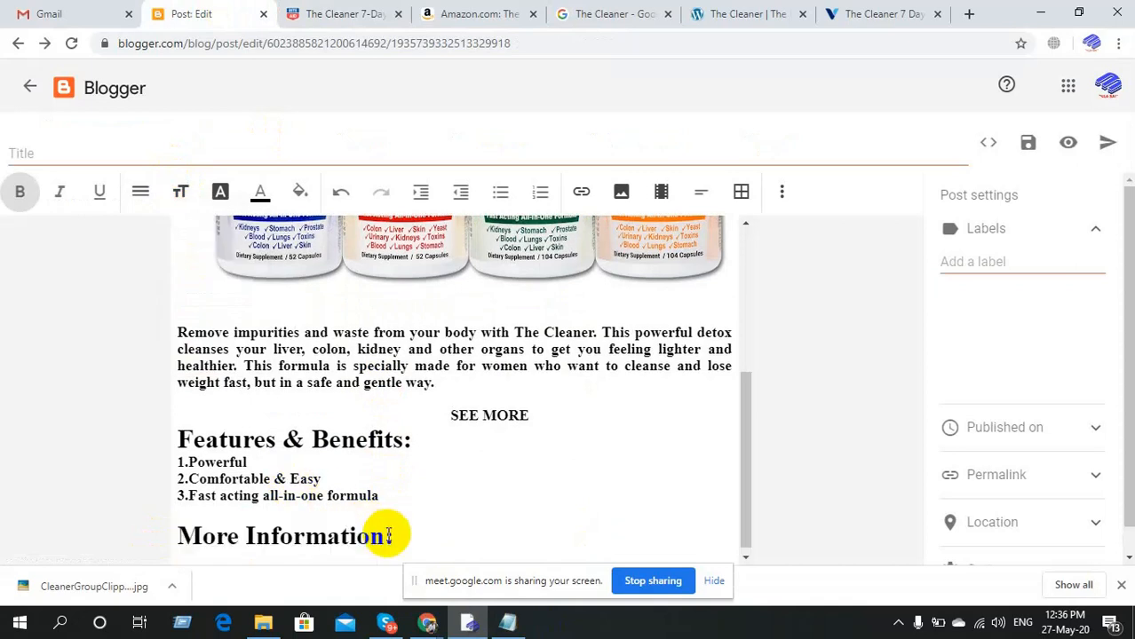
pyautogui.press('Return')
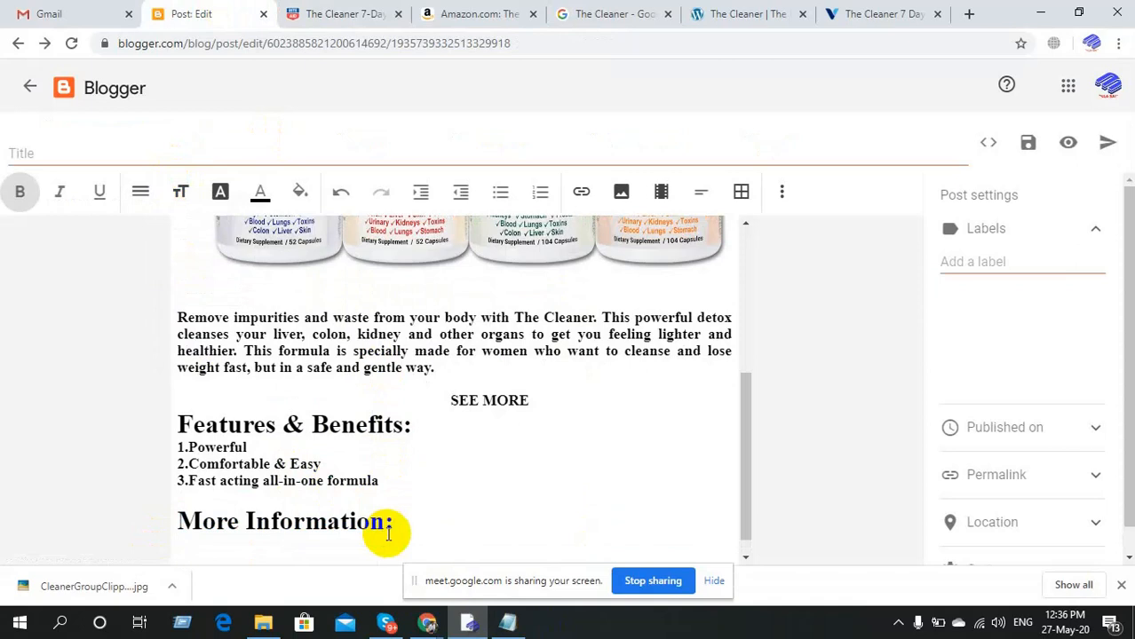
# Copy the Rite Aid product details, Product Name through Made in the USA, and bring Notepad forward.
pyautogui.click(331, 9)
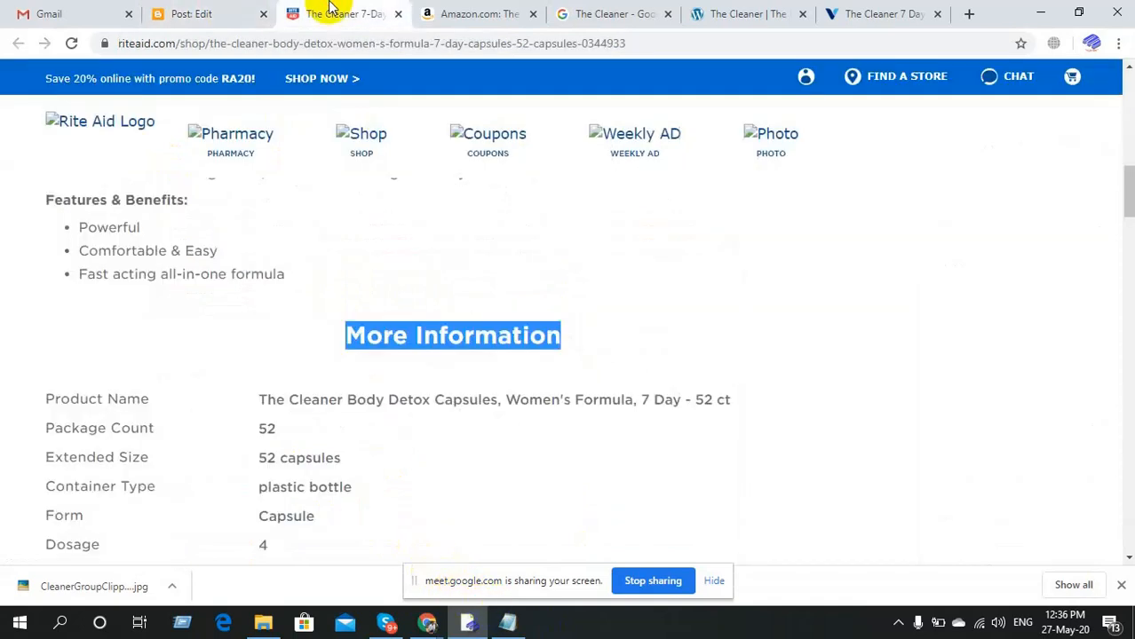
pyautogui.scroll(-2, 194, 411)
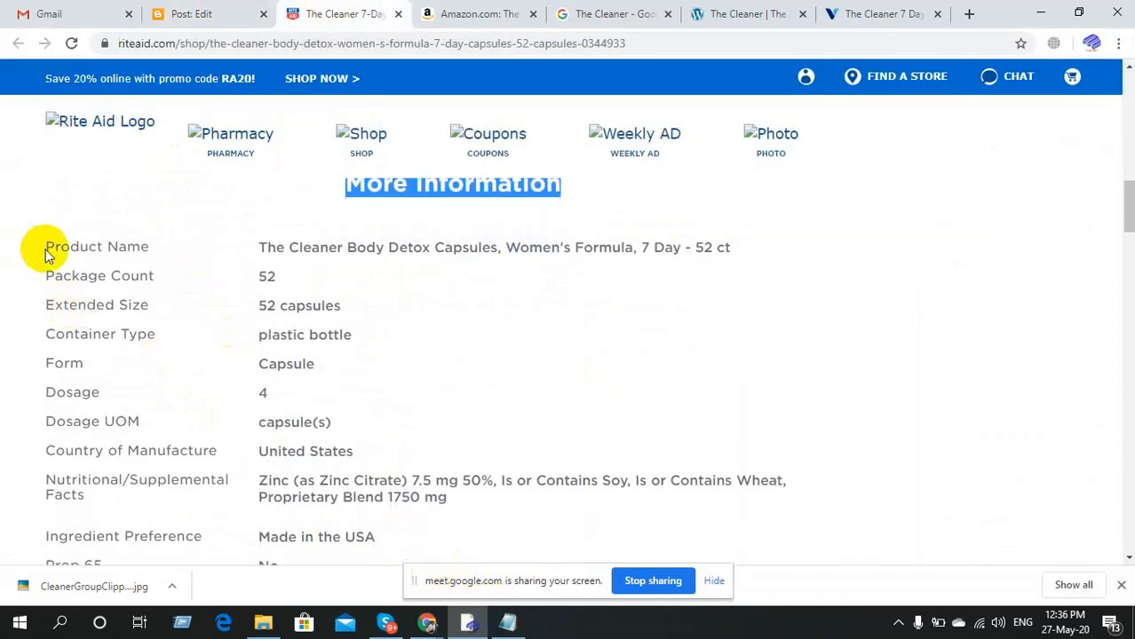
pyautogui.moveTo(48, 249); pyautogui.dragTo(389, 222)
pyautogui.hotkey('ctrl', 'c')
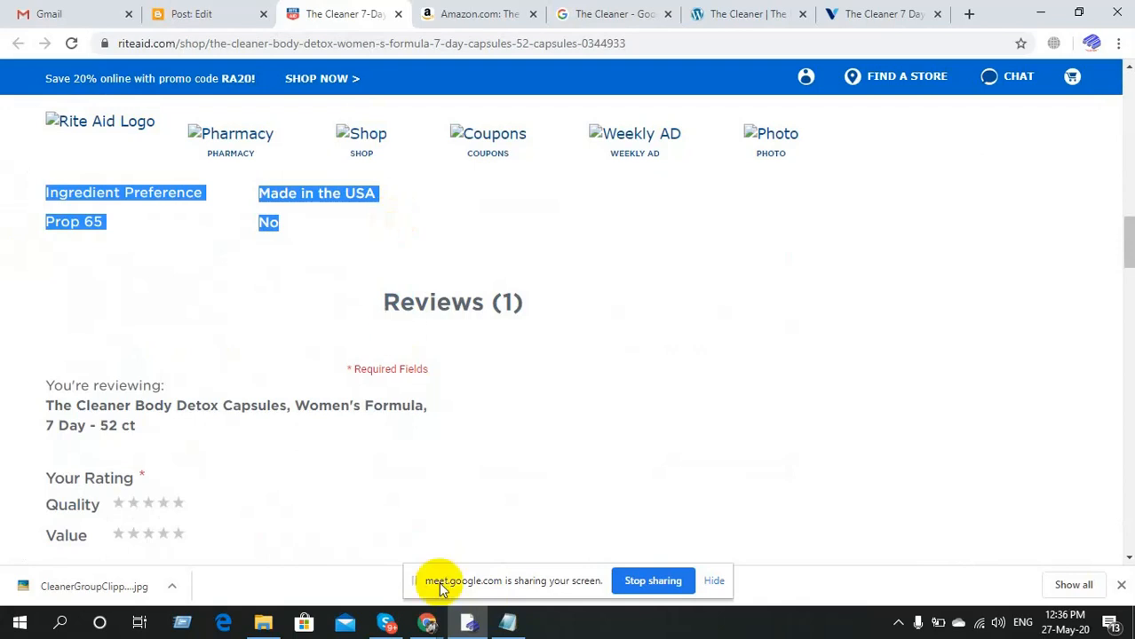
pyautogui.click(508, 622)
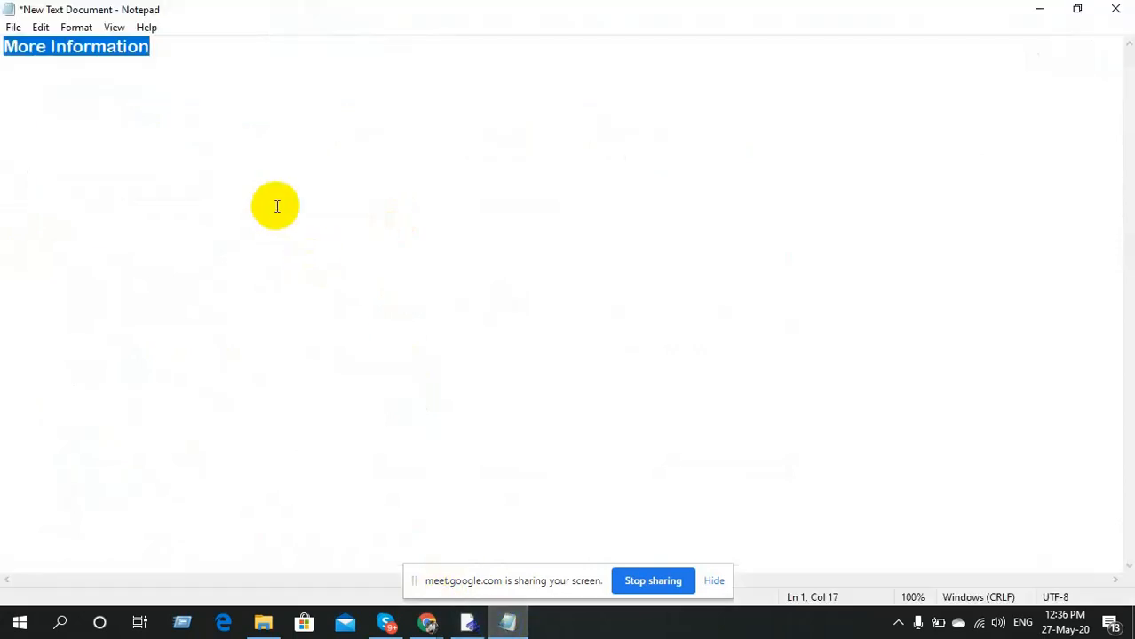
# Swap the old Notepad heading for the pasted specifications as plain text and select it all.
pyautogui.press('BackSpace')
pyautogui.hotkey('ctrl', 'v')
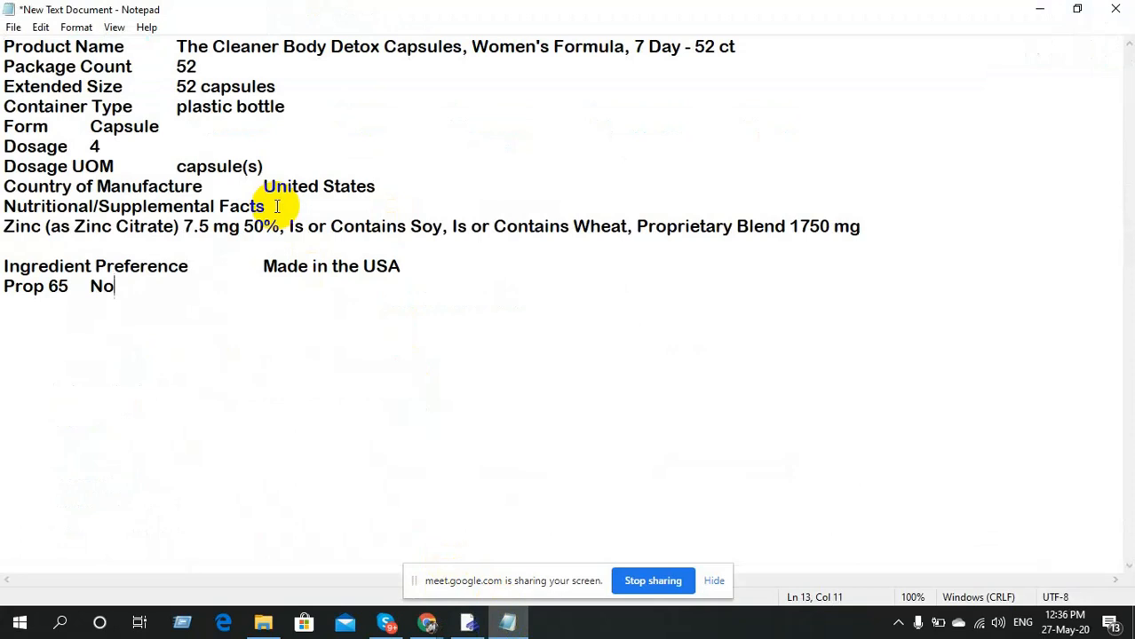
pyautogui.hotkey('ctrl', 'a')
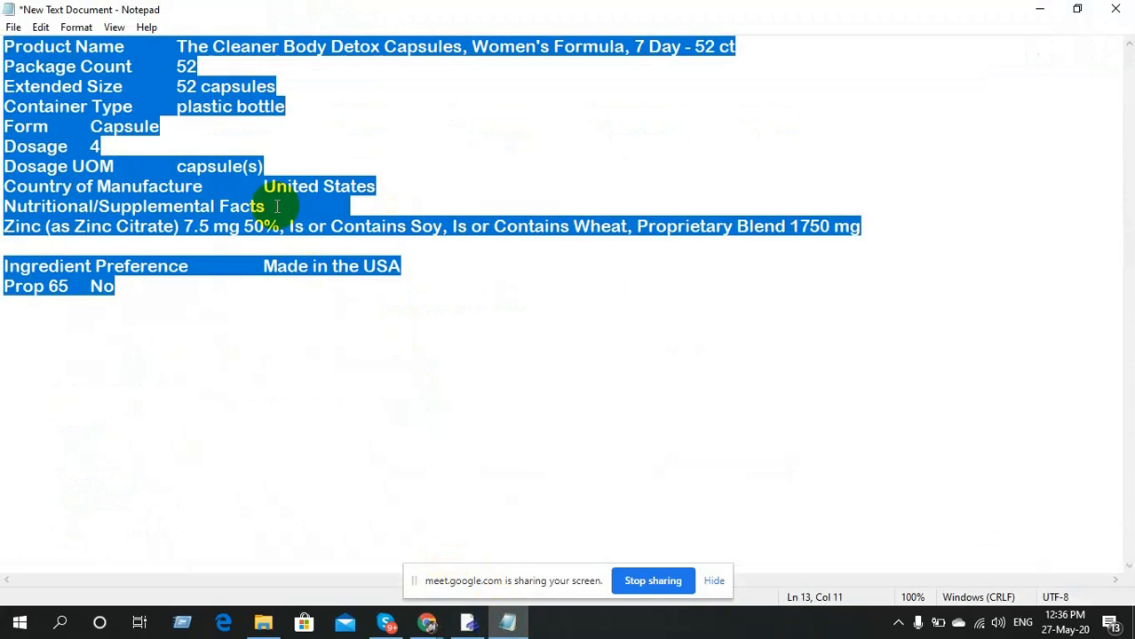
pyautogui.click(466, 624)
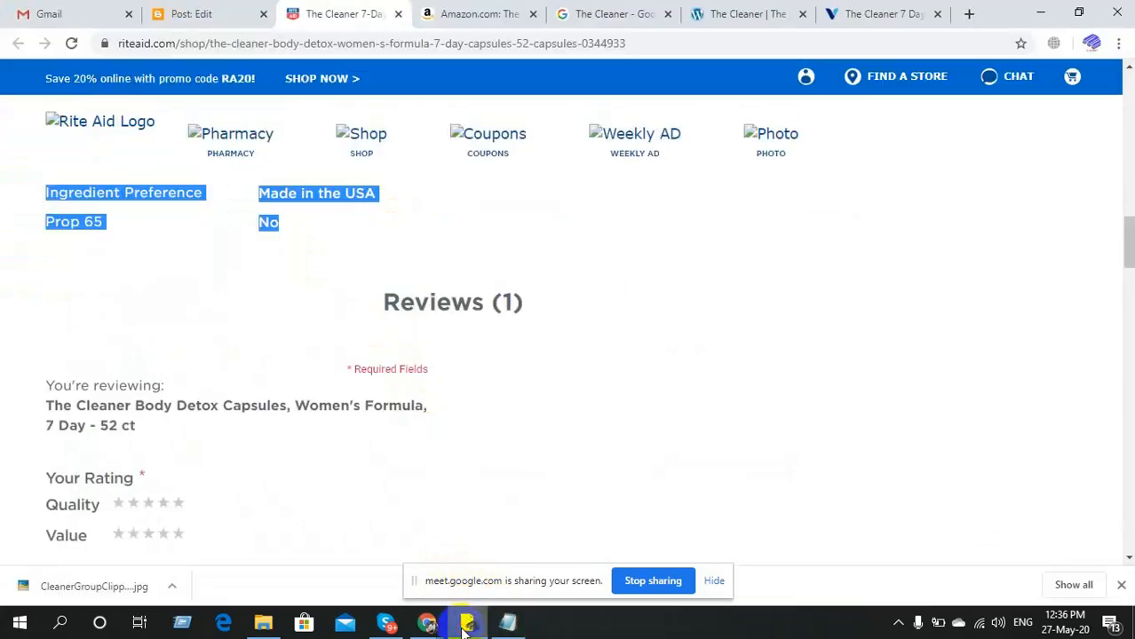
# Paste the plain product specifications under More Information in the Blogger post.
pyautogui.click(160, 11)
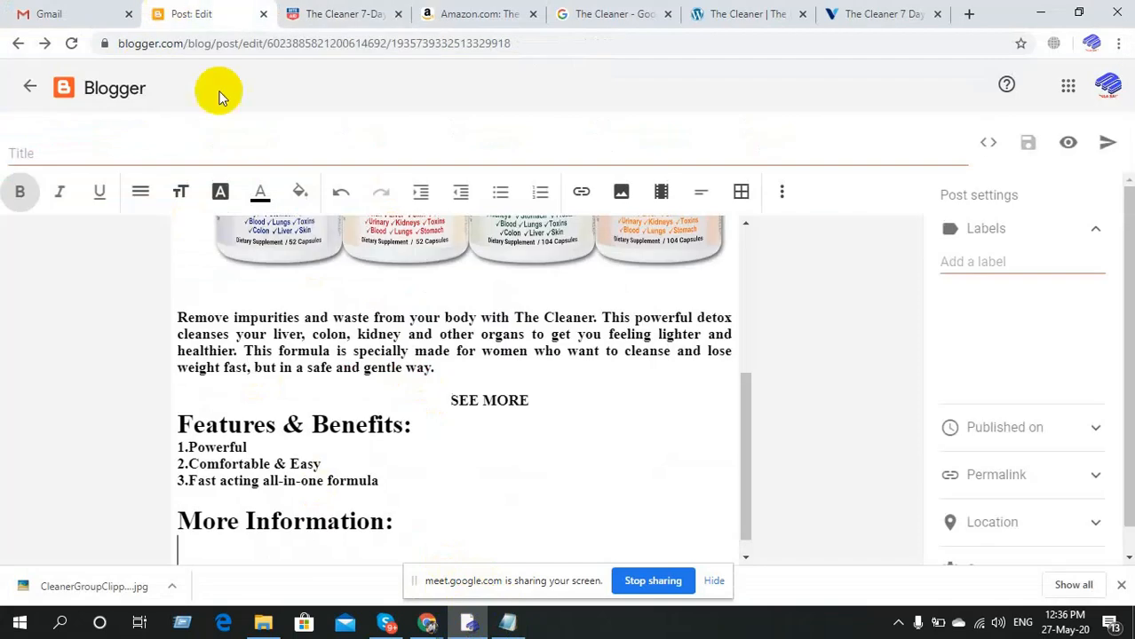
pyautogui.scroll(-1, 436, 494)
pyautogui.hotkey('ctrl', 'v')
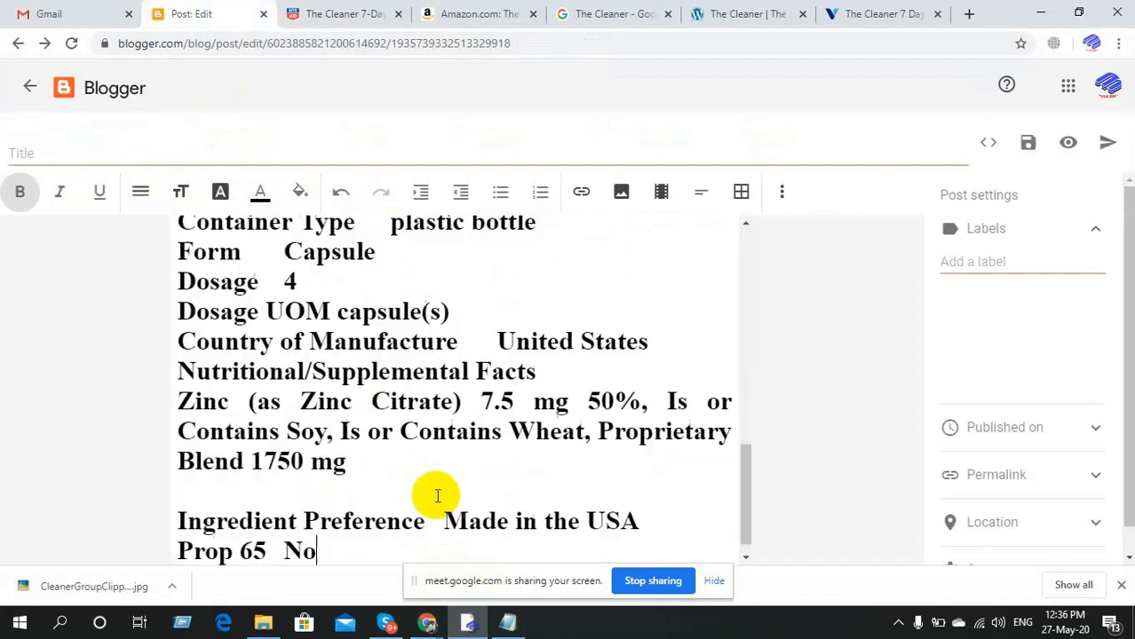
pyautogui.scroll(3, 436, 496)
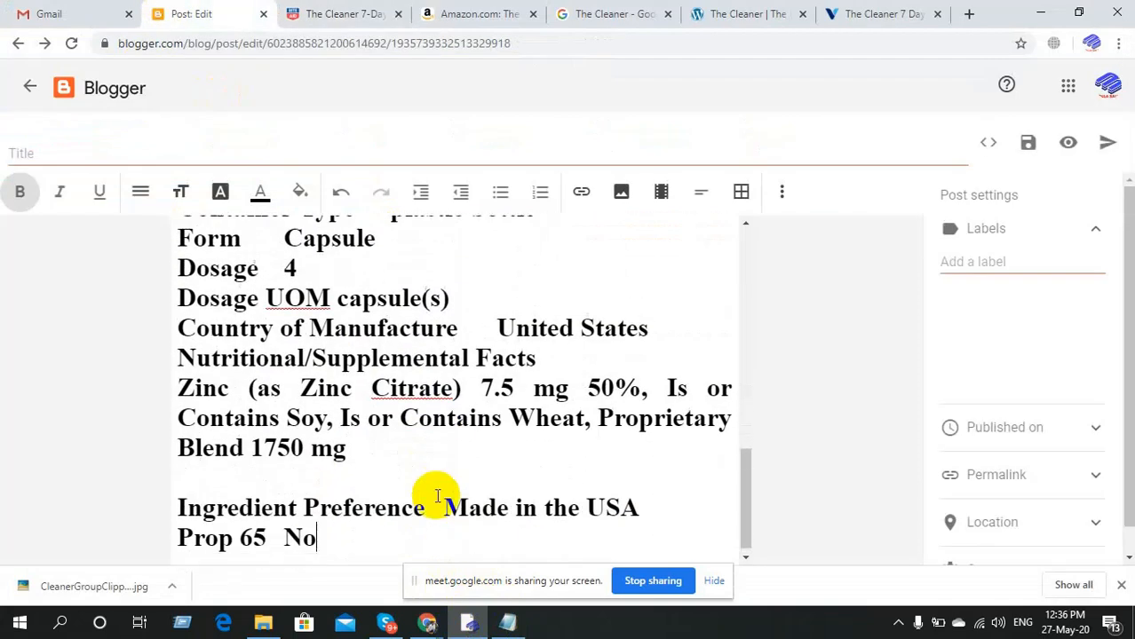
pyautogui.scroll(3, 436, 495)
pyautogui.scroll(-1, 432, 495)
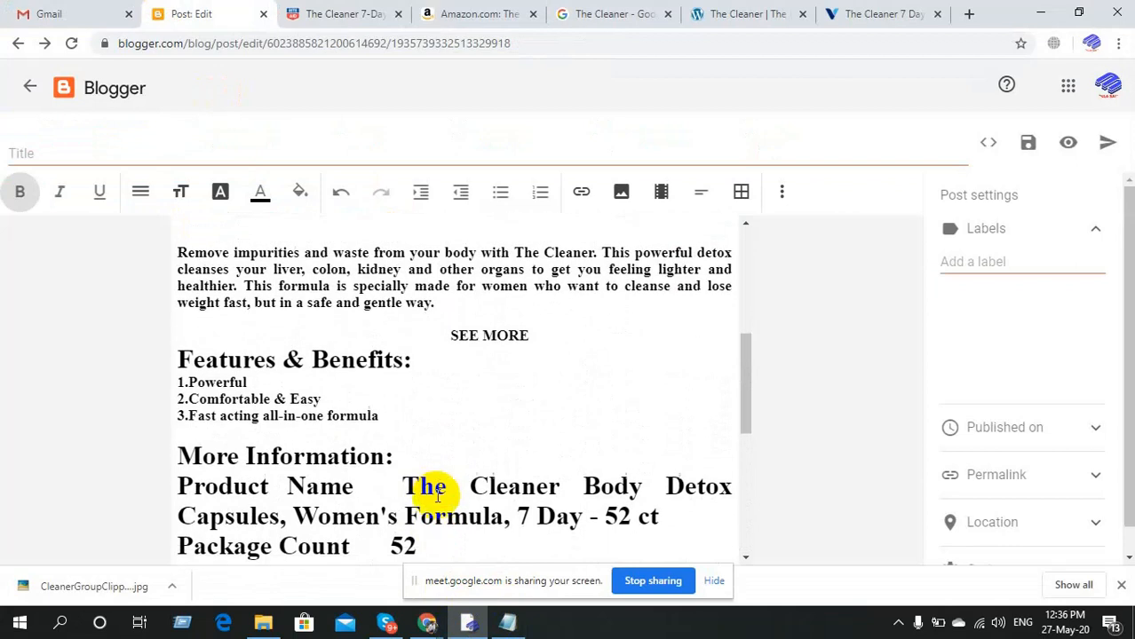
# Set the specifications from Product Name to Prop 65 No to Normal font size.
pyautogui.moveTo(178, 459); pyautogui.dragTo(375, 528)
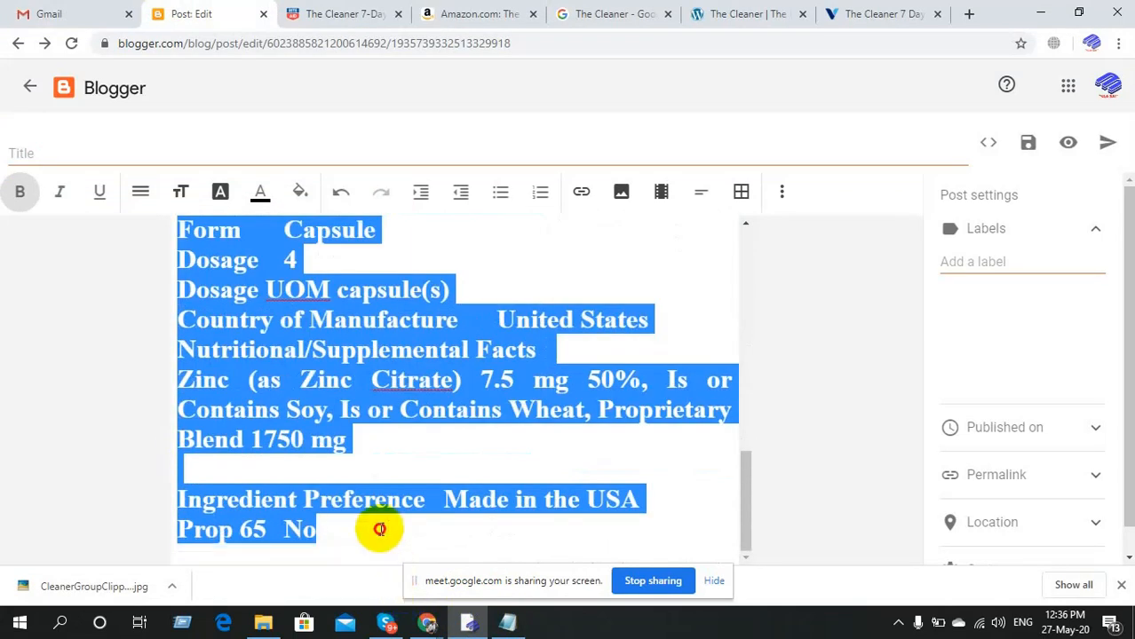
pyautogui.click(183, 194)
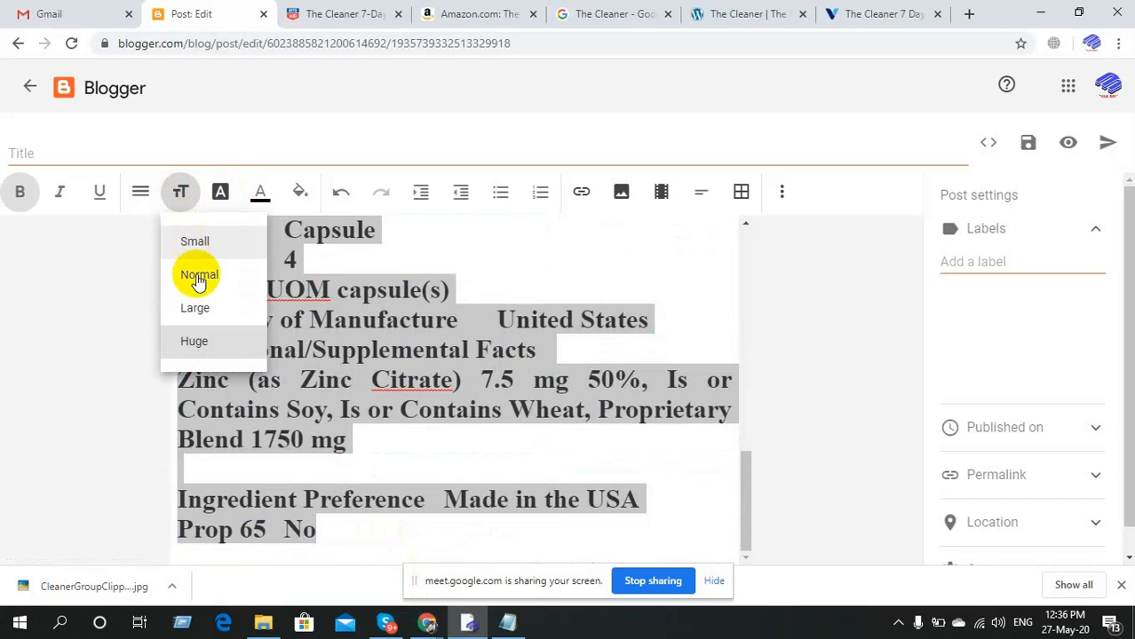
pyautogui.click(197, 309)
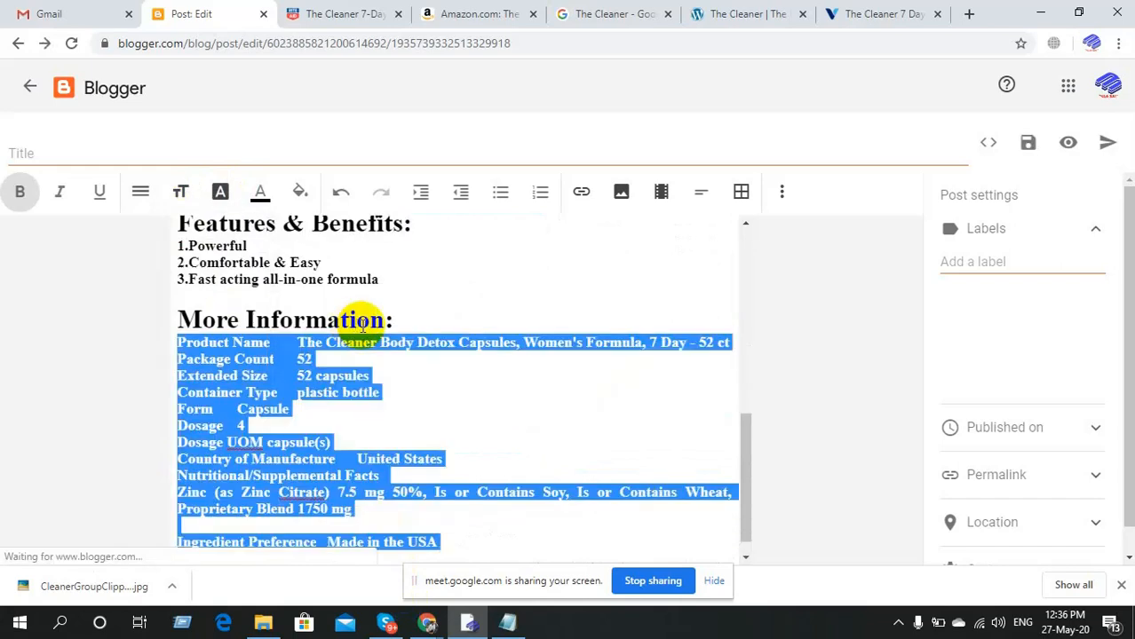
pyautogui.click(458, 388)
# Add an empty line after the Prop 65 No line.
pyautogui.scroll(-1, 459, 388)
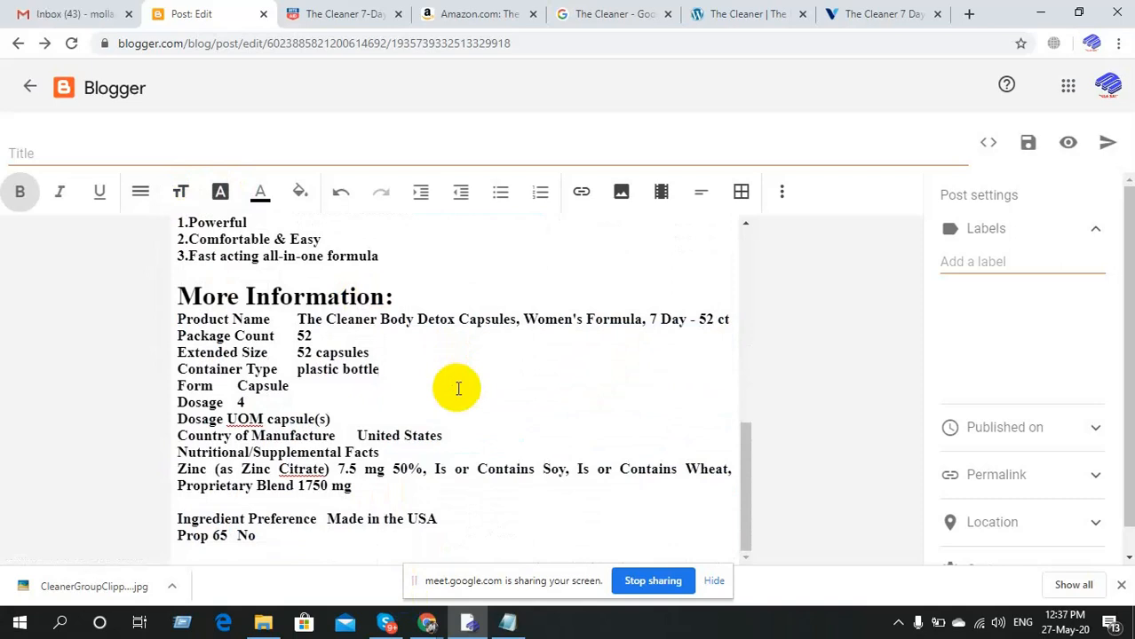
pyautogui.scroll(5, 459, 388)
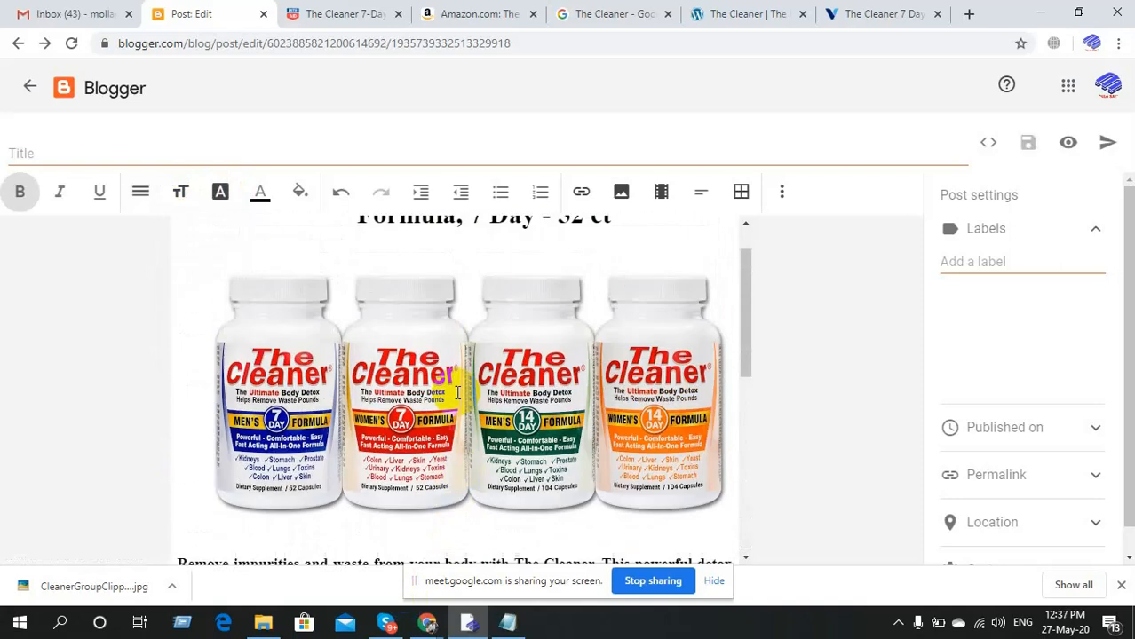
pyautogui.scroll(1, 458, 392)
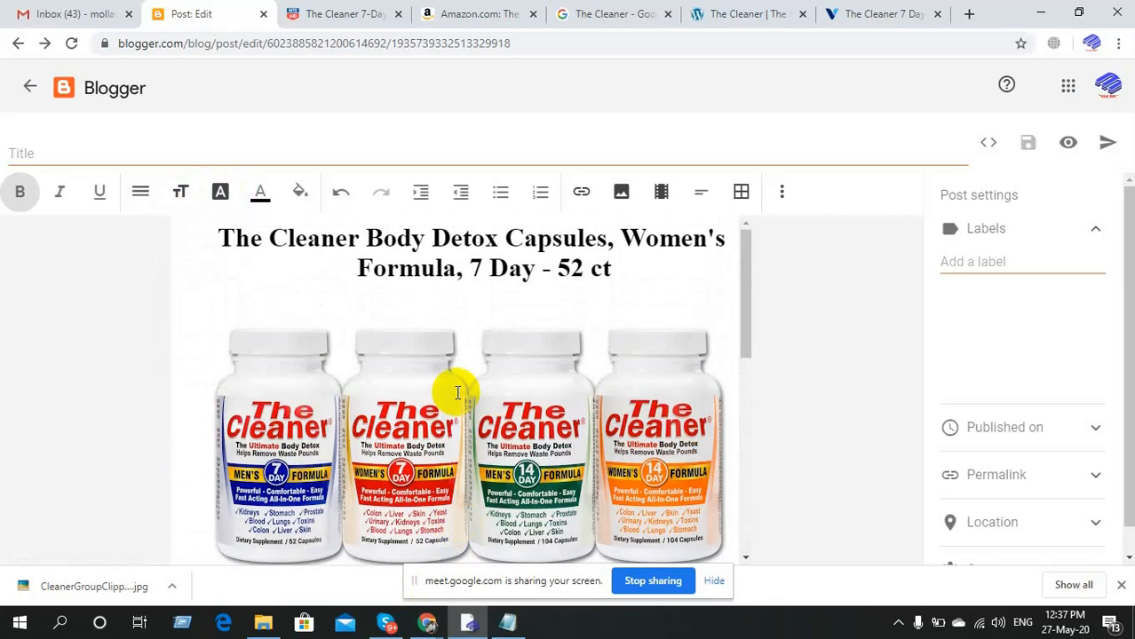
pyautogui.scroll(-10, 458, 392)
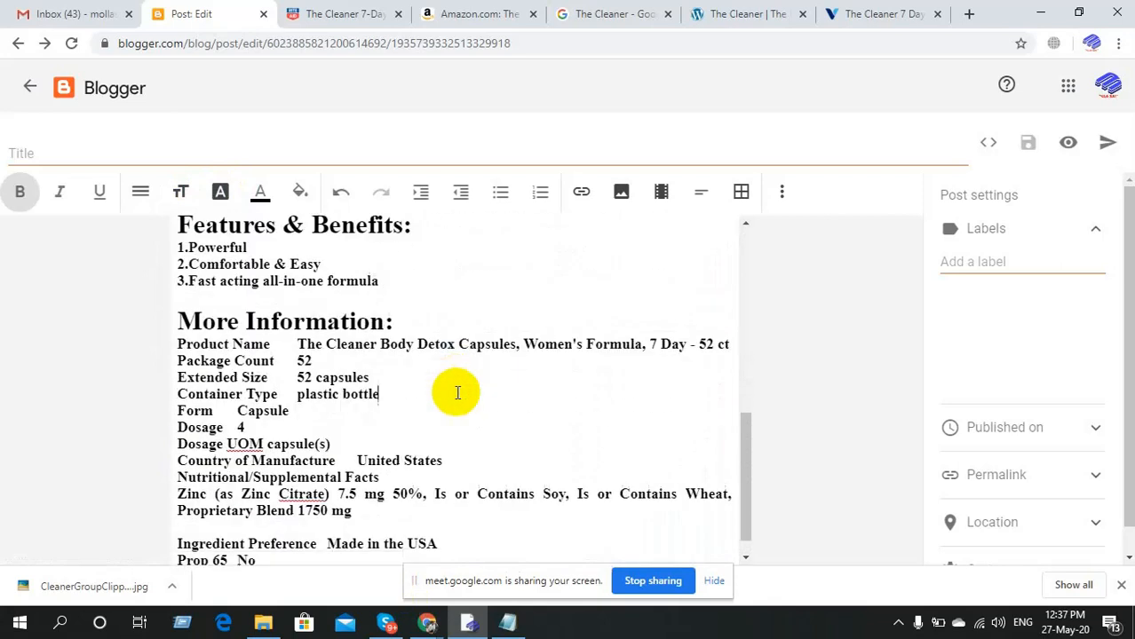
pyautogui.scroll(2, 458, 392)
pyautogui.scroll(3, 458, 393)
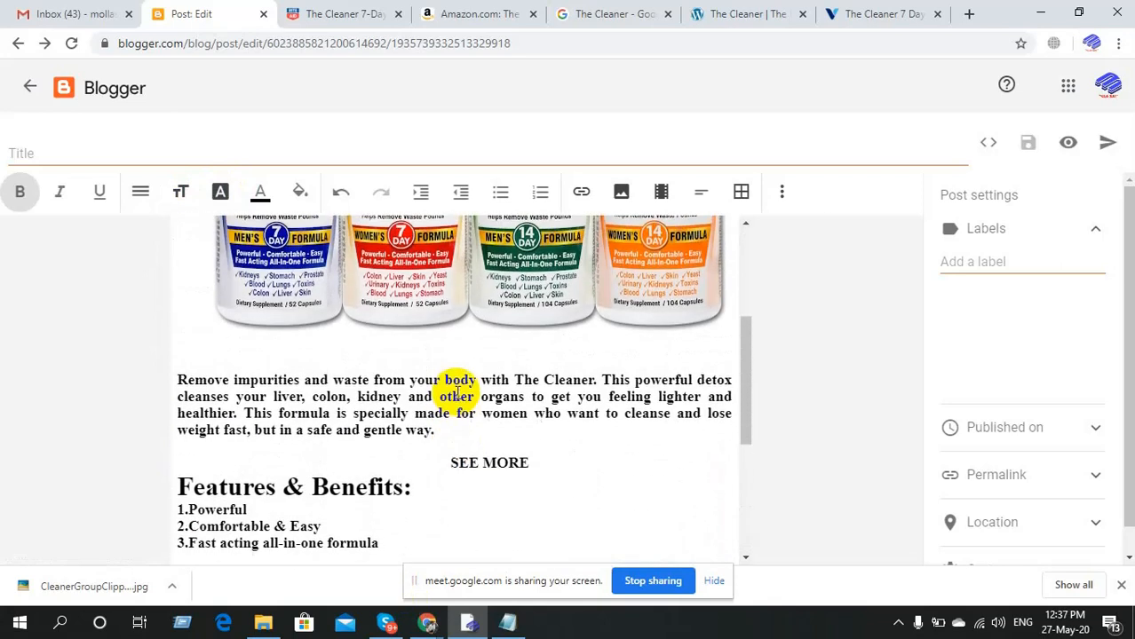
pyautogui.scroll(-4, 458, 393)
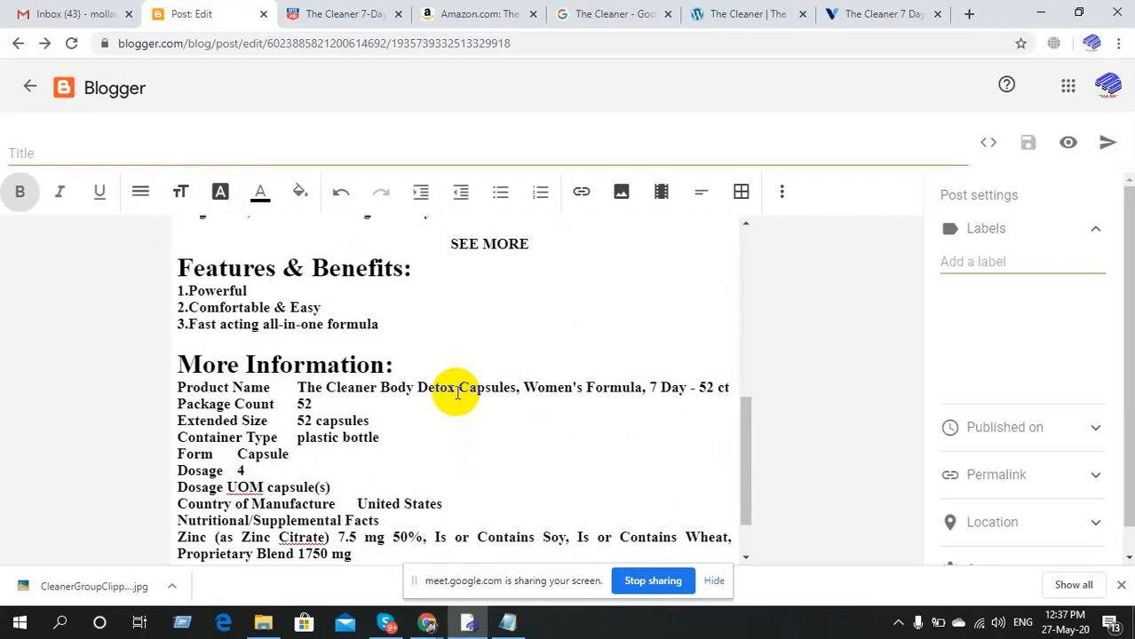
pyautogui.scroll(-1, 458, 393)
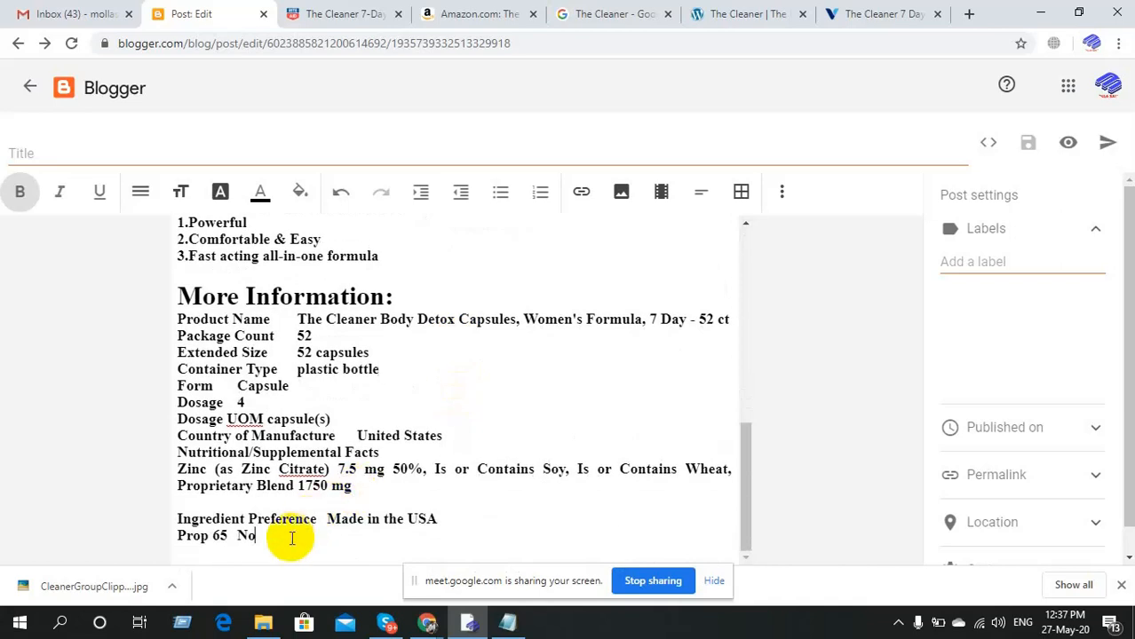
pyautogui.press('Return')
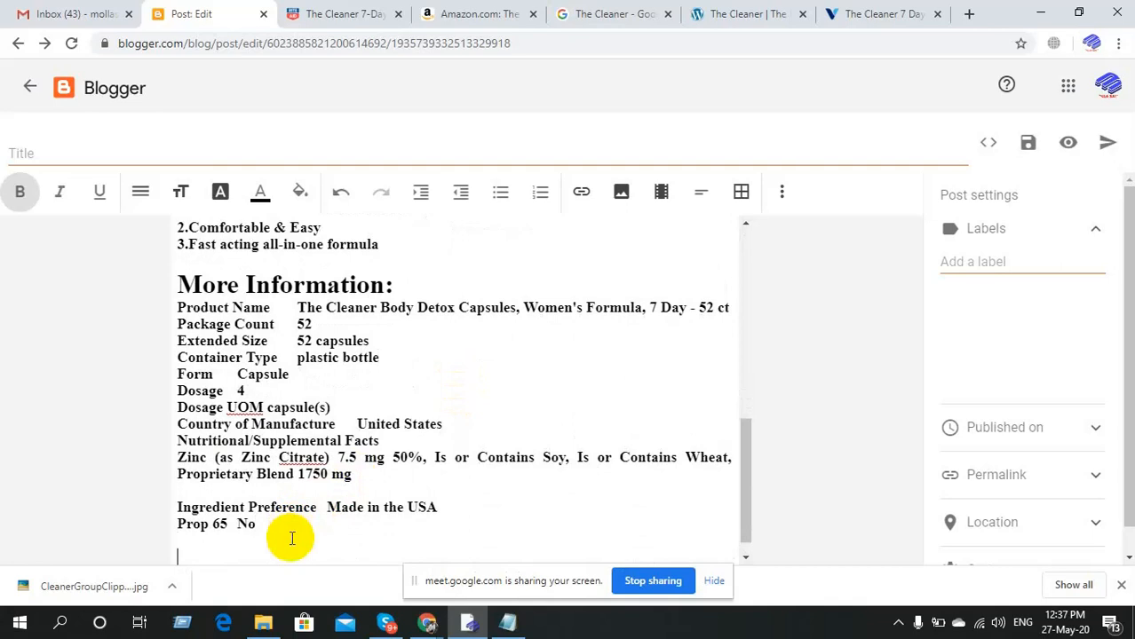
# Open a new tab and close the old The Cleaner search, WordPress and Vitamin Shoppe tabs.
pyautogui.click(968, 13)
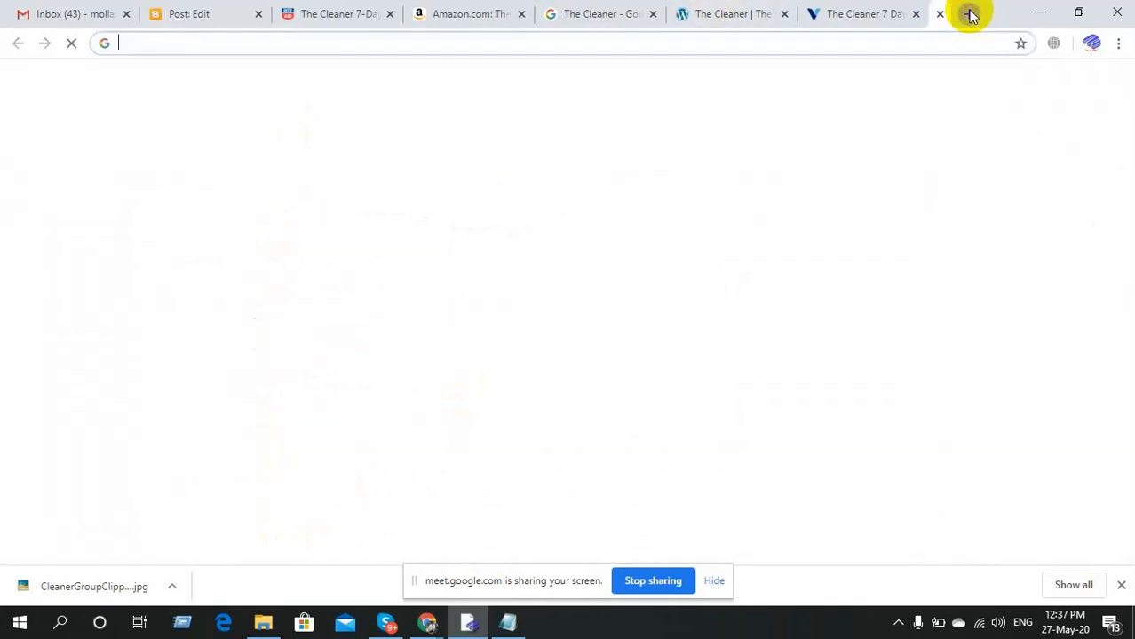
pyautogui.click(625, 43)
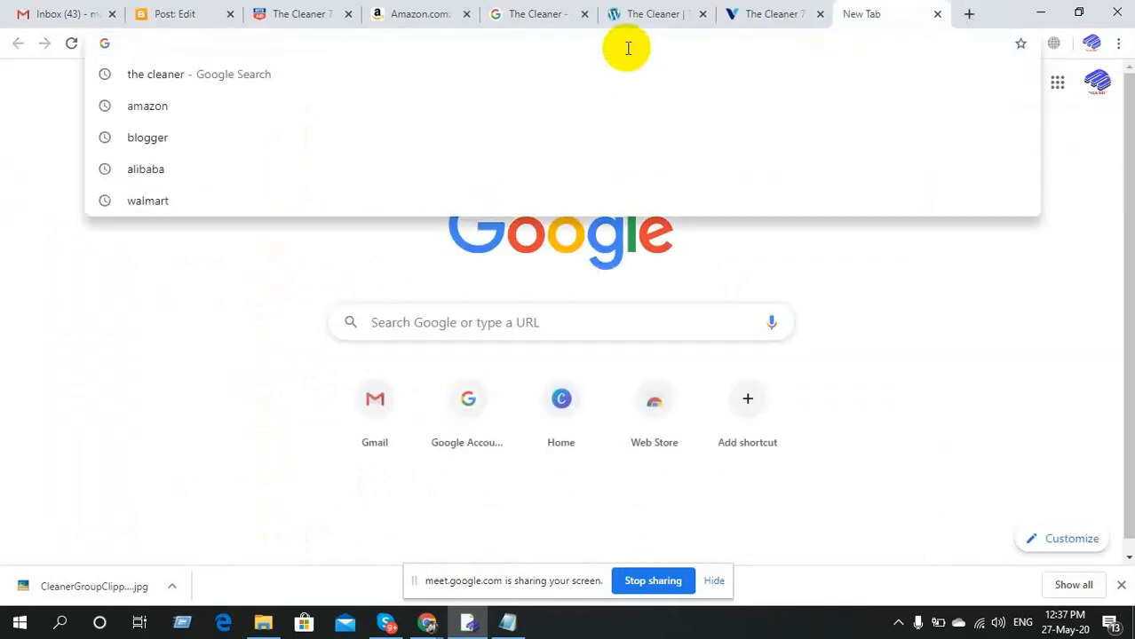
pyautogui.click(533, 14)
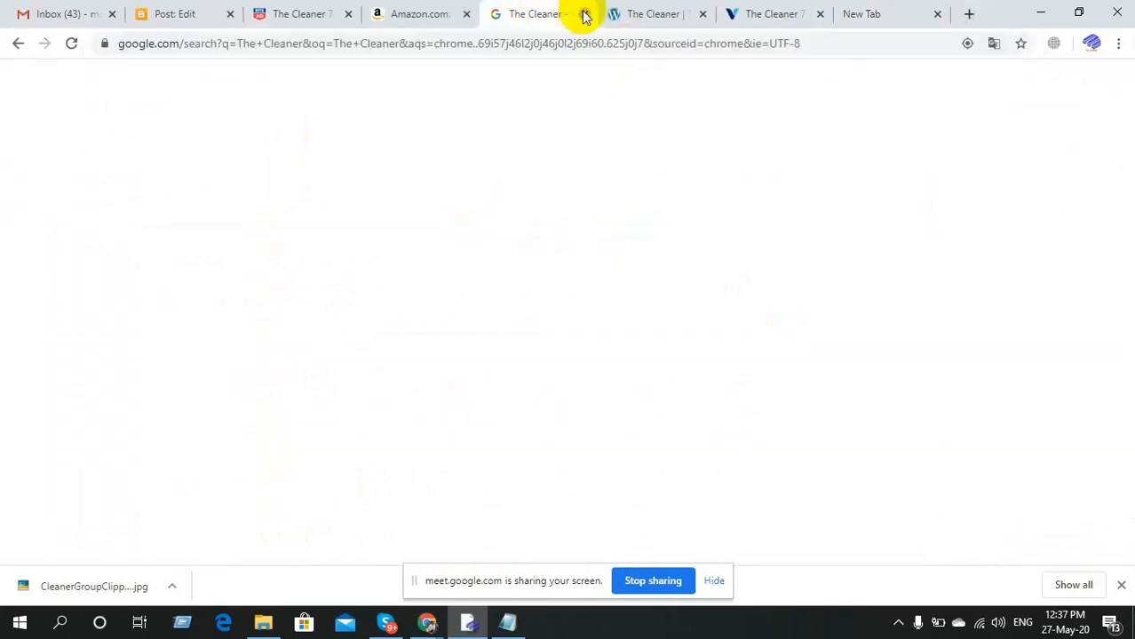
pyautogui.click(585, 14)
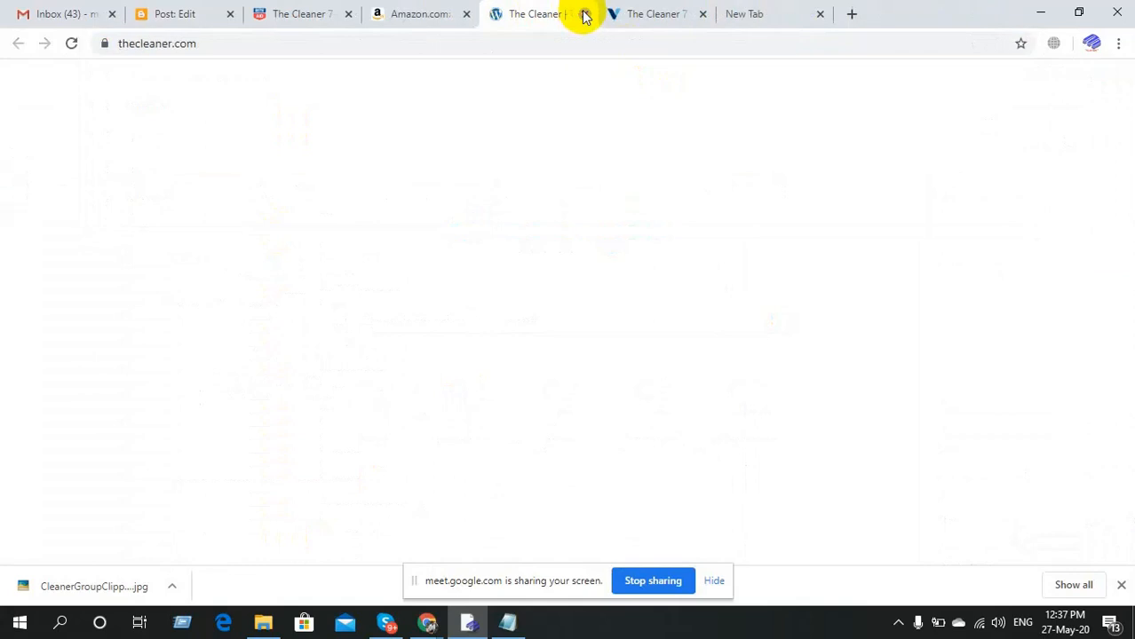
pyautogui.click(586, 15)
pyautogui.click(585, 14)
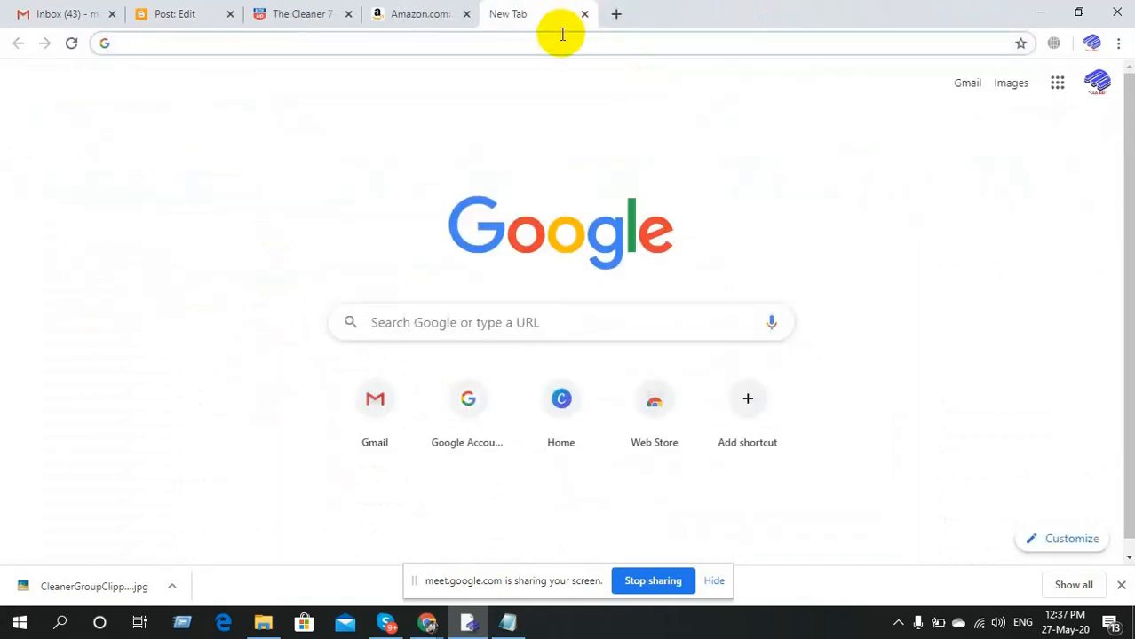
# Search Google for 'order now button' and switch to image results.
pyautogui.click(560, 47)
pyautogui.write('orde')
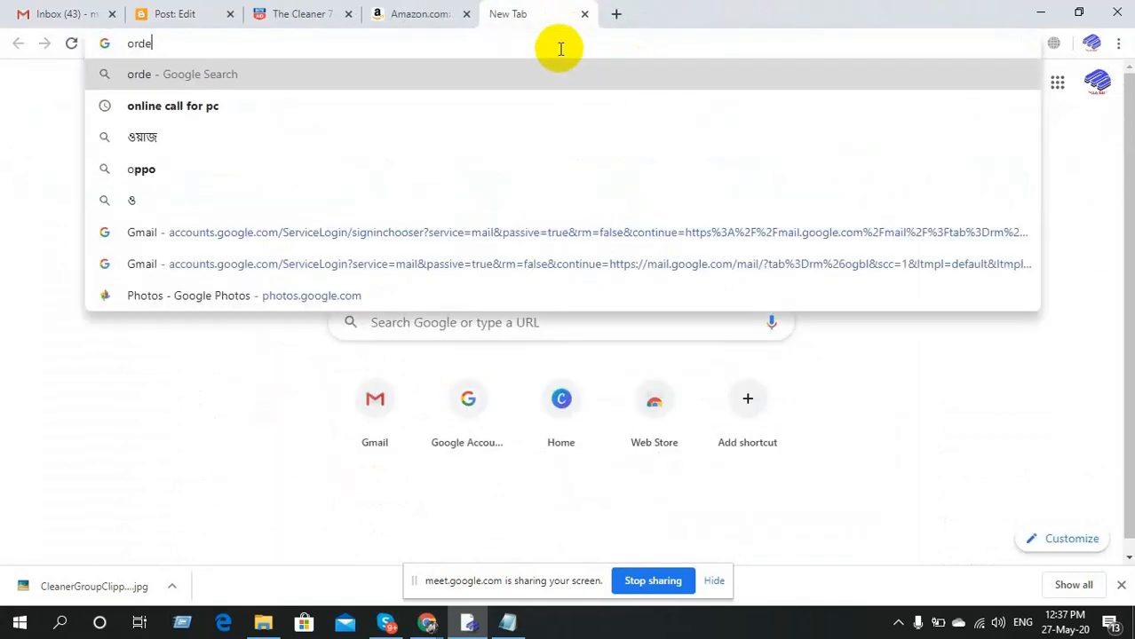
pyautogui.write('r n')
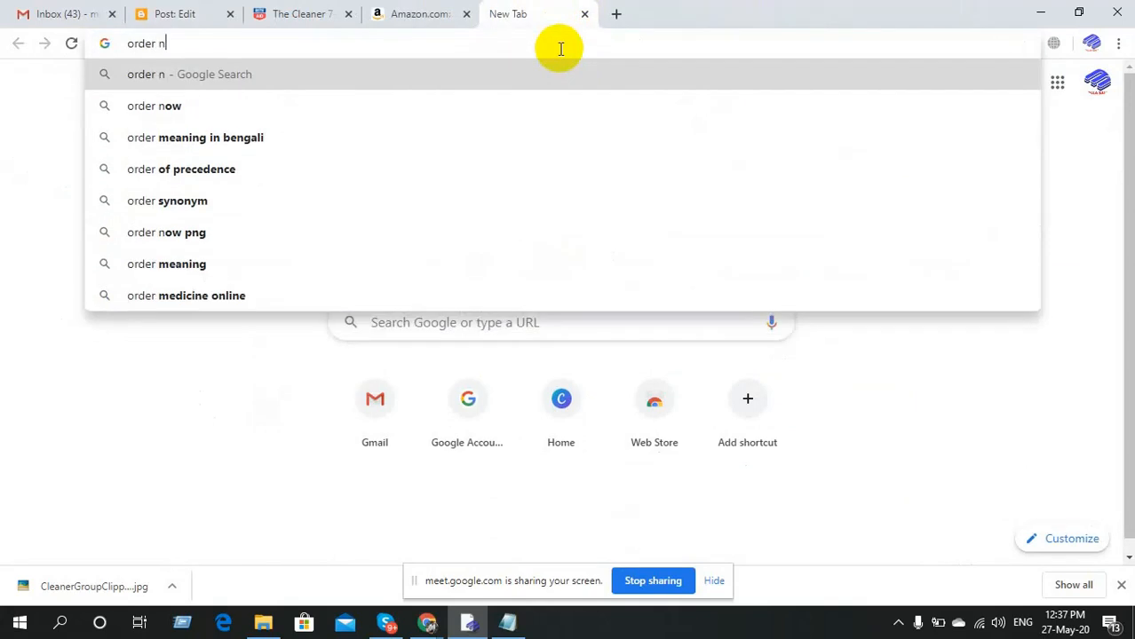
pyautogui.write('ow')
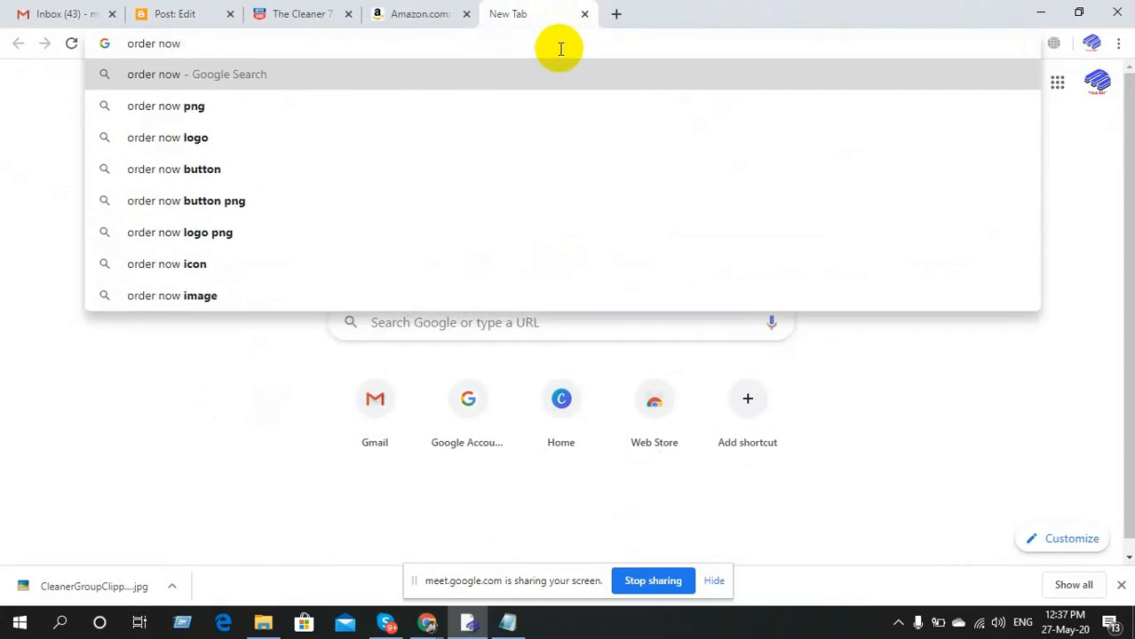
pyautogui.write(' button')
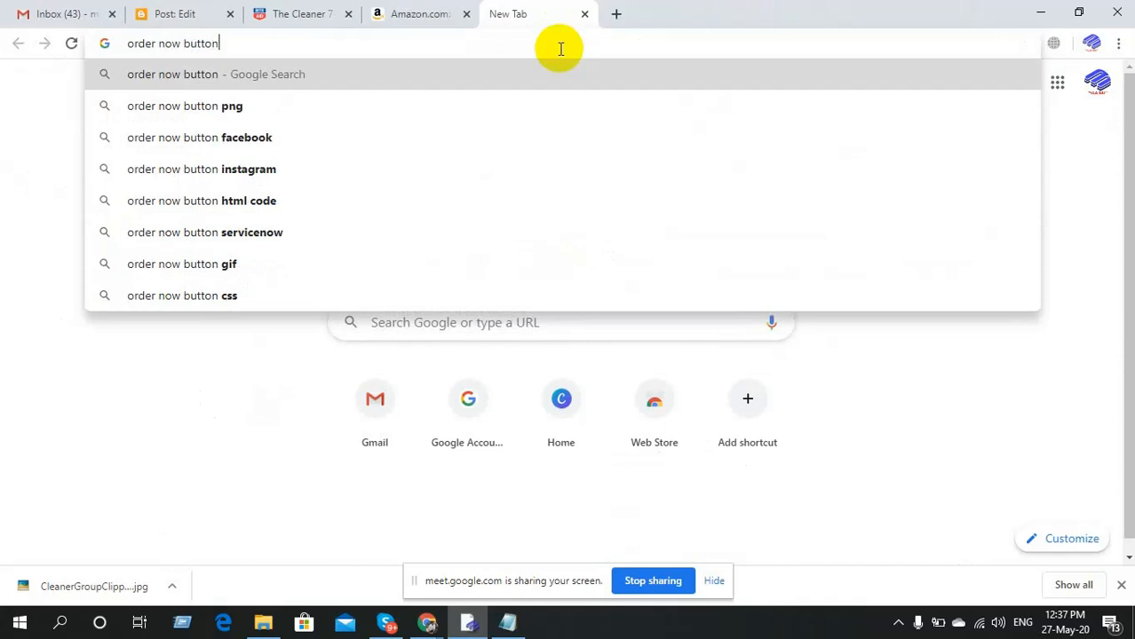
pyautogui.press('Return')
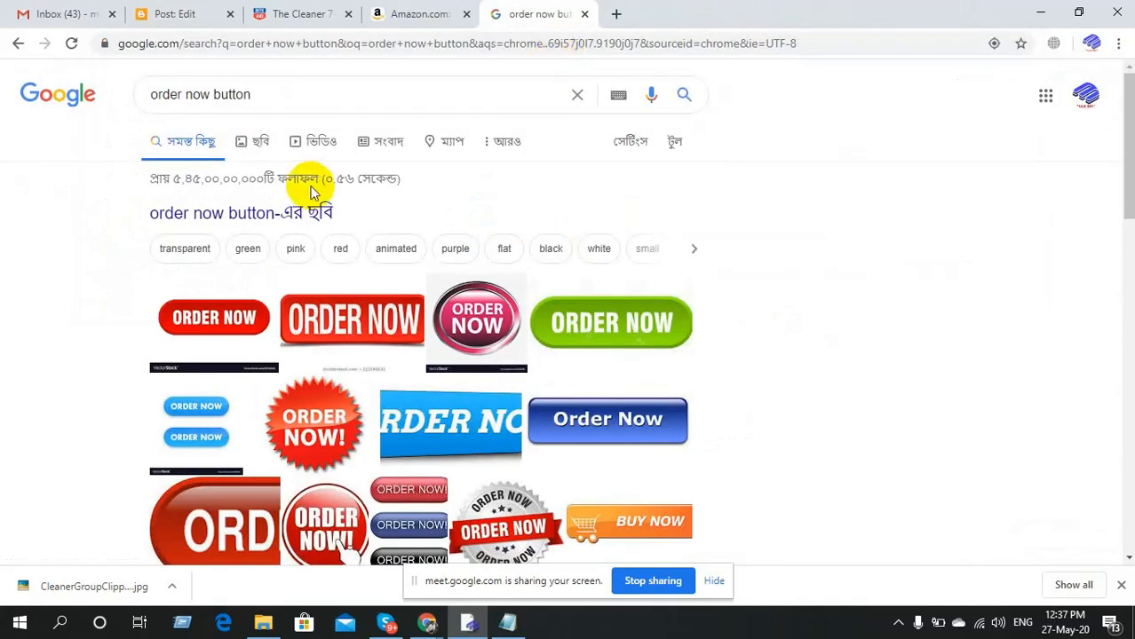
pyautogui.click(226, 215)
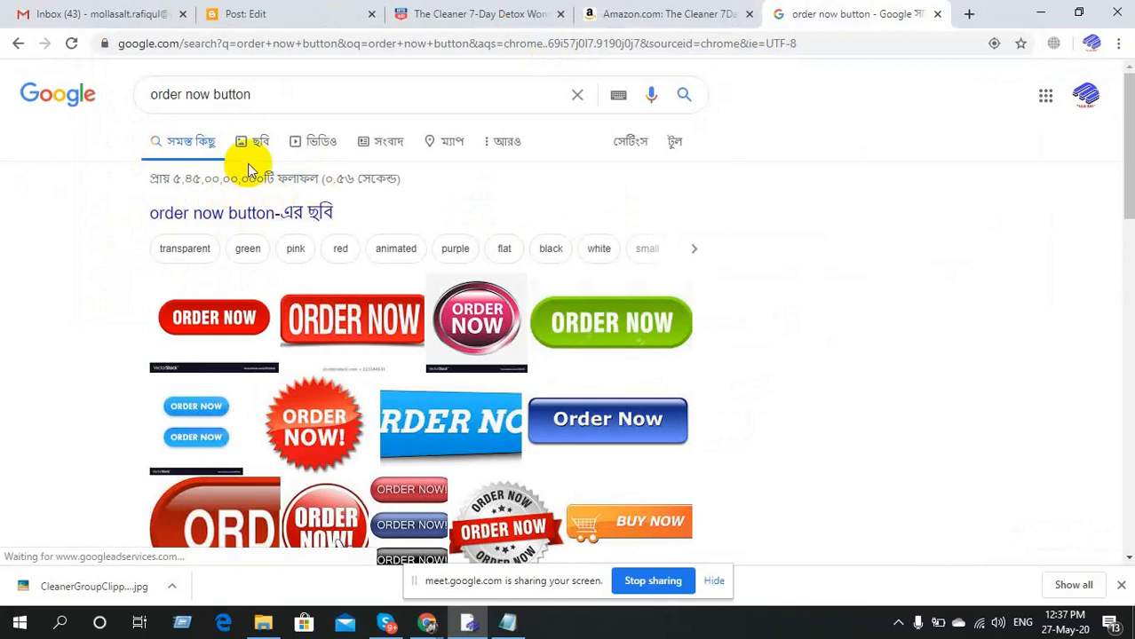
pyautogui.click(253, 141)
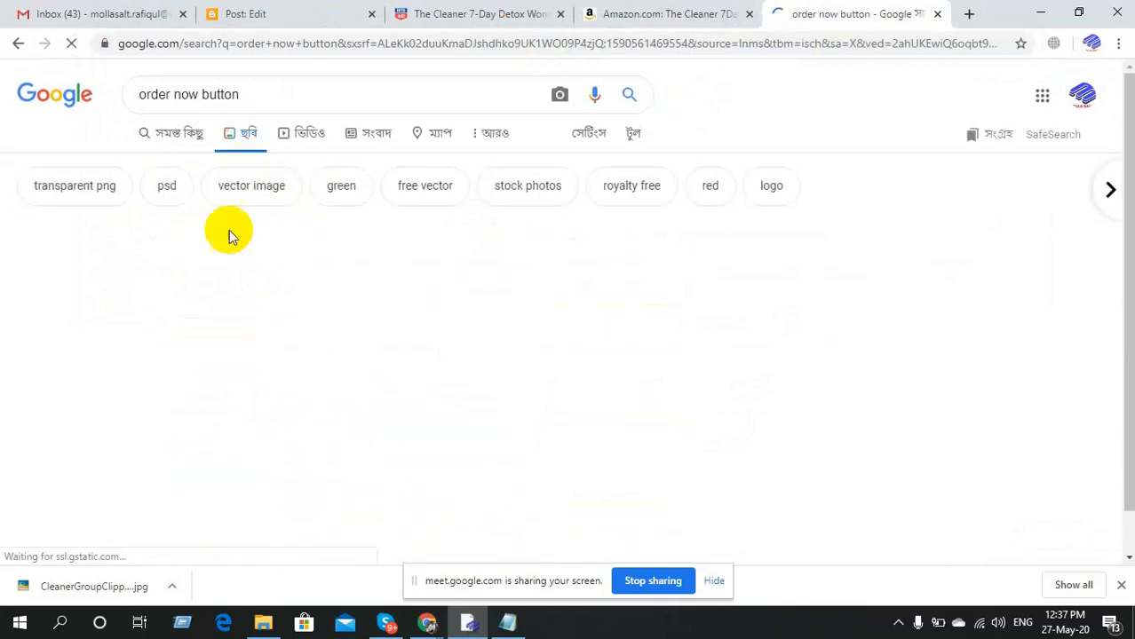
# Browse the image results and open the yellow PNGkit 'Order Now!' button preview.
pyautogui.scroll(-2, 544, 341)
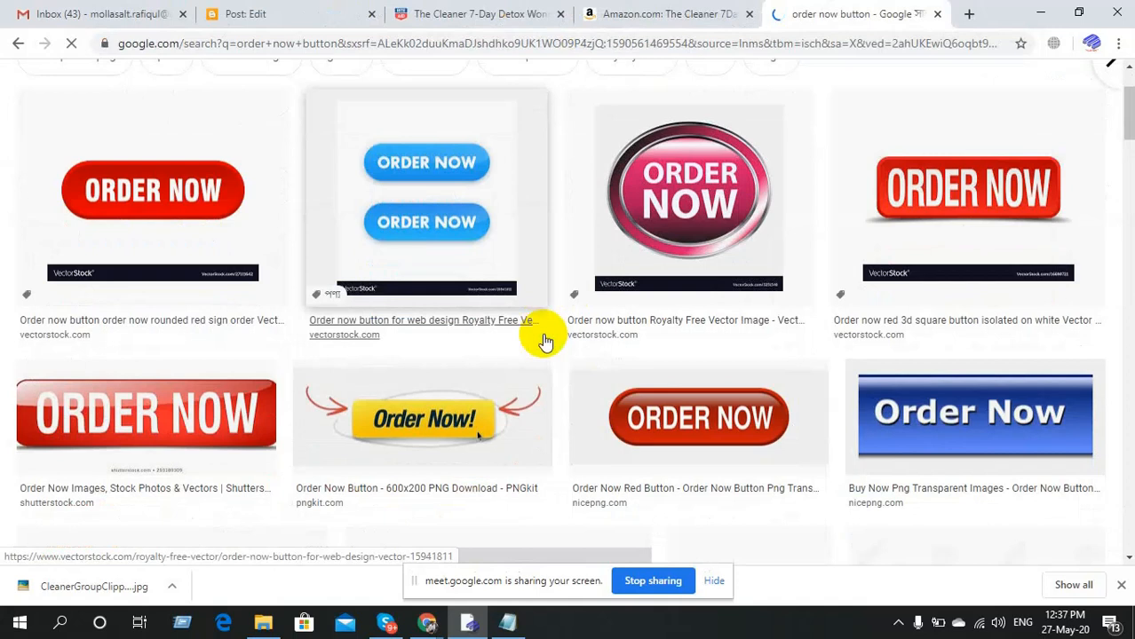
pyautogui.scroll(-2, 540, 333)
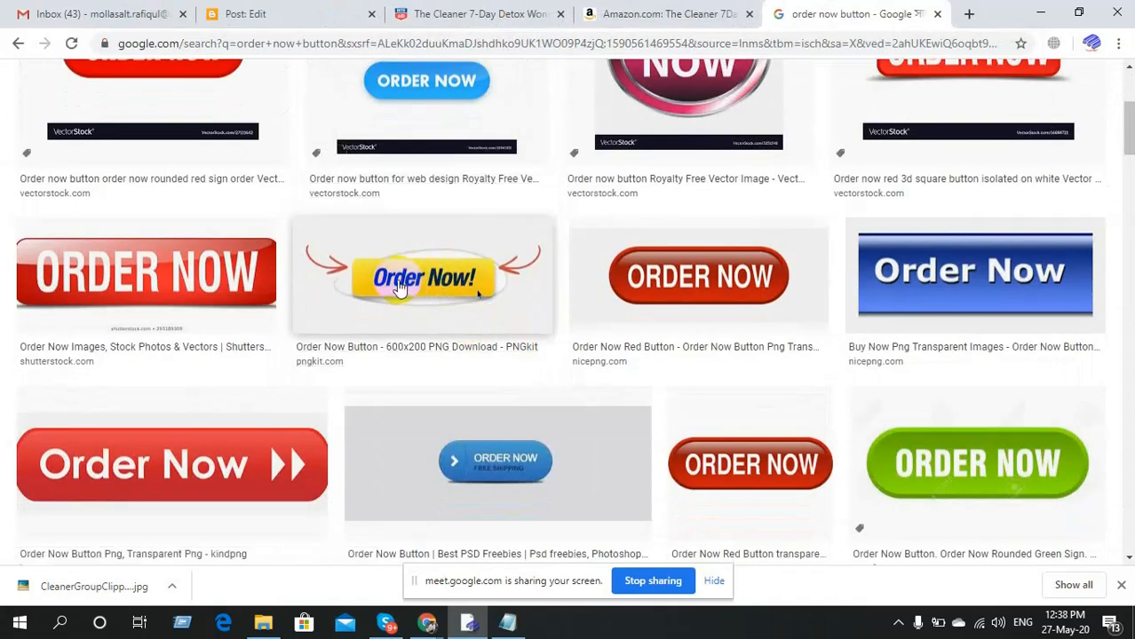
pyautogui.scroll(-1, 400, 288)
pyautogui.scroll(-7, 400, 289)
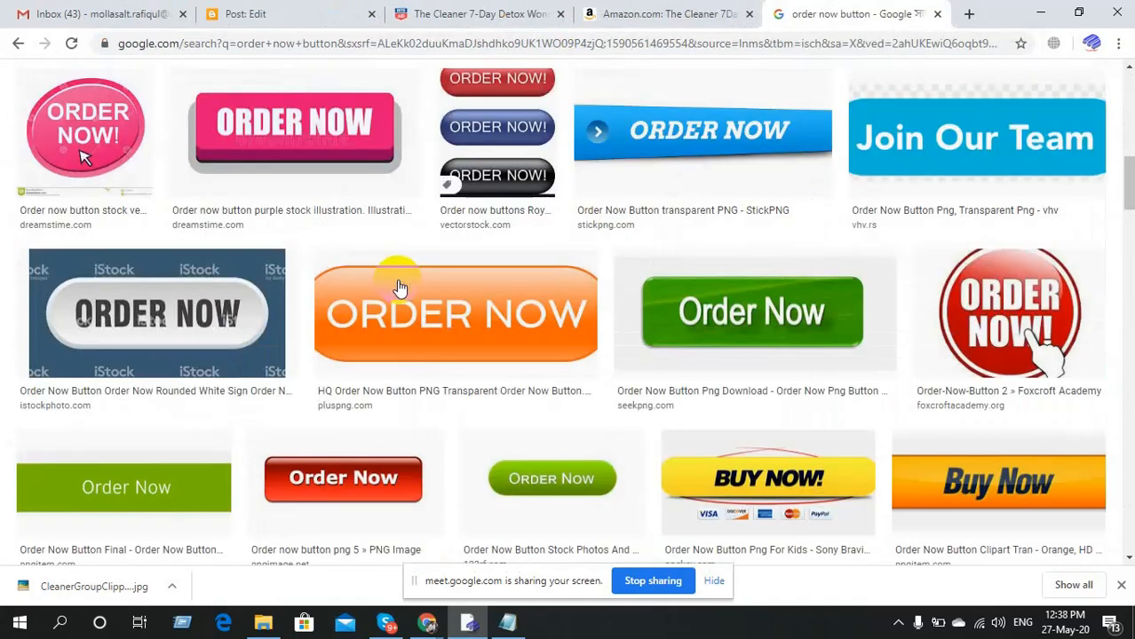
pyautogui.scroll(-2, 479, 306)
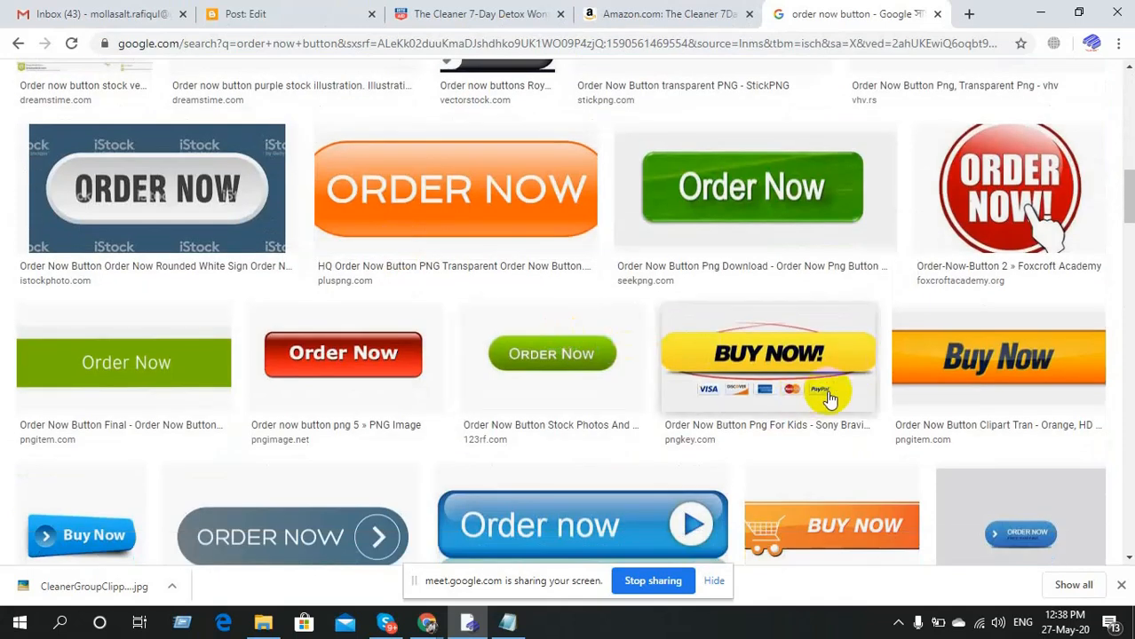
pyautogui.scroll(-1, 514, 401)
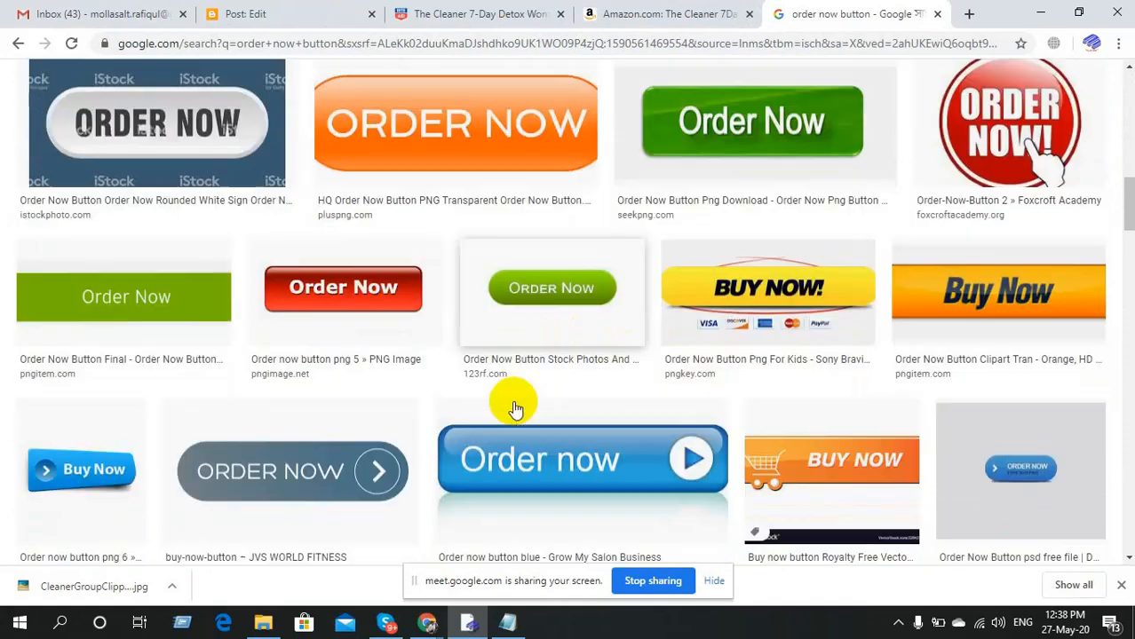
pyautogui.scroll(-1, 514, 410)
pyautogui.scroll(-5, 514, 409)
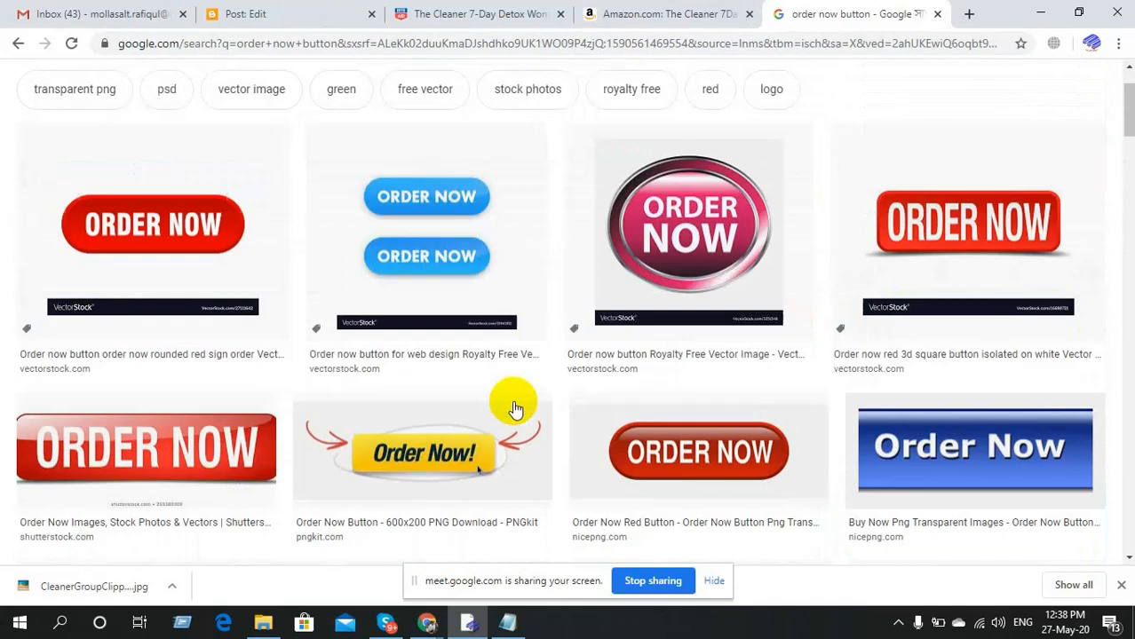
pyautogui.scroll(1, 514, 409)
pyautogui.scroll(-4, 514, 410)
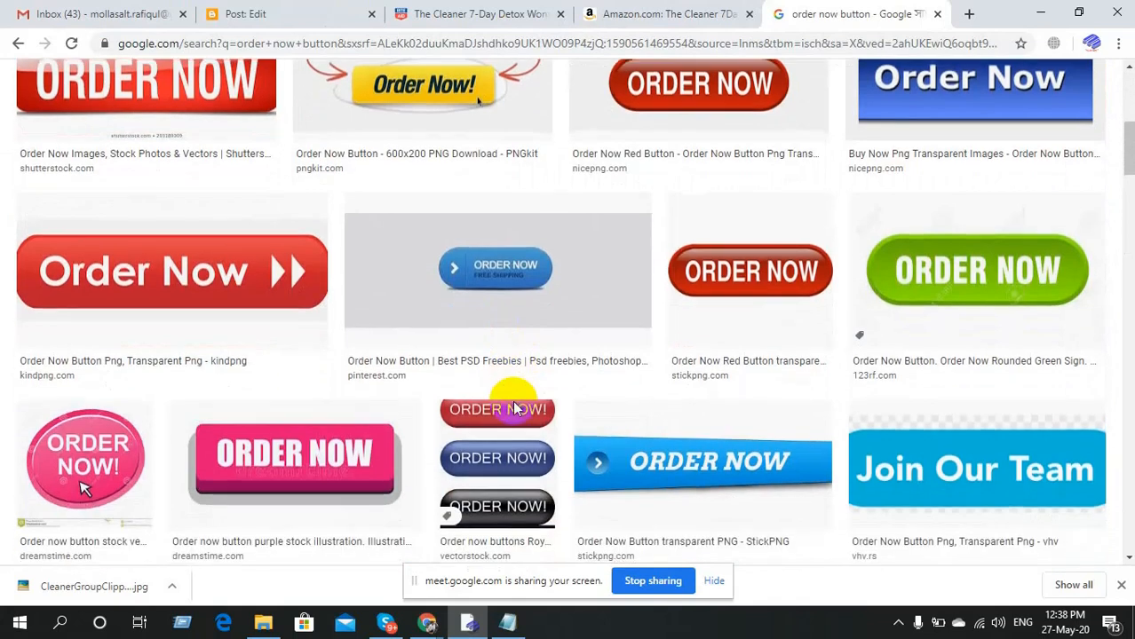
pyautogui.scroll(-6, 514, 409)
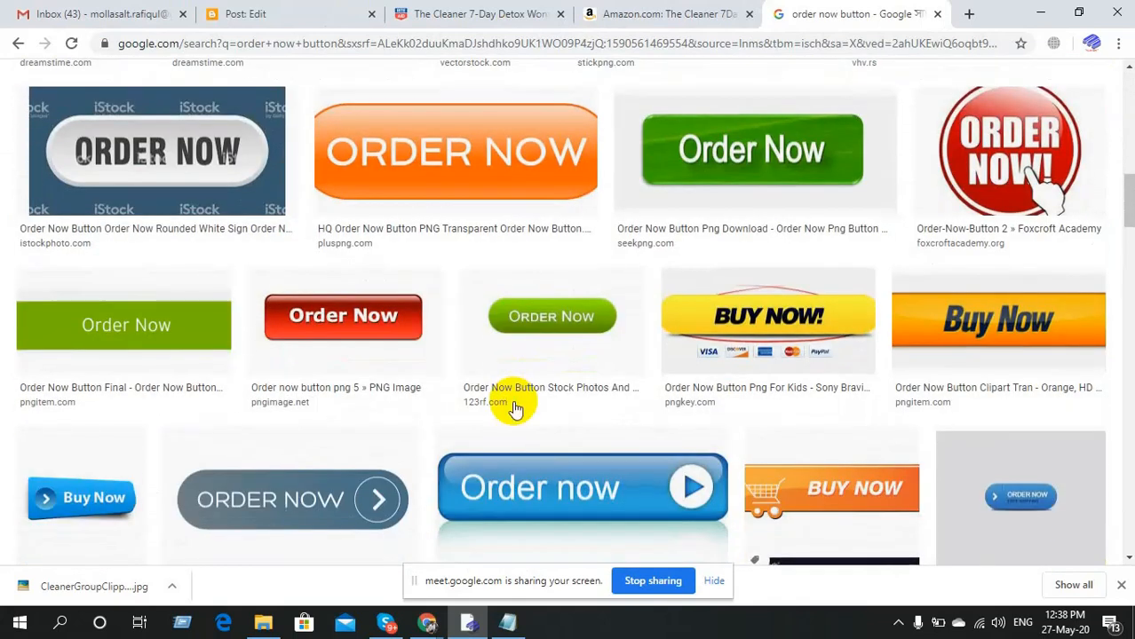
pyautogui.scroll(-3, 514, 409)
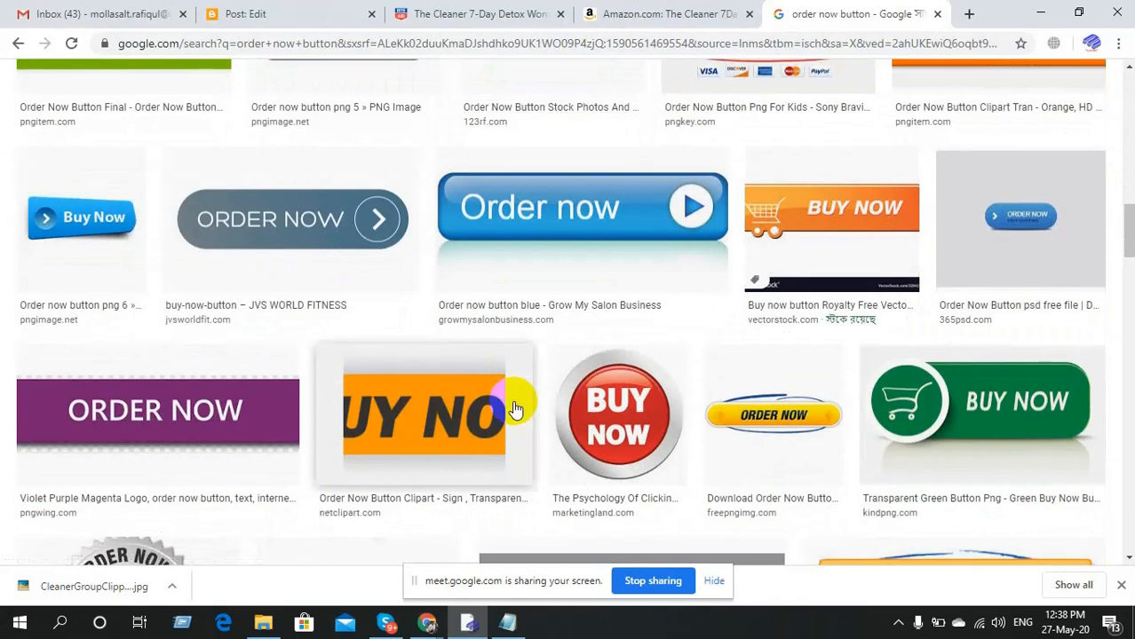
pyautogui.scroll(10, 515, 409)
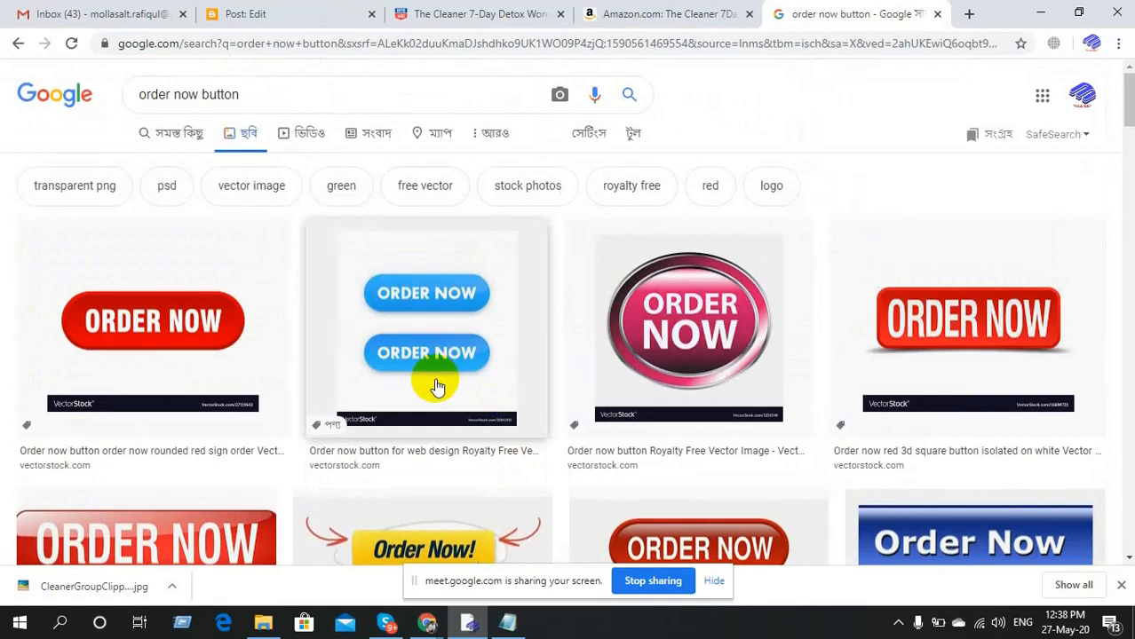
pyautogui.scroll(-1, 436, 395)
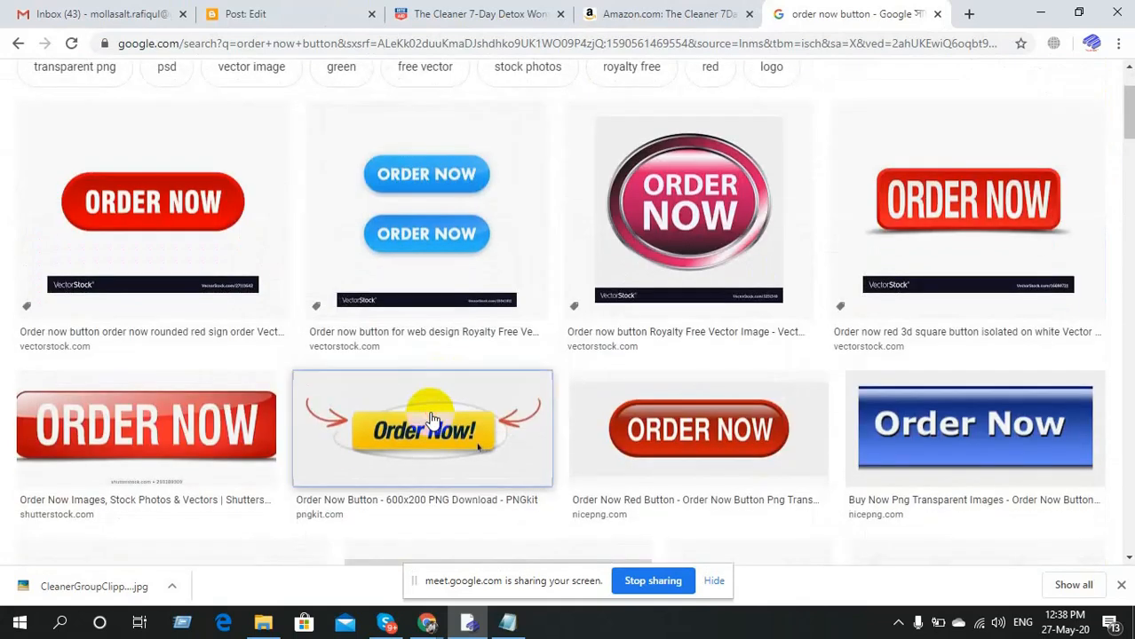
pyautogui.click(431, 417)
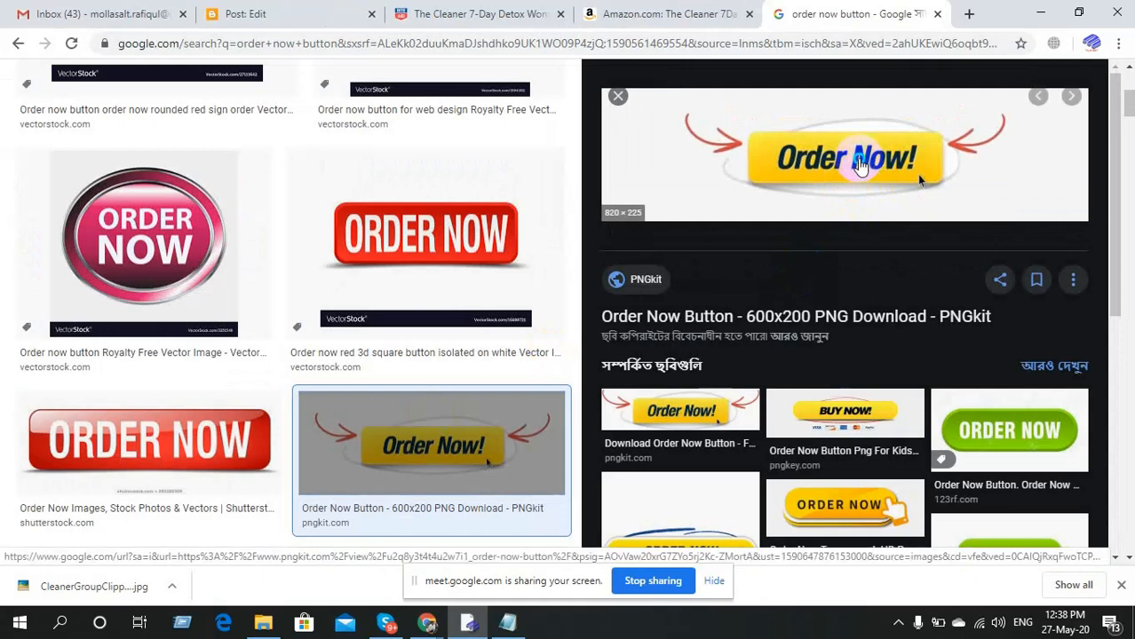
pyautogui.rightClick(857, 158)
pyautogui.click(918, 325)
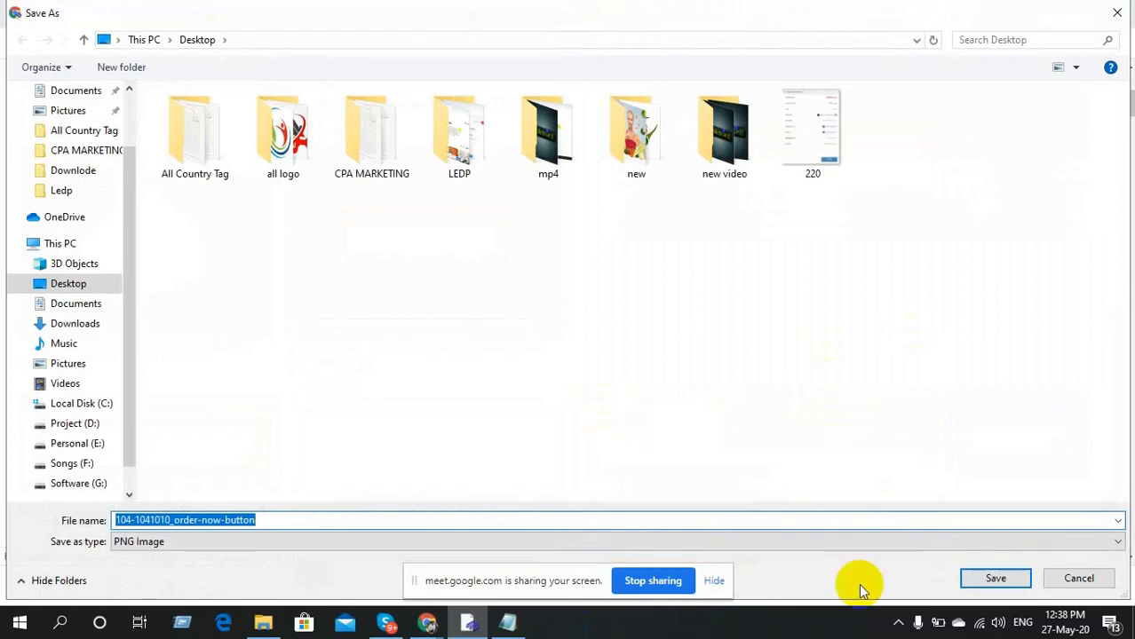
pyautogui.click(976, 588)
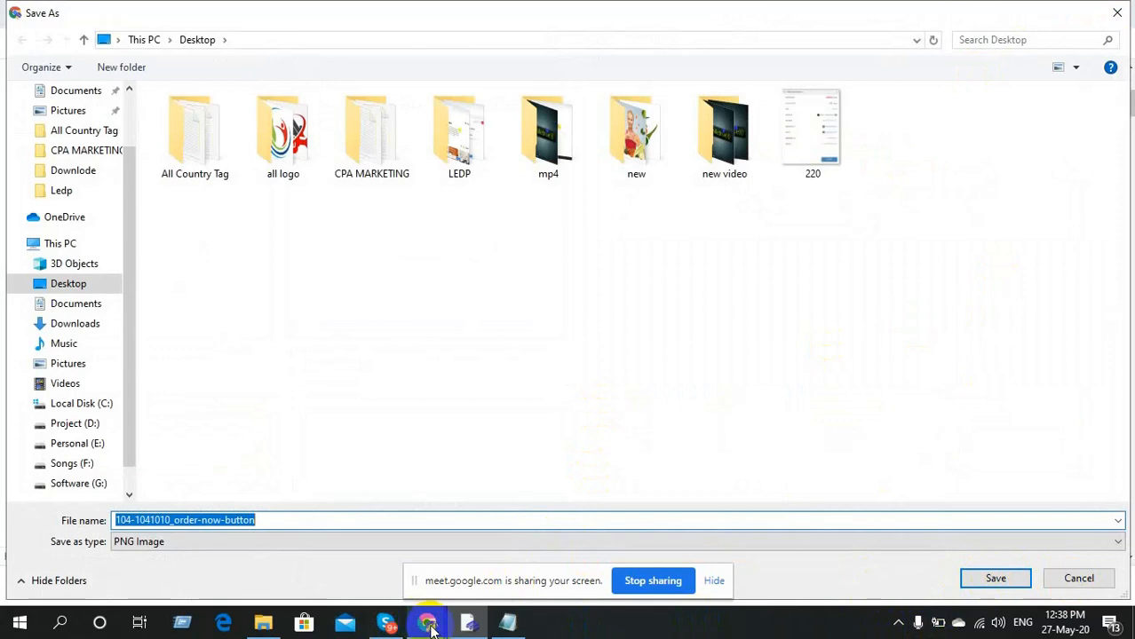
pyautogui.press('Return')
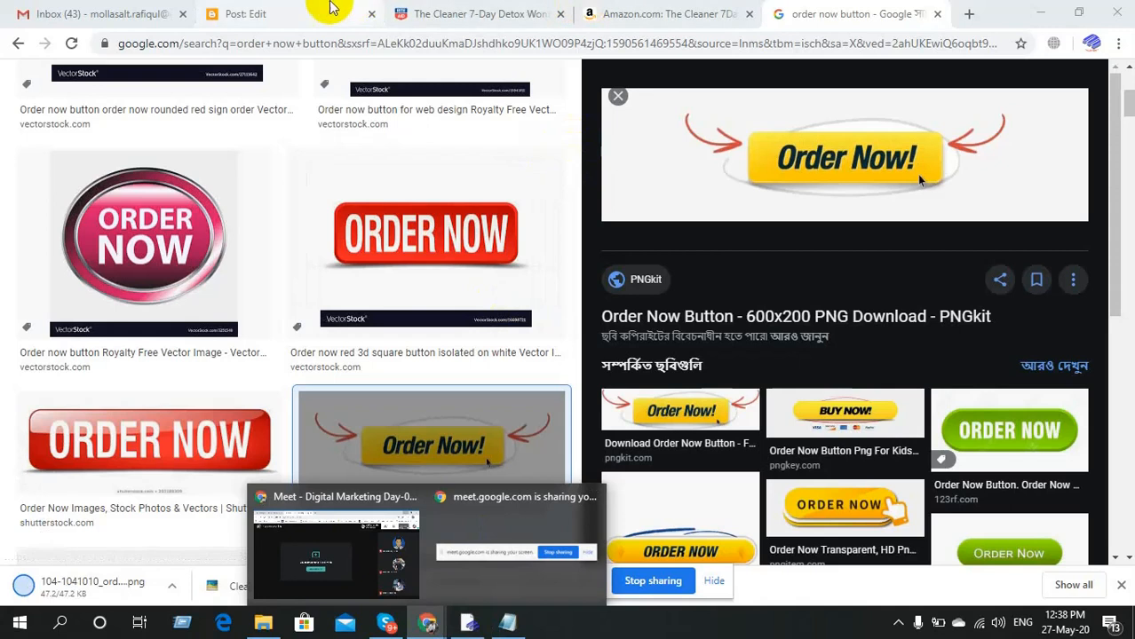
pyautogui.click(320, 14)
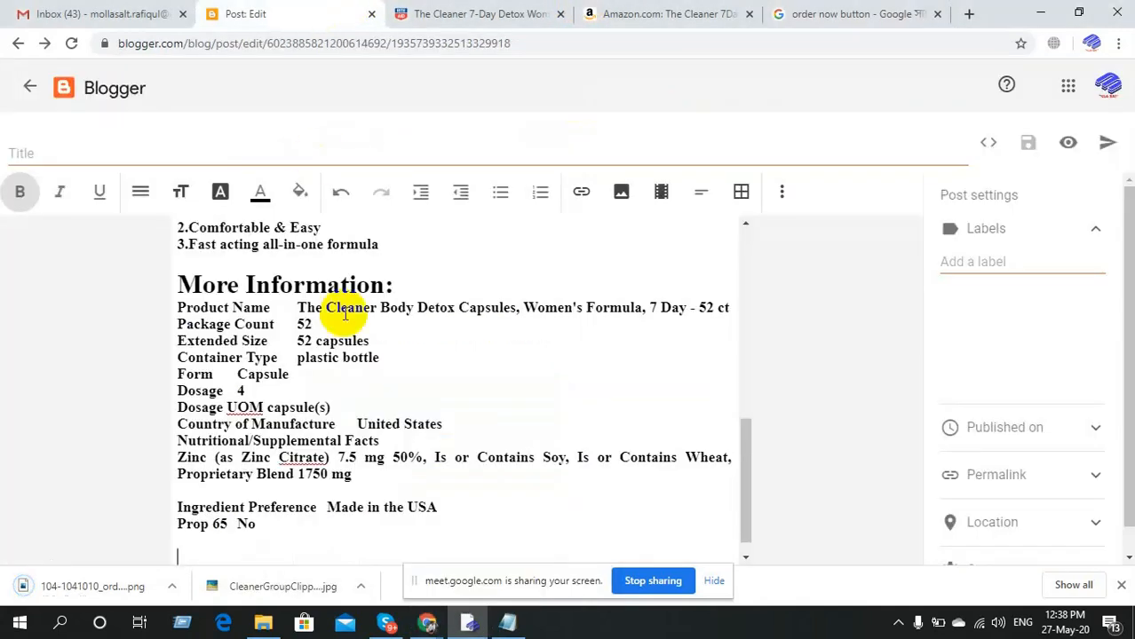
pyautogui.scroll(-1, 369, 538)
pyautogui.scroll(-1, 368, 538)
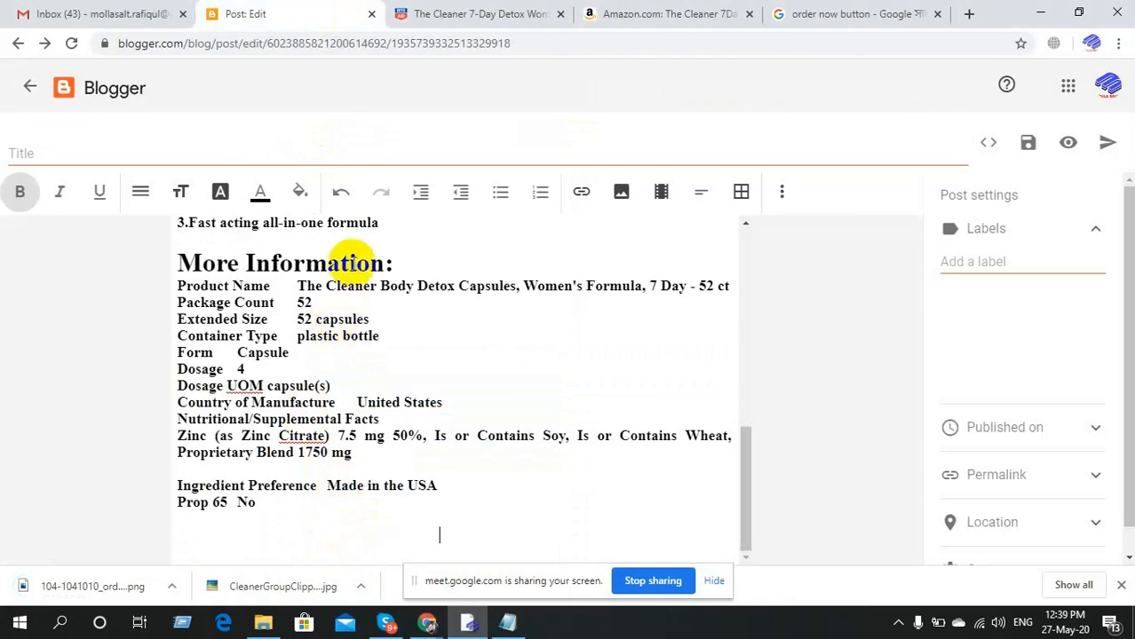
pyautogui.click(621, 203)
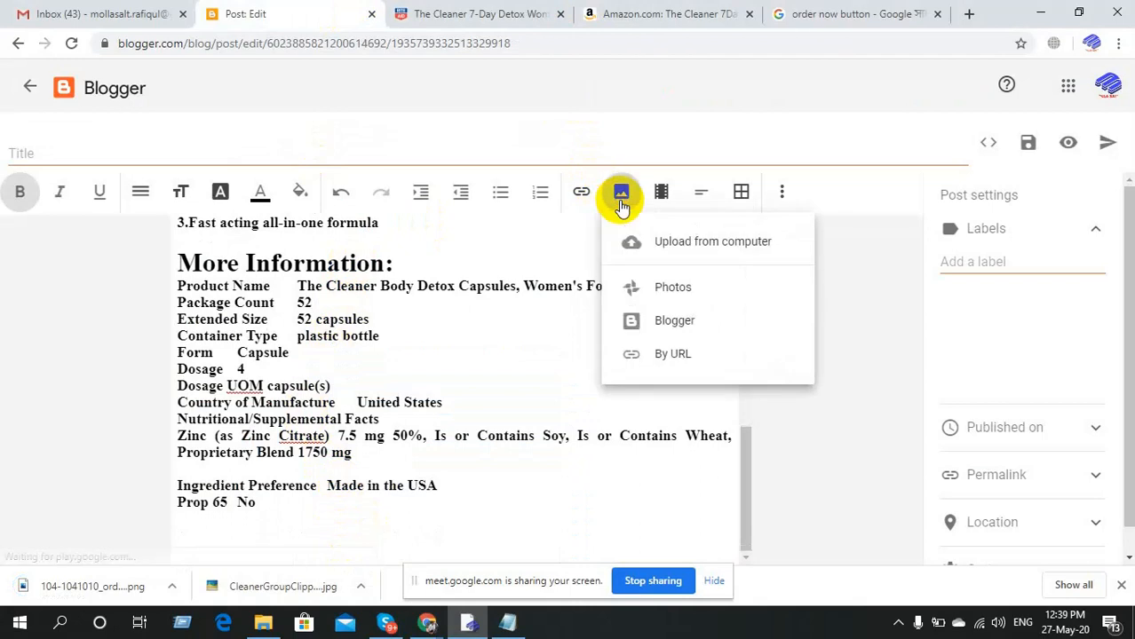
pyautogui.click(668, 245)
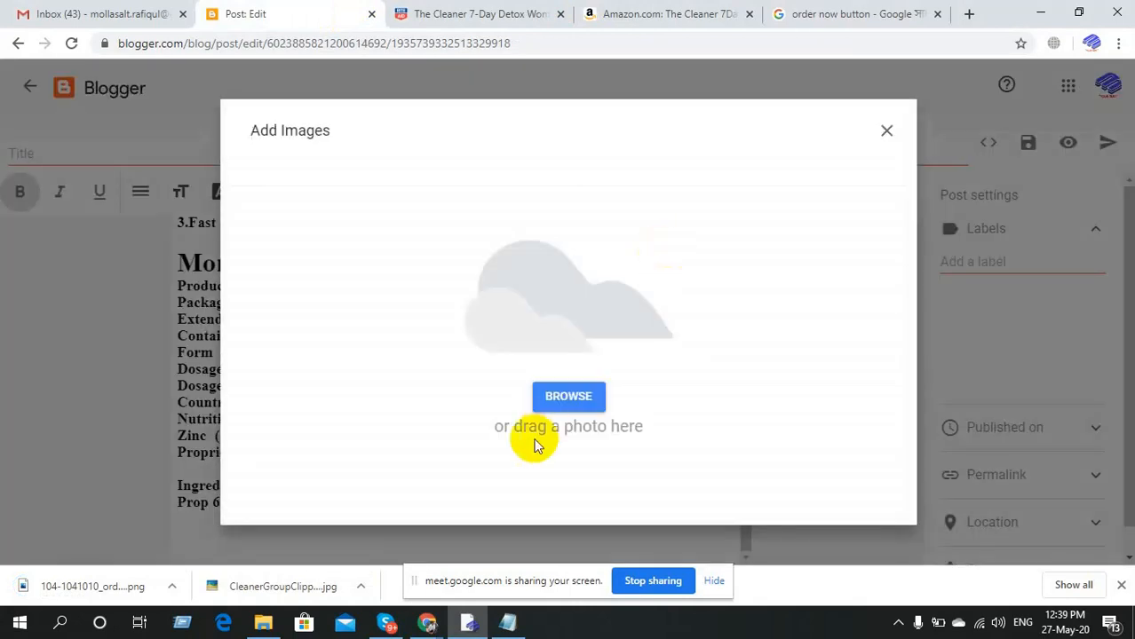
pyautogui.click(568, 396)
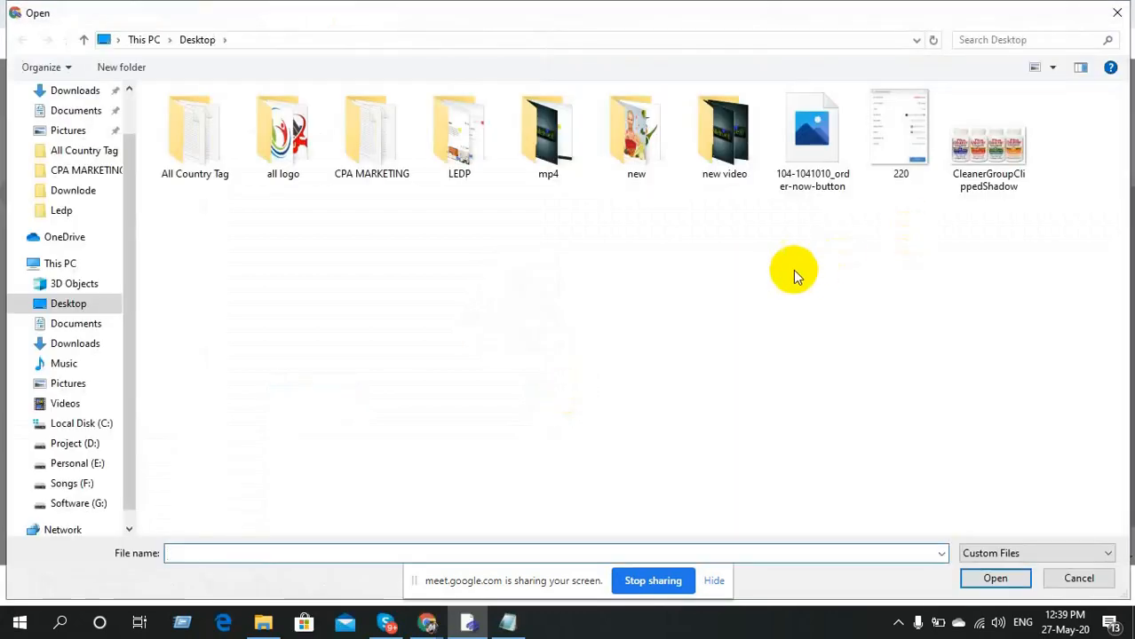
pyautogui.doubleClick(808, 150)
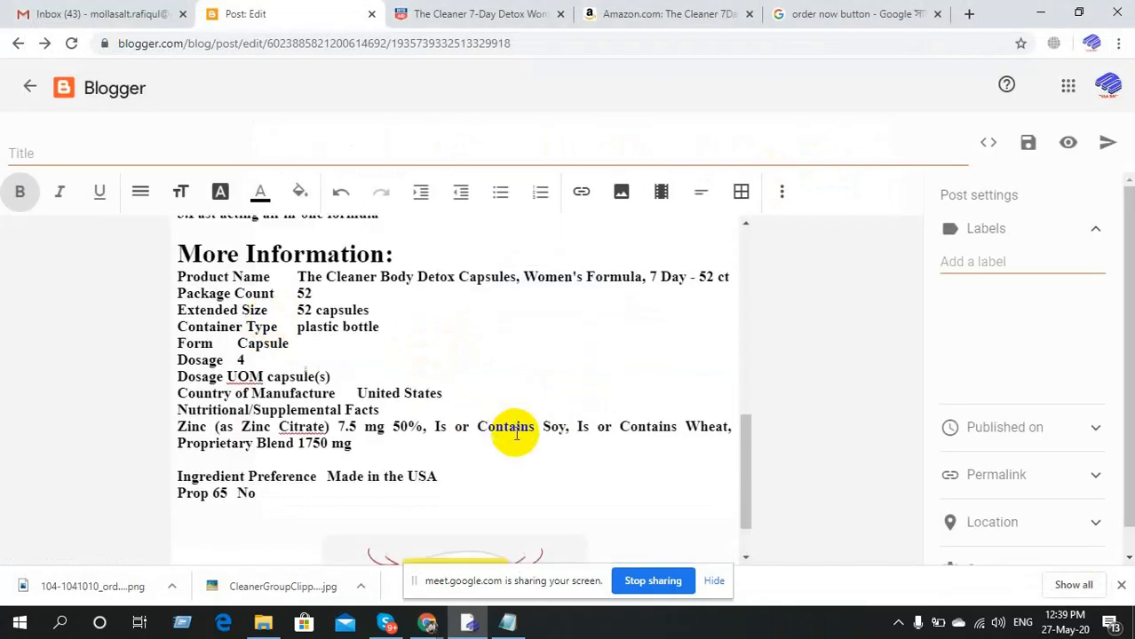
# Resize the inserted Order Now! image to Huge.
pyautogui.click(460, 515)
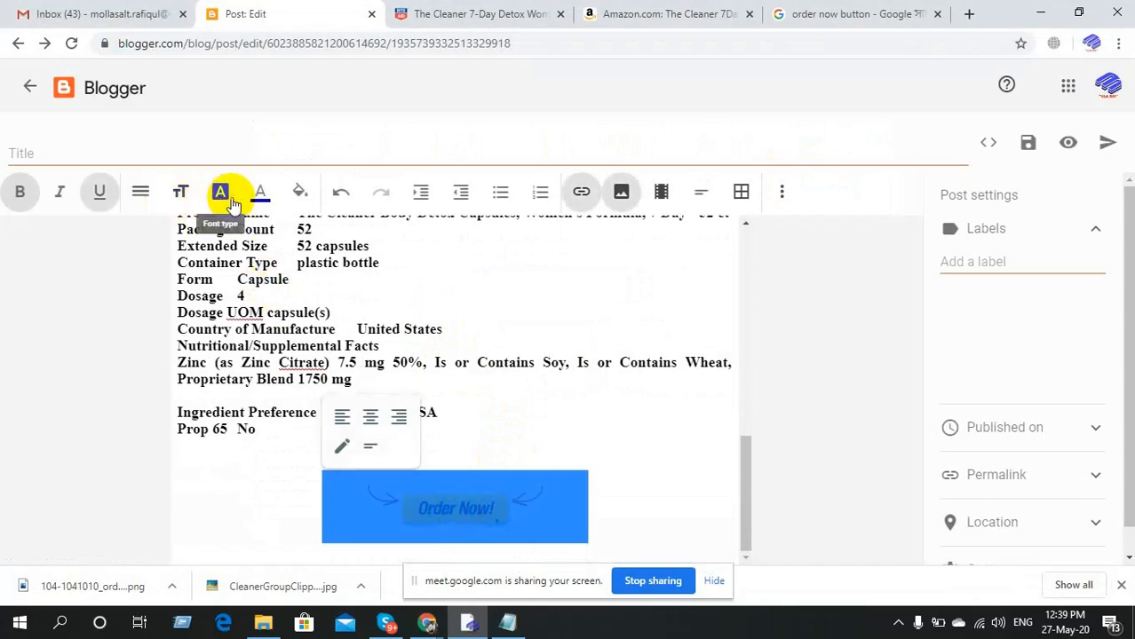
pyautogui.click(184, 194)
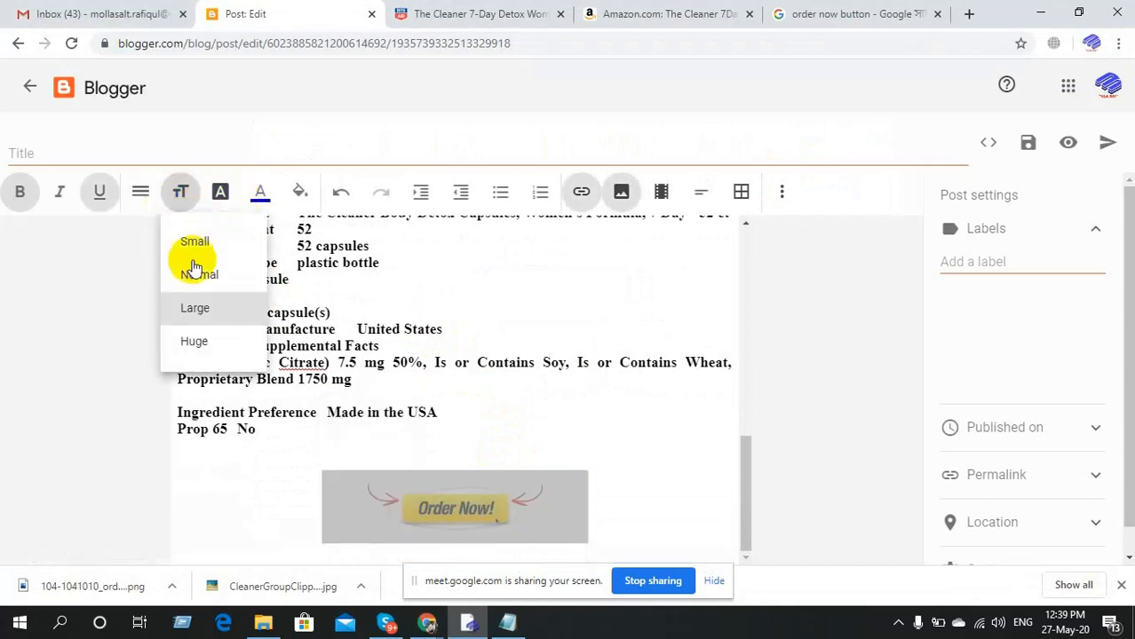
pyautogui.click(194, 343)
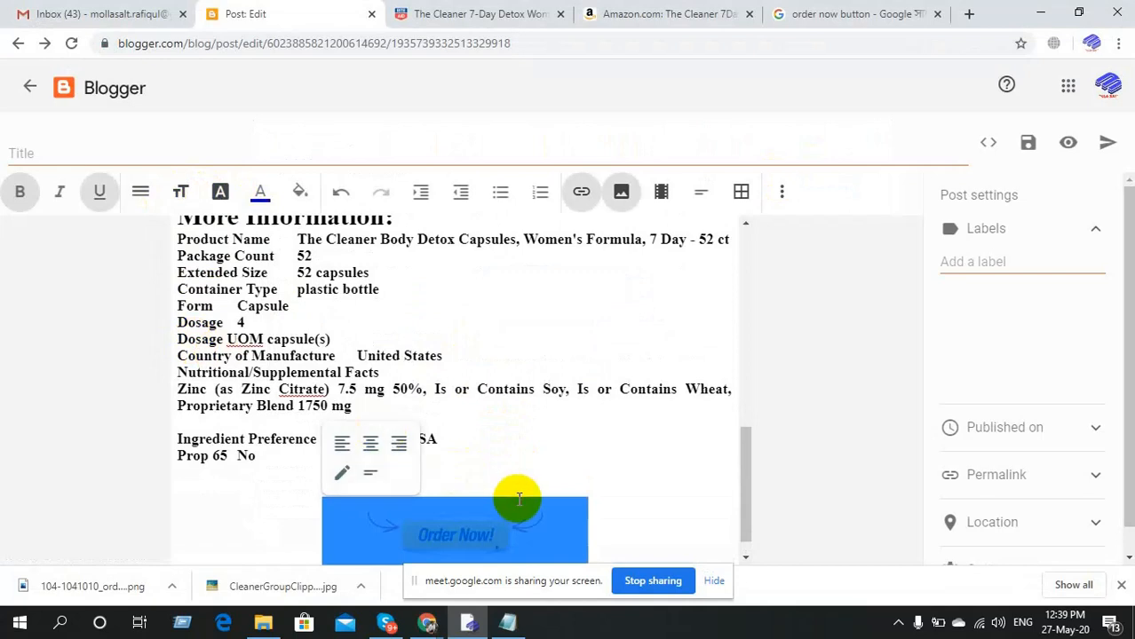
pyautogui.click(485, 482)
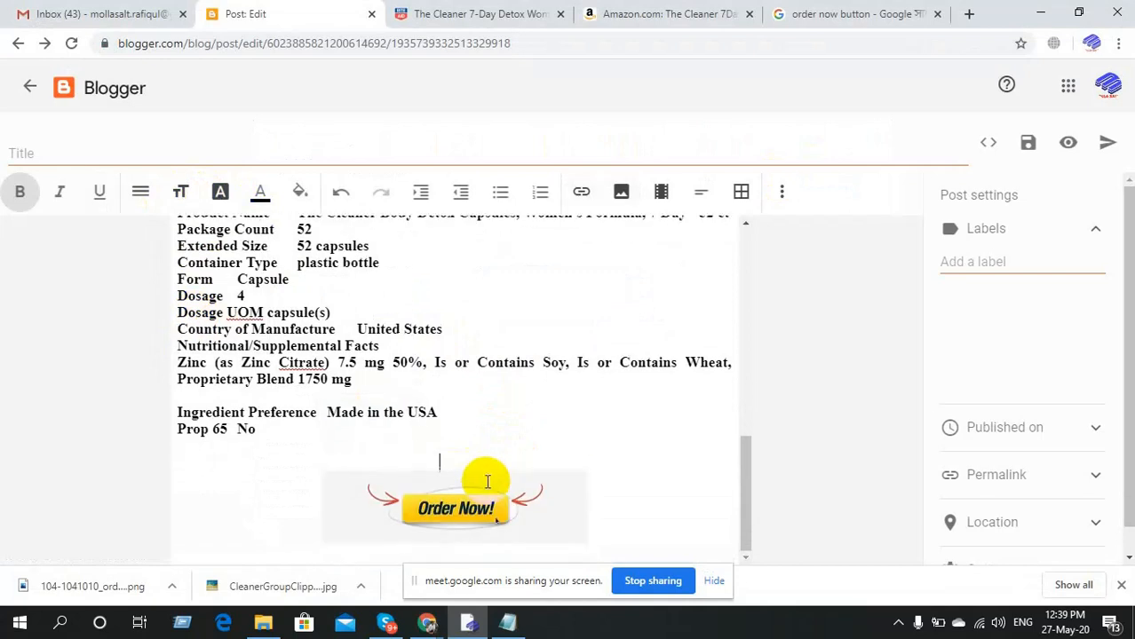
pyautogui.scroll(2, 577, 471)
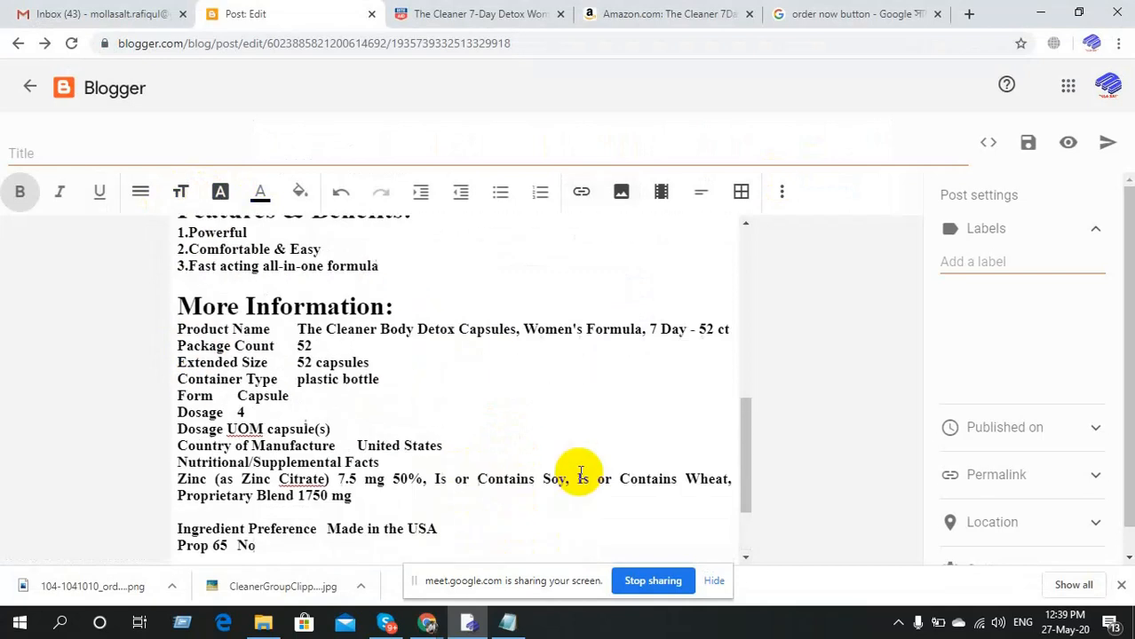
pyautogui.scroll(5, 579, 471)
pyautogui.scroll(-5, 578, 469)
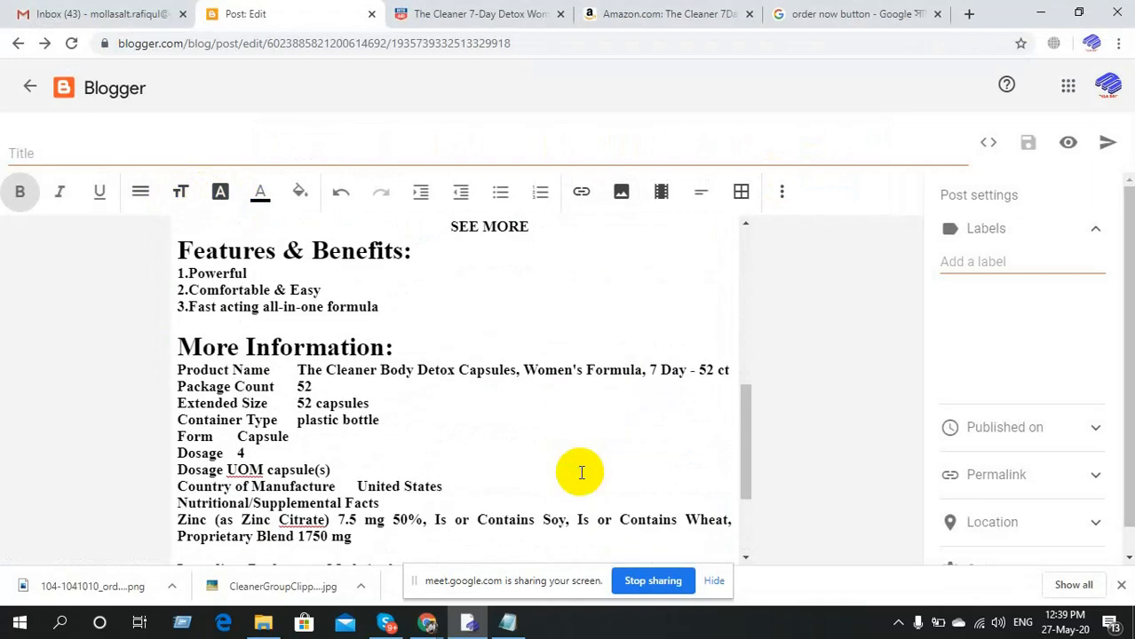
pyautogui.scroll(5, 579, 471)
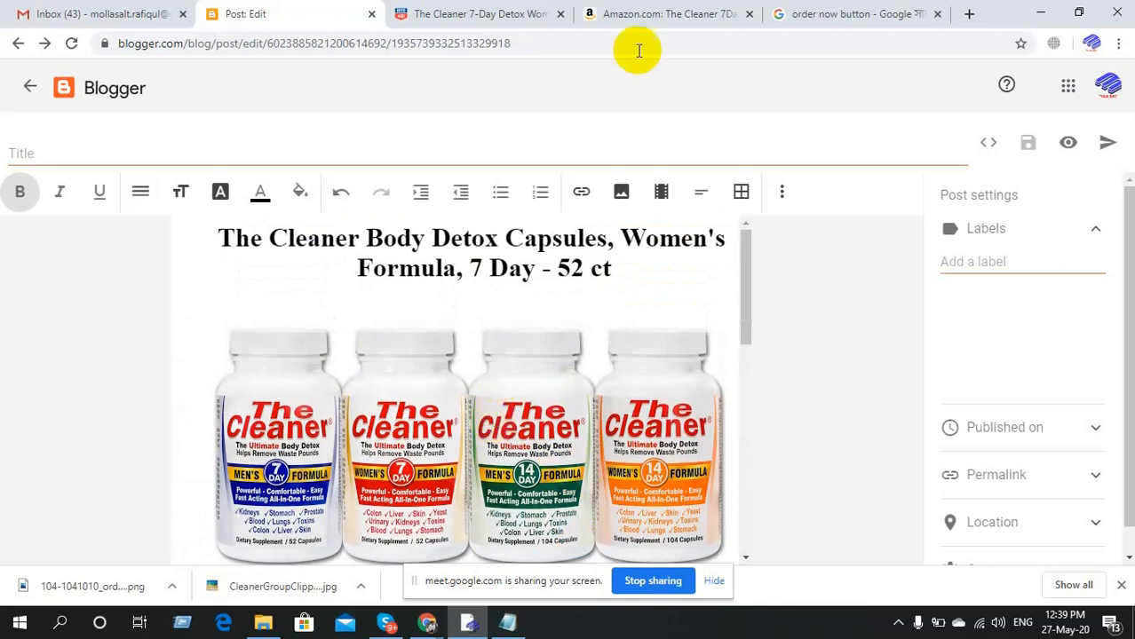
# Generate the SiteStripe short text link for The Cleaner on Amazon and select it.
pyautogui.click(691, 11)
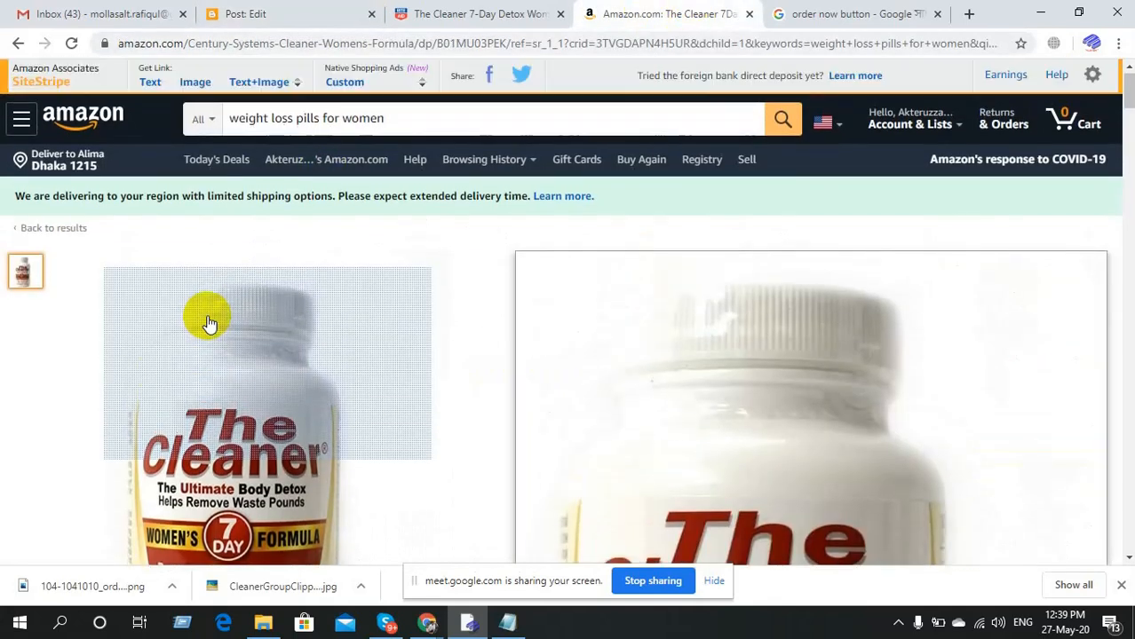
pyautogui.click(152, 81)
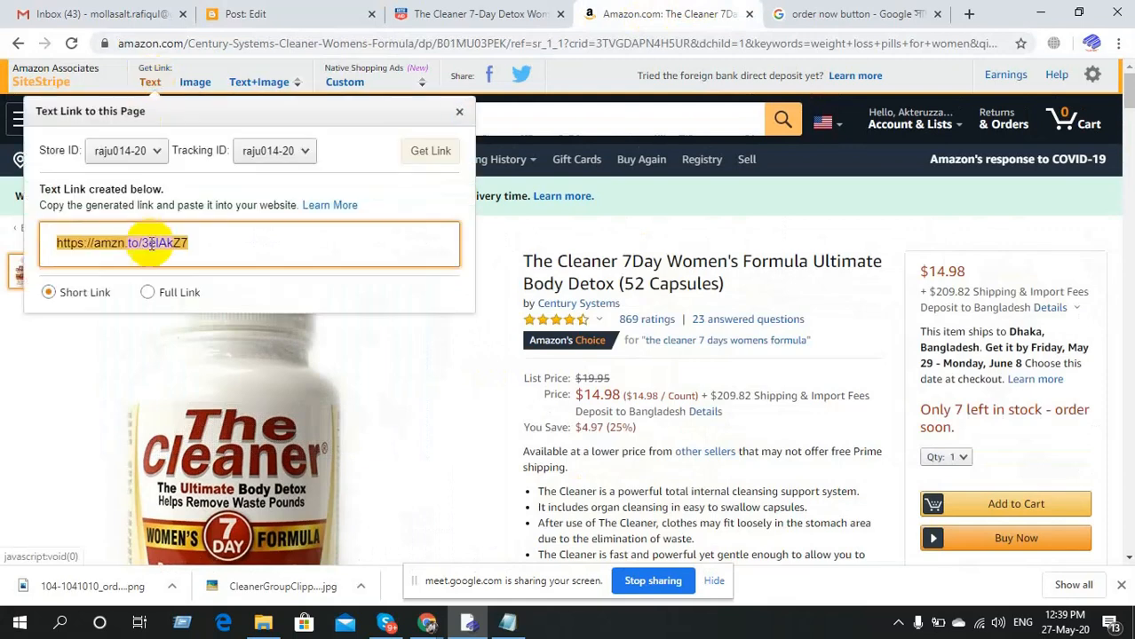
pyautogui.click(148, 248)
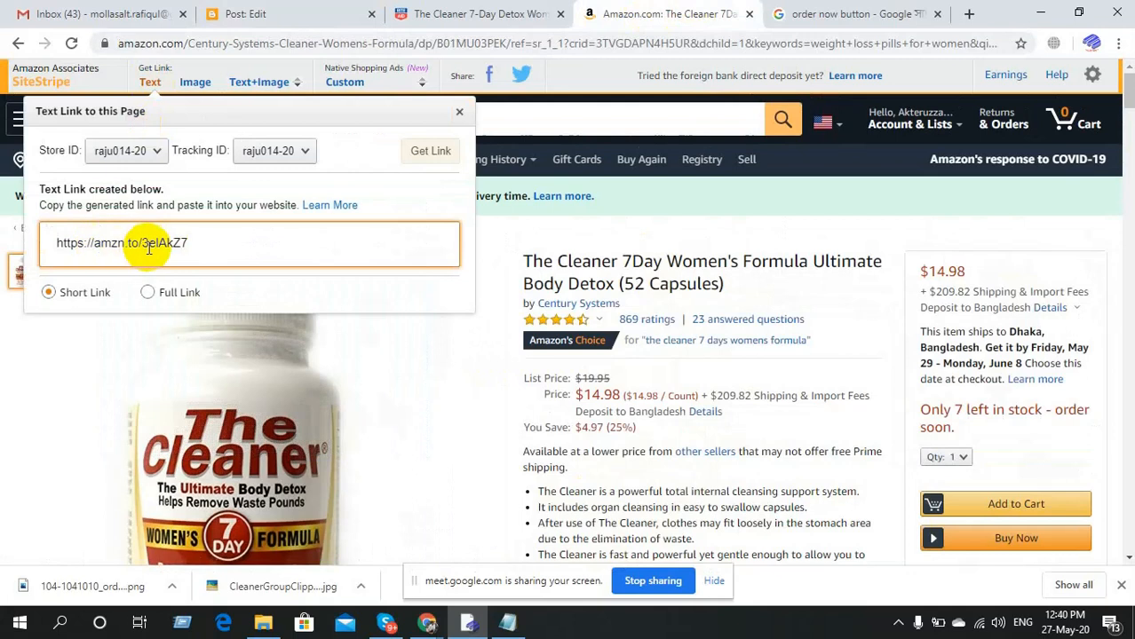
pyautogui.tripleClick(148, 248)
pyautogui.hotkey('ctrl', 'c')
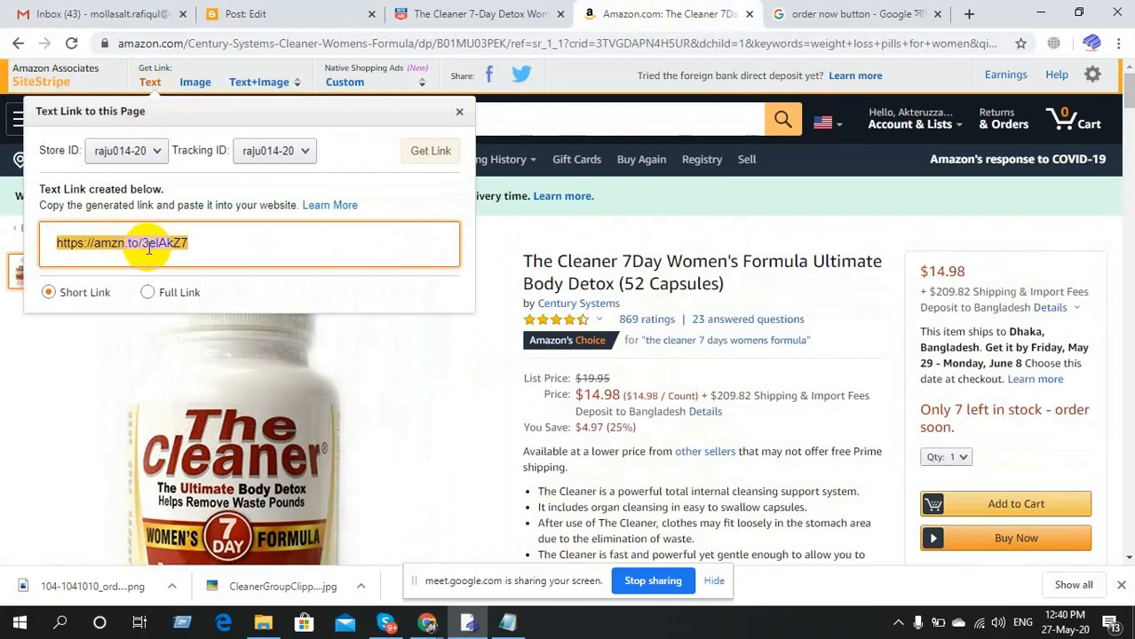
pyautogui.click(240, 14)
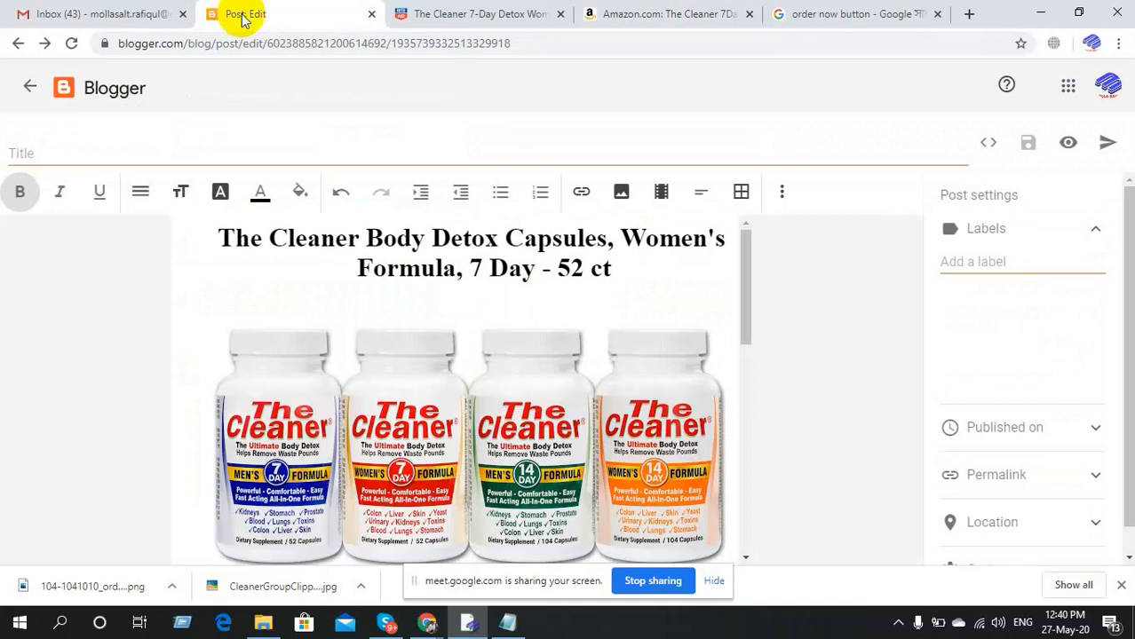
pyautogui.scroll(-1, 425, 386)
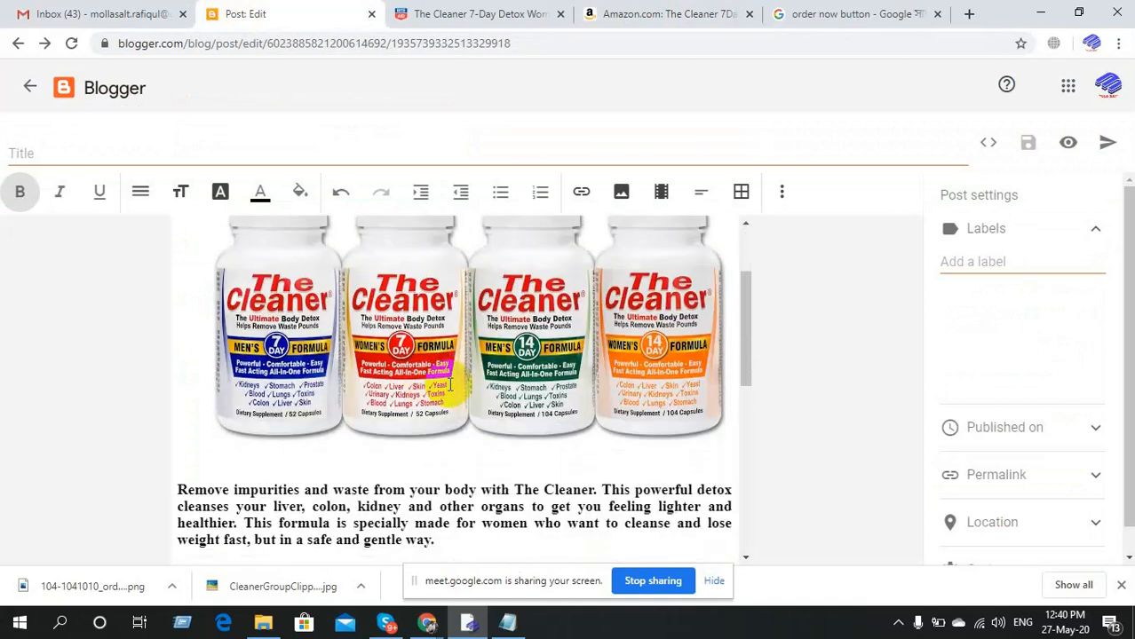
pyautogui.scroll(1, 466, 426)
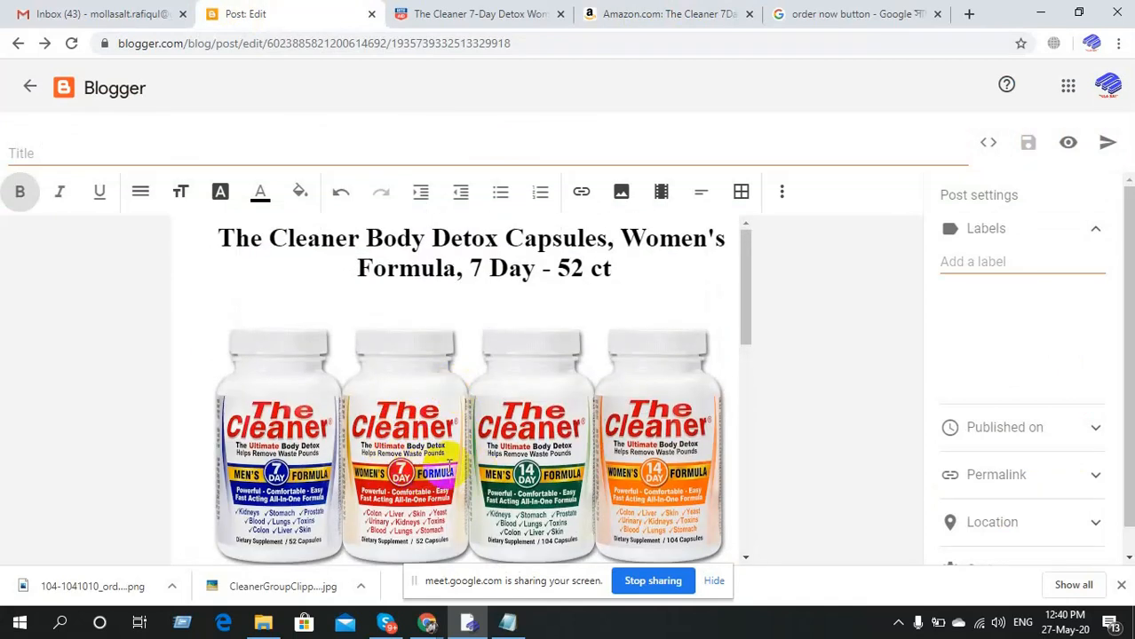
pyautogui.click(451, 468)
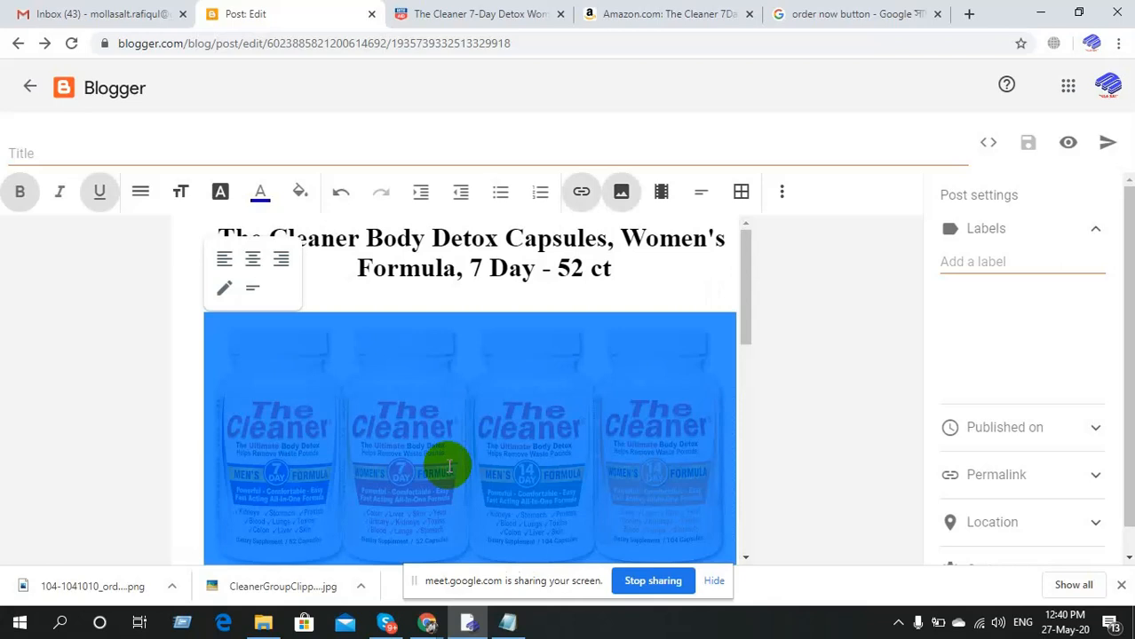
pyautogui.click(582, 195)
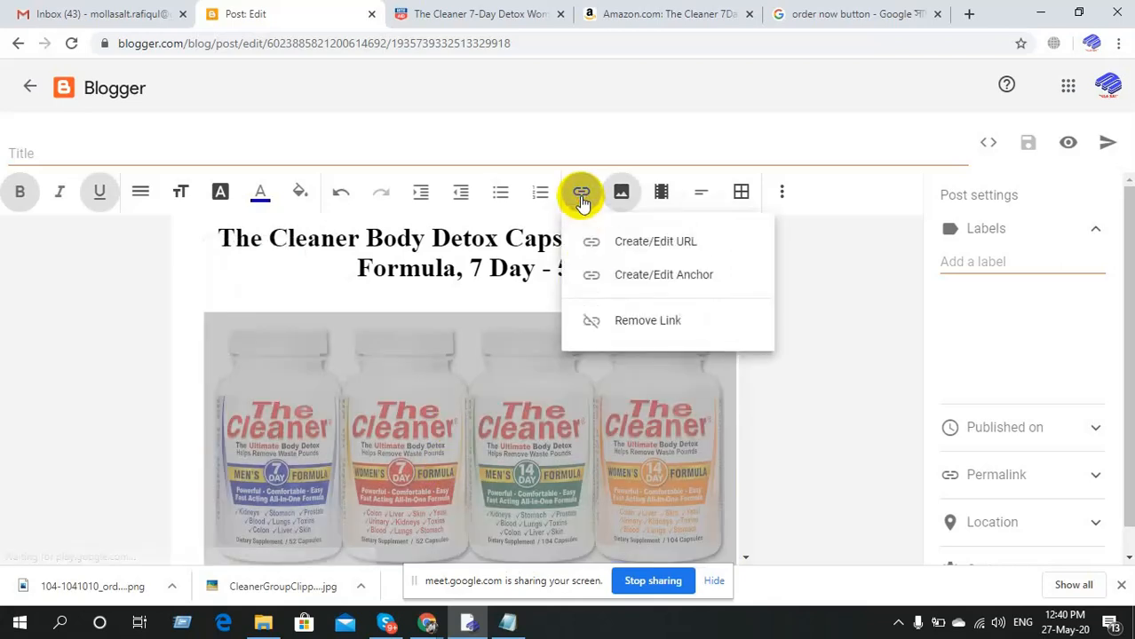
pyautogui.click(620, 323)
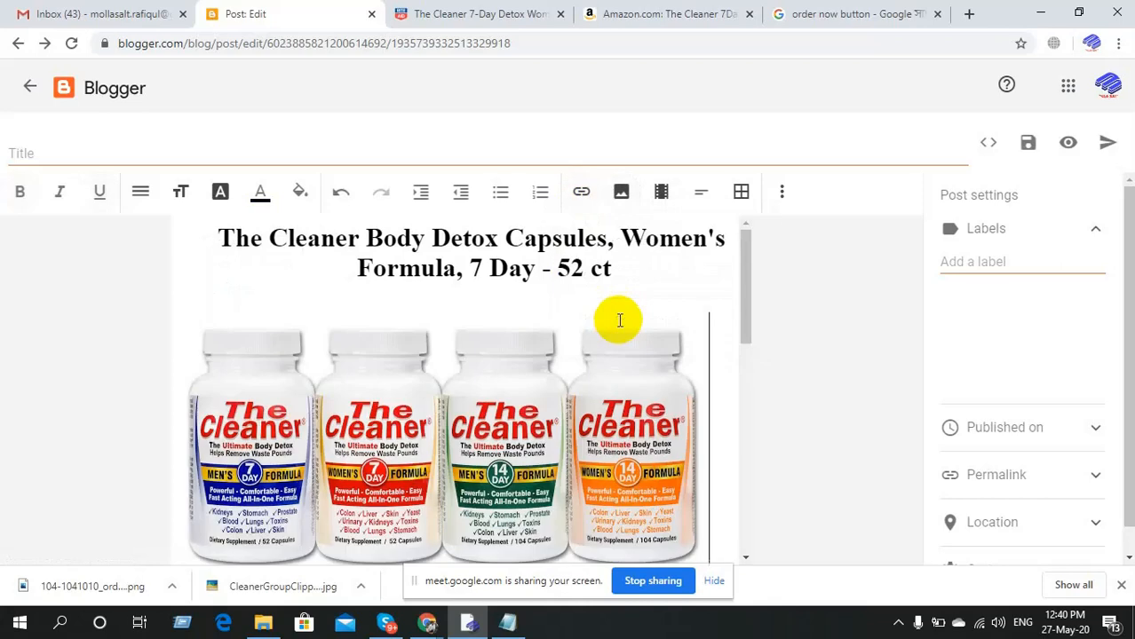
pyautogui.click(510, 395)
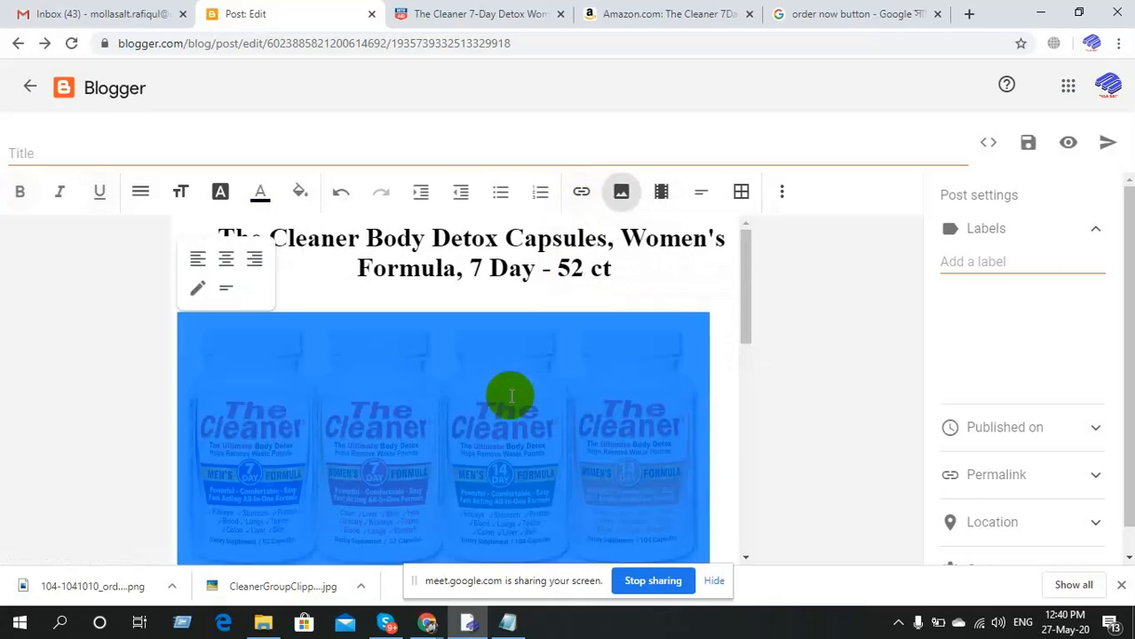
pyautogui.click(582, 195)
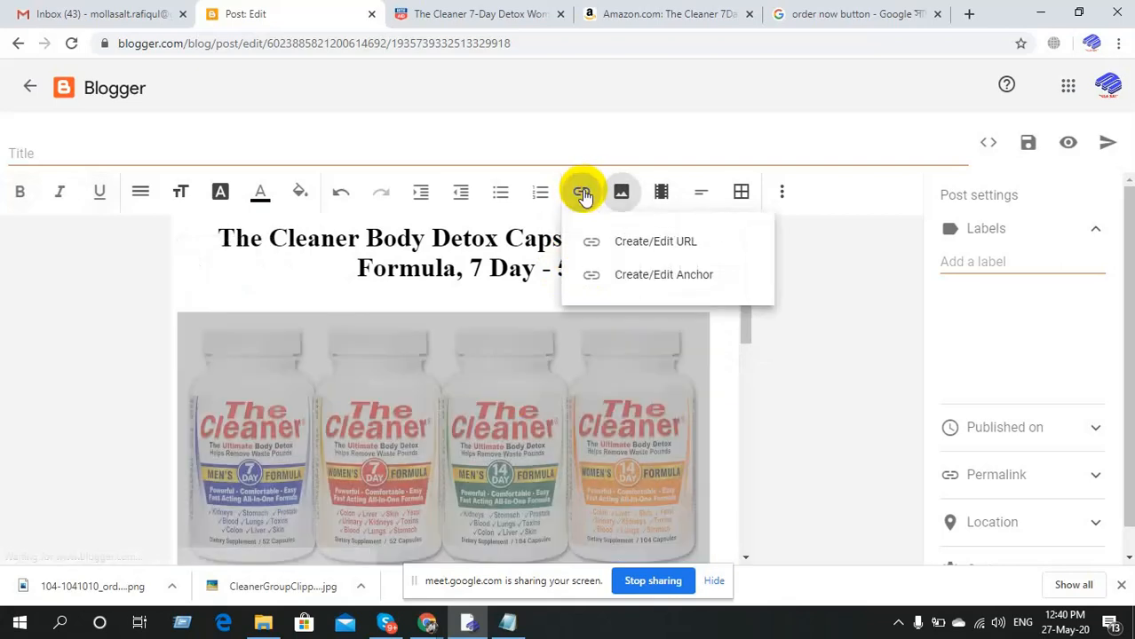
pyautogui.click(626, 244)
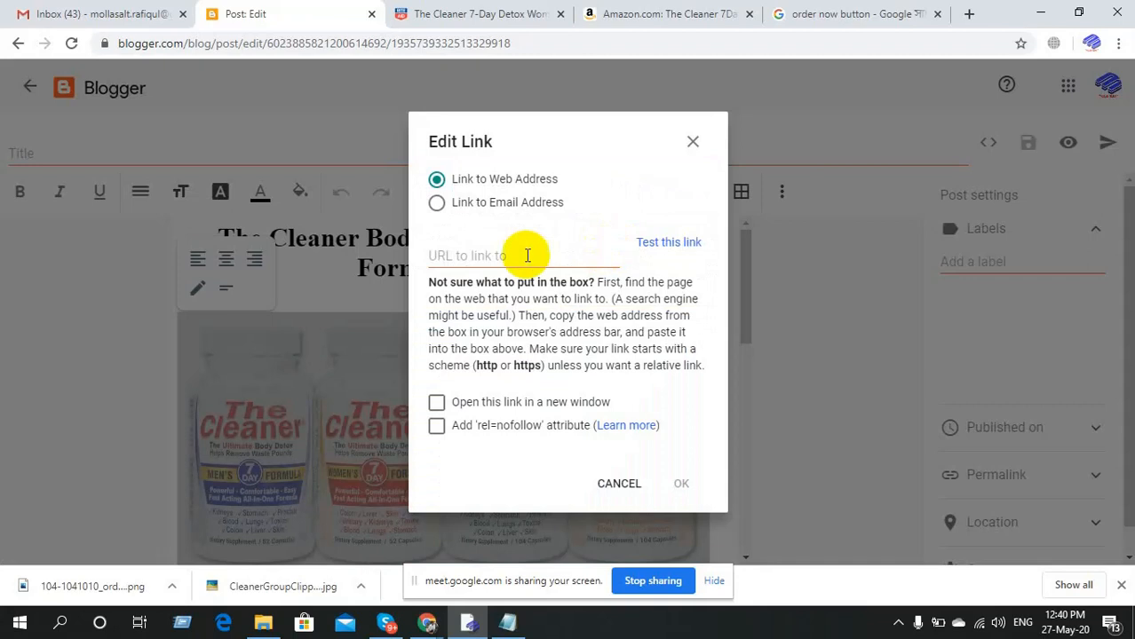
pyautogui.click(517, 258)
pyautogui.hotkey('ctrl', 'v')
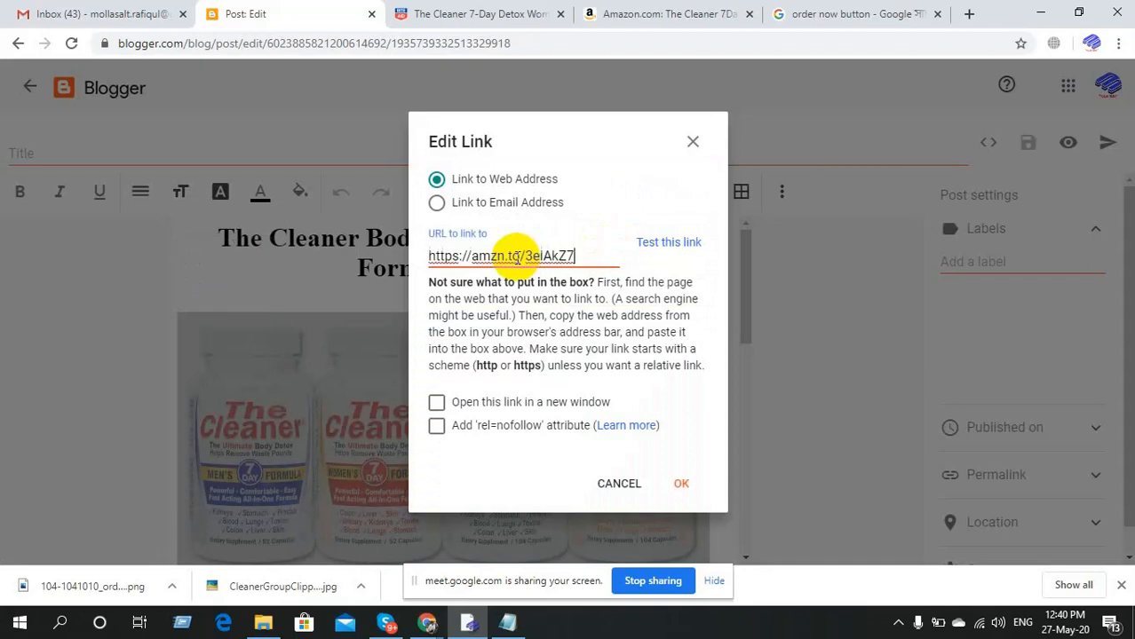
pyautogui.click(677, 484)
pyautogui.click(673, 285)
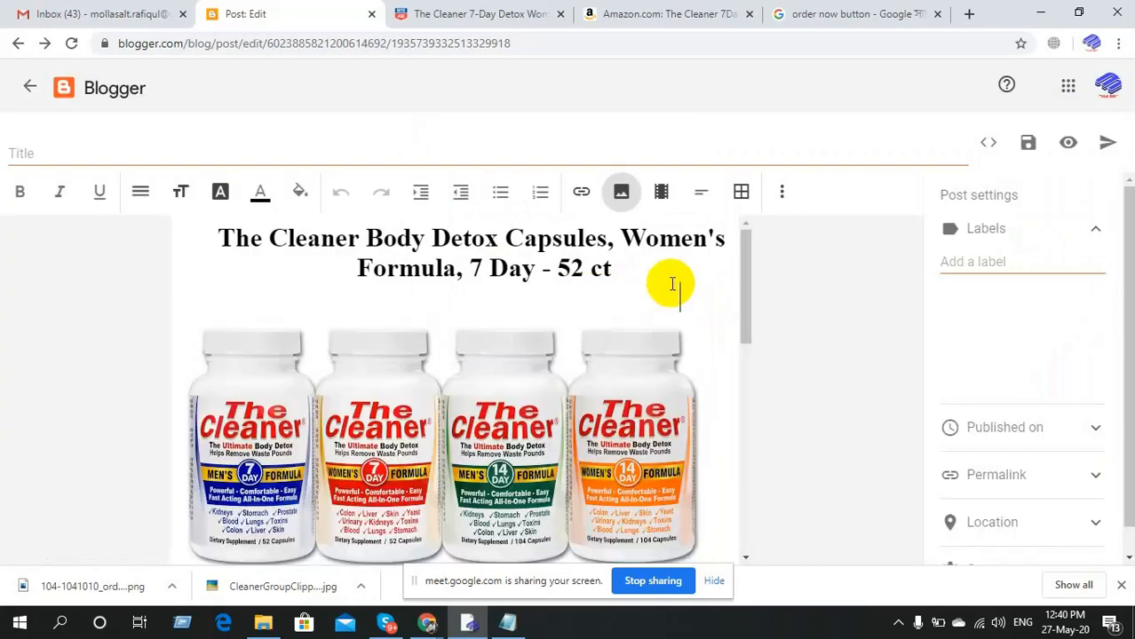
# Link the SEE MORE text to the Amazon short link.
pyautogui.scroll(-5, 611, 382)
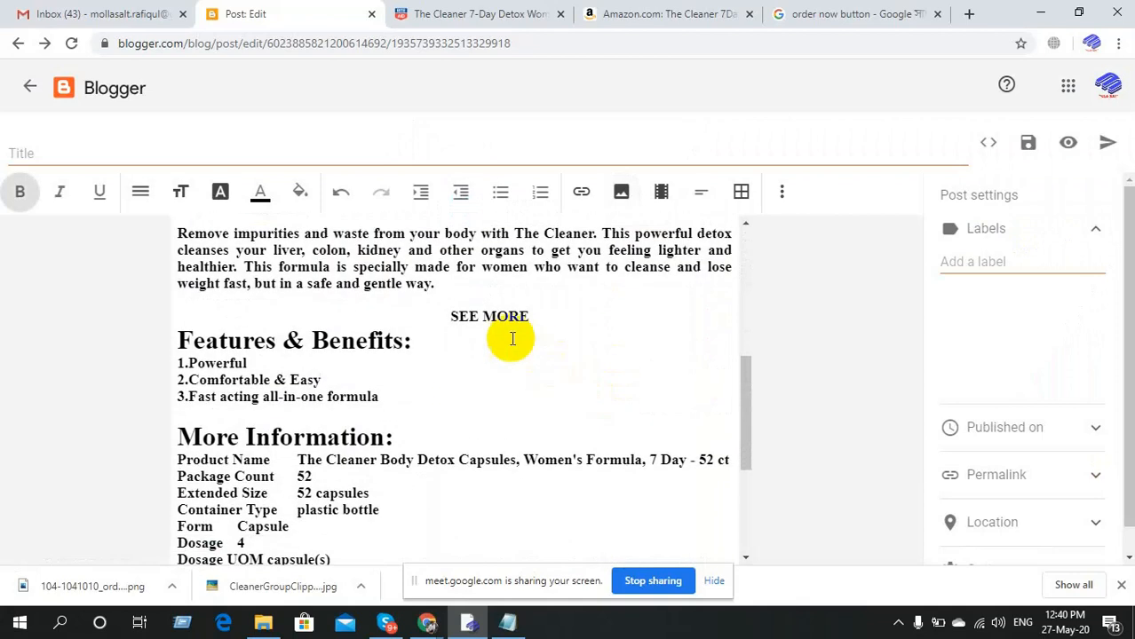
pyautogui.moveTo(453, 318); pyautogui.dragTo(522, 318)
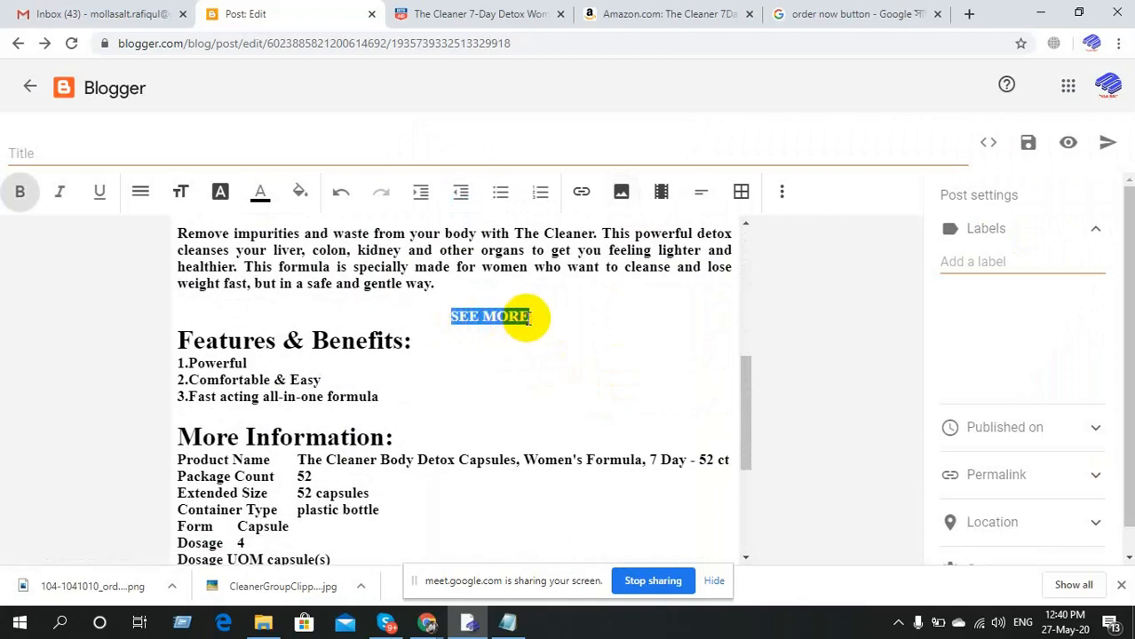
pyautogui.click(582, 194)
pyautogui.click(624, 238)
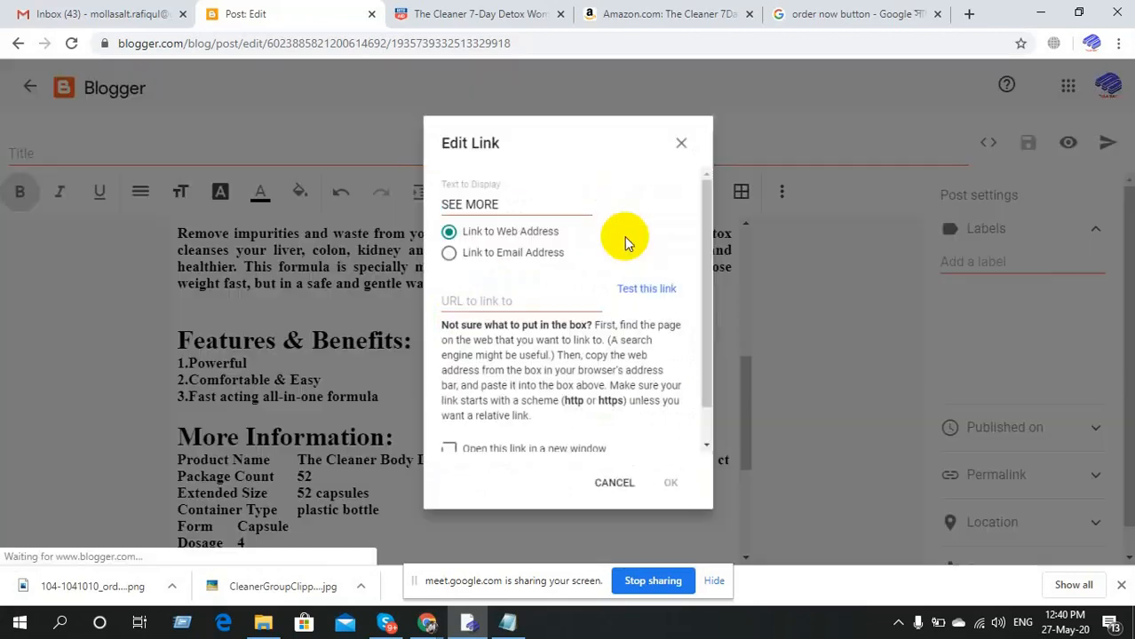
pyautogui.click(514, 294)
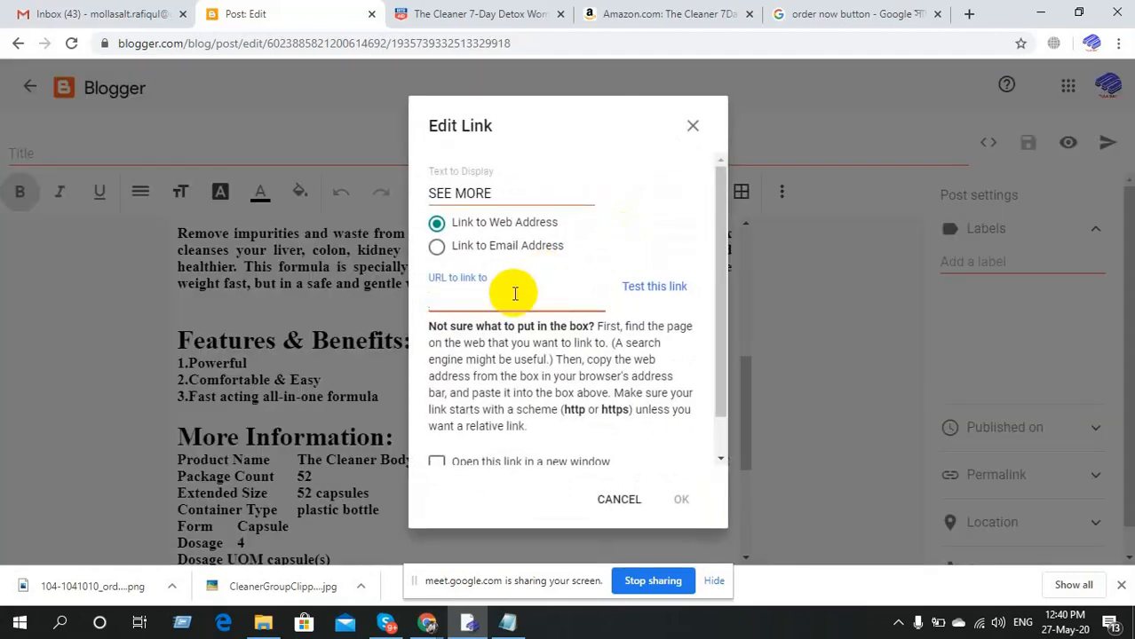
pyautogui.write('https://amzn.to/3elAkZ7')
pyautogui.click(682, 503)
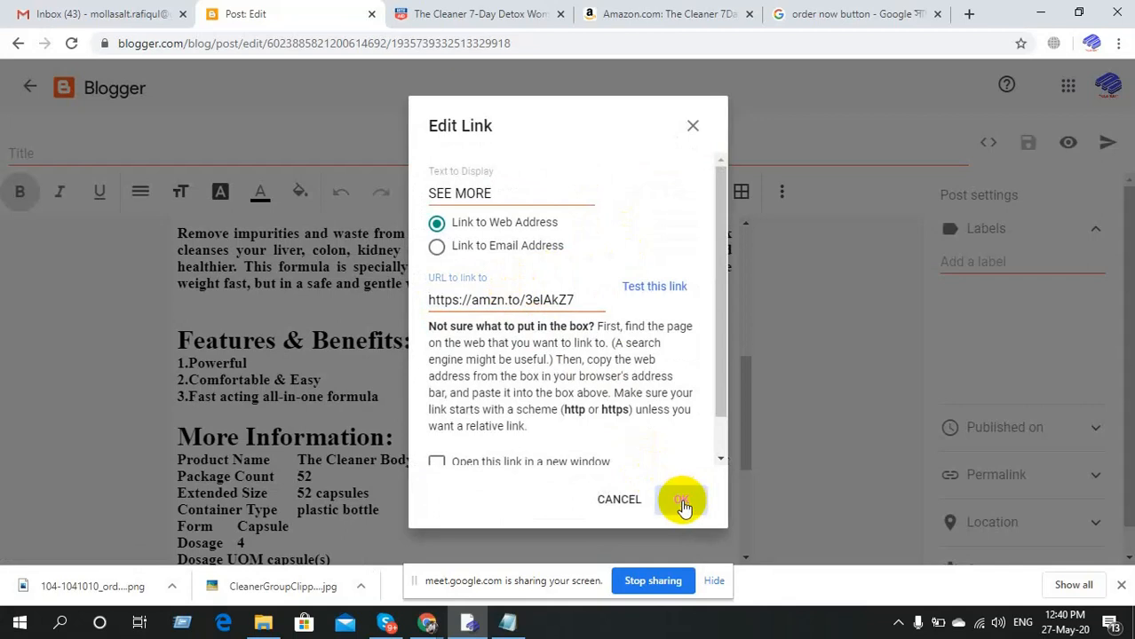
pyautogui.click(598, 454)
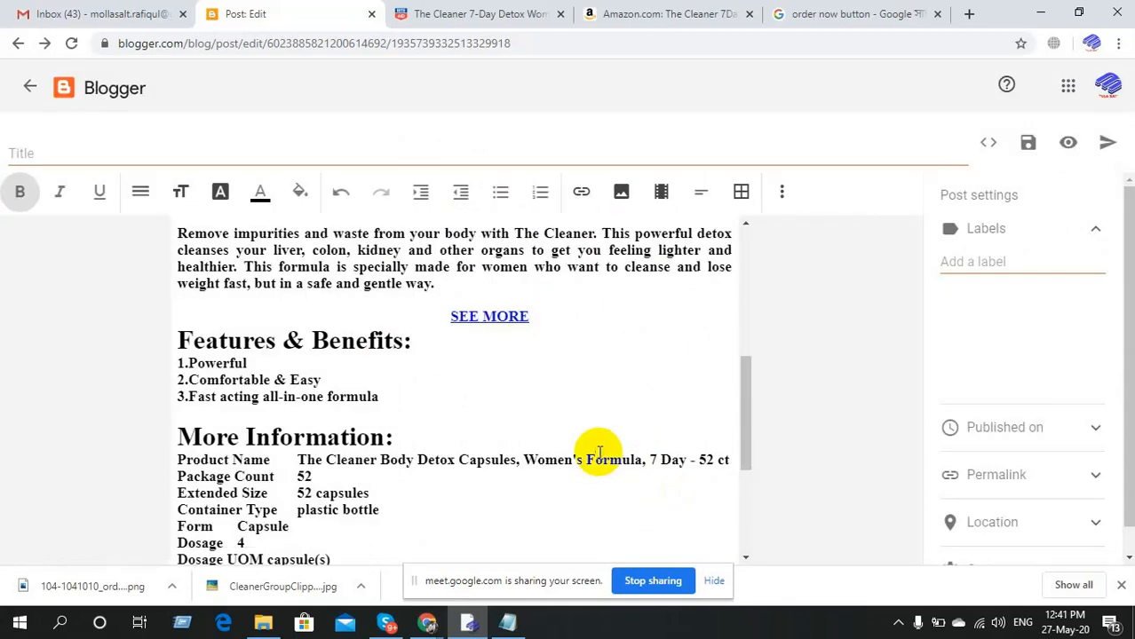
# Check the Order Now image's current link, then remove it.
pyautogui.scroll(-5, 595, 453)
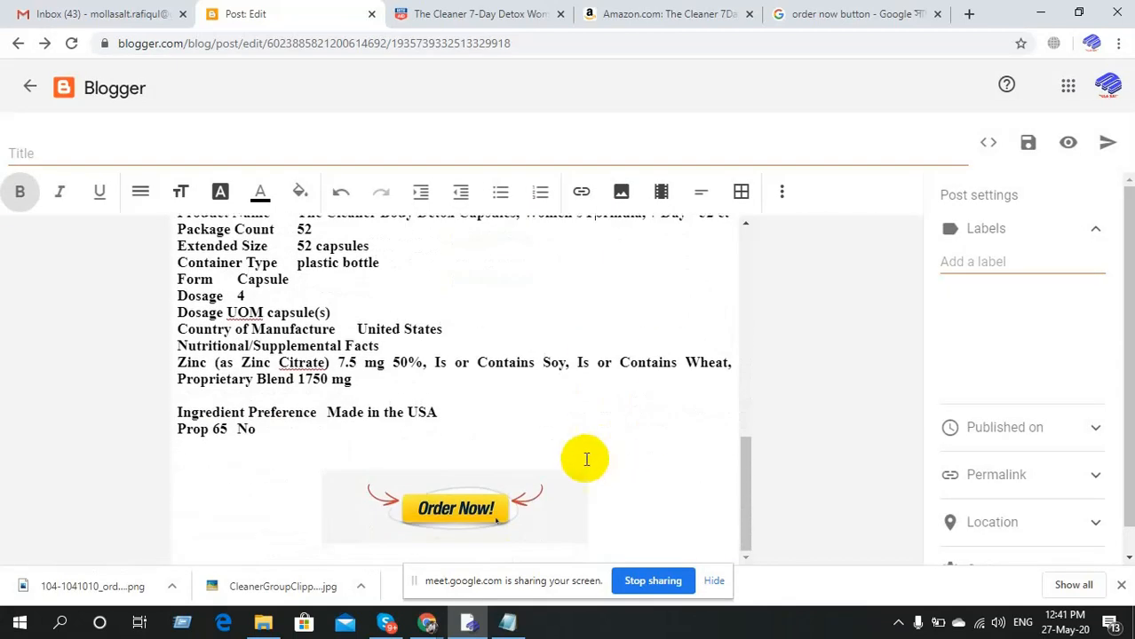
pyautogui.click(478, 508)
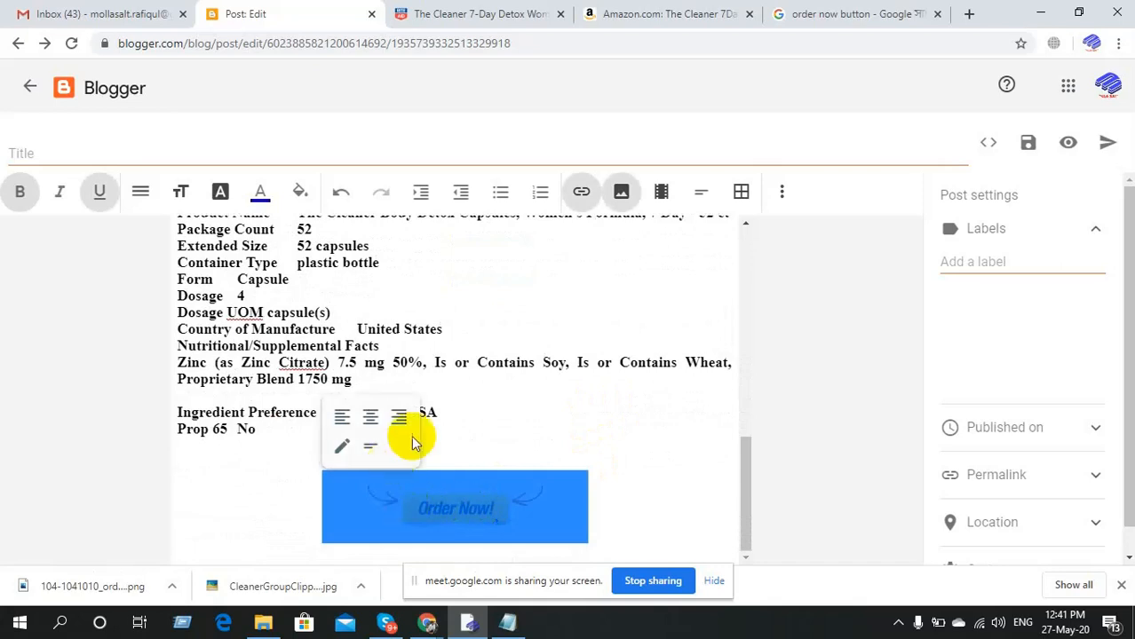
pyautogui.click(581, 191)
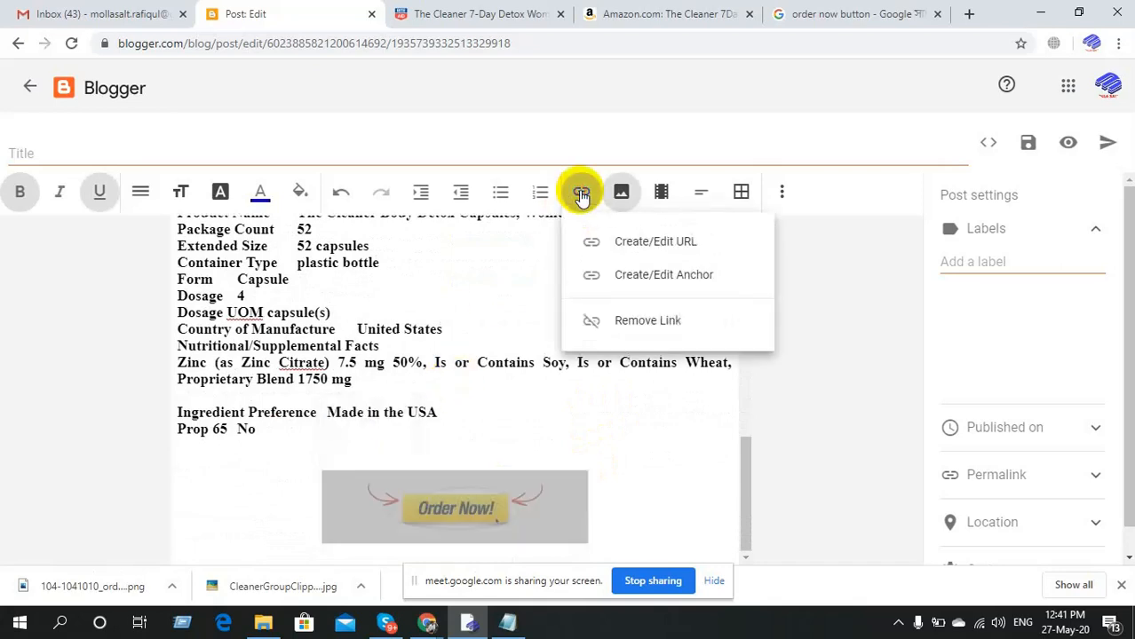
pyautogui.click(619, 245)
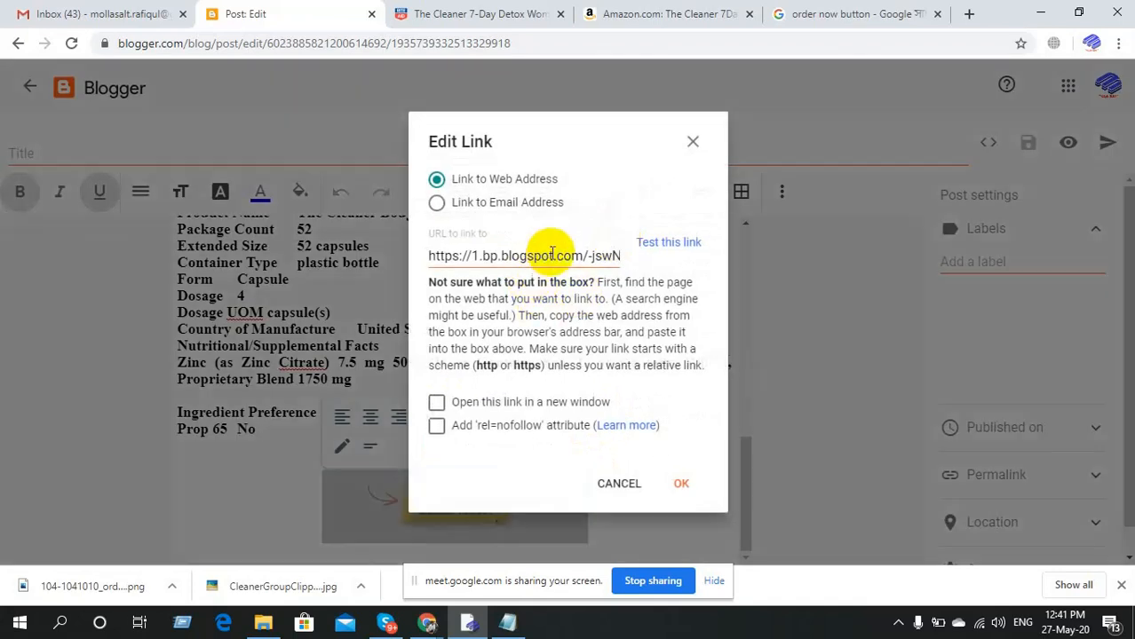
pyautogui.click(692, 141)
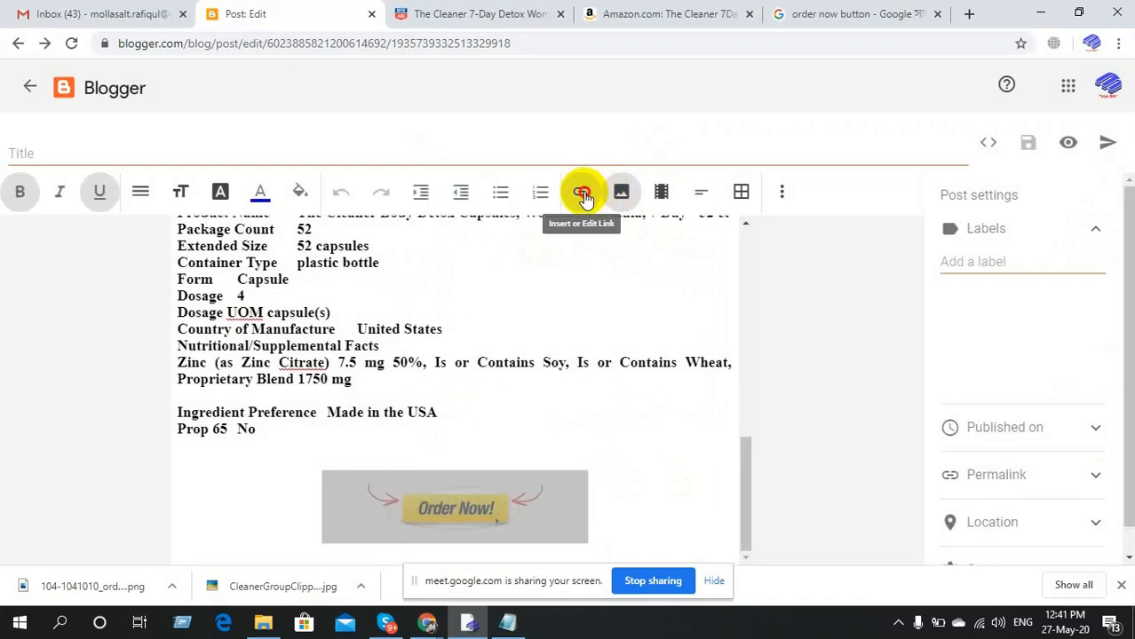
pyautogui.click(581, 195)
pyautogui.click(633, 324)
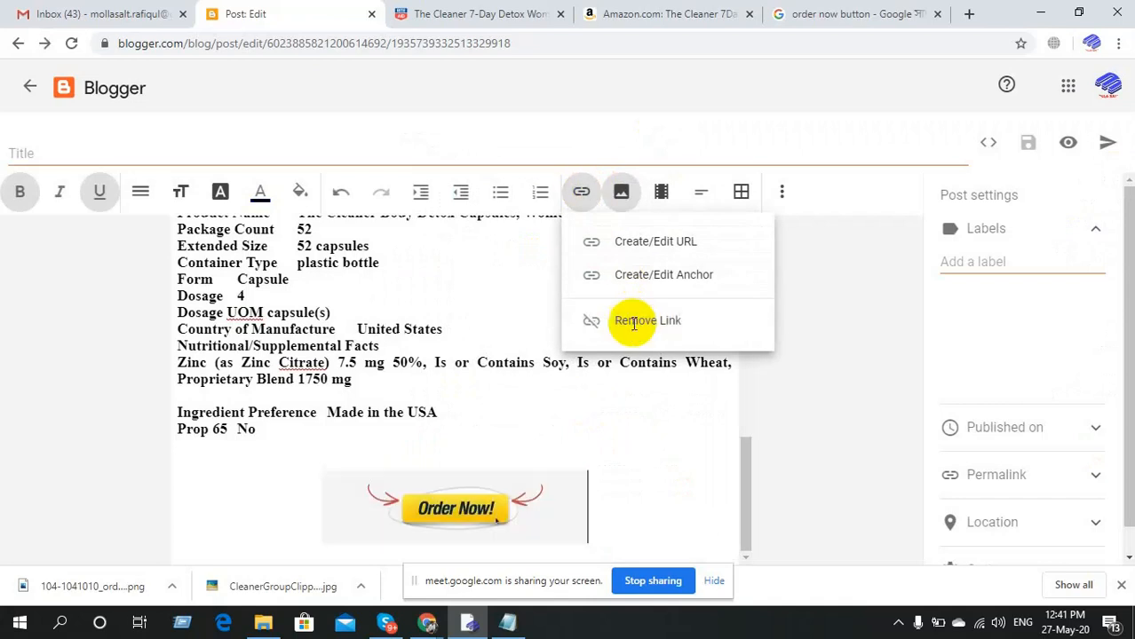
# Link the Order Now image to the pasted Amazon short link.
pyautogui.click(452, 510)
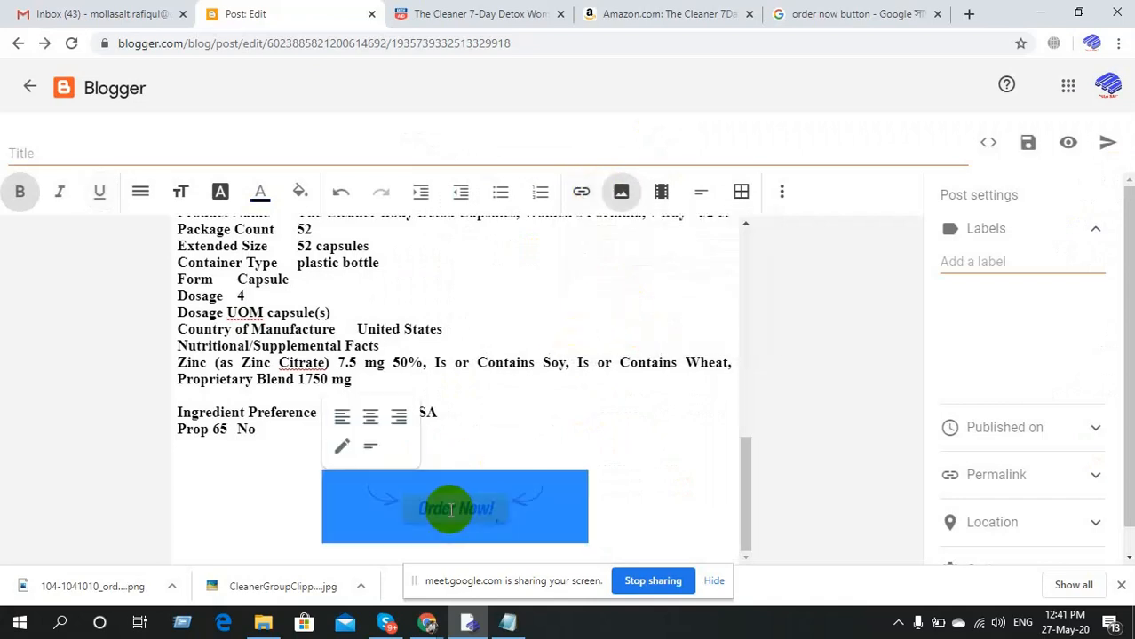
pyautogui.click(582, 194)
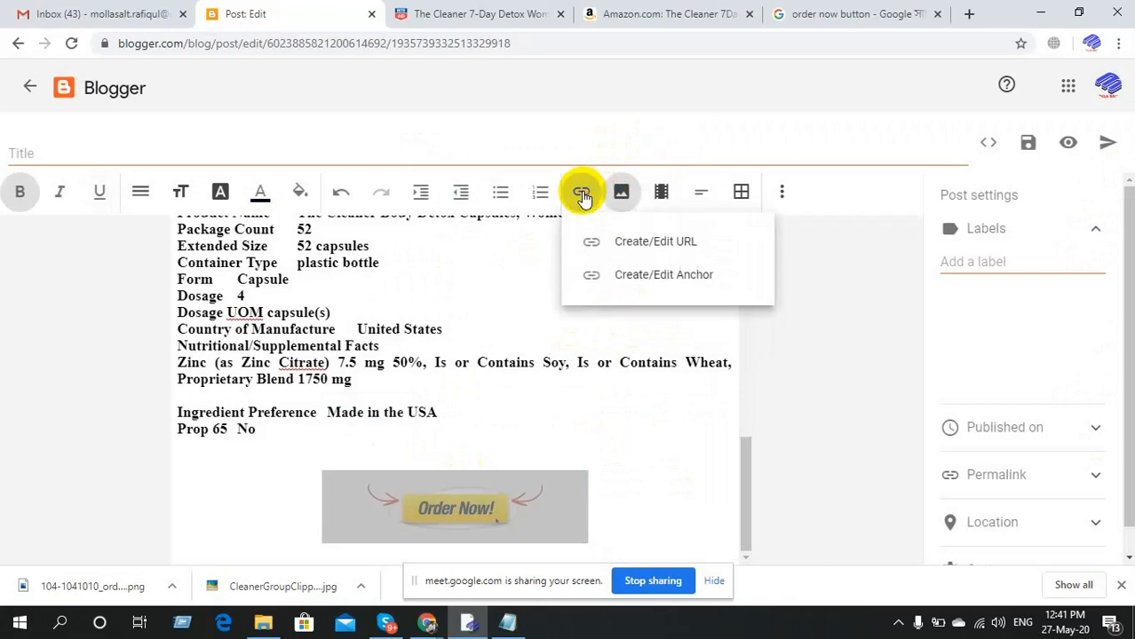
pyautogui.click(608, 245)
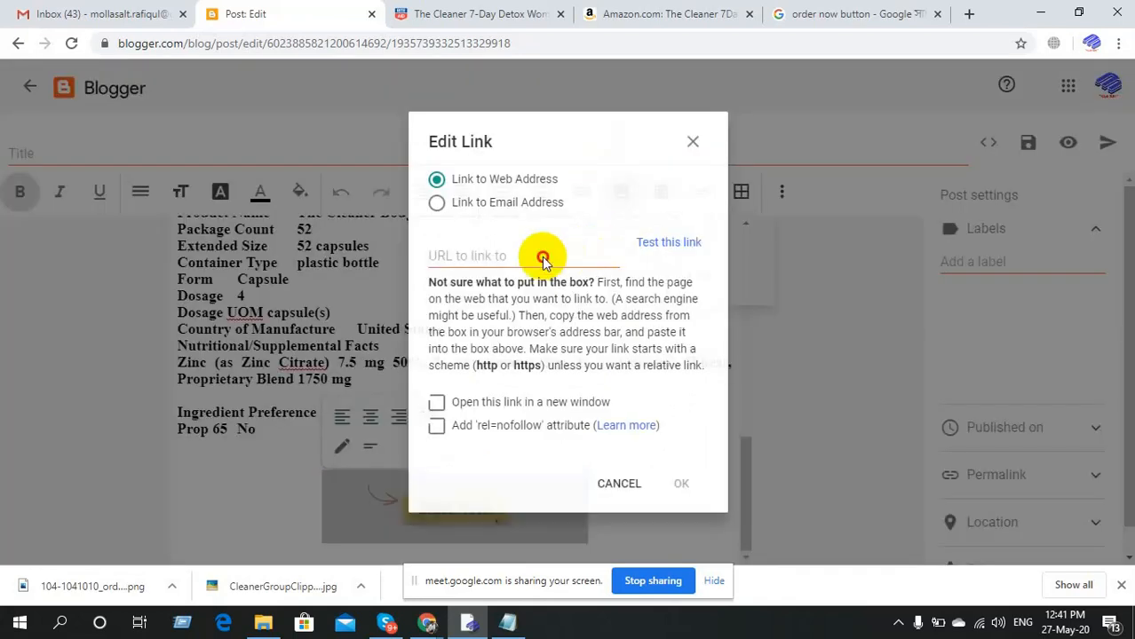
pyautogui.click(526, 257)
pyautogui.write('https://amzn.to/3elAkZ7')
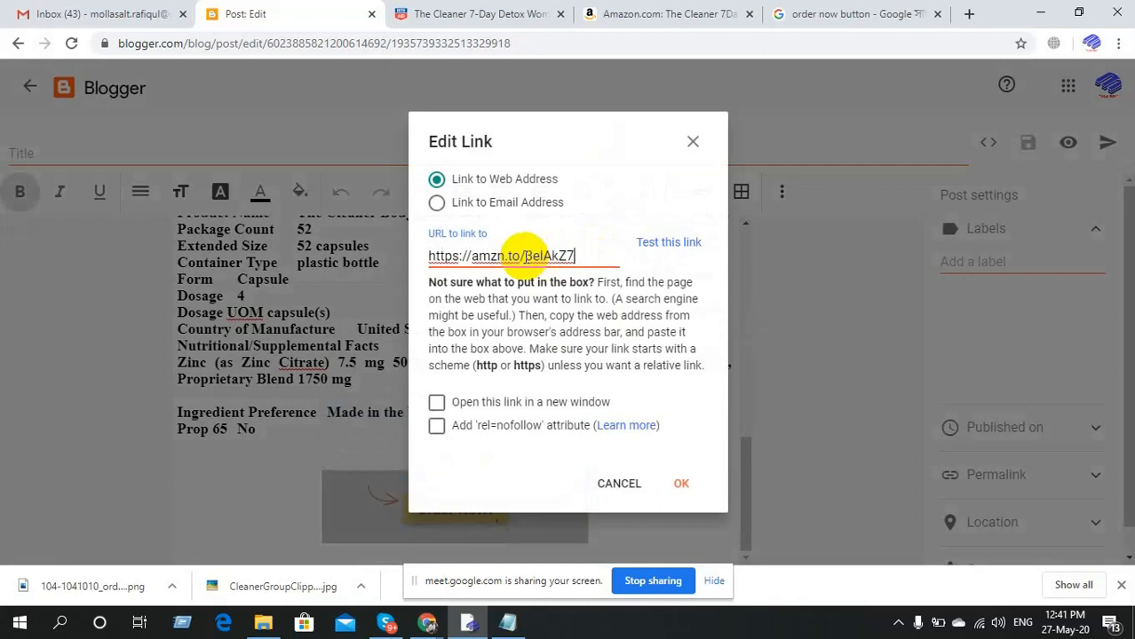
pyautogui.click(682, 485)
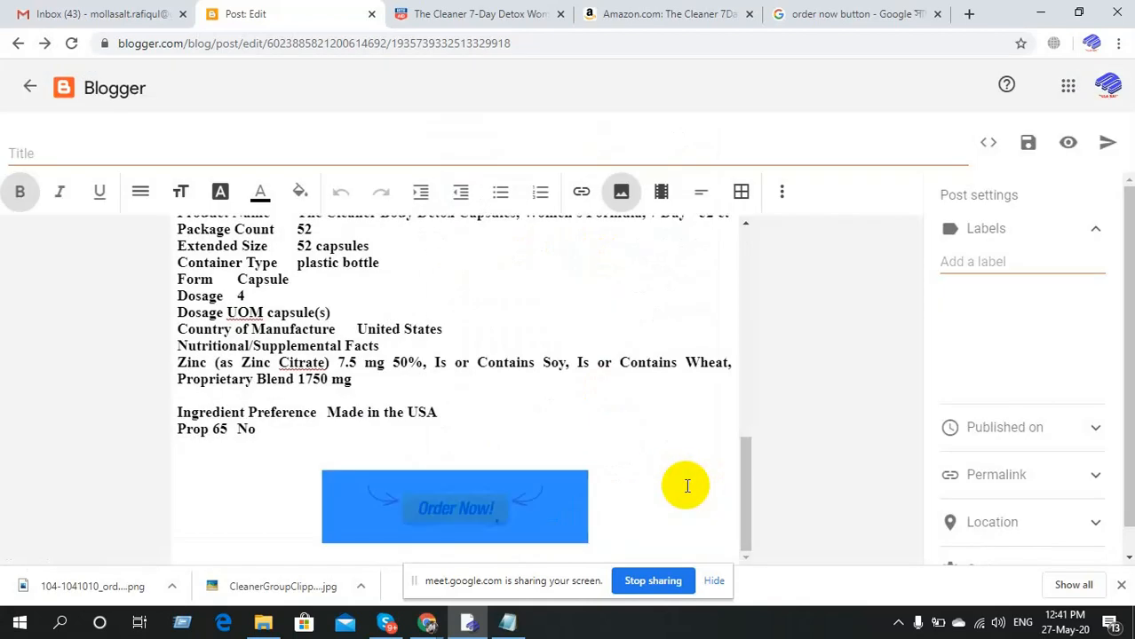
pyautogui.click(668, 485)
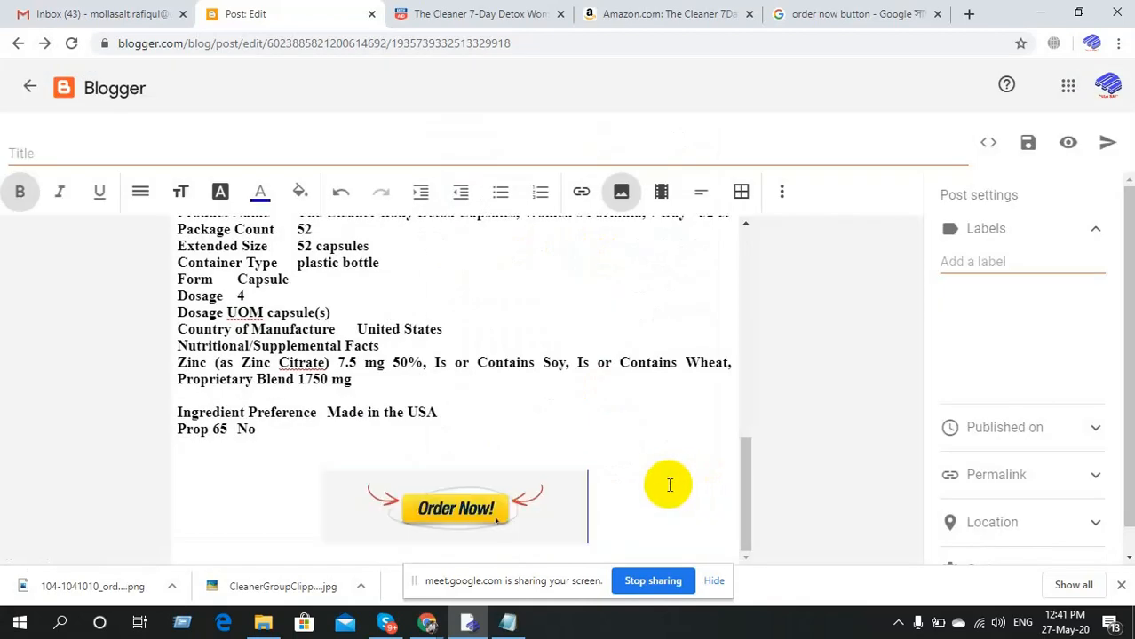
# Change the Order Now image size to Large.
pyautogui.click(471, 493)
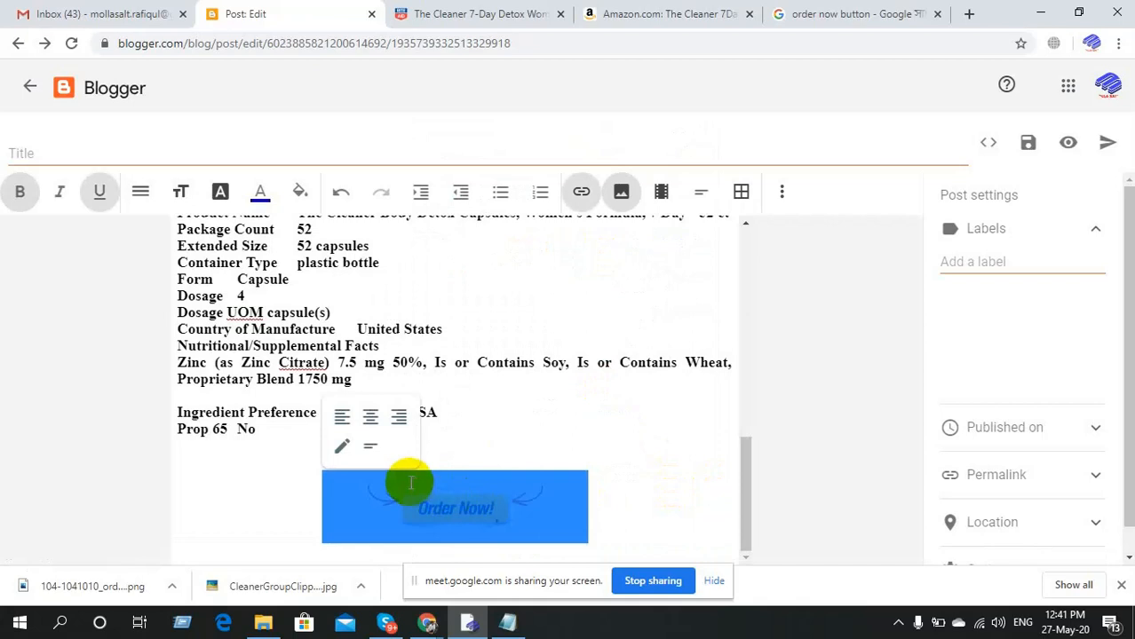
pyautogui.click(342, 450)
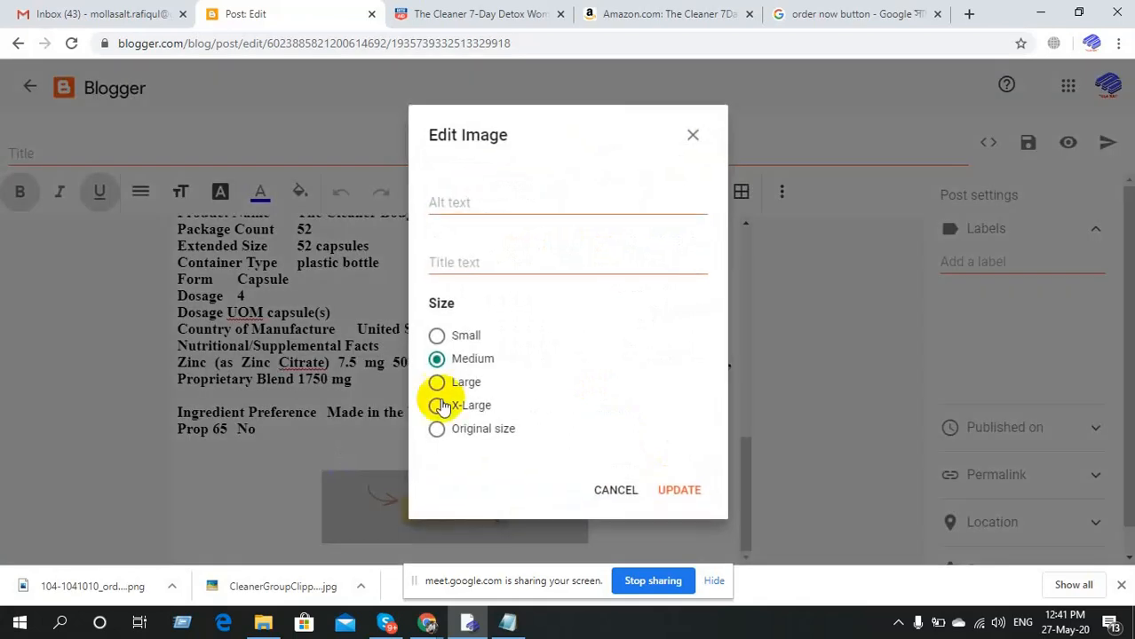
pyautogui.click(466, 383)
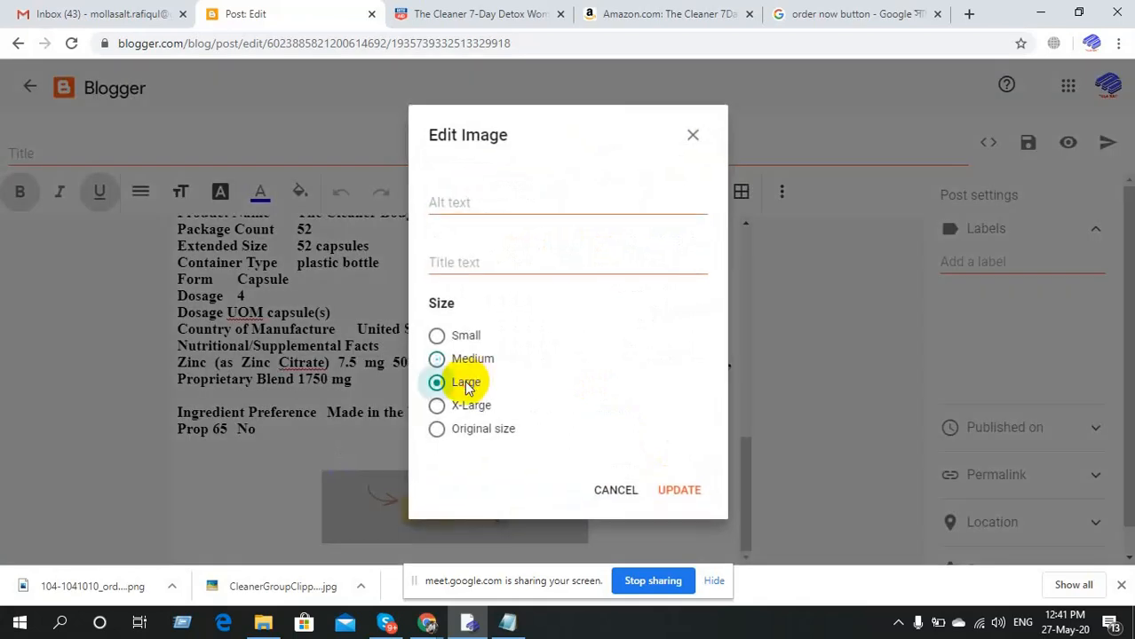
pyautogui.click(680, 491)
pyautogui.click(659, 483)
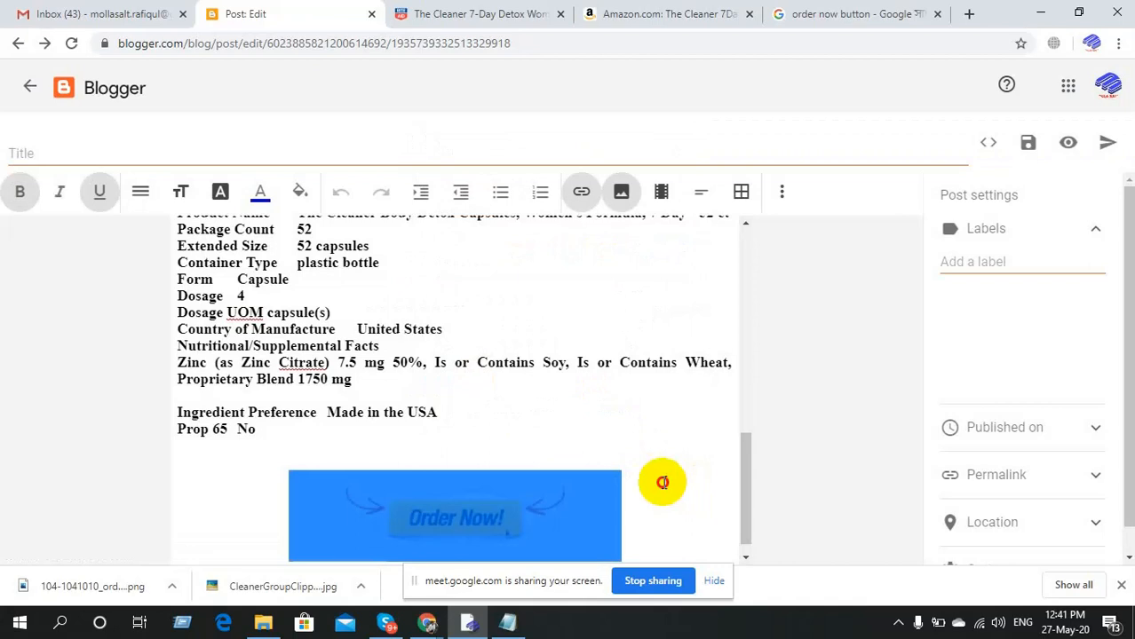
pyautogui.scroll(10, 664, 483)
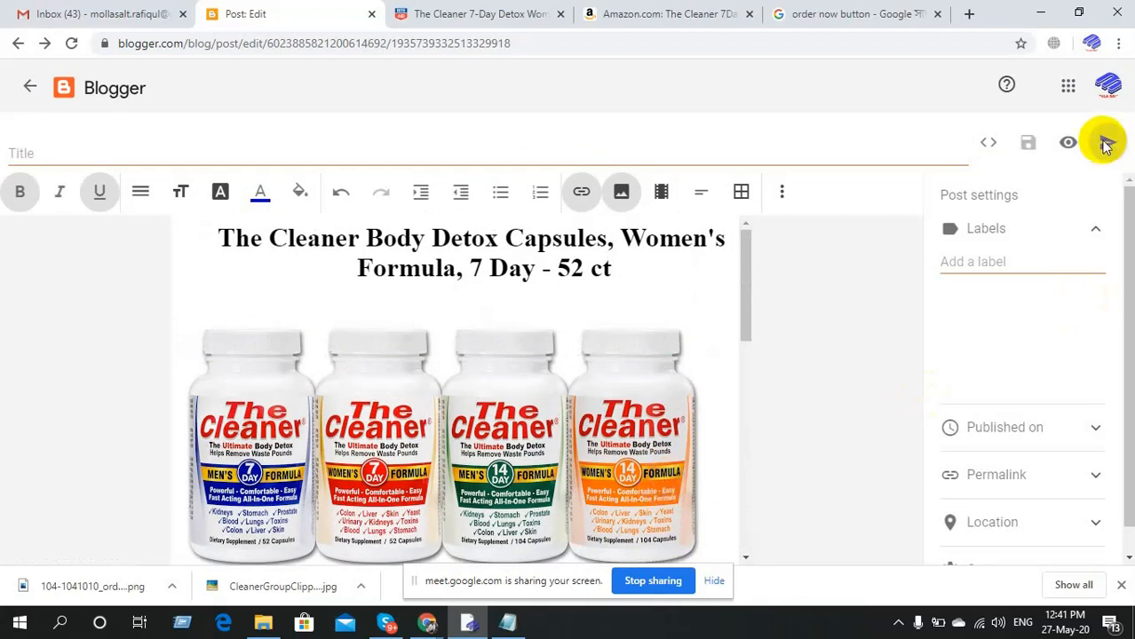
# Publish the post, then view the live blog and scroll down to the Order Now! button.
pyautogui.click(1107, 145)
pyautogui.click(647, 360)
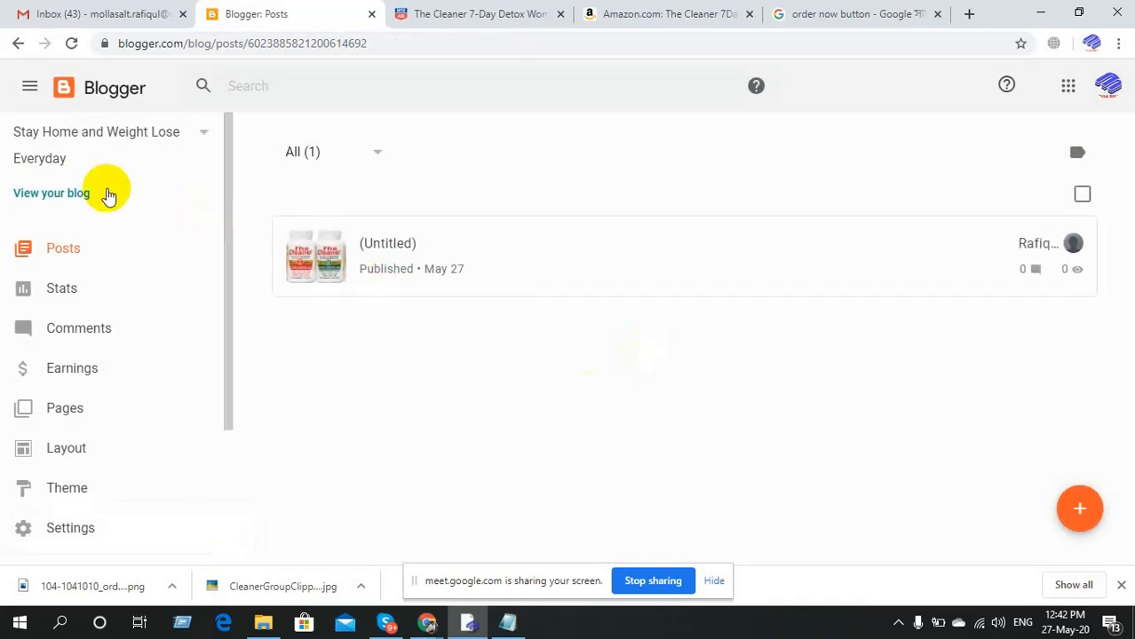
pyautogui.click(43, 195)
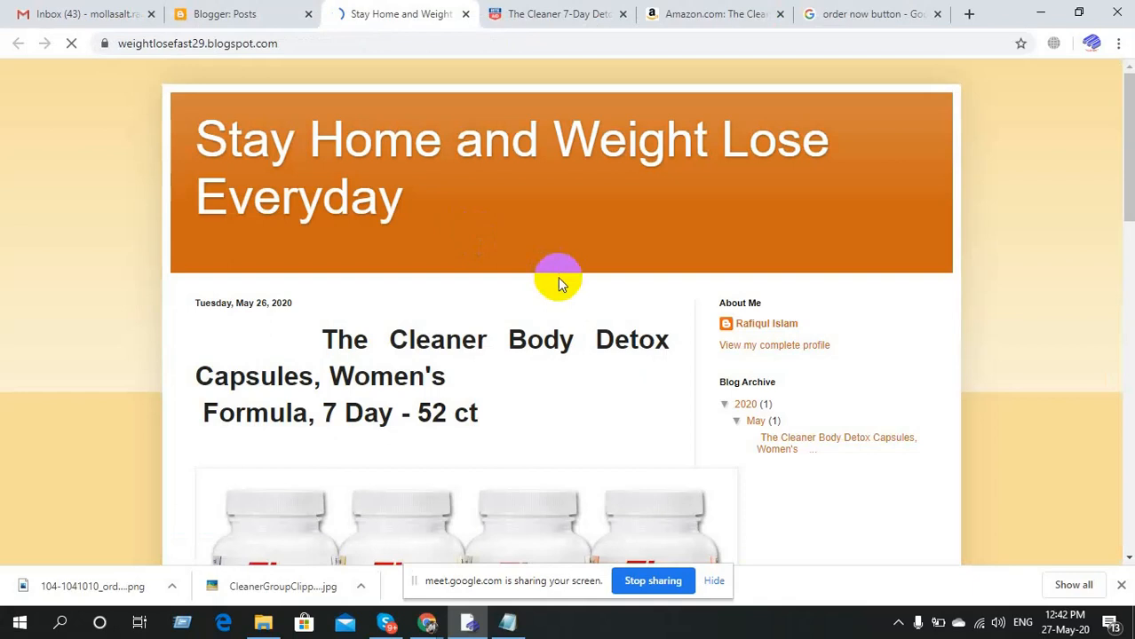
pyautogui.scroll(-3, 558, 278)
pyautogui.scroll(-5, 558, 282)
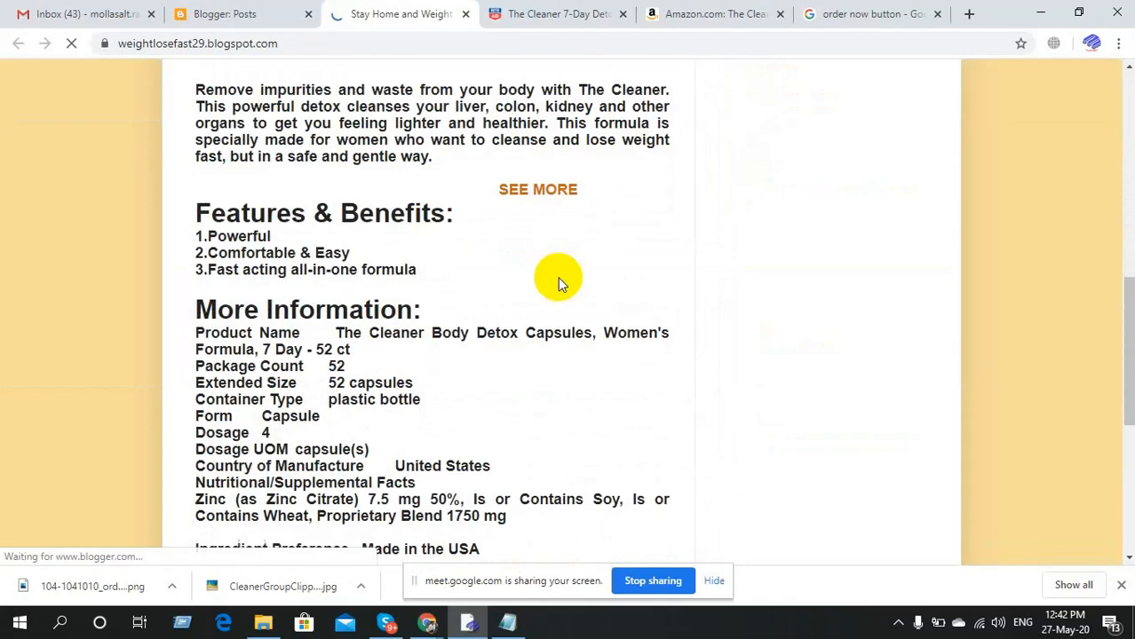
pyautogui.scroll(-2, 558, 283)
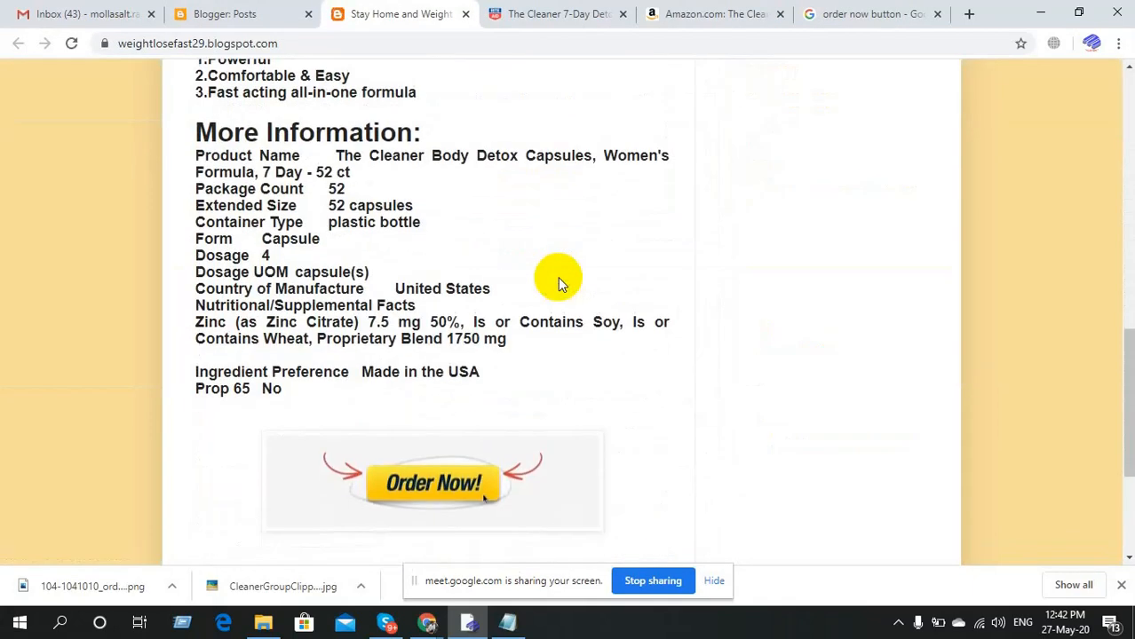
pyautogui.scroll(-2, 558, 283)
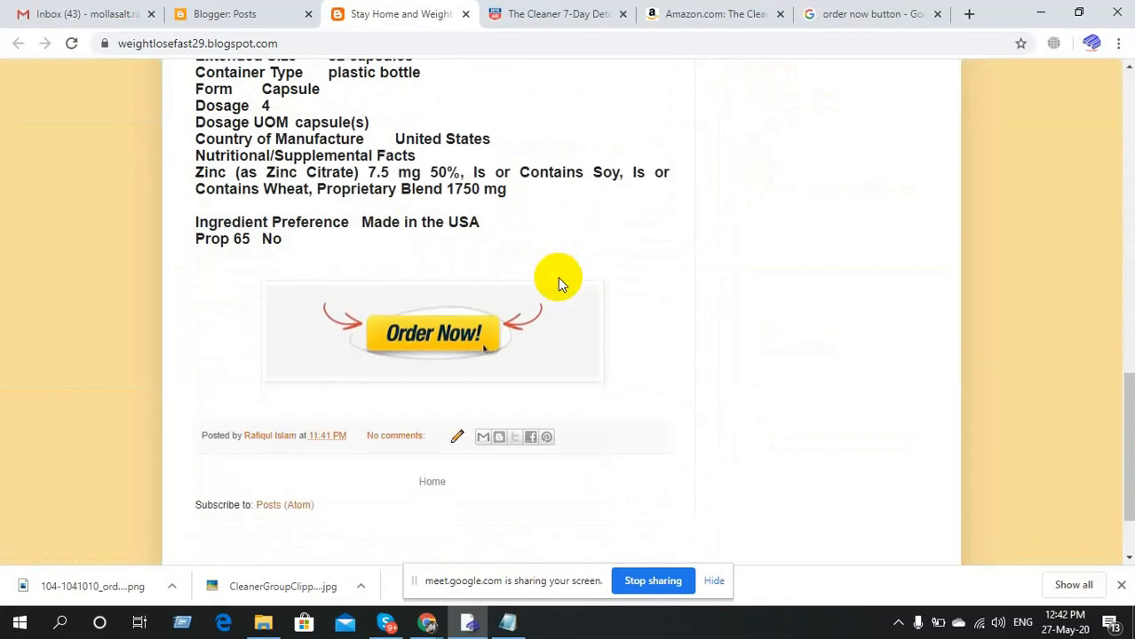
pyautogui.scroll(12, 558, 279)
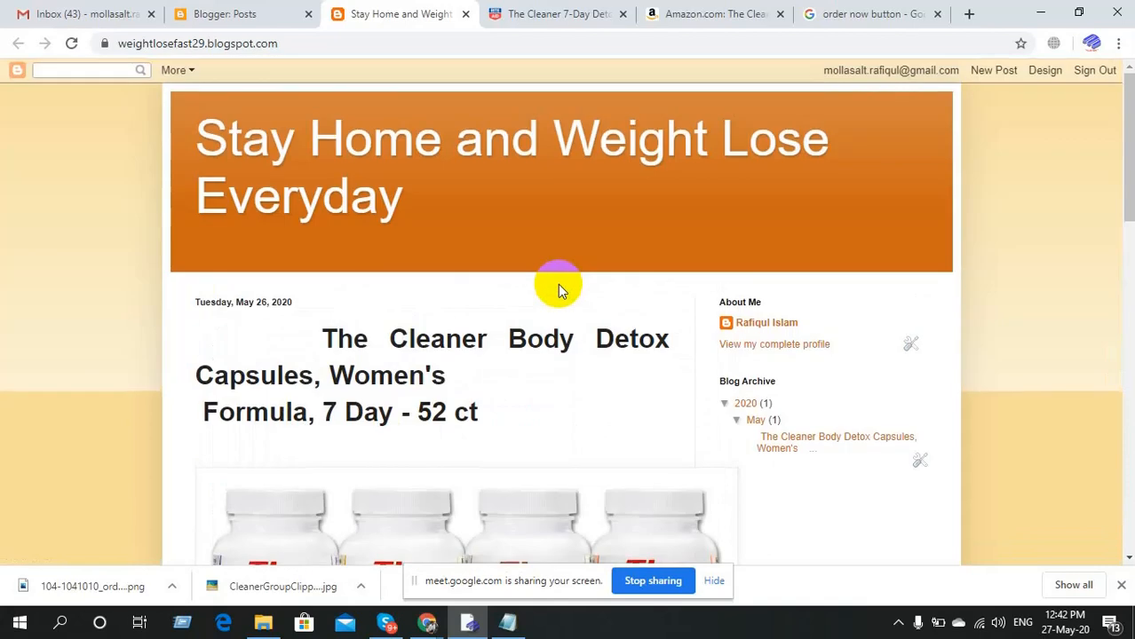
pyautogui.scroll(-1, 557, 285)
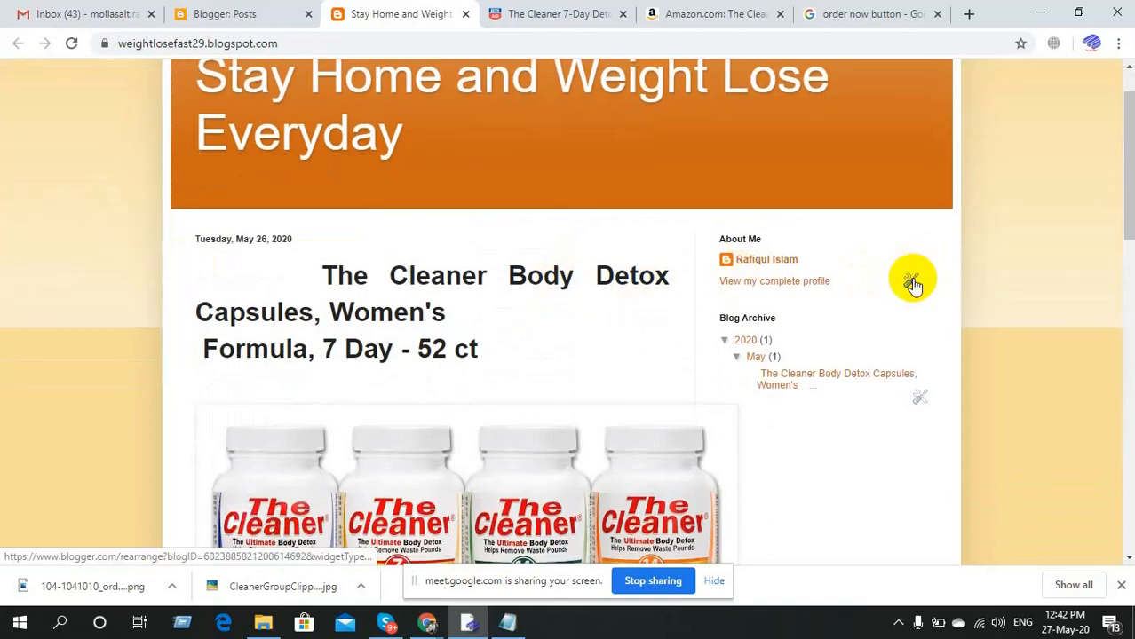
# Remove the About Me gadget from the blog's sidebar.
pyautogui.click(912, 282)
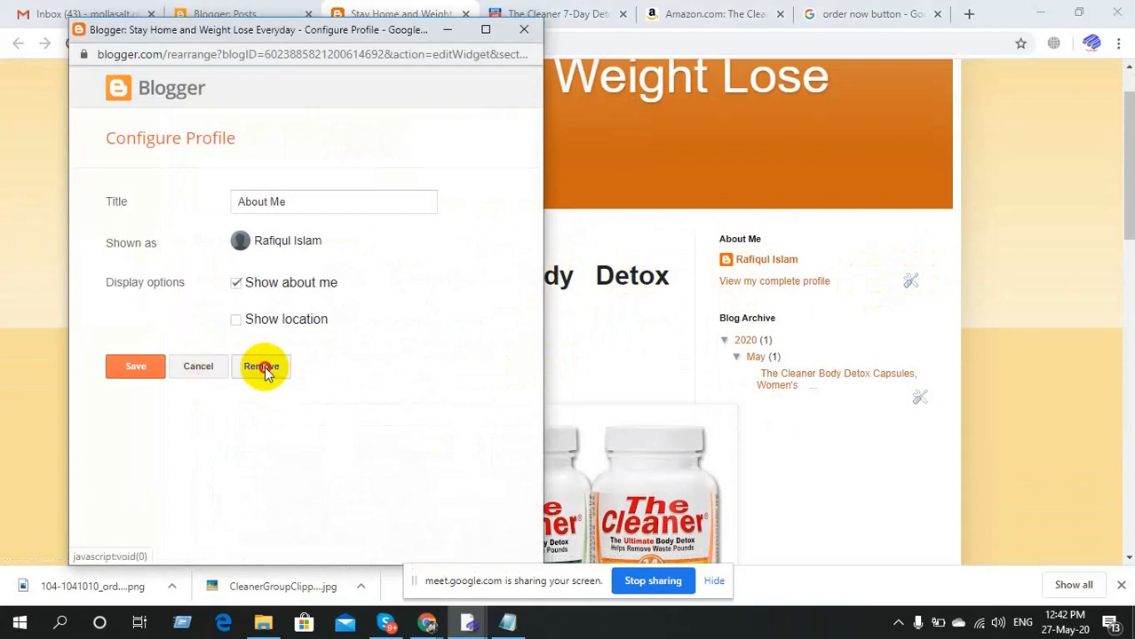
pyautogui.click(261, 366)
pyautogui.click(388, 163)
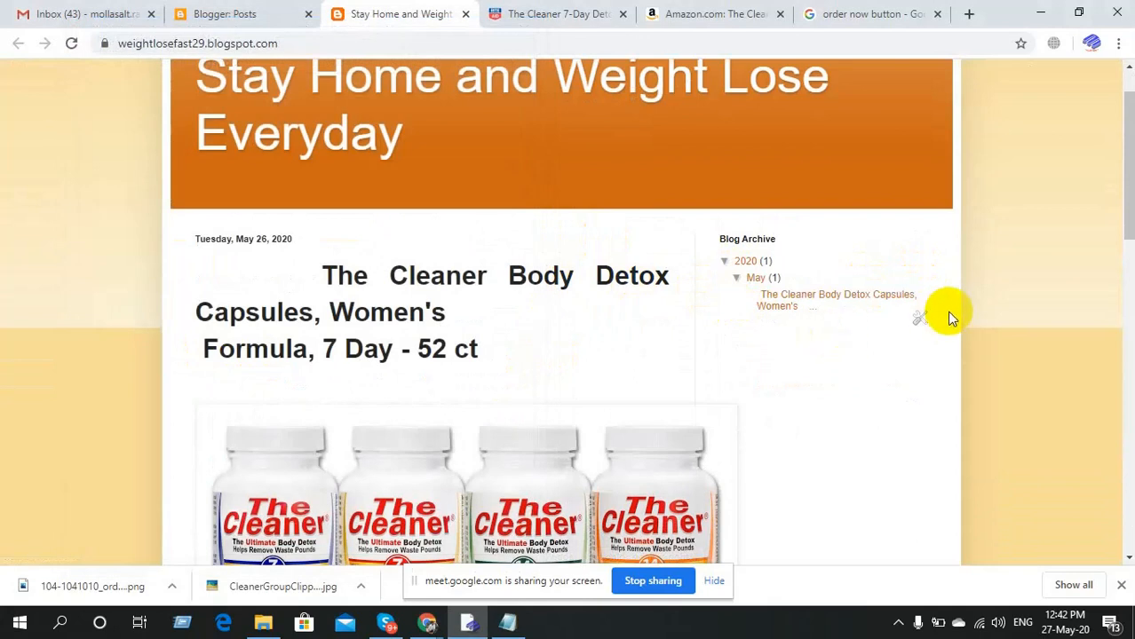
# Remove the Blog Archive gadget, check the blog, and return to the Posts dashboard.
pyautogui.click(920, 318)
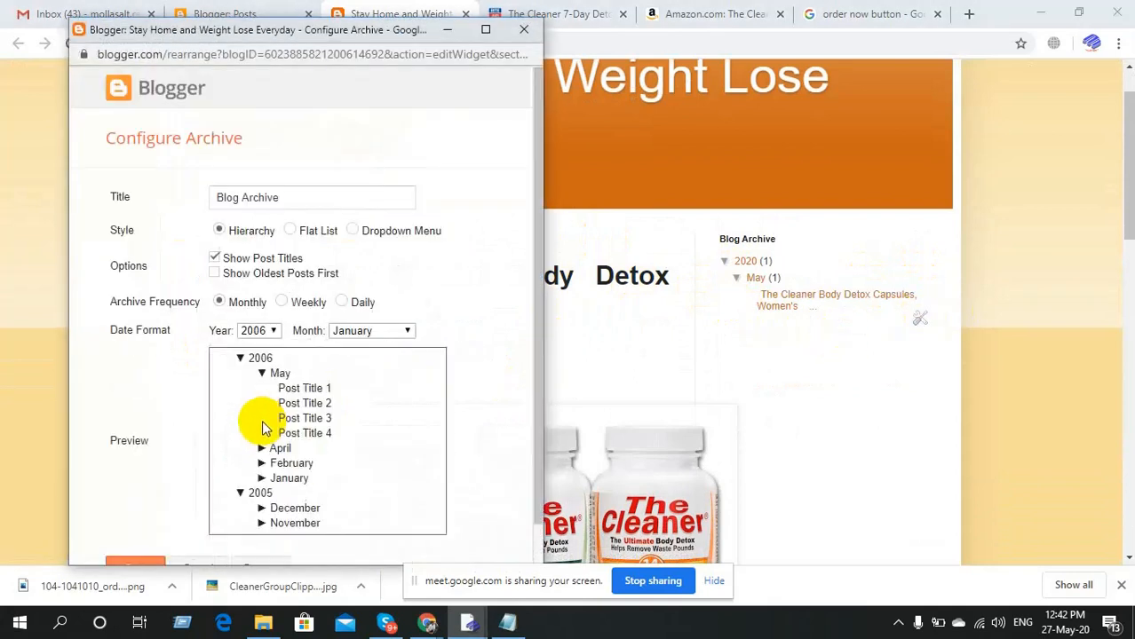
pyautogui.scroll(-1, 261, 427)
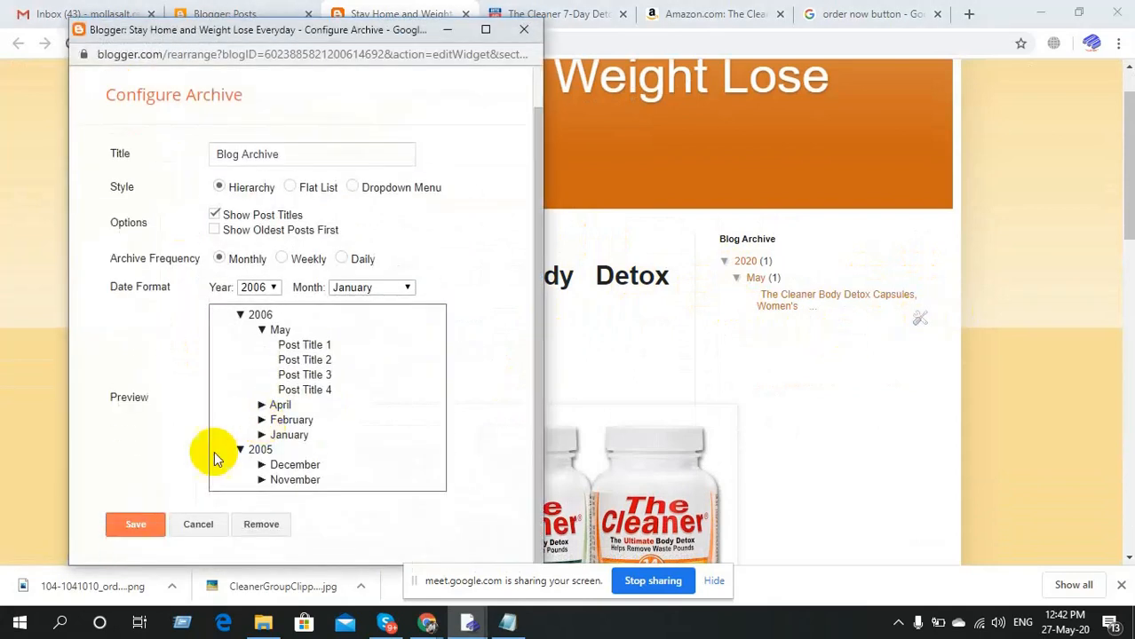
pyautogui.click(261, 524)
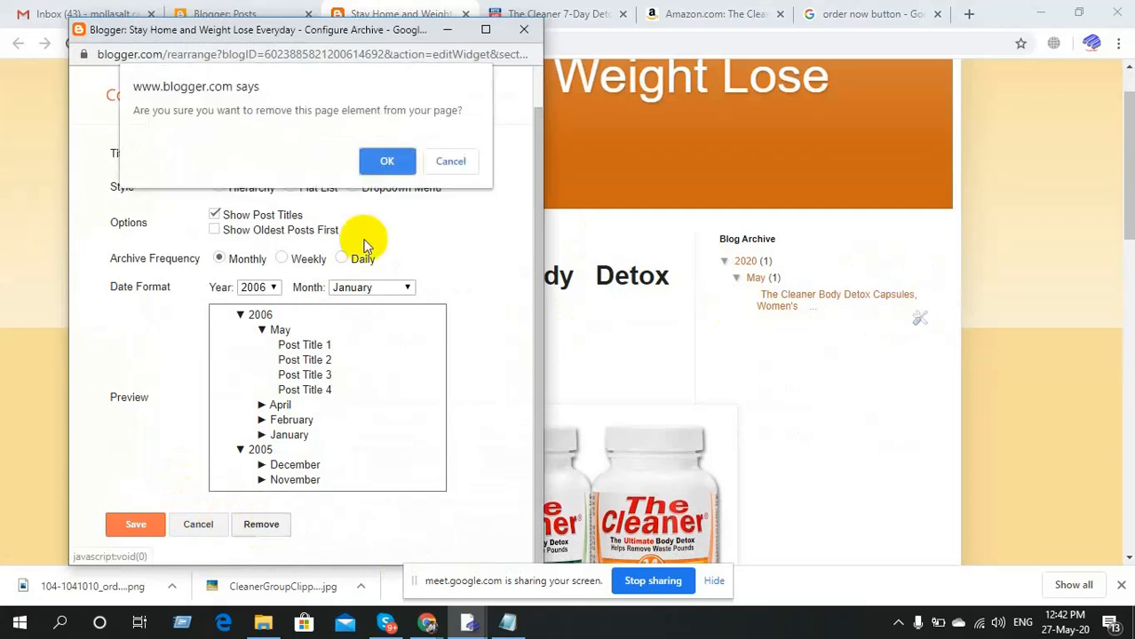
pyautogui.click(385, 165)
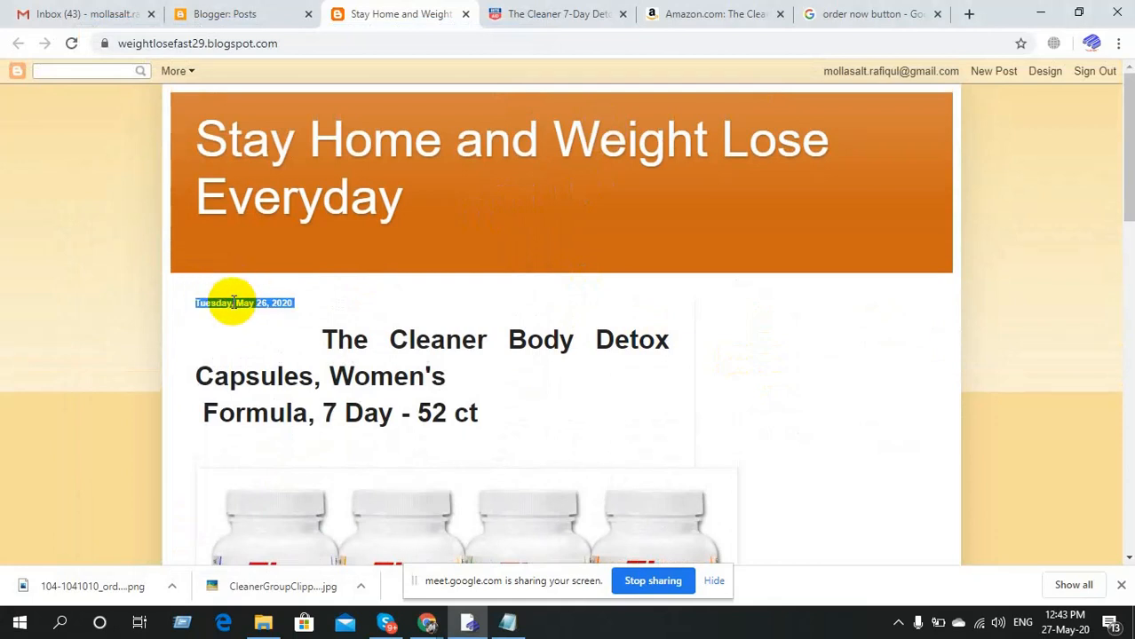
pyautogui.scroll(-12, 578, 321)
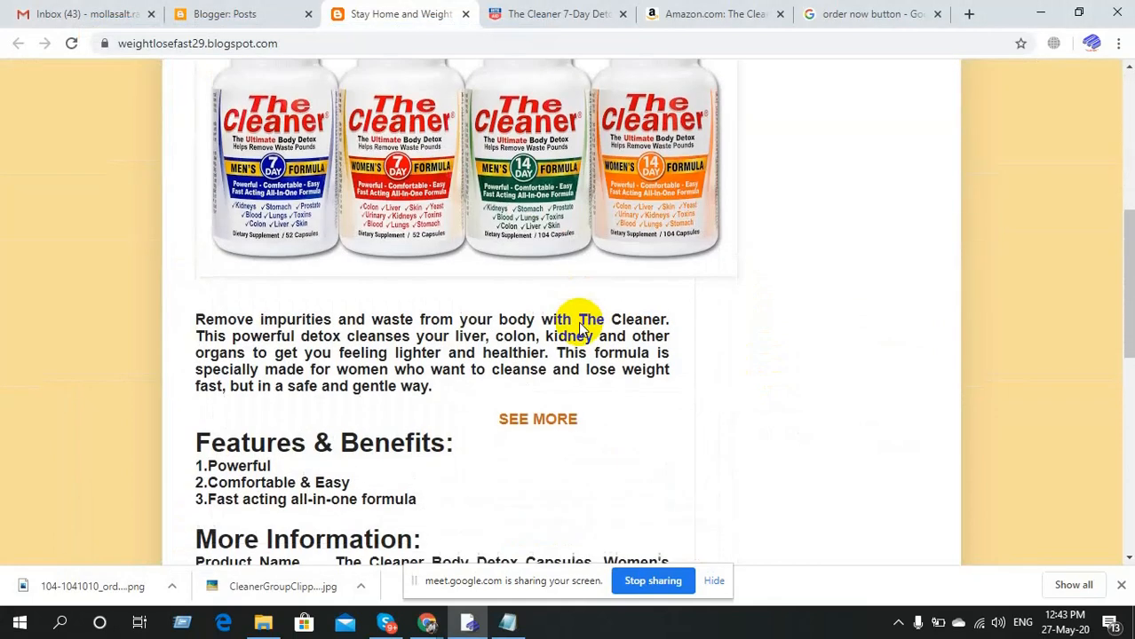
pyautogui.scroll(12, 578, 322)
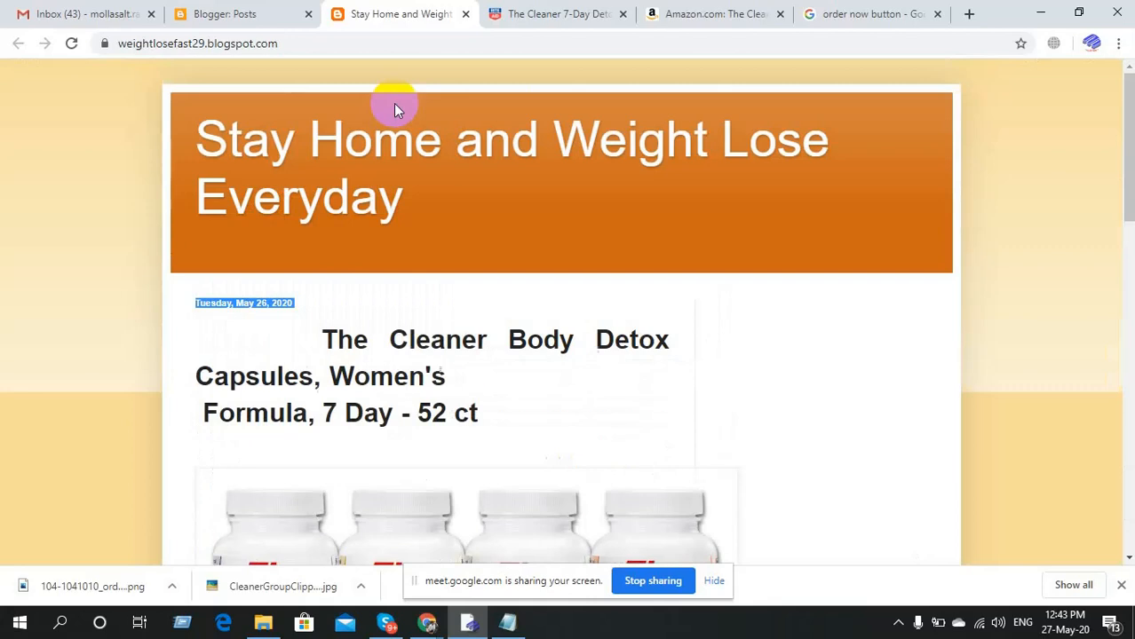
pyautogui.click(231, 14)
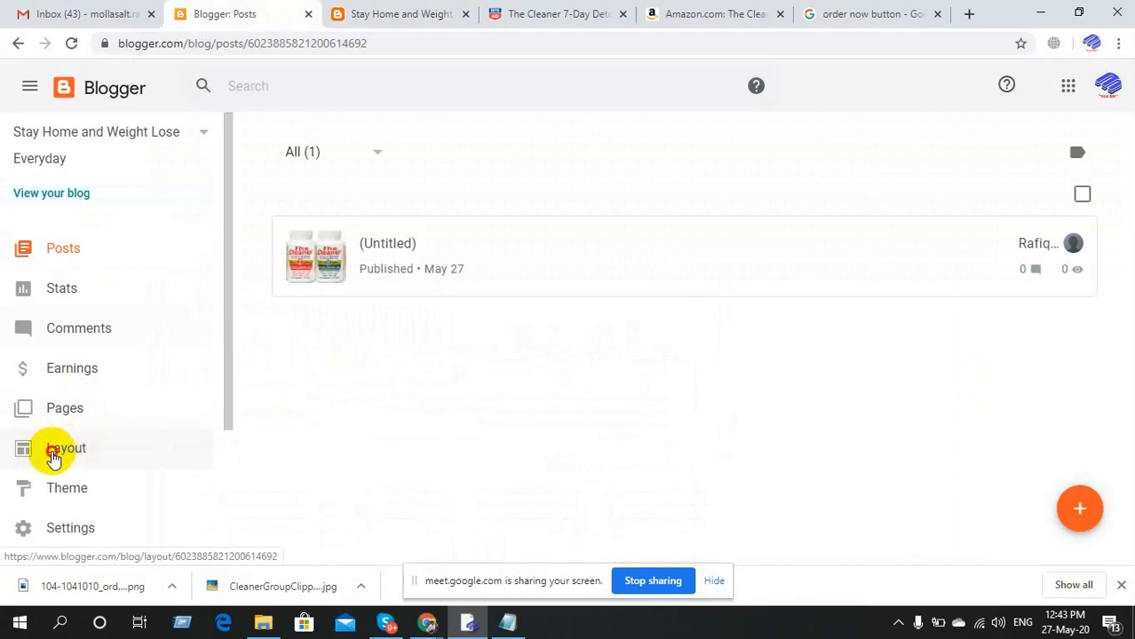
# On the Layout page, set the Navbar gadget to Off and save it.
pyautogui.click(54, 453)
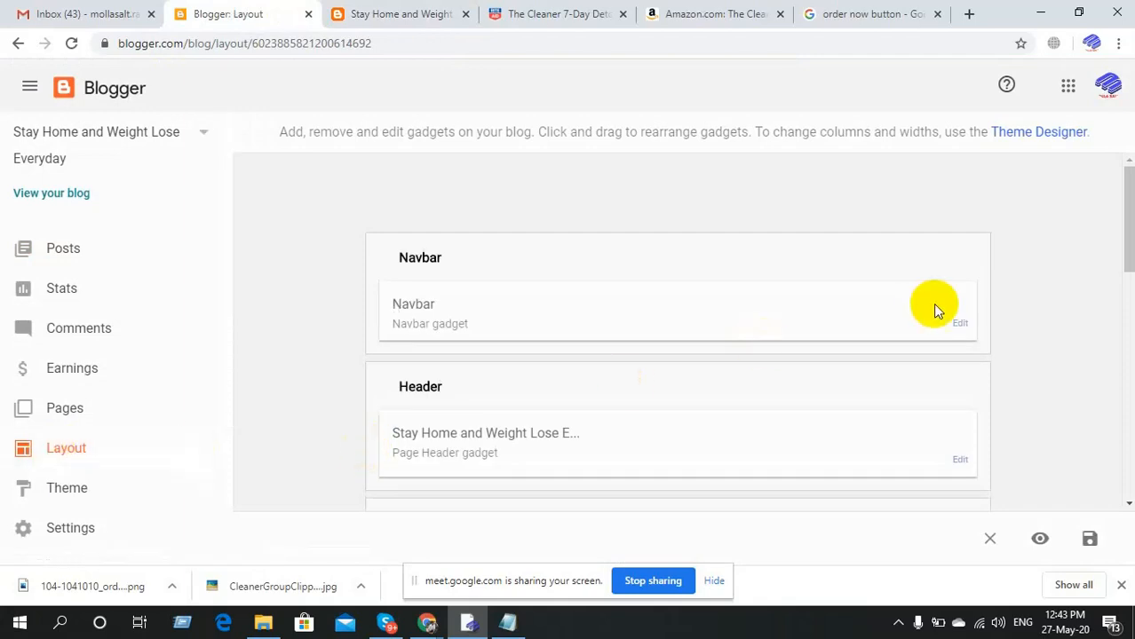
pyautogui.click(959, 325)
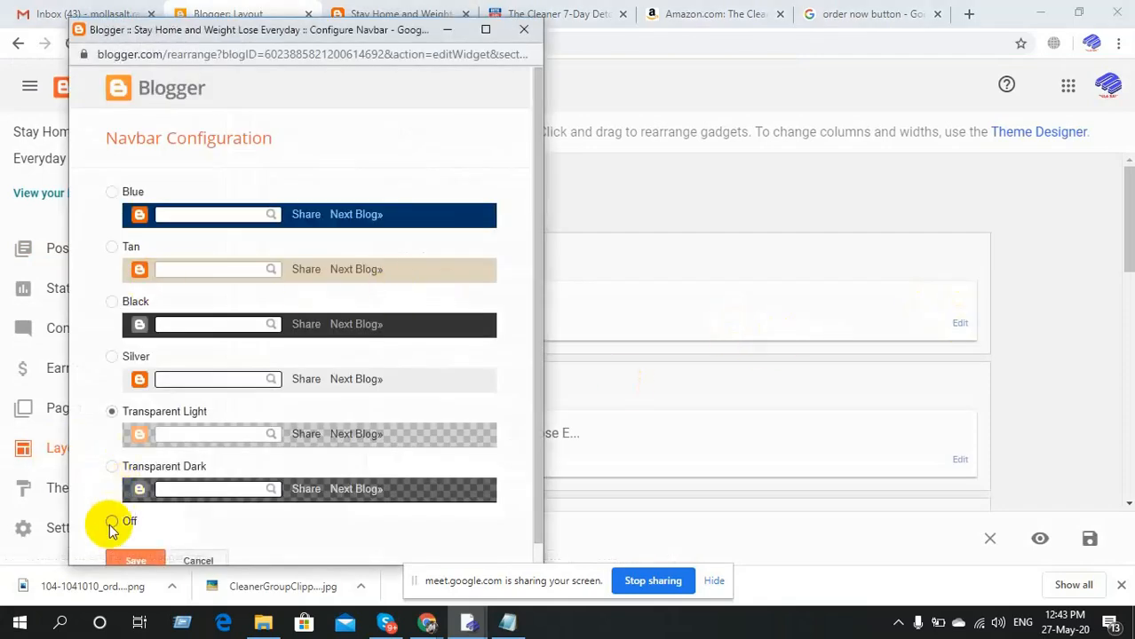
pyautogui.click(112, 523)
pyautogui.scroll(-1, 192, 533)
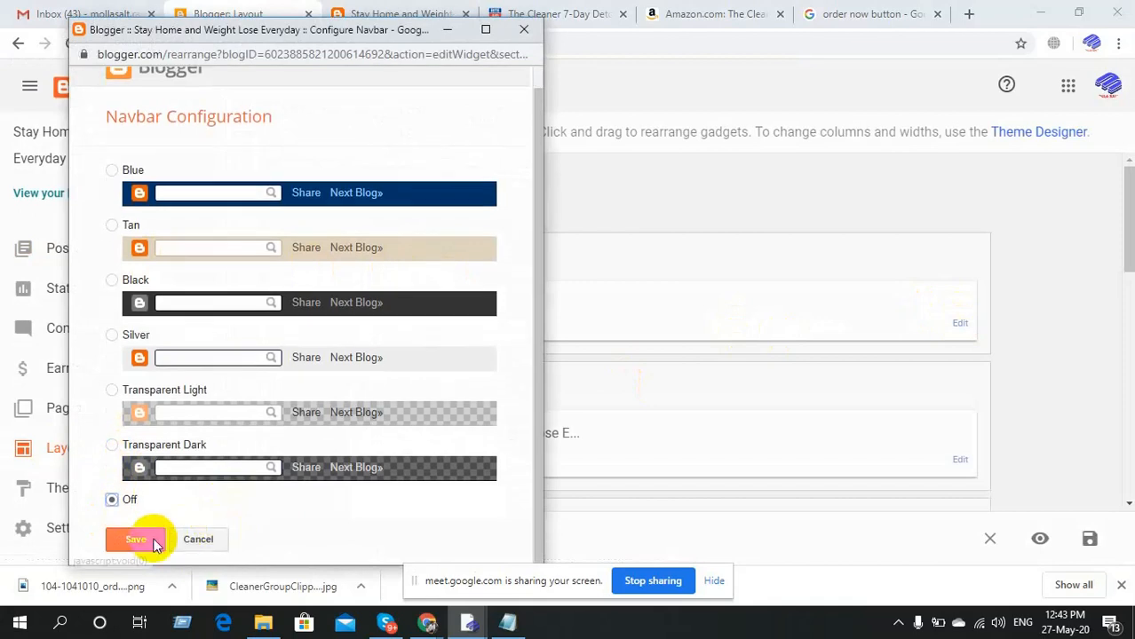
pyautogui.click(154, 540)
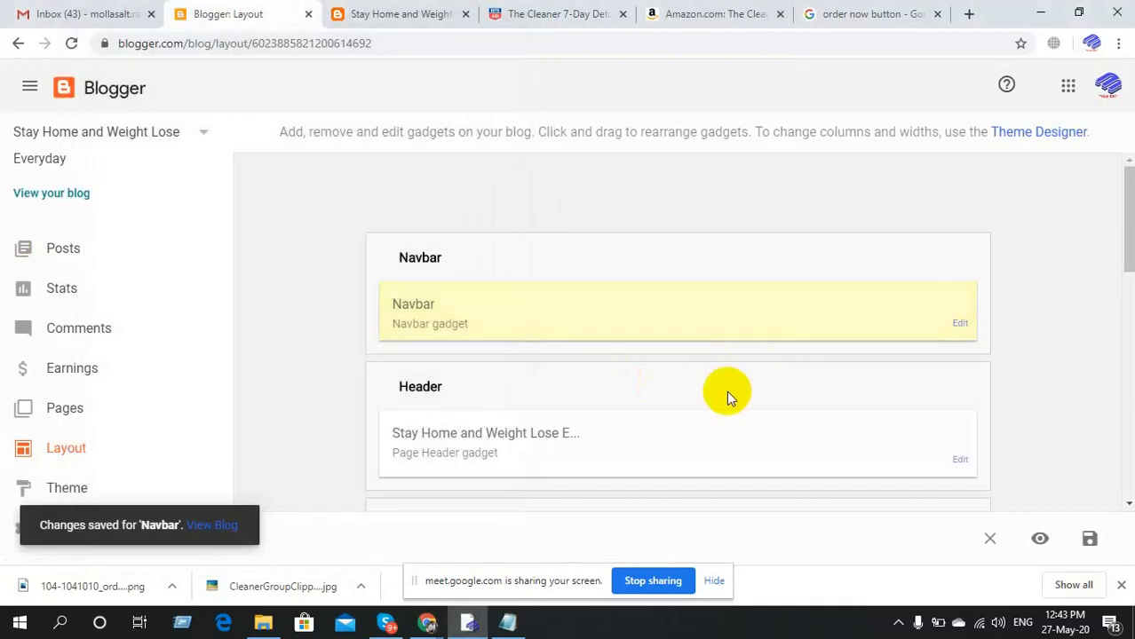
pyautogui.scroll(-2, 727, 391)
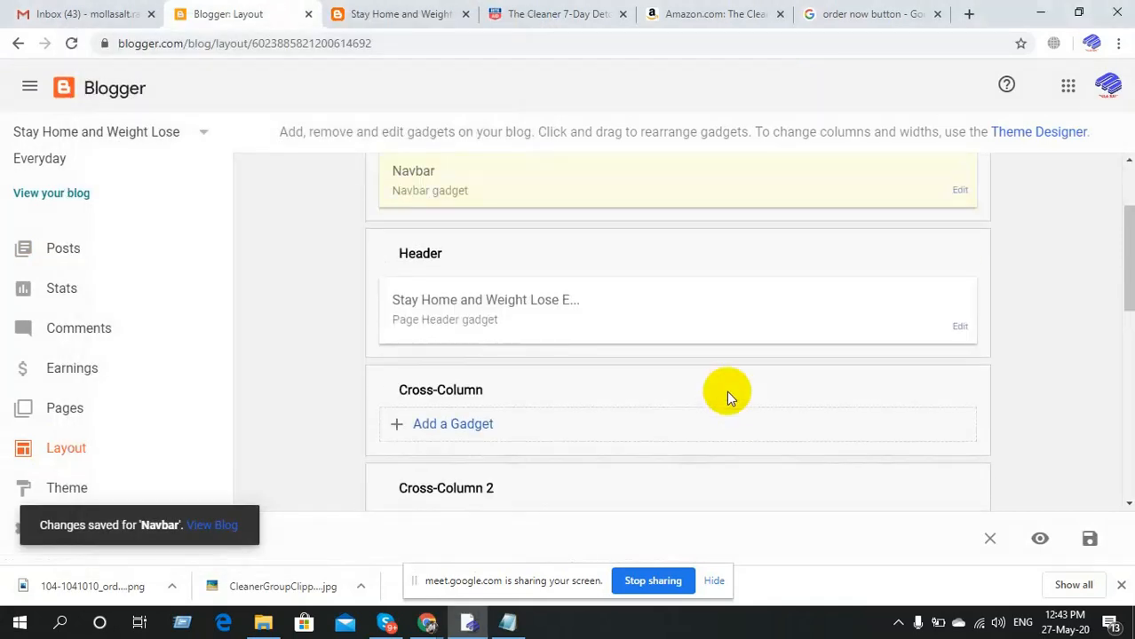
pyautogui.scroll(-4, 727, 390)
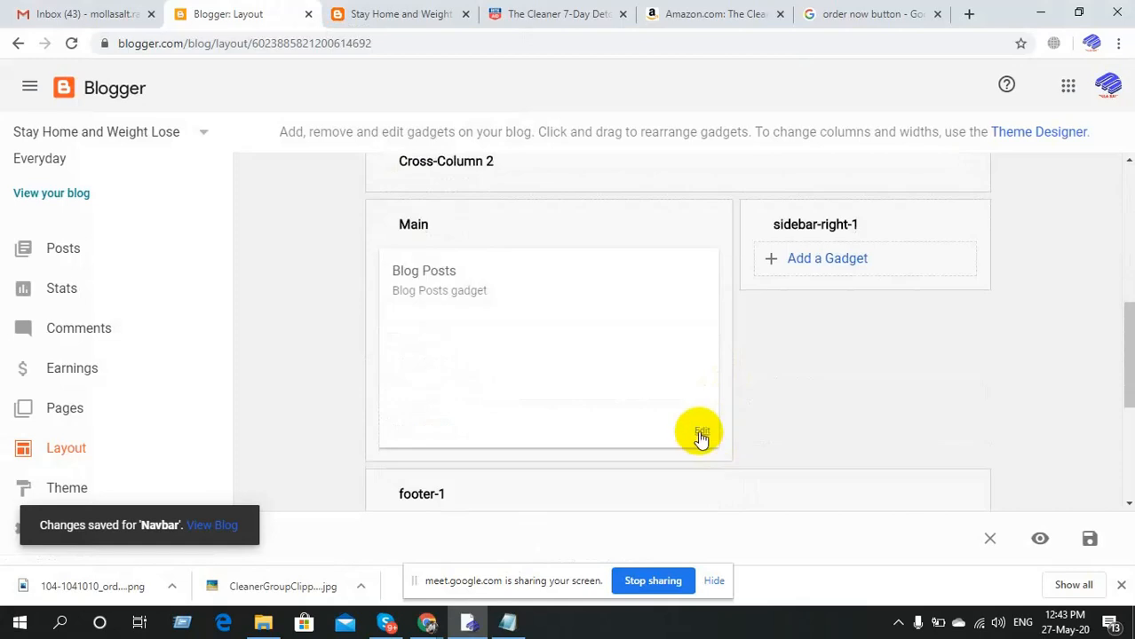
# In Blog Posts settings, untick date, Posted by, at, Labels and Show Quick Editing.
pyautogui.click(701, 435)
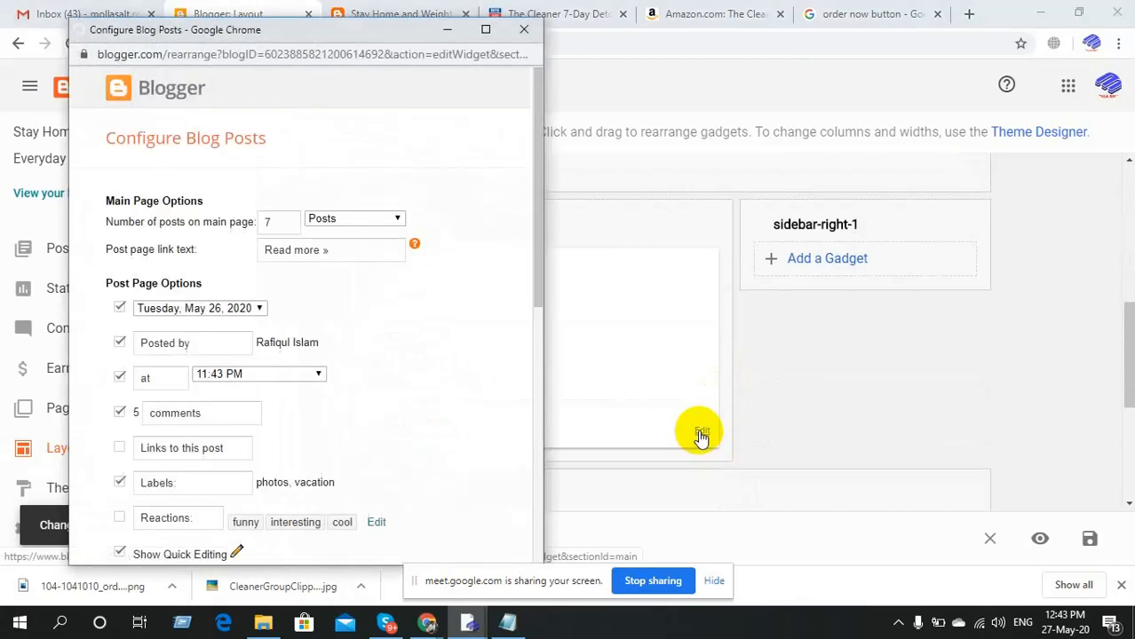
pyautogui.scroll(-2, 472, 346)
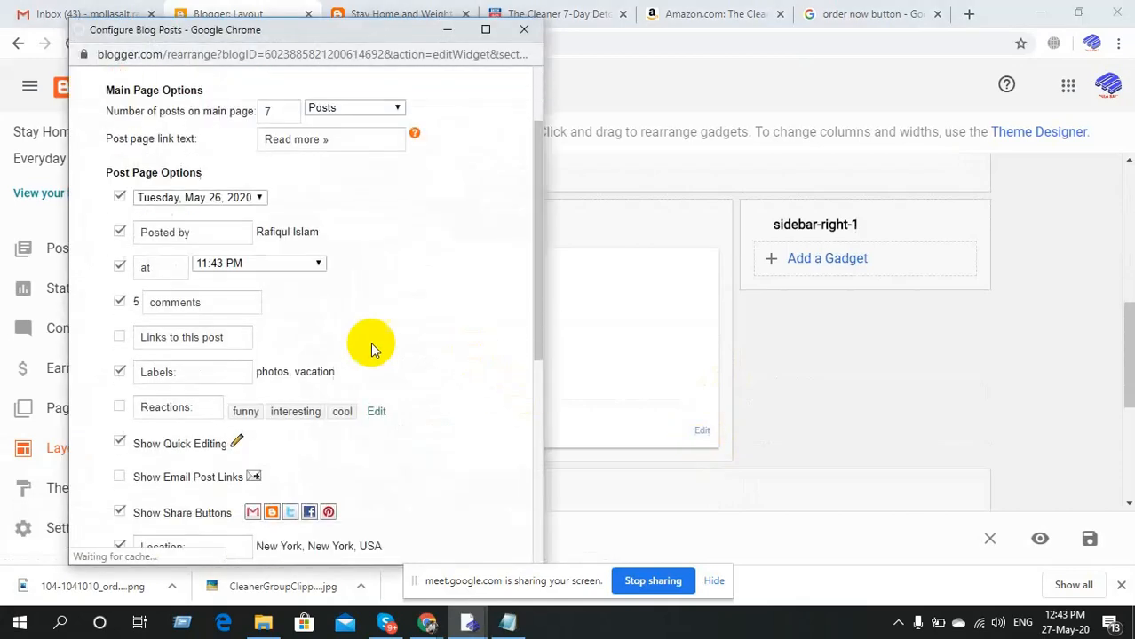
pyautogui.click(119, 197)
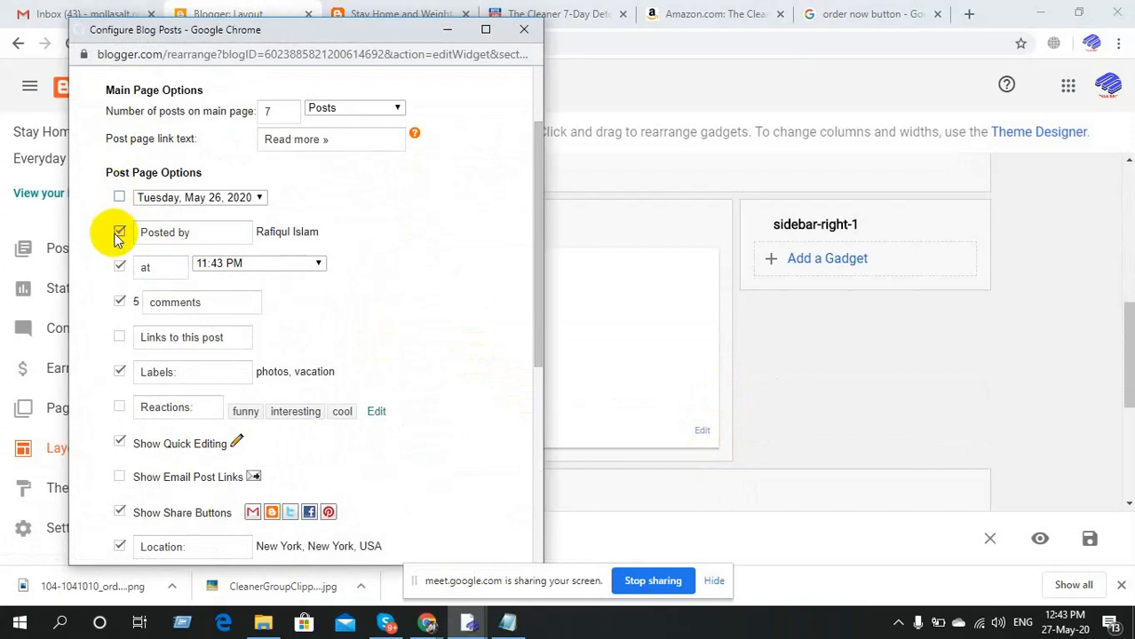
pyautogui.click(118, 234)
pyautogui.click(119, 266)
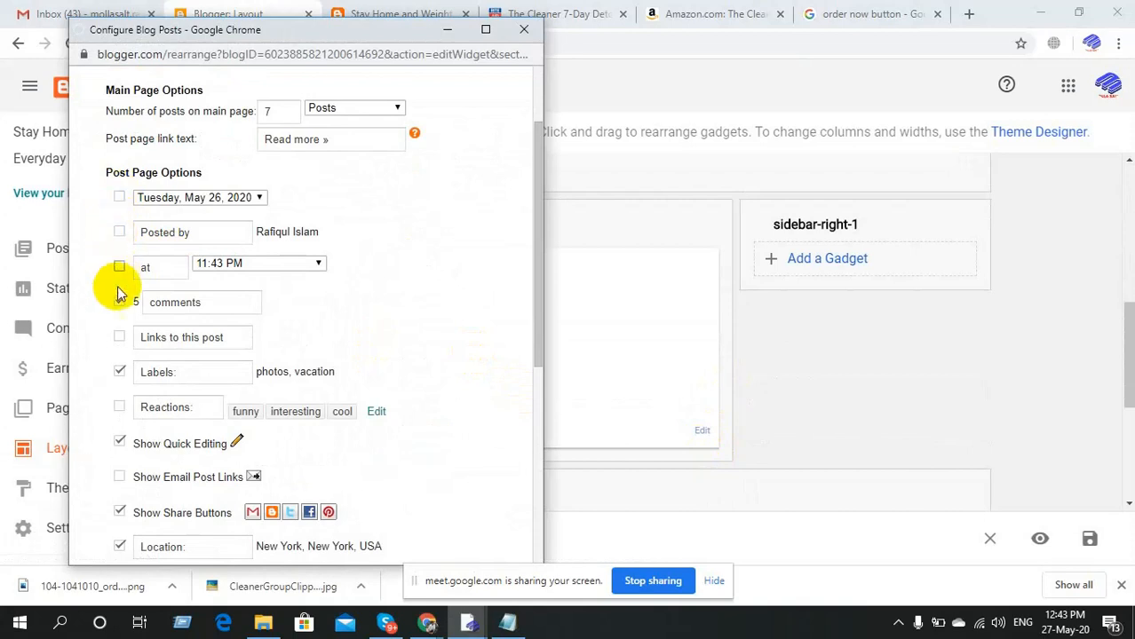
pyautogui.click(120, 373)
pyautogui.scroll(-1, 121, 377)
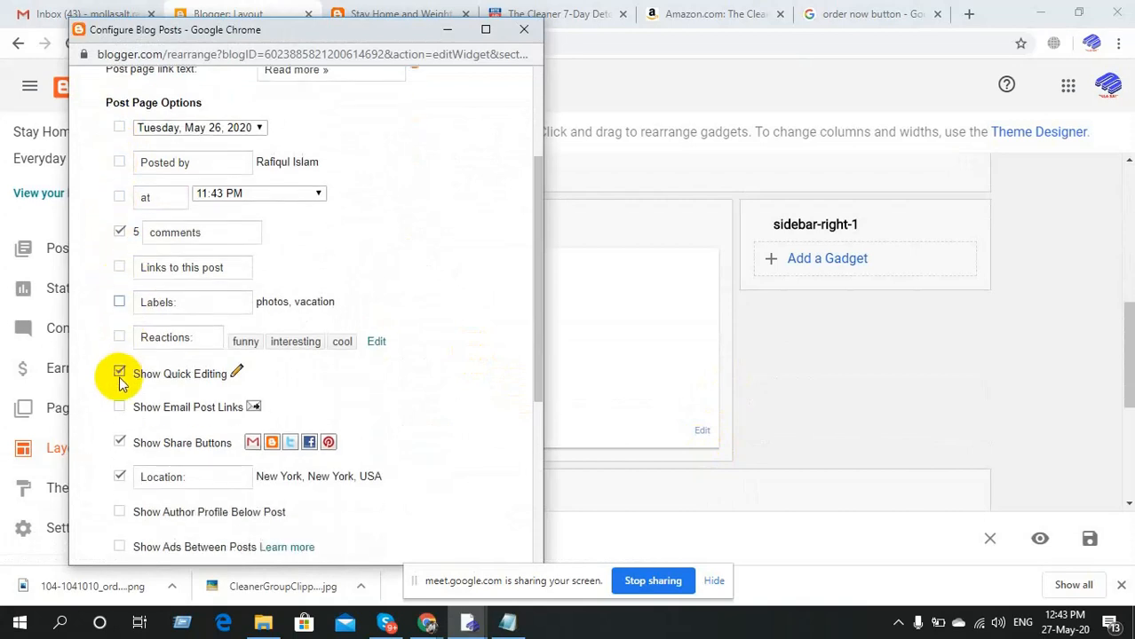
pyautogui.click(119, 374)
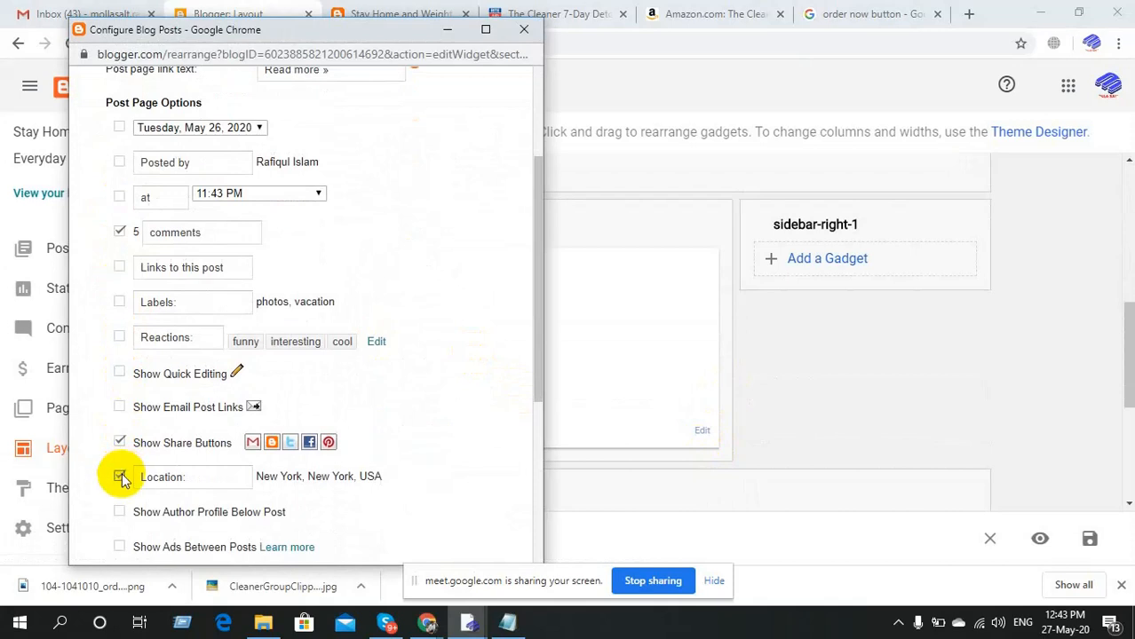
# Paste the copied text into the Location label, save, and reload the live blog.
pyautogui.click(162, 478)
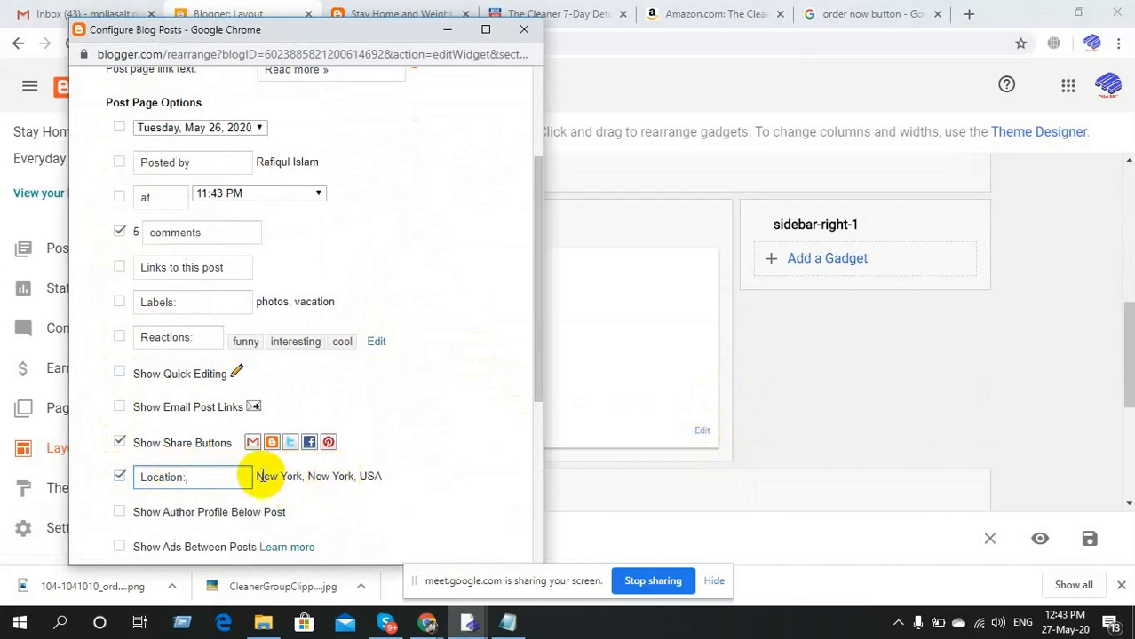
pyautogui.moveTo(256, 477); pyautogui.dragTo(380, 475)
pyautogui.hotkey('ctrl', 'c')
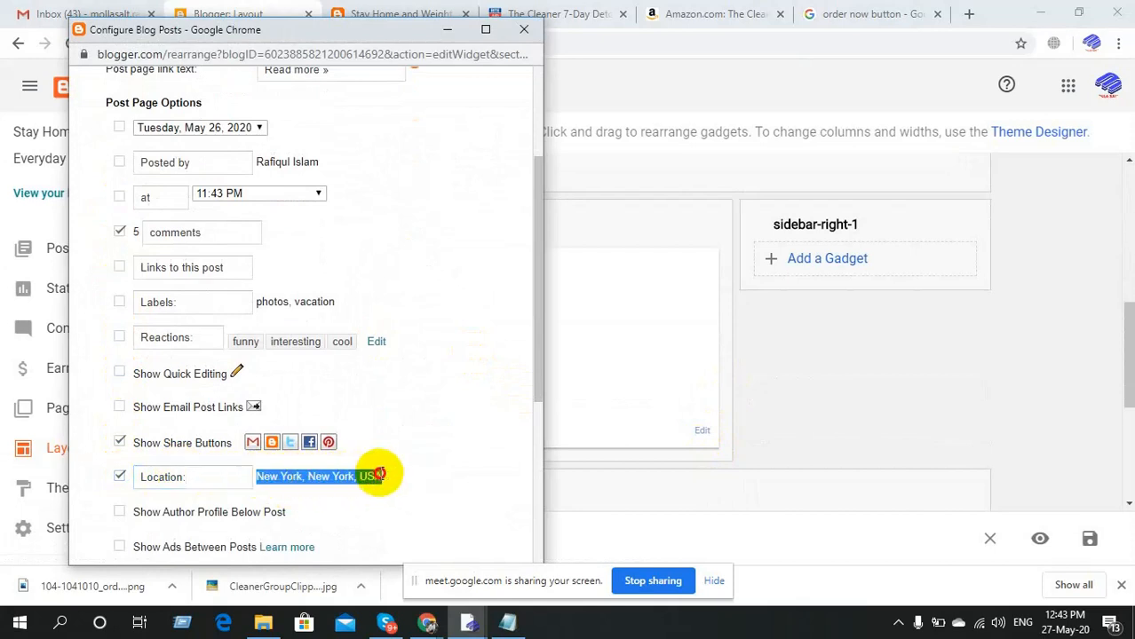
pyautogui.click(236, 480)
pyautogui.hotkey('ctrl', 'v')
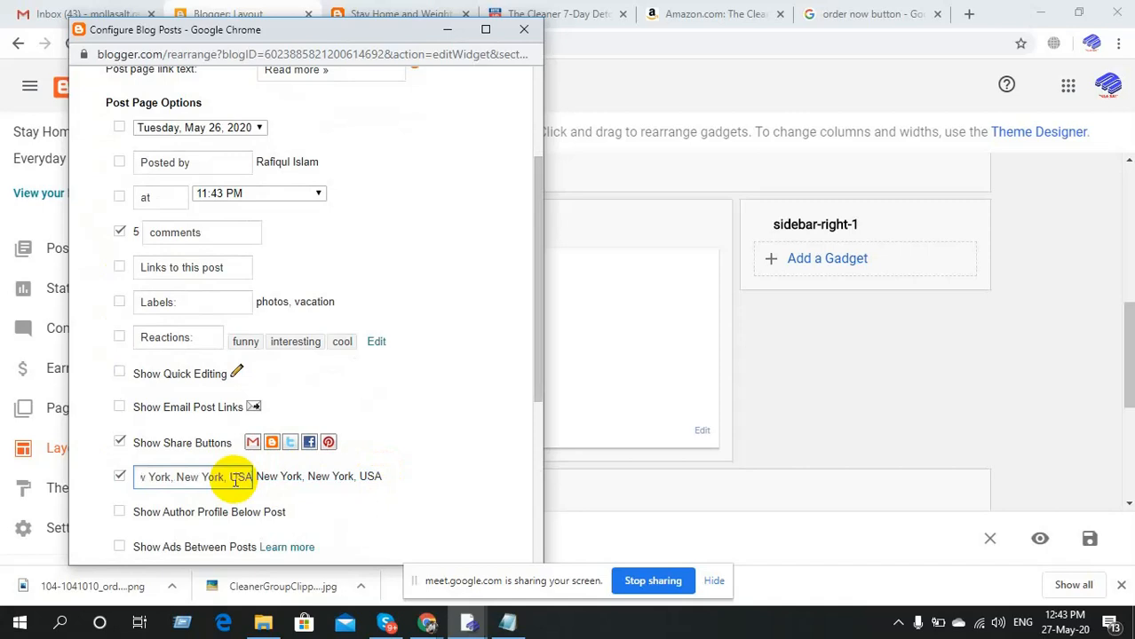
pyautogui.scroll(-4, 365, 488)
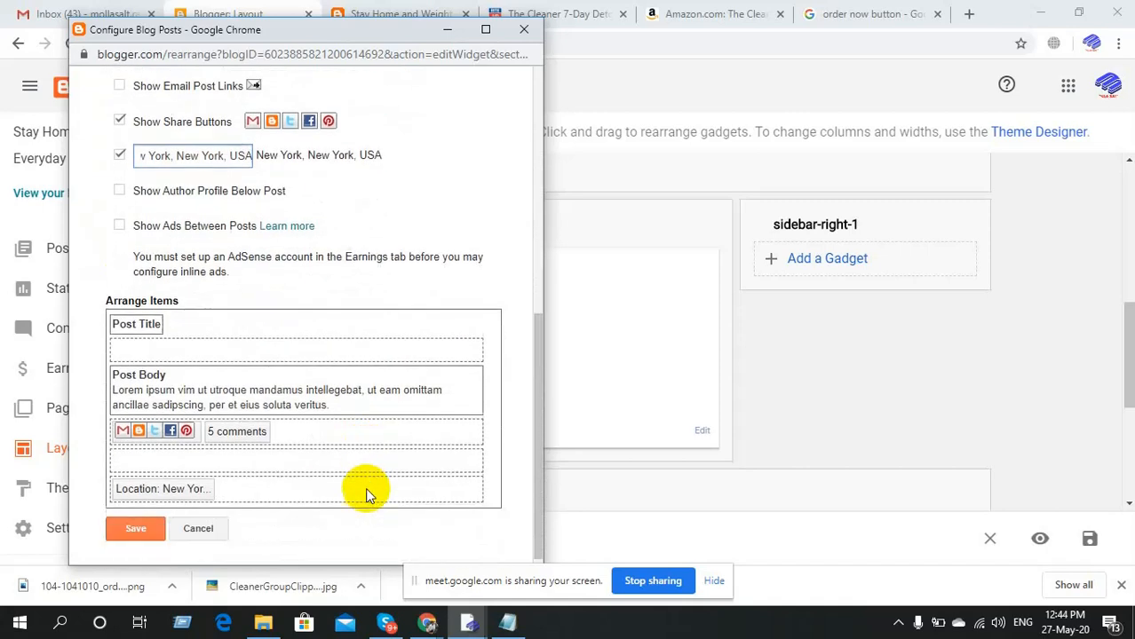
pyautogui.click(134, 529)
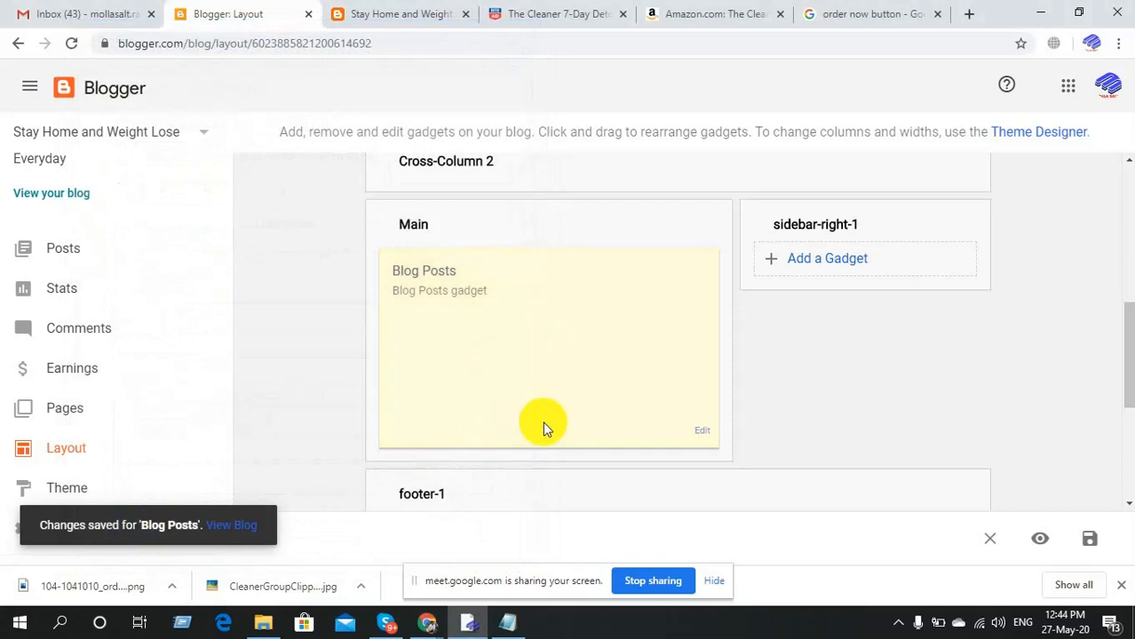
pyautogui.scroll(-4, 543, 421)
pyautogui.click(363, 9)
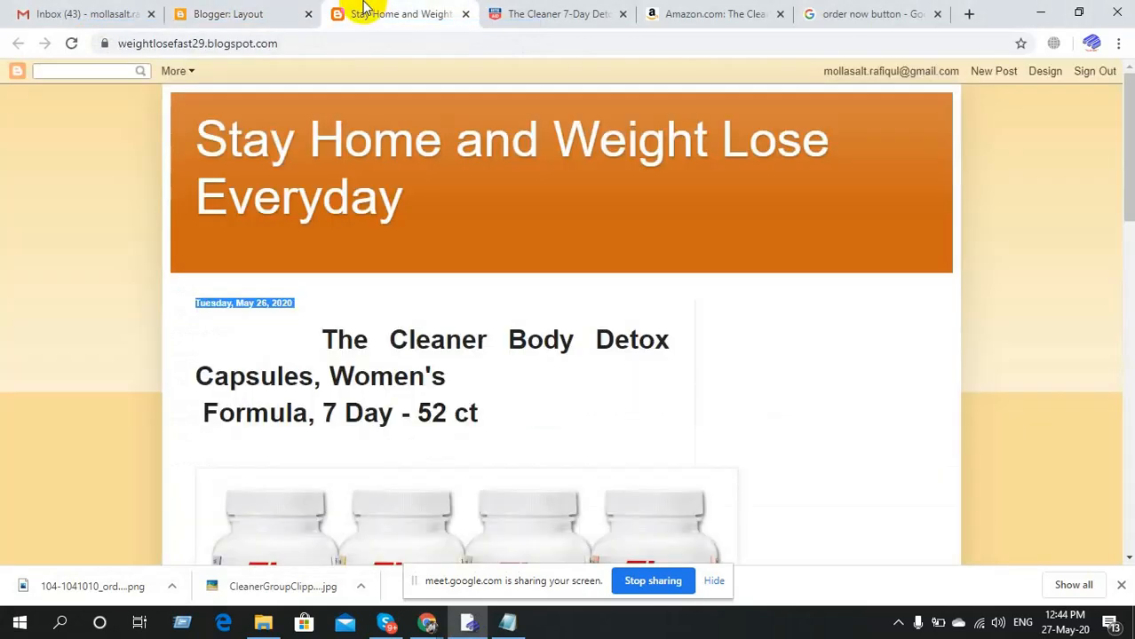
pyautogui.click(71, 42)
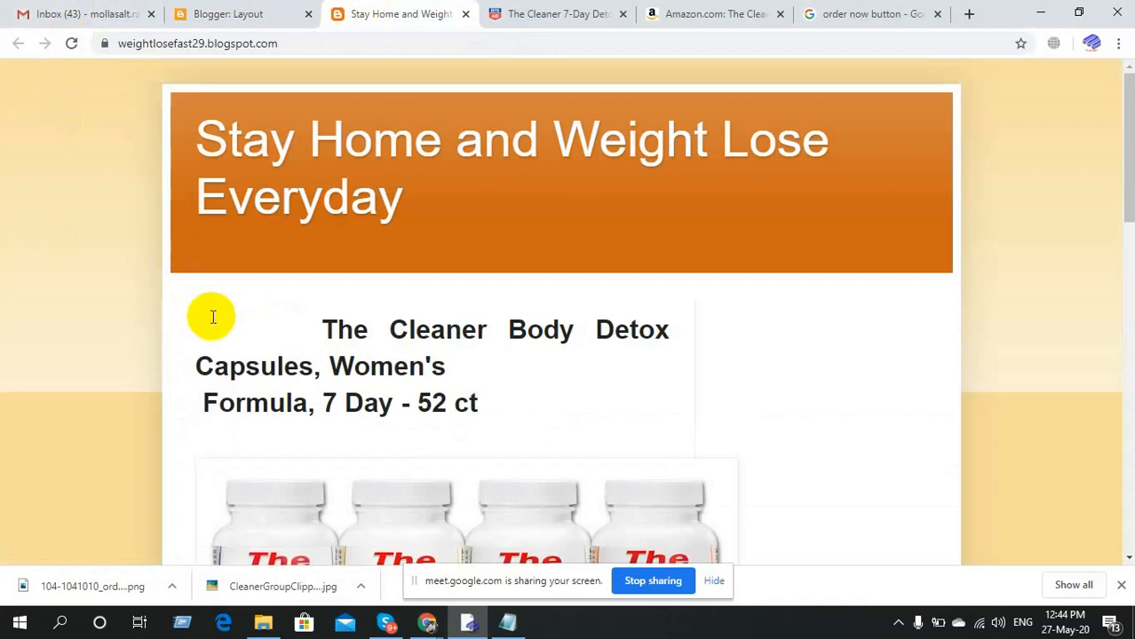
# Review the post on the live blog, then open the Theme page showing Simple Bold.
pyautogui.scroll(-12, 246, 315)
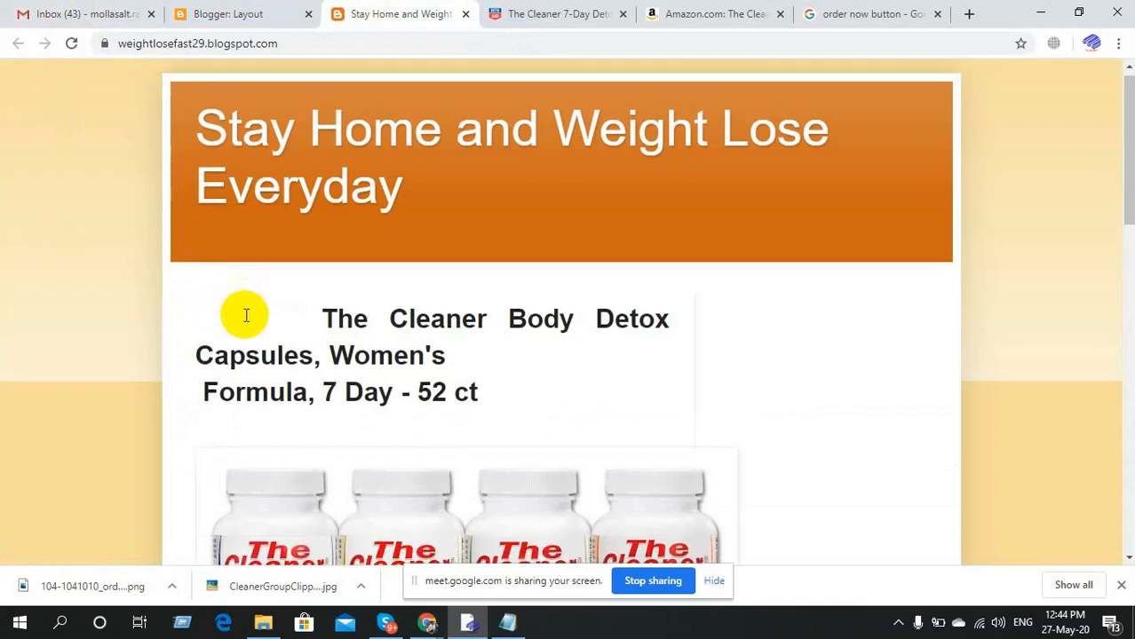
pyautogui.scroll(12, 246, 316)
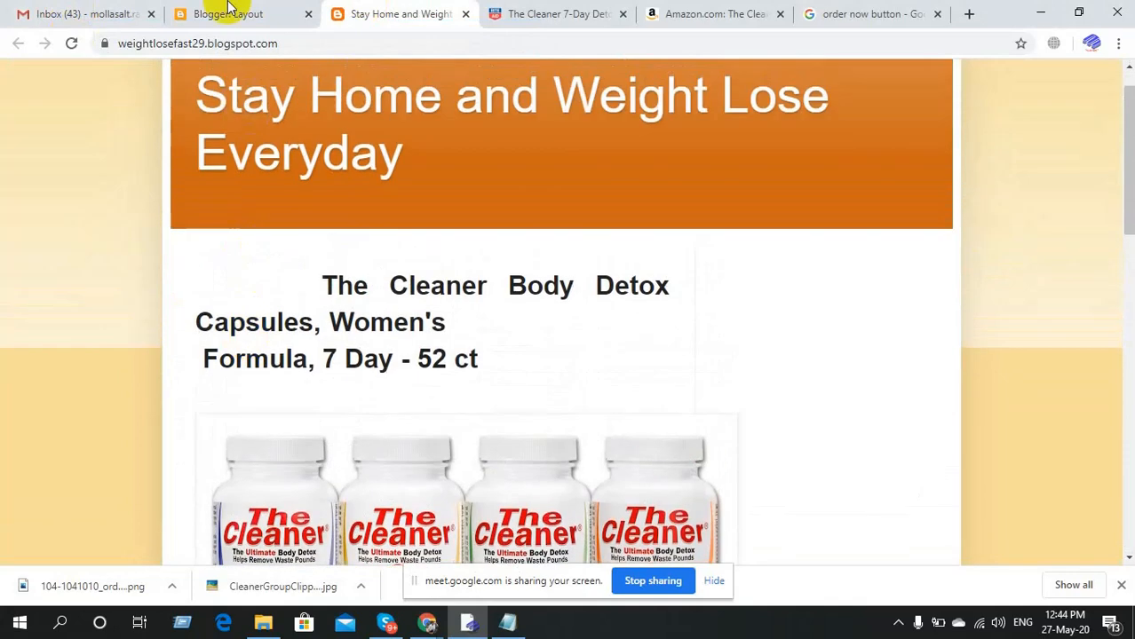
pyautogui.click(228, 13)
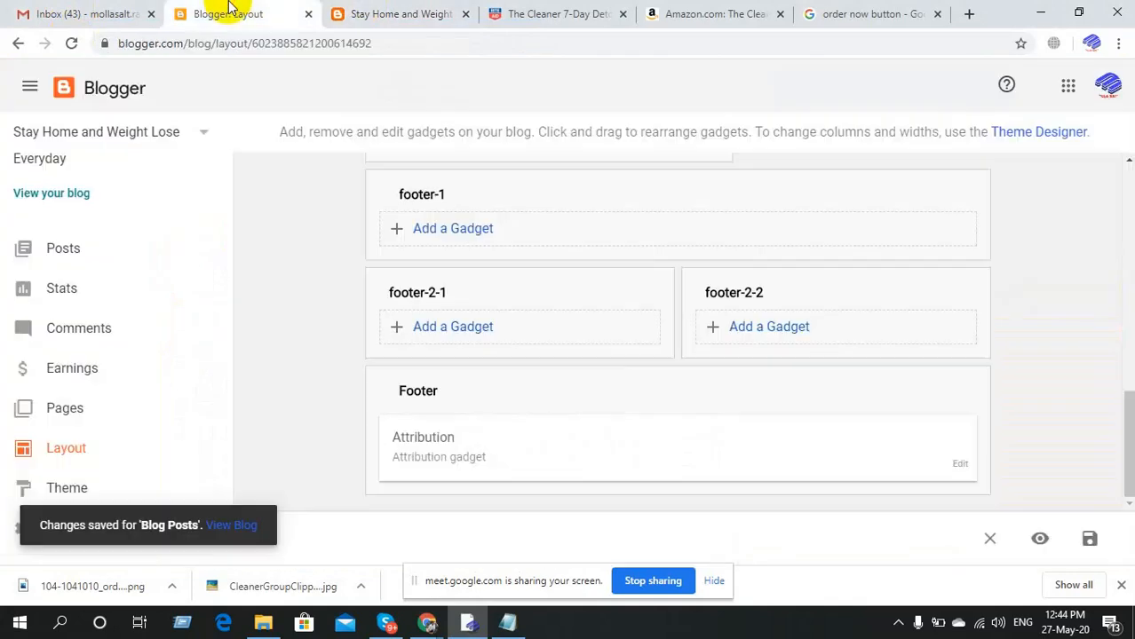
pyautogui.click(491, 9)
pyautogui.click(451, 7)
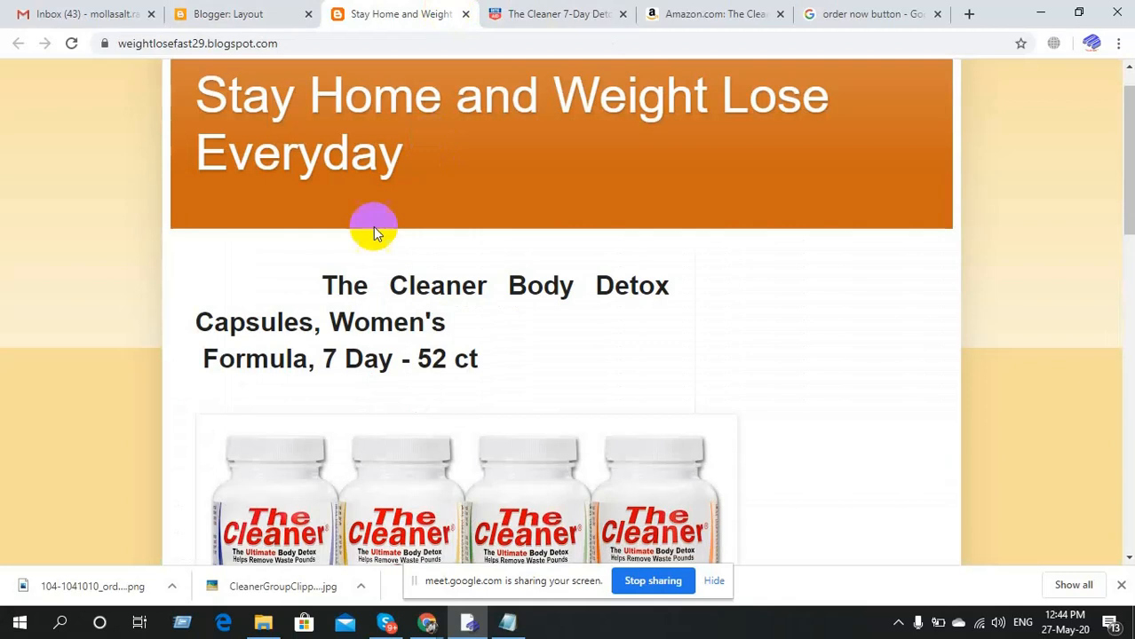
pyautogui.click(272, 9)
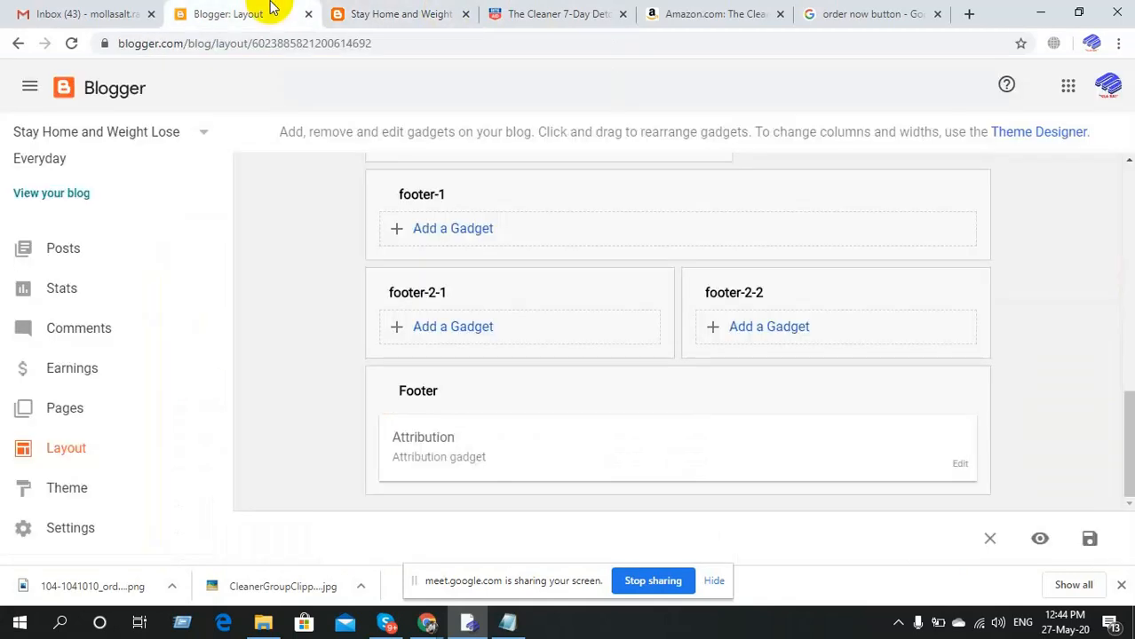
pyautogui.click(74, 494)
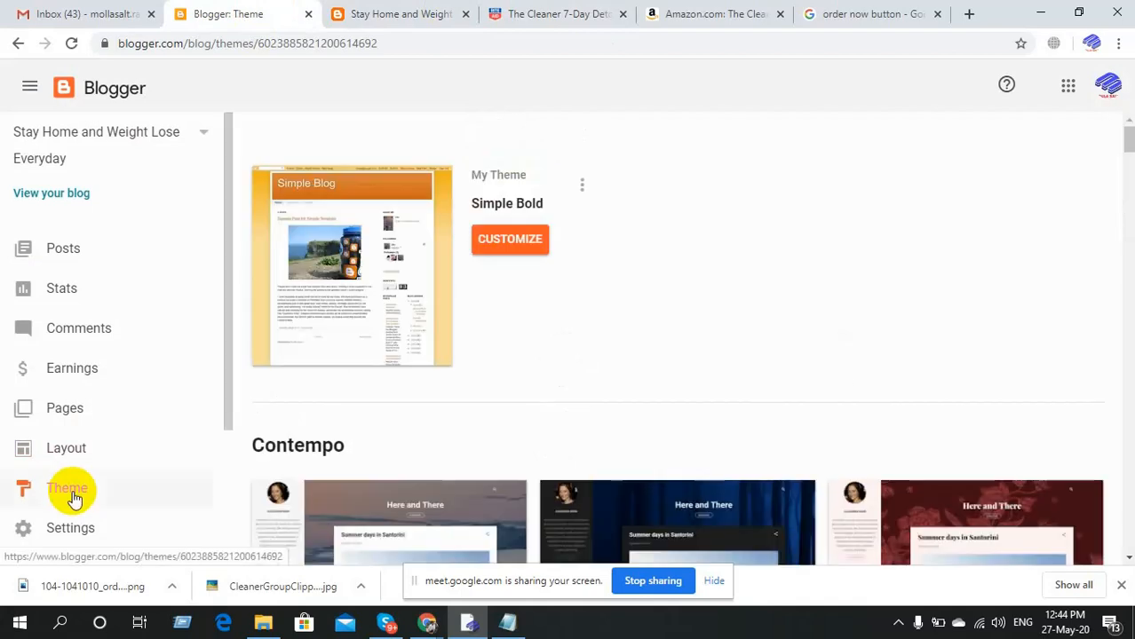
# Open Theme Designer via Customize and go to Adjust widths (960 px blog, 310 px sidebar).
pyautogui.click(525, 237)
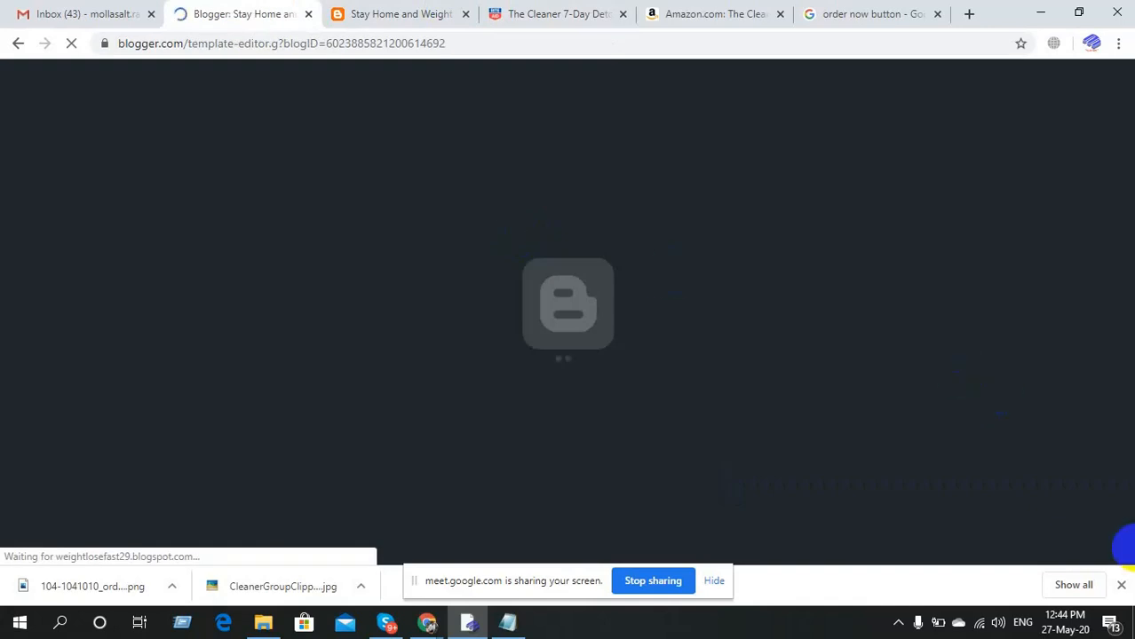
pyautogui.click(1123, 582)
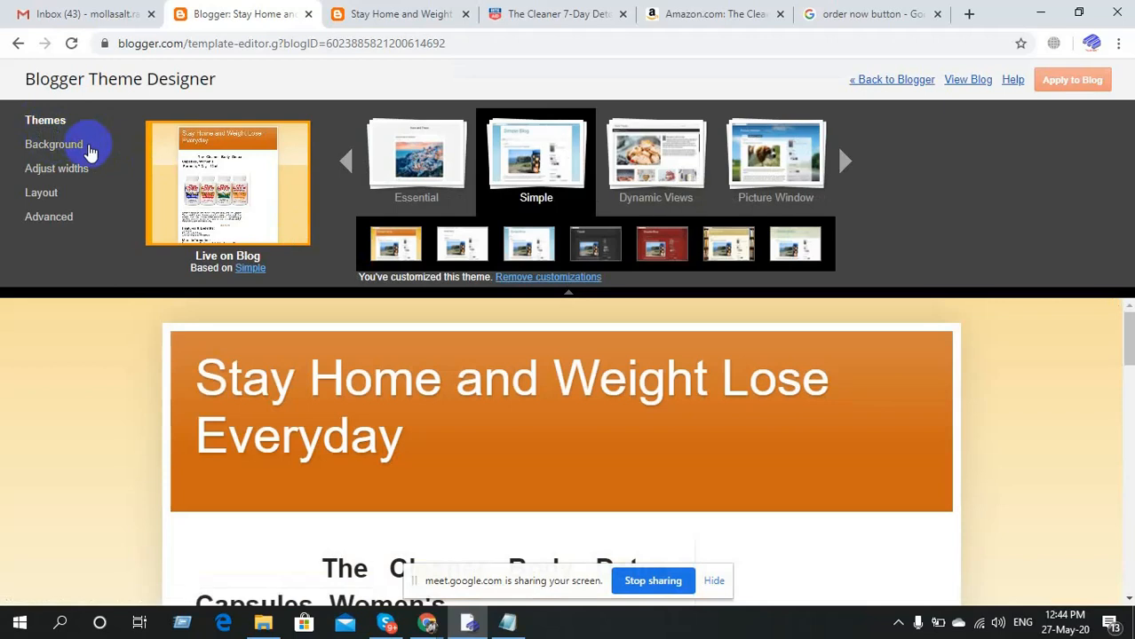
pyautogui.click(74, 150)
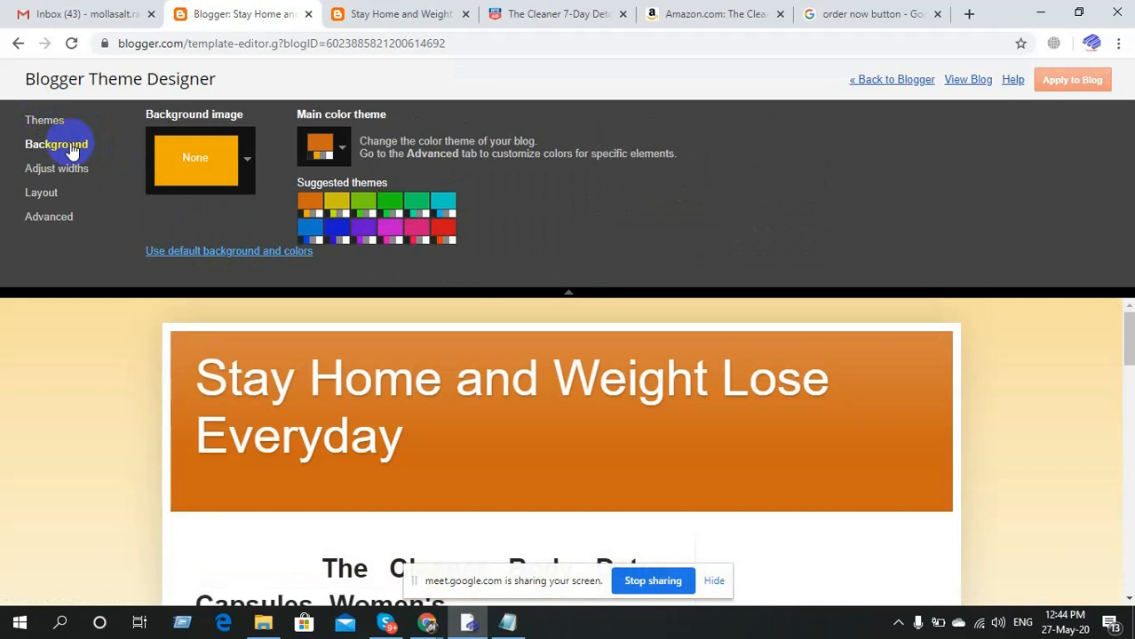
pyautogui.click(522, 13)
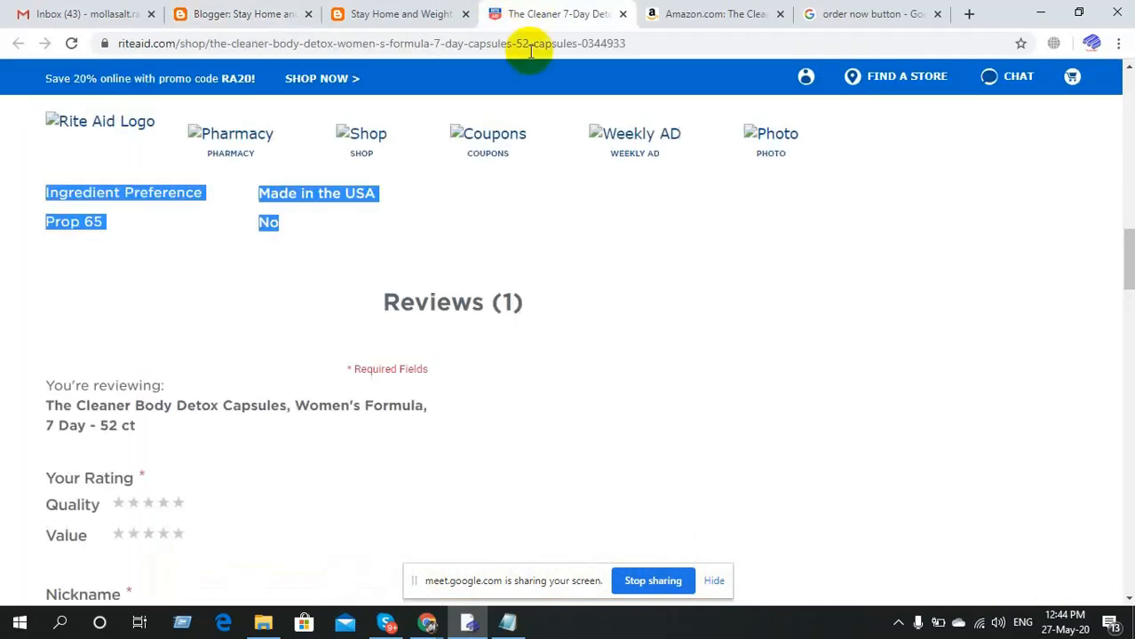
pyautogui.scroll(10, 584, 335)
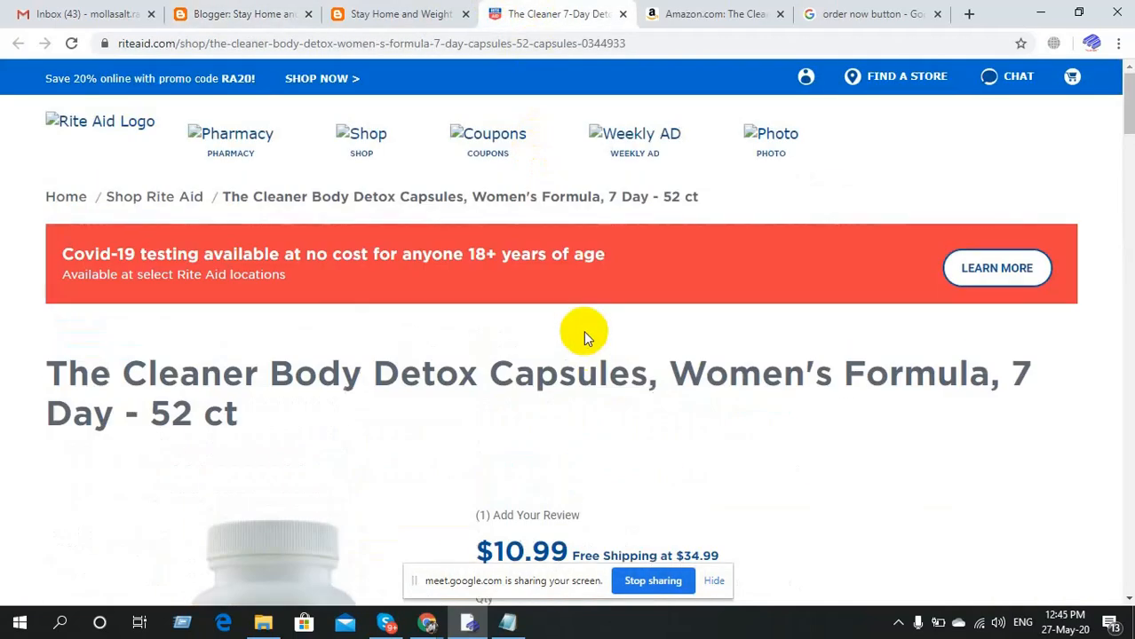
pyautogui.click(231, 7)
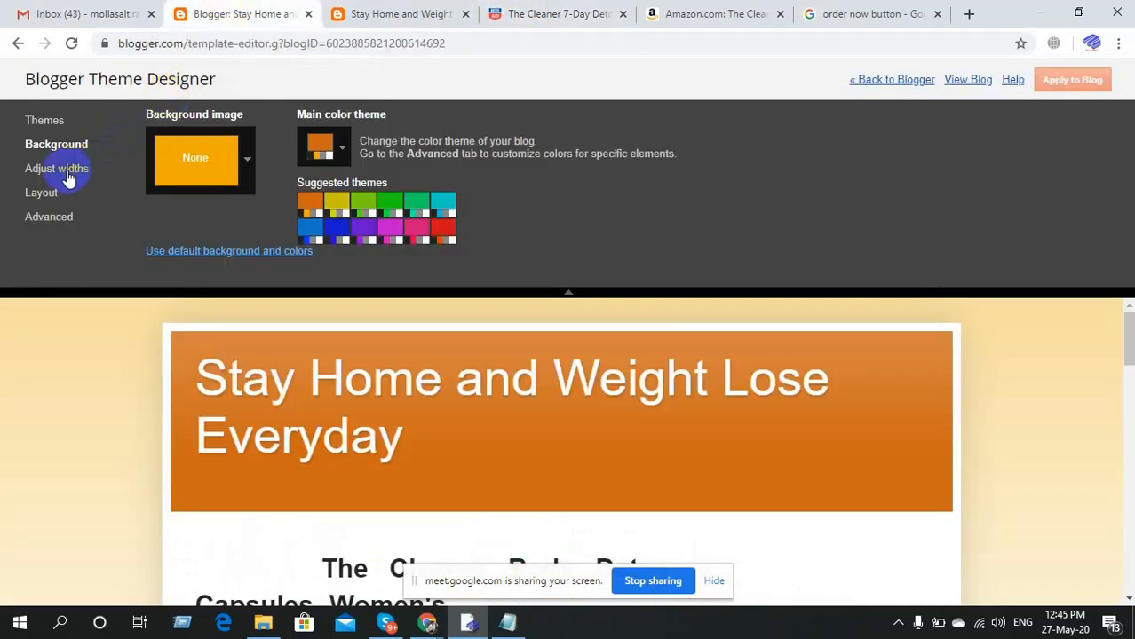
pyautogui.click(69, 175)
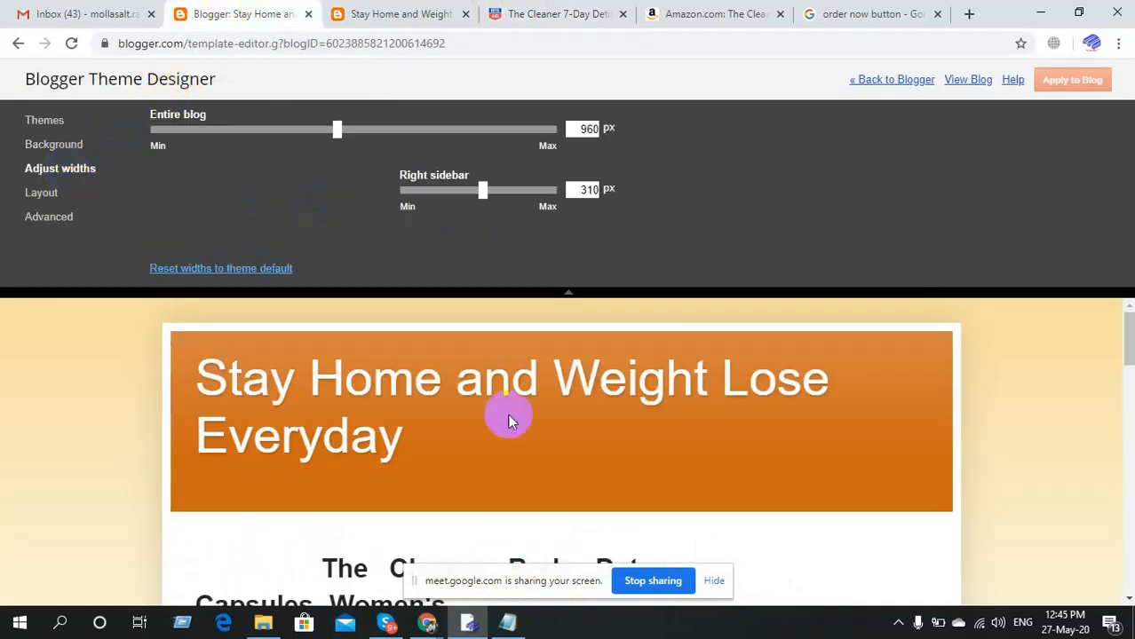
# Drag the right sidebar width slider down to its minimum.
pyautogui.scroll(-1, 508, 417)
pyautogui.scroll(-1, 508, 419)
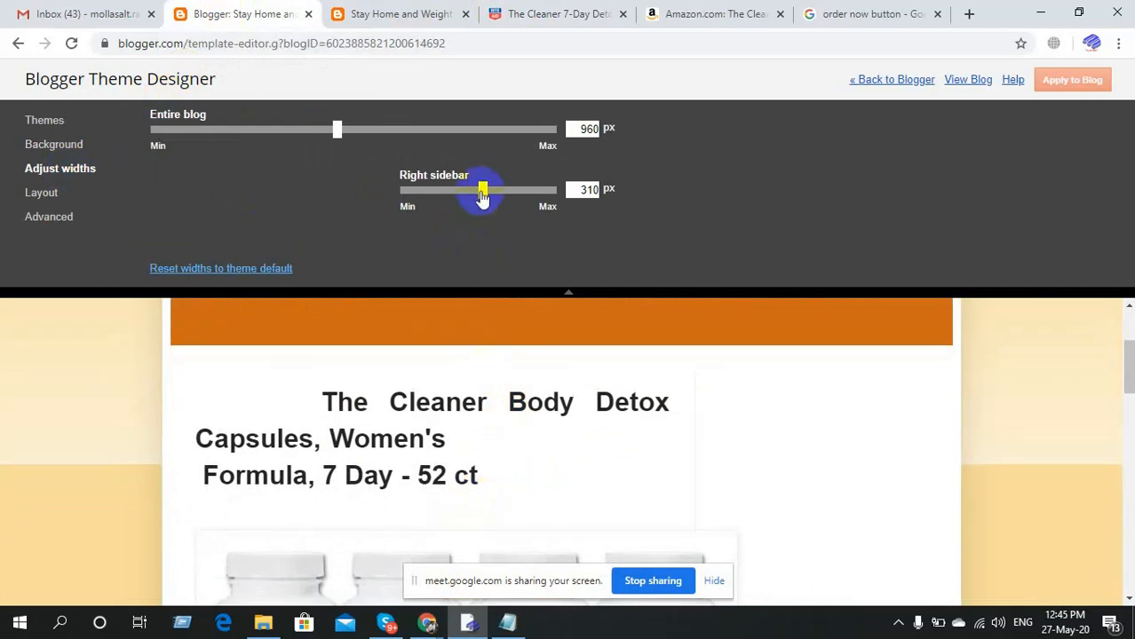
pyautogui.moveTo(482, 196)
pyautogui.mouseDown()
pyautogui.moveTo(407, 204)
pyautogui.moveTo(386, 220)
pyautogui.mouseUp()
pyautogui.scroll(-2, 343, 390)
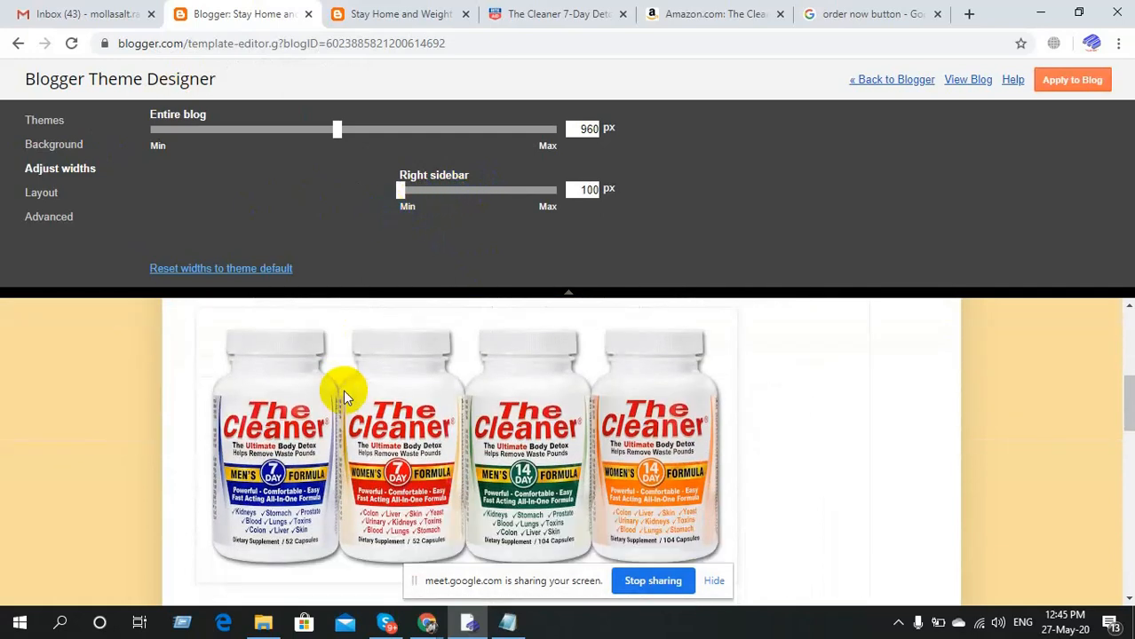
pyautogui.scroll(-8, 342, 397)
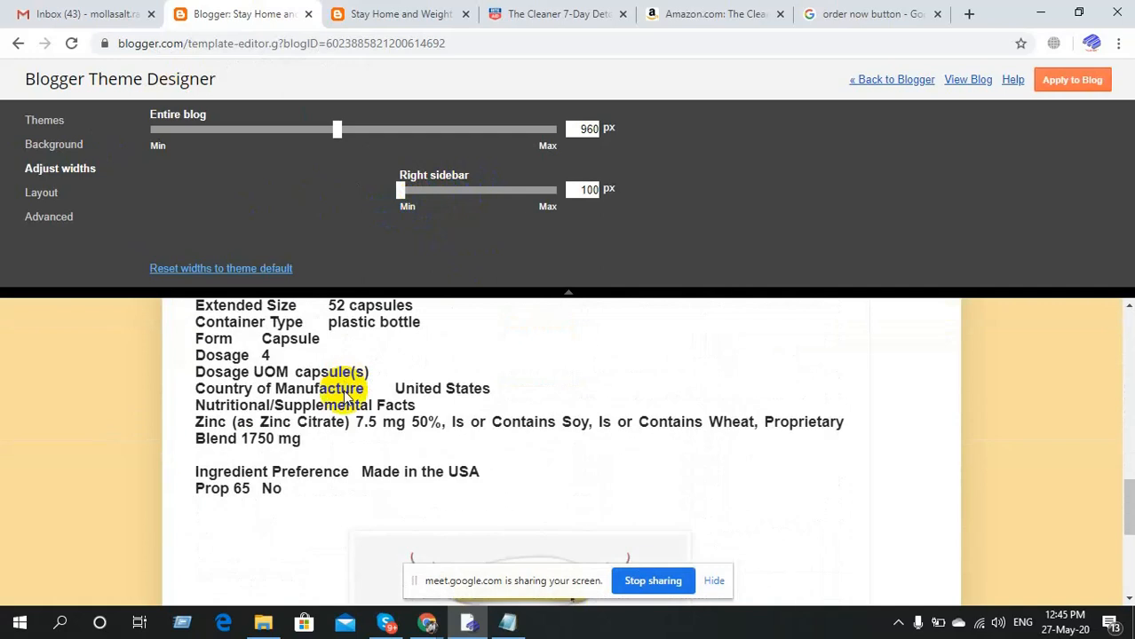
pyautogui.scroll(10, 344, 397)
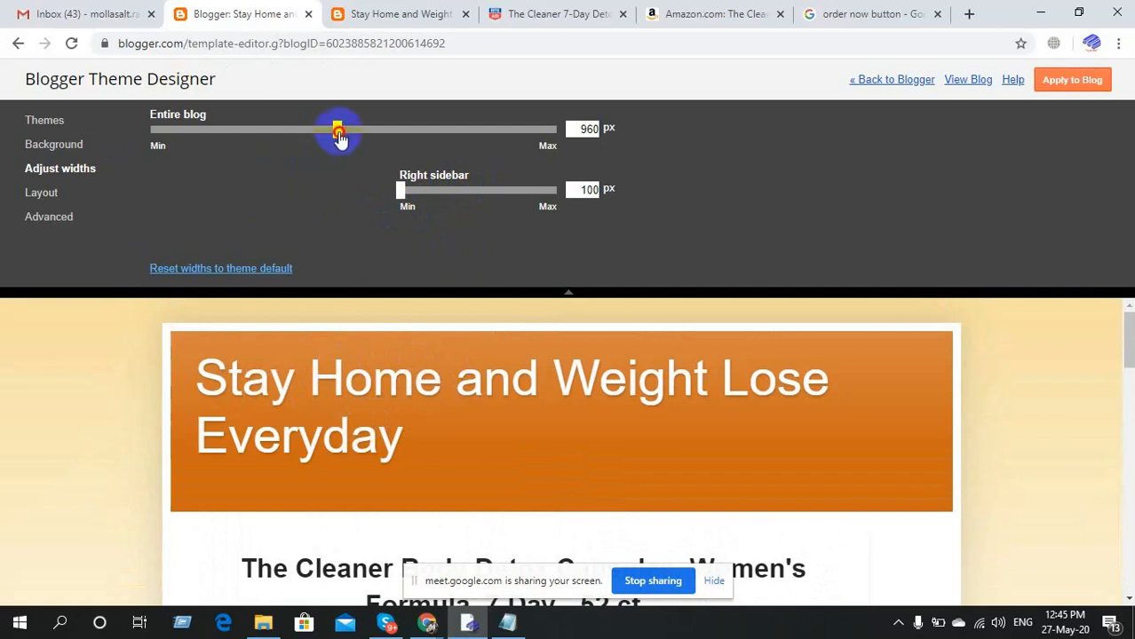
# Widen the entire blog to 1120 px with a 100 px right sidebar and apply to the blog.
pyautogui.moveTo(340, 138); pyautogui.dragTo(404, 140)
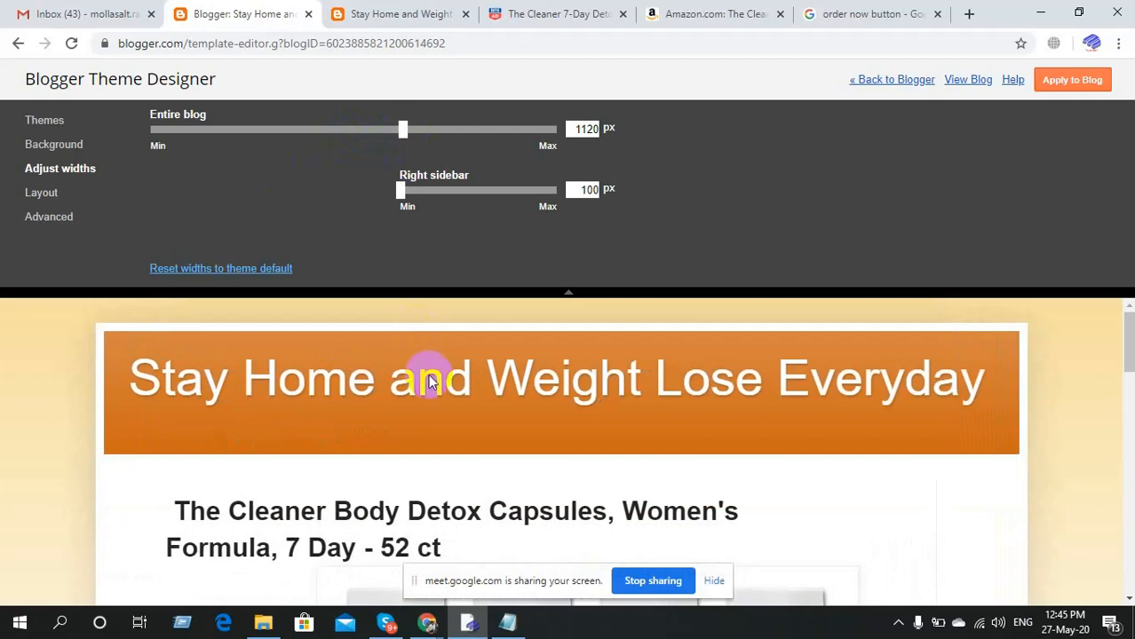
pyautogui.scroll(-3, 434, 382)
pyautogui.scroll(-10, 434, 388)
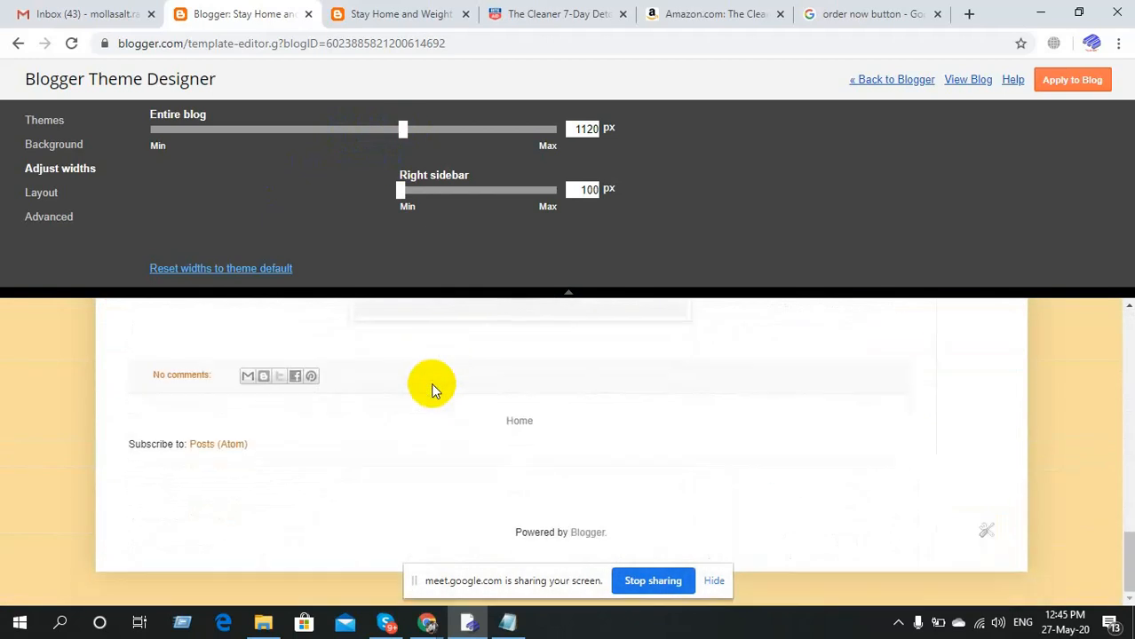
pyautogui.scroll(12, 433, 389)
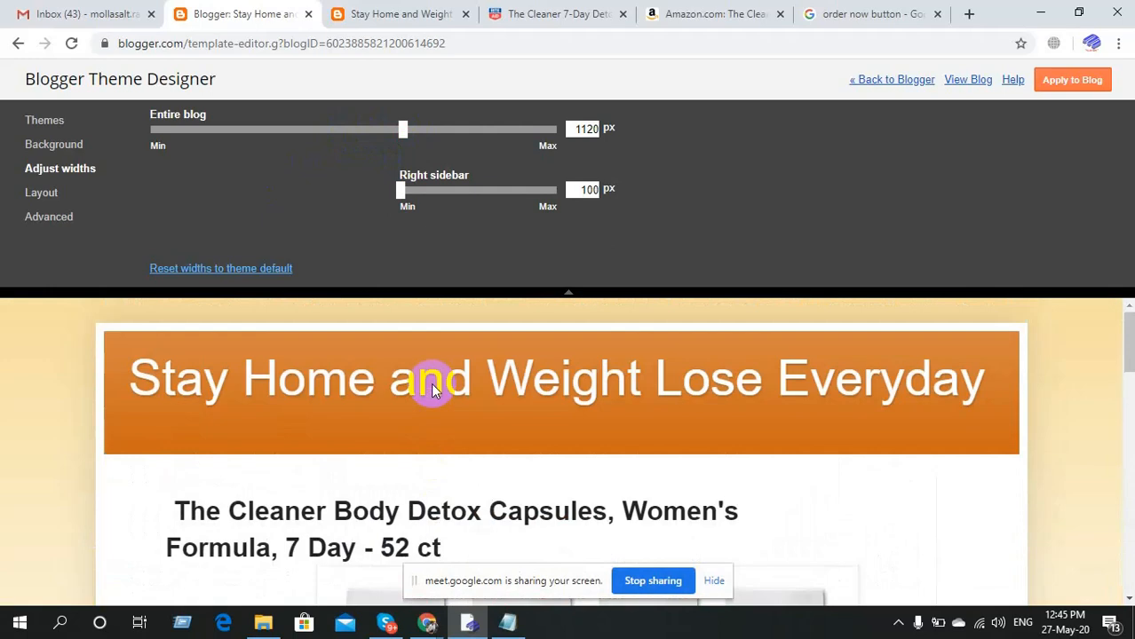
pyautogui.scroll(-2, 433, 391)
pyautogui.moveTo(411, 206)
pyautogui.mouseDown()
pyautogui.moveTo(403, 203)
pyautogui.moveTo(412, 190)
pyautogui.moveTo(448, 202)
pyautogui.moveTo(413, 193)
pyautogui.moveTo(400, 211)
pyautogui.mouseUp()
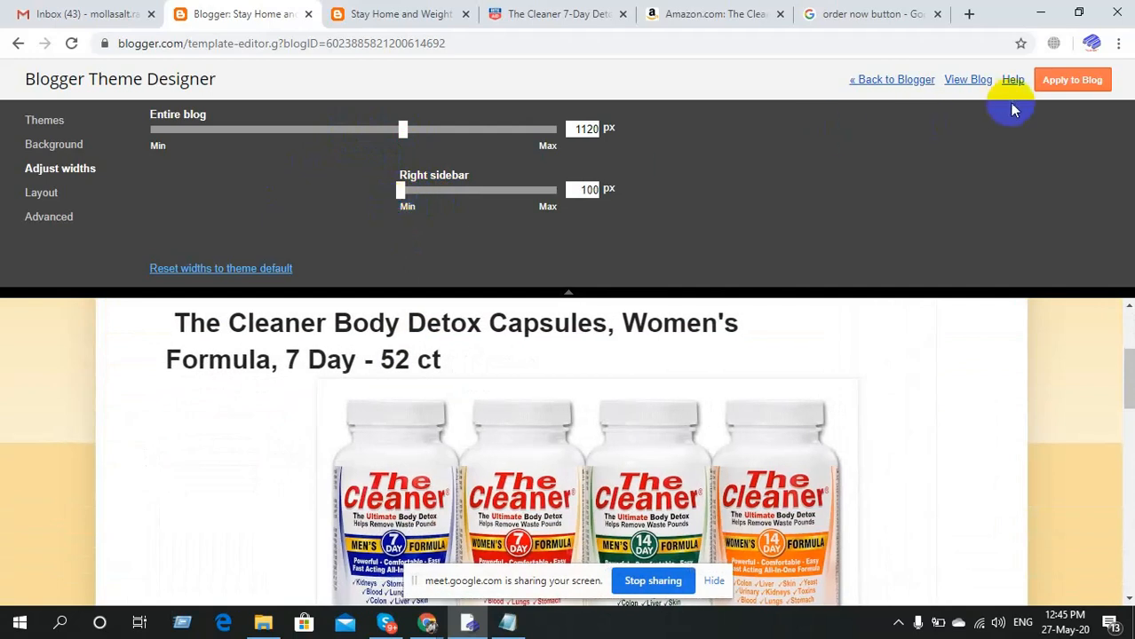
pyautogui.click(1070, 82)
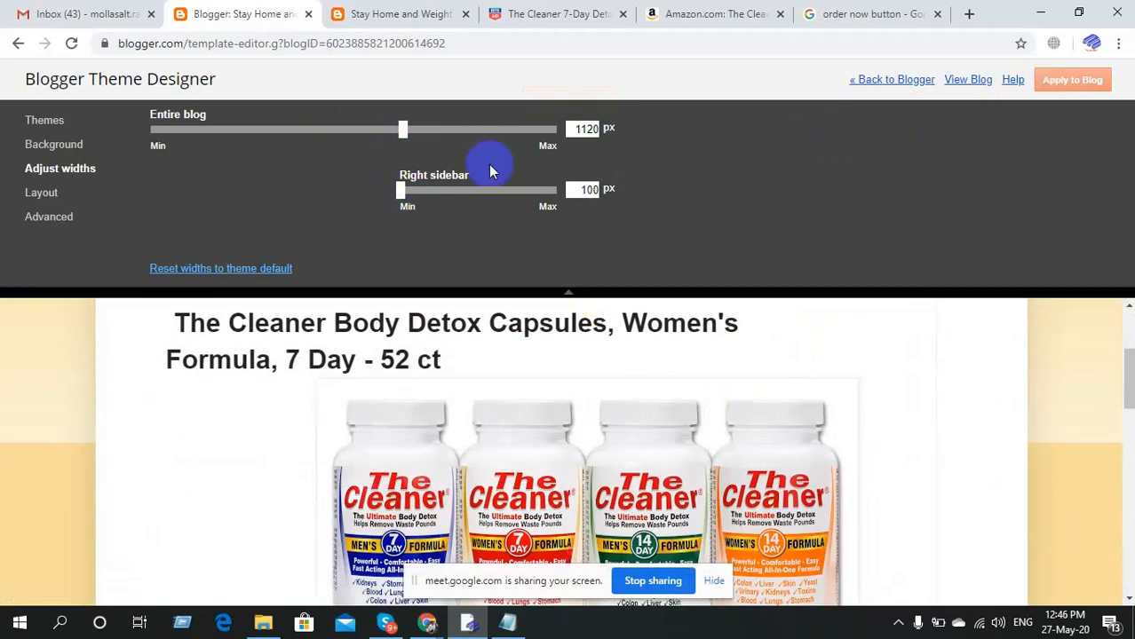
pyautogui.click(376, 9)
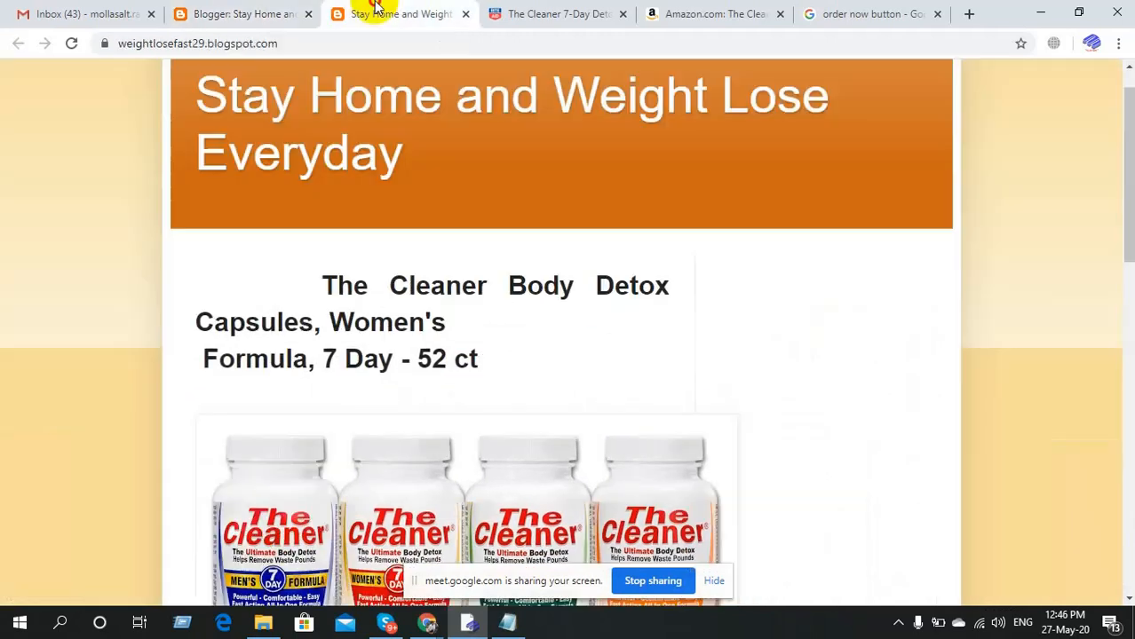
# Reload and review the live blog, then show Theme Designer's body and footer layout options.
pyautogui.click(70, 43)
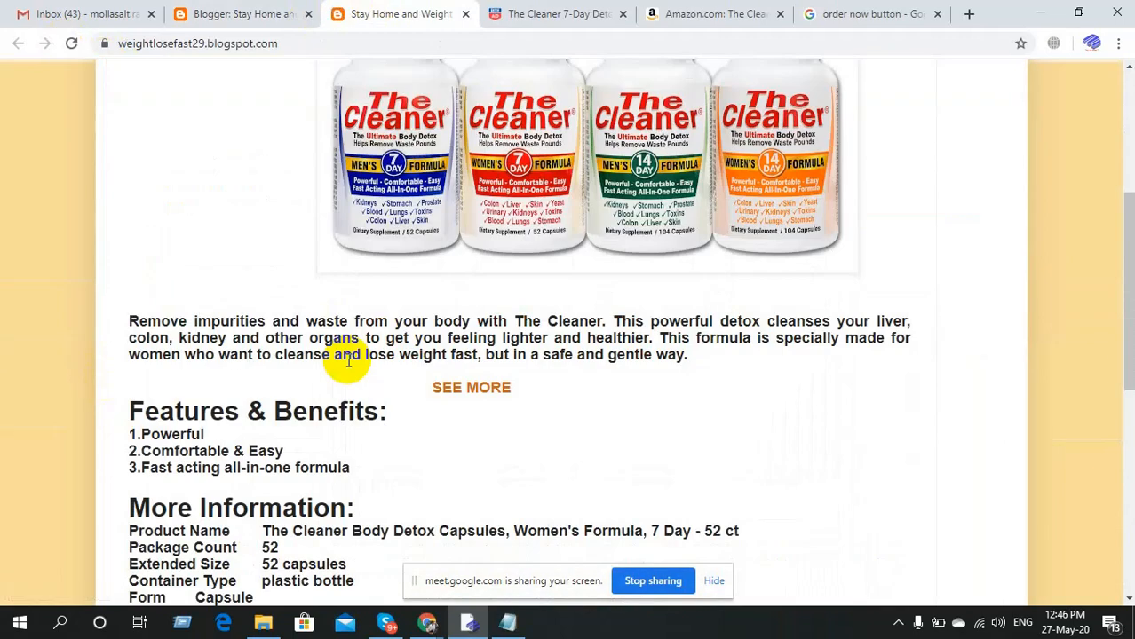
pyautogui.scroll(-6, 488, 401)
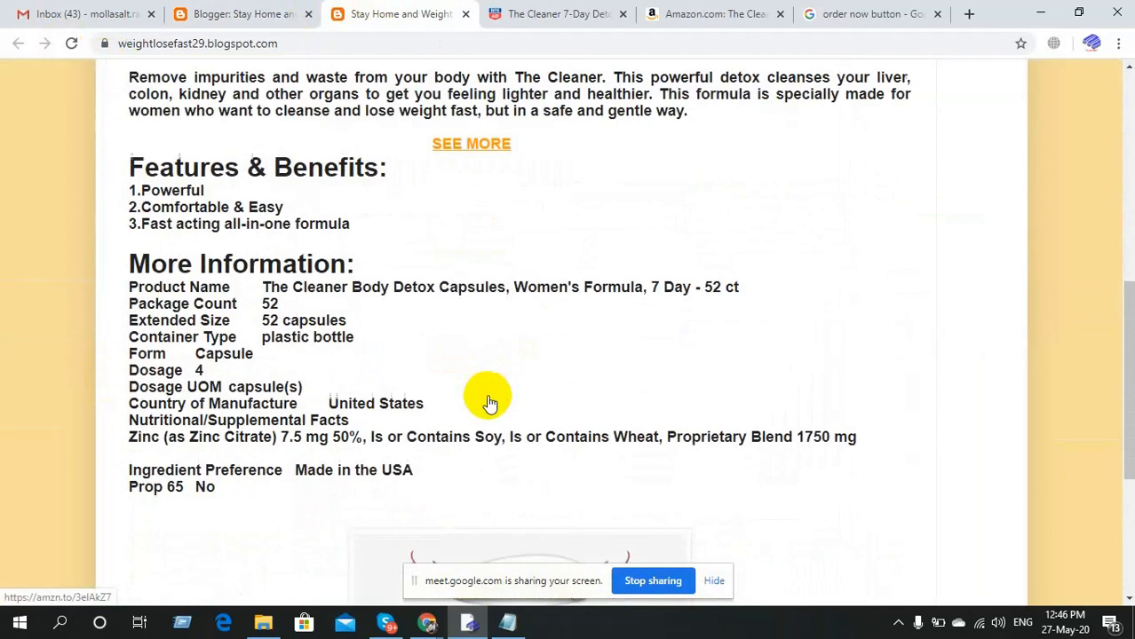
pyautogui.scroll(10, 488, 401)
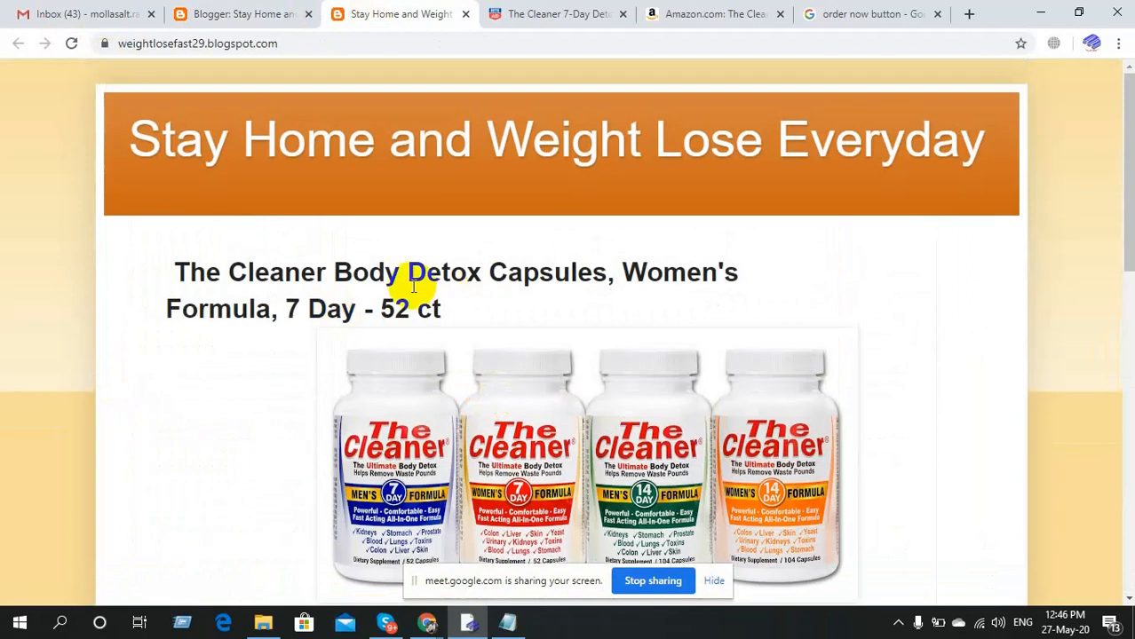
pyautogui.click(250, 11)
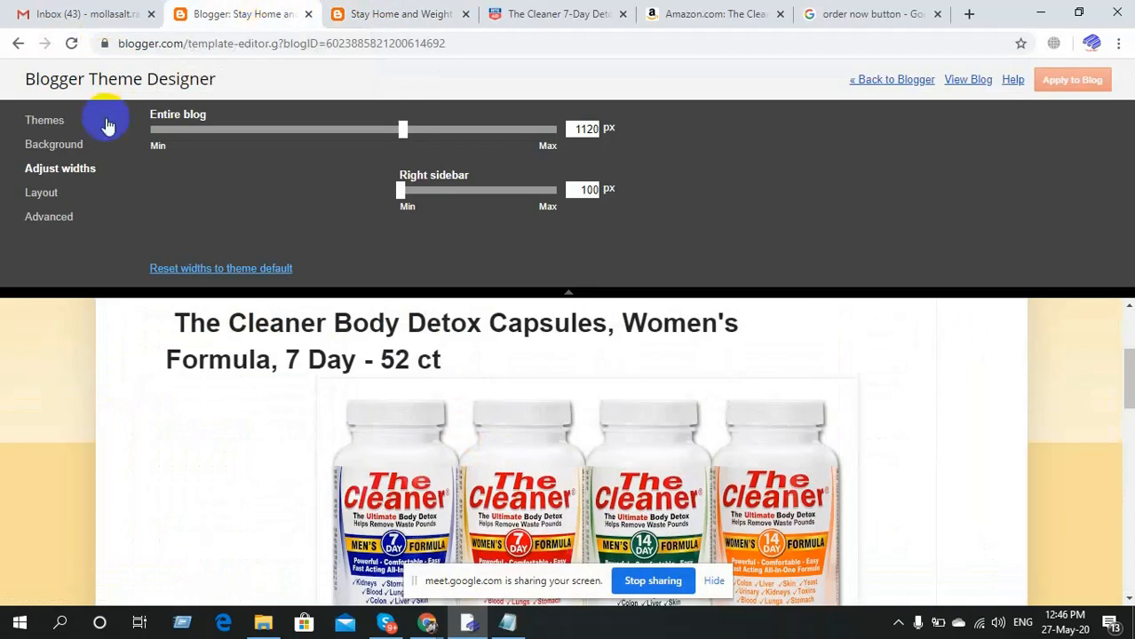
pyautogui.click(42, 193)
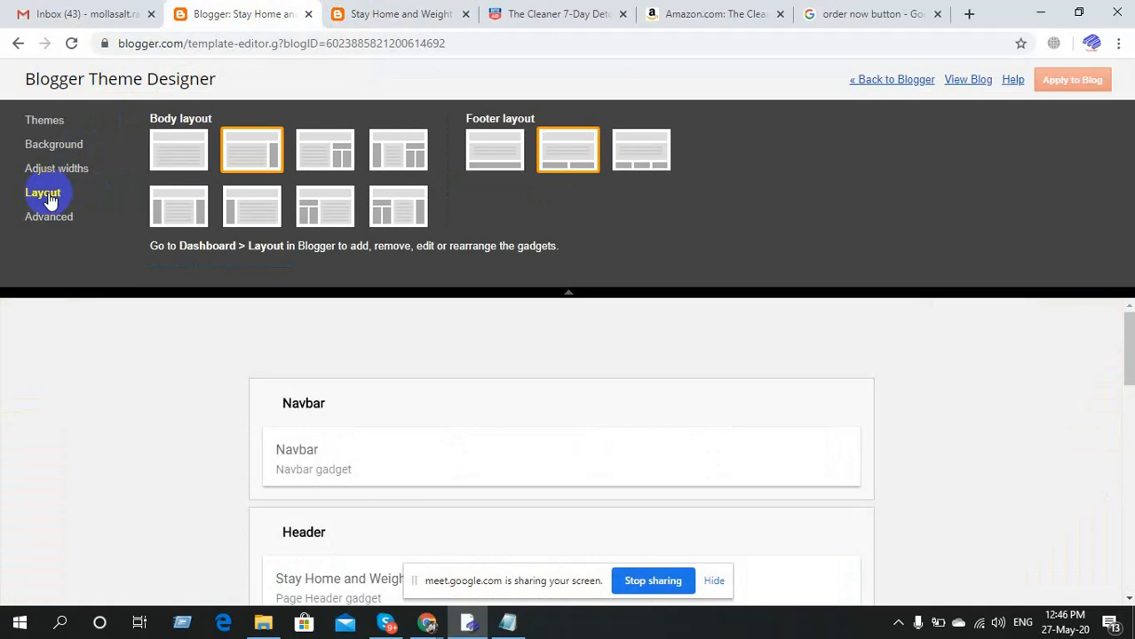
# Choose the first Body layout (single column, no sidebar), apply it, and reload the blog.
pyautogui.click(355, 10)
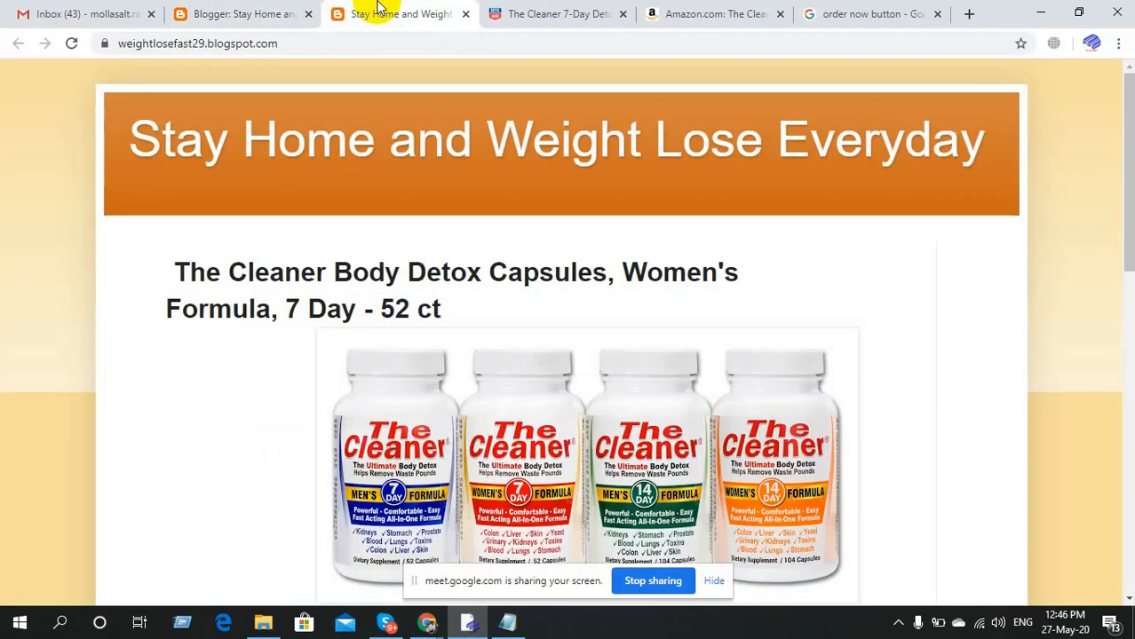
pyautogui.click(302, 9)
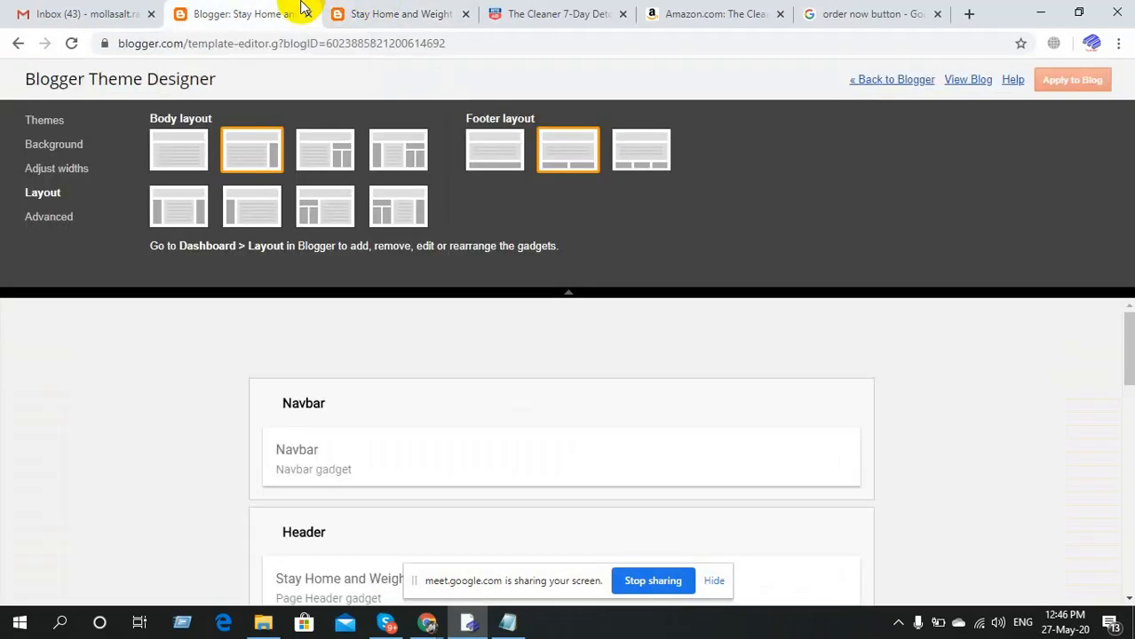
pyautogui.click(188, 158)
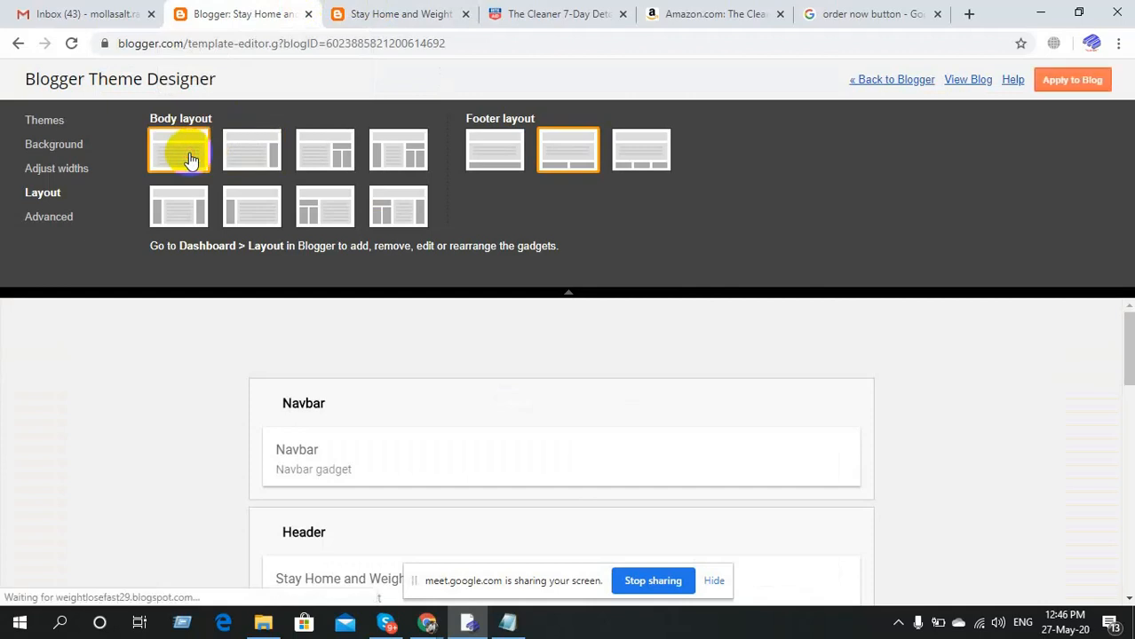
pyautogui.click(1068, 79)
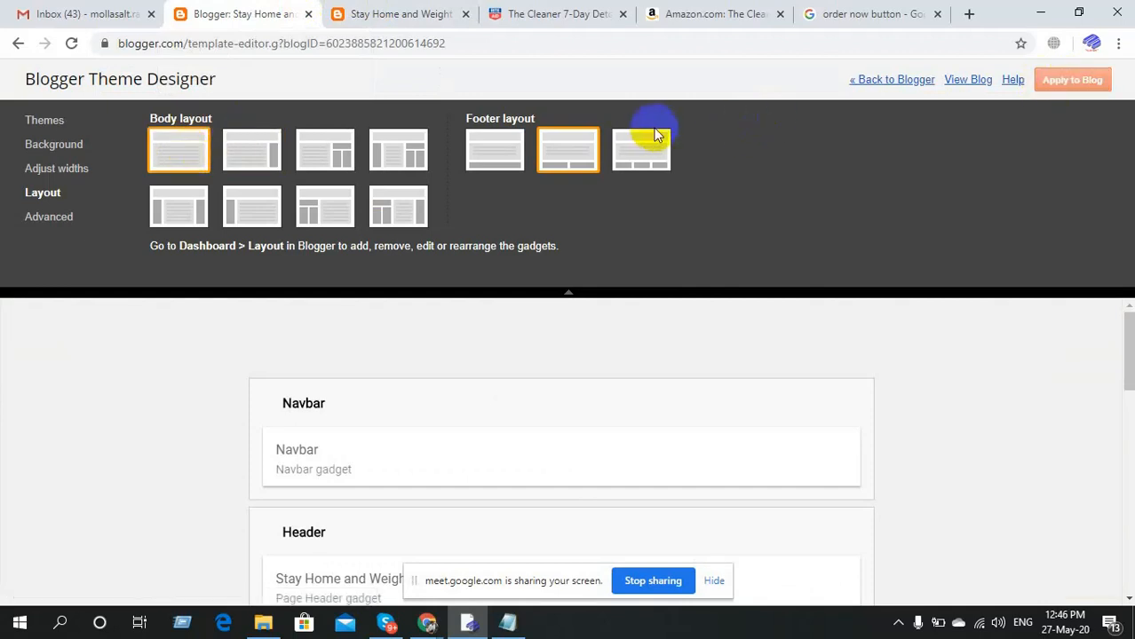
pyautogui.click(396, 9)
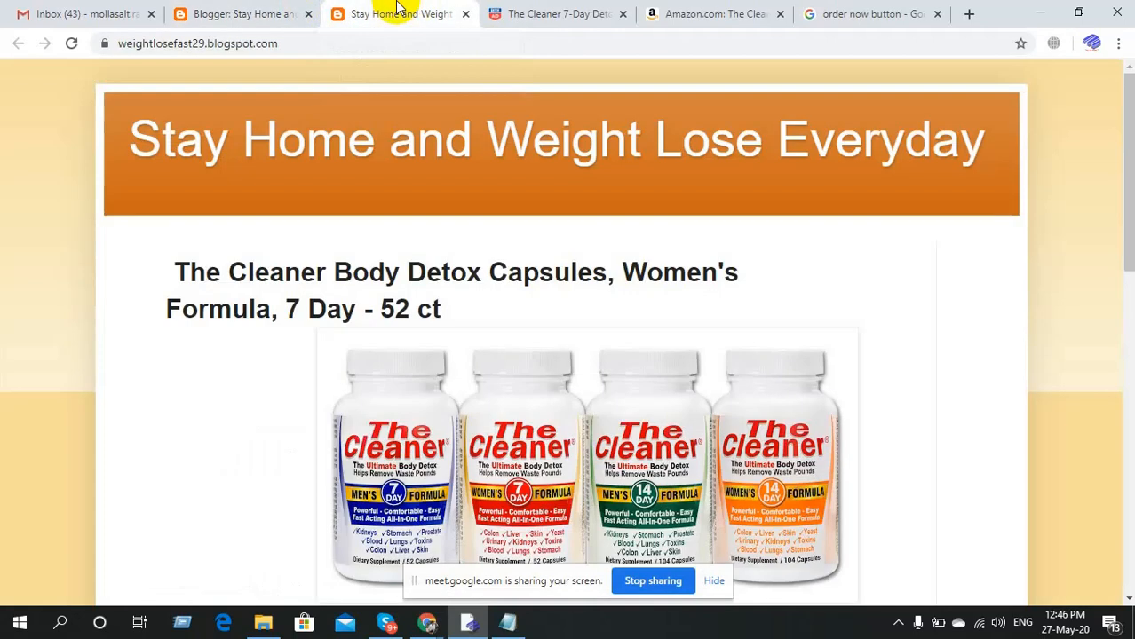
pyautogui.click(66, 46)
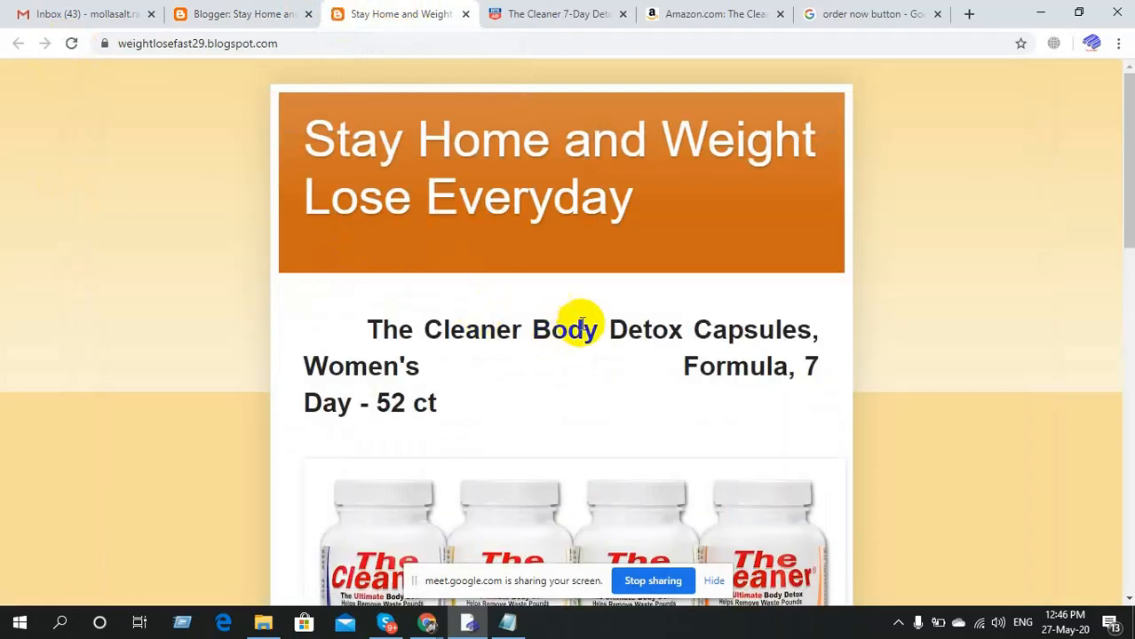
pyautogui.click(242, 9)
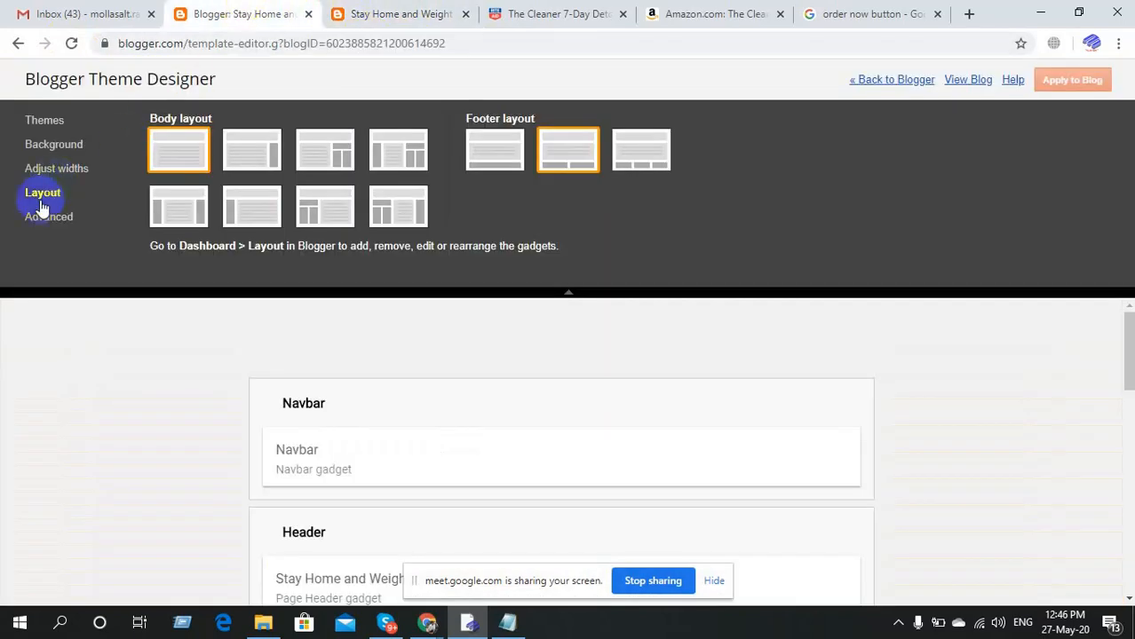
# Drag the Entire blog width from 700 px to 1120 px and apply it to the blog.
pyautogui.click(51, 176)
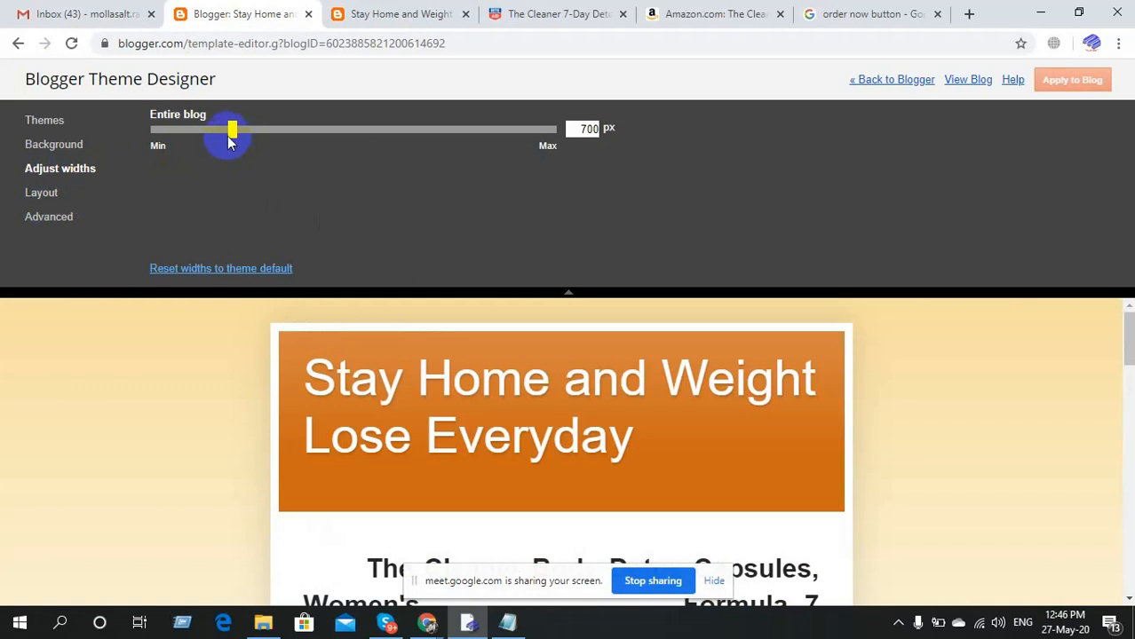
pyautogui.moveTo(230, 139); pyautogui.dragTo(405, 157)
pyautogui.moveTo(407, 156); pyautogui.dragTo(405, 156)
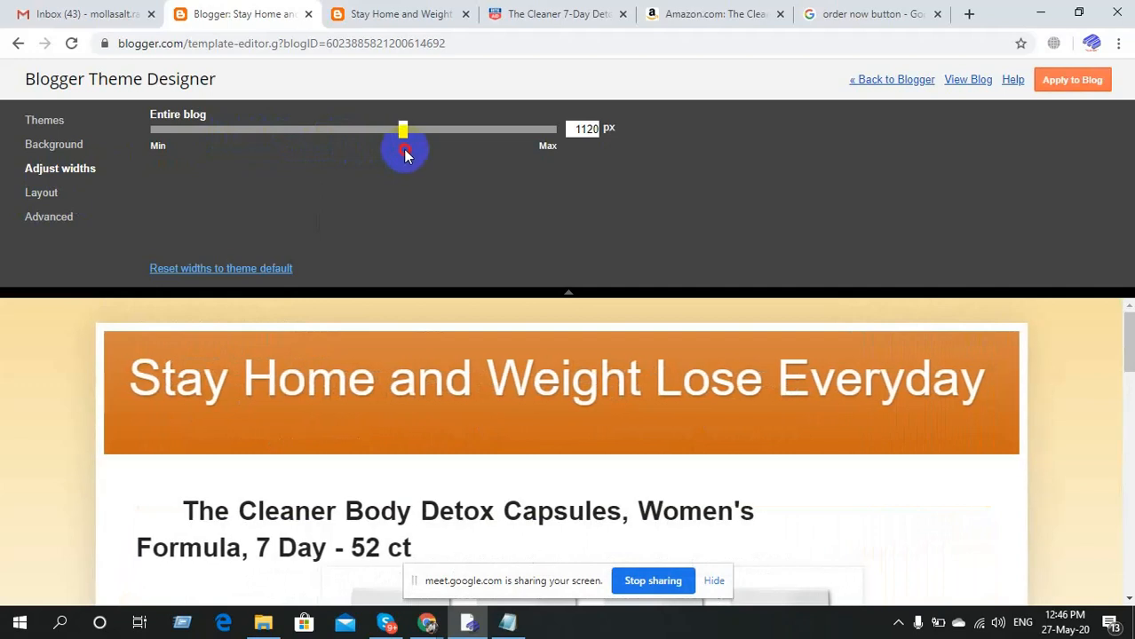
pyautogui.scroll(-7, 526, 480)
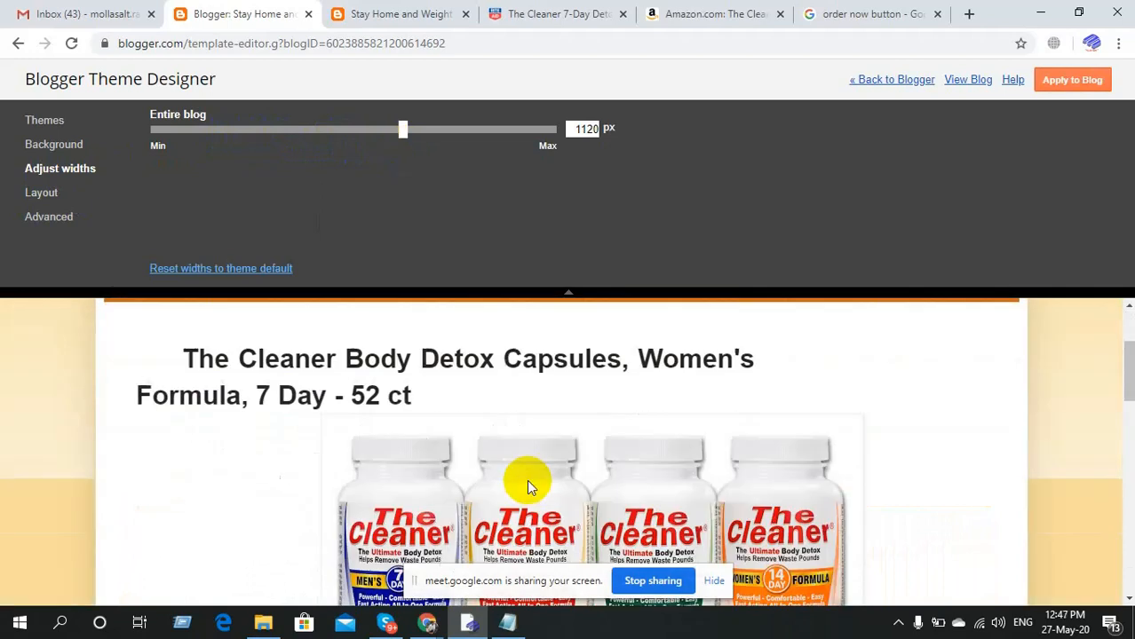
pyautogui.scroll(-10, 529, 478)
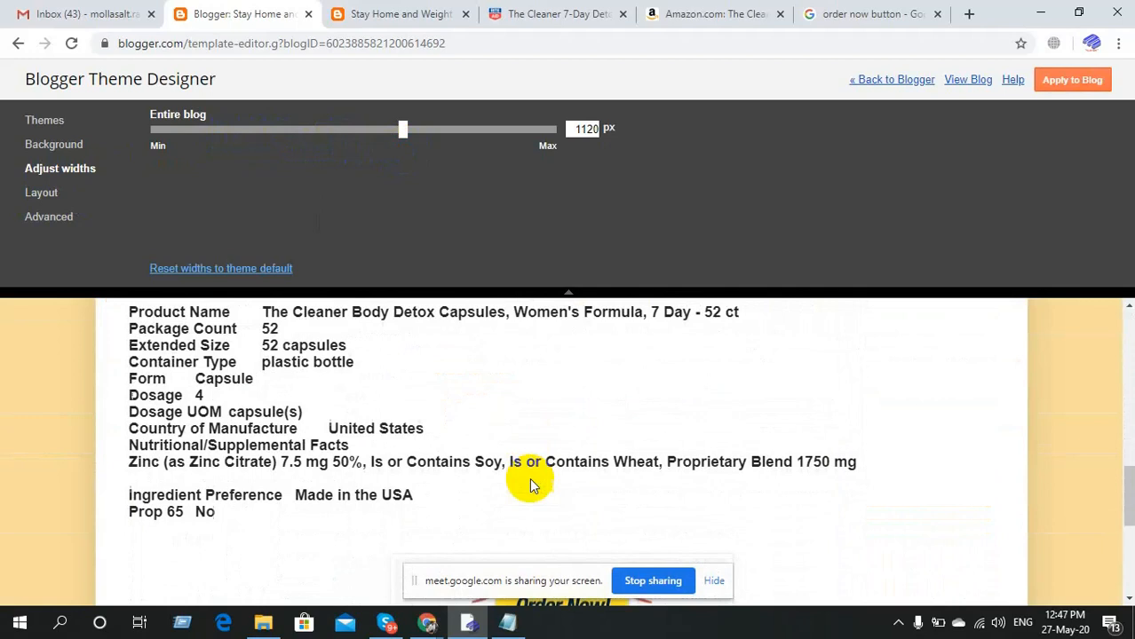
pyautogui.scroll(10, 529, 477)
pyautogui.scroll(7, 529, 477)
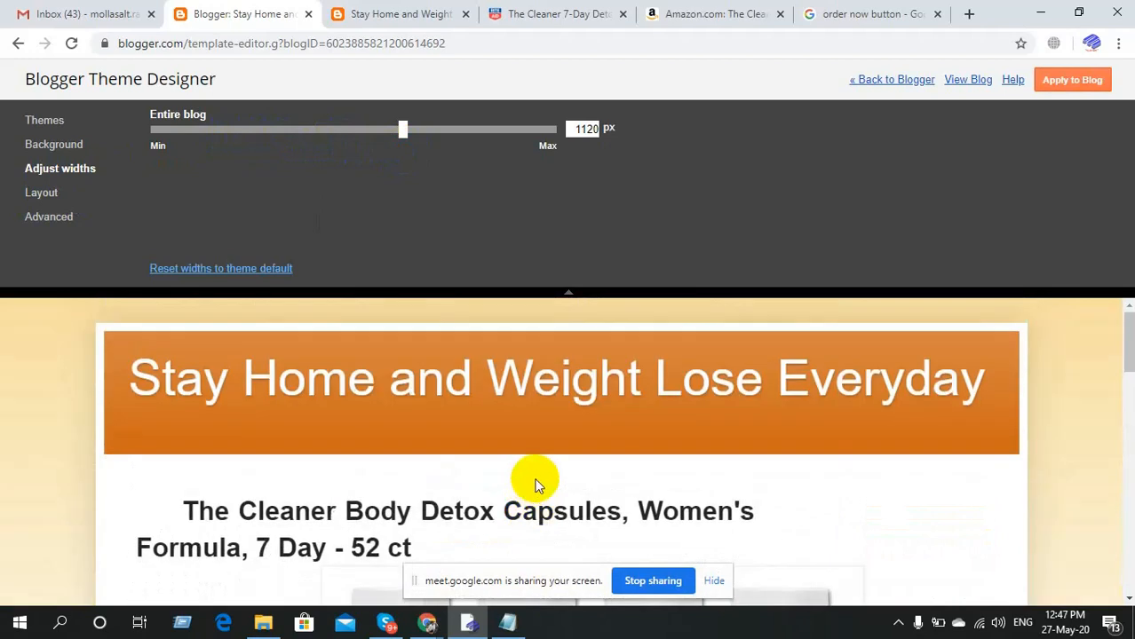
pyautogui.click(1079, 82)
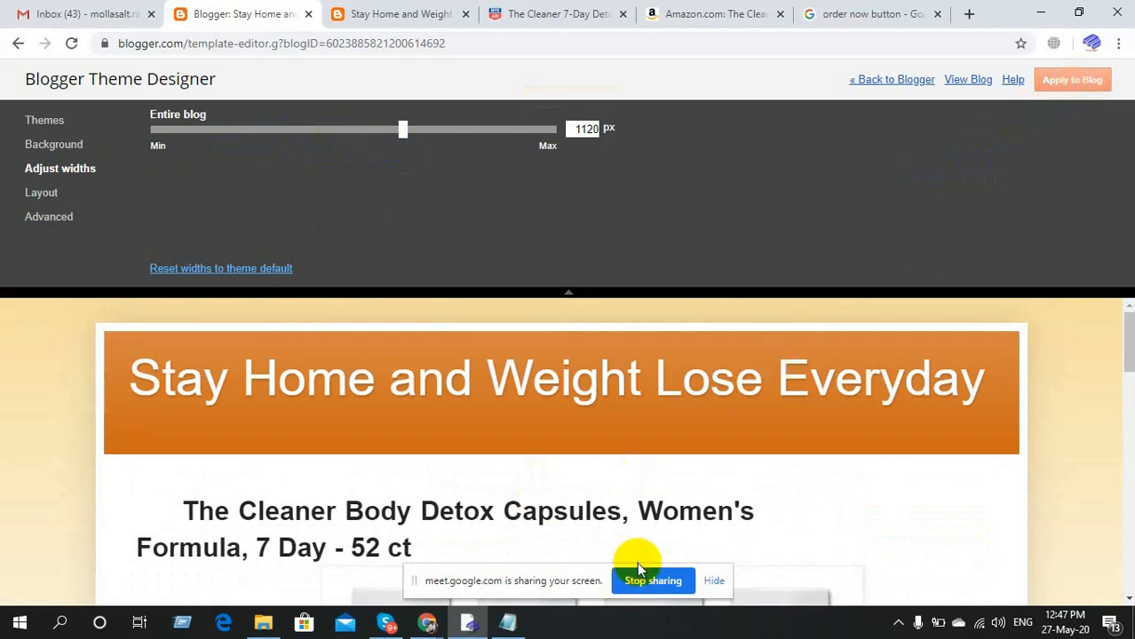
# Open Theme Designer's Advanced section for page text font and colour settings.
pyautogui.click(896, 627)
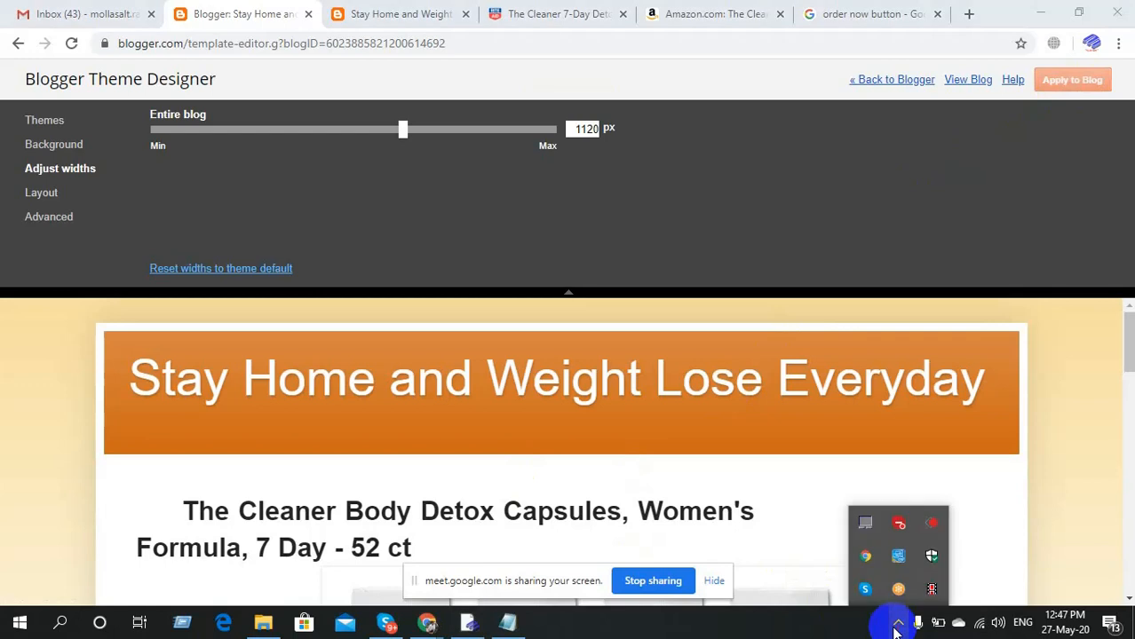
pyautogui.click(930, 595)
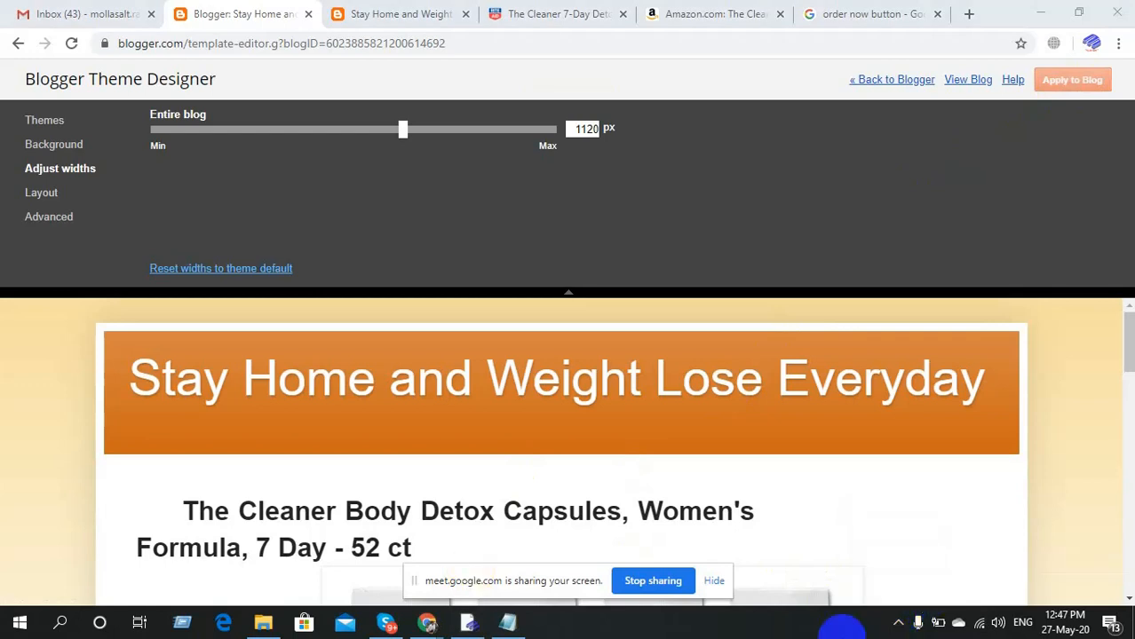
pyautogui.click(899, 626)
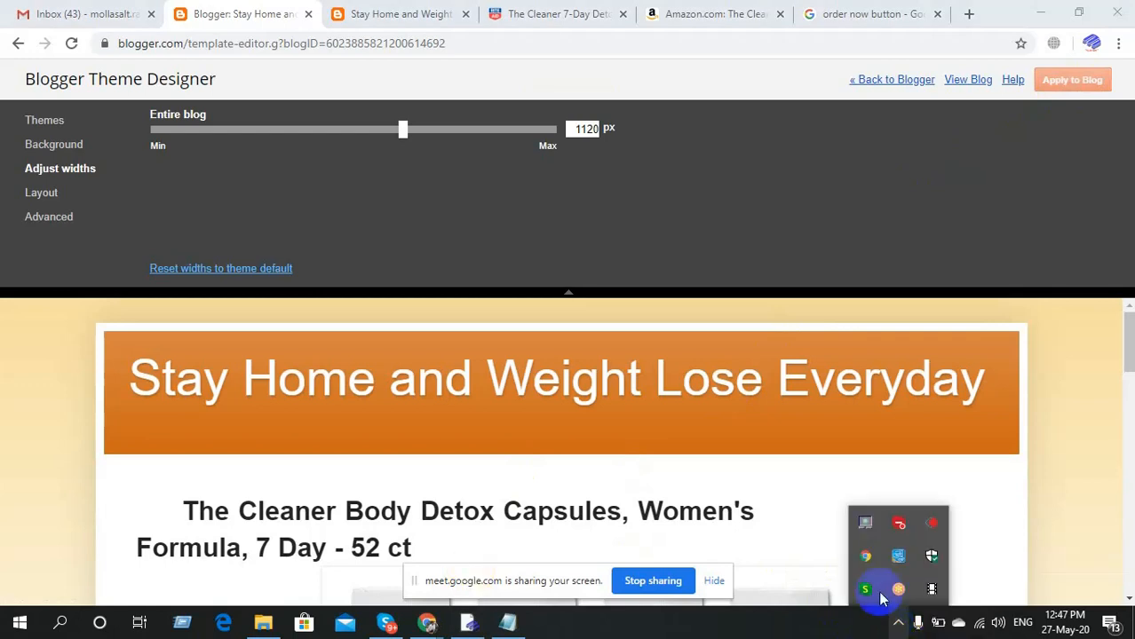
pyautogui.click(932, 587)
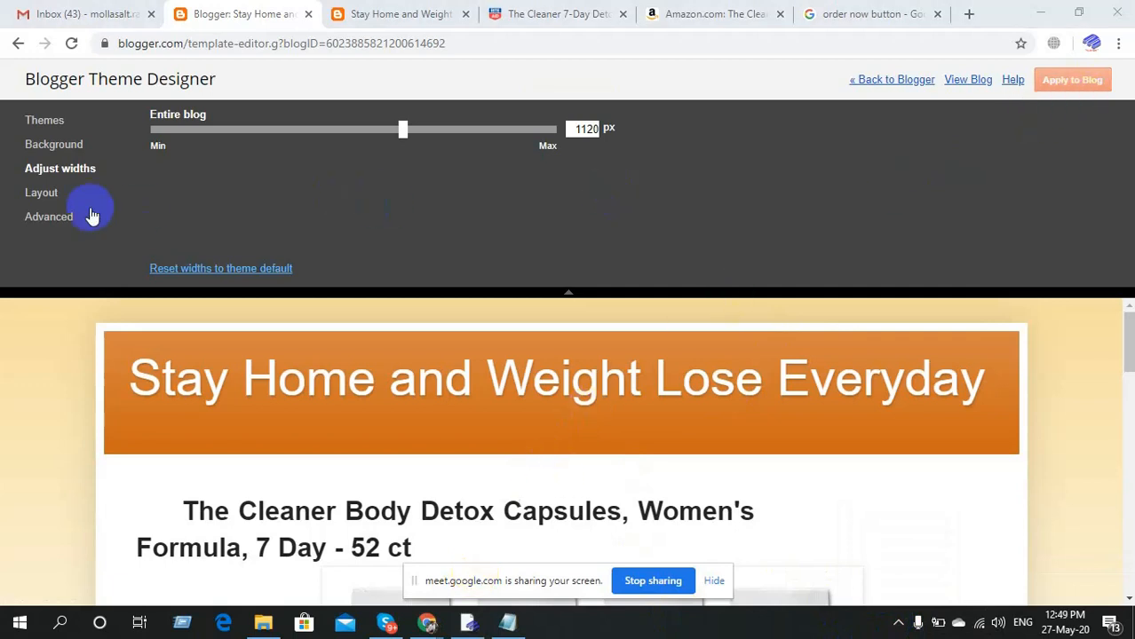
pyautogui.click(39, 220)
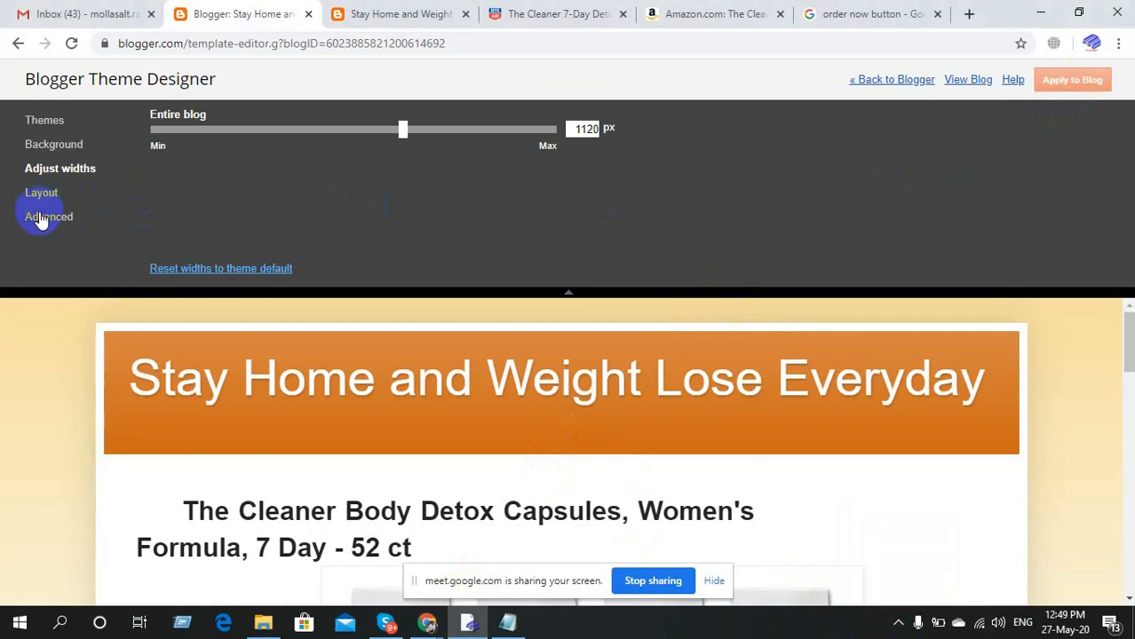
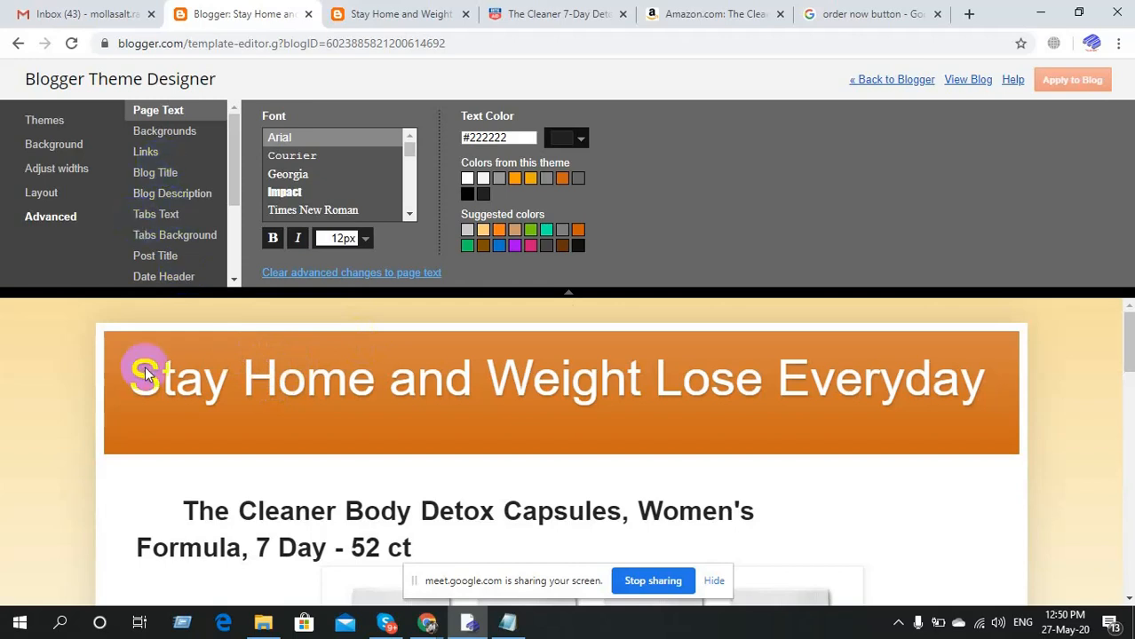
# Scroll through the Theme Designer preview to review the blog layout.
pyautogui.scroll(-2, 138, 425)
pyautogui.scroll(2, 137, 425)
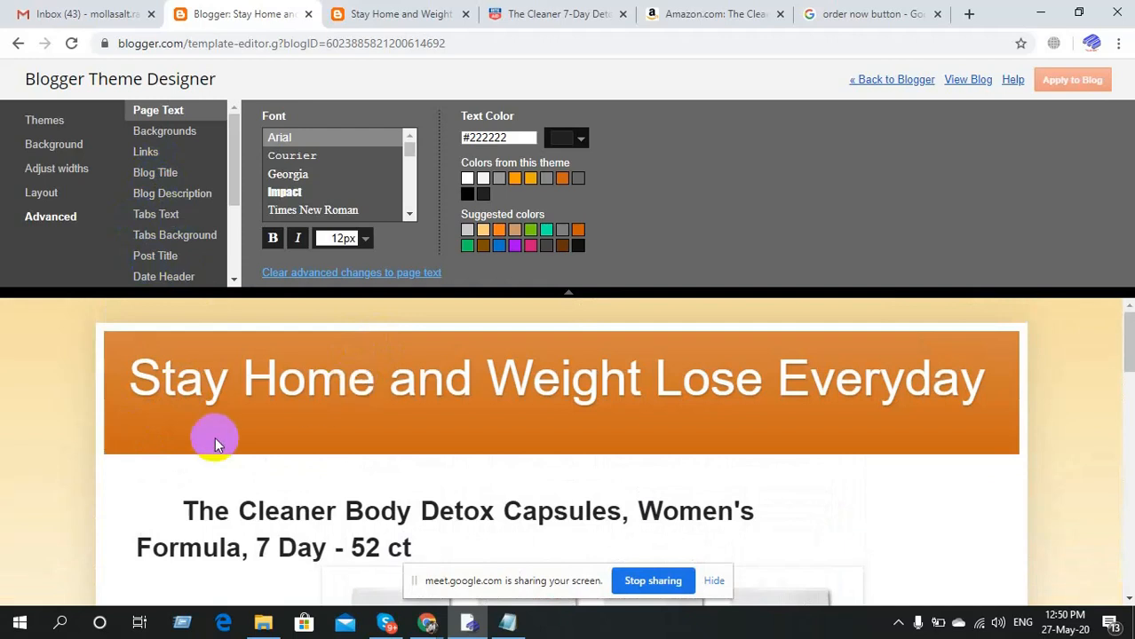
pyautogui.scroll(-10, 5, 453)
pyautogui.scroll(-4, 4, 459)
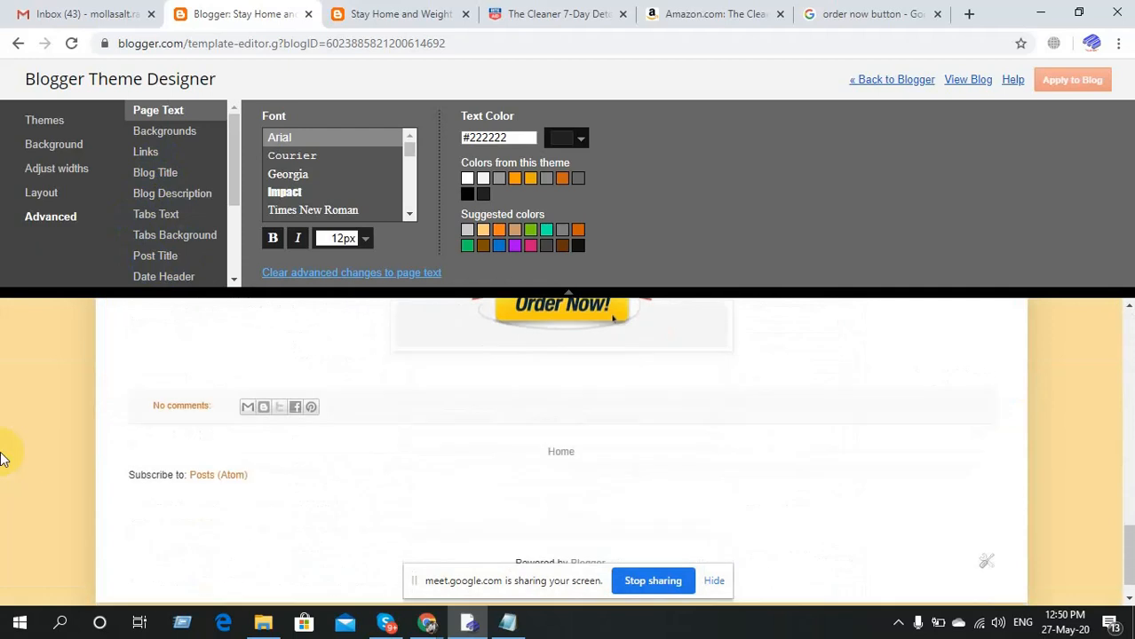
pyautogui.scroll(3, 5, 460)
pyautogui.scroll(5, 5, 460)
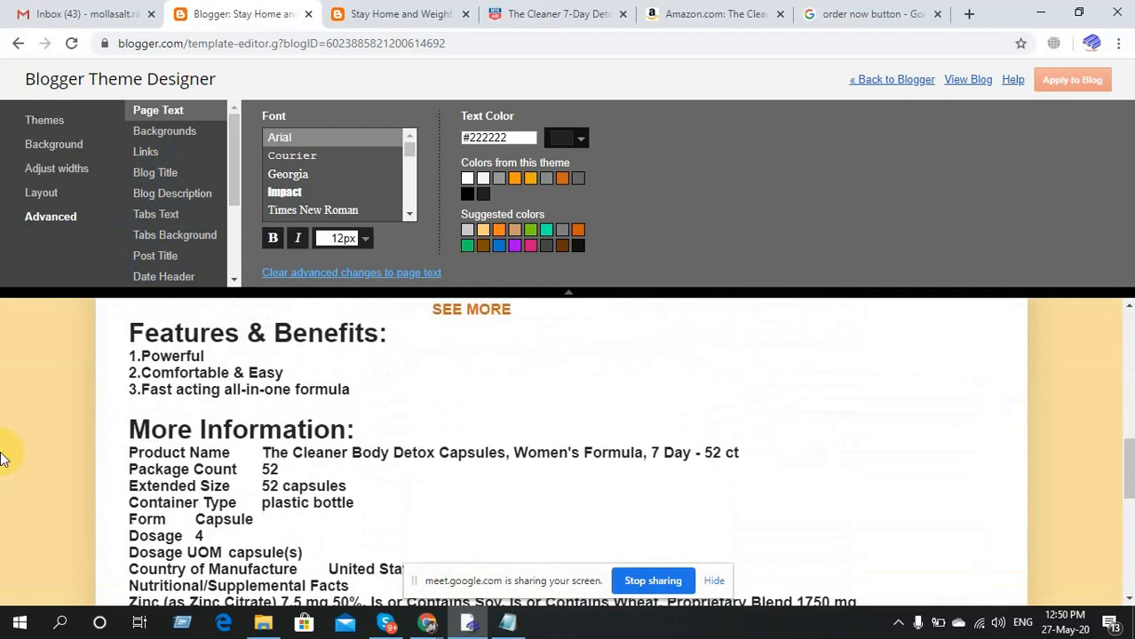
pyautogui.scroll(3, 4, 459)
pyautogui.scroll(2, 5, 459)
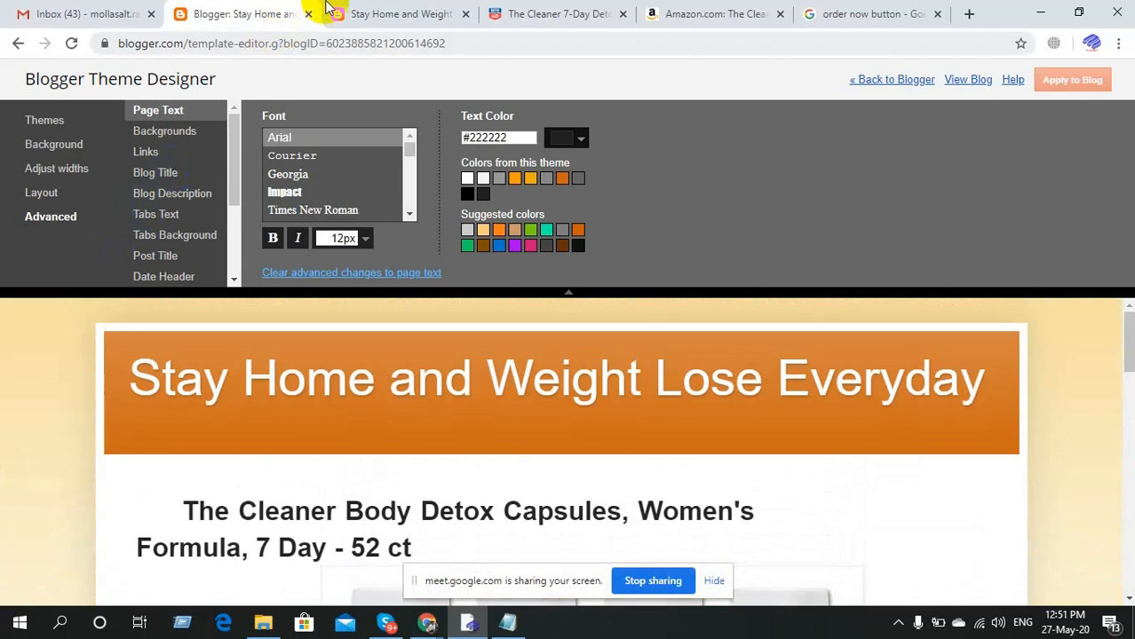
# Go back to Blogger's Posts list and open the untitled Cleaner detox post.
pyautogui.click(879, 81)
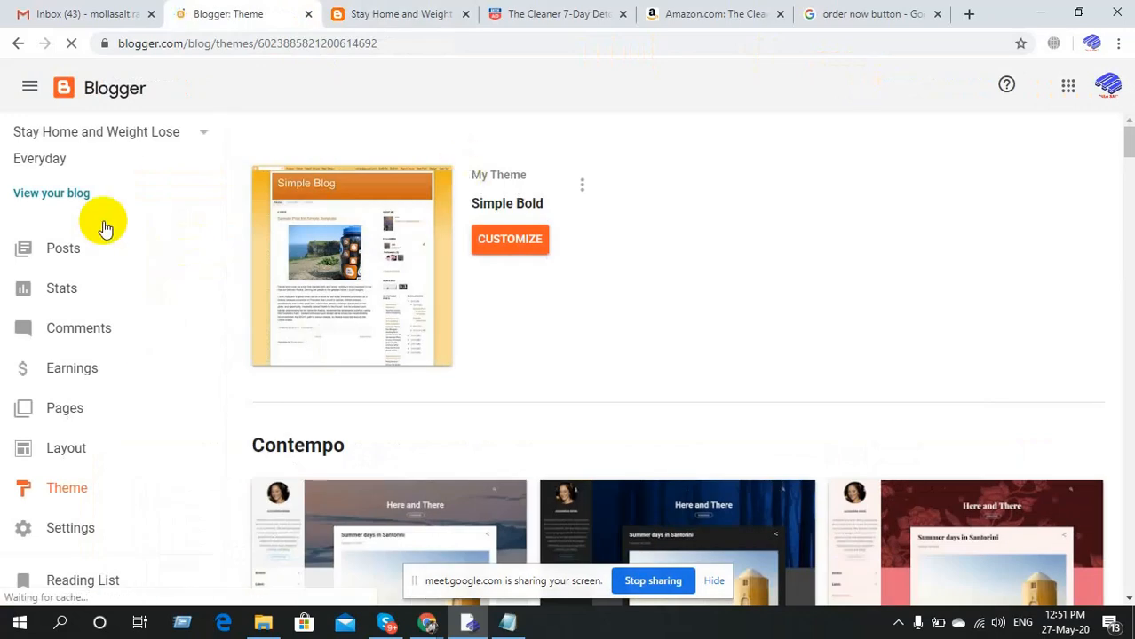
pyautogui.click(59, 253)
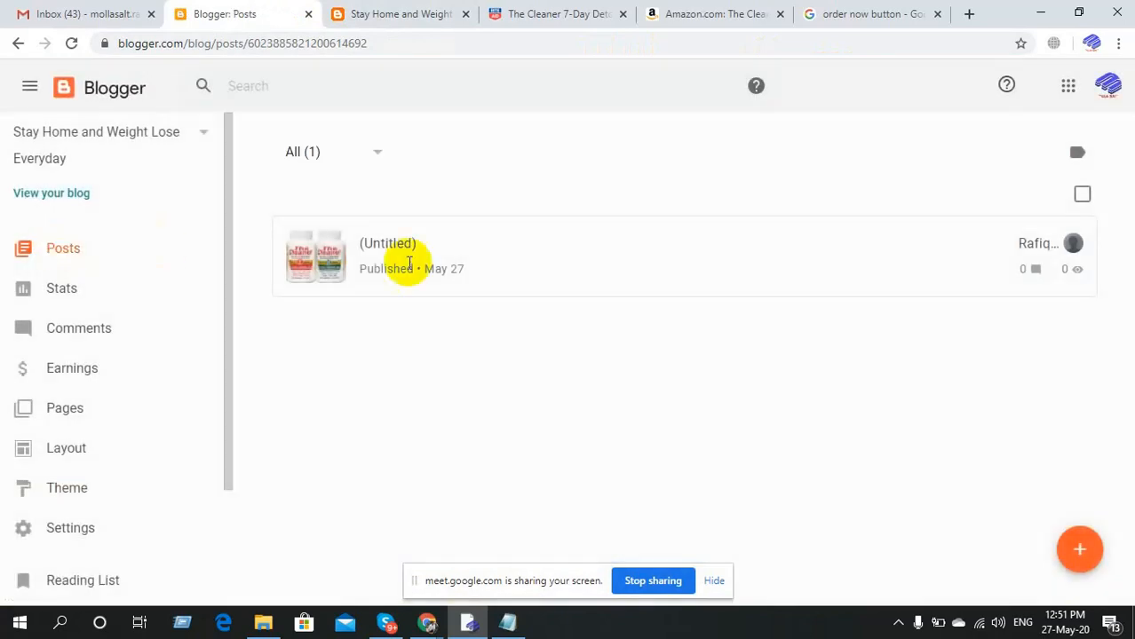
pyautogui.moveTo(437, 254)
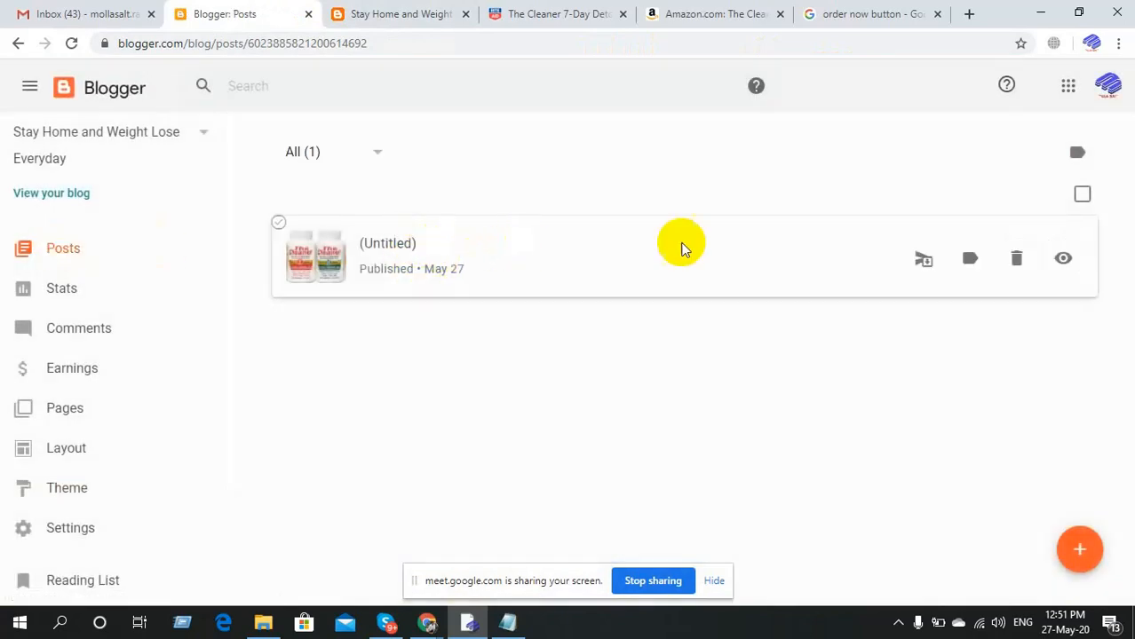
pyautogui.click(374, 248)
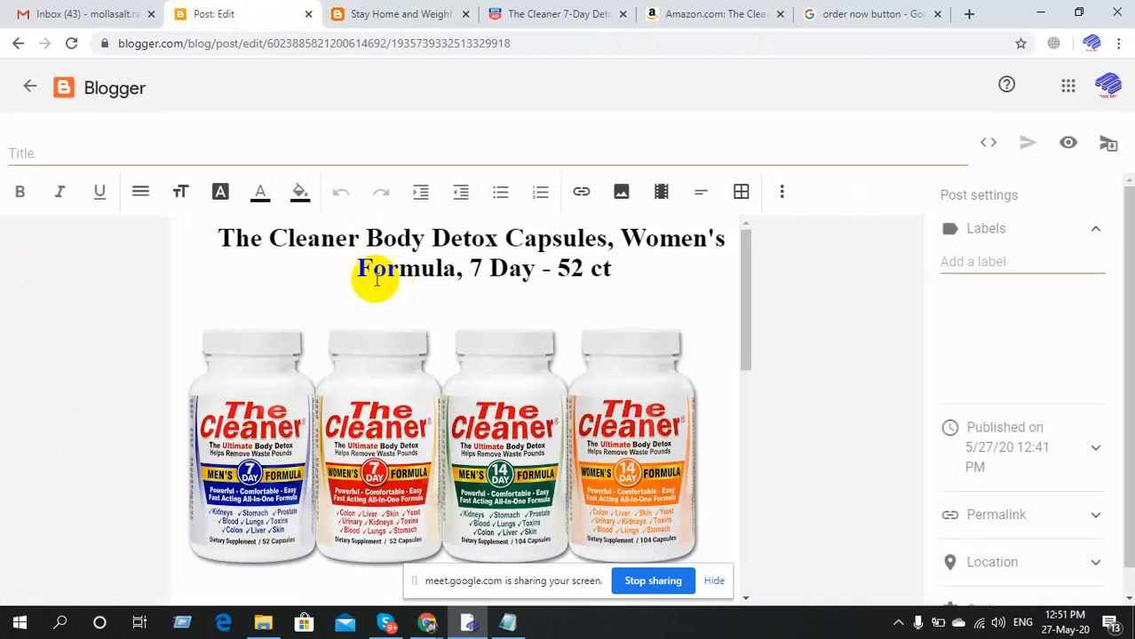
# Indent the heading's second line with spaces before 'Formula' and update the post.
pyautogui.moveTo(376, 280); pyautogui.dragTo(359, 271)
pyautogui.click(419, 13)
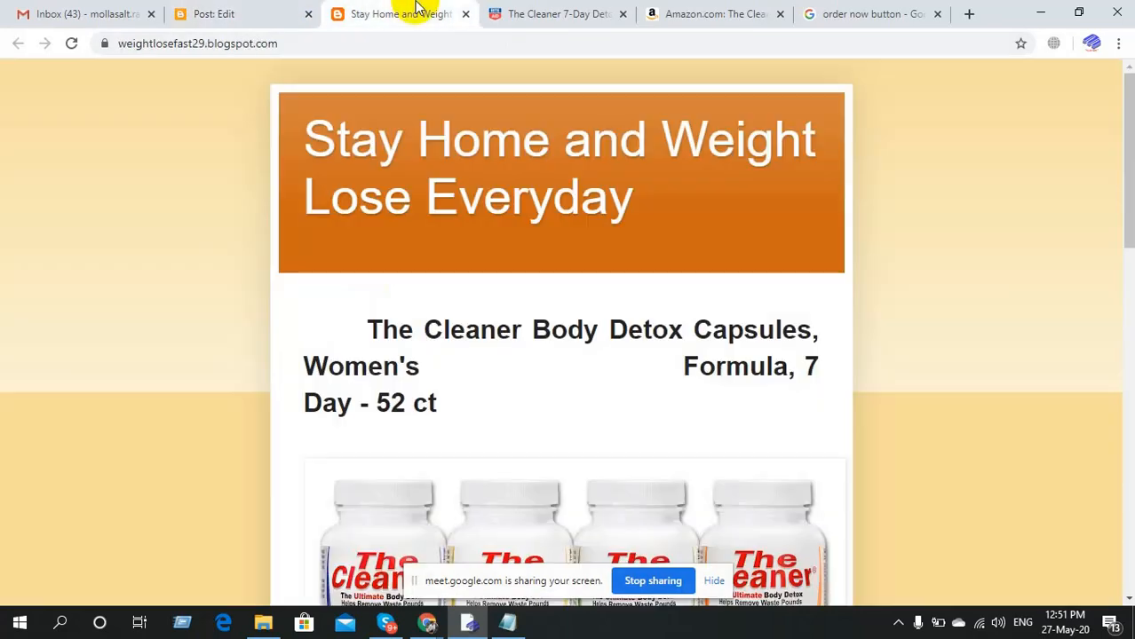
pyautogui.click(69, 43)
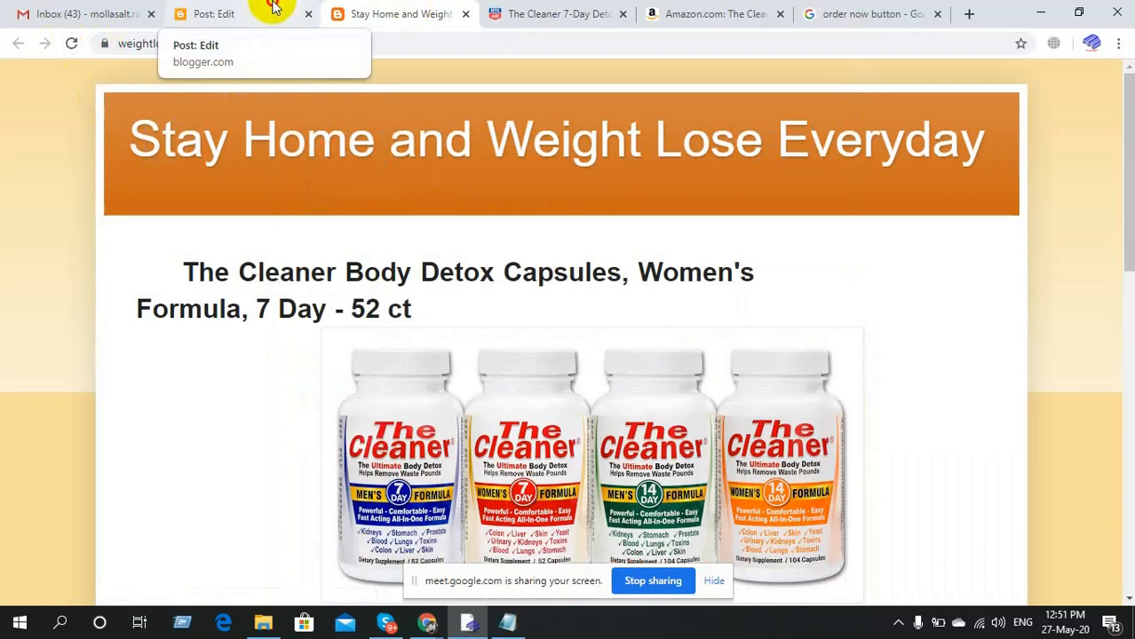
pyautogui.click(274, 7)
pyautogui.click(355, 275)
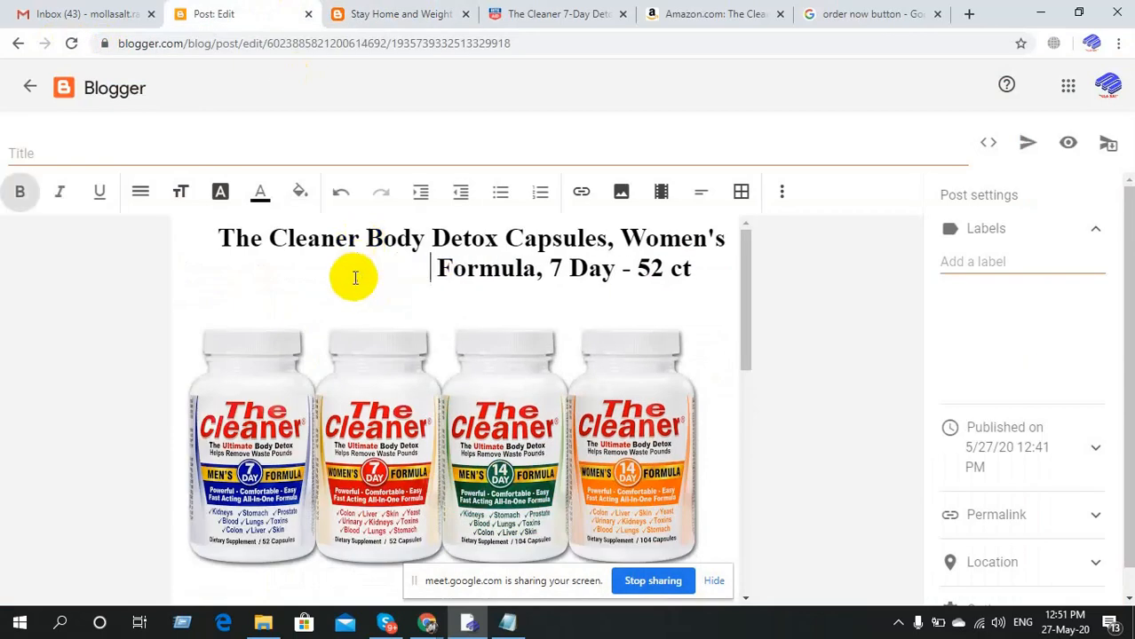
pyautogui.click(1027, 147)
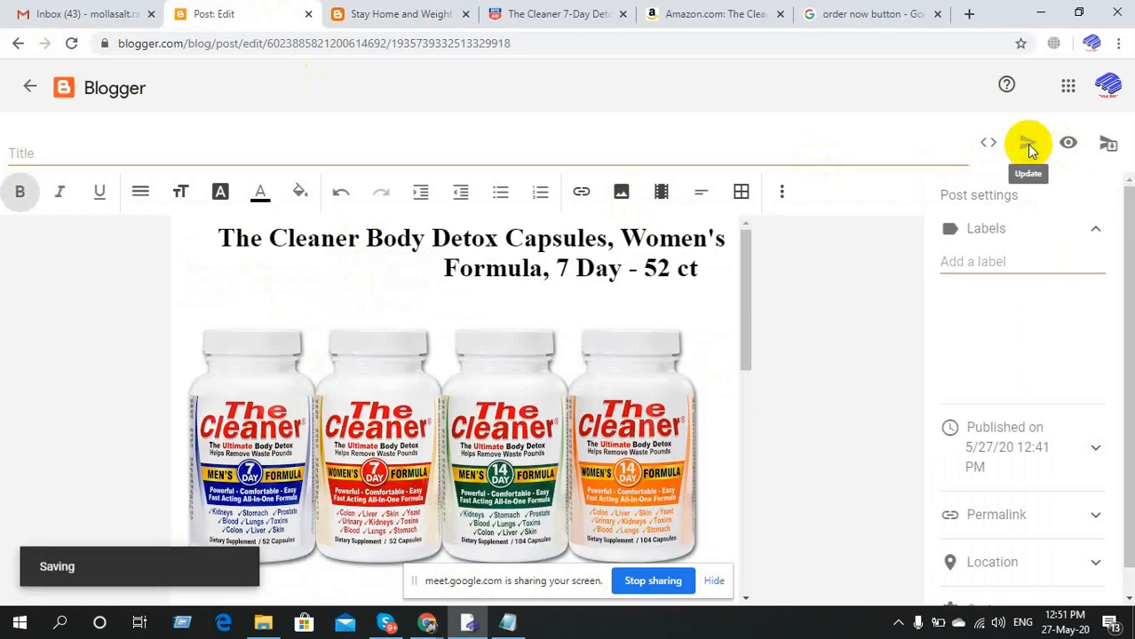
# Check the live blog, add more spaces before 'Formula', update, and reload to verify.
pyautogui.click(421, 5)
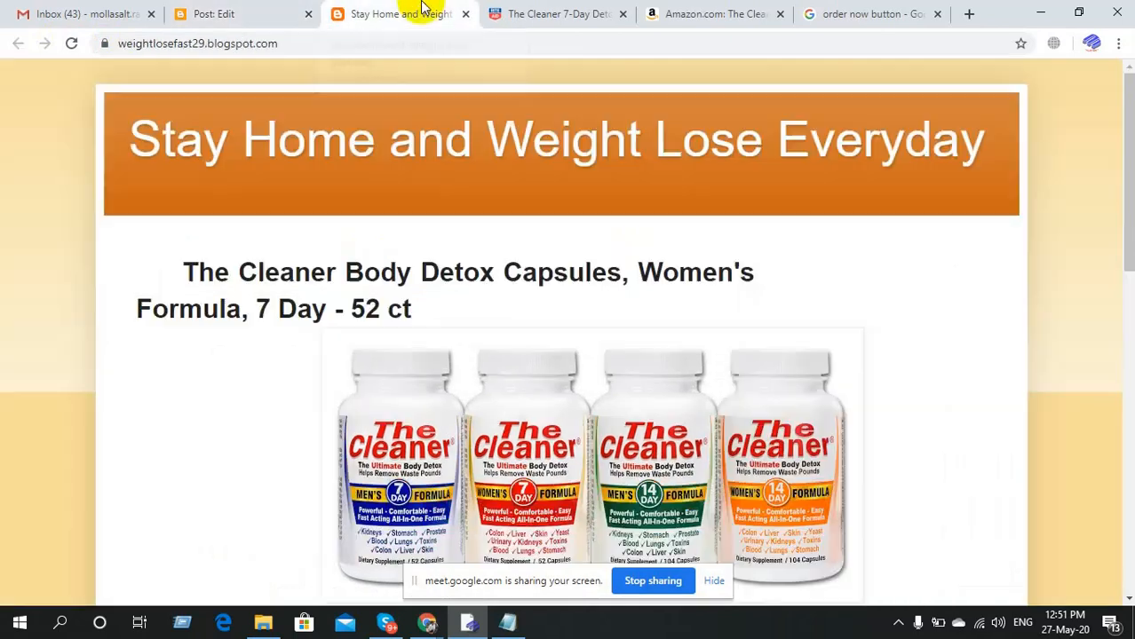
pyautogui.click(73, 44)
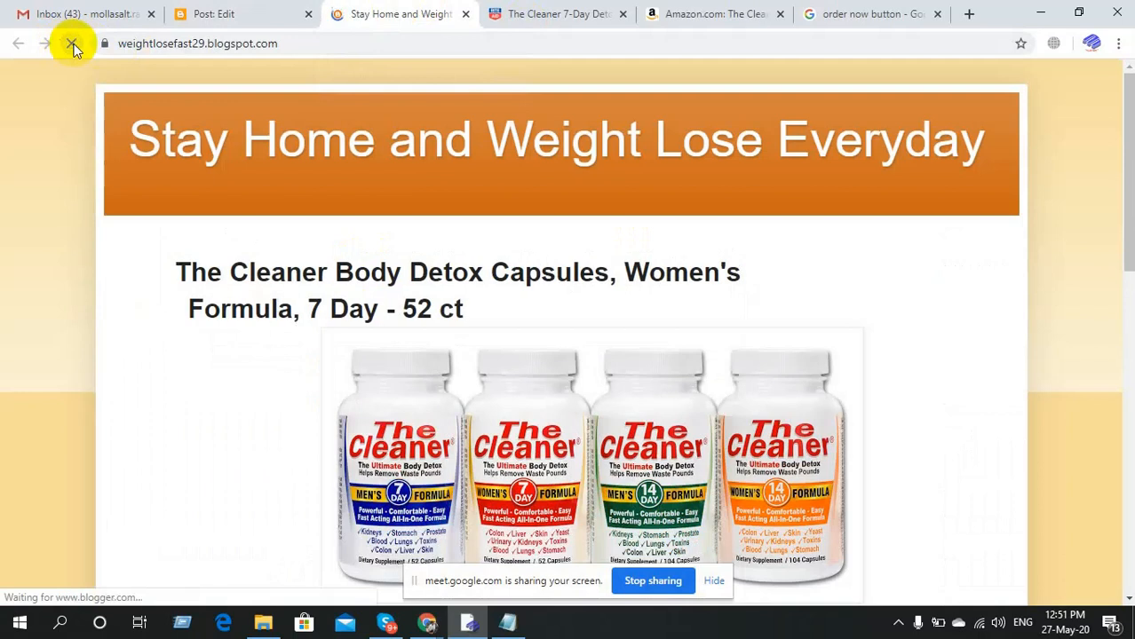
pyautogui.click(194, 8)
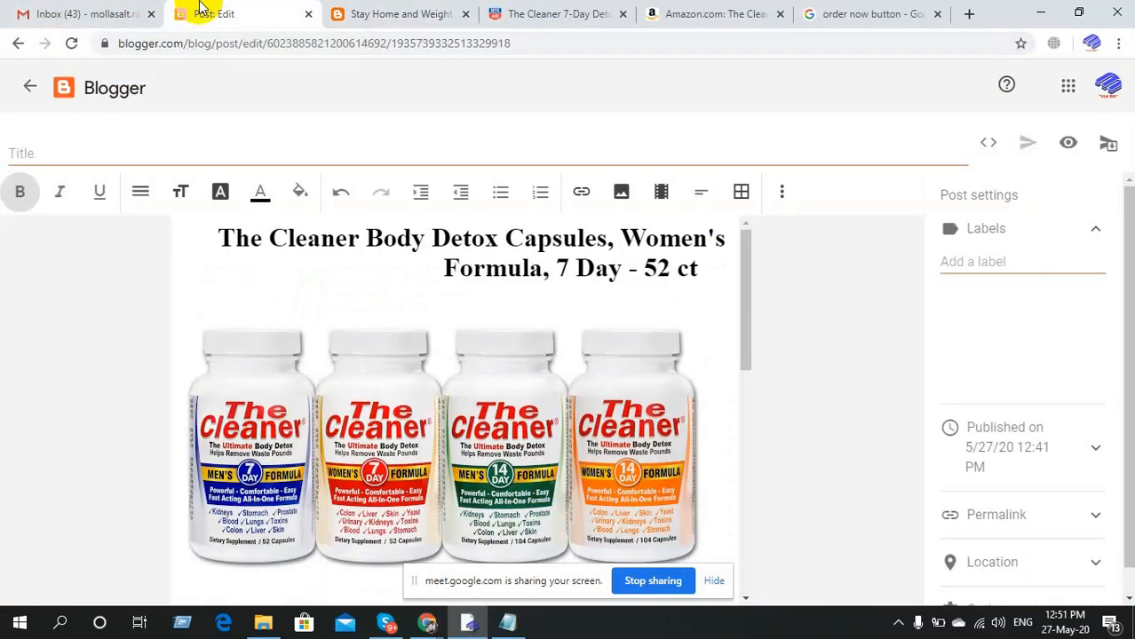
pyautogui.click(425, 265)
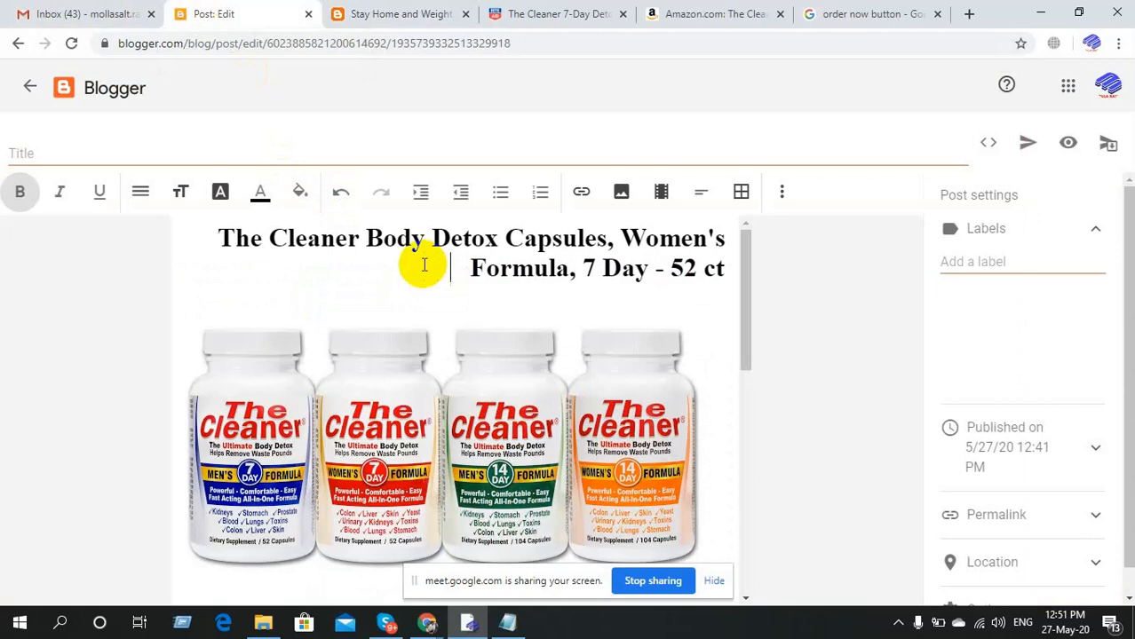
pyautogui.click(1028, 148)
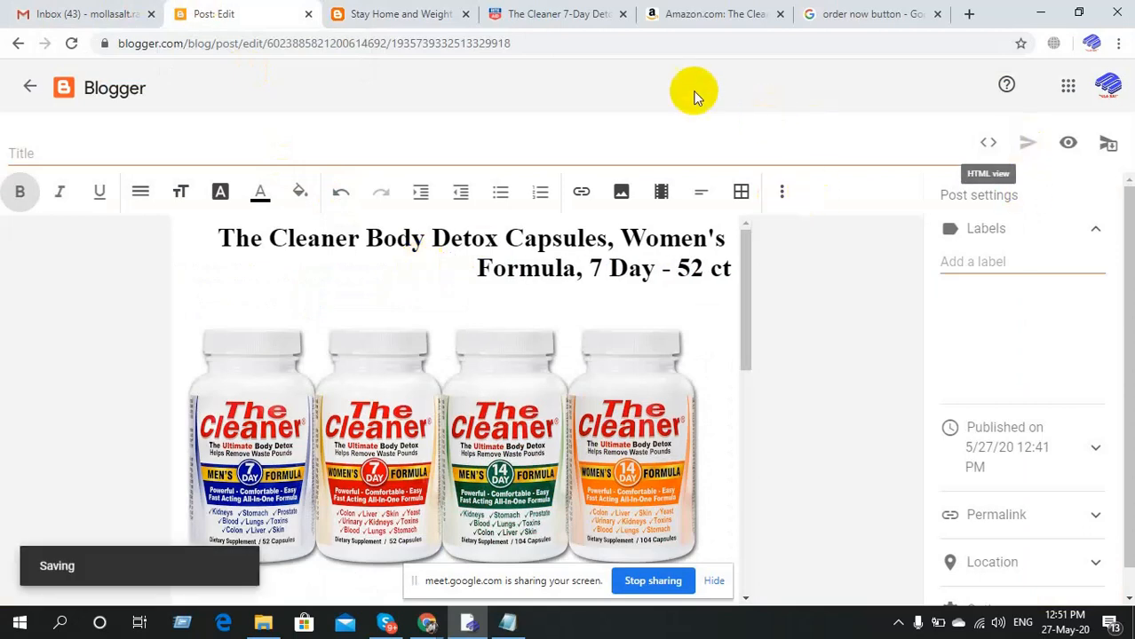
pyautogui.click(388, 11)
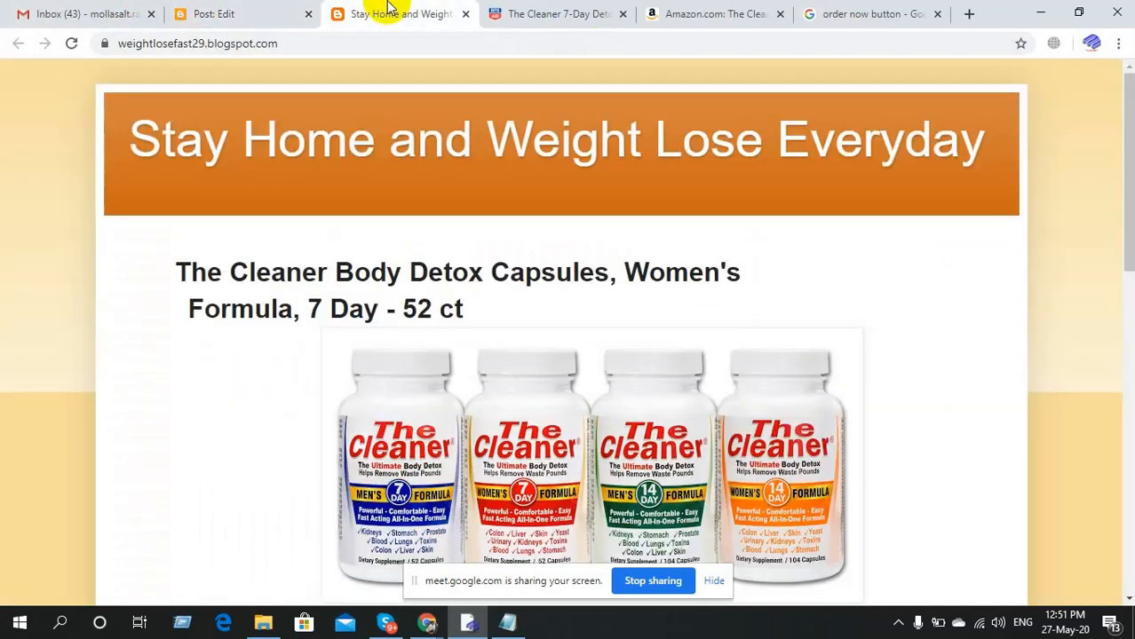
pyautogui.click(71, 43)
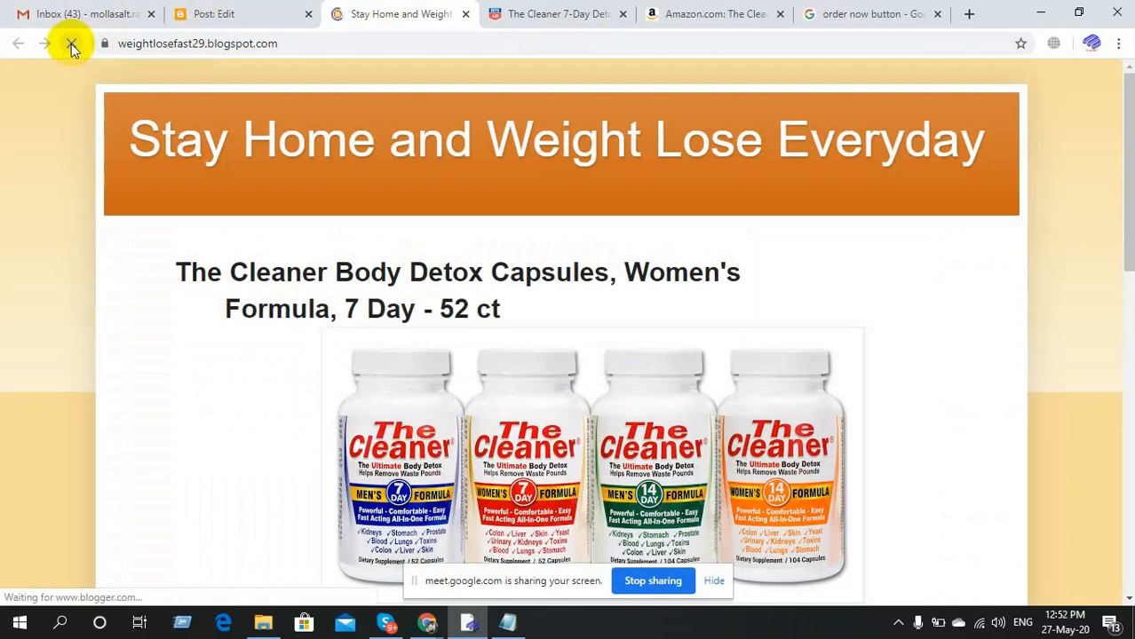
pyautogui.click(241, 13)
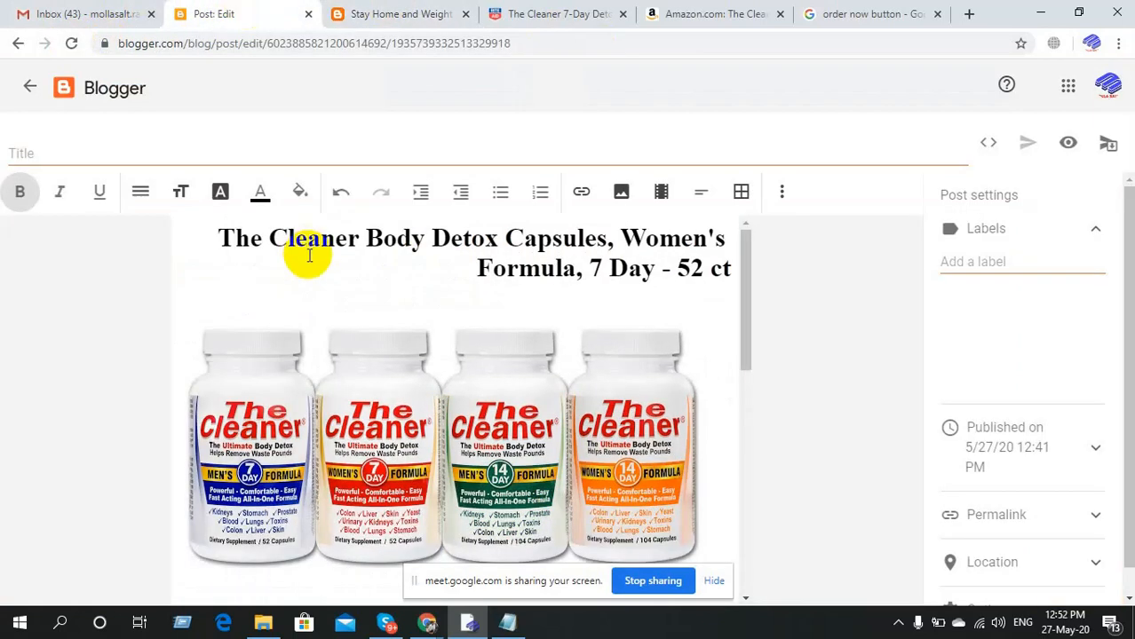
# Delete the leading spaces before 'The' and before 'Formula' in the heading.
pyautogui.click(205, 237)
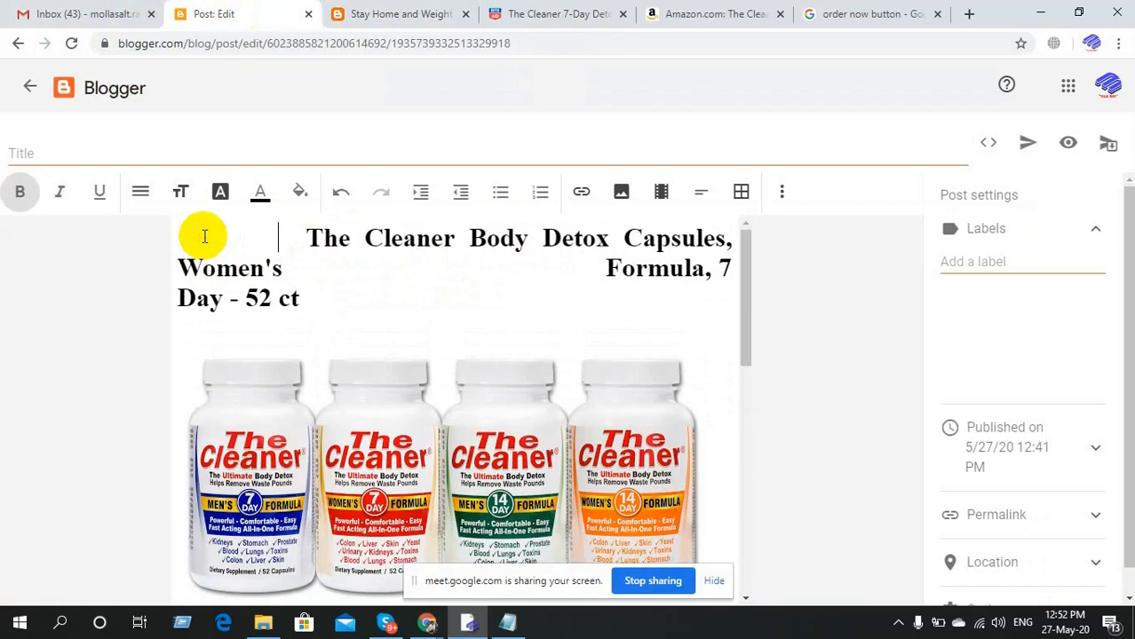
pyautogui.press('BackSpace')
pyautogui.press('BackSpace')
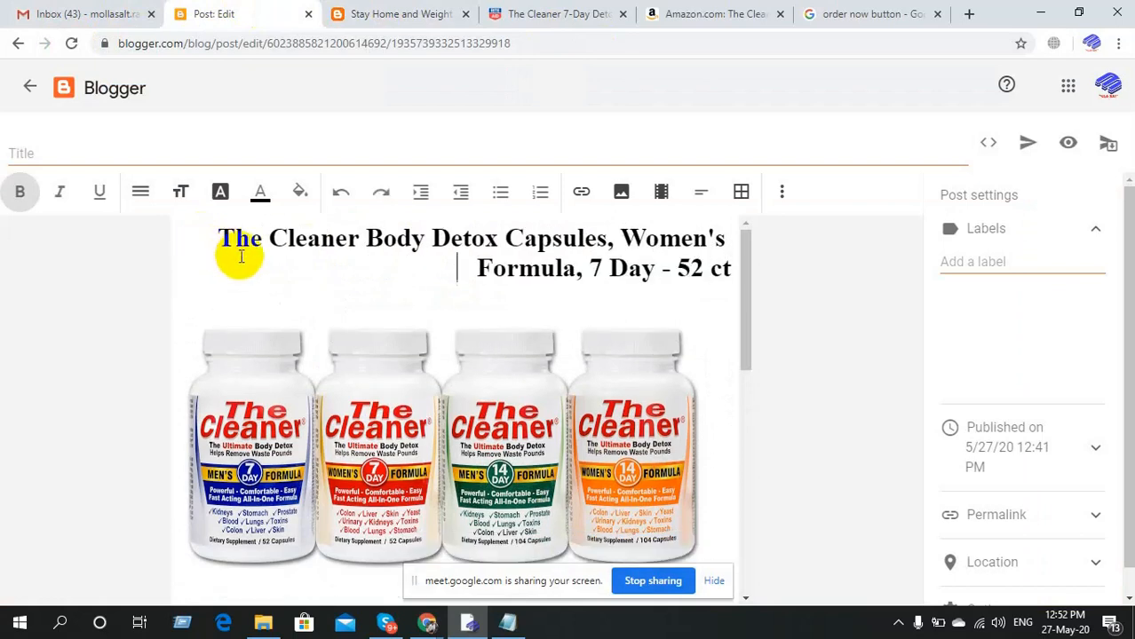
pyautogui.click(478, 269)
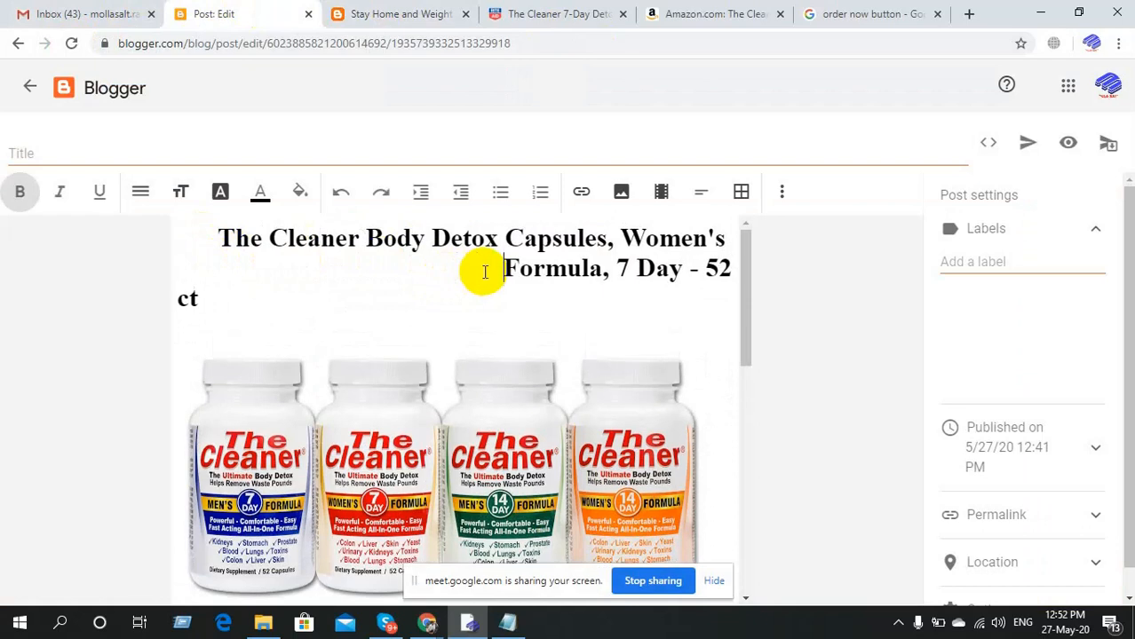
pyautogui.press('BackSpace')
pyautogui.press('BackSpace')
pyautogui.press('BackSpace')
pyautogui.press('BackSpace')
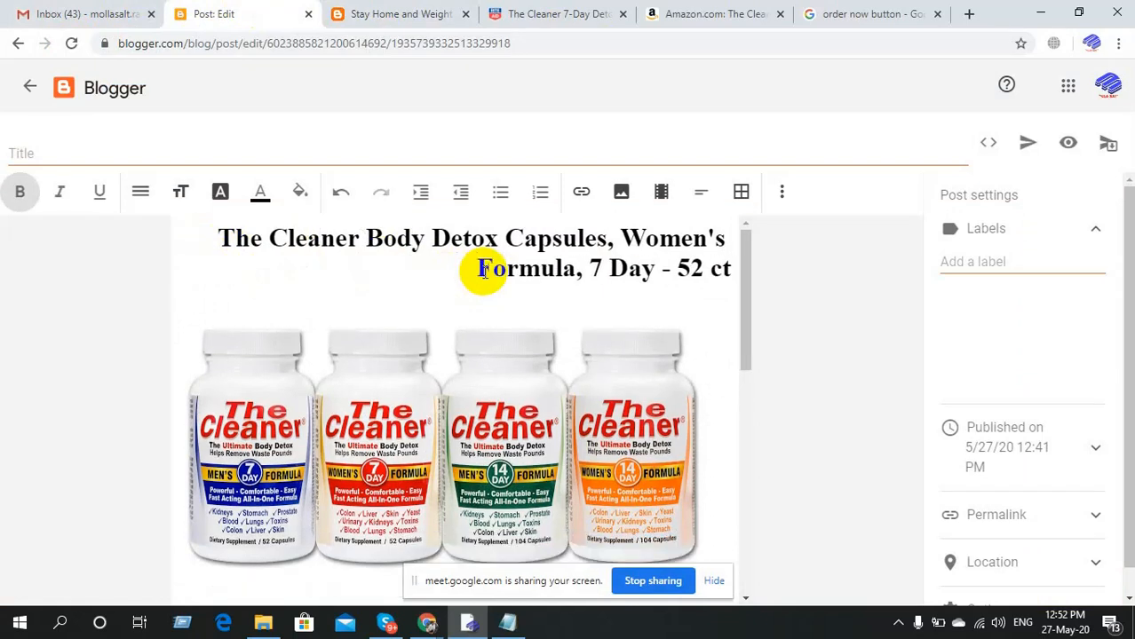
# Select the whole heading and apply Clear formatting after briefly trying Strikethrough.
pyautogui.tripleClick(480, 270)
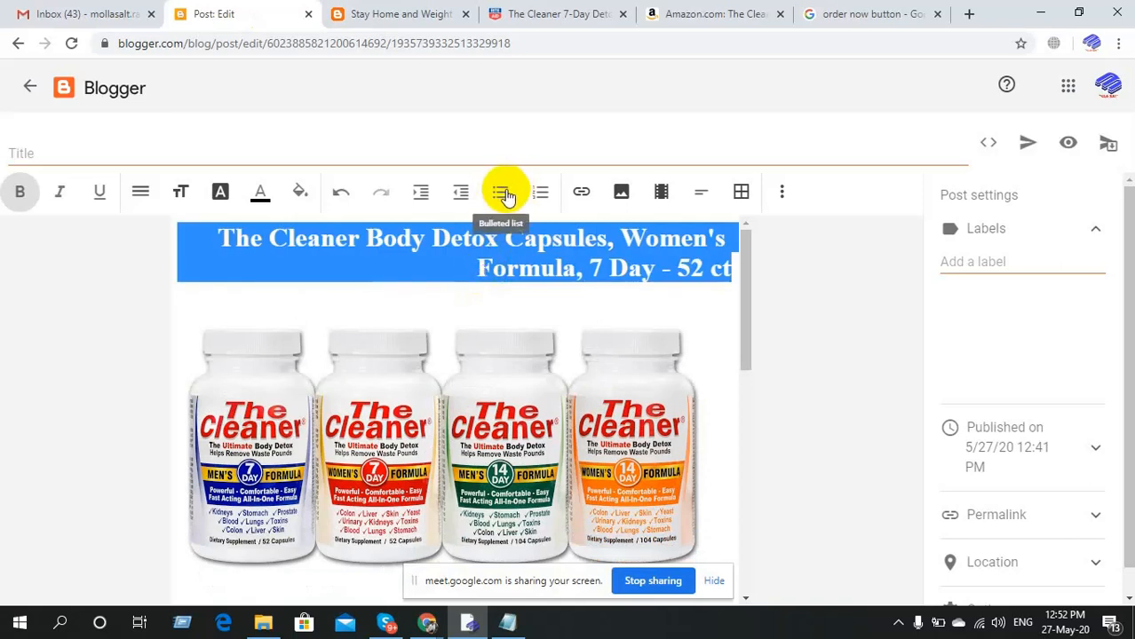
pyautogui.click(780, 194)
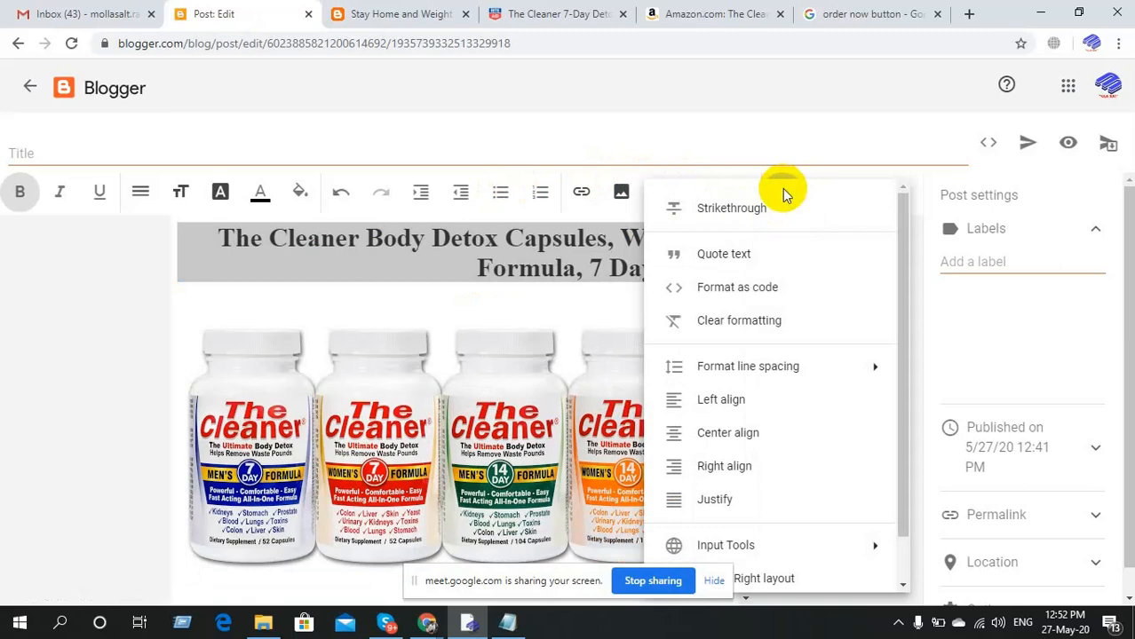
pyautogui.click(746, 213)
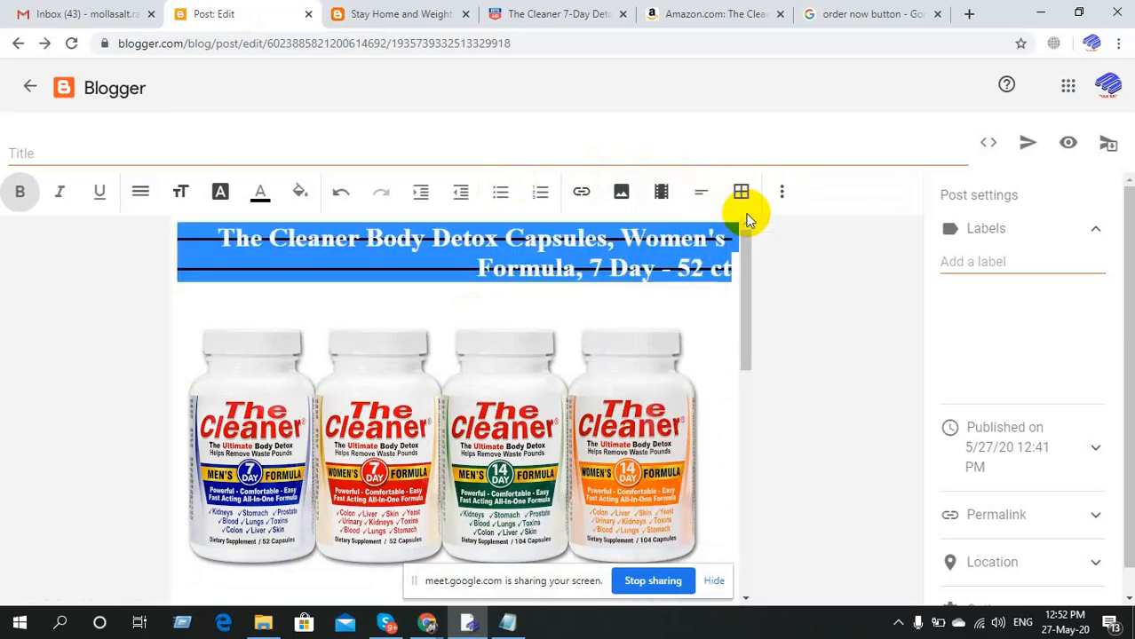
pyautogui.click(780, 193)
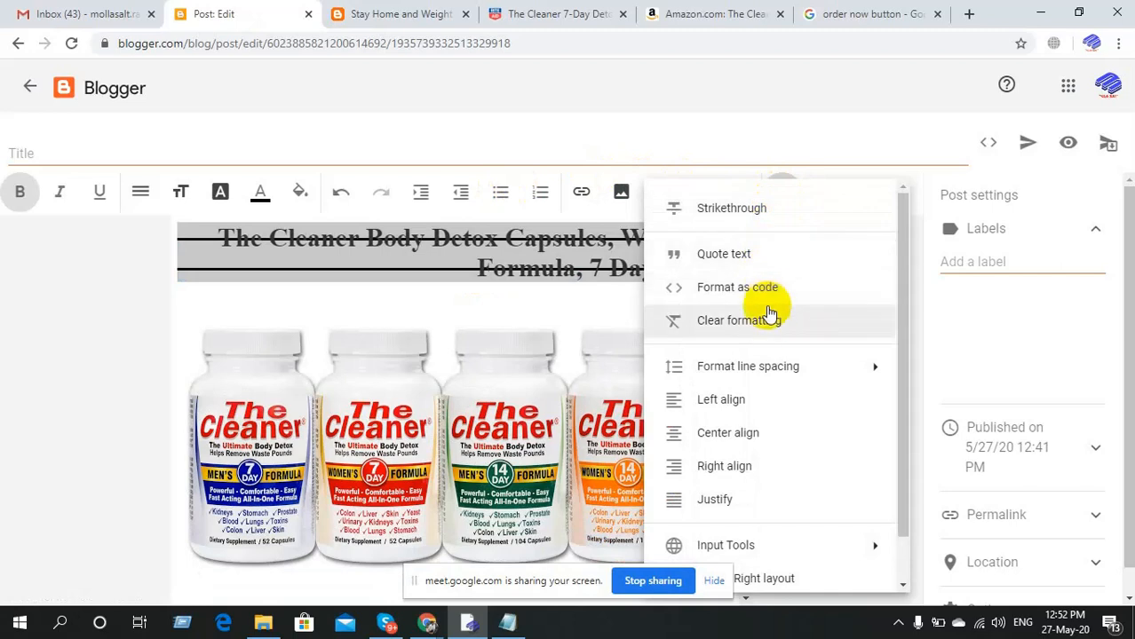
pyautogui.click(767, 318)
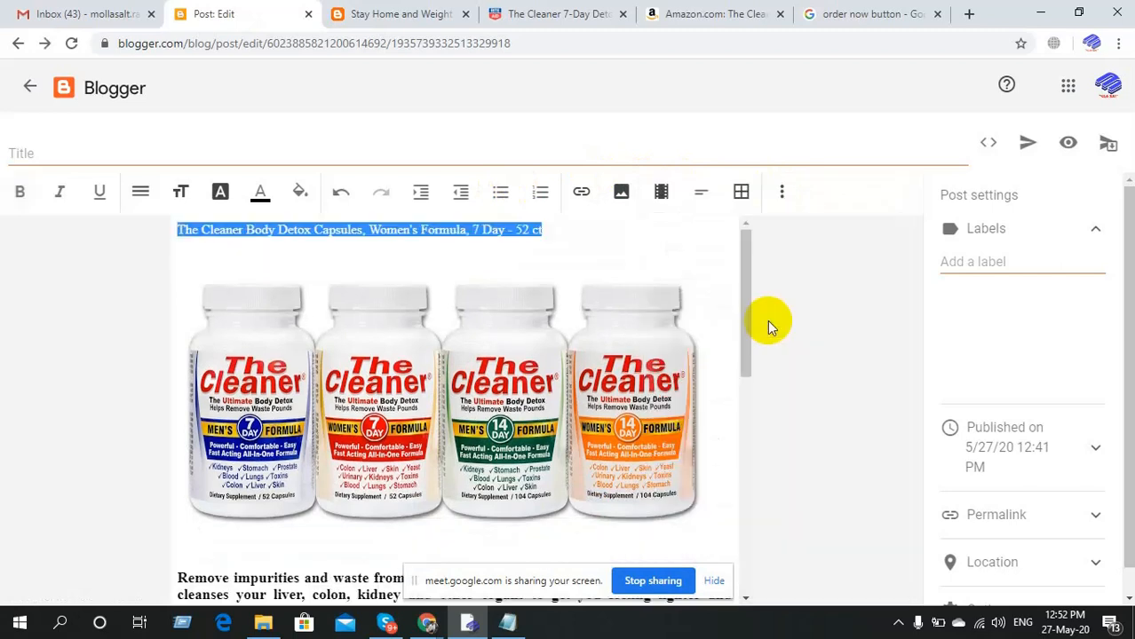
# Select the detox capsules heading, center-align it, set font size Huge, and make it bold.
pyautogui.click(587, 240)
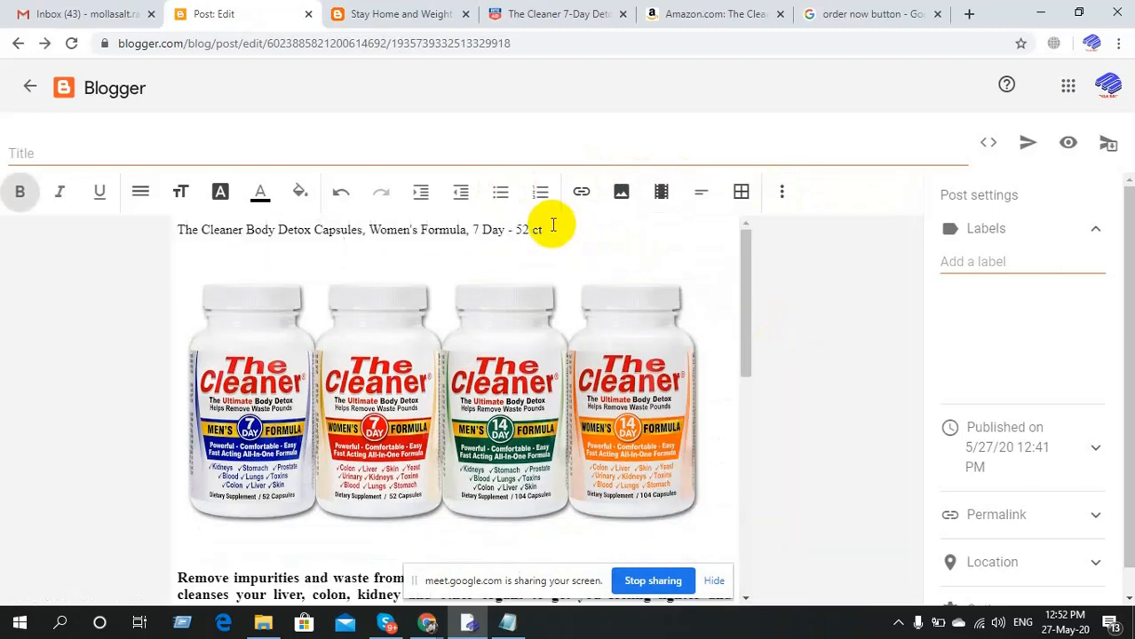
pyautogui.moveTo(551, 225); pyautogui.dragTo(179, 227)
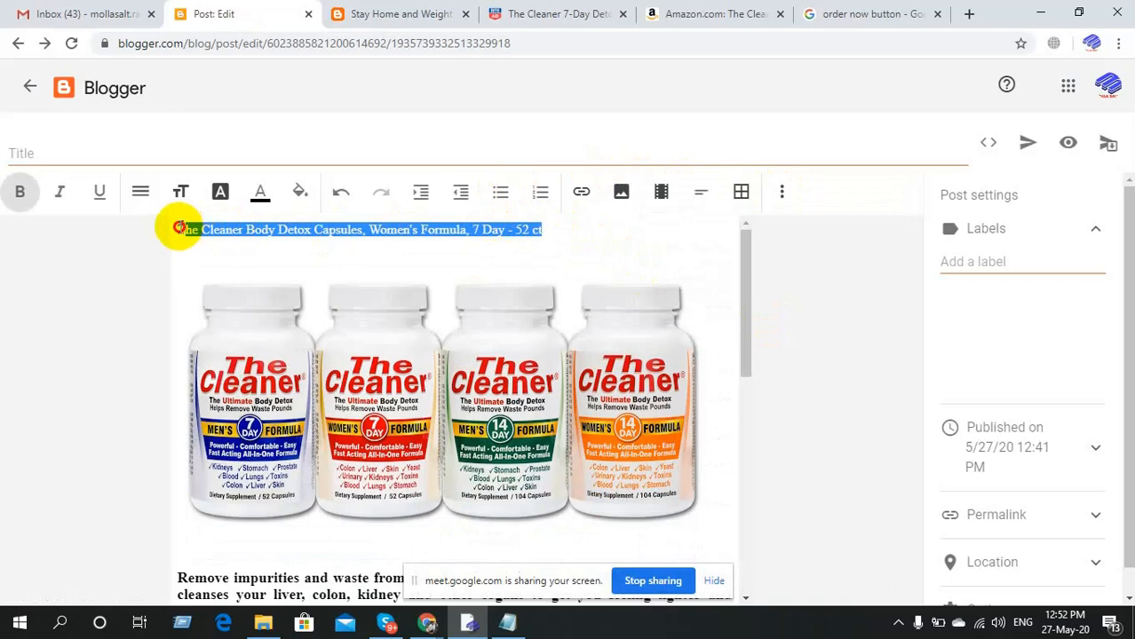
pyautogui.click(782, 192)
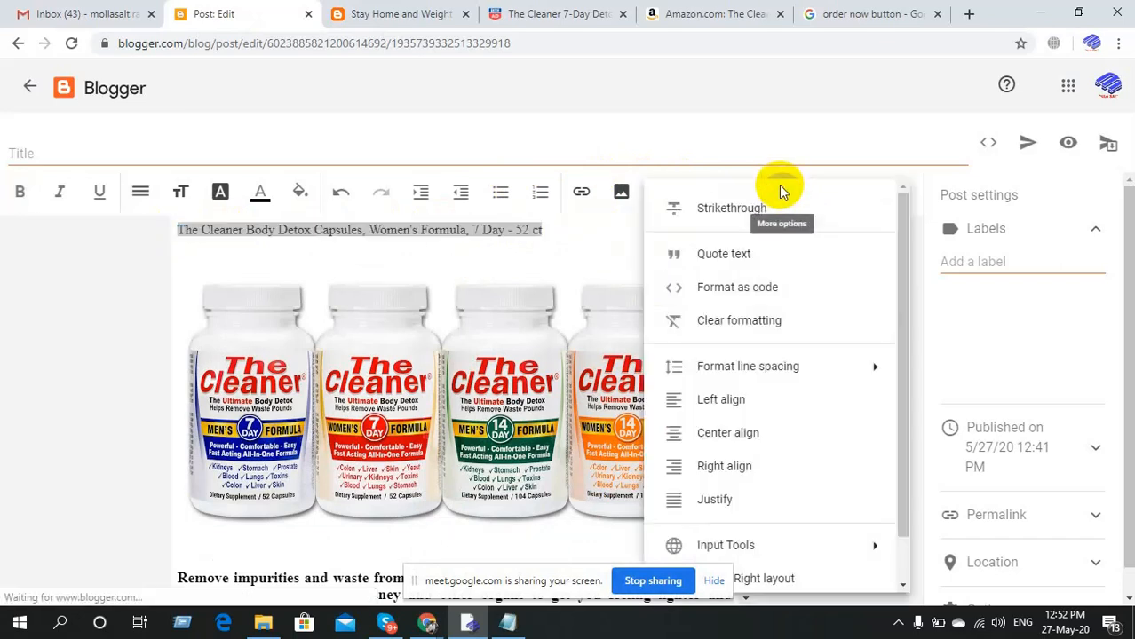
pyautogui.click(751, 433)
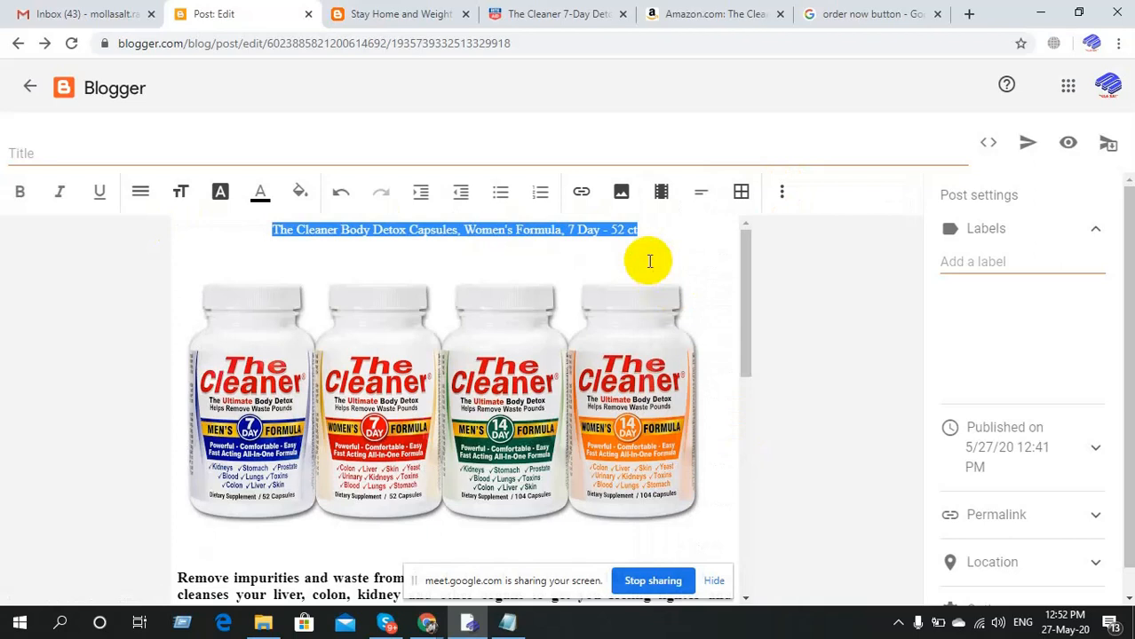
pyautogui.click(180, 194)
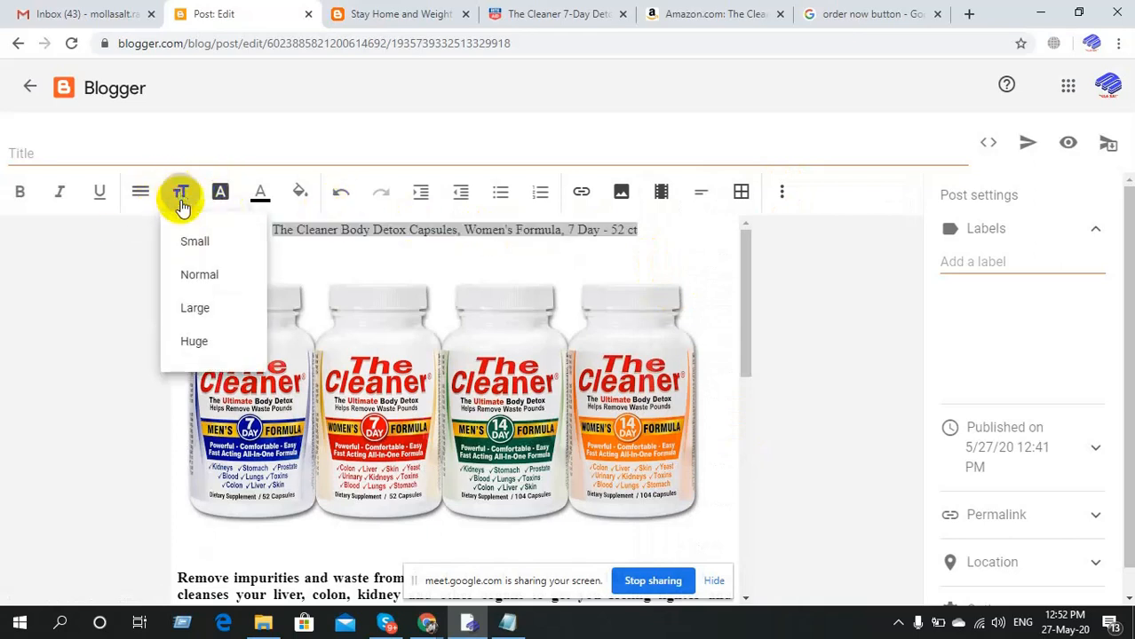
pyautogui.click(196, 342)
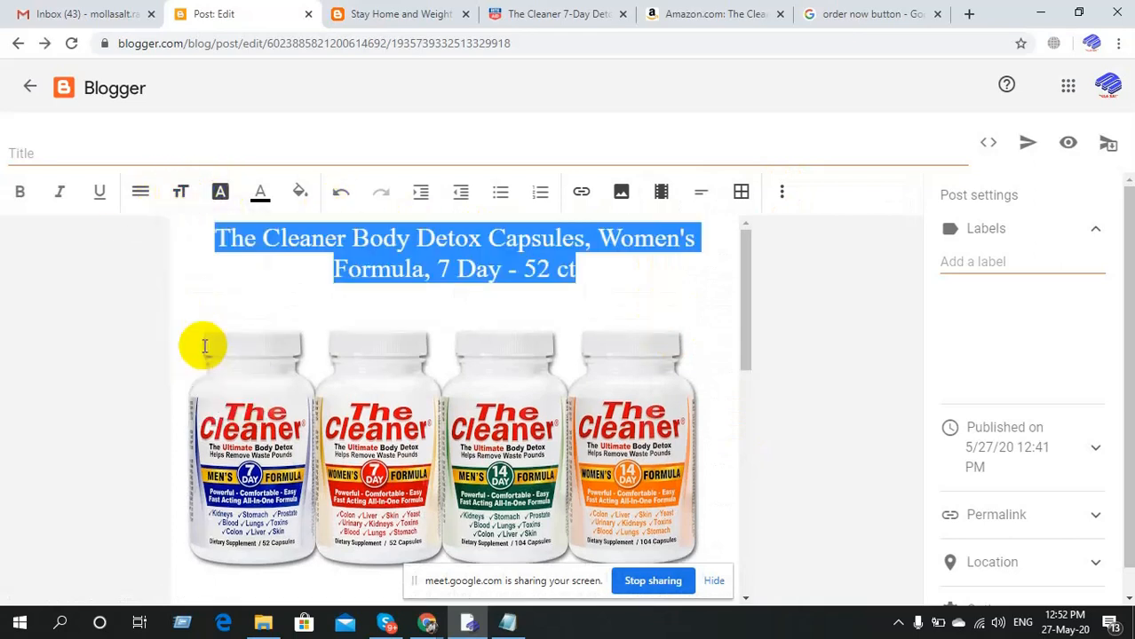
pyautogui.click(22, 193)
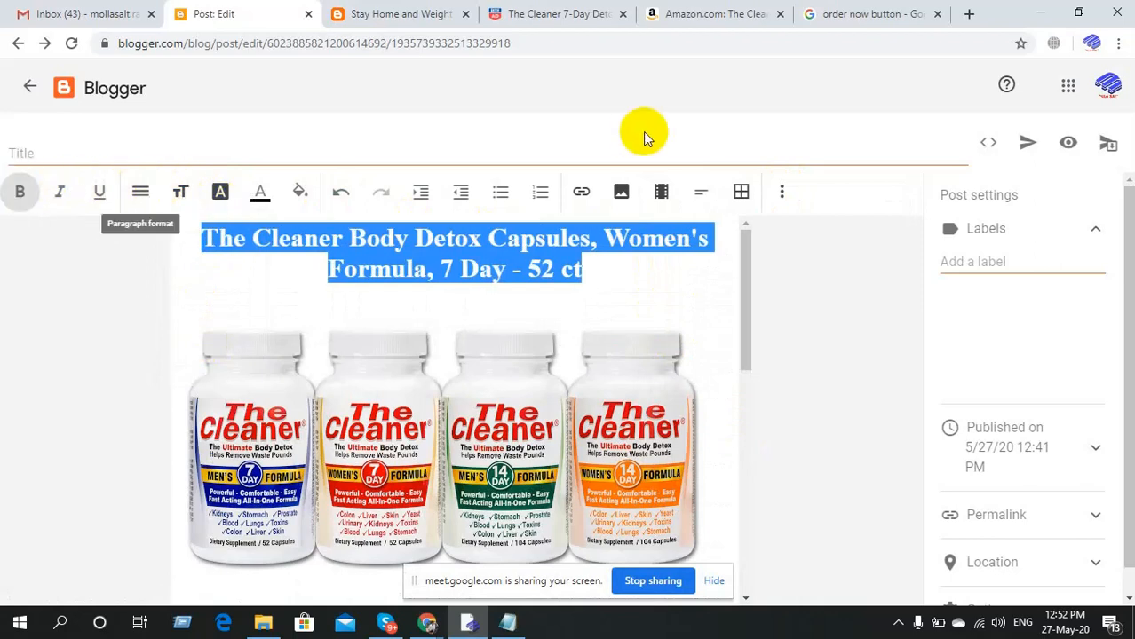
# Update the post and reload the live blog to check the centered bold heading.
pyautogui.click(1028, 142)
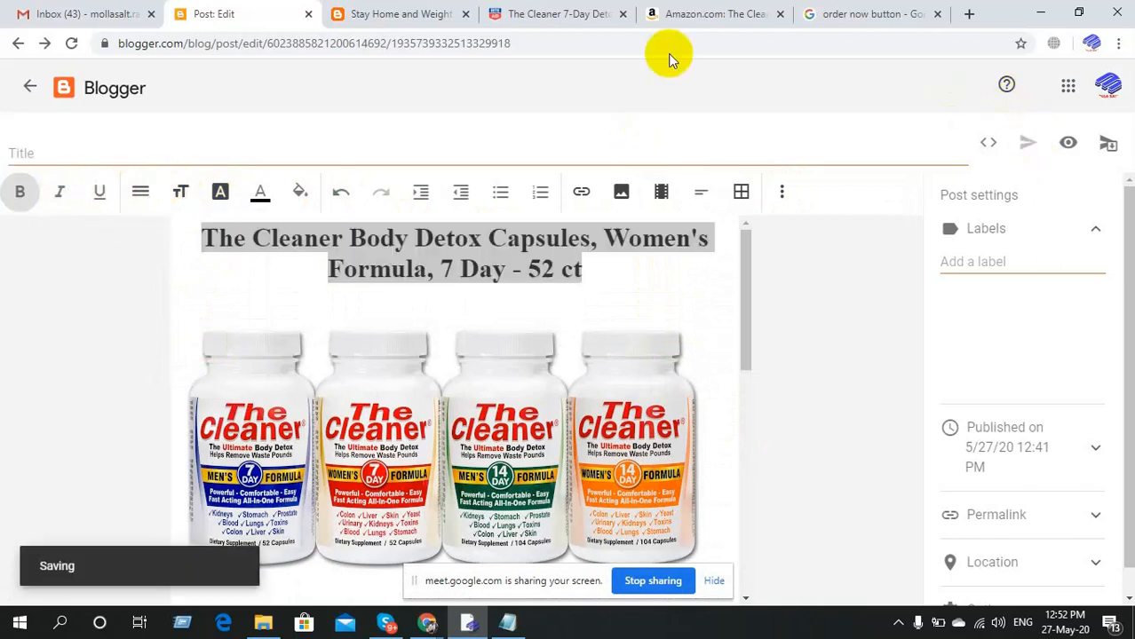
pyautogui.click(432, 9)
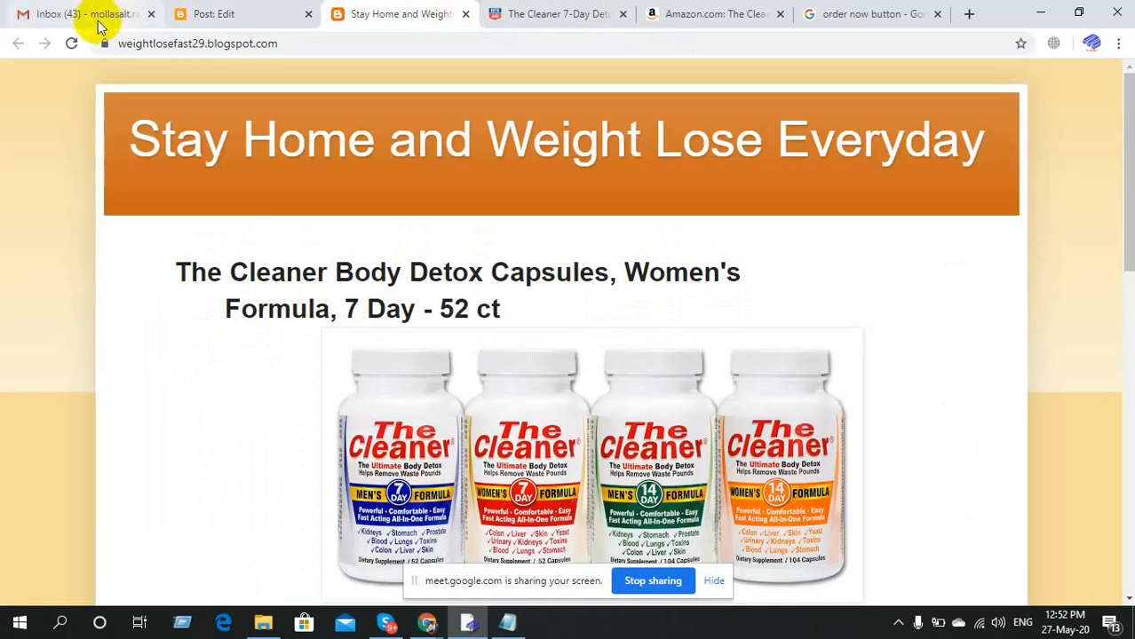
pyautogui.click(72, 44)
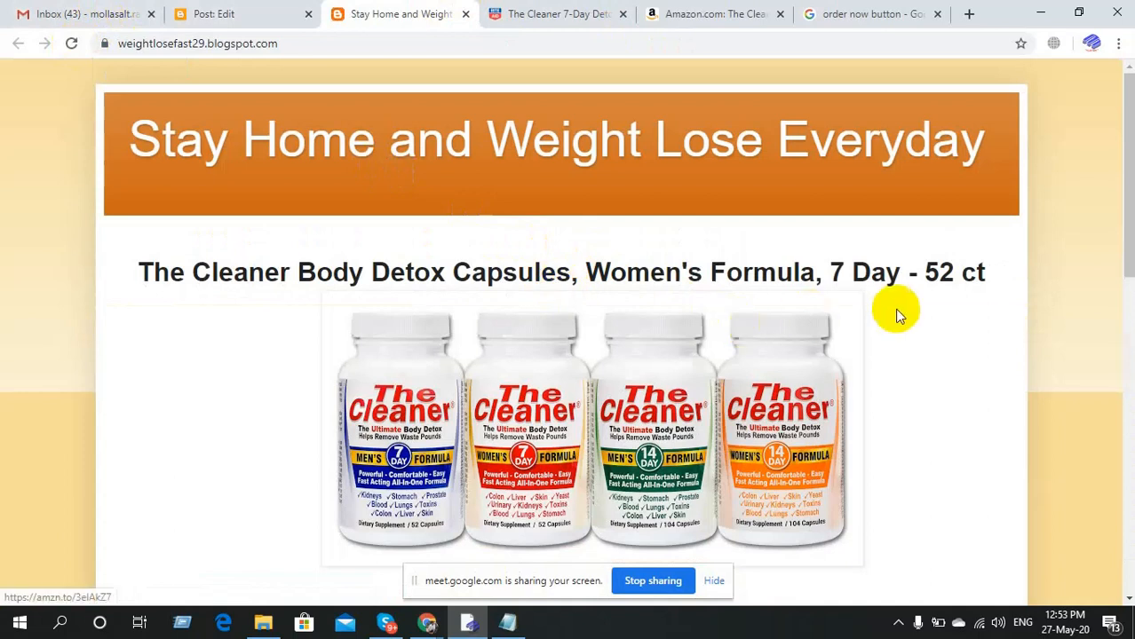
pyautogui.click(247, 13)
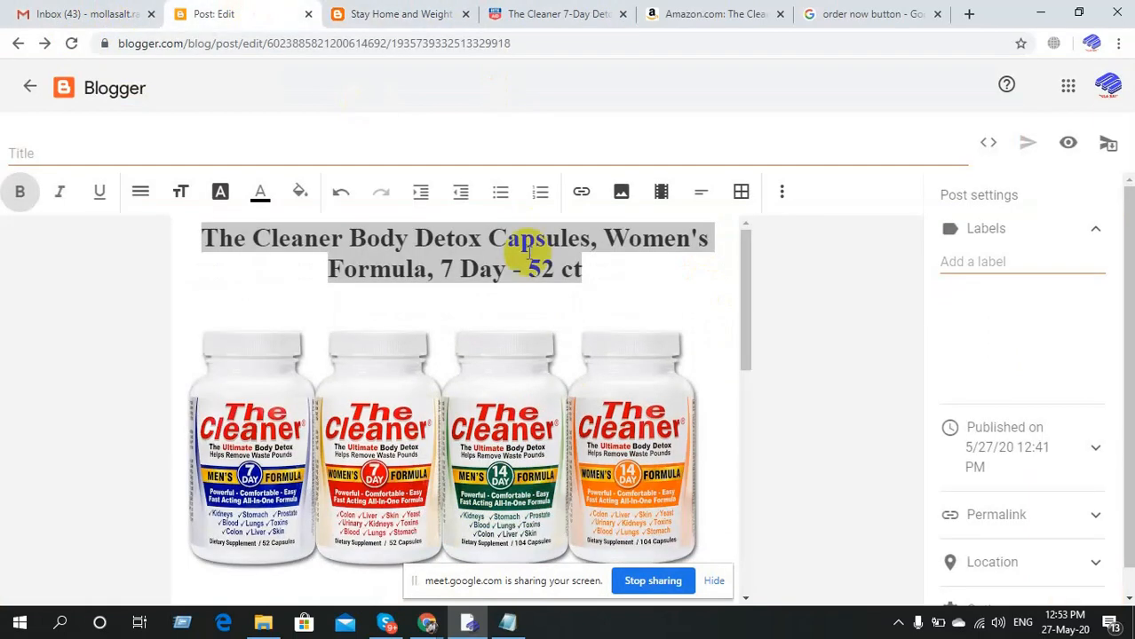
# Add a blank line after the heading and update the post again.
pyautogui.click(603, 278)
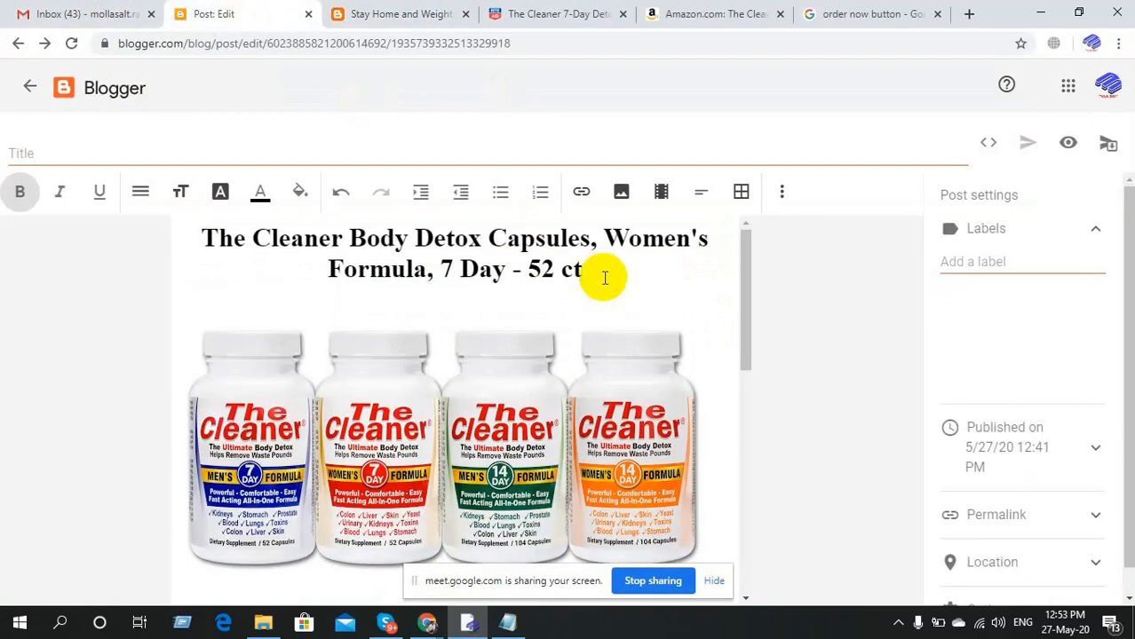
pyautogui.press('Return')
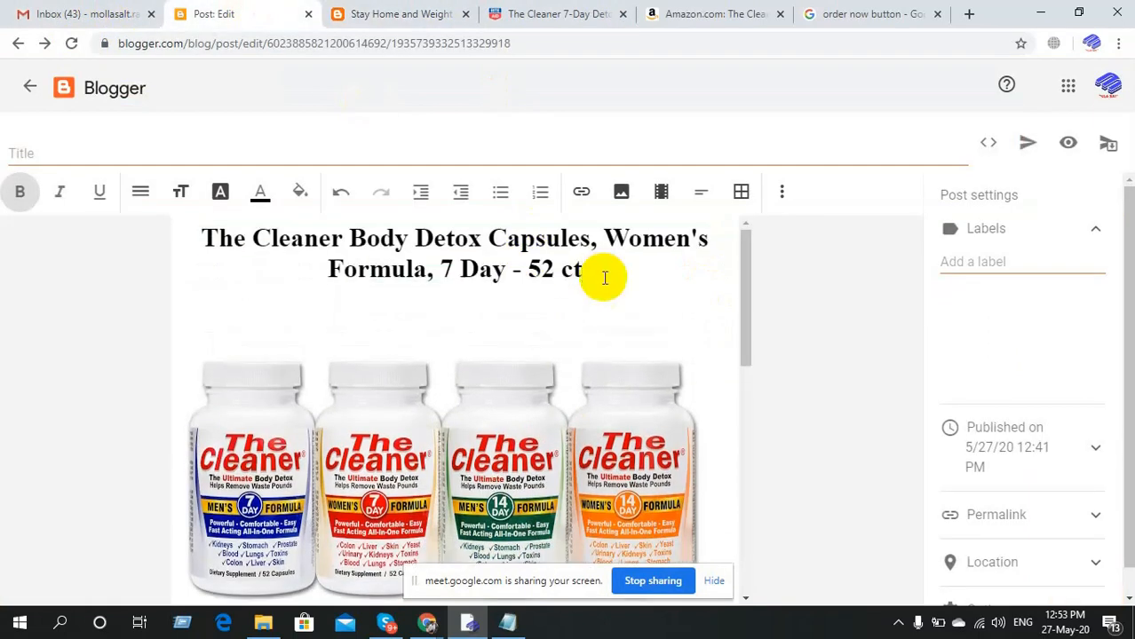
pyautogui.click(1026, 142)
# Glance at the Rite Aid product page, then reload and scroll through the live post.
pyautogui.click(494, 12)
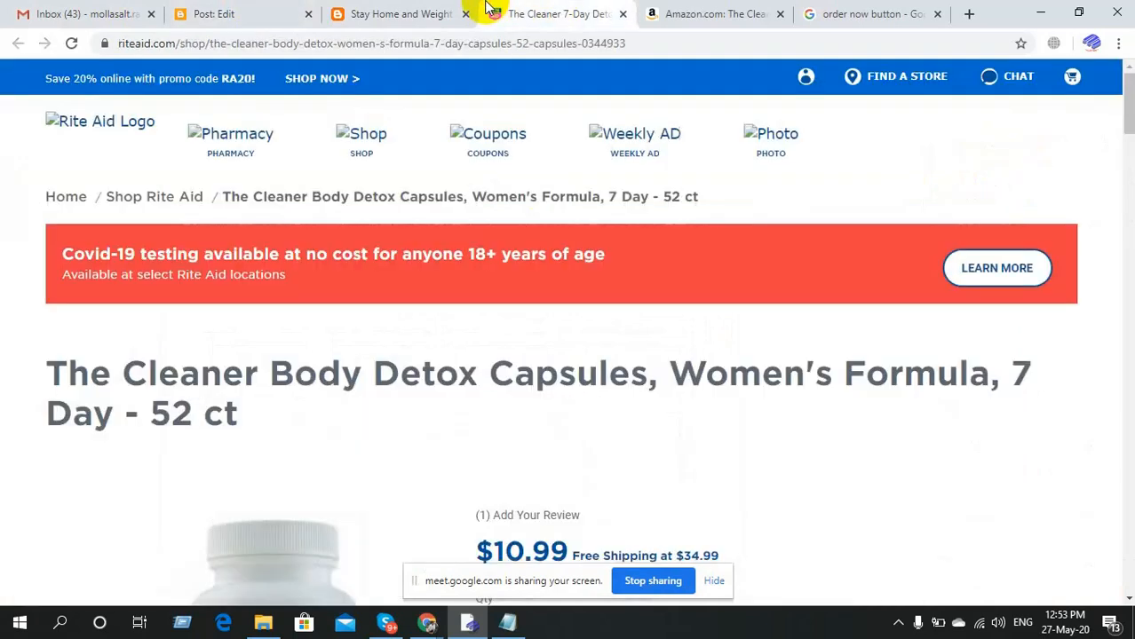
pyautogui.click(448, 13)
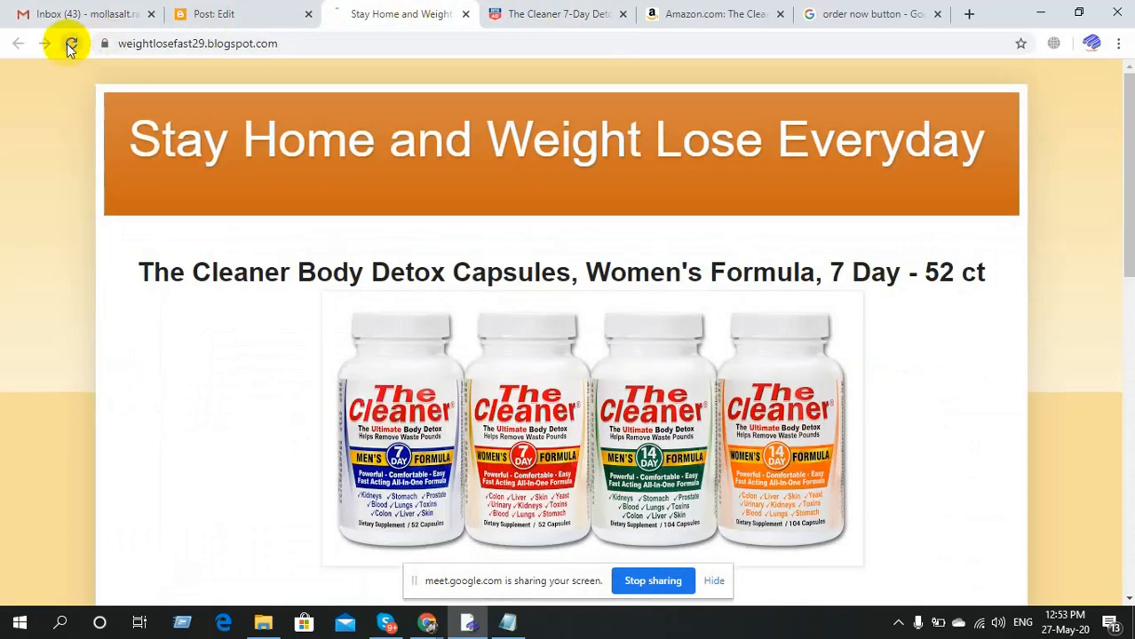
pyautogui.click(71, 44)
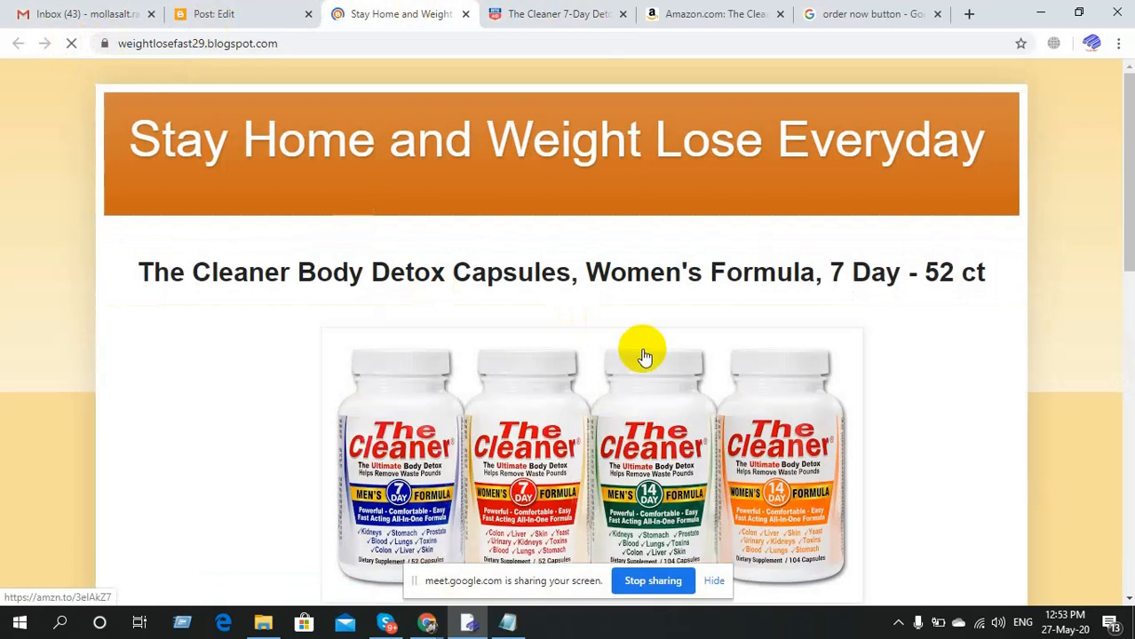
pyautogui.scroll(-7, 645, 356)
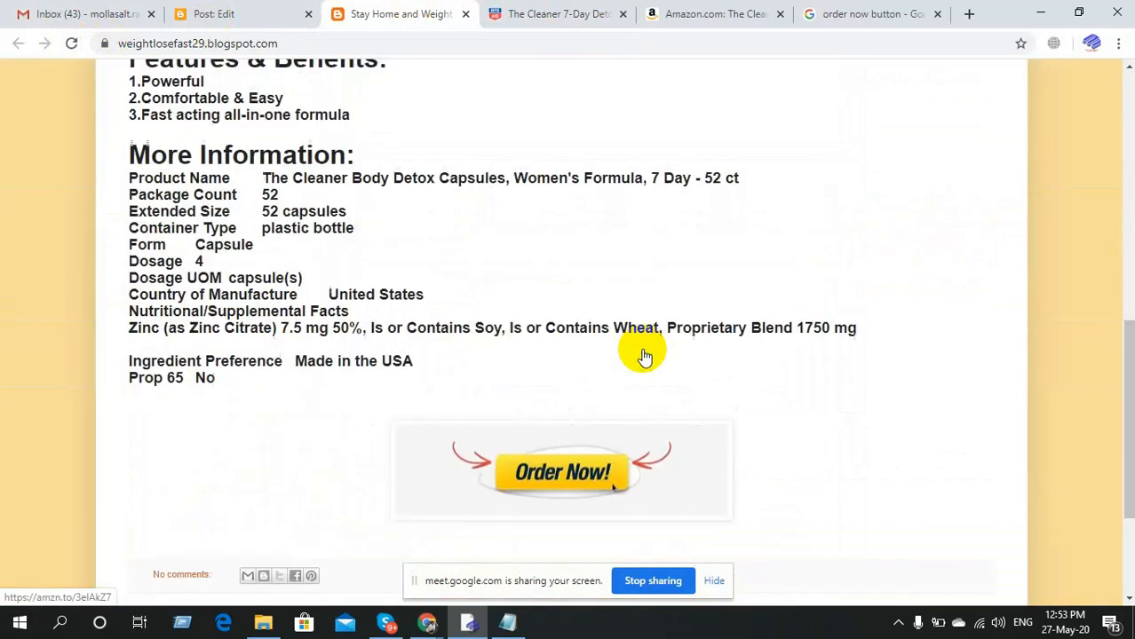
pyautogui.scroll(-3, 645, 356)
pyautogui.scroll(10, 644, 356)
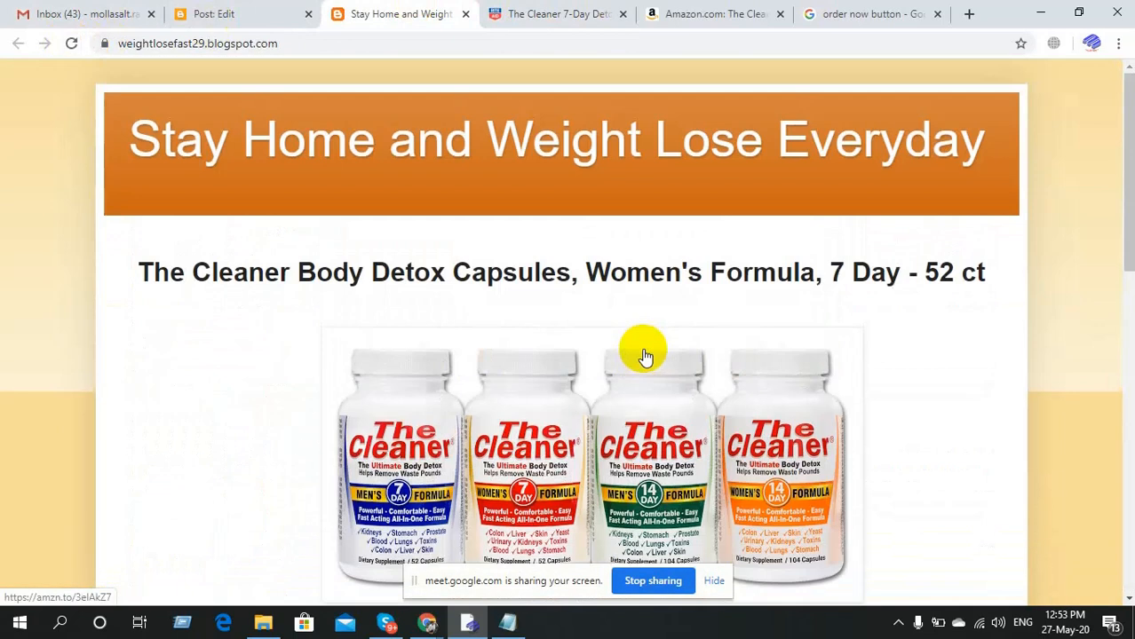
pyautogui.scroll(-3, 645, 356)
pyautogui.scroll(2, 644, 356)
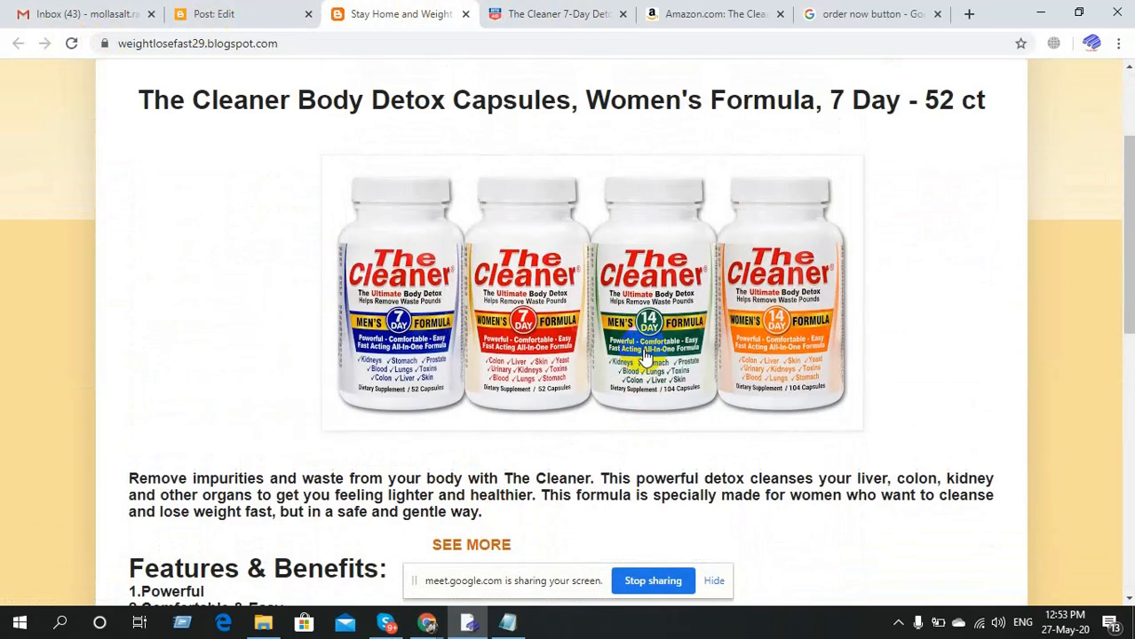
pyautogui.scroll(-2, 647, 356)
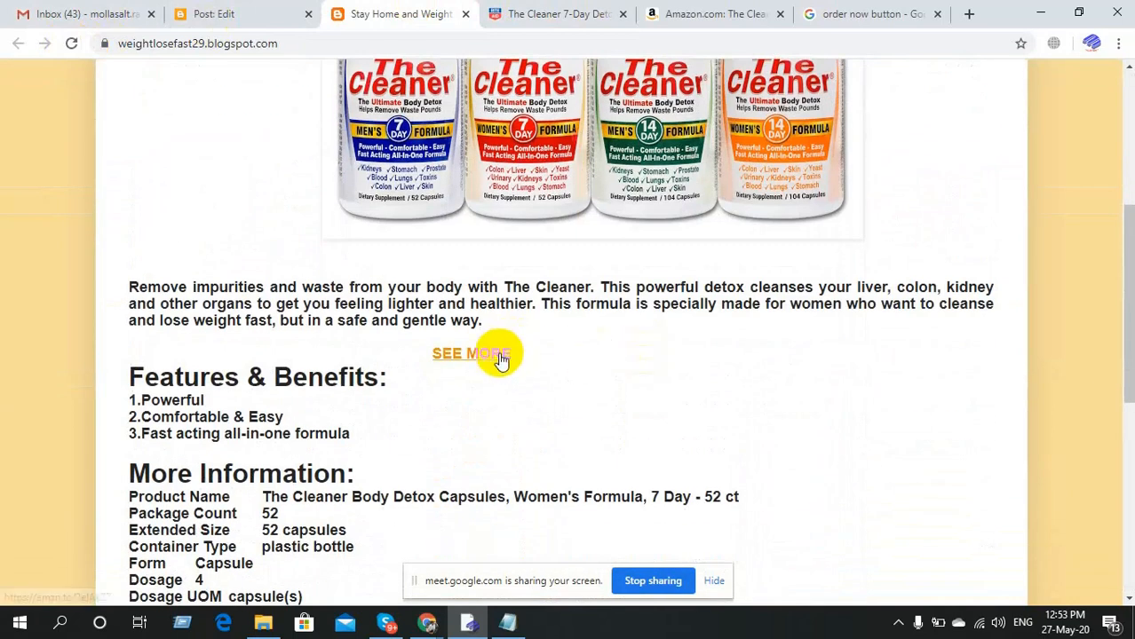
pyautogui.scroll(4, 603, 355)
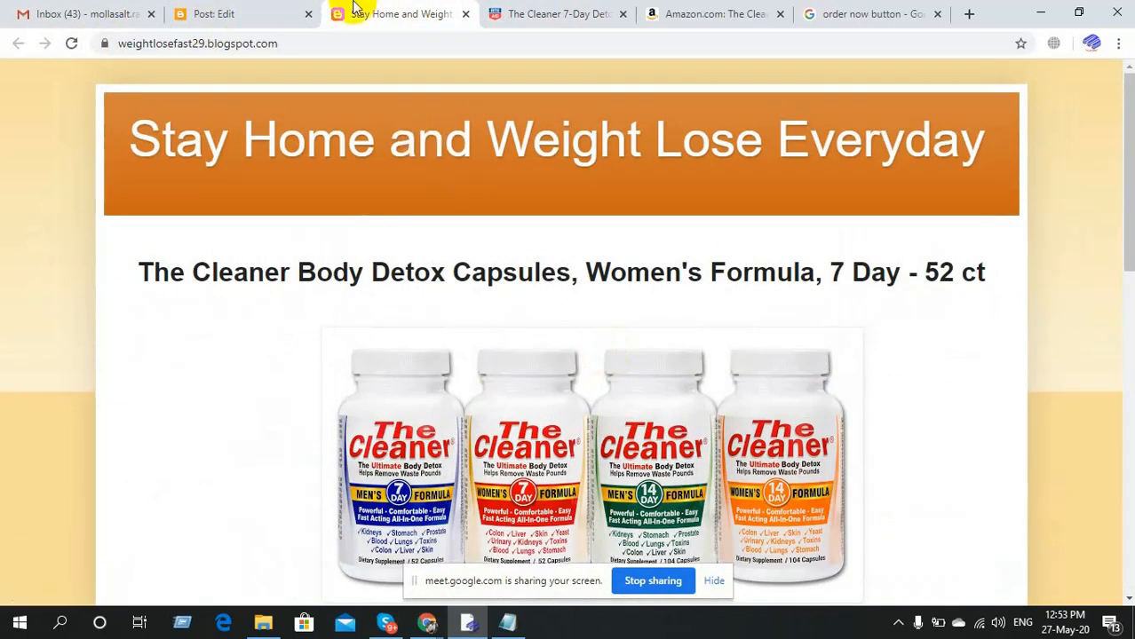
# Inspect the product heading text, including the word Cleaner, in the post editor.
pyautogui.click(254, 9)
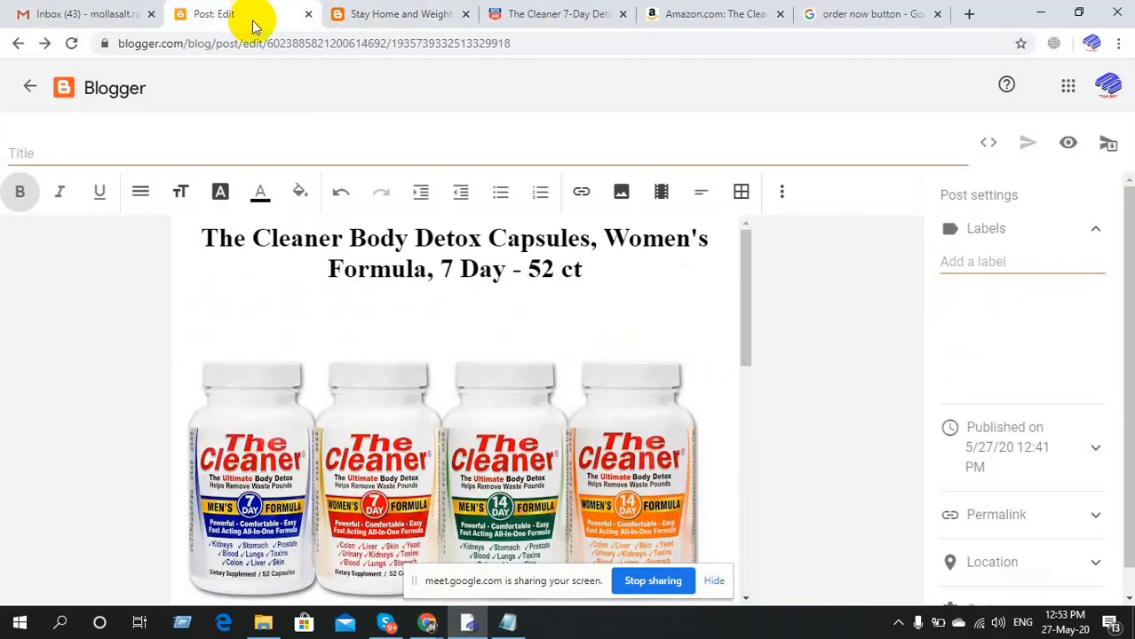
pyautogui.click(376, 9)
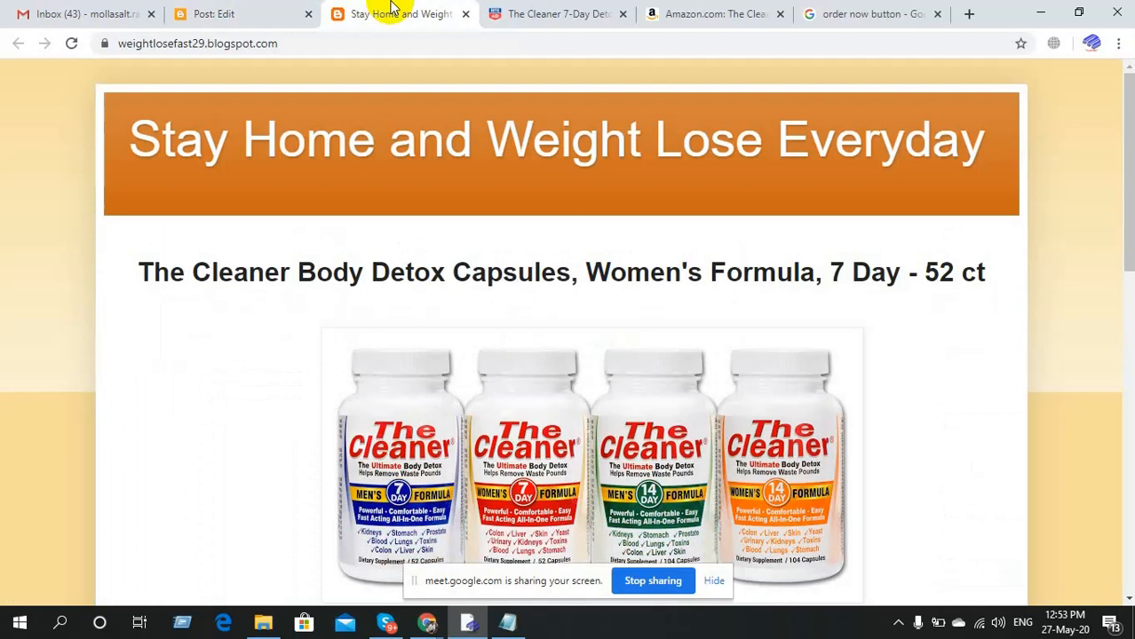
pyautogui.click(210, 9)
pyautogui.tripleClick(333, 248)
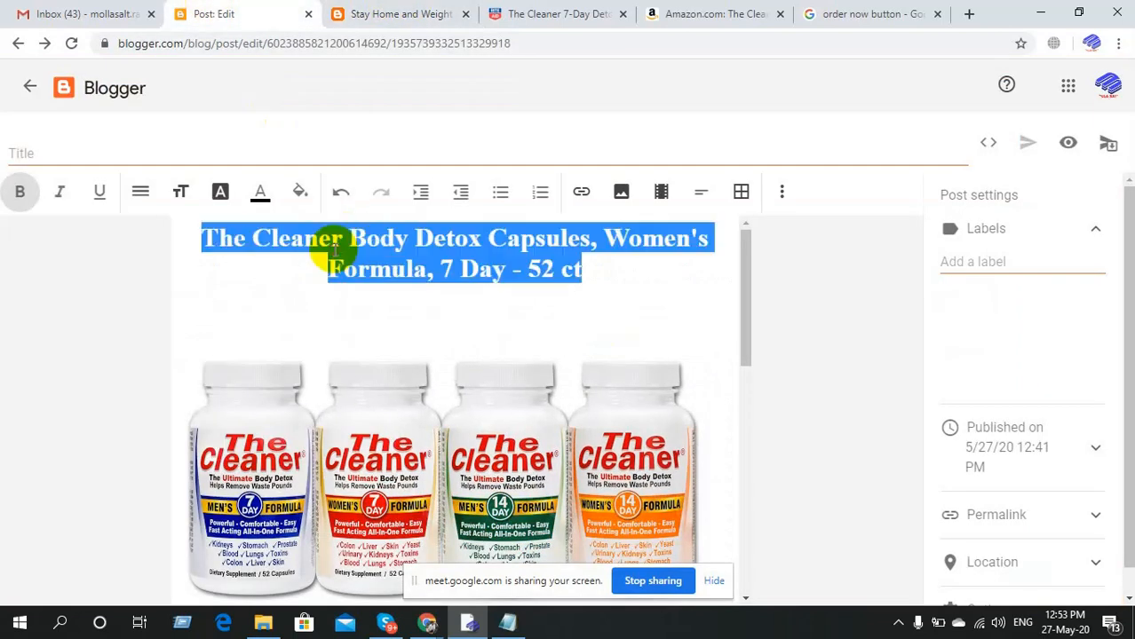
pyautogui.doubleClick(334, 250)
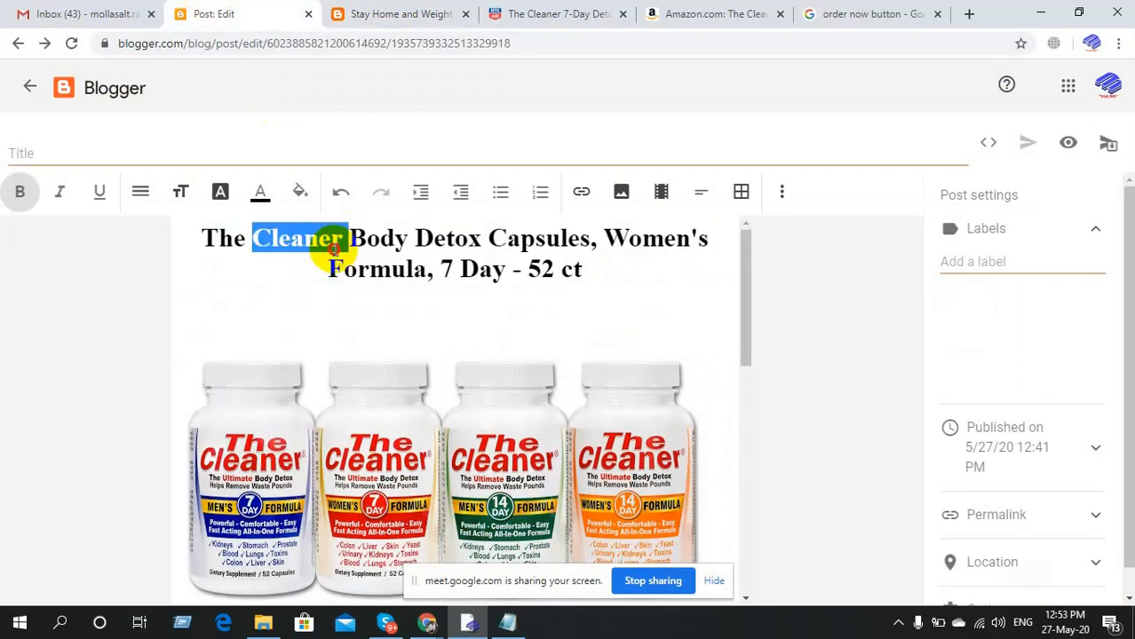
pyautogui.click(330, 248)
# Test SEE MORE, which opens the Amazon Cleaner page at $14.98, then select the blog URL.
pyautogui.click(357, 9)
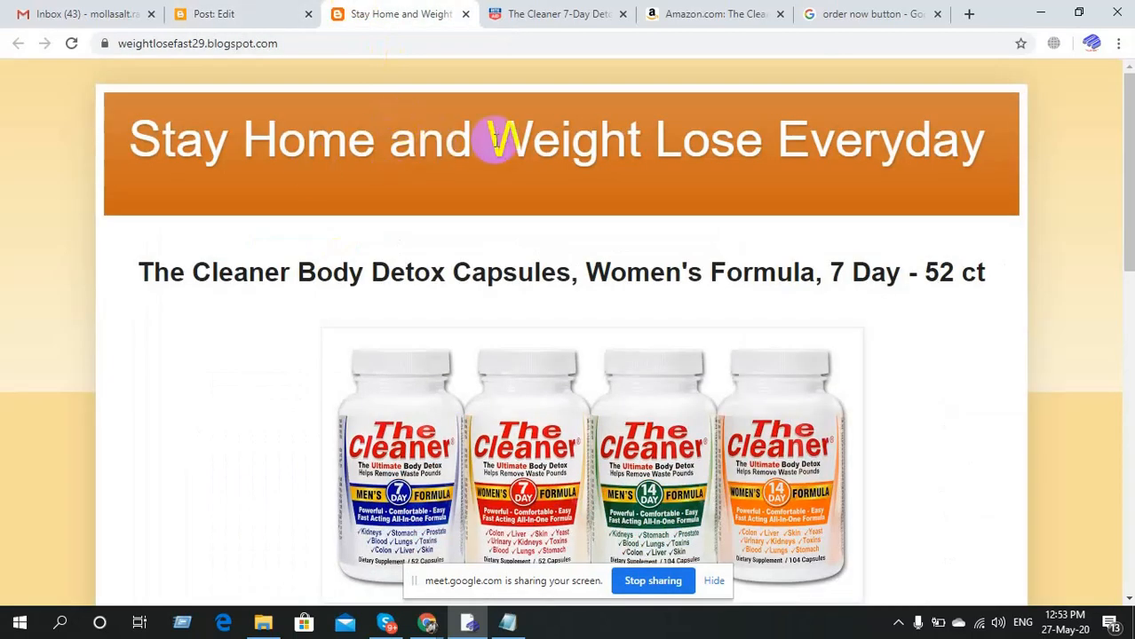
pyautogui.scroll(-15, 436, 360)
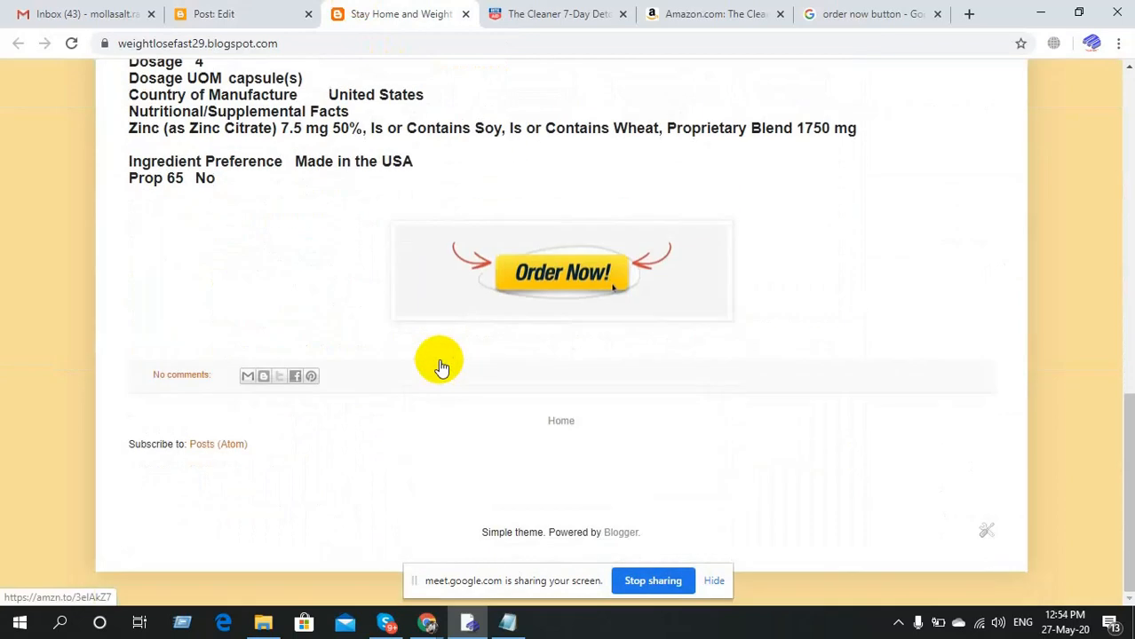
pyautogui.scroll(15, 441, 366)
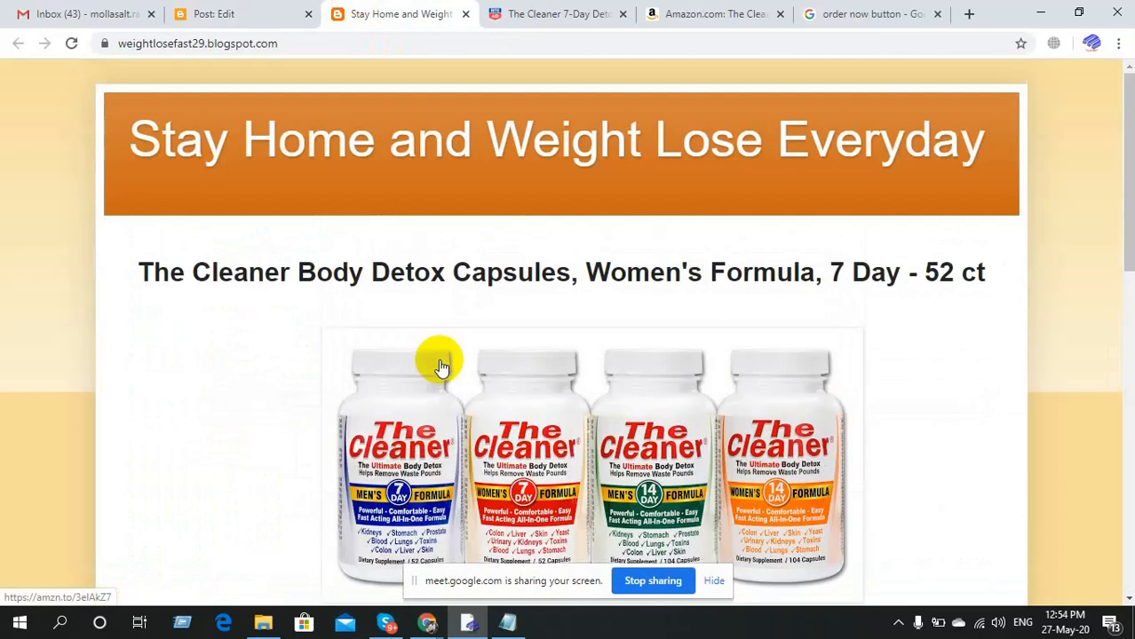
pyautogui.scroll(-5, 441, 366)
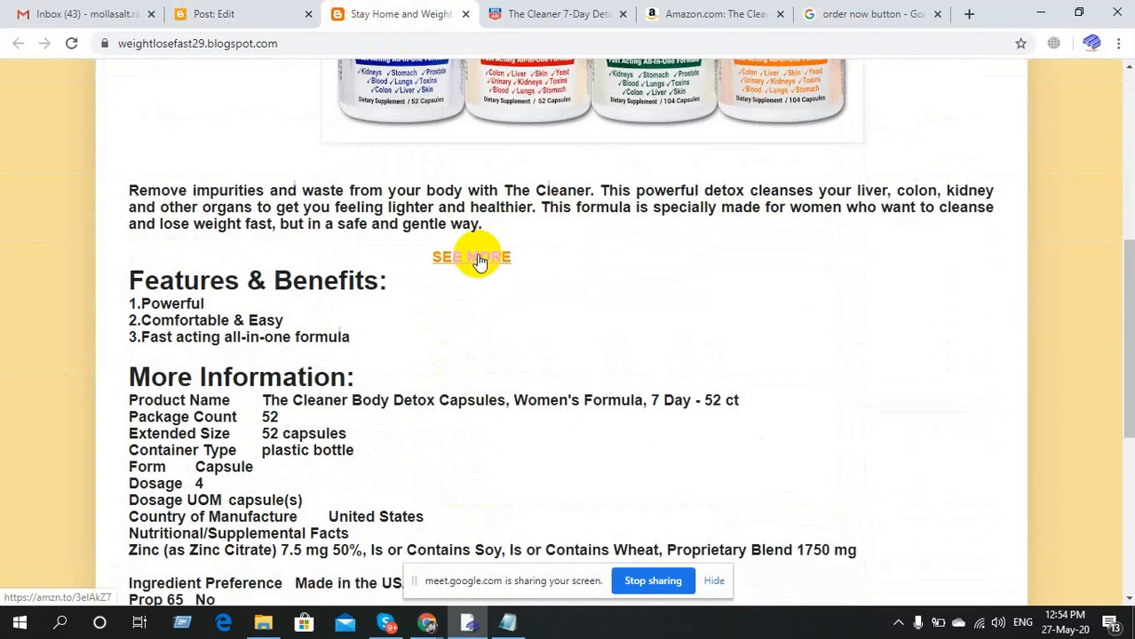
pyautogui.click(473, 259)
pyautogui.click(468, 9)
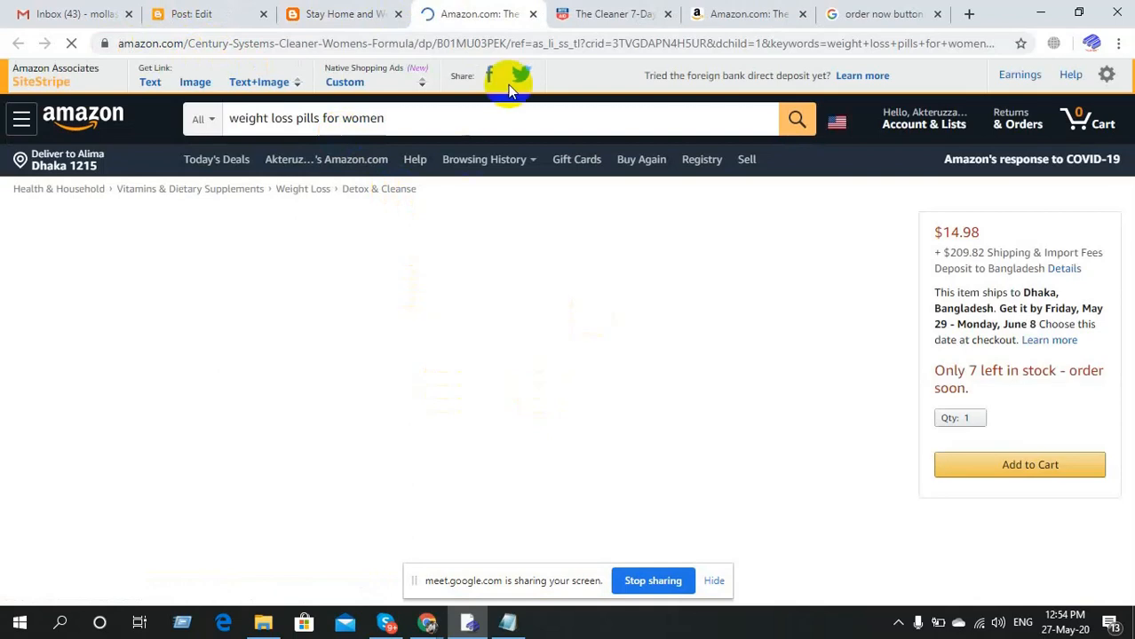
pyautogui.click(533, 18)
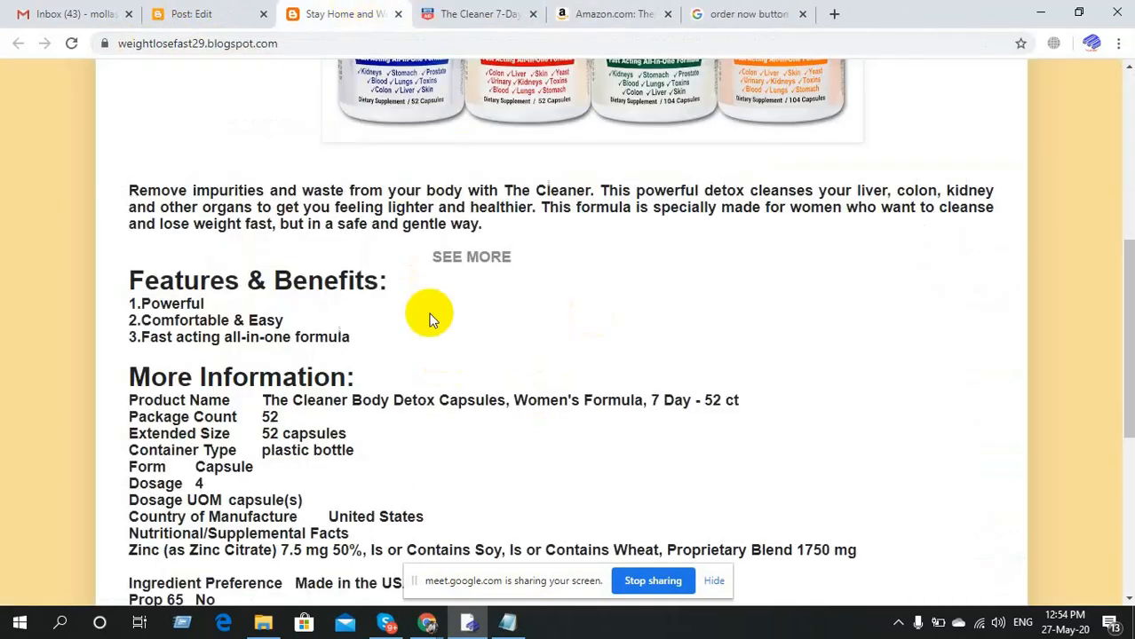
pyautogui.scroll(5, 427, 314)
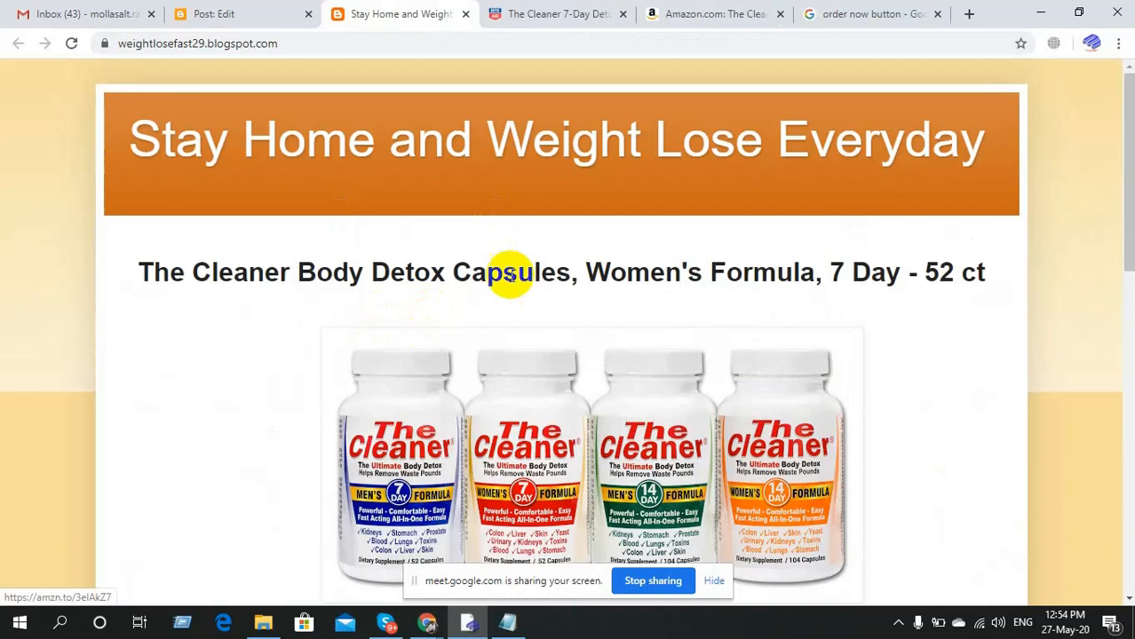
pyautogui.click(303, 43)
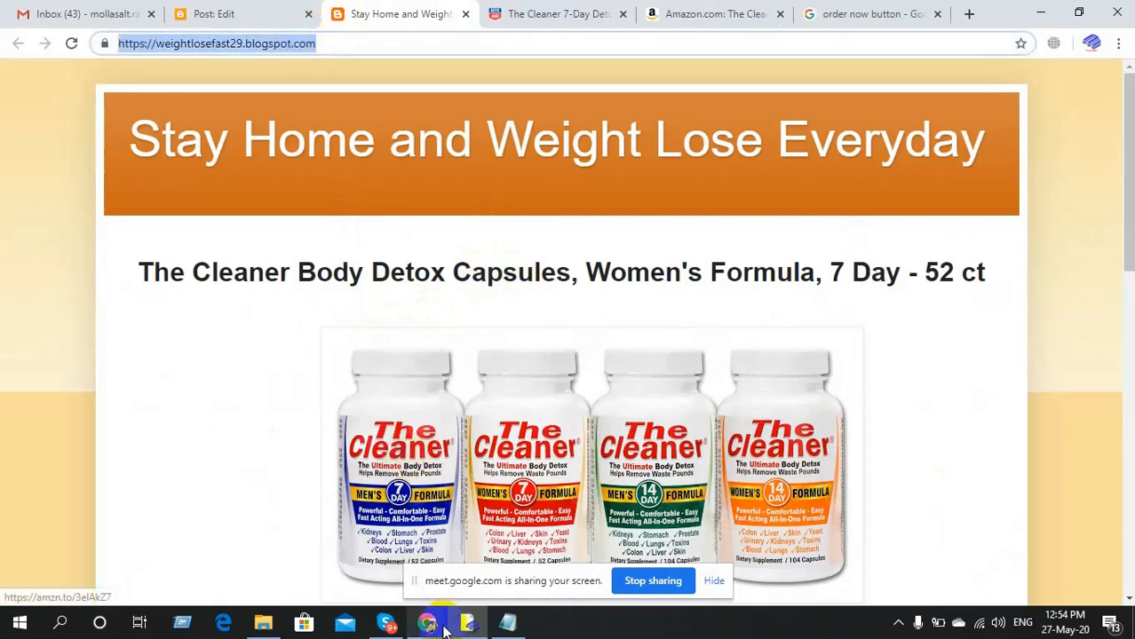
# Post weightlosefast29.blogspot.com in the Meet chat to everyone, then minimize Meet.
pyautogui.moveTo(417, 626)
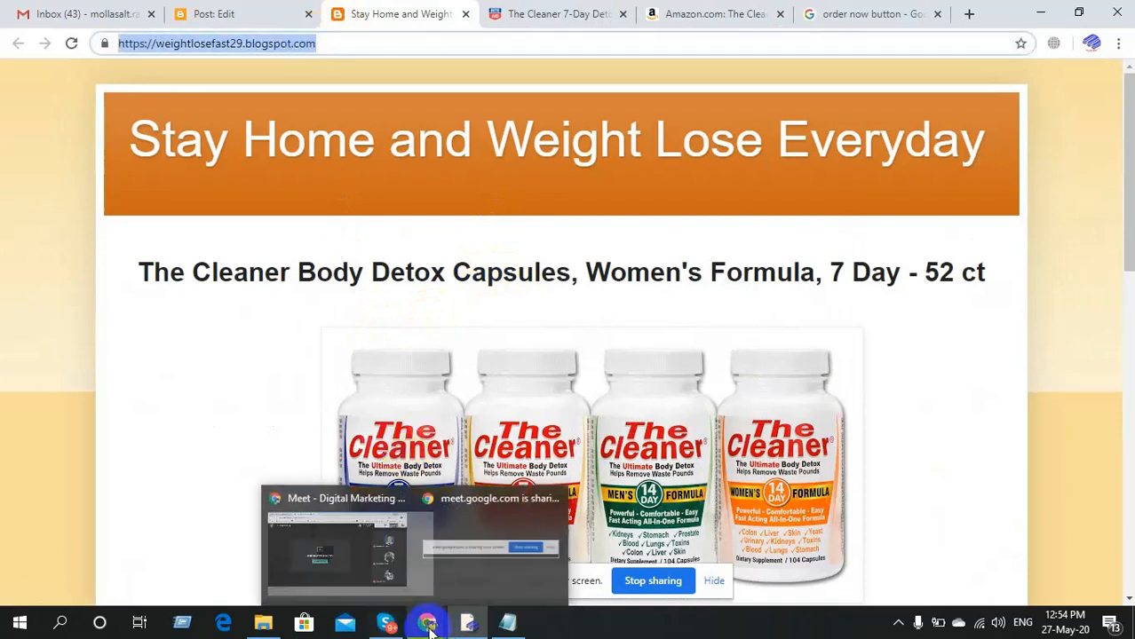
pyautogui.click(372, 593)
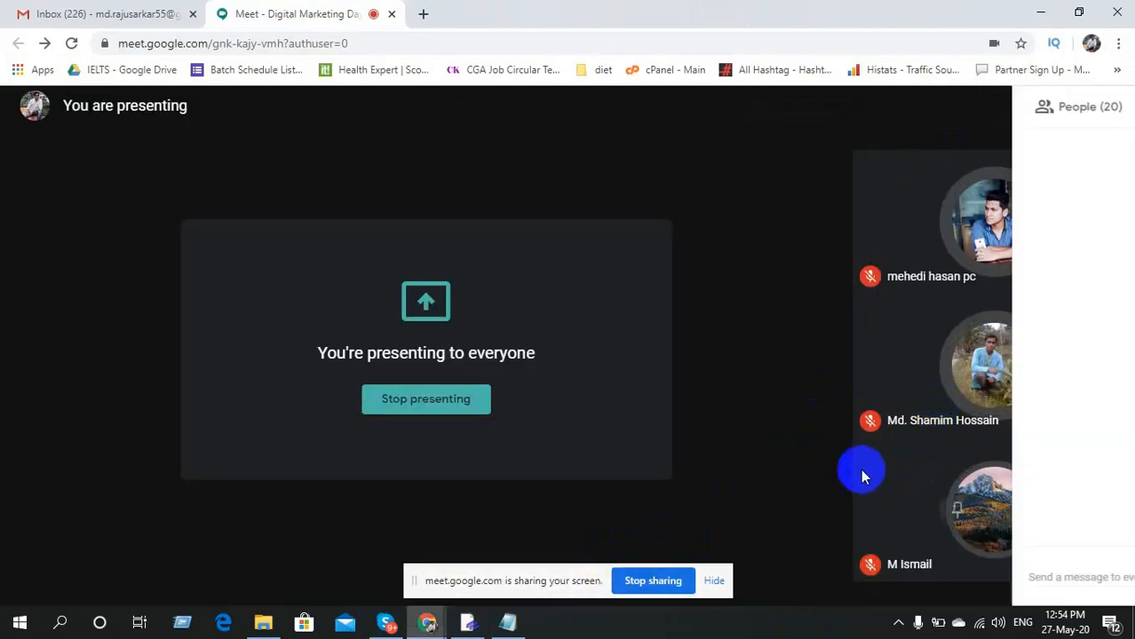
pyautogui.click(926, 582)
pyautogui.write('https://weightlosefast29.blogspot.com/')
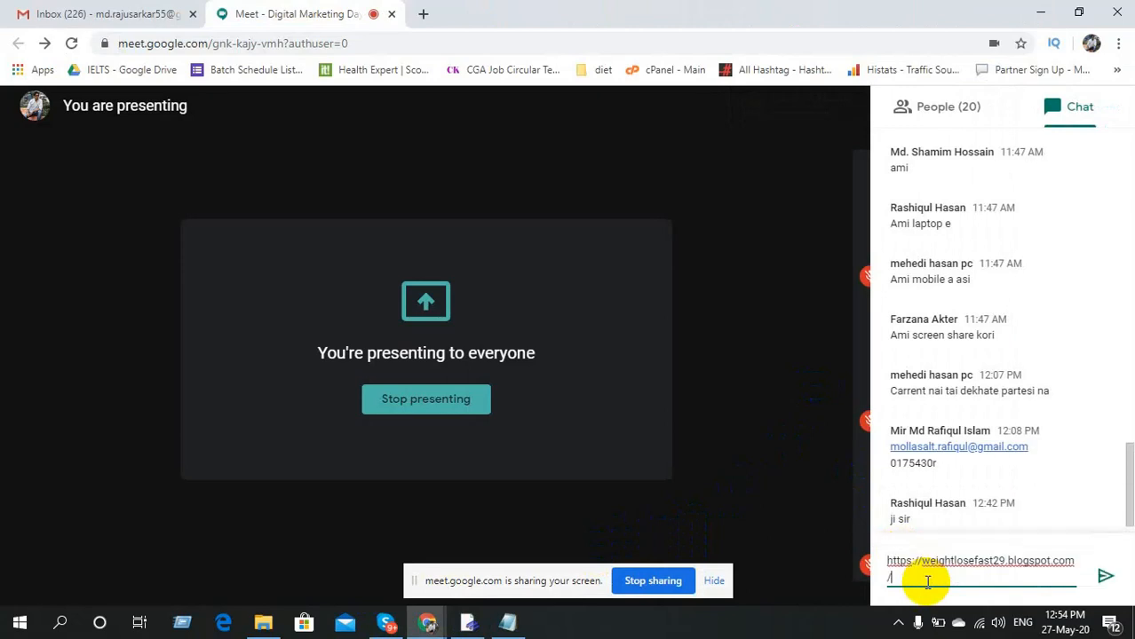
pyautogui.press('Return')
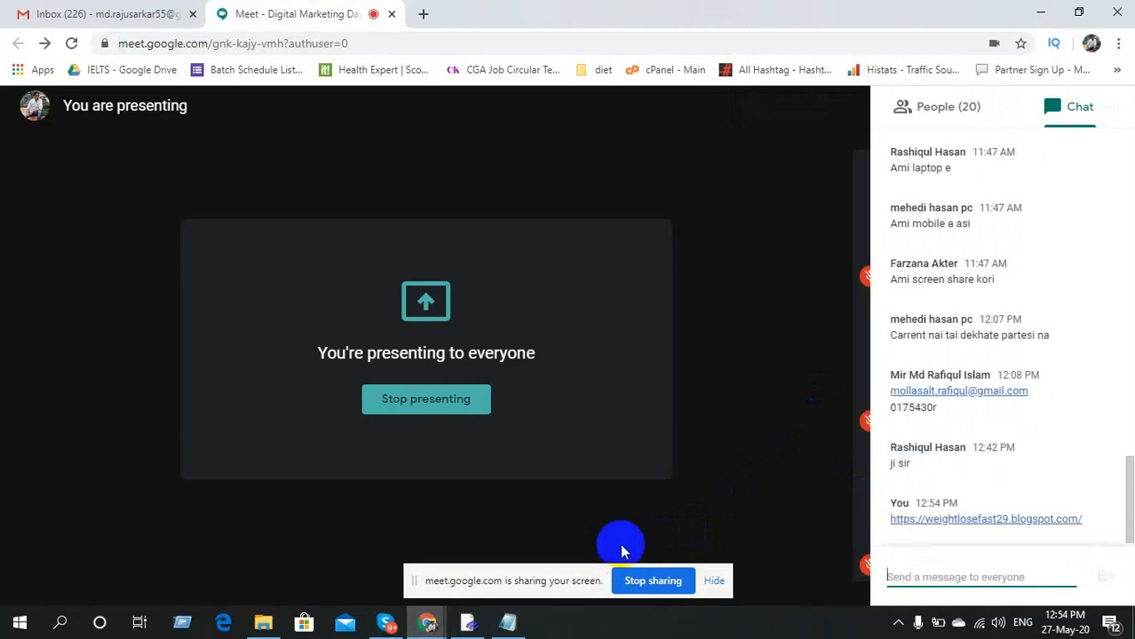
pyautogui.click(767, 412)
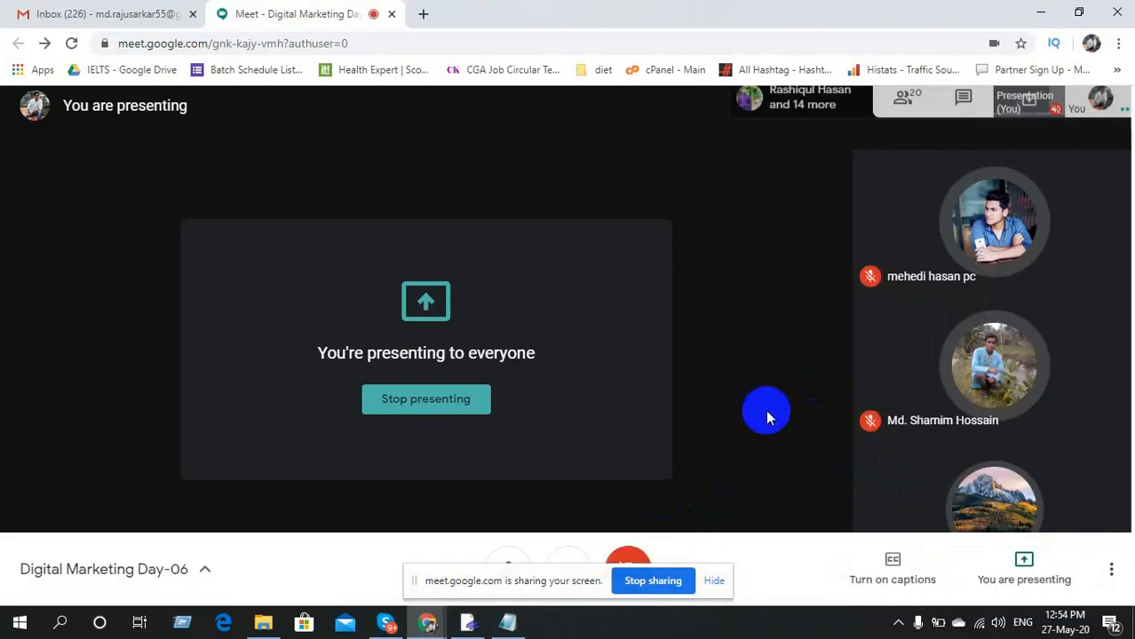
pyautogui.click(892, 626)
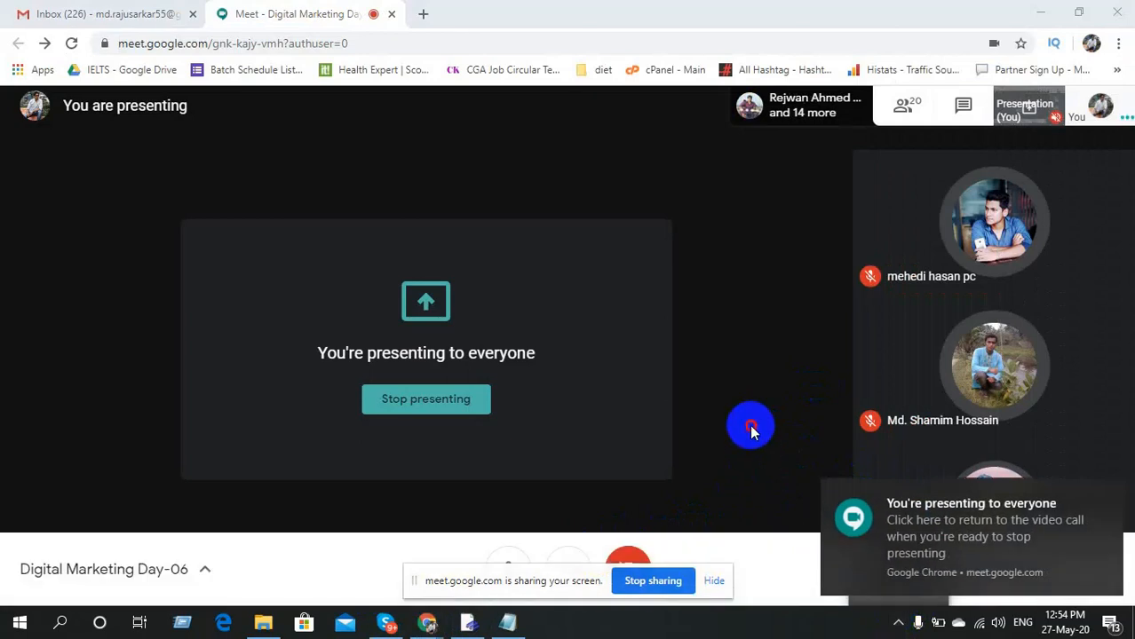
pyautogui.click(901, 623)
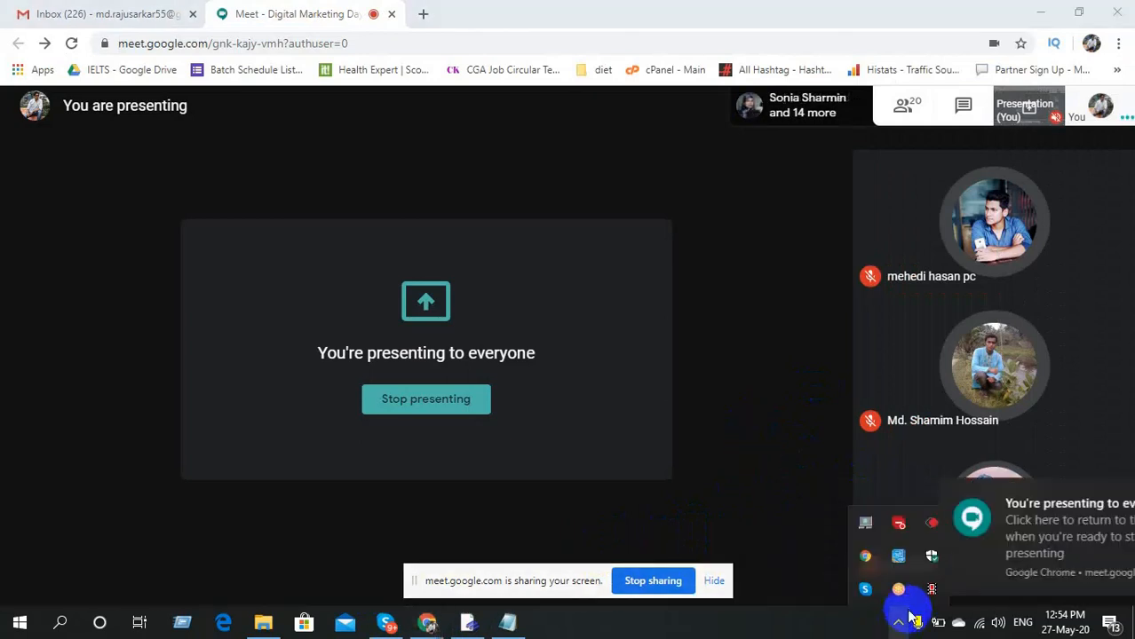
pyautogui.click(1043, 13)
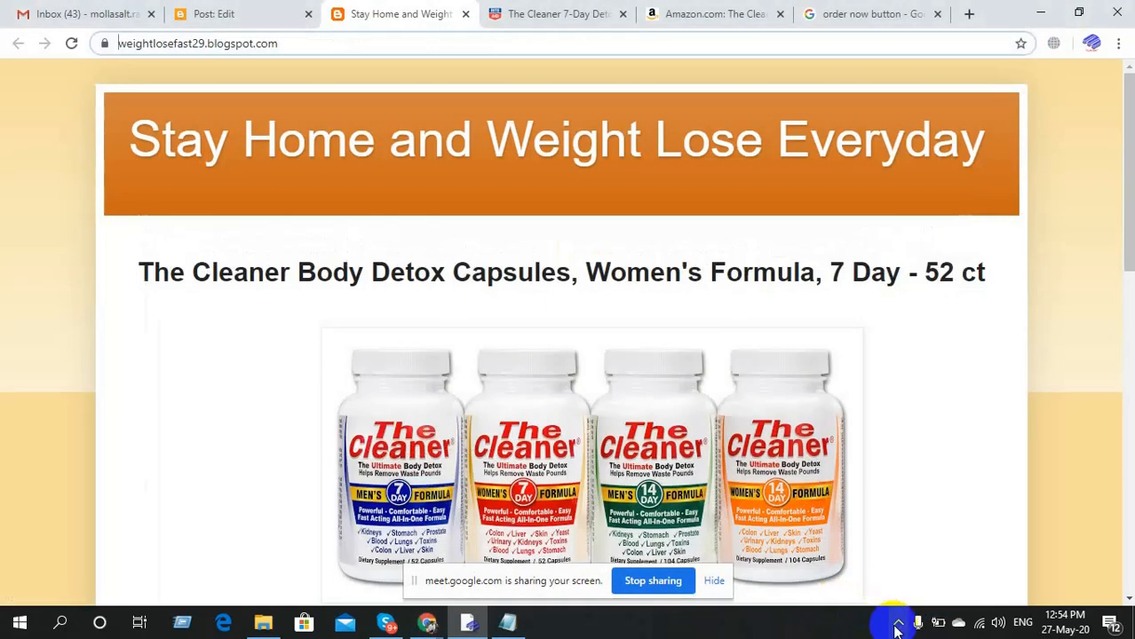